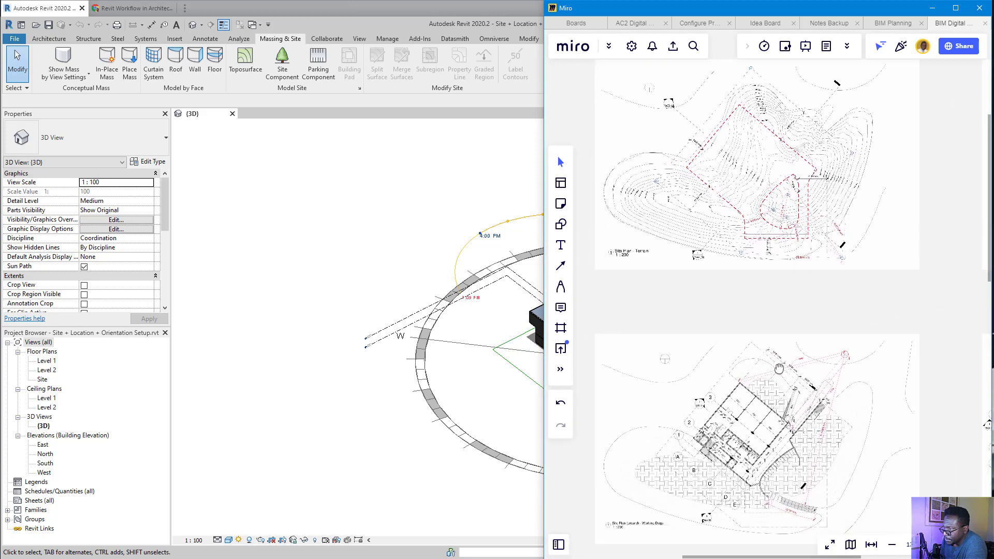
- Switch from the Miro site drawings to Revit and examine the long wall with the opening and the wall beneath the roof
middle_click_drag(719, 378, 842, 264)
left_click(346, 231)
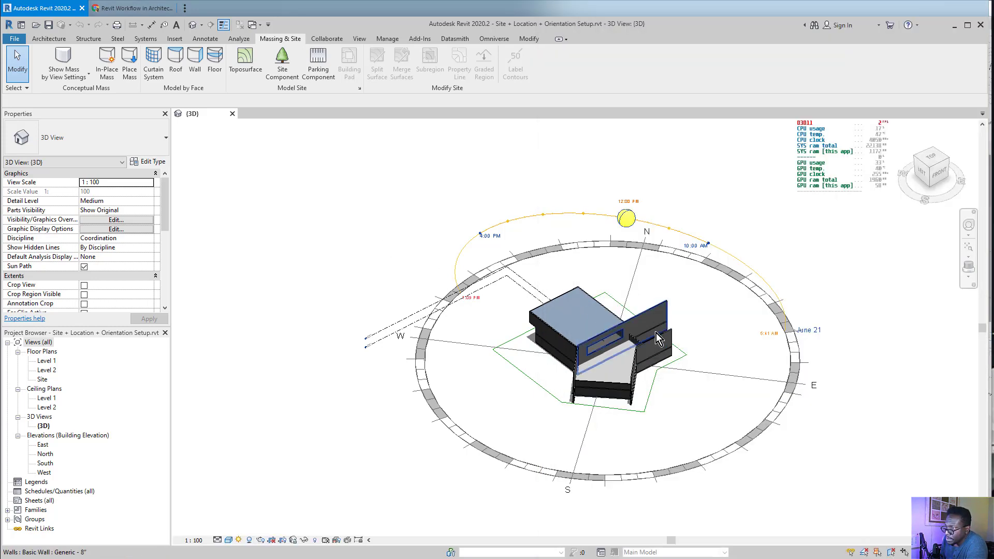
middle_click_drag(655, 333, 605, 348, "shift")
scroll(605, 349, "up", 10)
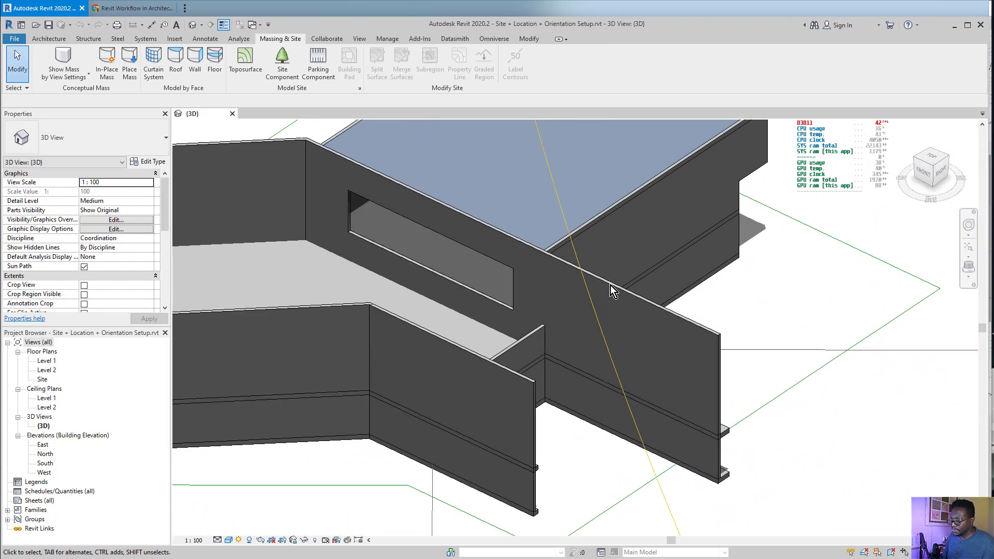
left_click(620, 291)
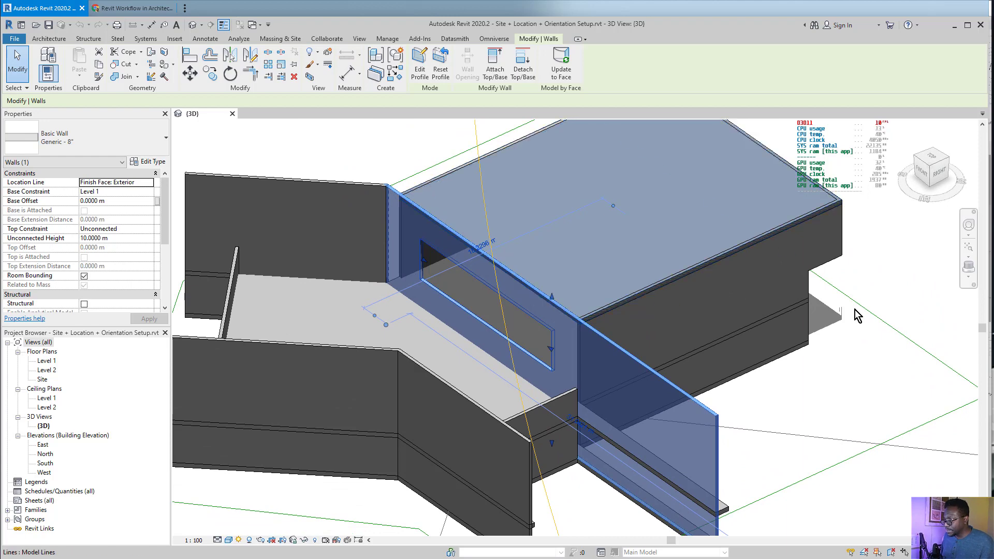
left_click(786, 355)
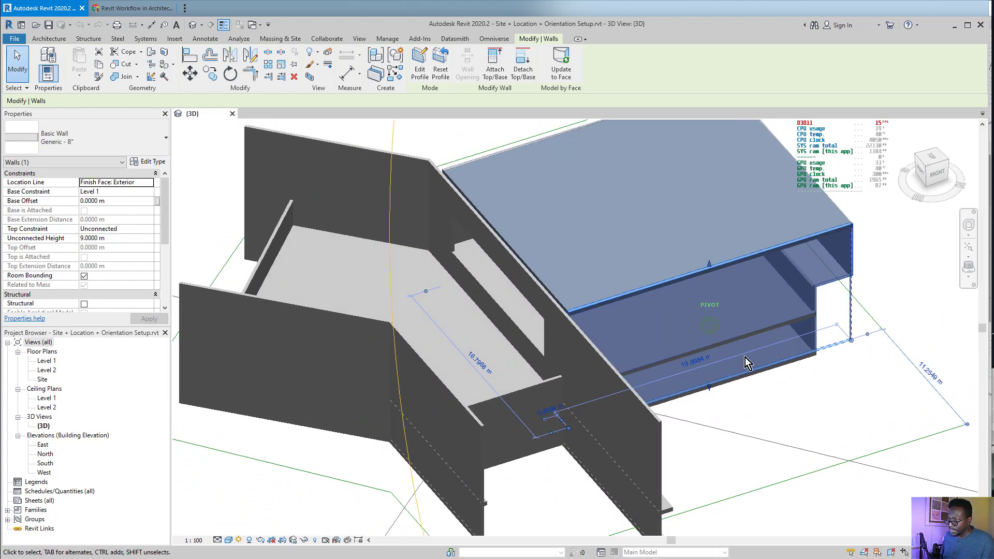
middle_click_drag(612, 321, 672, 320, "shift")
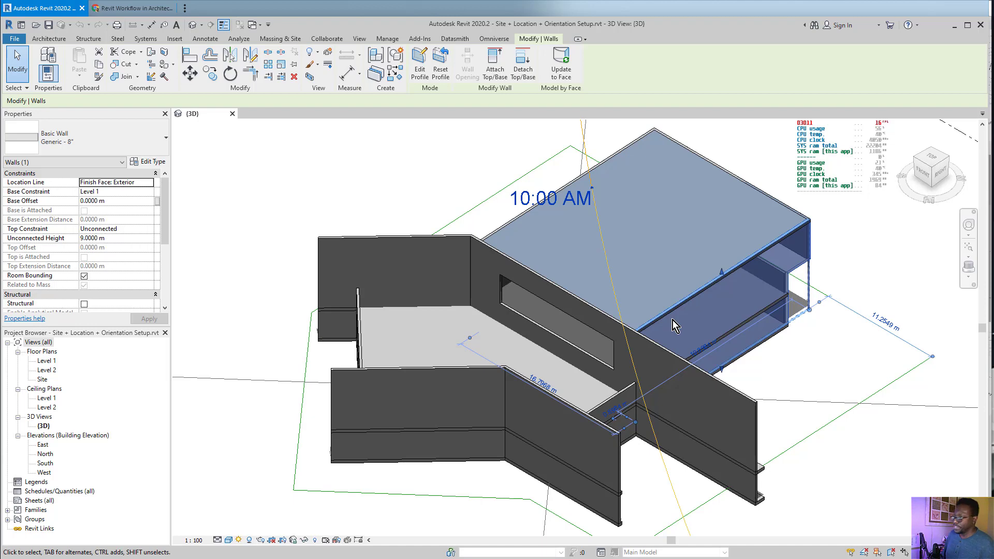
left_click(884, 279)
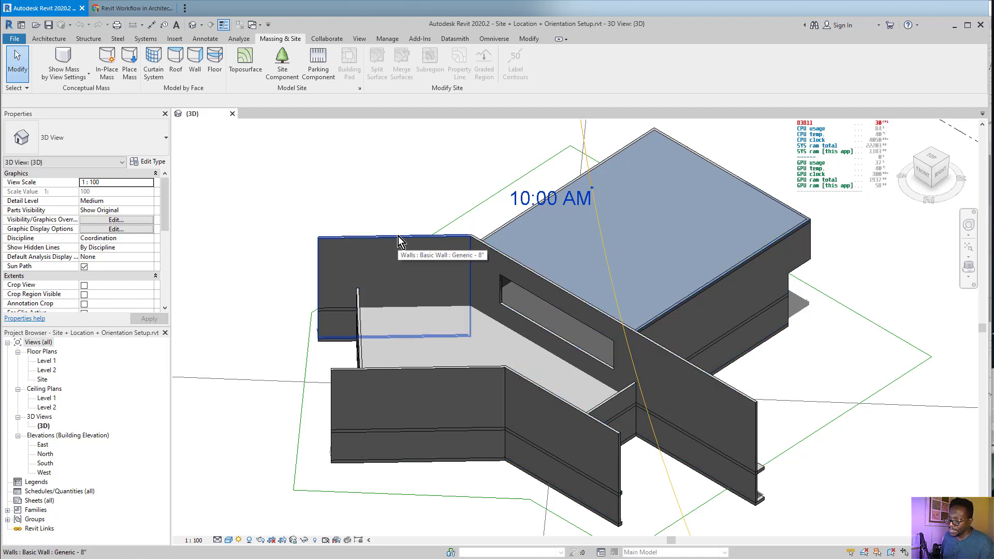
- Examine the building from several angles against the sun path, including the end wall beside the terrace
middle_click_drag(398, 236, 399, 236, "shift")
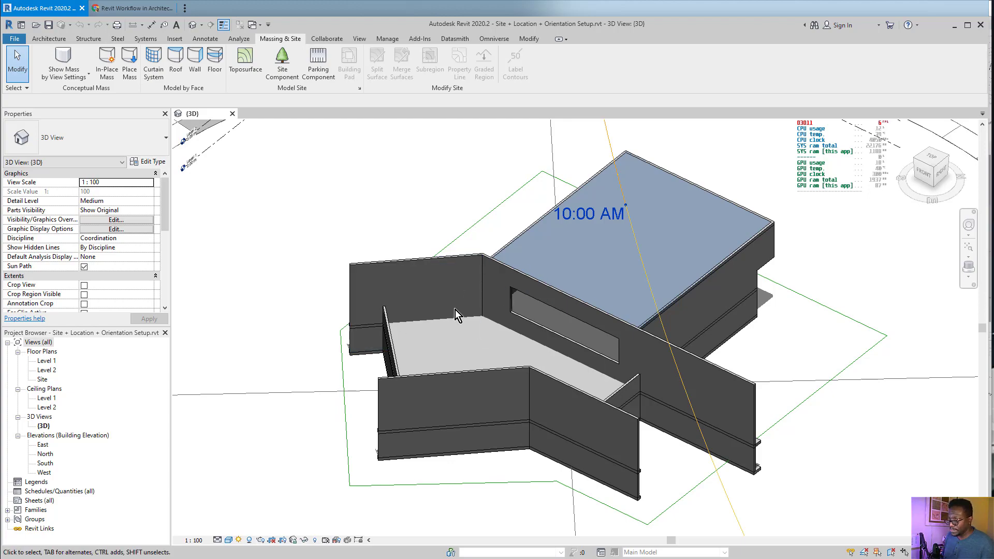
scroll(456, 310, "down", 1)
scroll(456, 309, "down", 3)
middle_click_drag(585, 249, 585, 250, "shift")
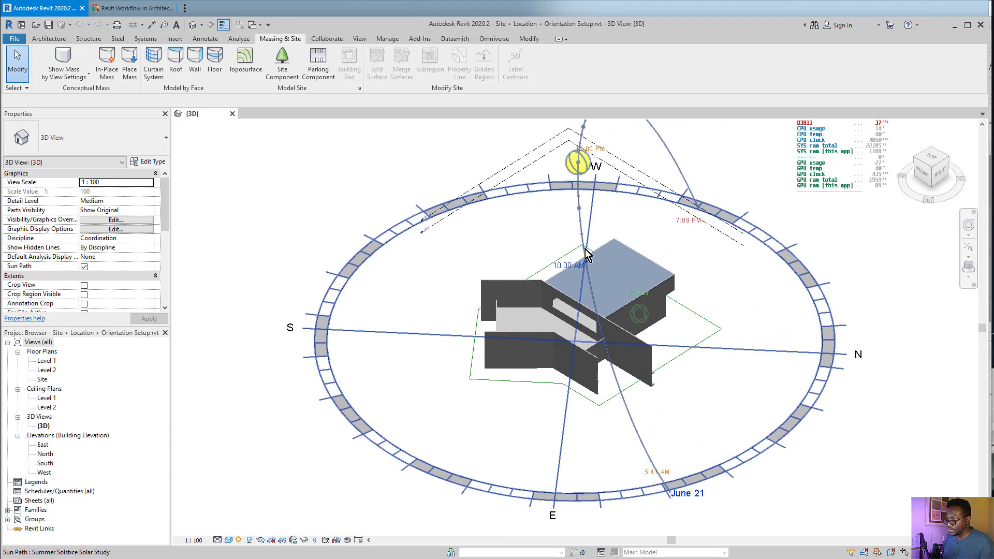
scroll(585, 249, "up", 3)
scroll(585, 249, "up", 1)
middle_click_drag(501, 255, 498, 254, "shift")
middle_click_drag(498, 254, 572, 259)
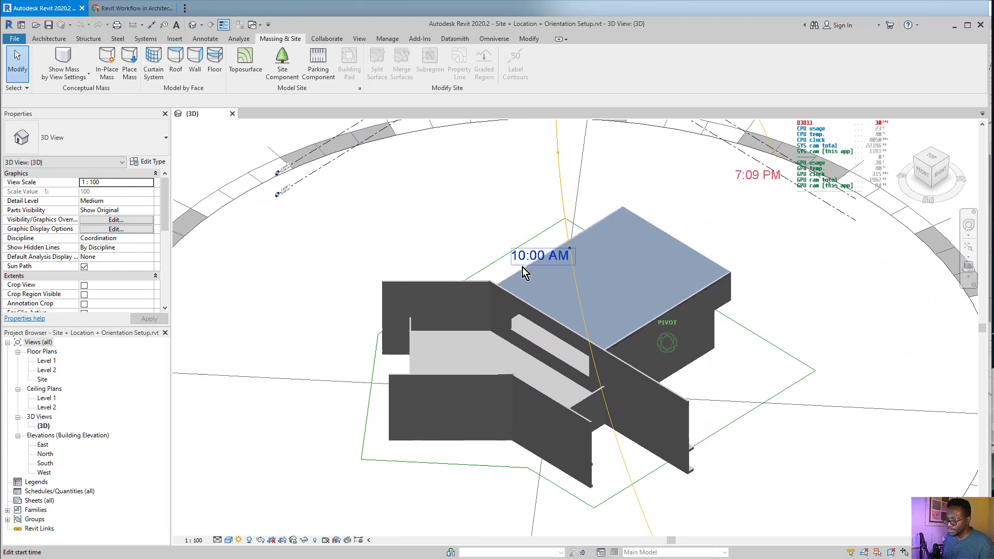
left_click(436, 282)
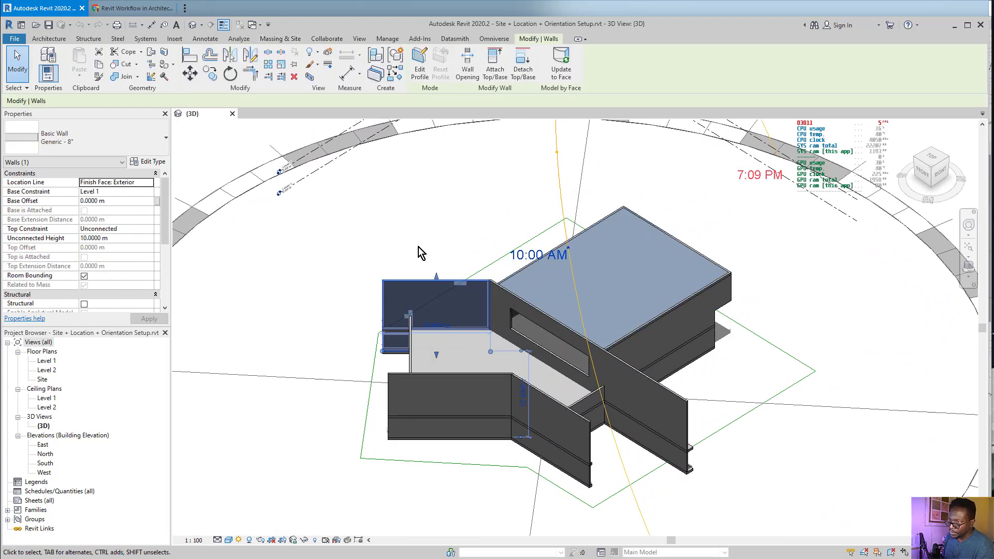
mouse_move(521, 309)
middle_mouse_down("shift")
mouse_move(629, 291)
mouse_move(504, 316)
middle_mouse_up("shift")
middle_click_drag(414, 291, 433, 290, "shift")
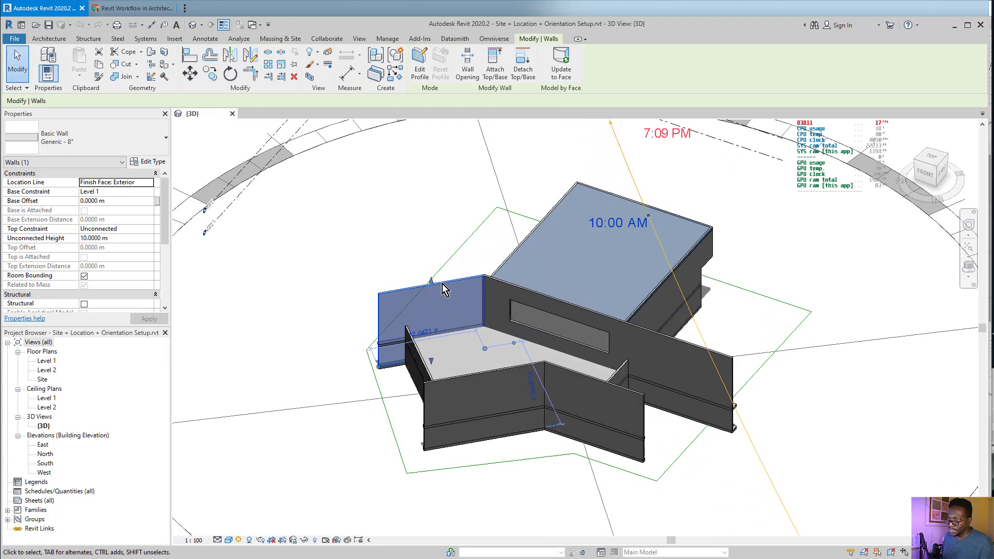
scroll(445, 289, "down", 1)
scroll(445, 289, "down", 5)
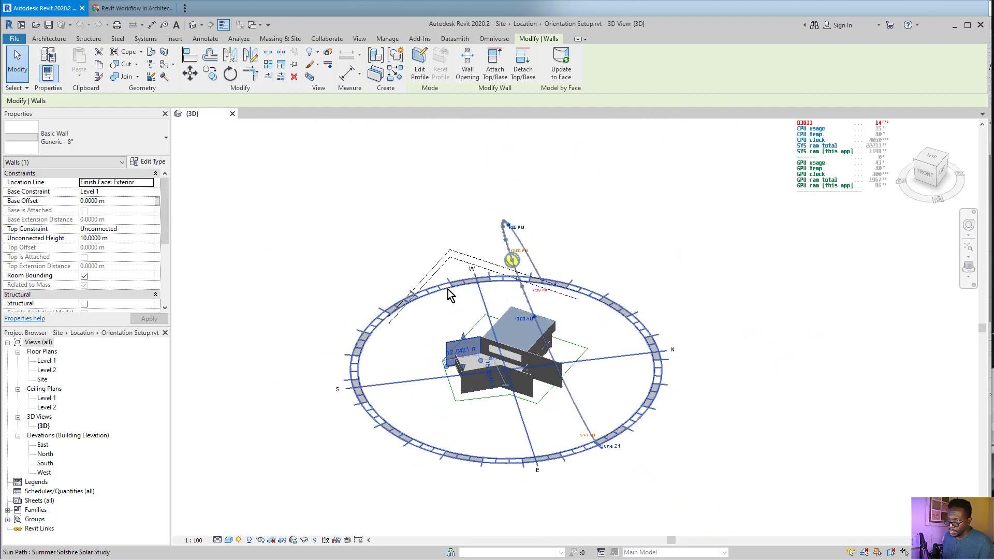
- Select the whole building, filter the selection to Walls only, and delete them
left_click_drag(333, 270, 620, 430)
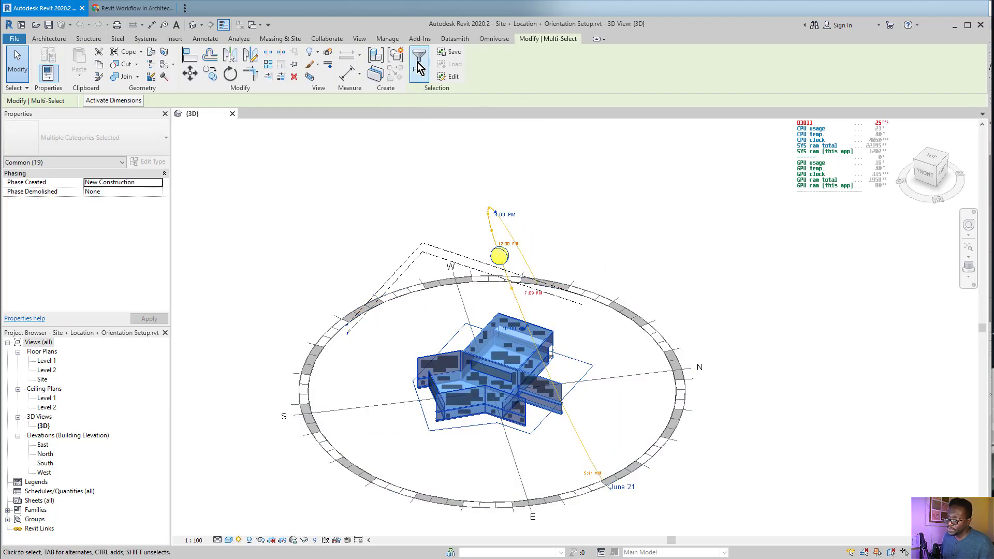
left_click(419, 61)
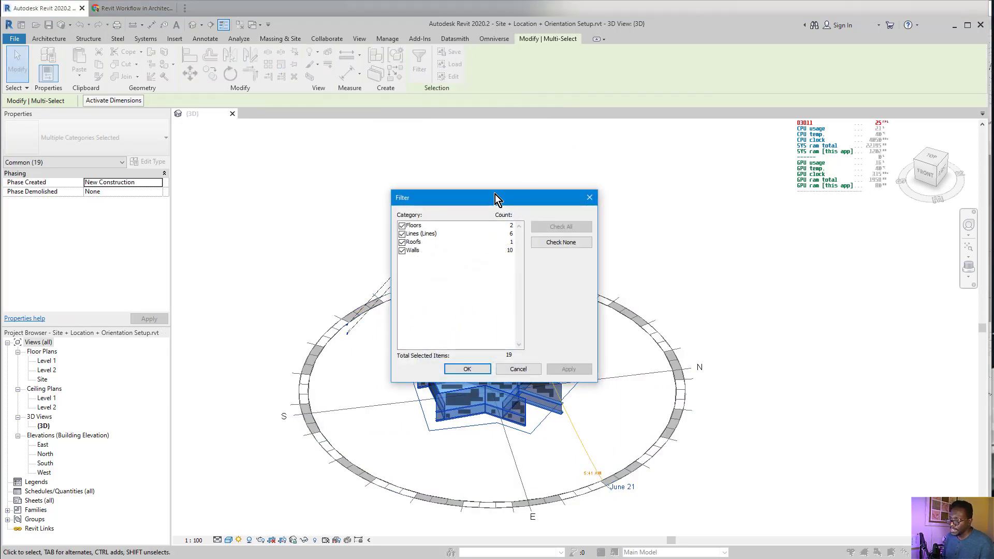
left_click_drag(501, 197, 679, 184)
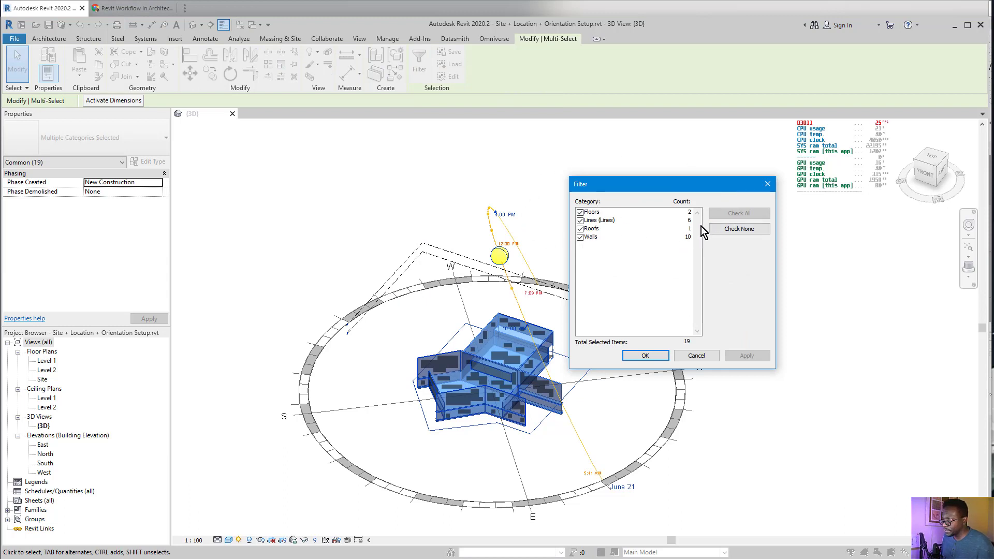
left_click(739, 227)
left_click(581, 237)
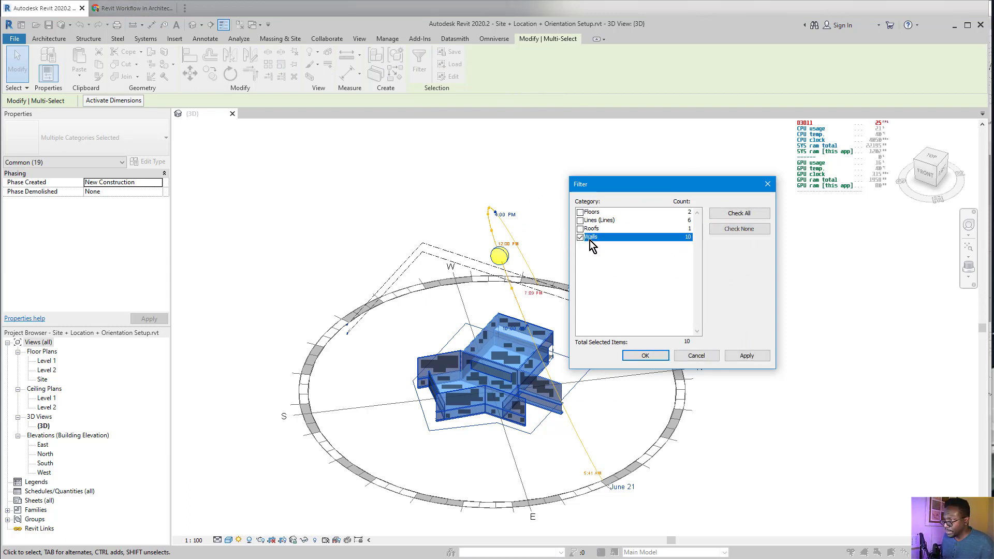
left_click(665, 357)
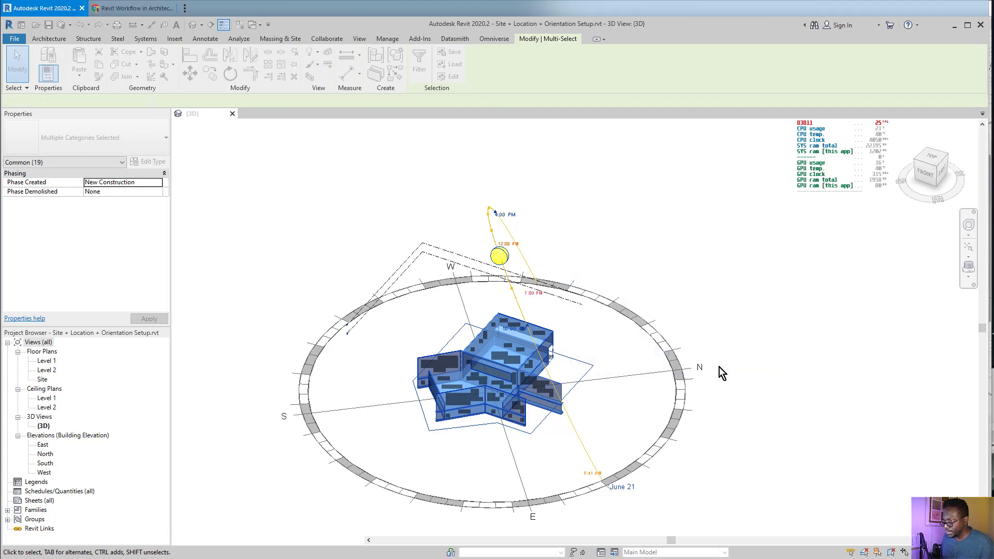
key("Delete")
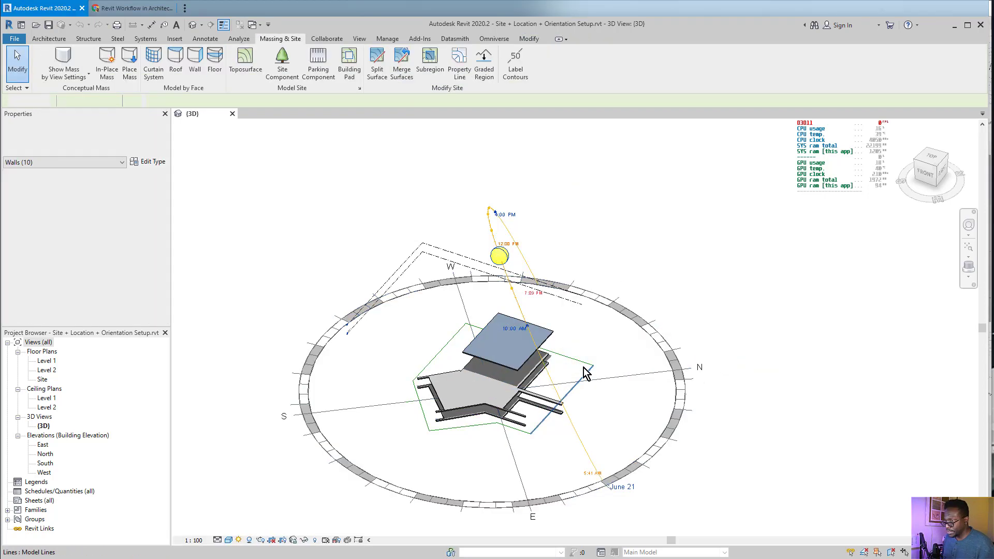
- Delete the upper floor, the lower floor and the roof, keeping the green site boundary lines
scroll(503, 370, "down", 1)
middle_click_drag(504, 370, 497, 409)
scroll(499, 409, "up", 2)
middle_click_drag(512, 414, 519, 393, "shift")
scroll(520, 393, "up", 2)
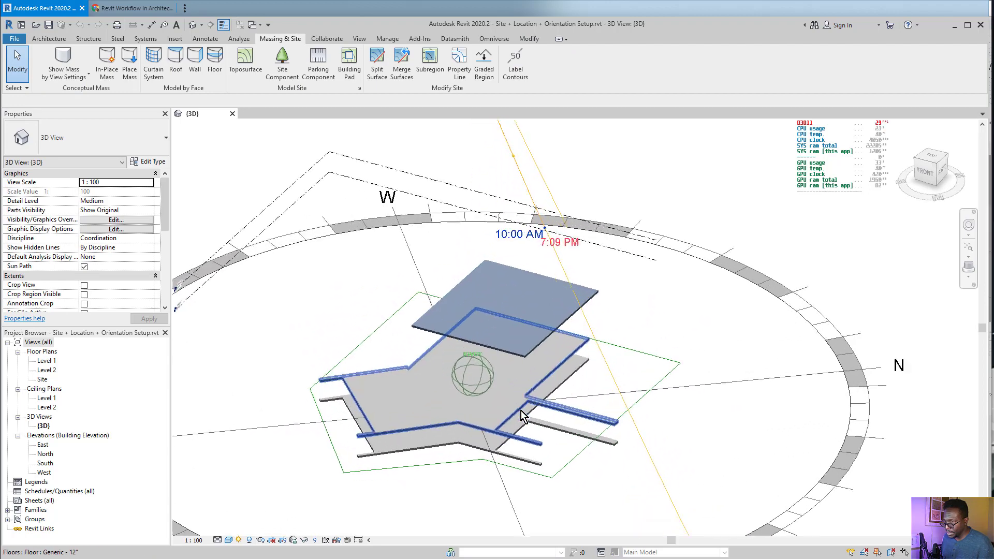
left_click(493, 414)
key("Delete")
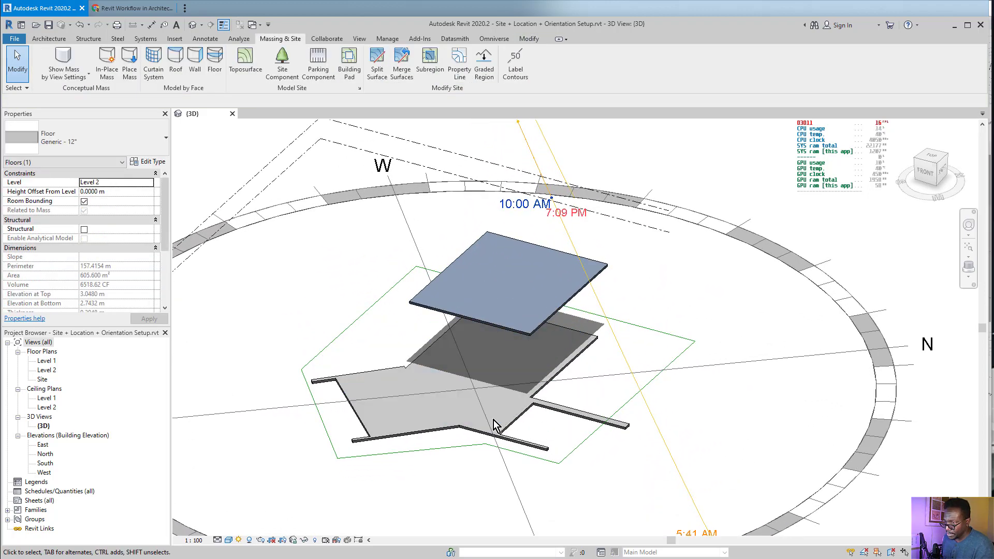
left_click(481, 433)
key("Delete")
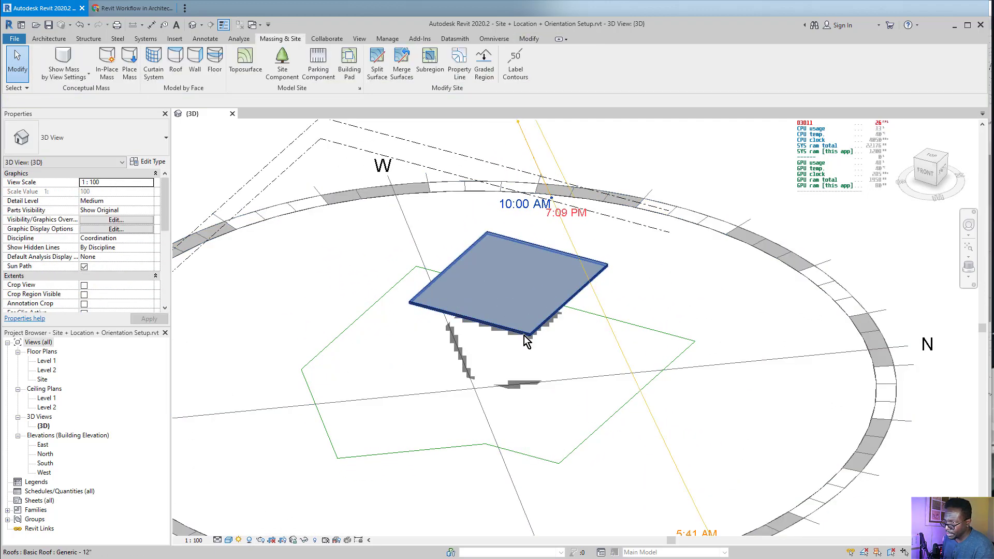
left_click(524, 333)
key("Delete")
scroll(577, 363, "down", 4)
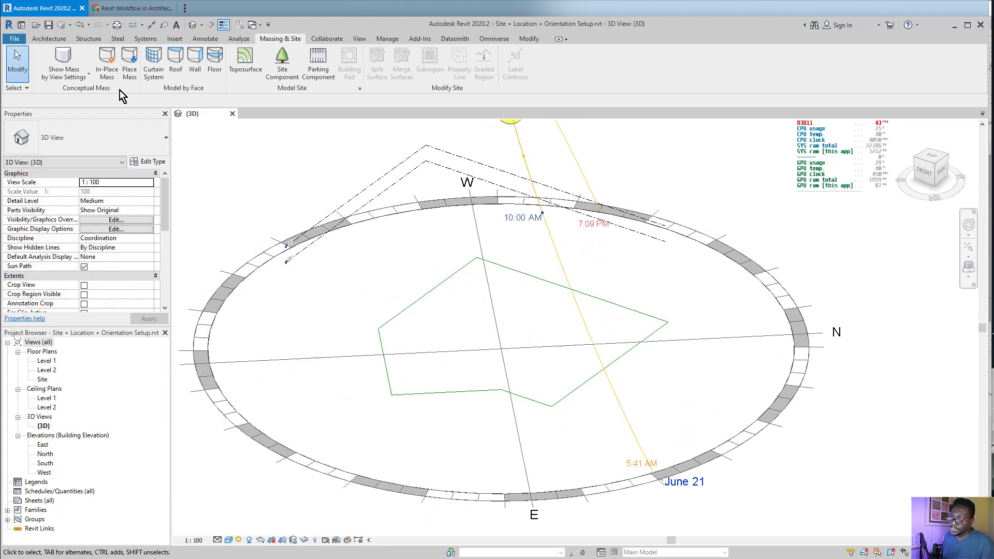
- Show the mass form and floors to examine the massing model, and return to showing mass by view settings
mouse_move(464, 199)
middle_mouse_down("shift")
mouse_move(600, 277)
mouse_move(423, 276)
middle_mouse_up("shift")
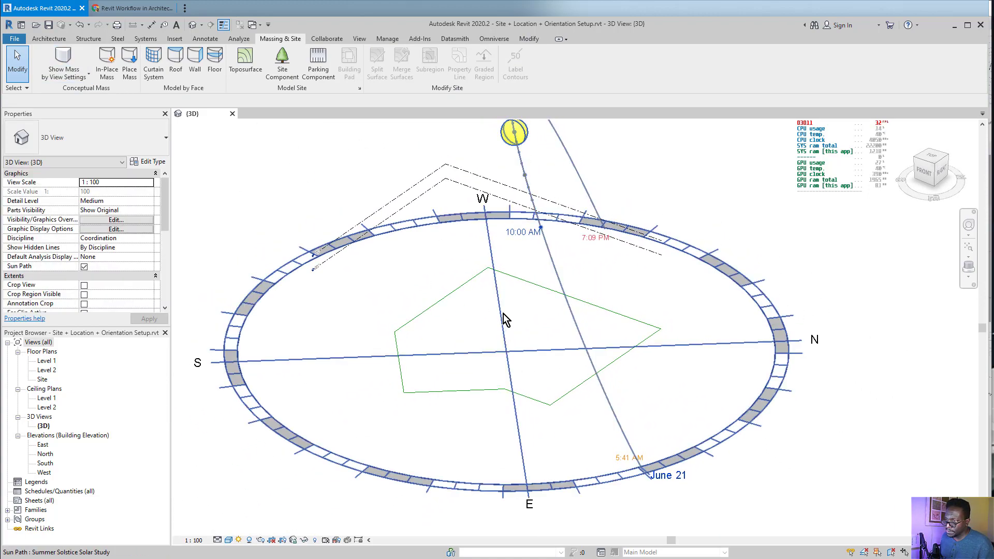
scroll(510, 314, "down", 1)
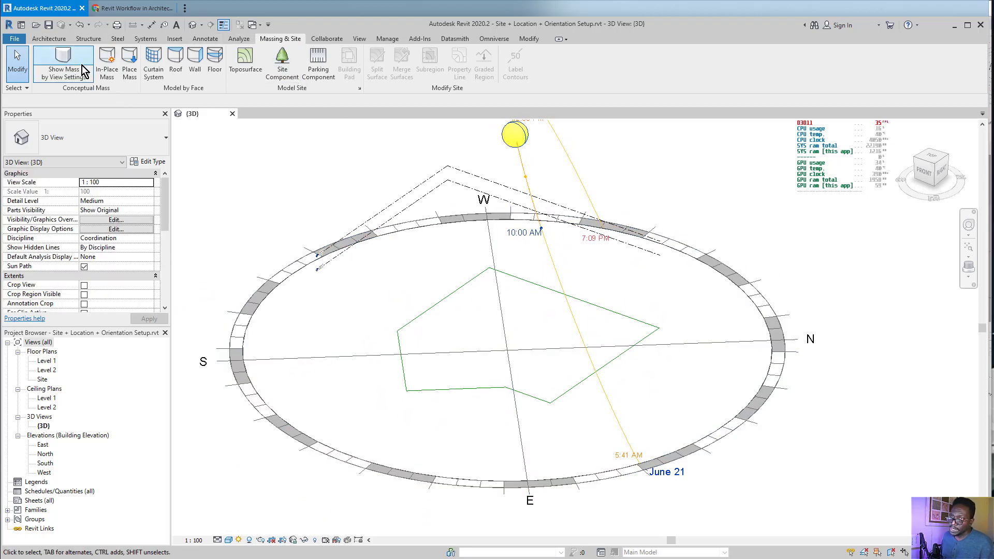
left_click(63, 56)
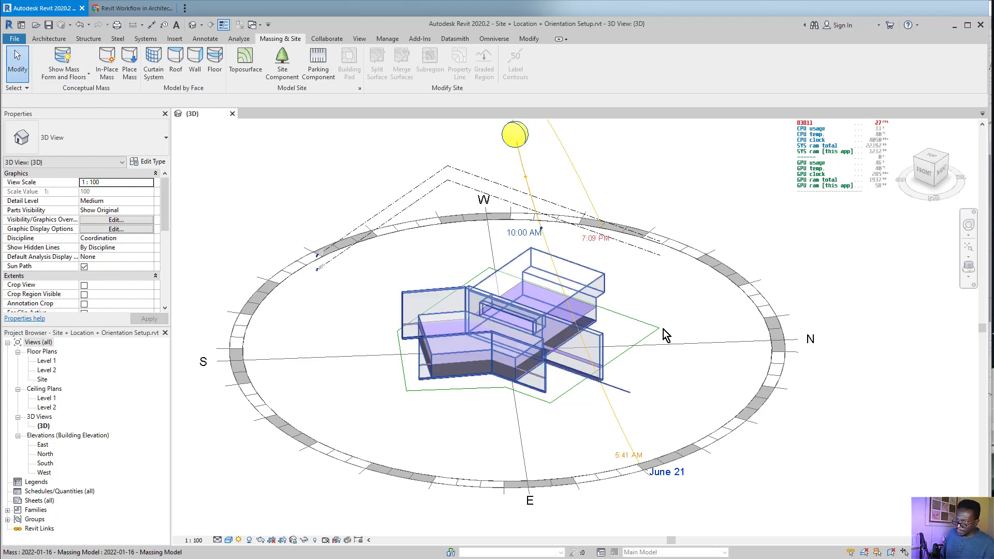
middle_click_drag(569, 270, 672, 254, "shift")
scroll(542, 281, "up", 3)
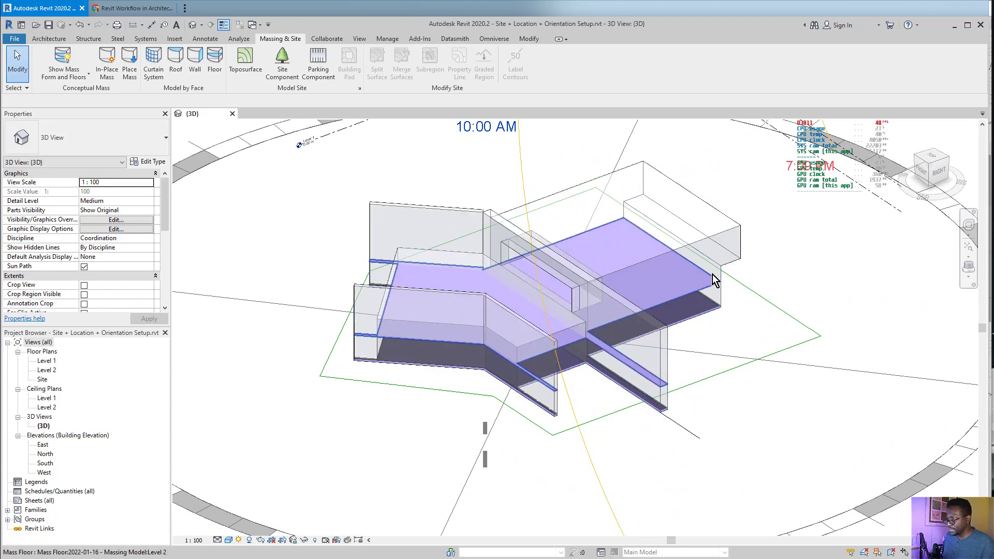
middle_click_drag(650, 334, 670, 320, "shift")
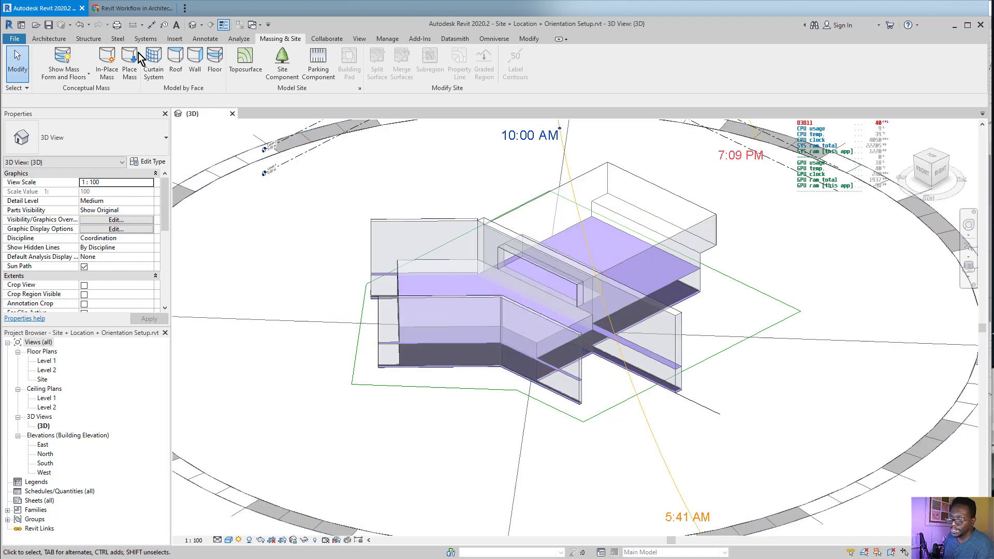
left_click(64, 68)
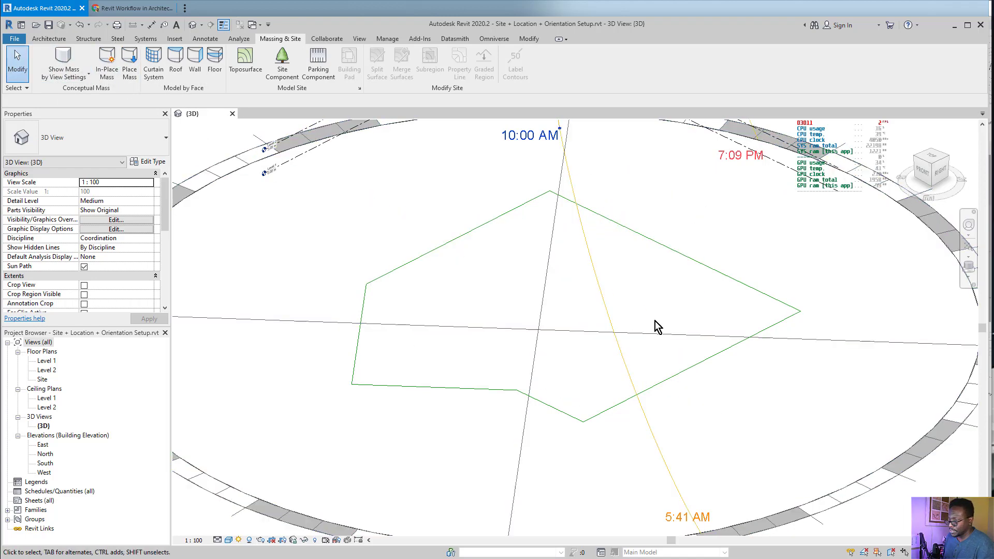
mouse_move(693, 295)
middle_mouse_down("shift")
mouse_move(629, 303)
mouse_move(481, 196)
middle_mouse_up("shift")
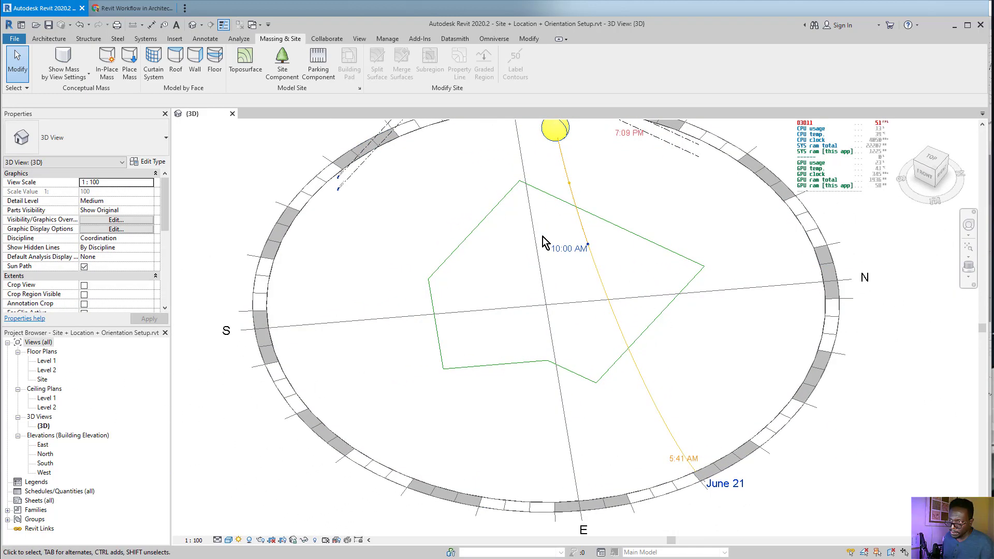
- Open the Site floor plan and set its orientation to True North
double_click(41, 382)
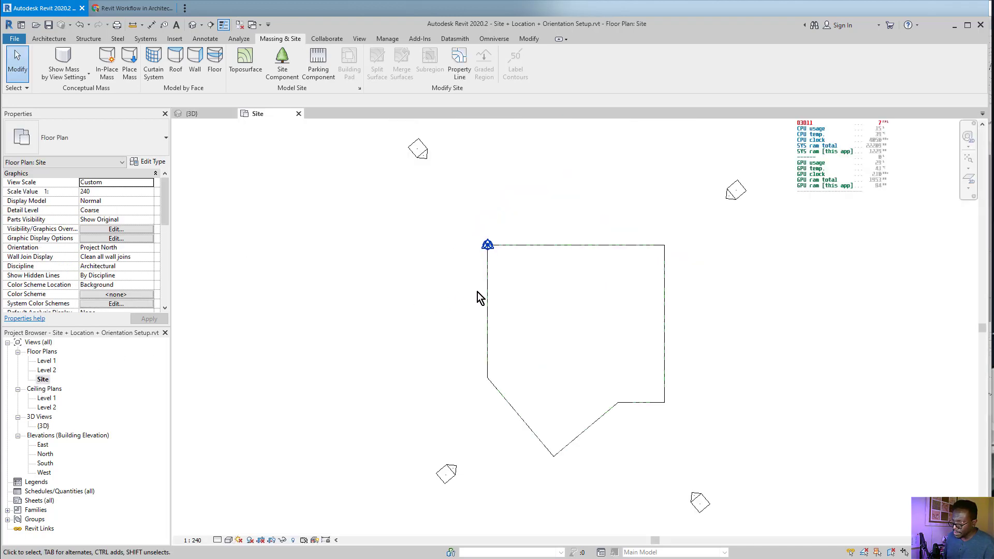
scroll(657, 284, "up", 2)
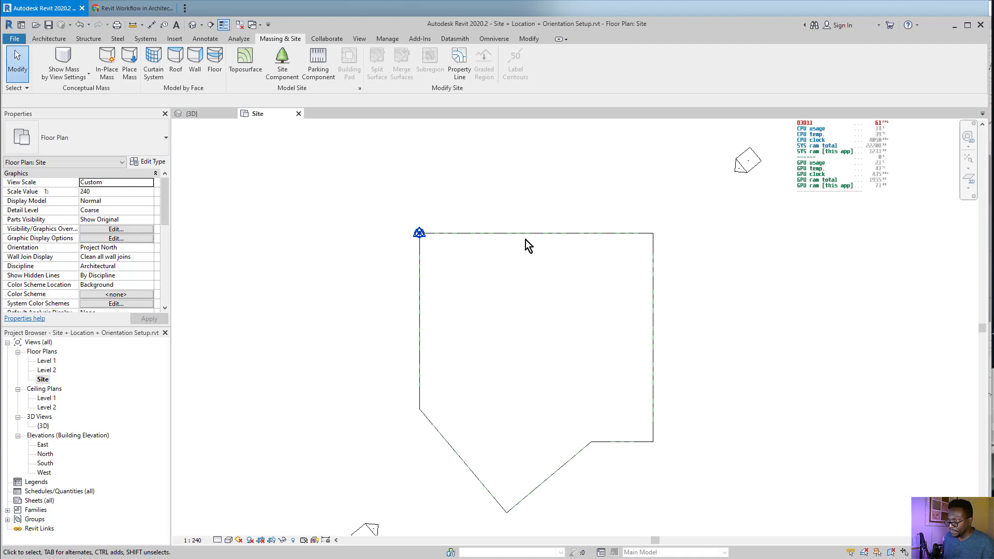
scroll(567, 240, "down", 4)
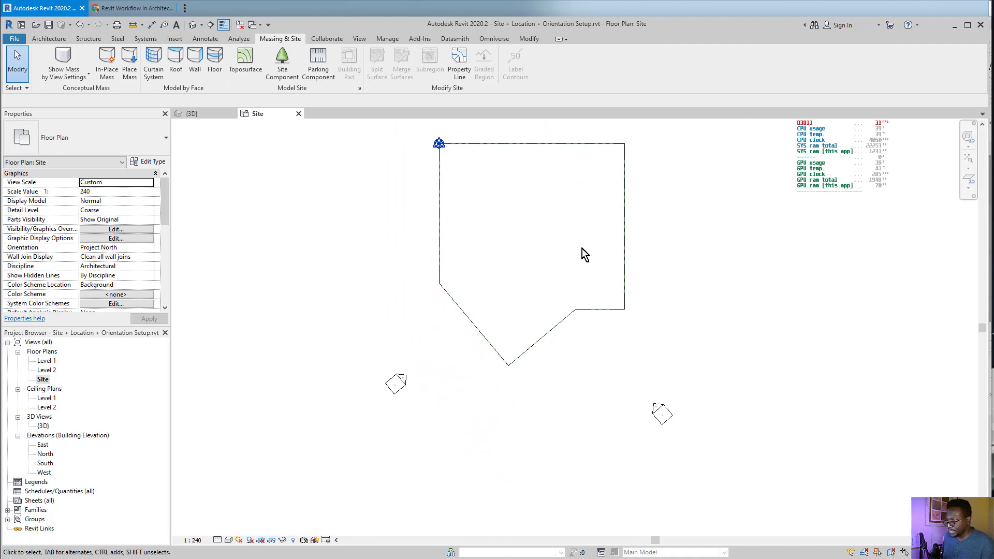
scroll(581, 252, "down", 1)
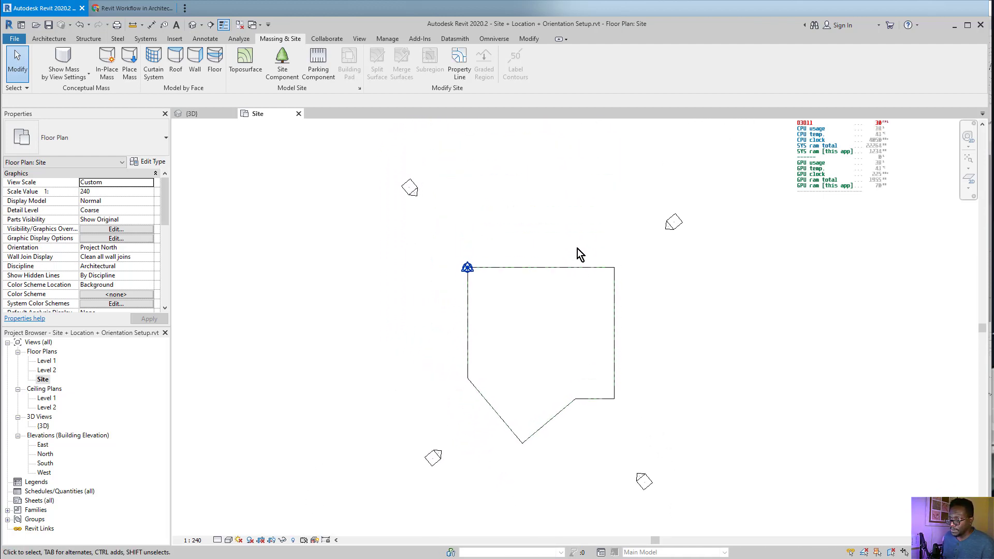
middle_click_drag(576, 248, 565, 237)
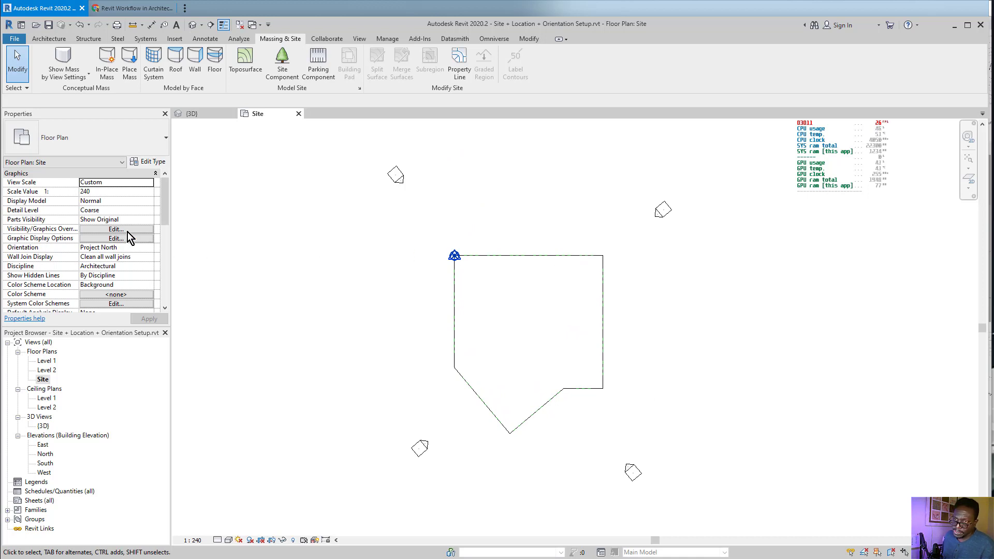
left_click(150, 247)
left_click(112, 265)
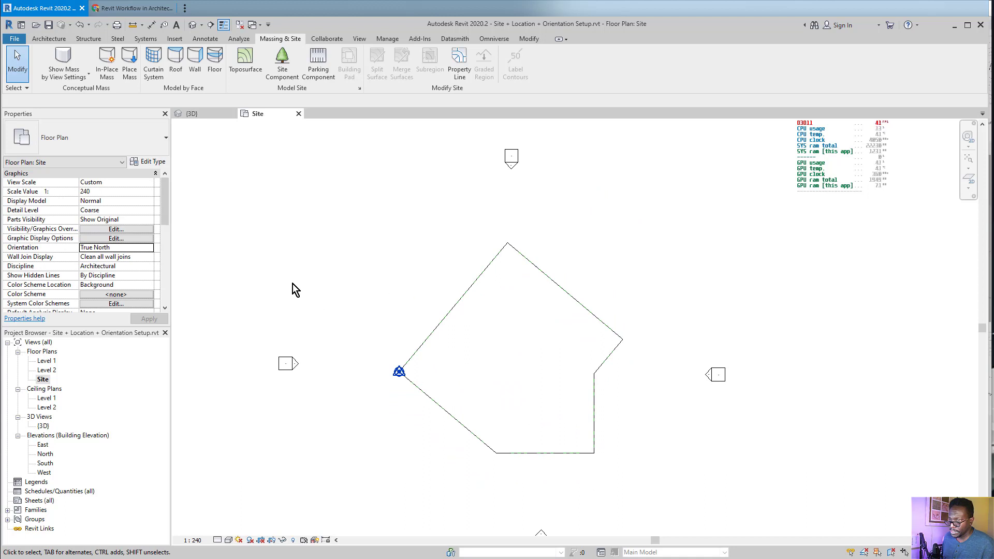
- Switch the Site floor plan's orientation to Project North to compare the boundary's rotation, and return it to True North
left_click(151, 250)
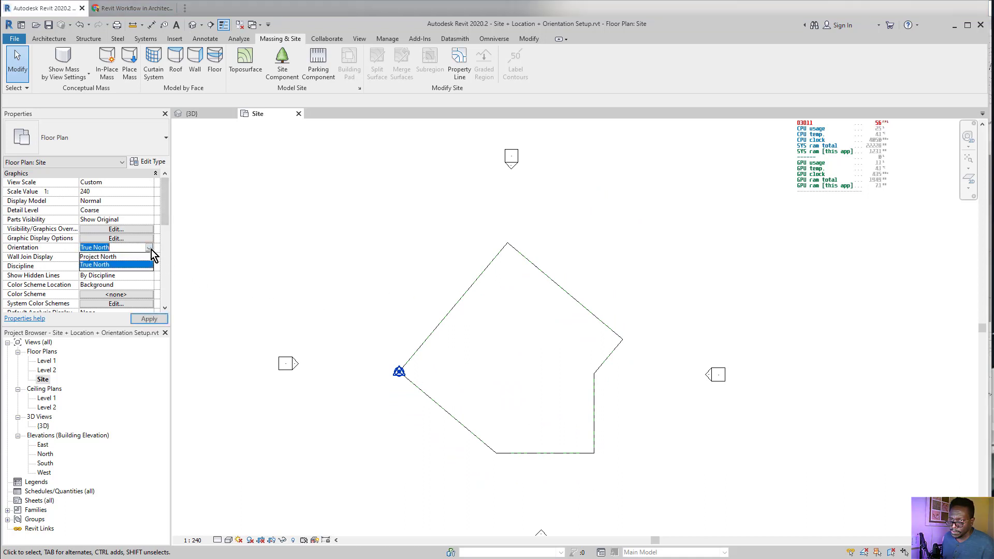
left_click(133, 258)
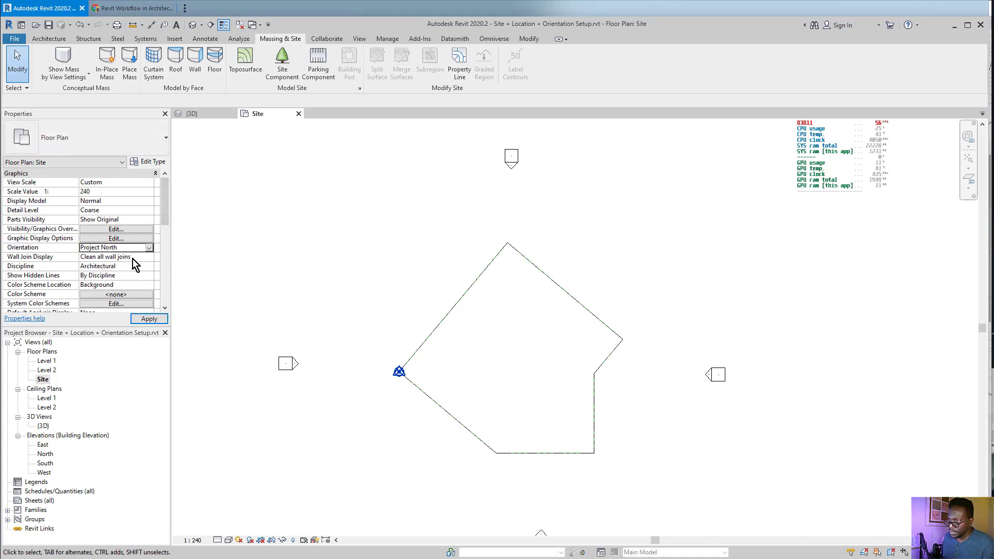
left_click(149, 249)
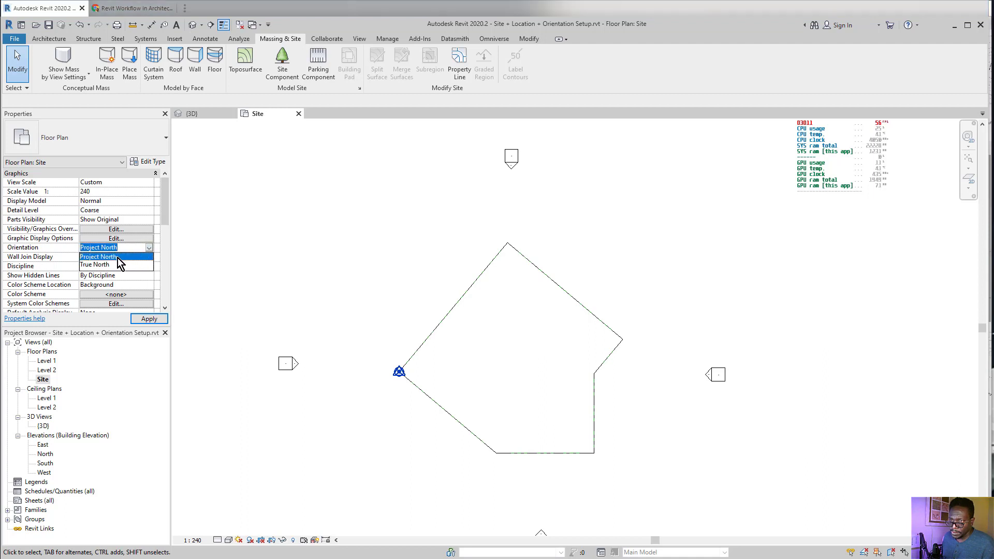
left_click(116, 258)
left_click(149, 318)
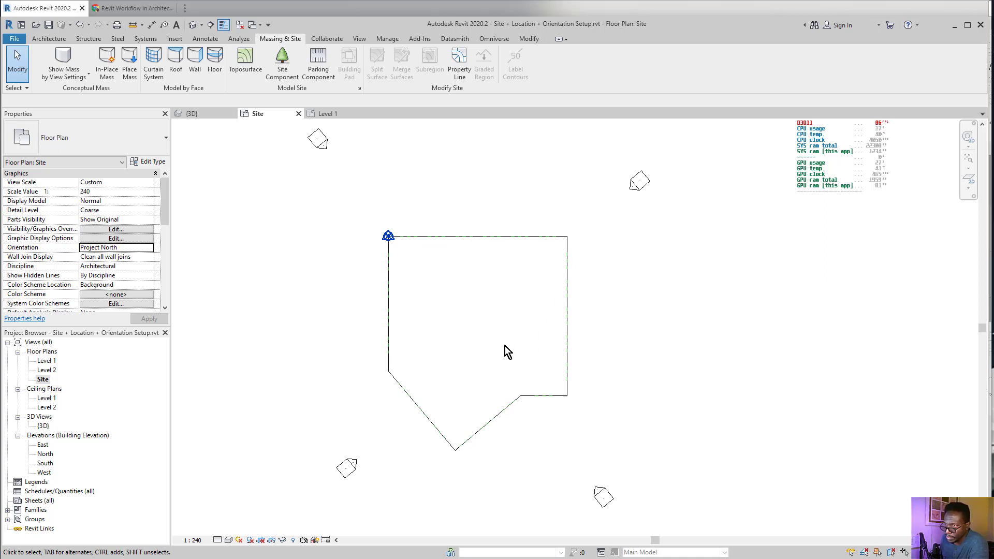
left_click(150, 249)
left_click(102, 266)
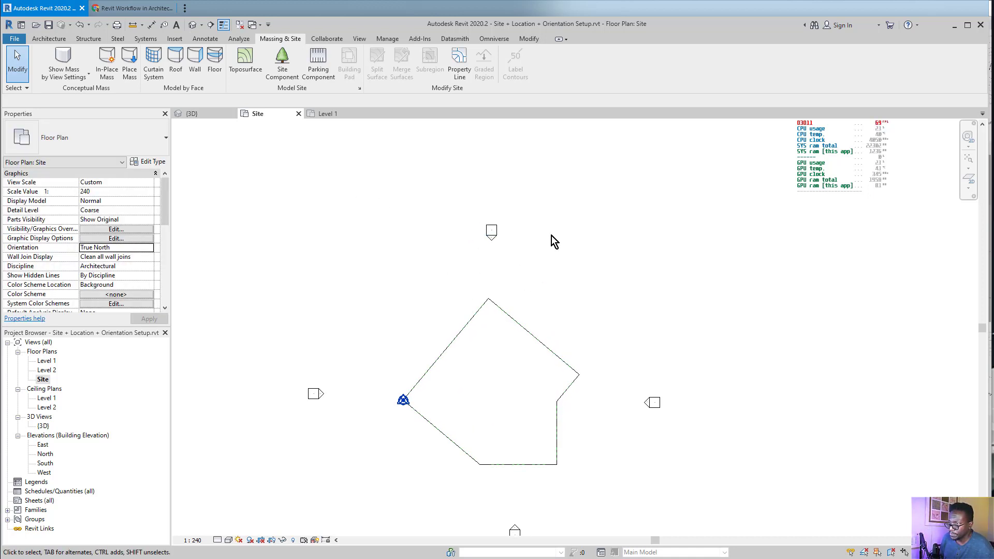
middle_click_drag(553, 251, 552, 230)
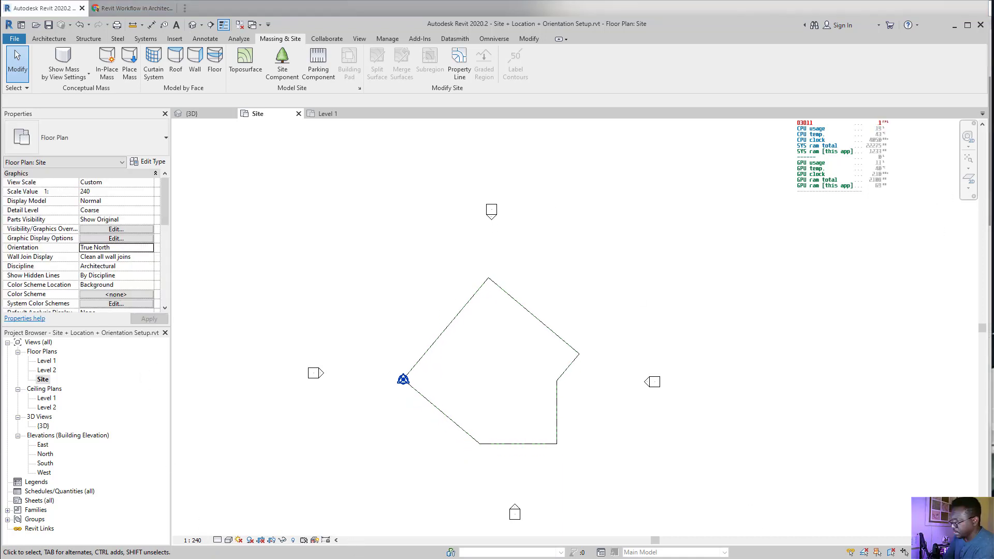
- Switch to Miro, examine the aerial site image with the highlighted plot and compass beside the boundary, and return to Revit
left_click(988, 88)
scroll(747, 325, "down", 5)
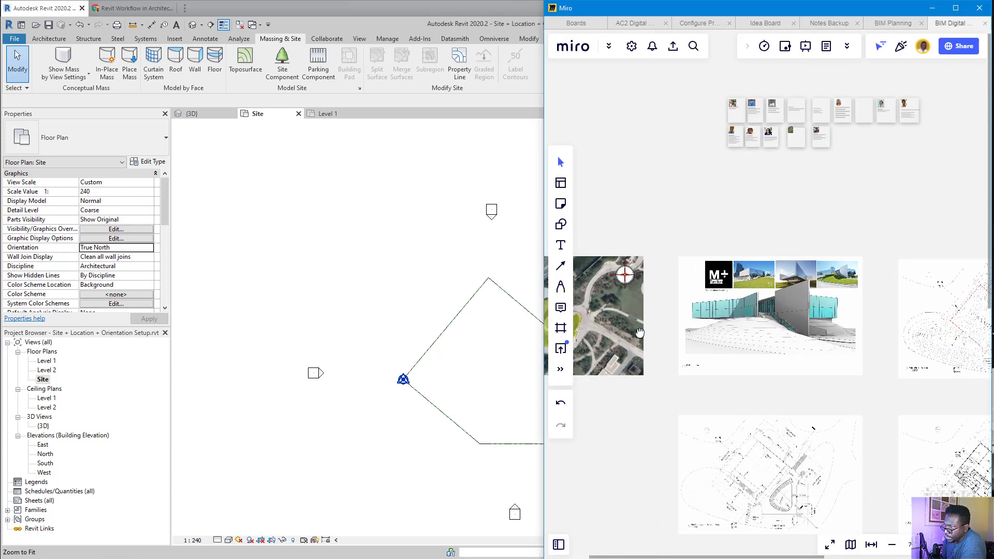
scroll(668, 314, "up", 5)
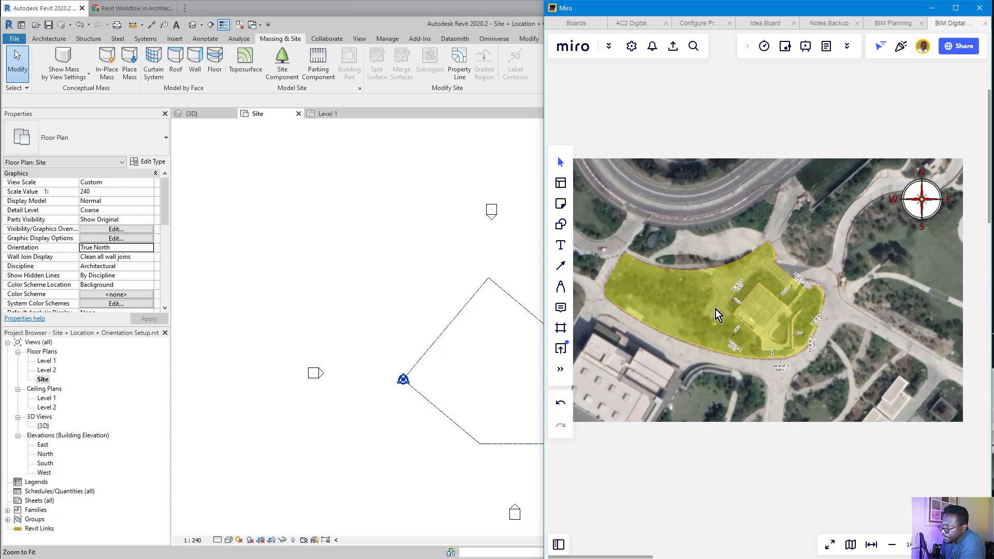
middle_click_drag(769, 304, 774, 306)
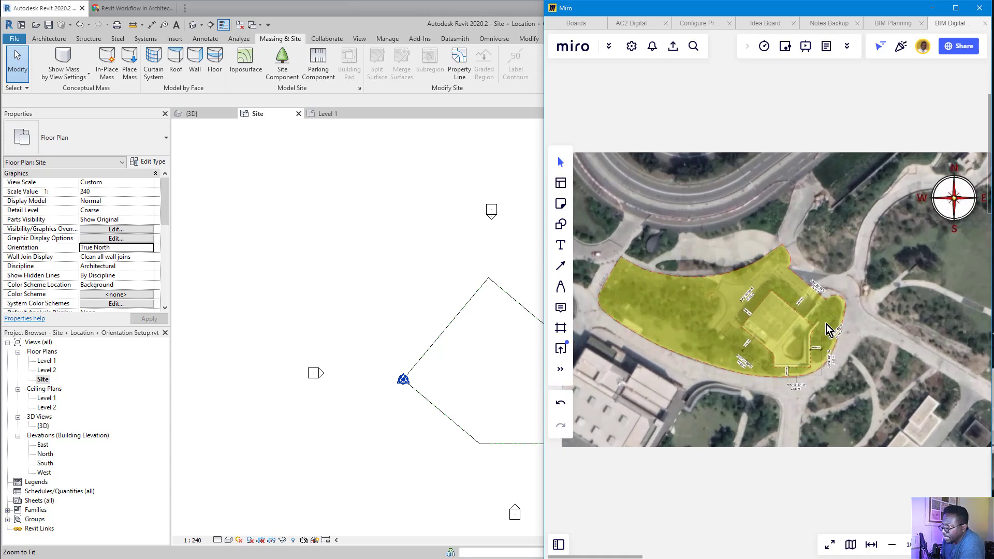
middle_click_drag(826, 323, 805, 343)
scroll(745, 330, "up", 2)
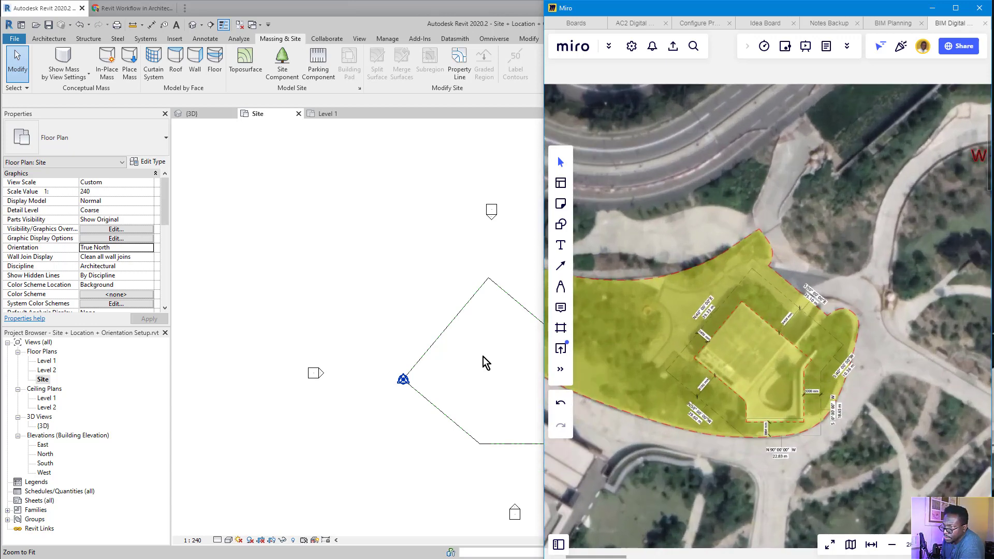
scroll(635, 365, "down", 2)
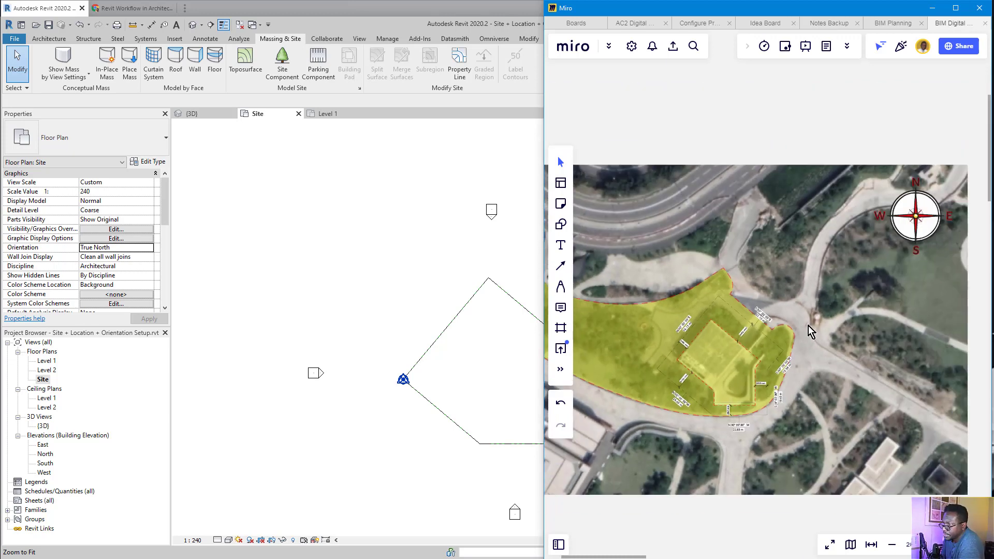
scroll(808, 326, "down", 2)
left_click(403, 289)
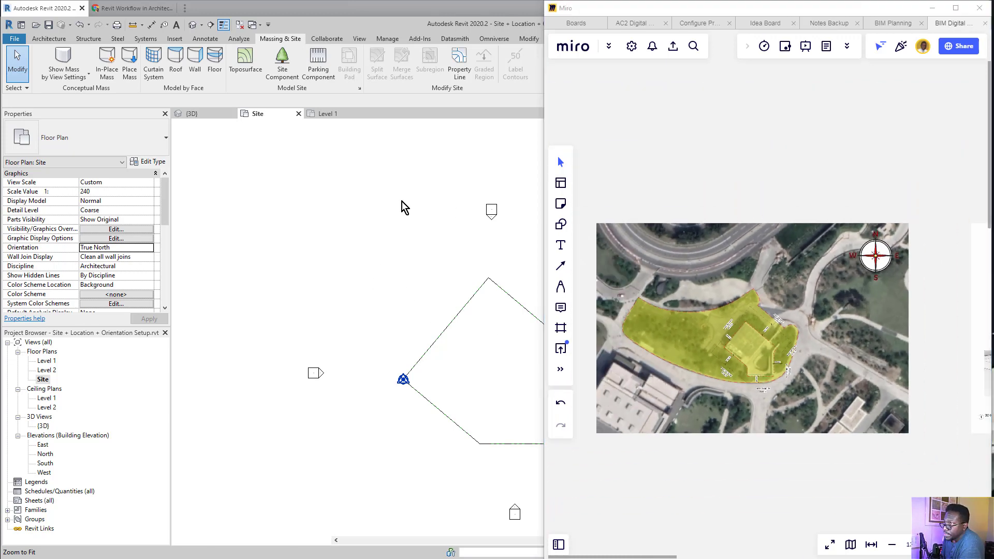
key("super+Up")
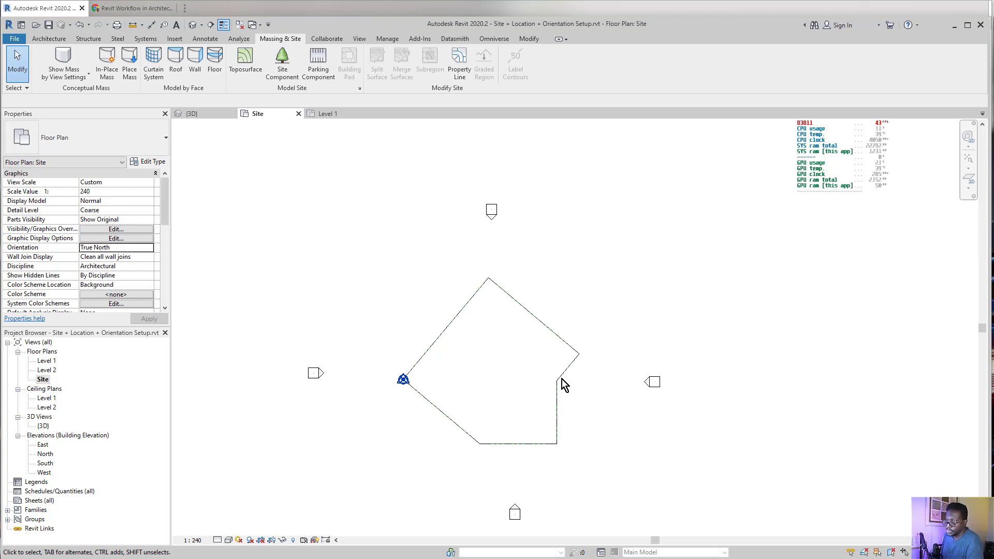
- Switch to the Miro board and examine the BIM workflow diagram, focusing on stage 01, Setup Project
left_click(990, 293)
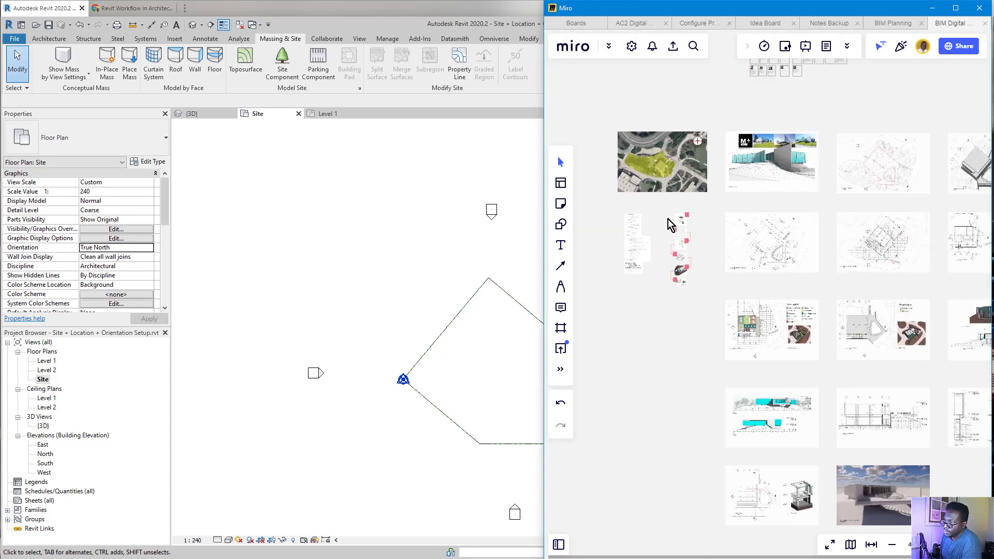
scroll(668, 219, "up", 5)
scroll(657, 226, "up", 2)
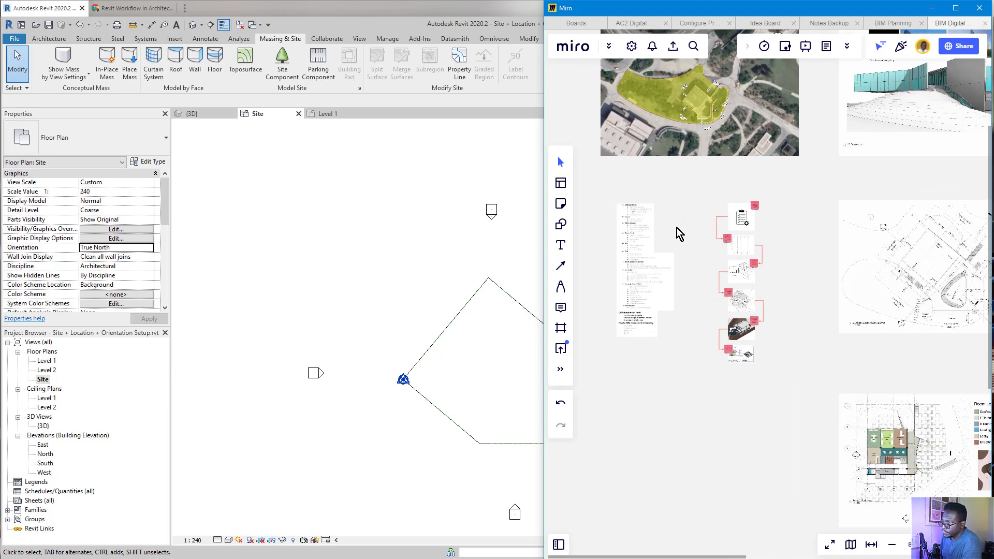
scroll(754, 217, "up", 10)
middle_click_drag(671, 170, 740, 223)
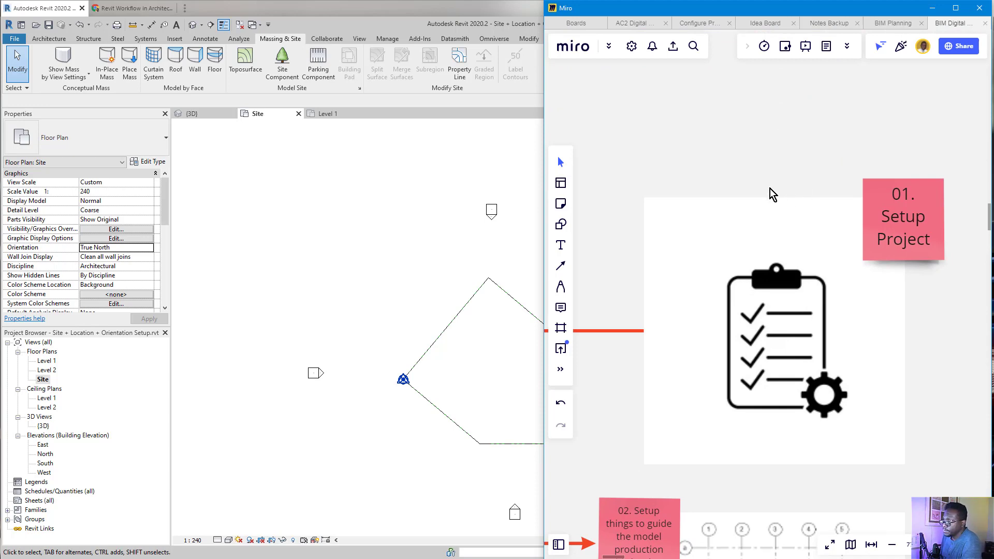
scroll(769, 191, "down", 6)
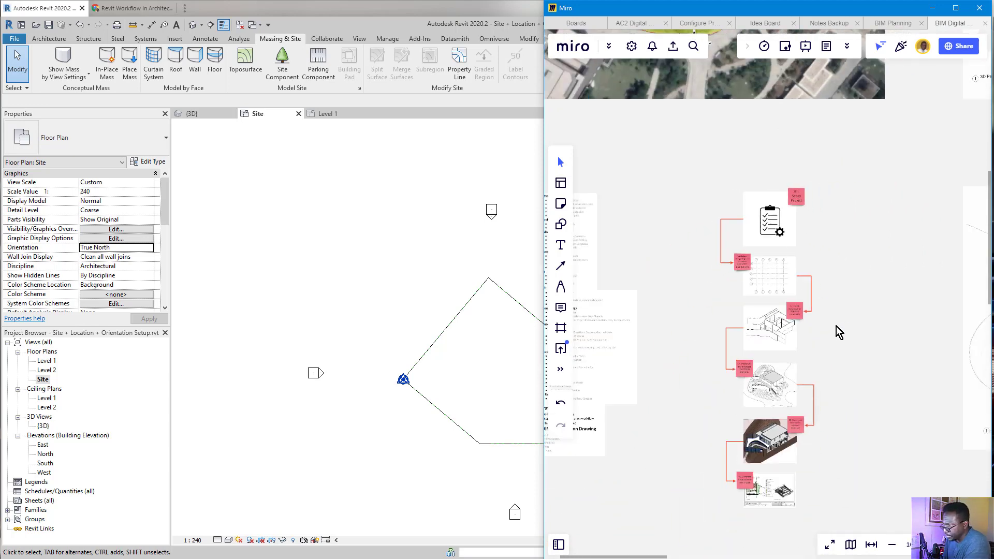
scroll(722, 486, "up", 4)
scroll(719, 478, "down", 3)
middle_click_drag(801, 261, 817, 305)
scroll(768, 154, "up", 5)
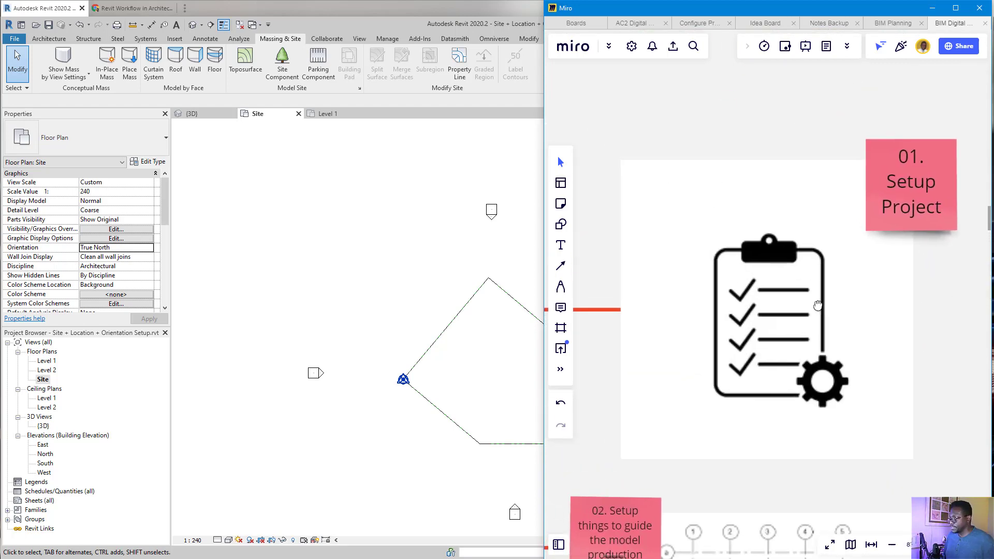
scroll(820, 305, "down", 1)
middle_click_drag(819, 272, 819, 297)
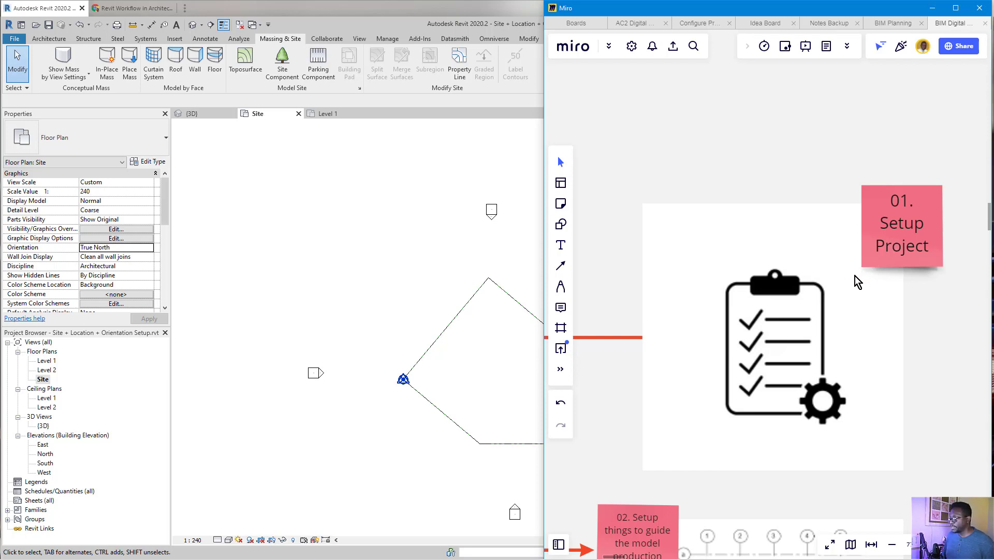
- Read workflow stages 02 to 06, from grids and levels through walls, site and model detailing to generating outputs
scroll(807, 268, "down", 2)
middle_click_drag(809, 352, 808, 130)
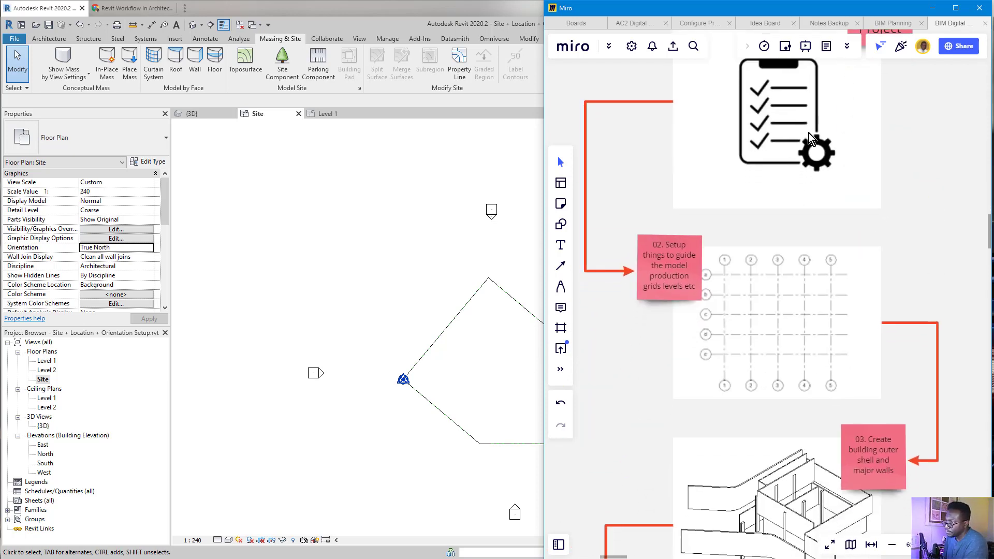
scroll(758, 320, "up", 1)
middle_click_drag(761, 288, 767, 269)
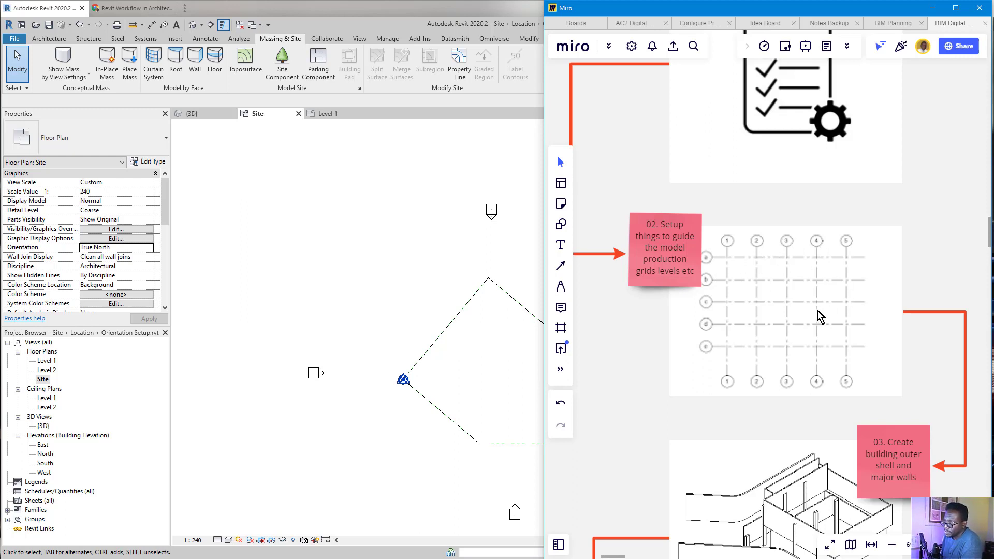
middle_click_drag(793, 296, 792, 312)
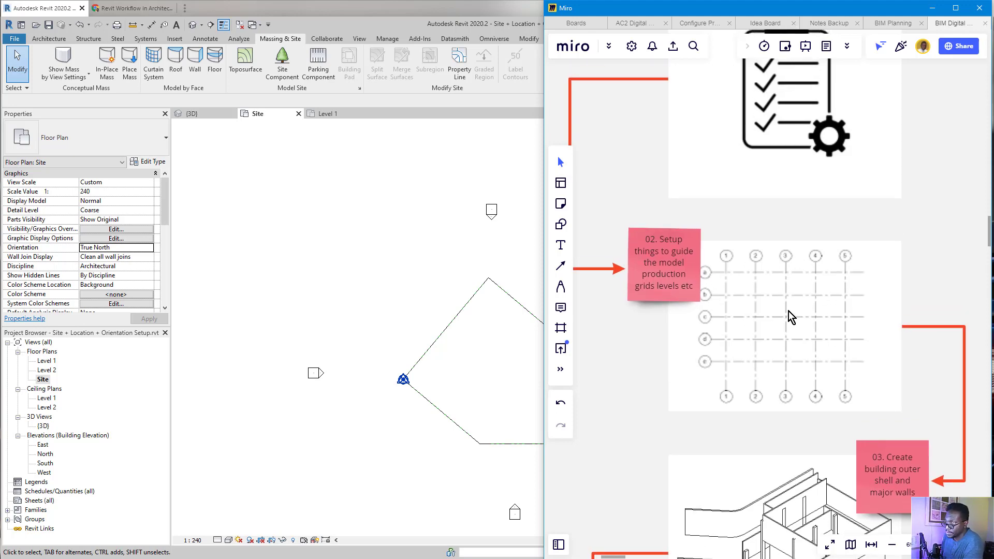
scroll(807, 397, "down", 5)
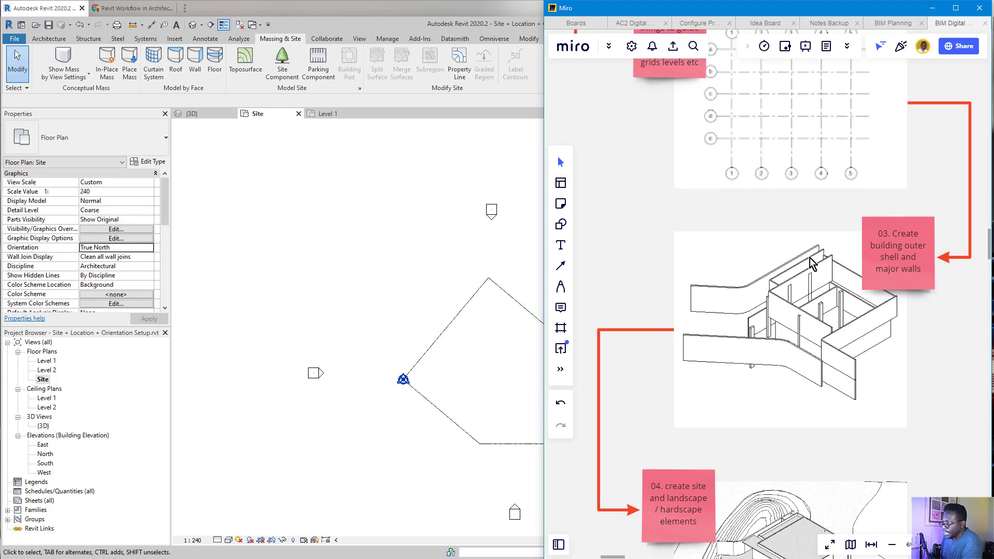
scroll(811, 264, "up", 2, "ctrl")
middle_click_drag(842, 273, 827, 266)
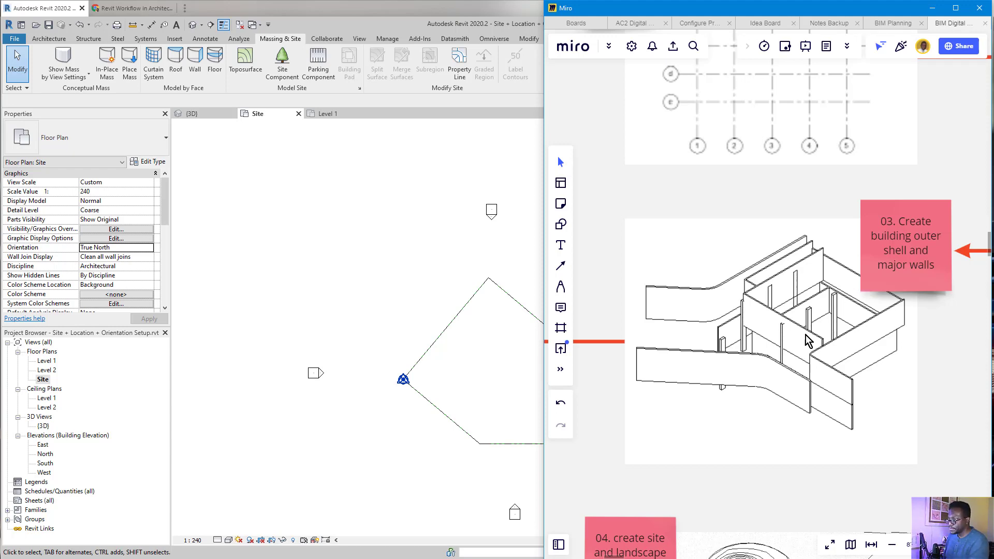
scroll(809, 310, "down", 5)
left_click_drag(809, 291, 813, 293)
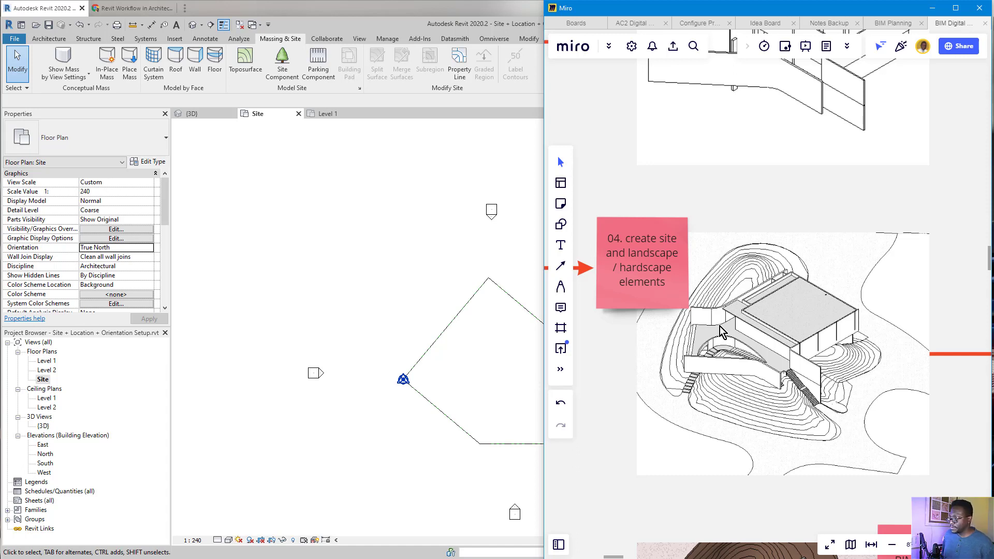
middle_click_drag(795, 402, 768, 107)
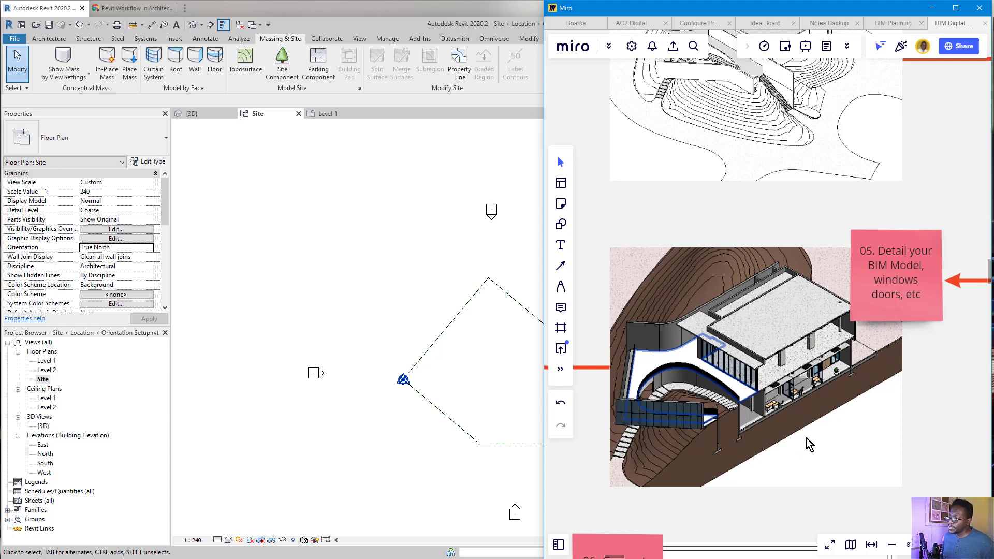
scroll(837, 460, "down", 5)
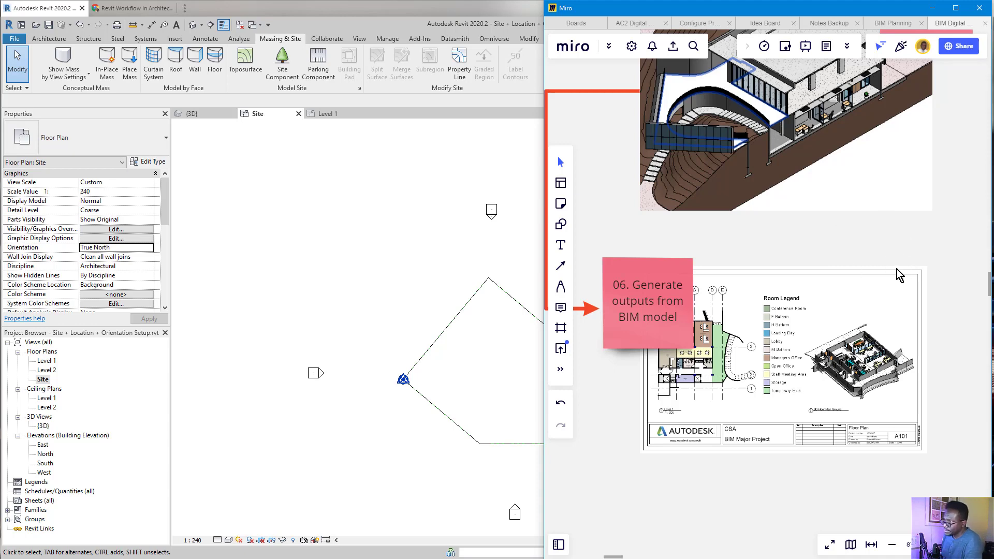
scroll(898, 268, "down", 5)
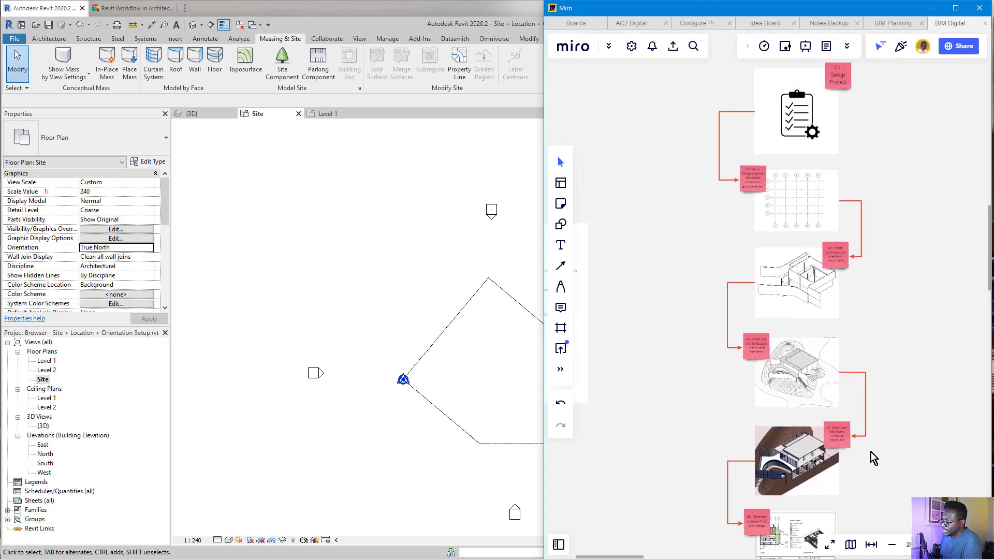
- Review the written Revit topic outline beside the workflow diagram, revisit stage 02 on grids and levels, and return to Revit
scroll(871, 452, "down", 3)
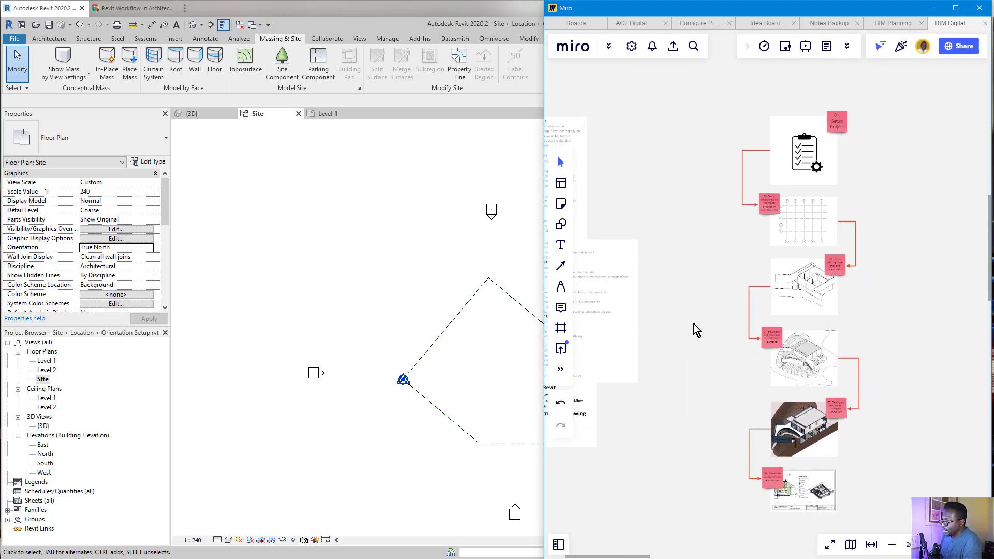
left_click_drag(714, 328, 831, 357)
scroll(672, 317, "up", 3)
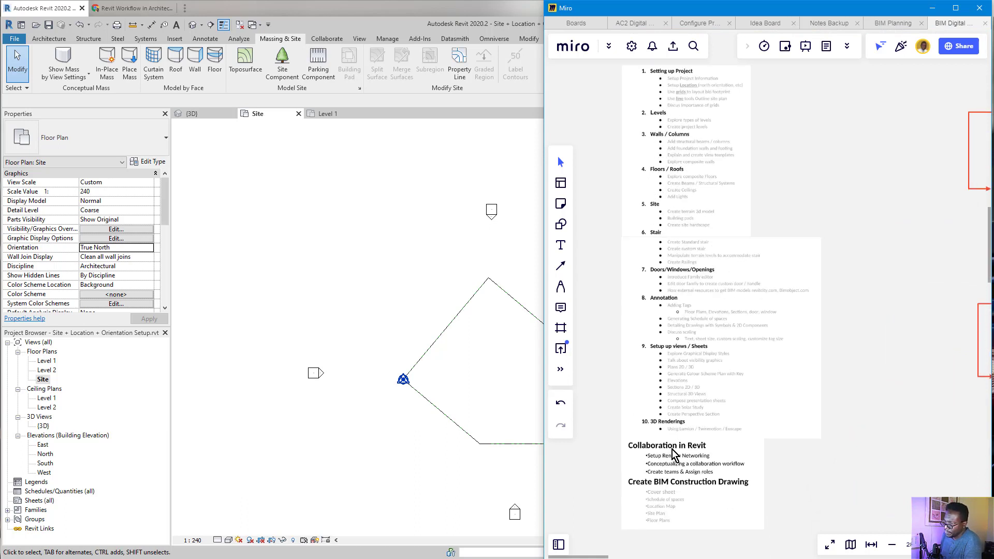
left_click_drag(726, 400, 645, 361)
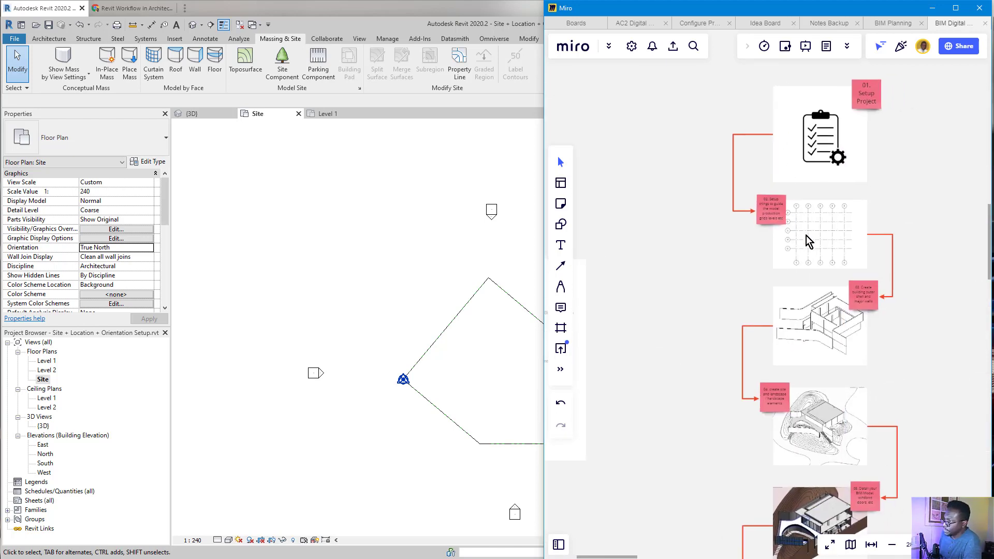
scroll(803, 234, "up", 5)
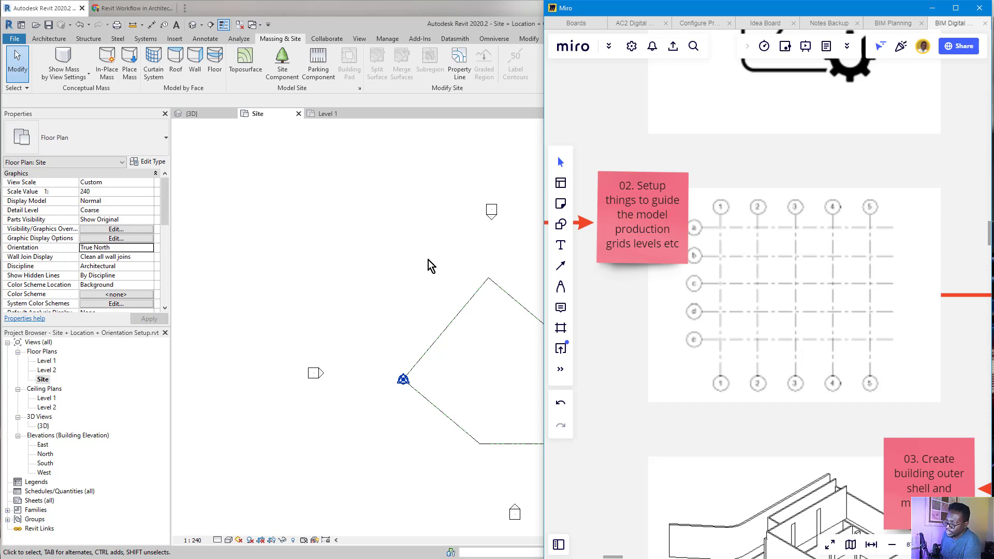
left_click(390, 241)
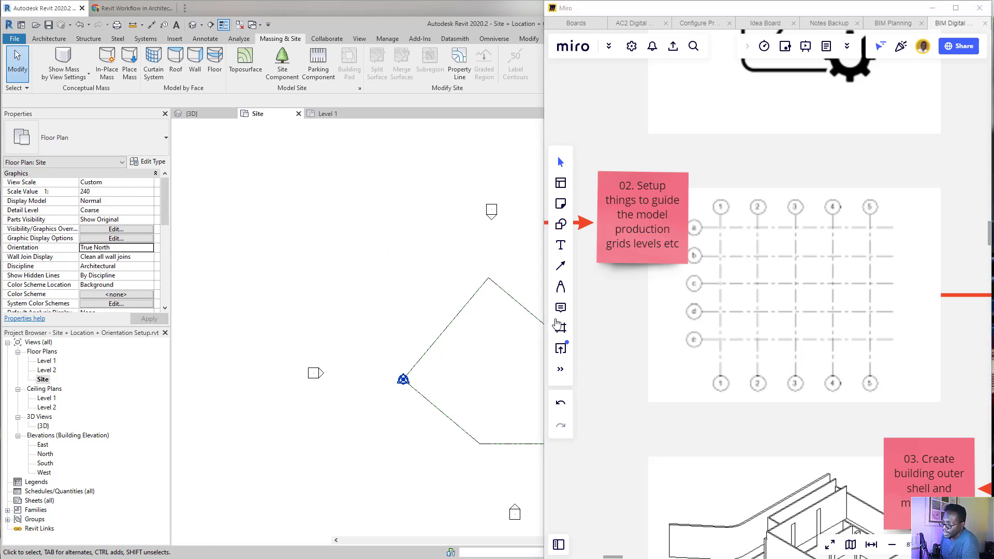
scroll(683, 261, "down", 4)
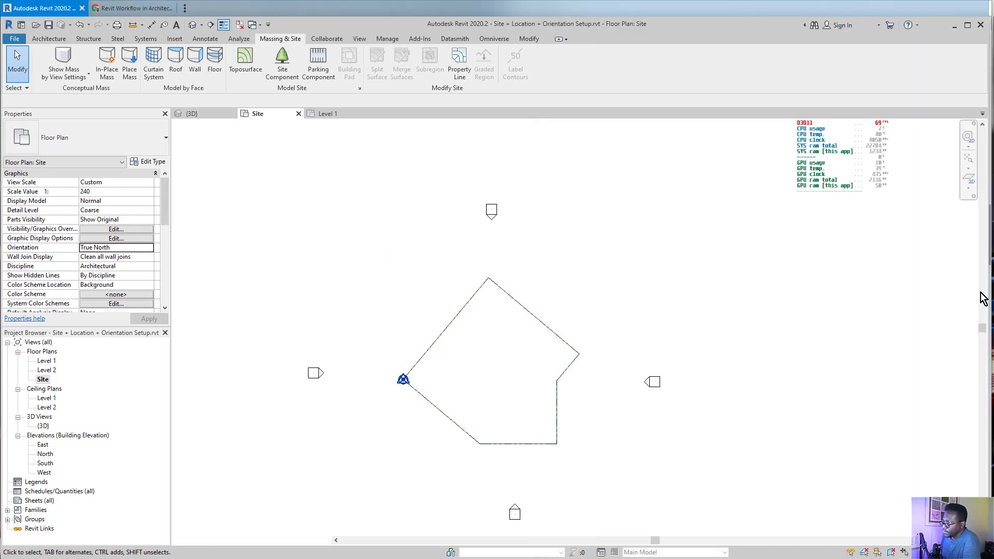
- Switch to Miro again and look through the project's site plan and floor plan drawings on the board
left_click(989, 292)
scroll(698, 283, "down", 3)
middle_click_drag(897, 212, 619, 225)
scroll(710, 249, "down", 3)
middle_click_drag(756, 189, 686, 332)
middle_click_drag(937, 237, 603, 285)
middle_click_drag(806, 302, 635, 282)
middle_click_drag(773, 295, 975, 232)
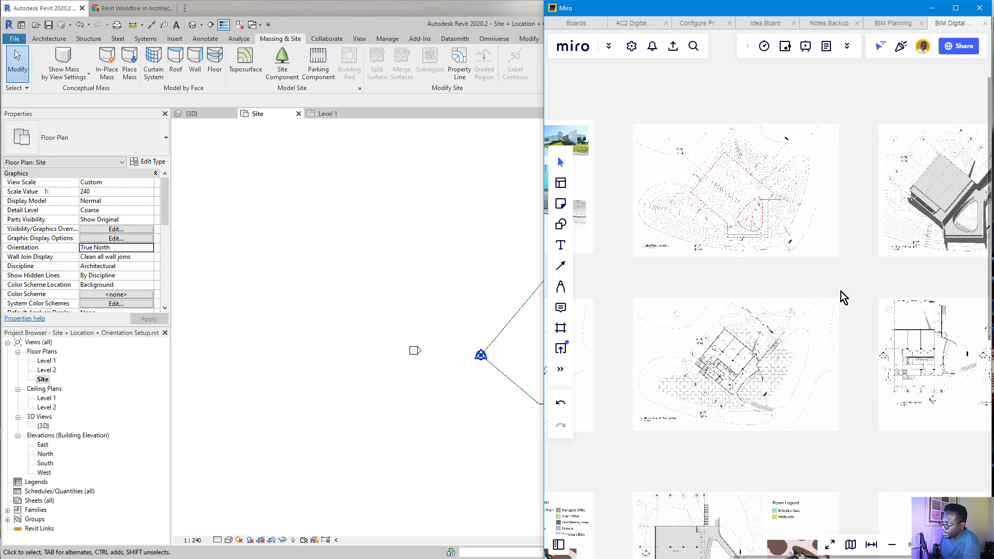
- Examine the upper site plan working drawing, following its grid lines, grid spacings and wall dimensions
scroll(709, 299, "up", 6)
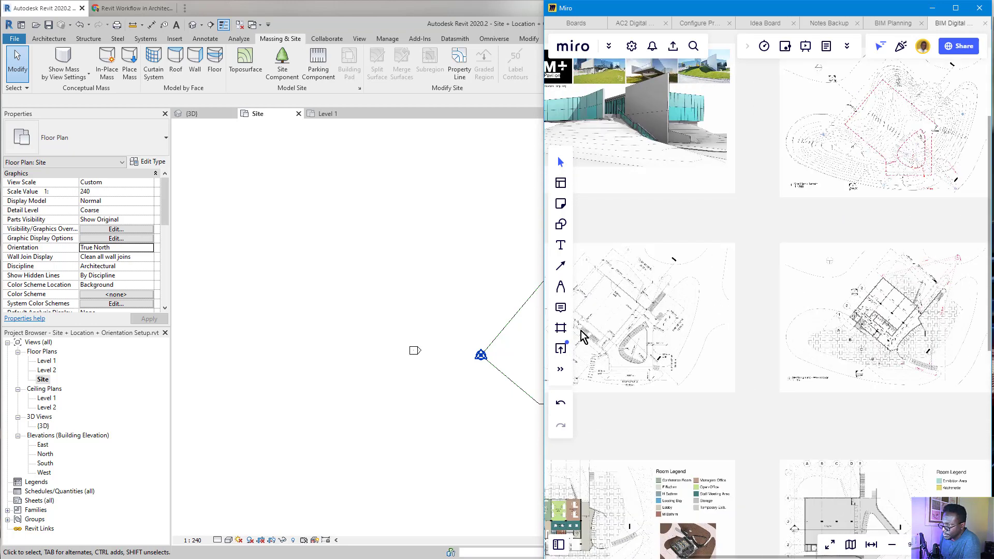
scroll(605, 330, "up", 2)
middle_click_drag(605, 330, 757, 342)
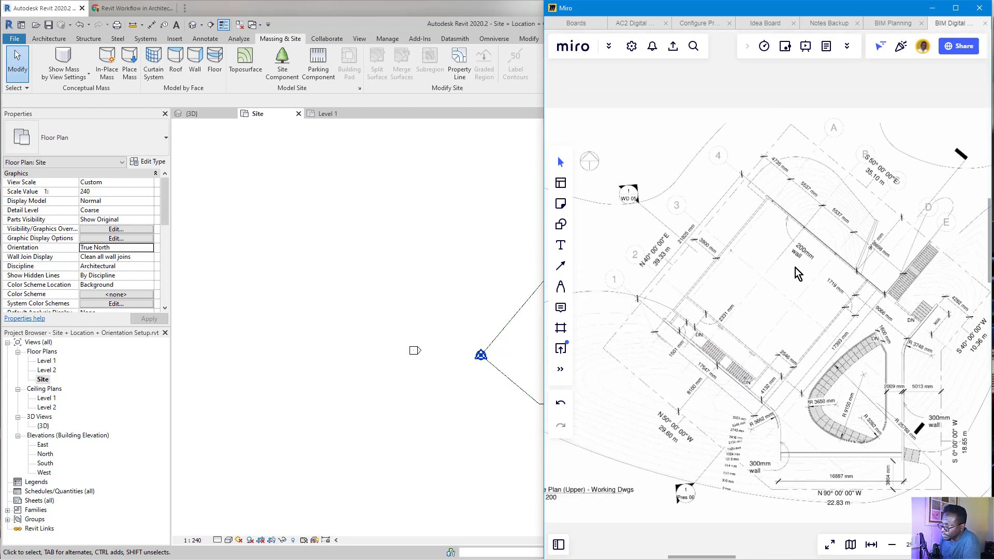
scroll(685, 365, "up", 3)
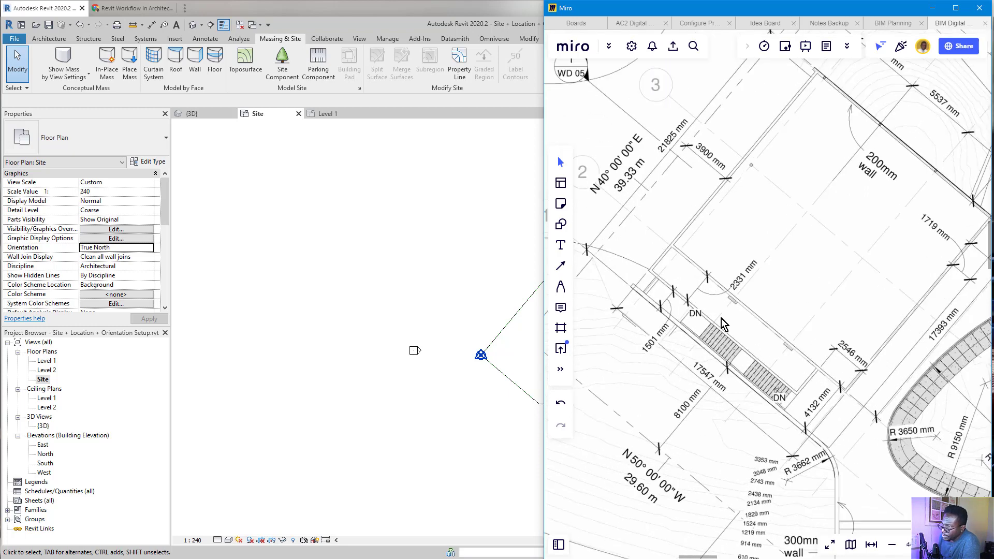
middle_click_drag(788, 234, 712, 395)
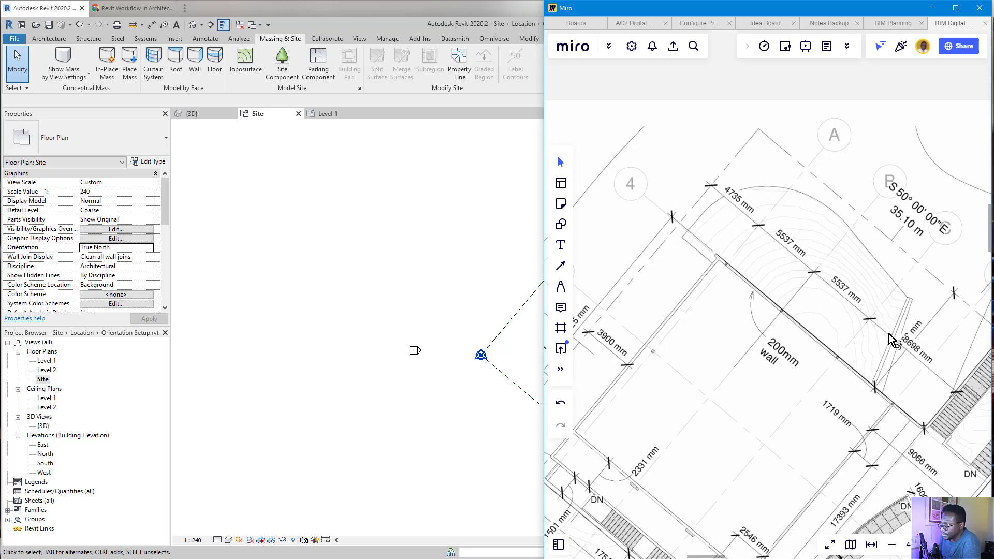
middle_click_drag(847, 316, 741, 315)
middle_click_drag(719, 428, 831, 247)
middle_click_drag(726, 325, 818, 368)
middle_click_drag(903, 91, 655, 330)
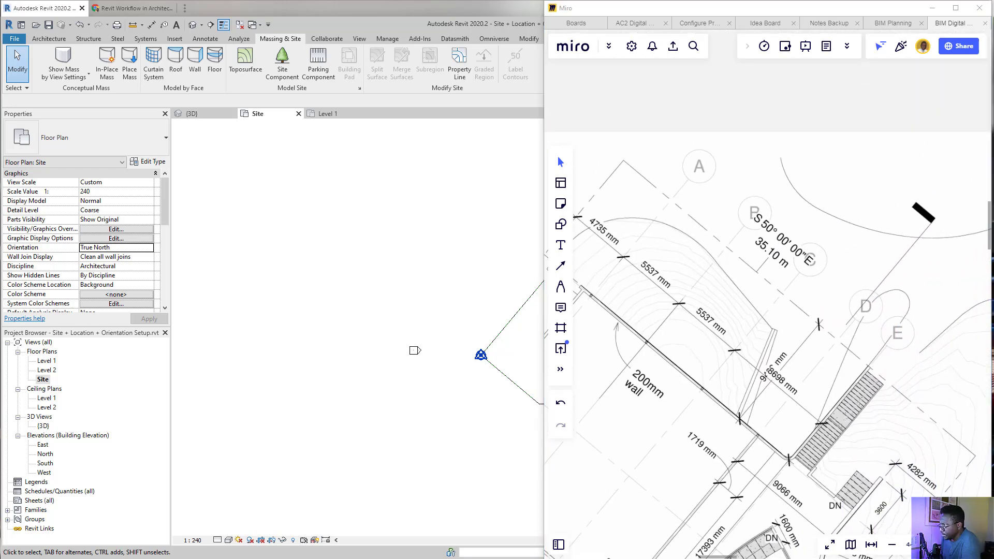
- Draw temporary arrows pointing at grid bubbles B, C, D and E on the upper site plan, and clear them
mouse_move(939, 291)
left_mouse_down()
mouse_move(906, 321)
mouse_move(915, 317)
left_mouse_up()
left_click_drag(860, 282, 889, 254)
left_click_drag(854, 218, 810, 251)
mouse_move(817, 225)
left_mouse_down()
mouse_move(810, 252)
mouse_move(833, 245)
left_mouse_up()
left_click_drag(794, 170, 767, 190)
left_click_drag(770, 174, 768, 191)
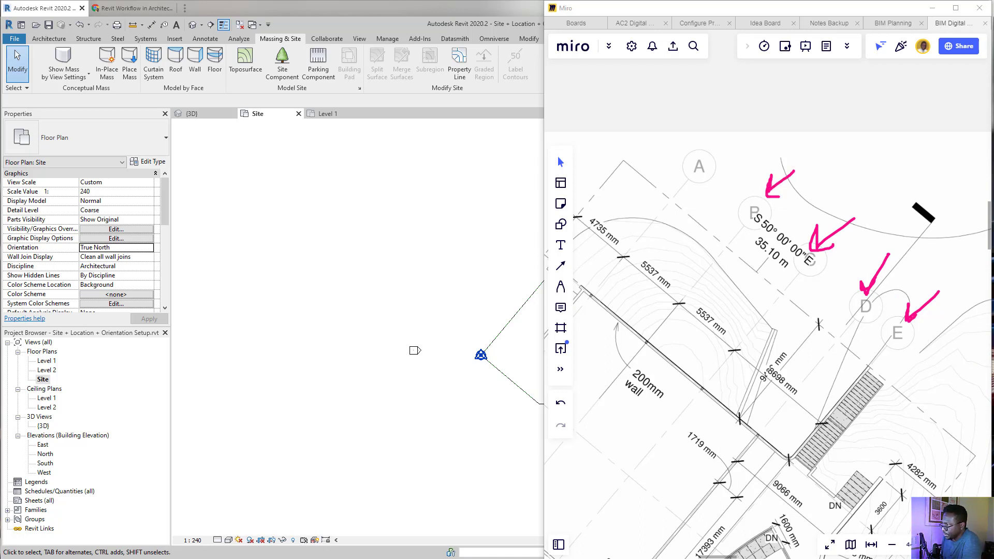
key("Delete")
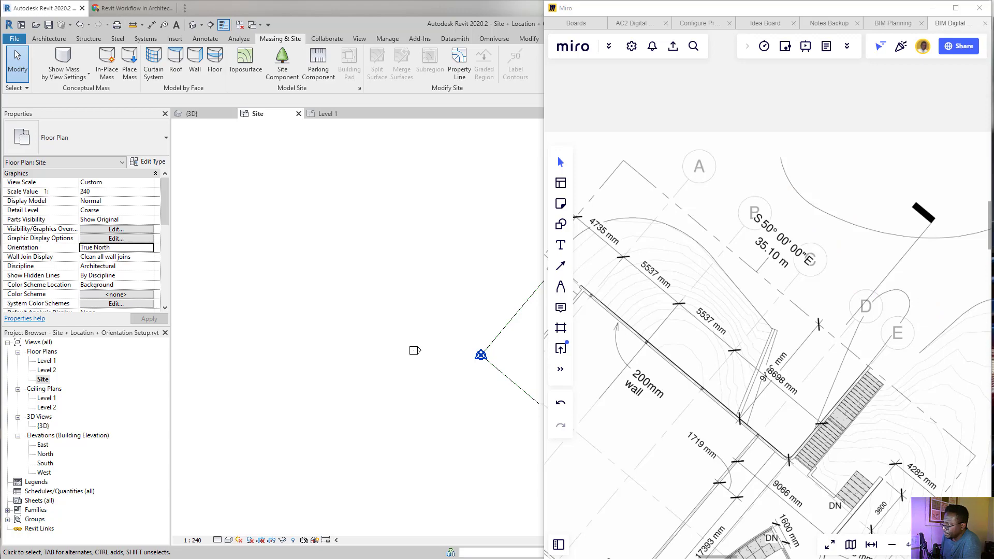
- Compare the lettered and numbered grids on the lower-floor working plan and the architectural site plan
scroll(867, 367, "down", 10)
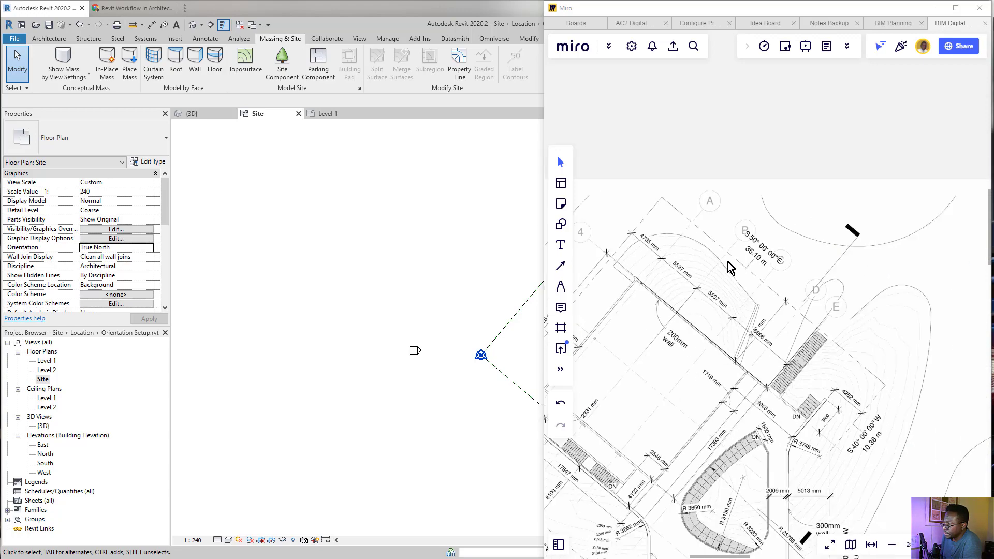
scroll(867, 367, "up", 10)
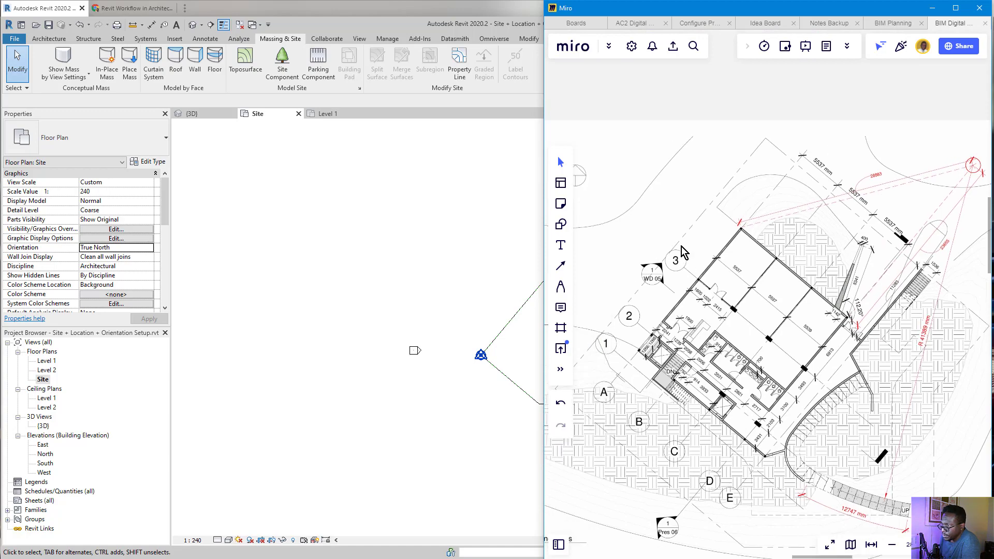
scroll(603, 395, "down", 6)
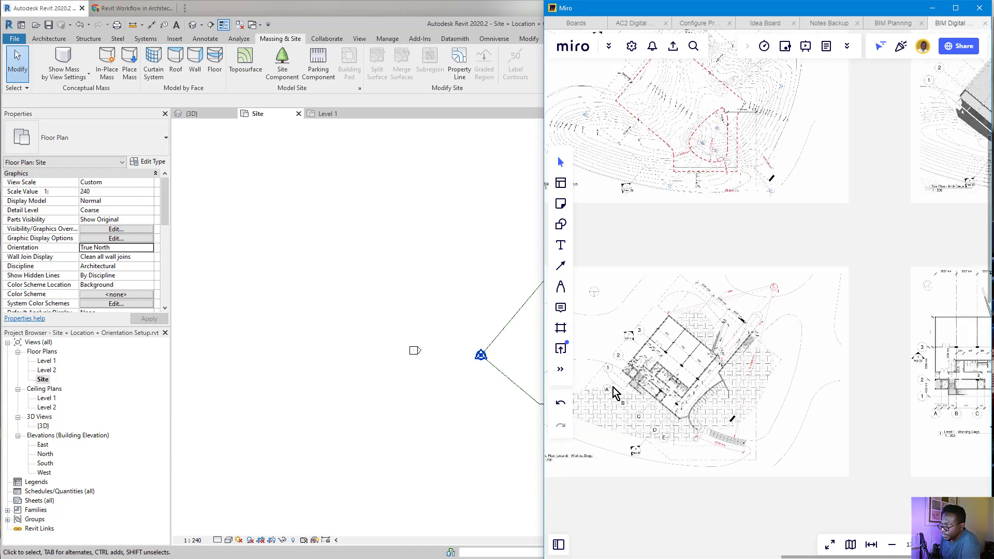
scroll(801, 239, "up", 4)
scroll(762, 304, "up", 3)
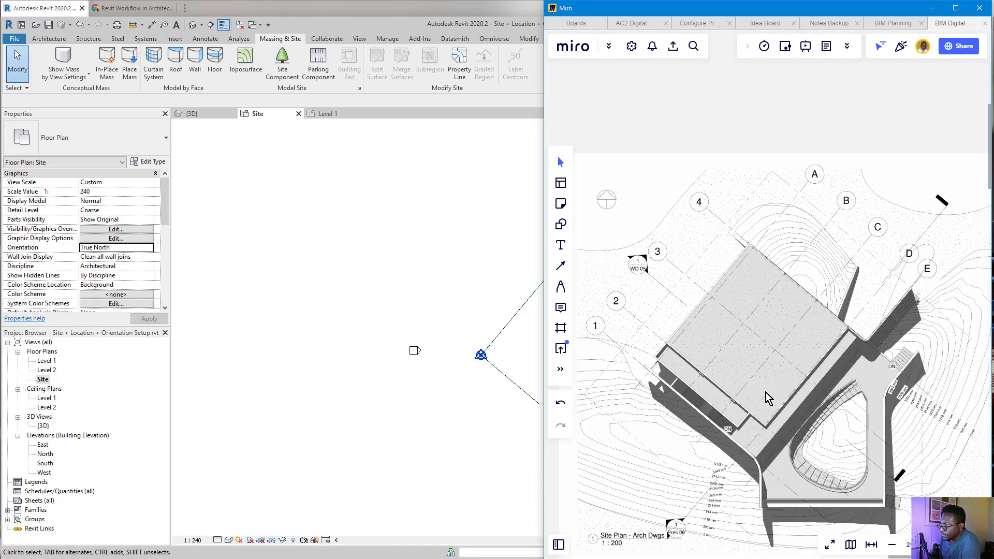
left_click_drag(765, 393, 746, 368)
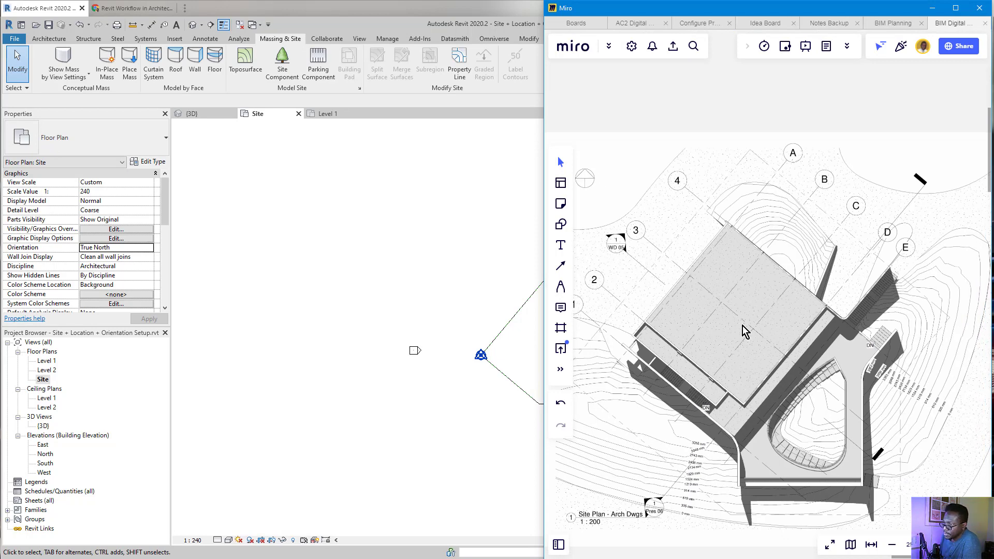
scroll(743, 331, "down", 2)
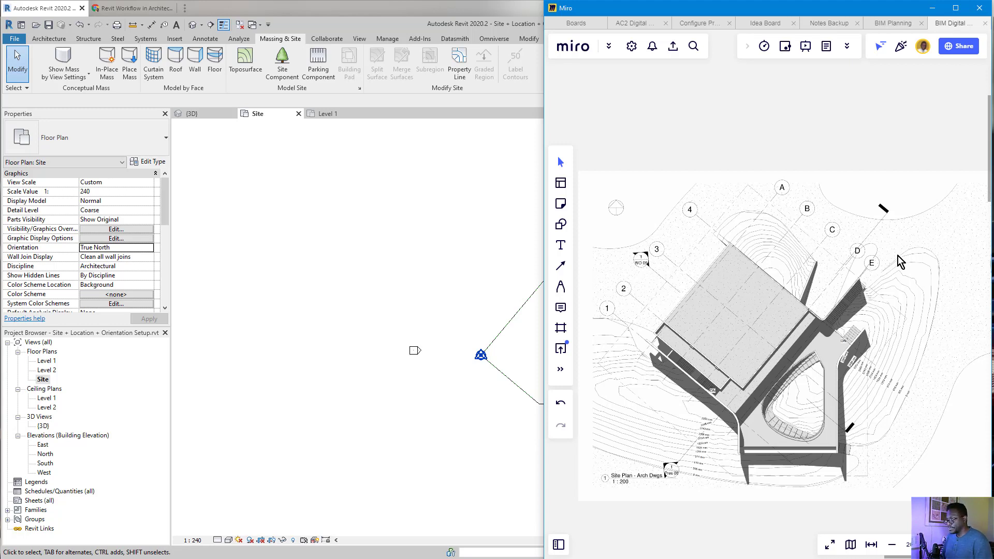
scroll(654, 321, "up", 3)
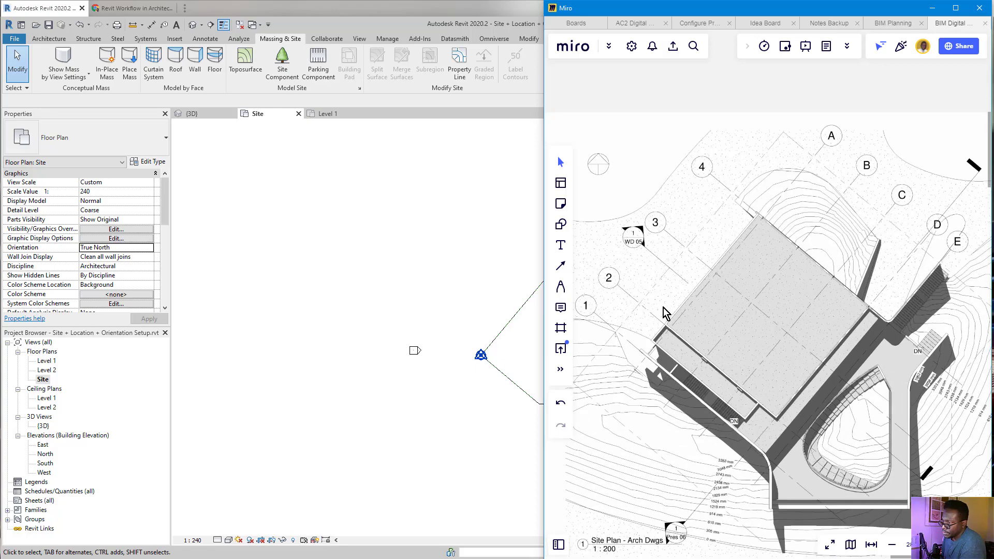
scroll(772, 239, "down", 3)
scroll(808, 178, "up", 3)
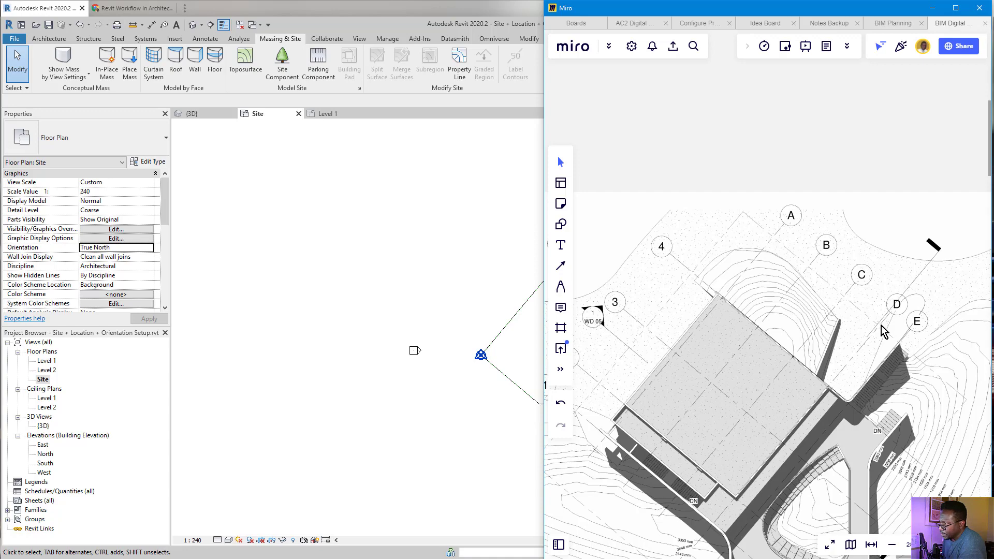
- Find the Section 2 working drawing on the board and examine its storey heights beside grids A and B
scroll(881, 284, "down", 4)
middle_click_drag(822, 344, 792, 111)
scroll(816, 180, "down", 3)
middle_click_drag(750, 325, 835, 225)
middle_click_drag(590, 337, 668, 250)
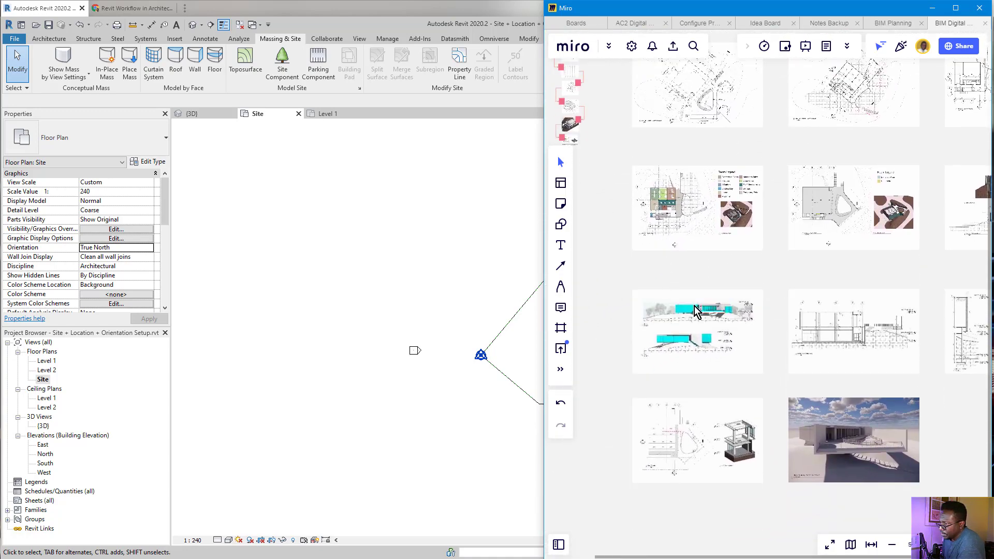
scroll(719, 323, "down", 1)
middle_click_drag(840, 337, 738, 337)
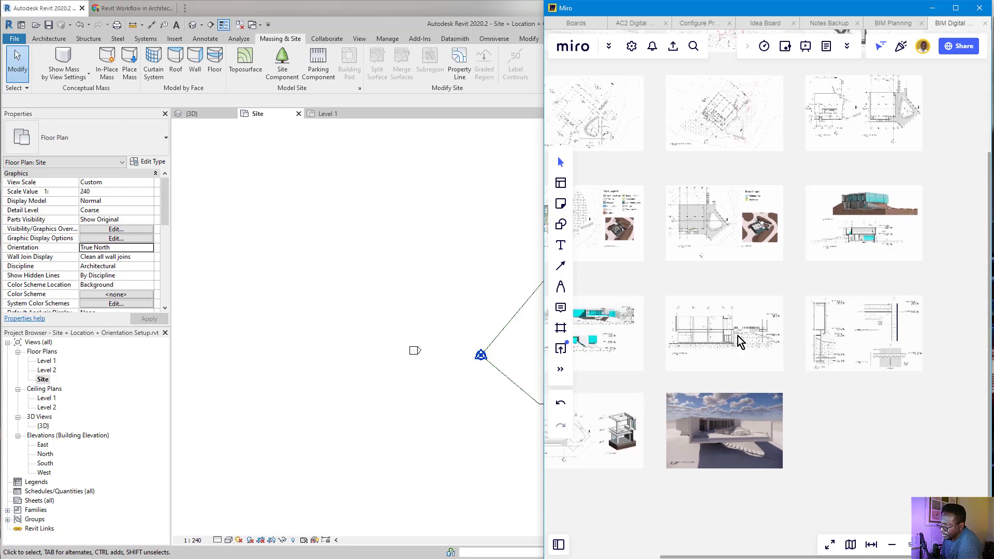
scroll(738, 336, "up", 5)
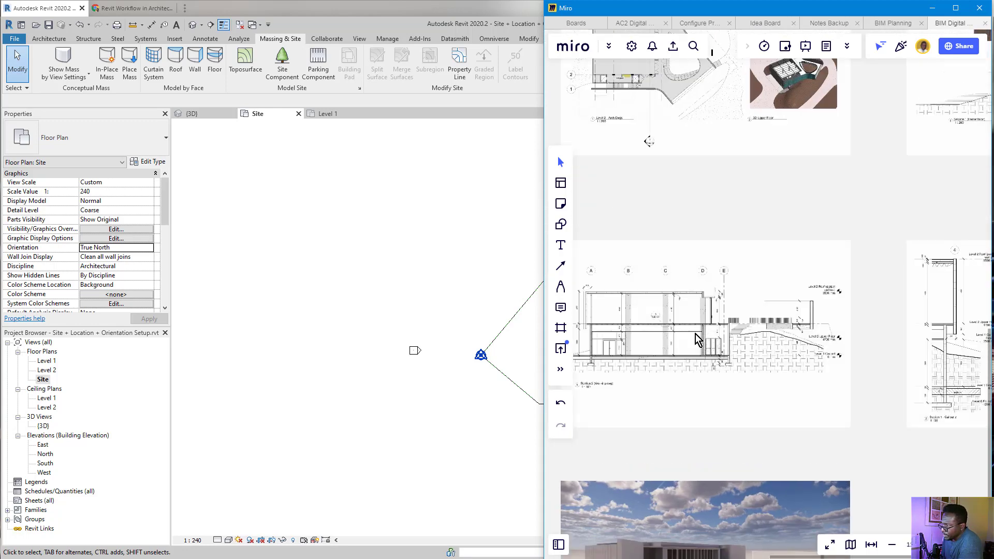
scroll(695, 333, "up", 4)
scroll(705, 334, "up", 3)
middle_click_drag(708, 341, 807, 336)
middle_click_drag(699, 355, 945, 339)
middle_click_drag(758, 357, 867, 357)
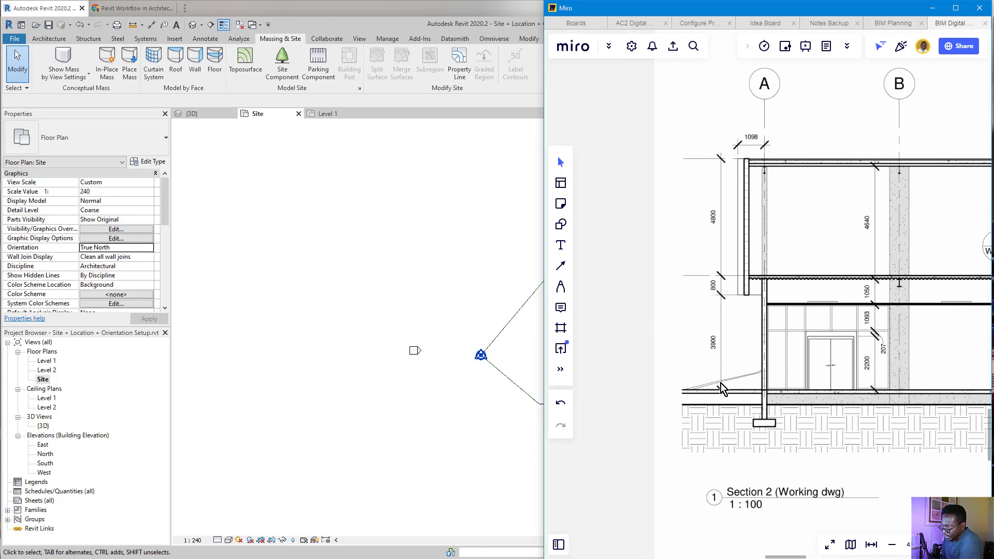
scroll(709, 390, "down", 1)
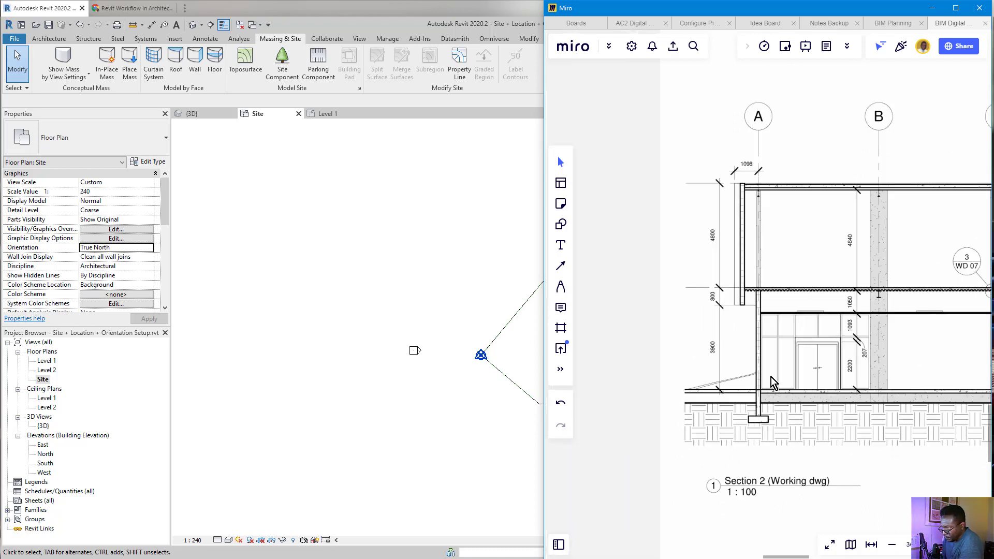
scroll(731, 306, "up", 2)
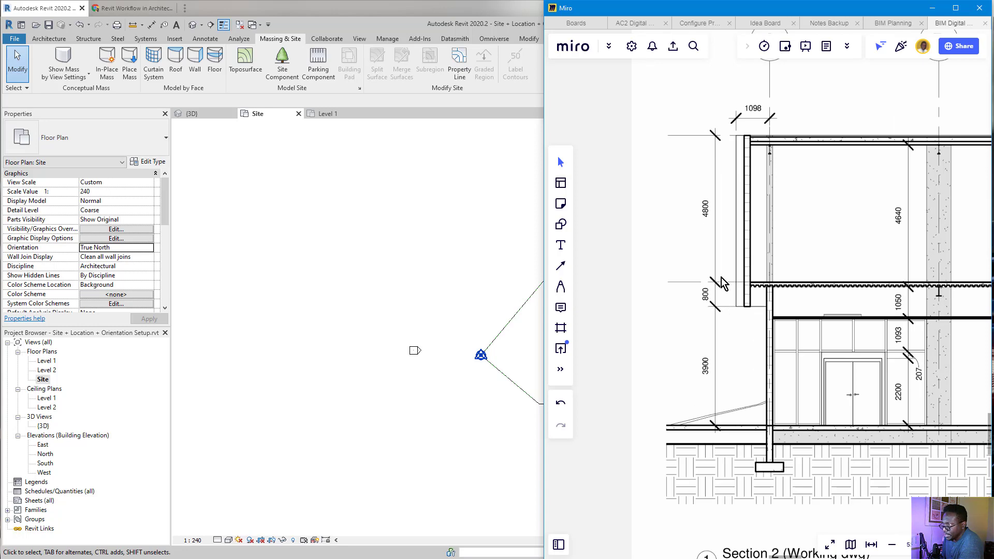
- Examine Section 1 - Callout 2, reading the level names and elevations from foundation to roof
scroll(644, 338, "down", 3)
scroll(831, 355, "down", 3)
middle_click_drag(927, 383, 640, 338)
middle_click_drag(807, 353, 724, 358)
scroll(723, 358, "up", 5)
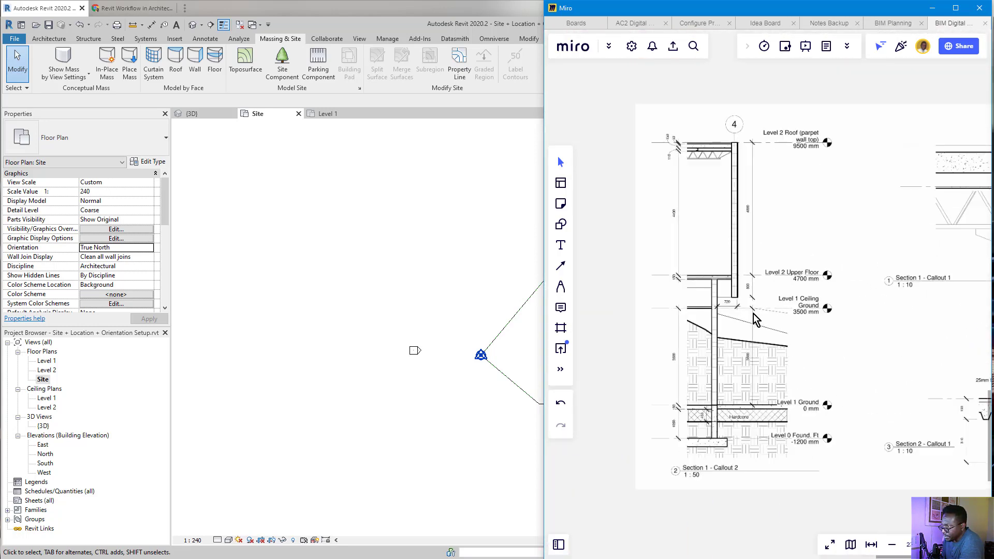
scroll(719, 379, "down", 1)
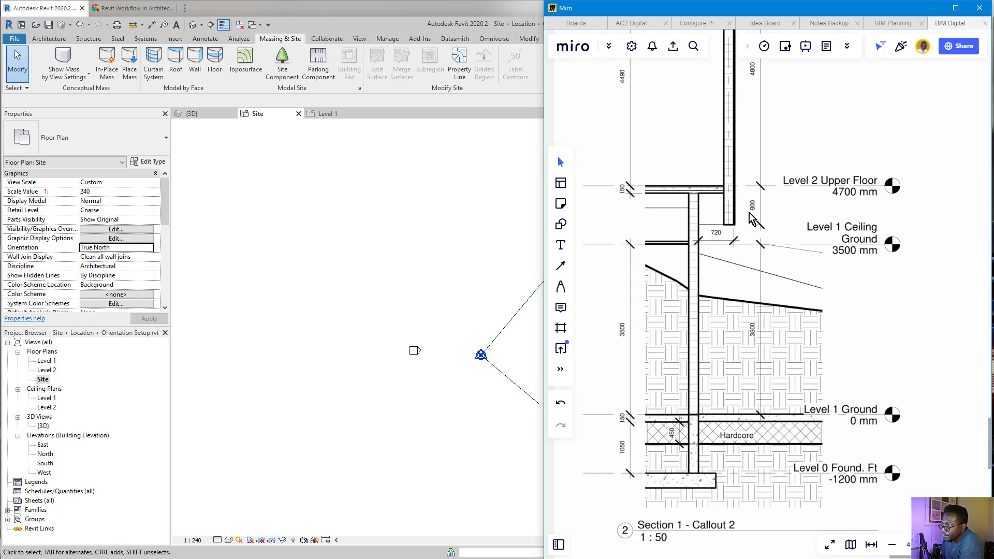
middle_click_drag(732, 273, 743, 253)
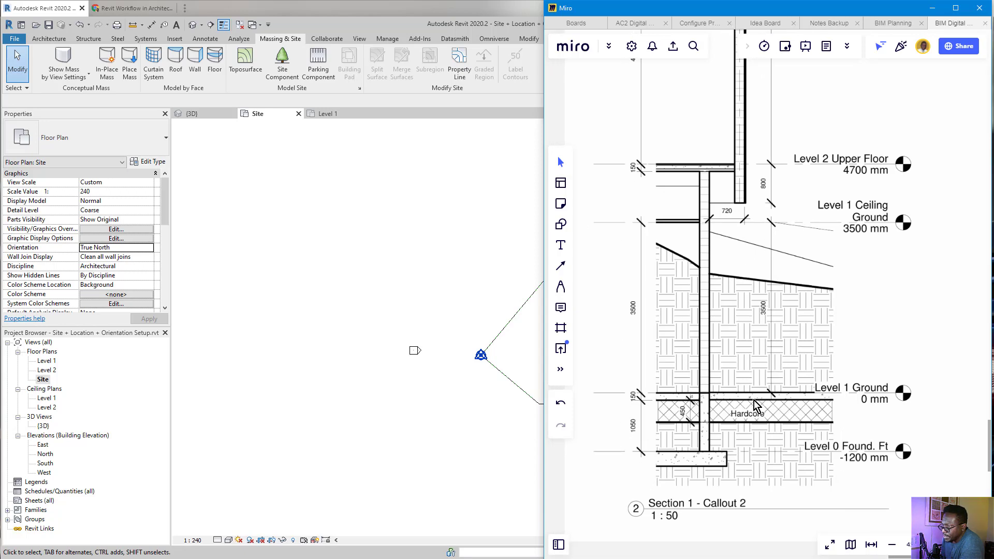
scroll(679, 443, "up", 3)
scroll(687, 437, "down", 5)
scroll(718, 299, "up", 3)
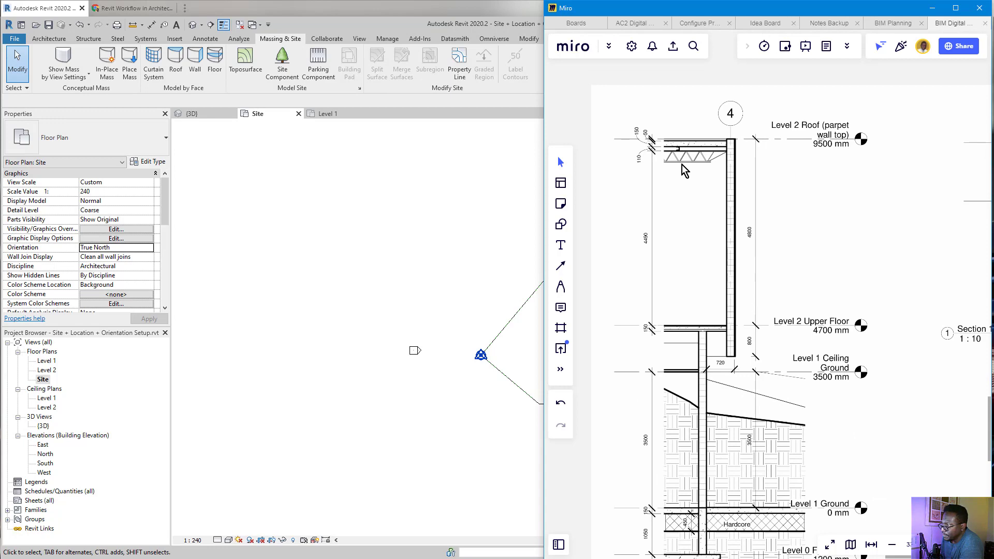
- On the Section 1 presentation drawing, temporarily circle Level 1 Ground and Level 2 Upper Floor, underline 4700 mm and 9500 mm, and clear the marks
scroll(682, 164, "down", 8)
scroll(811, 128, "up", 10)
scroll(852, 122, "up", 1)
middle_click_drag(838, 142, 794, 227)
mouse_move(743, 251)
middle_mouse_down()
mouse_move(758, 265)
mouse_move(845, 265)
middle_mouse_up()
mouse_move(624, 307)
middle_mouse_down()
mouse_move(931, 293)
mouse_move(593, 309)
mouse_move(590, 352)
middle_mouse_up()
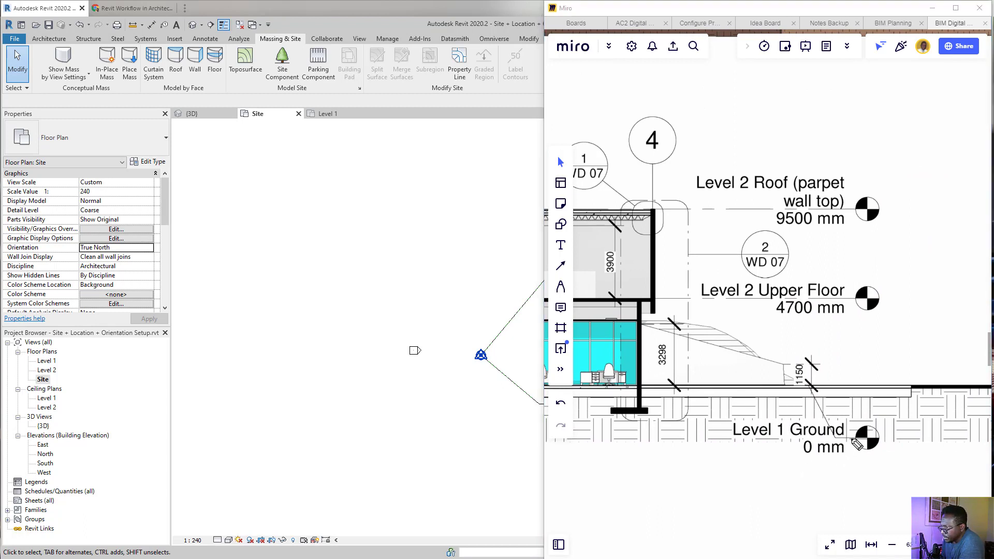
left_click_drag(865, 412, 778, 473)
left_click_drag(853, 480, 771, 401)
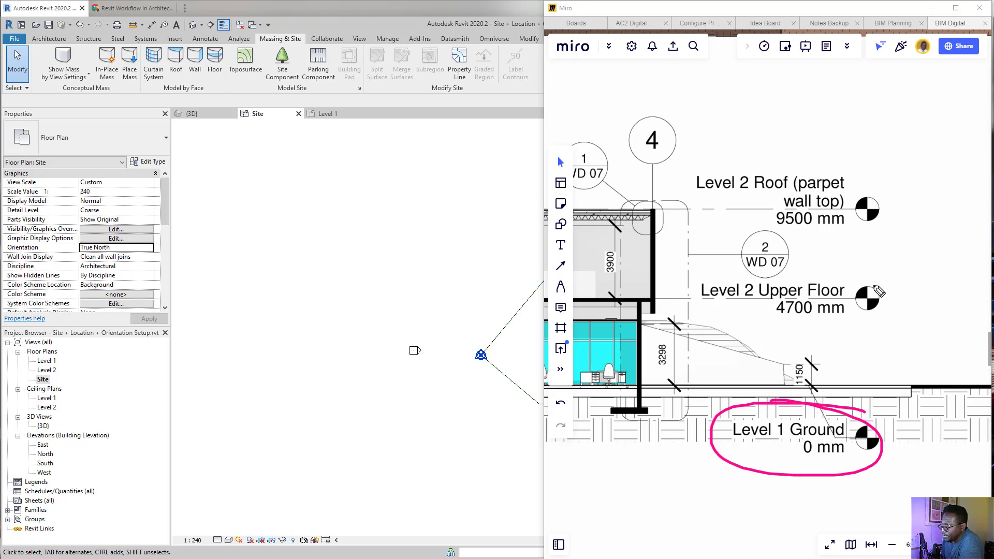
mouse_move(881, 292)
left_mouse_down()
mouse_move(792, 271)
mouse_move(838, 337)
mouse_move(880, 279)
left_mouse_up()
left_click_drag(771, 325, 830, 323)
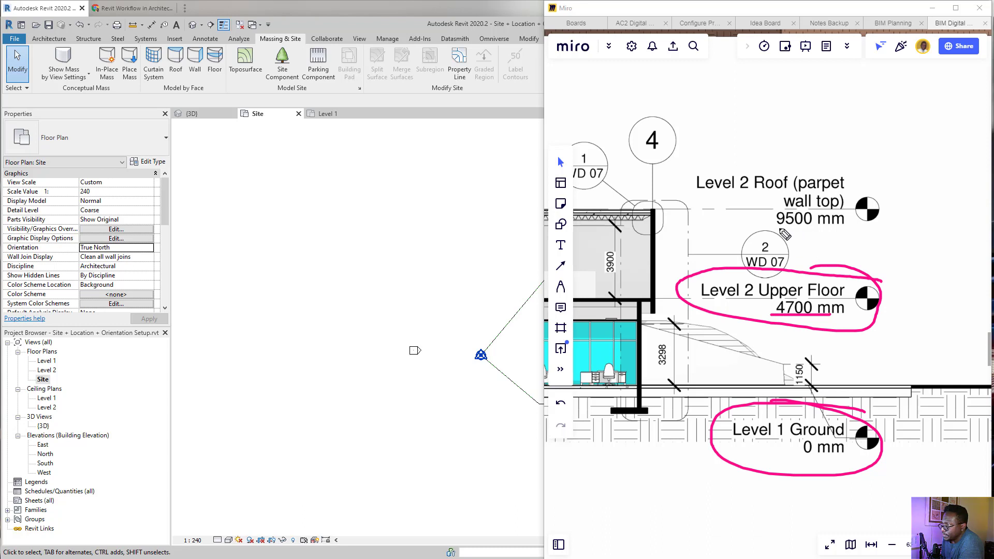
left_click_drag(771, 227, 844, 225)
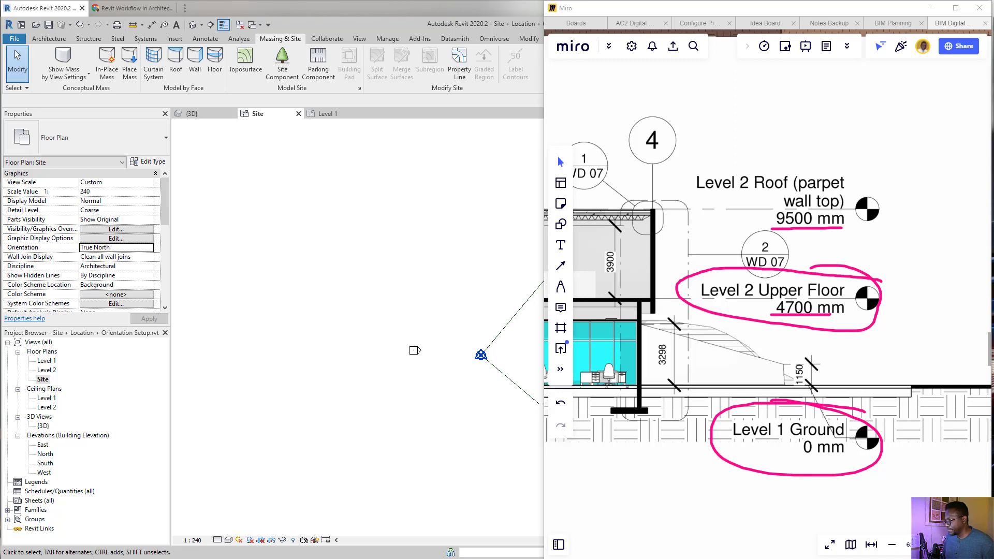
key("Escape")
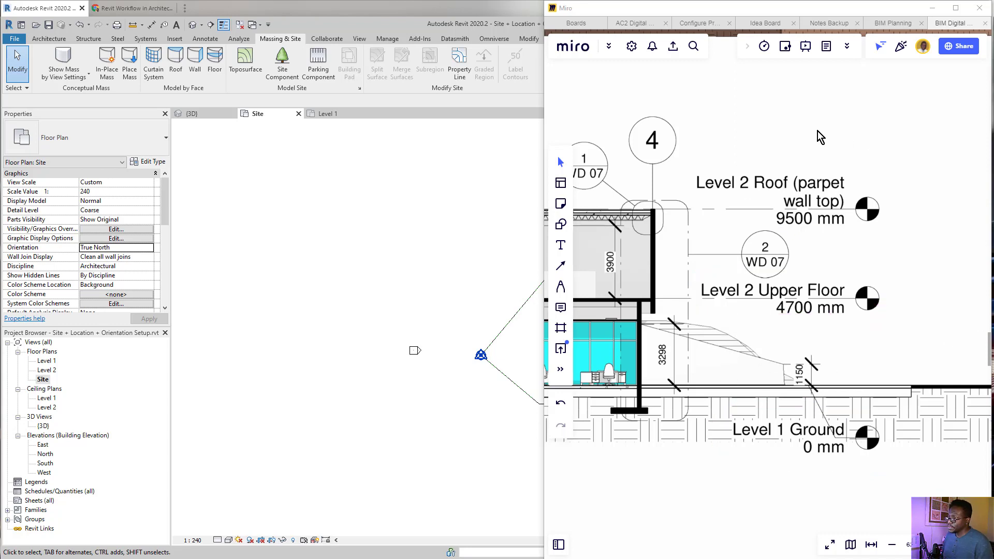
- Select the section drawing sheet and look over the full set of reference drawings on the board
left_click(902, 247)
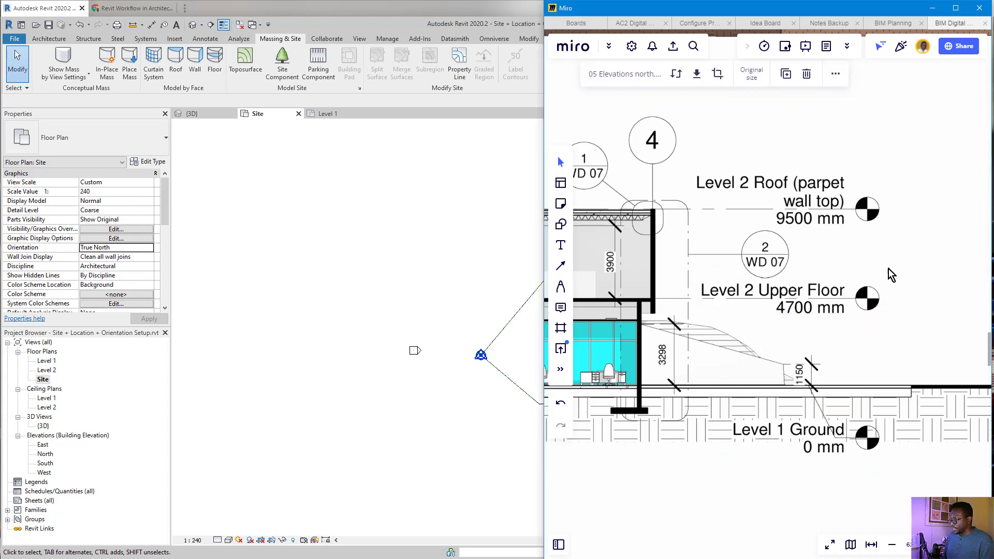
scroll(888, 228, "down", 5)
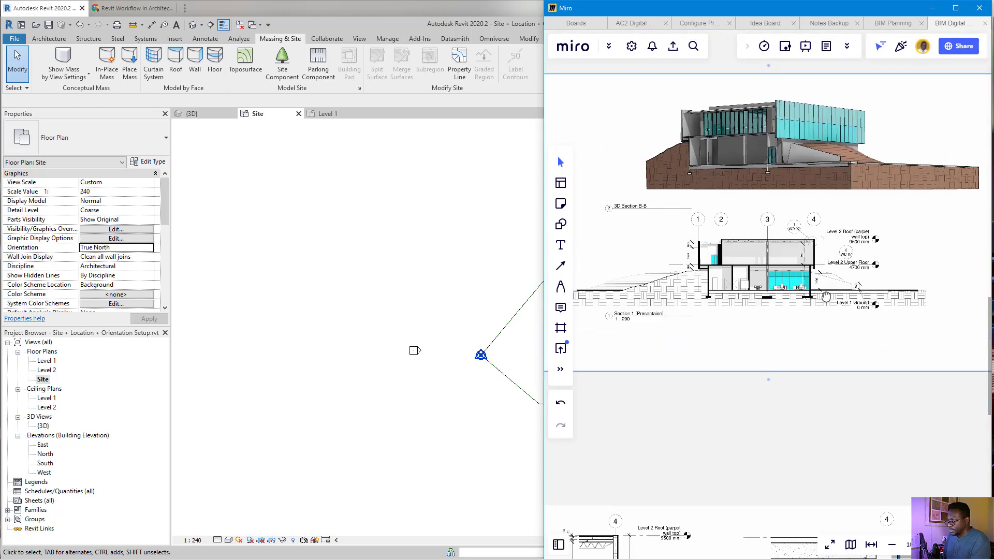
scroll(849, 306, "down", 8)
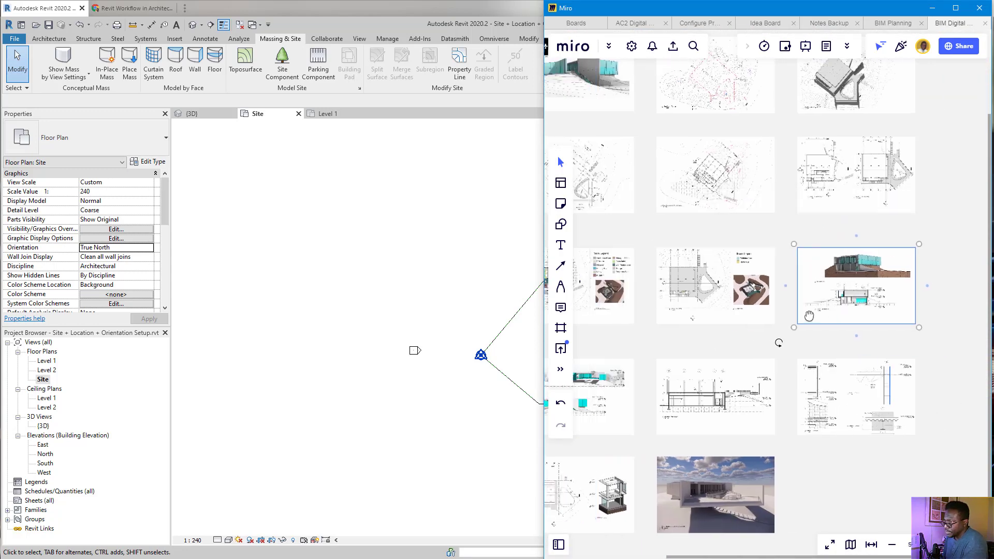
middle_click_drag(808, 316, 815, 322)
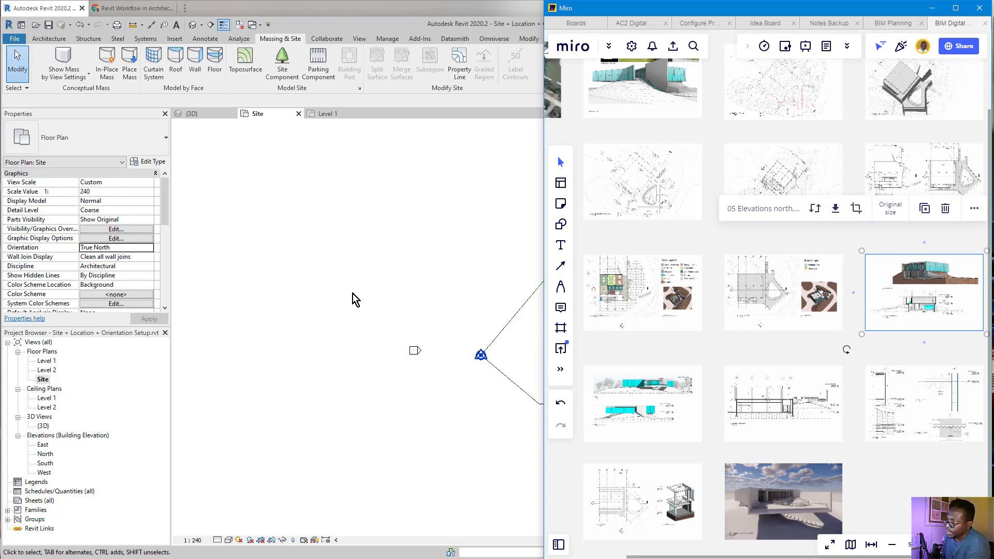
scroll(796, 94, "up", 2)
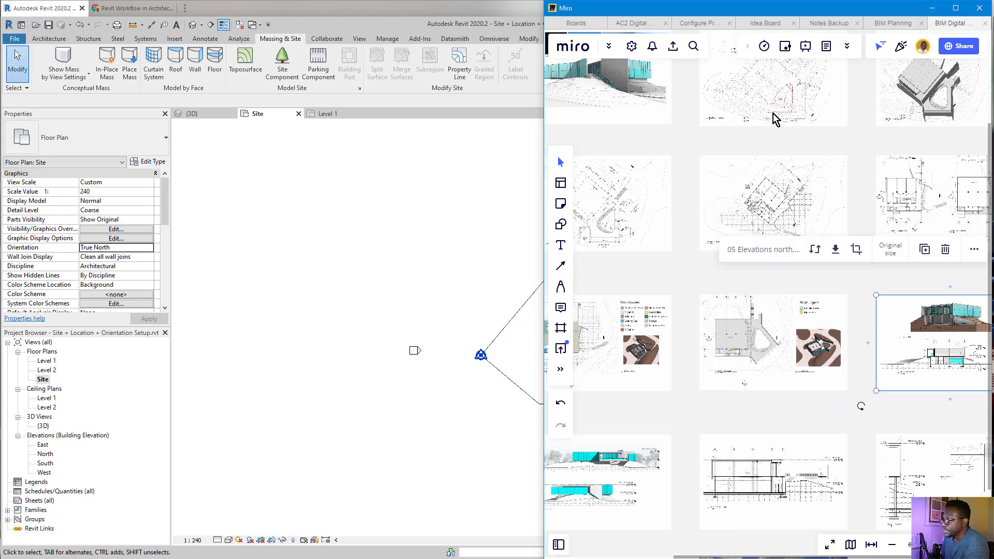
- Find the construction floor plans sheet on the board and examine the grid spacing on the Level 1 working drawing
scroll(771, 98, "down", 2)
left_click_drag(696, 228, 741, 242)
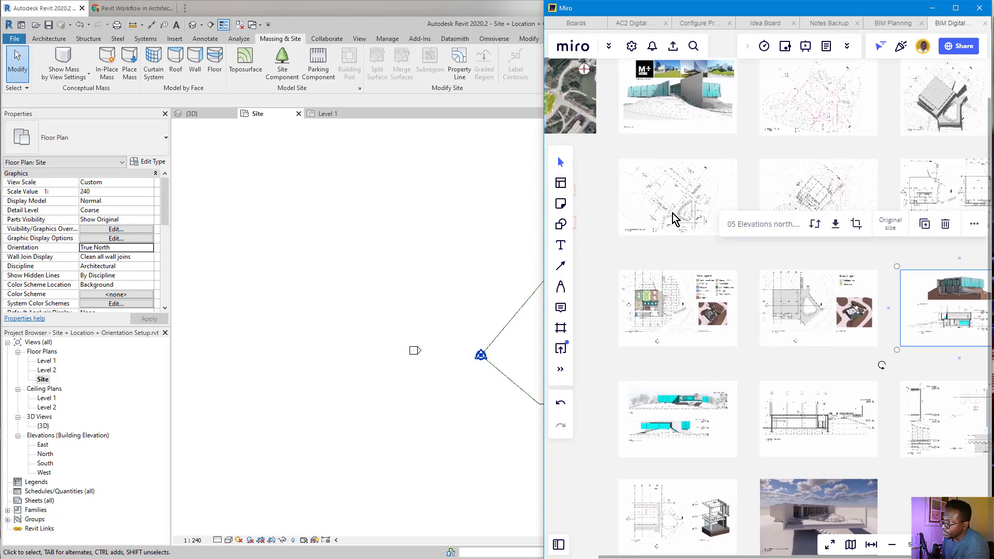
scroll(673, 215, "up", 10)
scroll(652, 199, "down", 10)
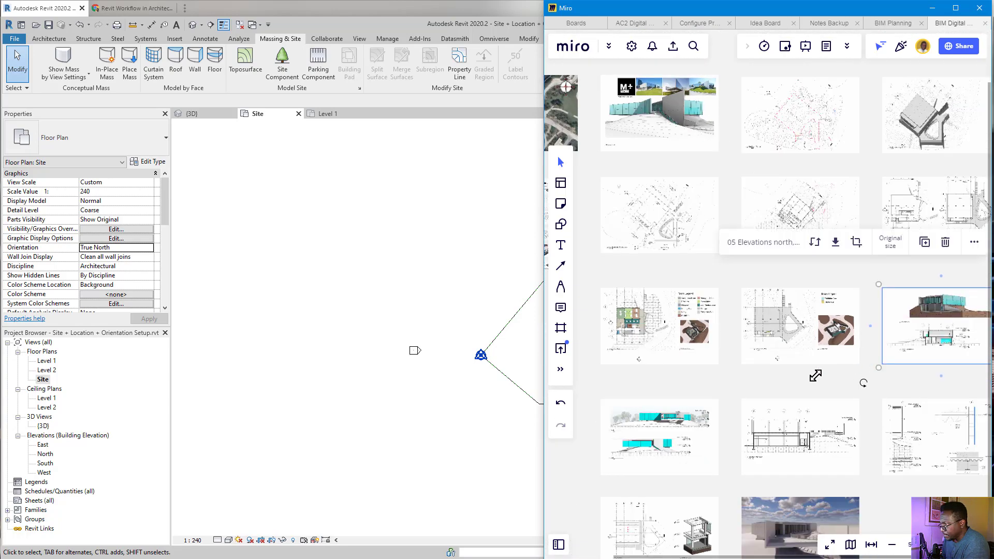
scroll(825, 210, "up", 8)
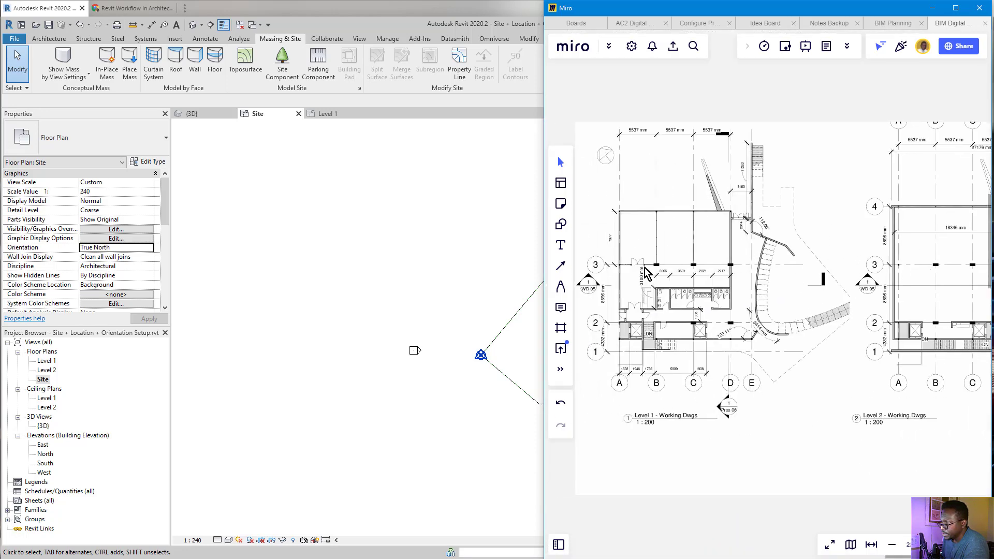
scroll(673, 206, "up", 3)
scroll(668, 233, "down", 2)
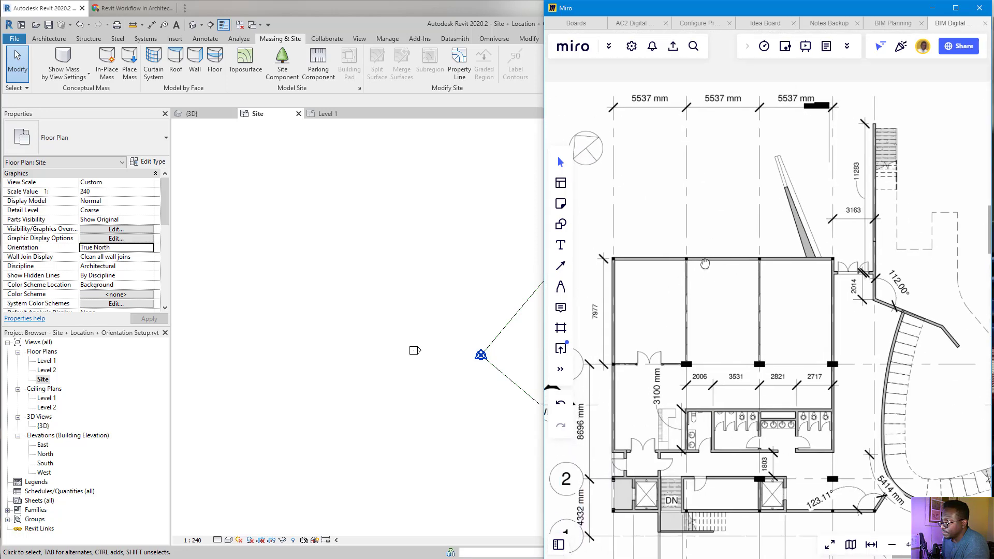
- Download the 03 Floor Plans (construction drawings) image from the board to the computer
scroll(774, 235, "down", 6)
middle_click_drag(818, 266, 735, 231)
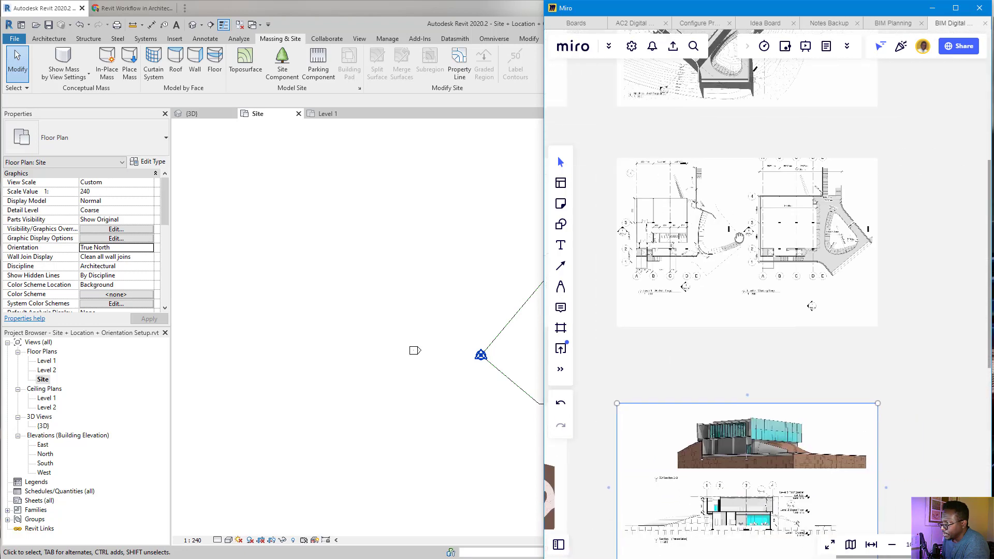
left_click(717, 224)
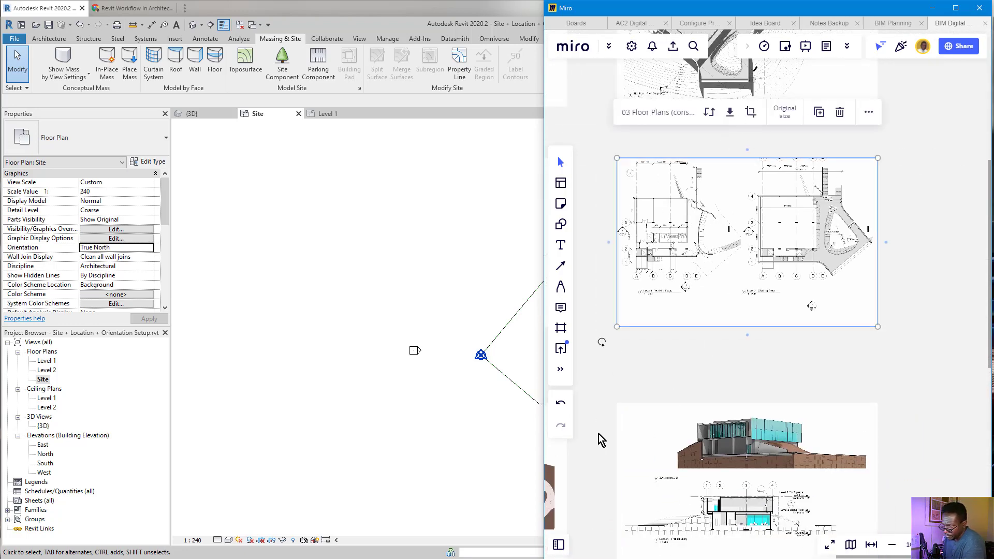
left_click(513, 417)
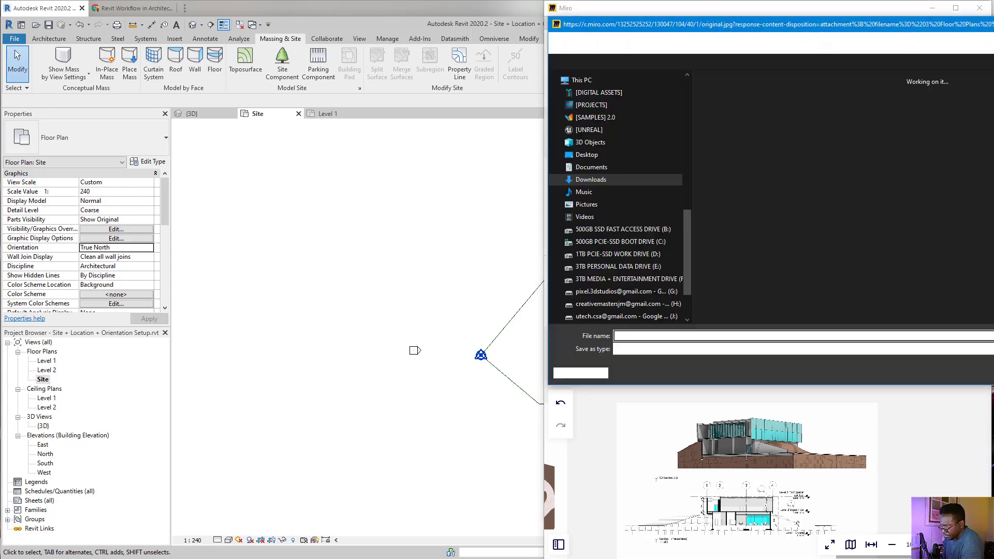
left_click_drag(993, 362, 310, 308)
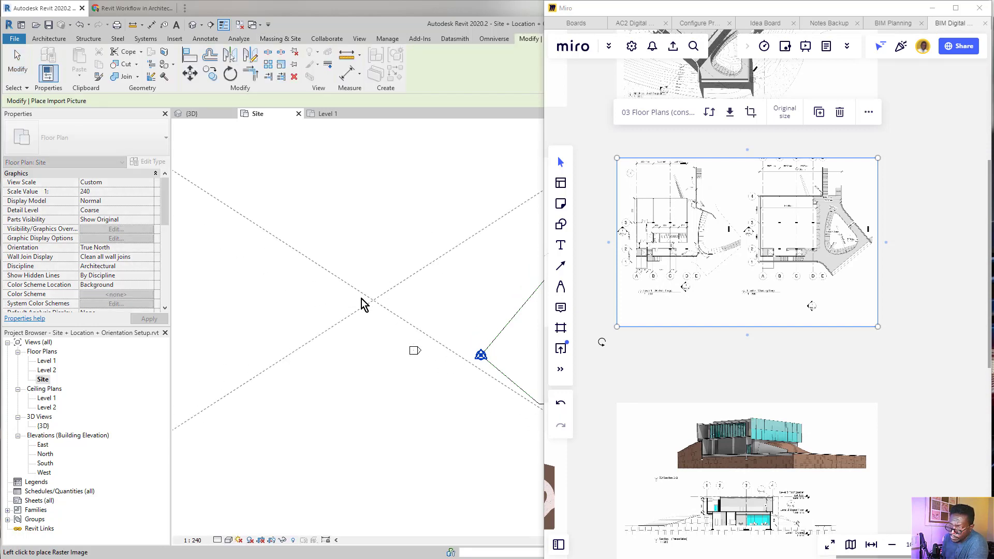
right_click(362, 335)
left_click(367, 341)
right_click(395, 347)
left_click(408, 344)
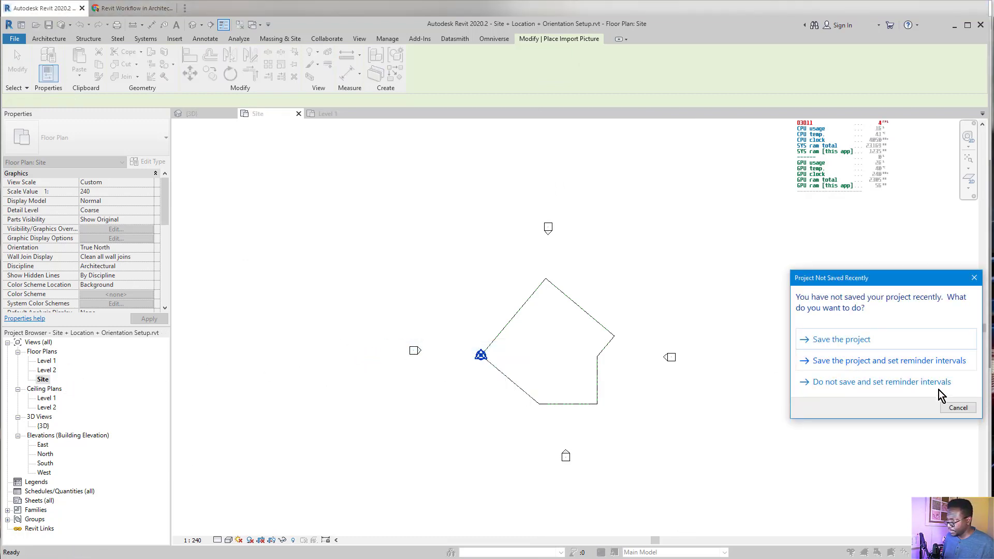
left_click(957, 408)
- Open the Level 1 floor plan view and set its orientation to Project North
double_click(48, 361)
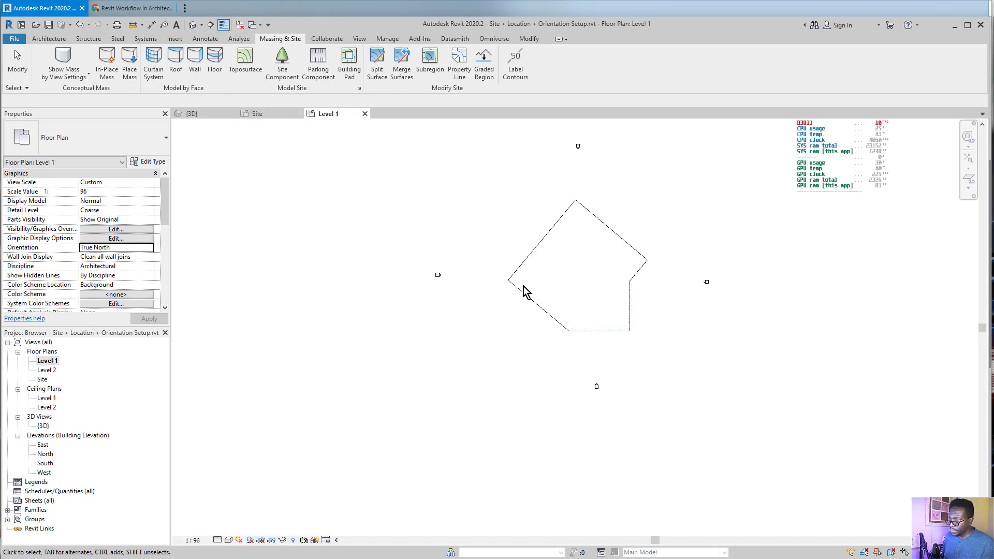
right_click(492, 345)
left_click(274, 308)
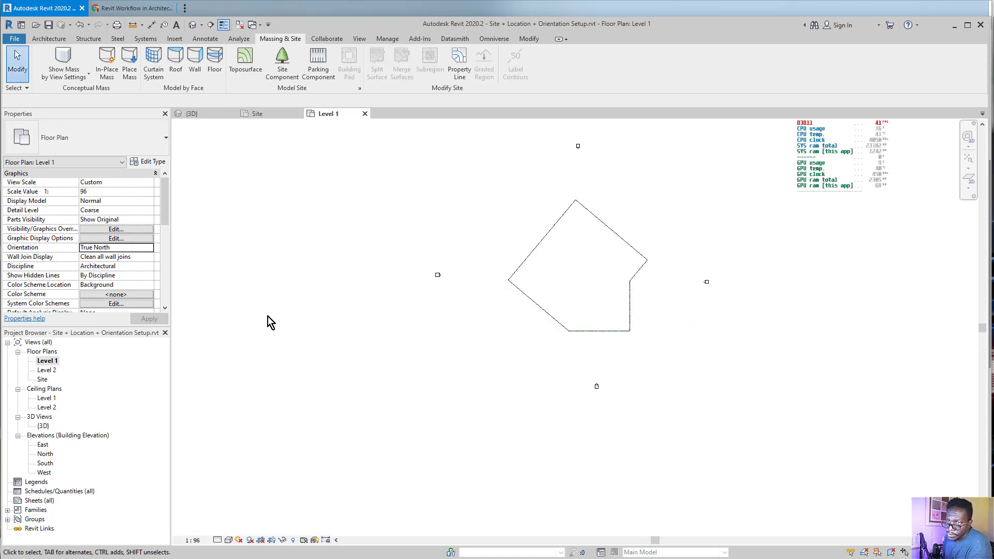
left_click(149, 248)
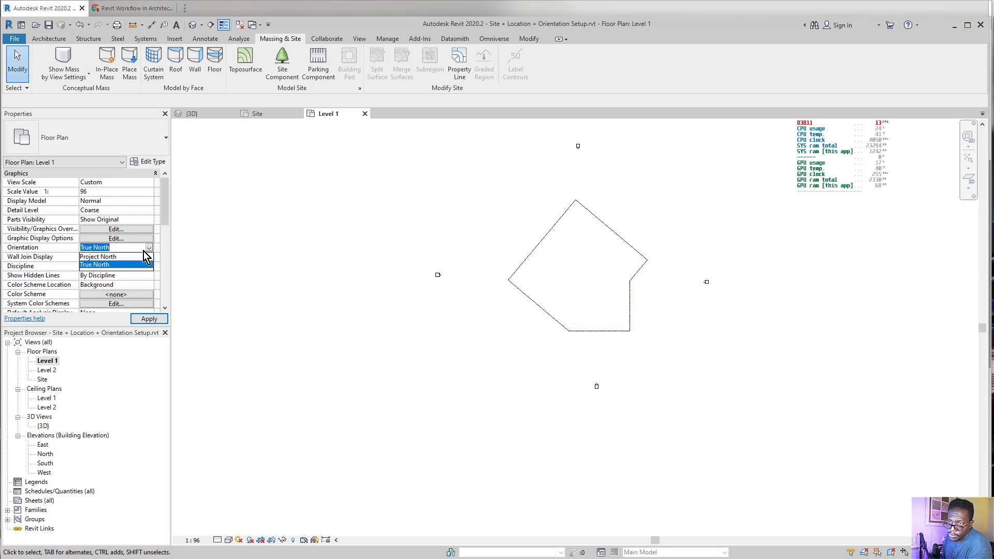
left_click(104, 257)
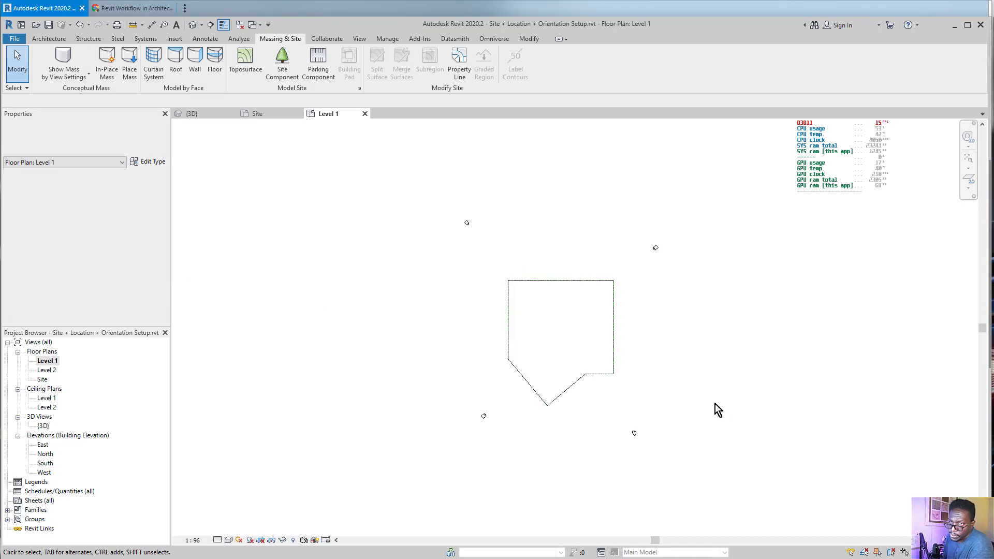
- Import the 03 Floor Plans (construction drawings) image into the Level 1 view and place it east of the property boundary
scroll(574, 331, "up", 2)
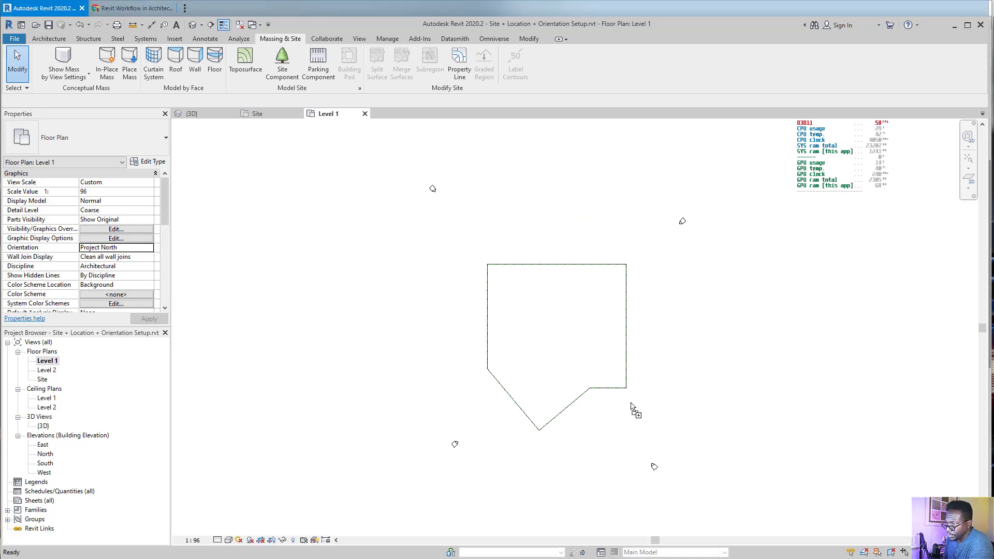
left_click_drag(632, 406, 677, 386)
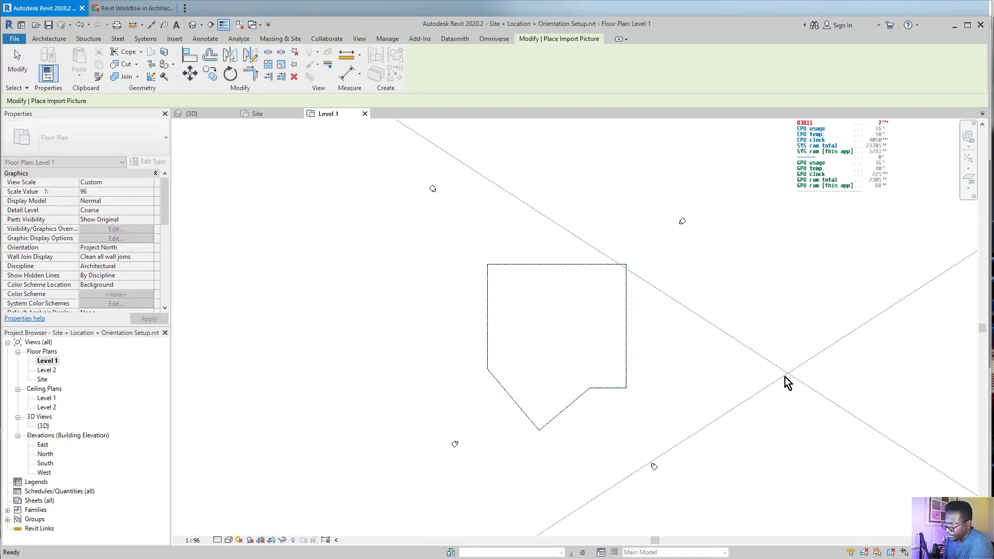
left_click(787, 374)
scroll(559, 405, "down", 5)
left_click_drag(648, 390, 777, 378)
scroll(756, 373, "up", 2)
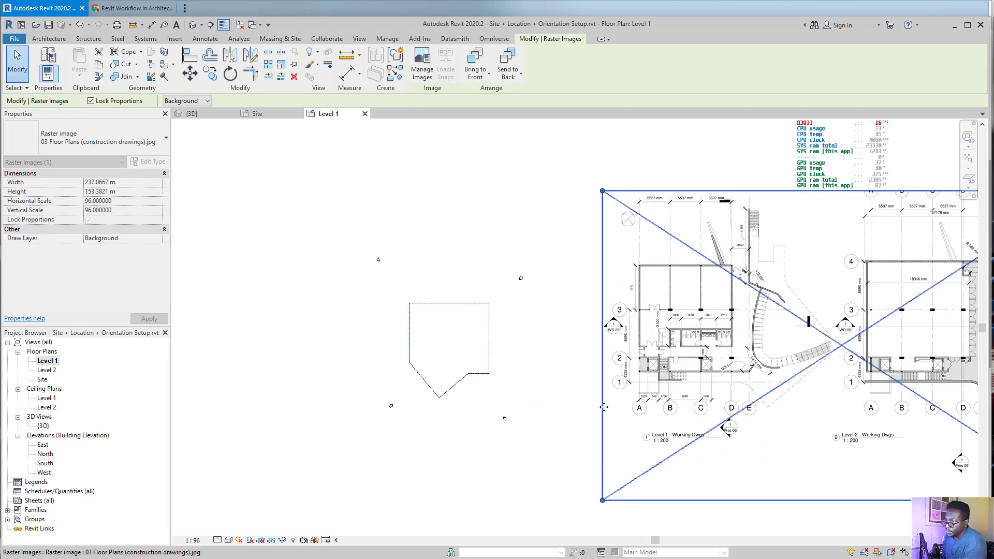
- Scale the floor plans image down proportionally from its corners to about 128 m wide by 83 m high
right_click(582, 419)
left_click(663, 314)
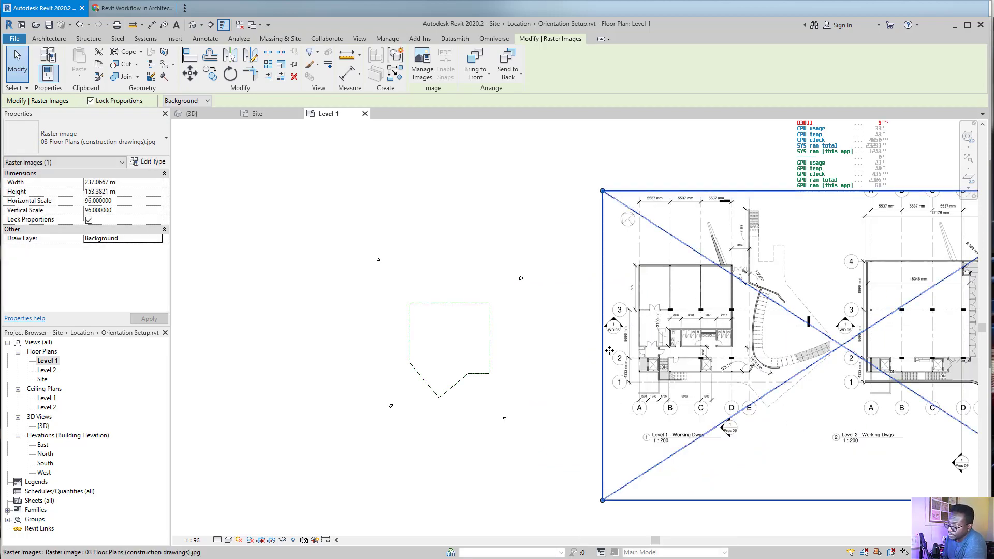
right_click(594, 355)
key("Escape")
left_click_drag(602, 191, 766, 297)
left_click_drag(841, 379, 657, 322)
scroll(681, 352, "up", 1)
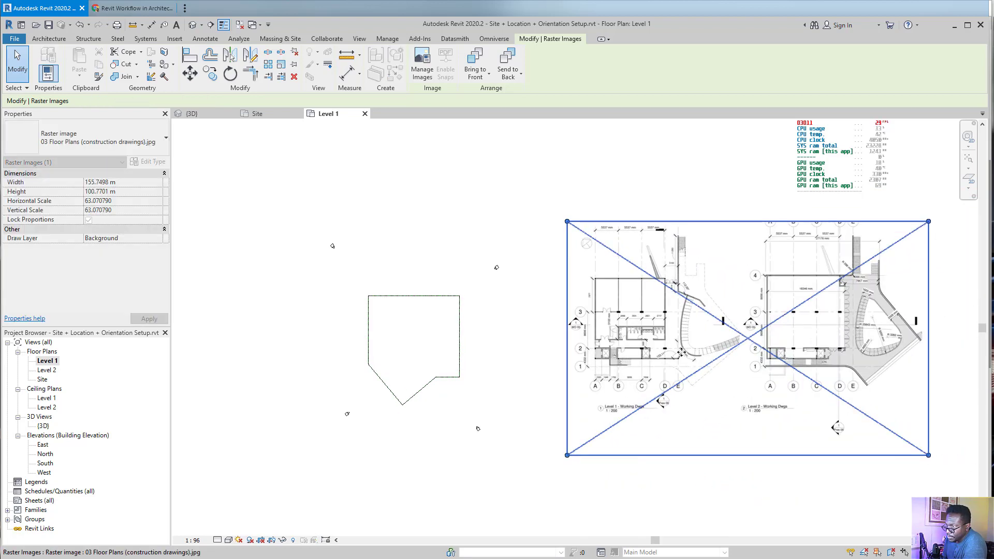
scroll(682, 351, "up", 3)
left_click_drag(481, 125, 592, 197)
left_click_drag(745, 364, 623, 324)
left_click(417, 326)
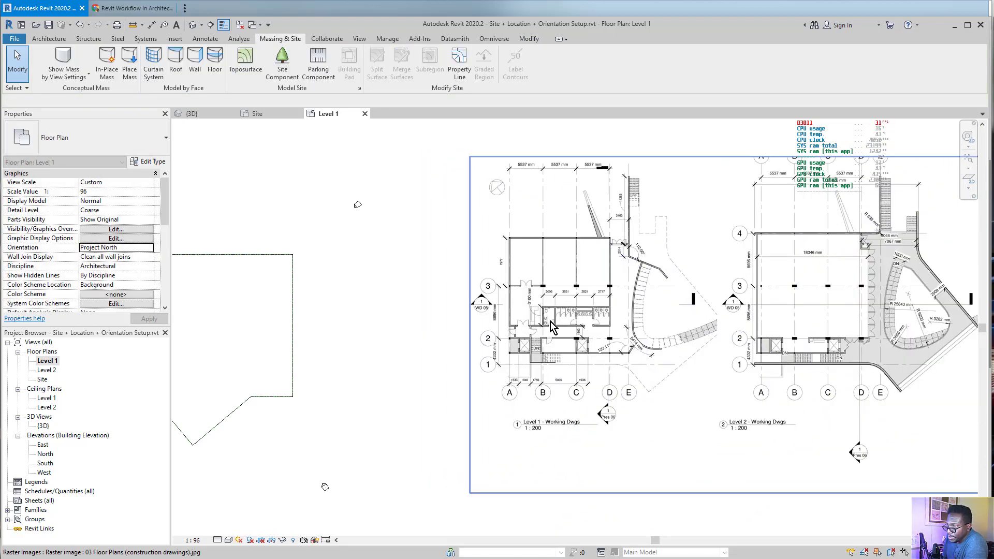
- Select the placed image and examine the grid dimensions on its Level 1 working drawing
scroll(549, 330, "up", 3)
left_click(514, 265)
right_click(547, 297)
key("Escape")
scroll(366, 207, "down", 2)
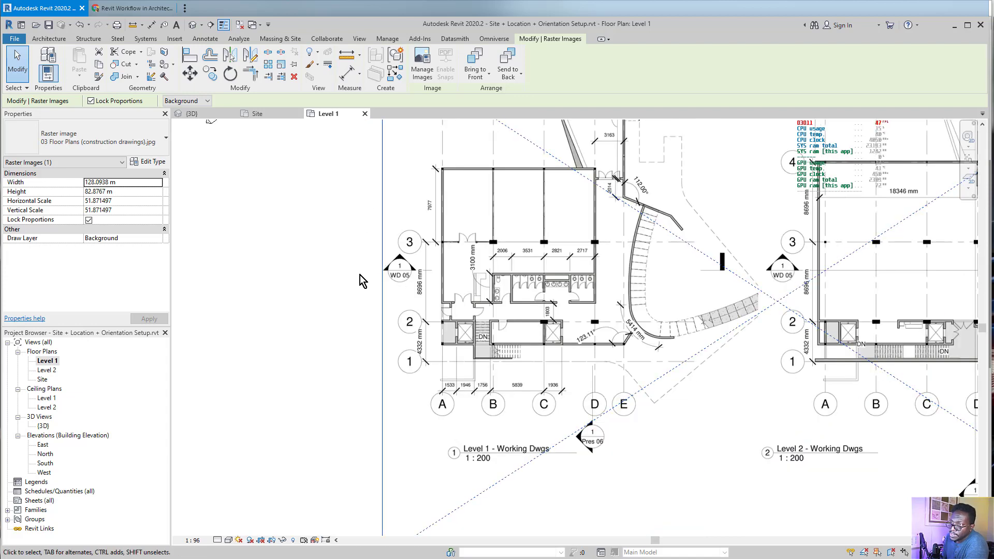
scroll(364, 289, "down", 3)
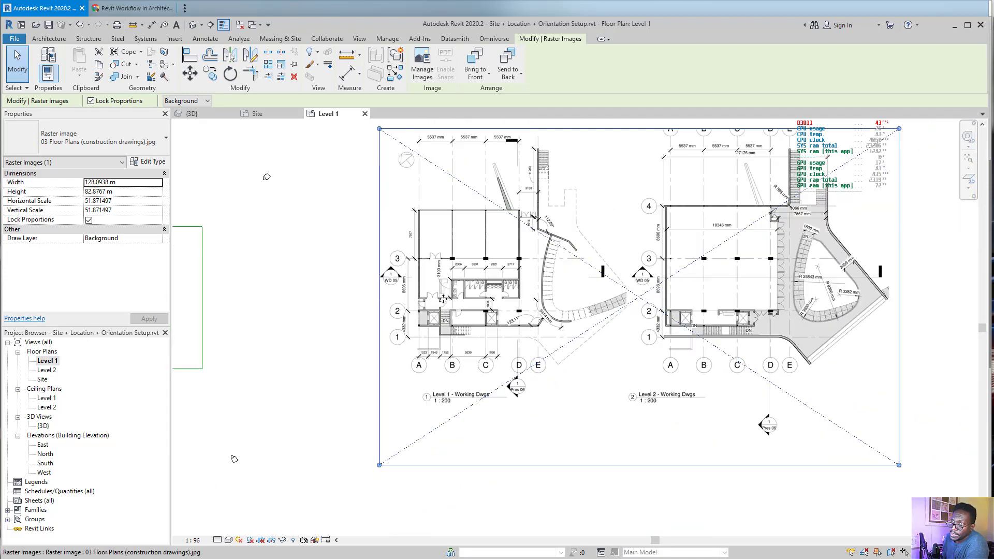
scroll(435, 252, "up", 5)
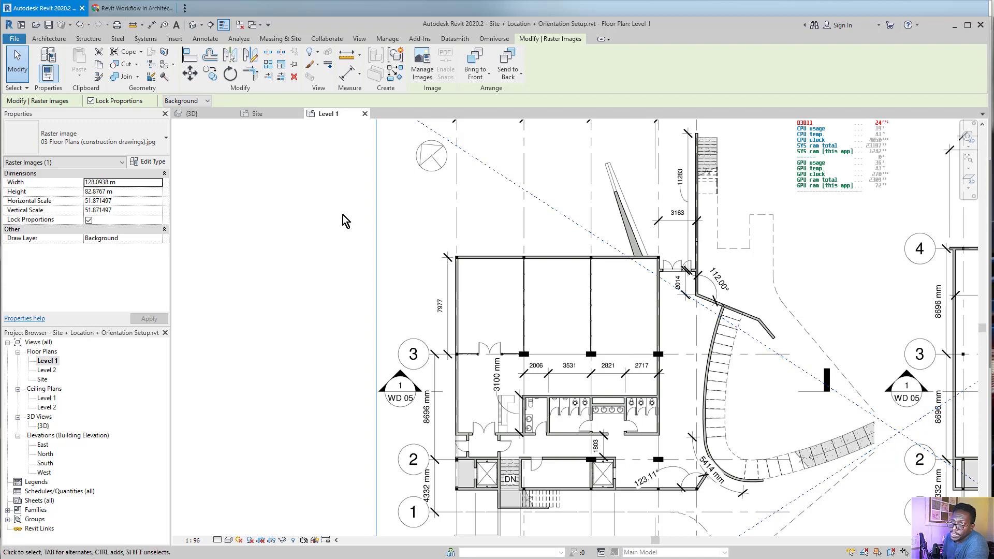
- Draw a vertical detail line 8696 mm long upward from grid line 2 on the image, beside the grid 2–3 dimension
left_click(207, 41)
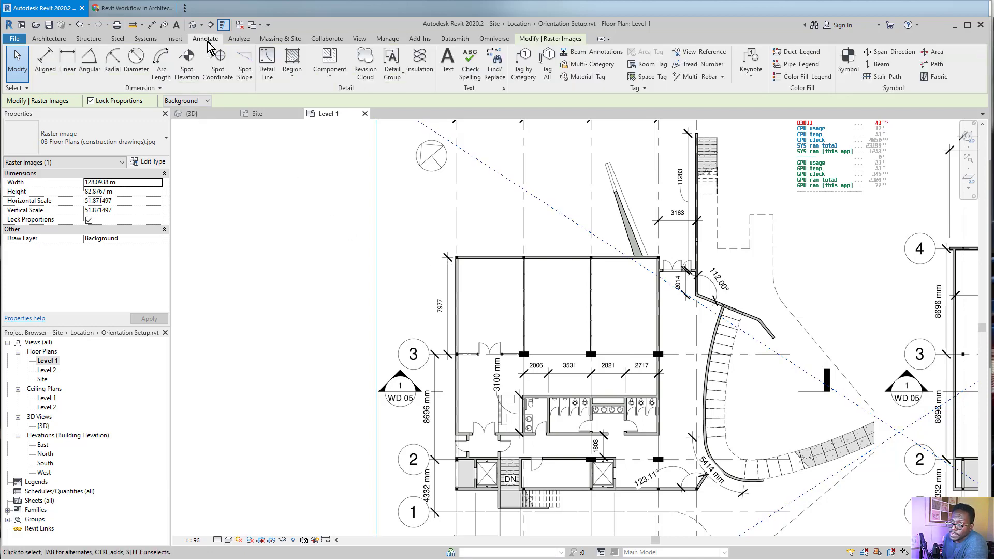
left_click(265, 60)
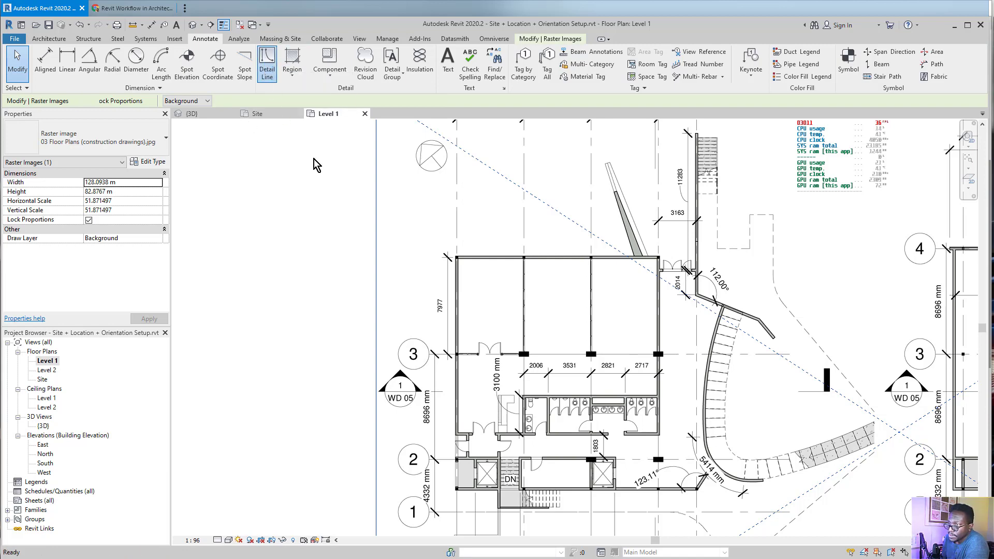
scroll(533, 308, "down", 3)
scroll(533, 308, "down", 1)
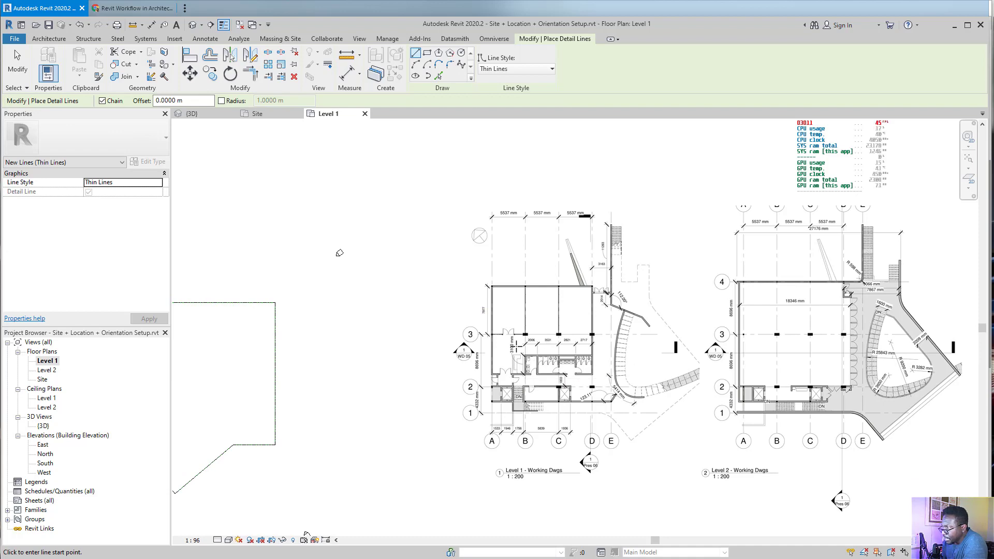
scroll(504, 424, "up", 3)
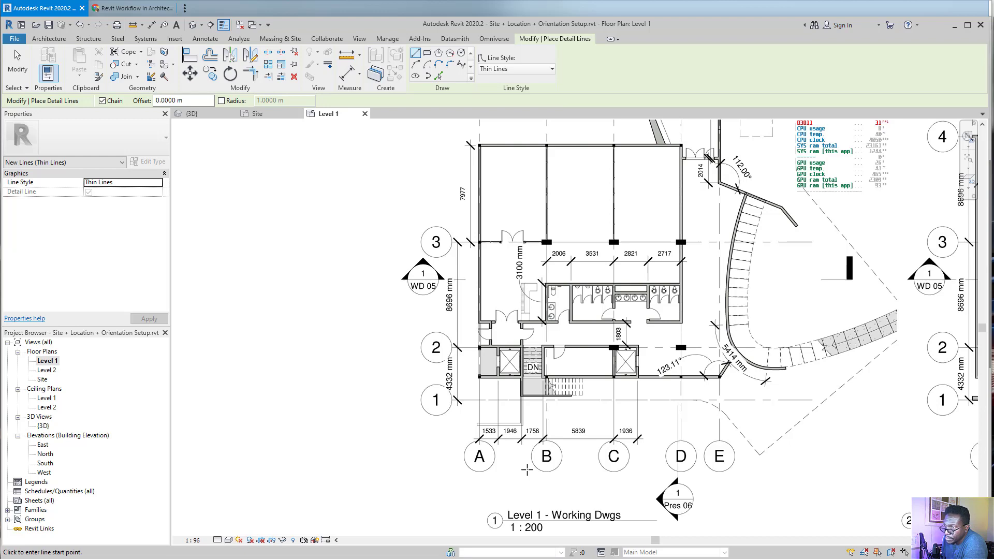
scroll(520, 474, "down", 2)
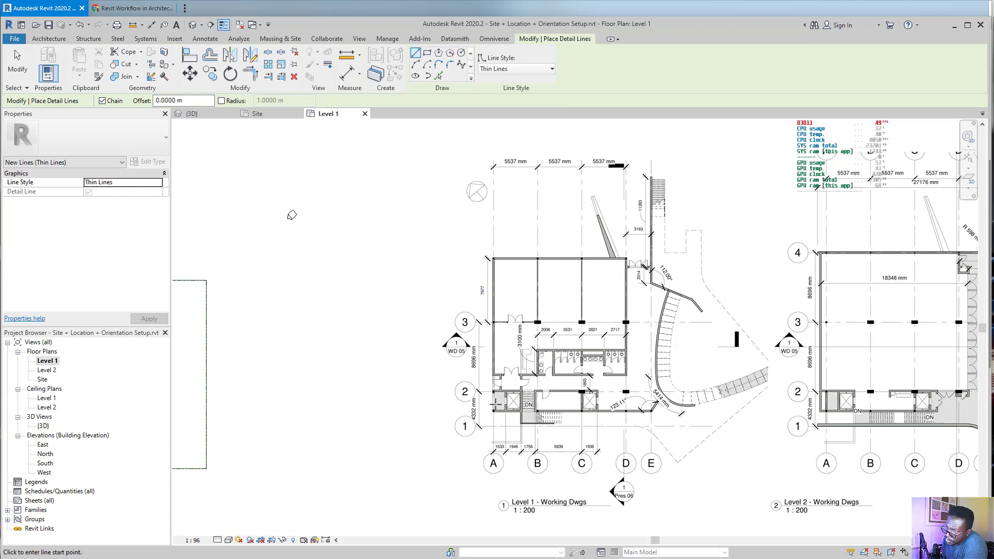
scroll(496, 405, "up", 3)
scroll(469, 381, "up", 3)
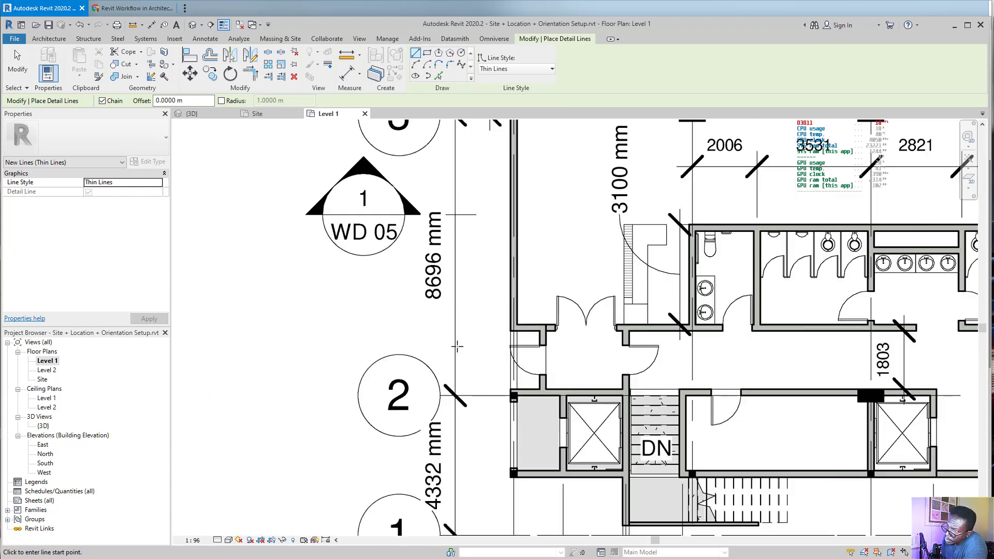
scroll(472, 385, "down", 2)
scroll(475, 394, "down", 2)
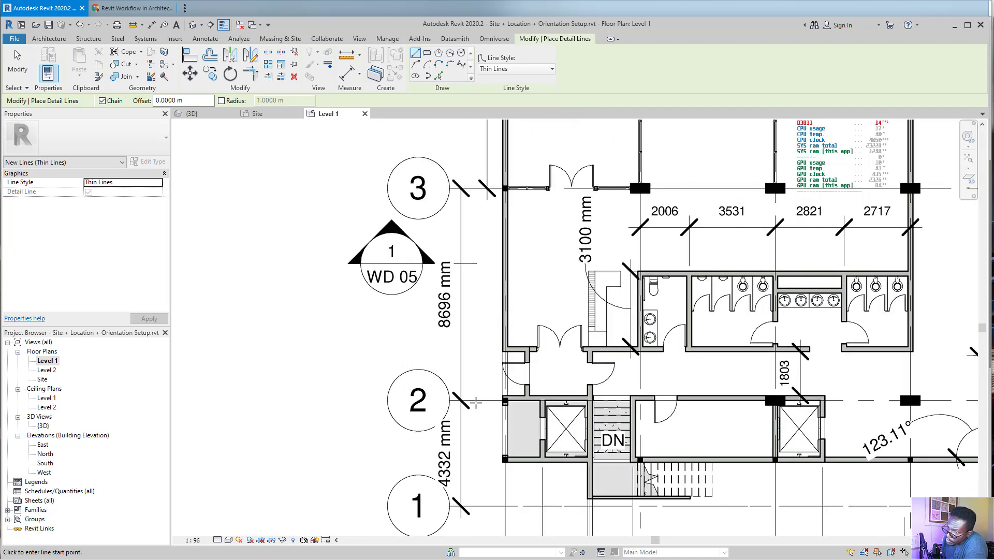
scroll(476, 407, "up", 4)
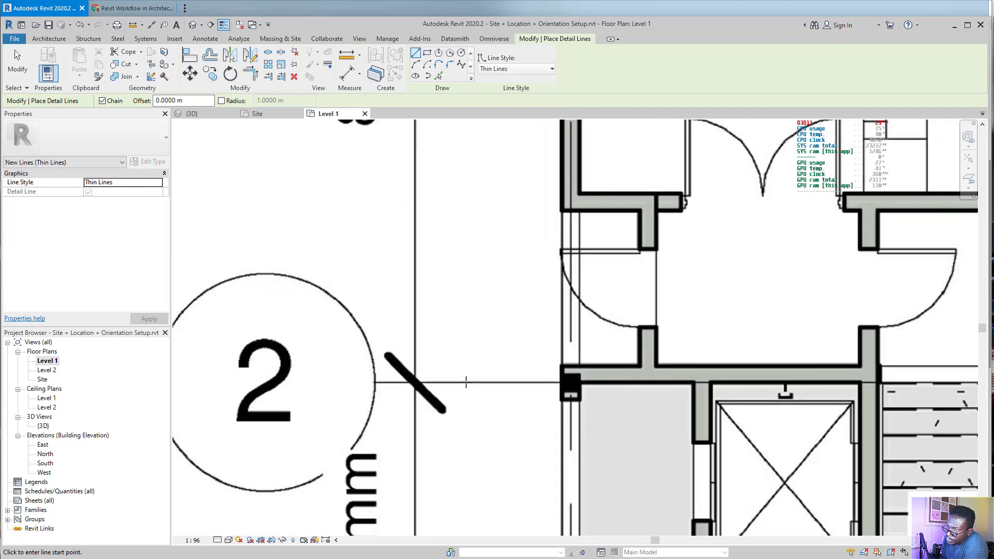
left_click(465, 382)
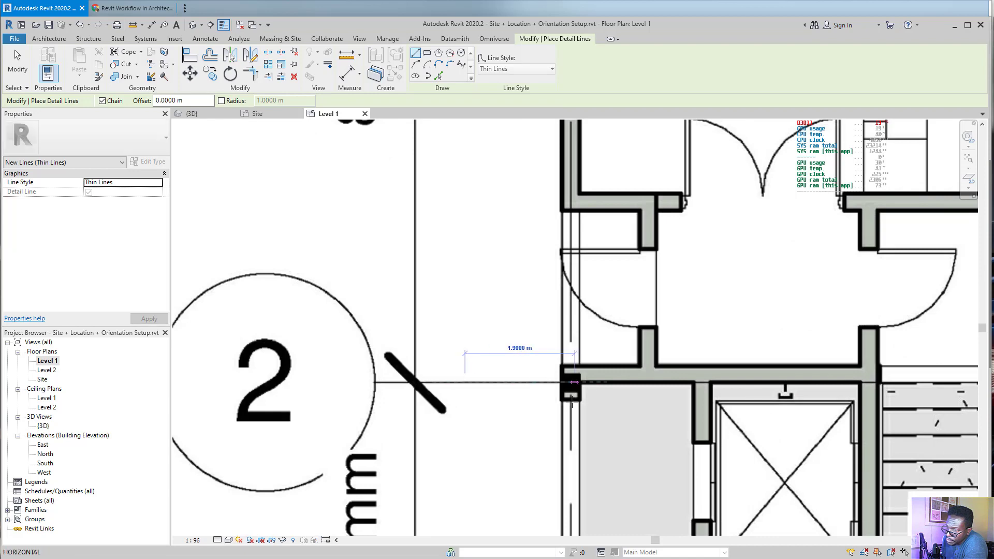
scroll(468, 383, "down", 4)
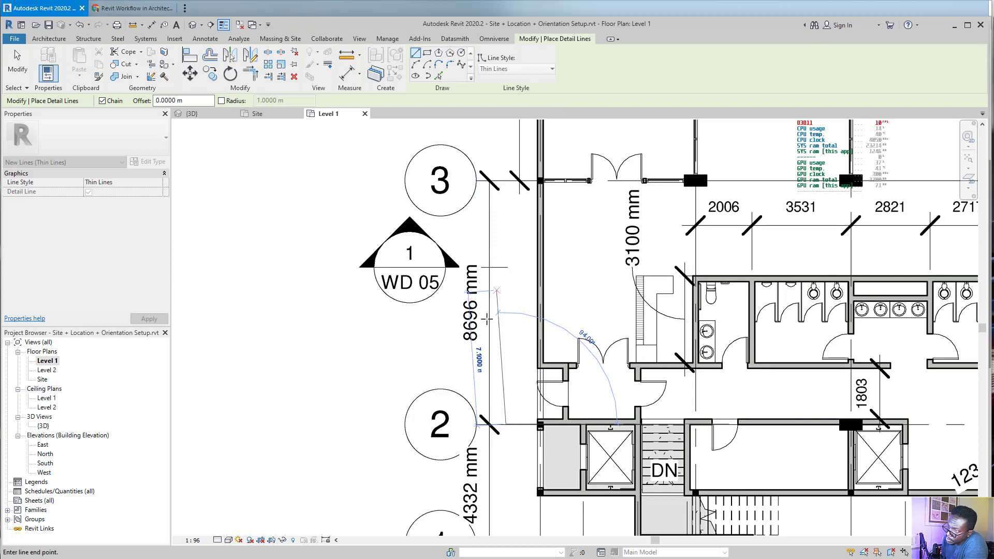
scroll(471, 352, "up", 5)
scroll(473, 336, "down", 2)
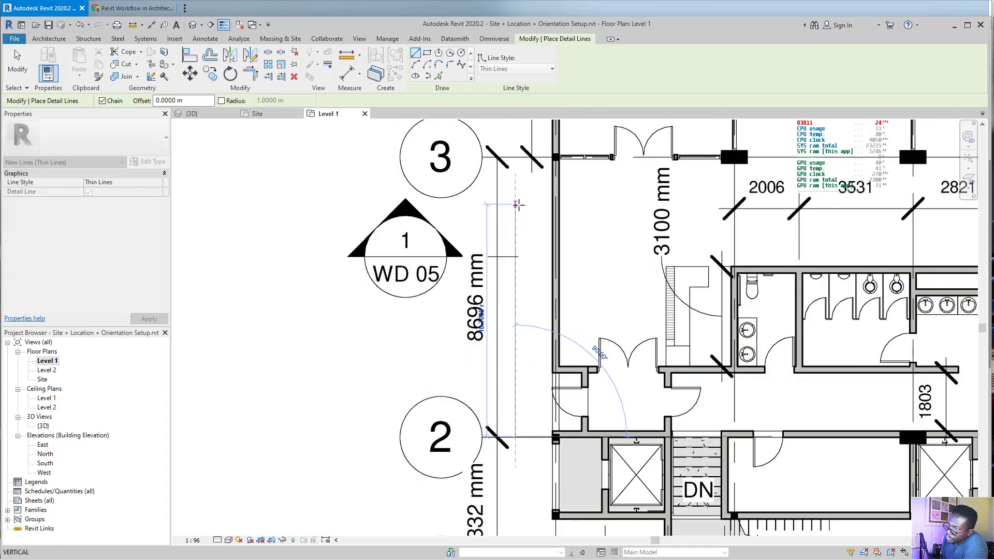
type("8")
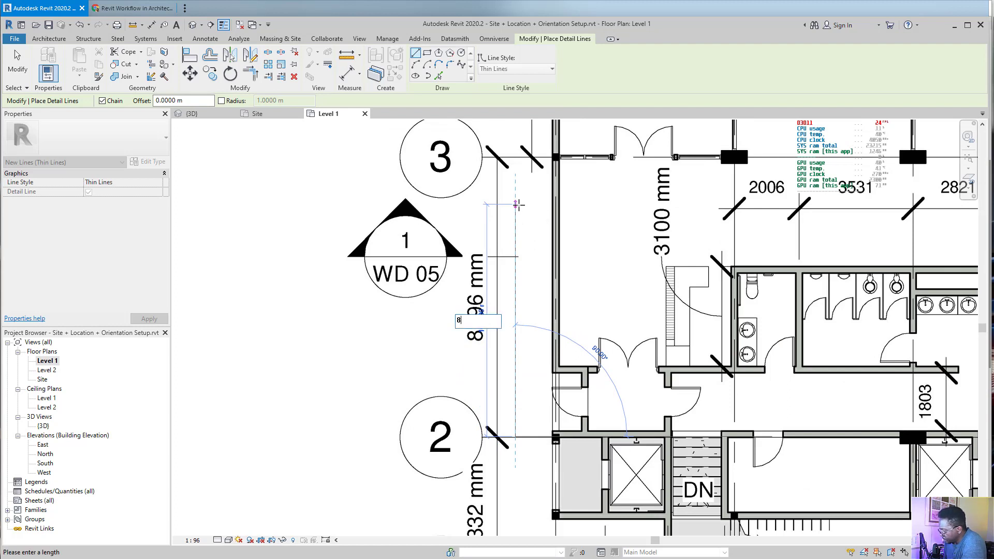
type("696mm")
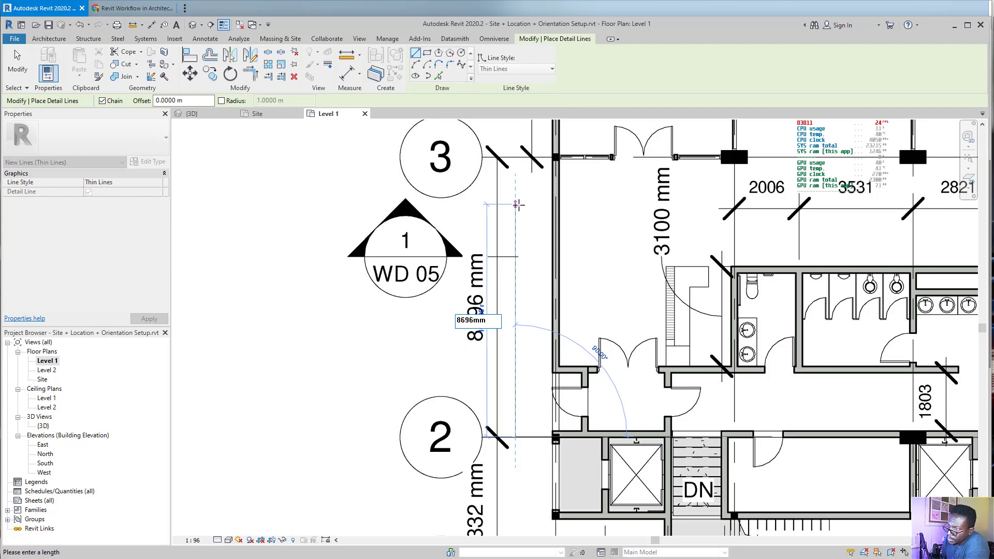
key("Return")
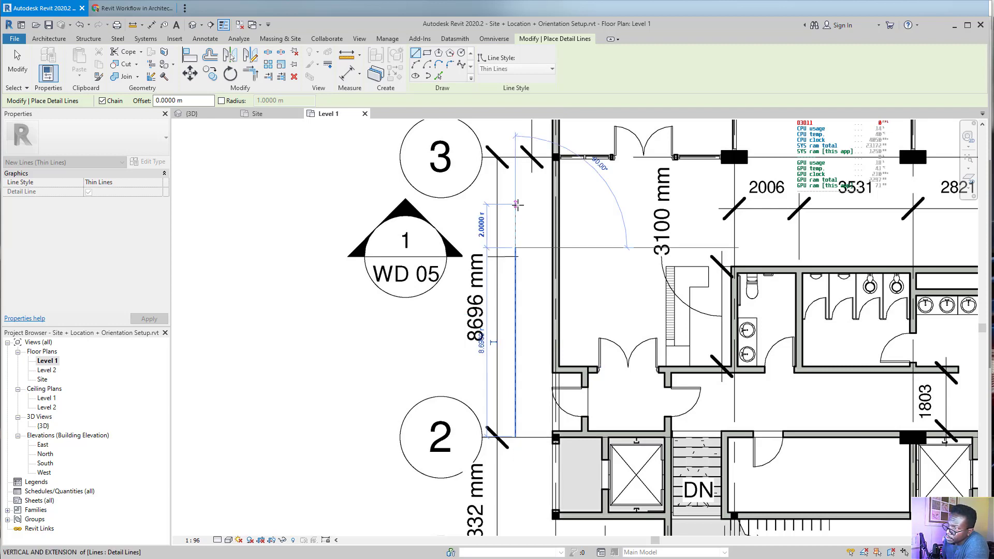
key("Escape")
key("Escape")
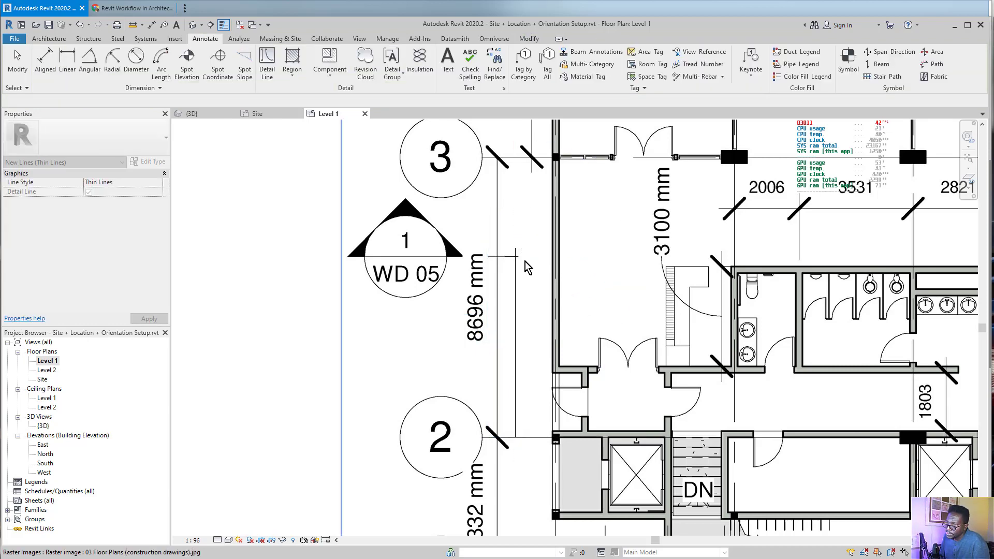
- Compare the detail line's extent with the spacing between grid lines 2 and 3 on the floor plans image
scroll(523, 264, "up", 3)
scroll(508, 272, "down", 4)
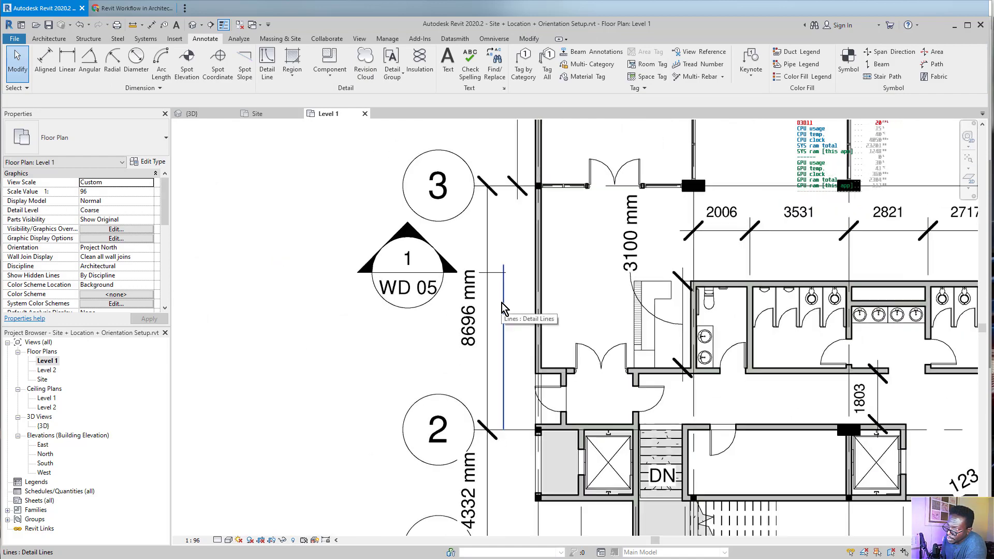
scroll(496, 352, "up", 1)
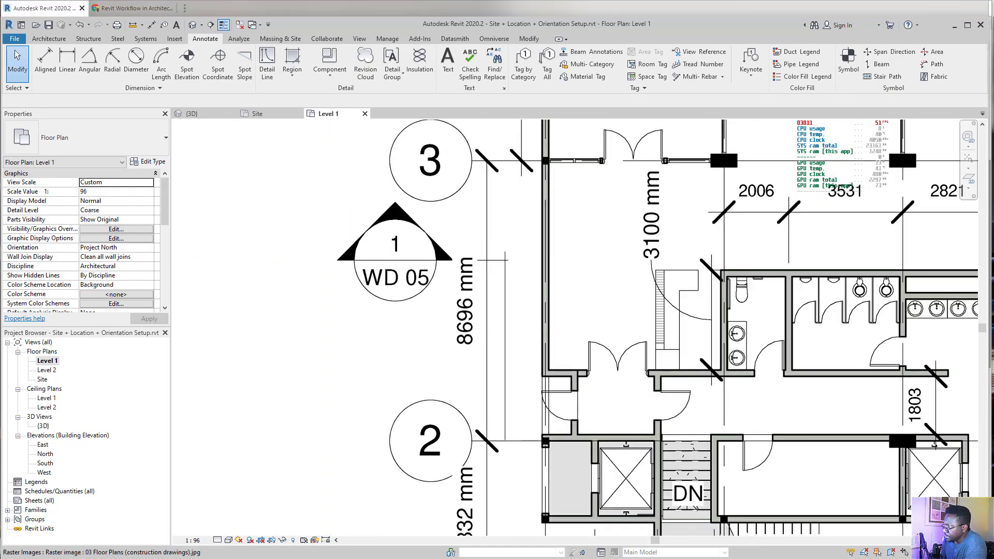
left_click_drag(495, 441, 392, 440)
left_click_drag(494, 163, 400, 159)
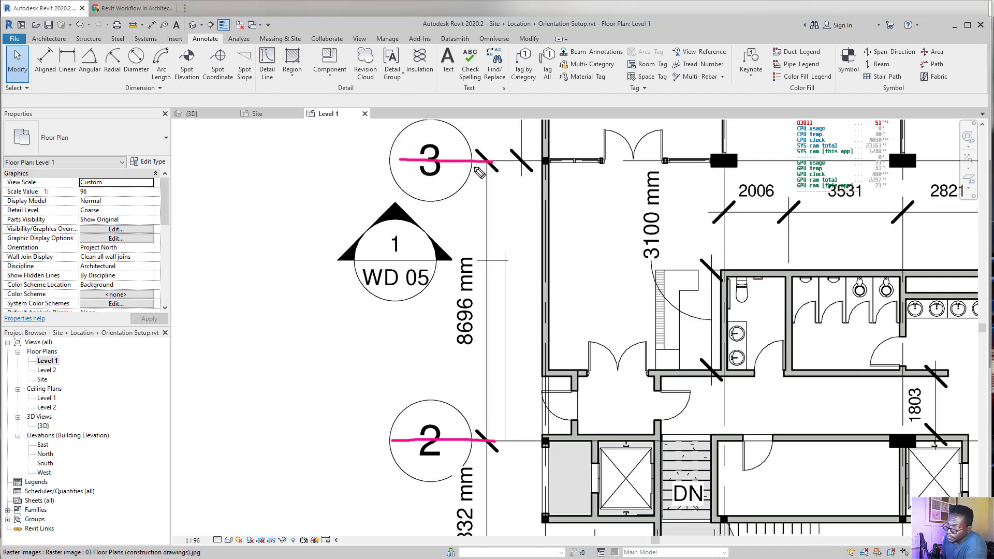
mouse_move(479, 163)
left_mouse_down()
mouse_move(477, 260)
mouse_move(489, 243)
left_mouse_up()
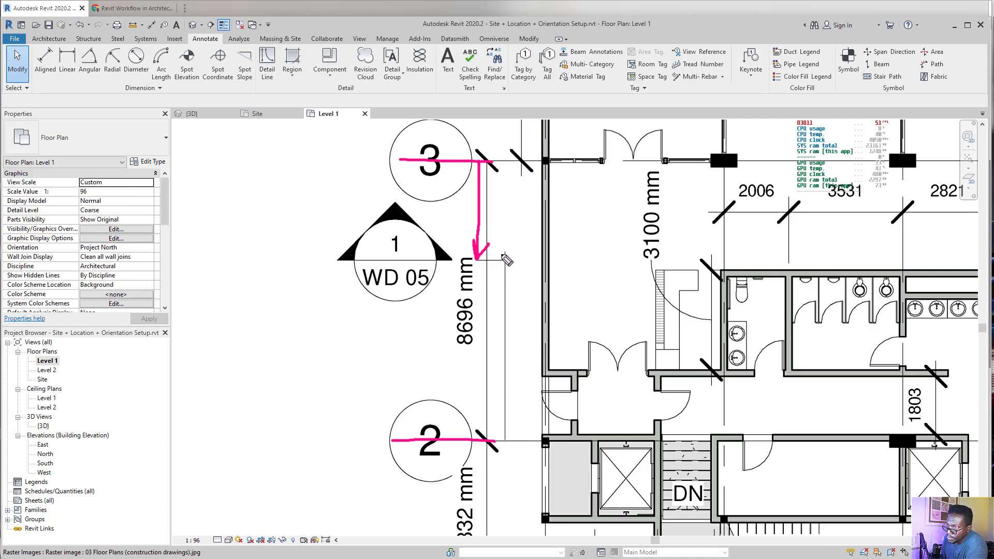
left_click_drag(429, 250, 512, 251)
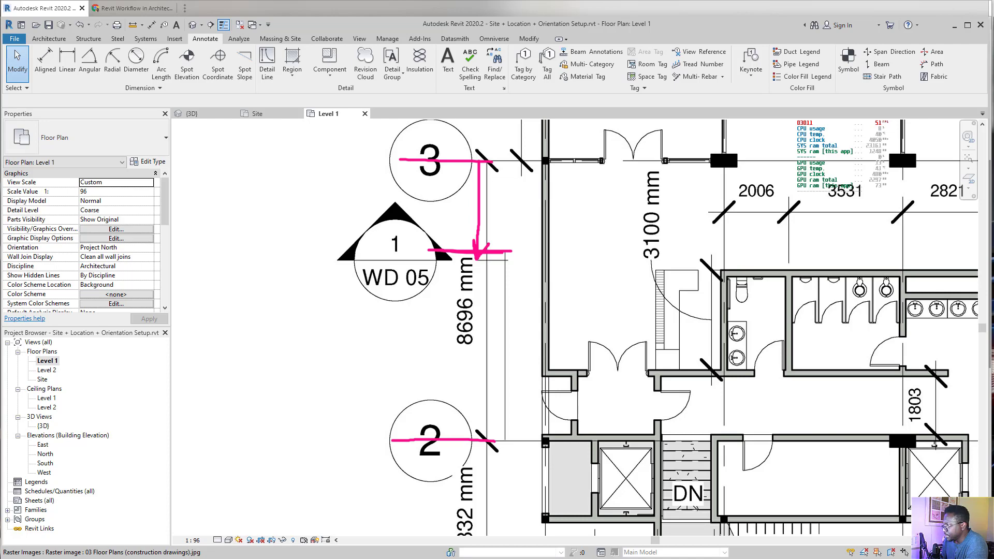
key("Escape")
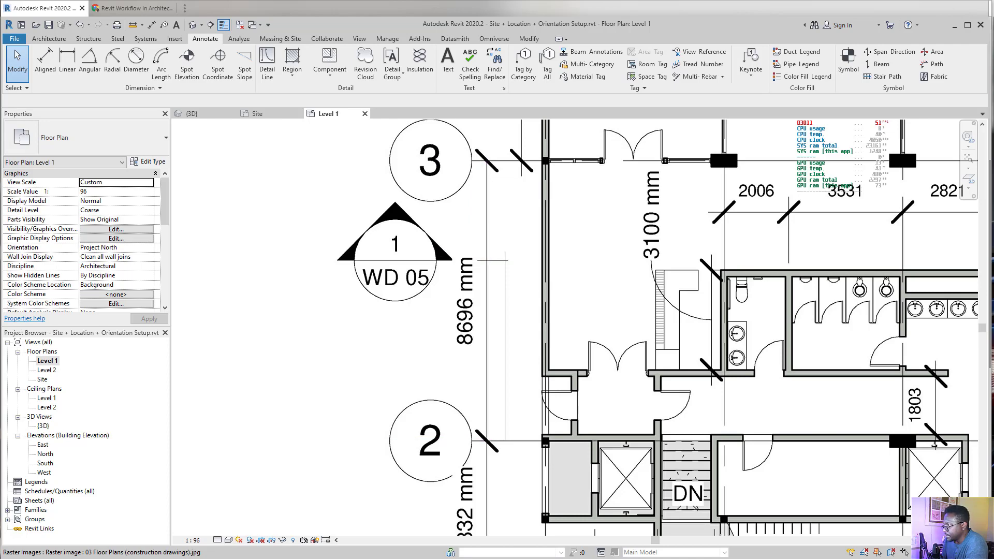
- Scale the floor plans image graphically from the detail line's lower end at grid 2, bringing grid line 3 to the line's upper end
scroll(533, 361, "down", 3)
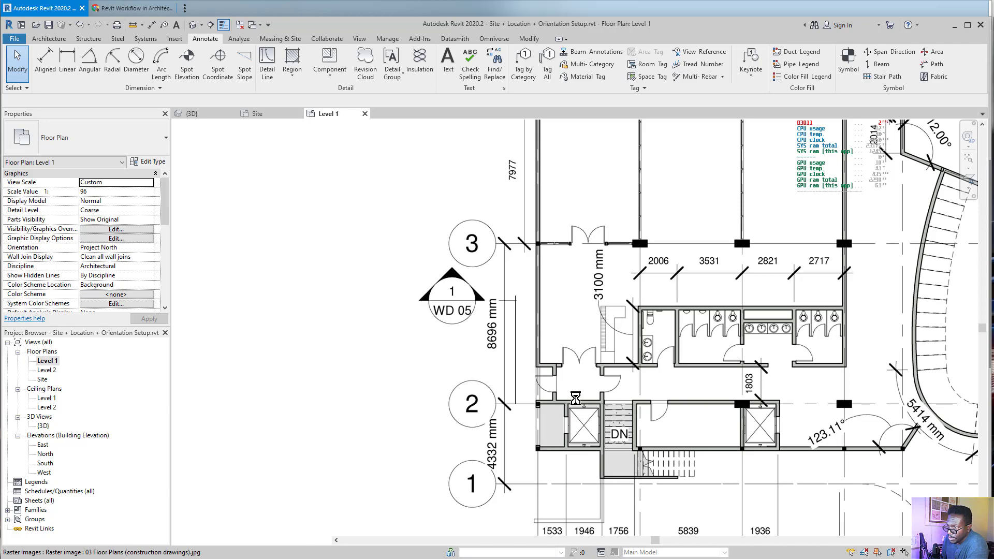
scroll(575, 398, "down", 5)
left_click(577, 409)
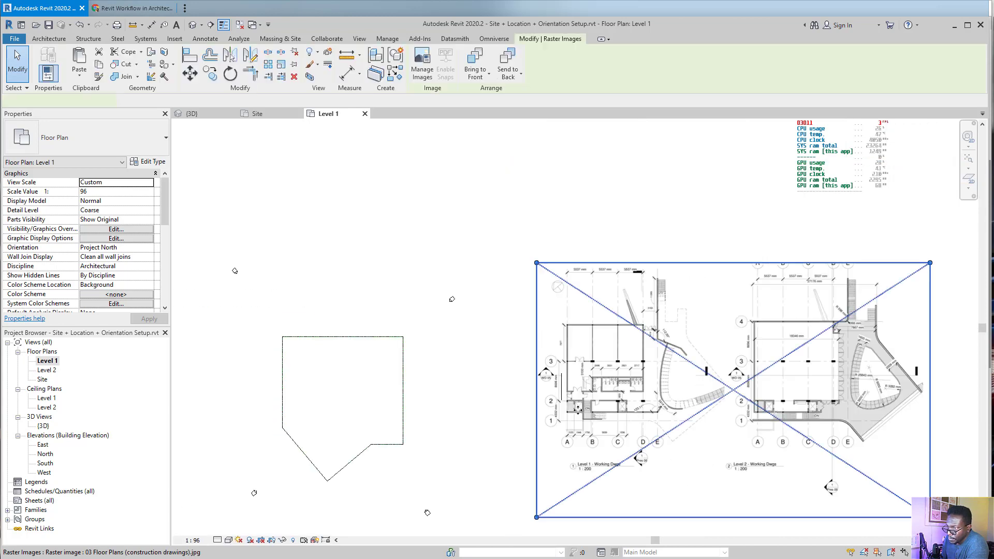
scroll(577, 410, "up", 8)
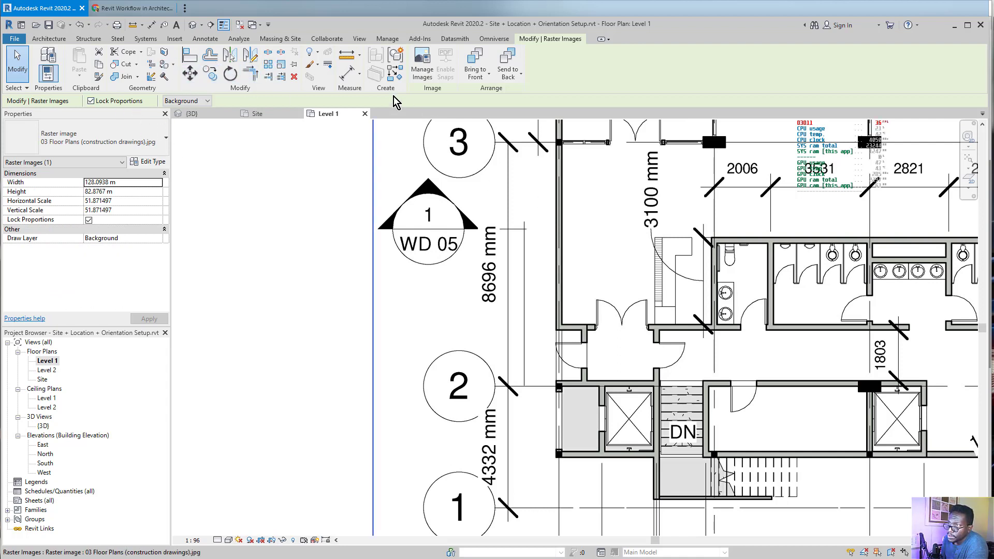
left_click(281, 66)
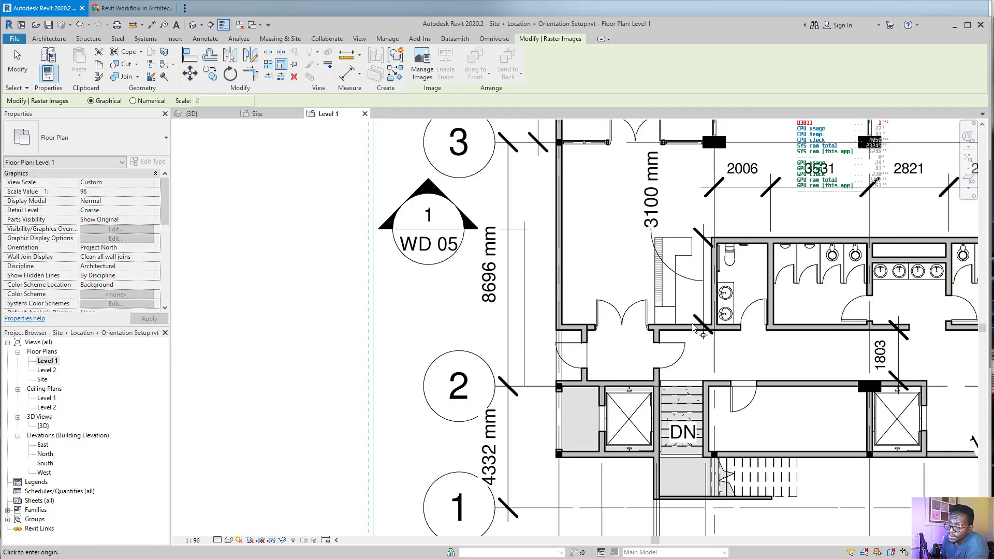
scroll(524, 384, "up", 2)
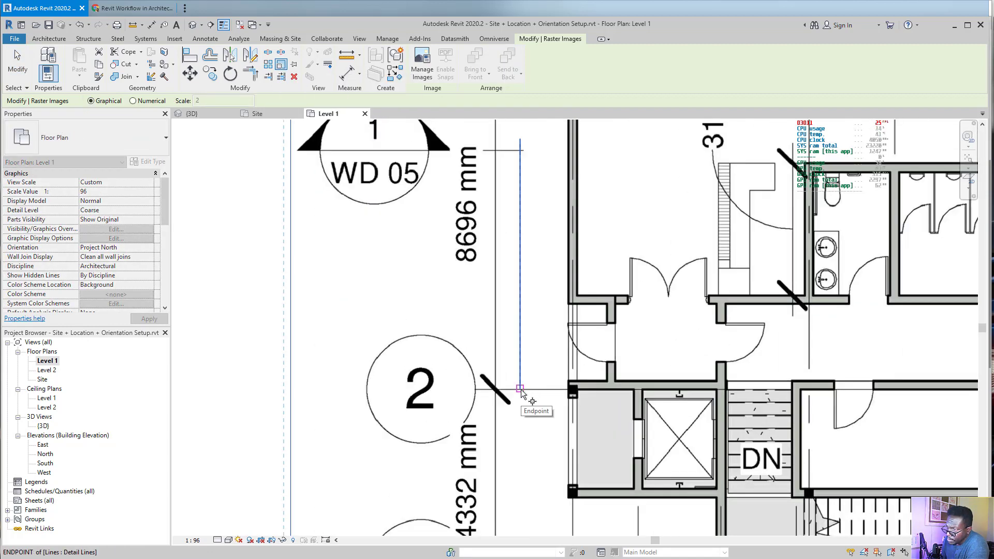
left_click(520, 391)
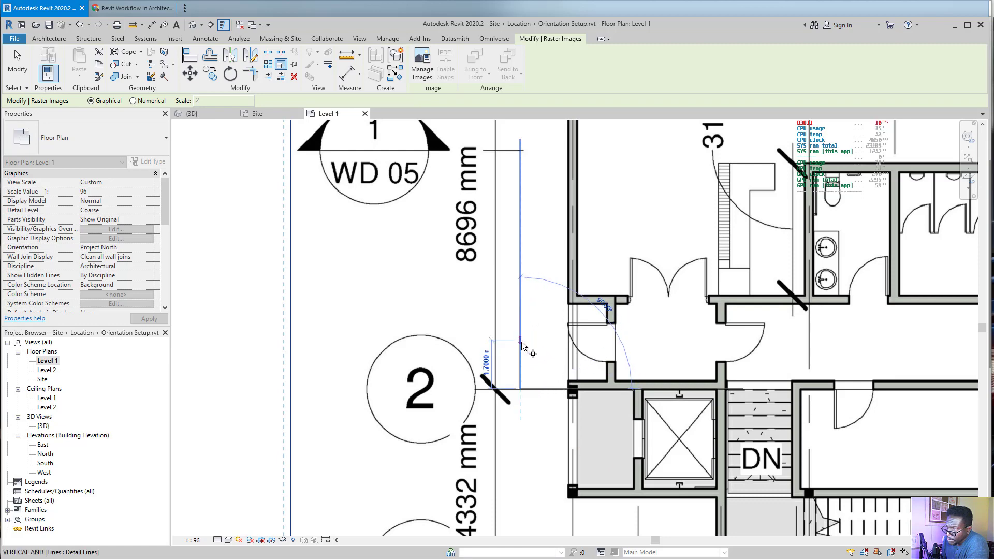
scroll(511, 376, "down", 3)
scroll(506, 222, "up", 1)
scroll(512, 210, "up", 2)
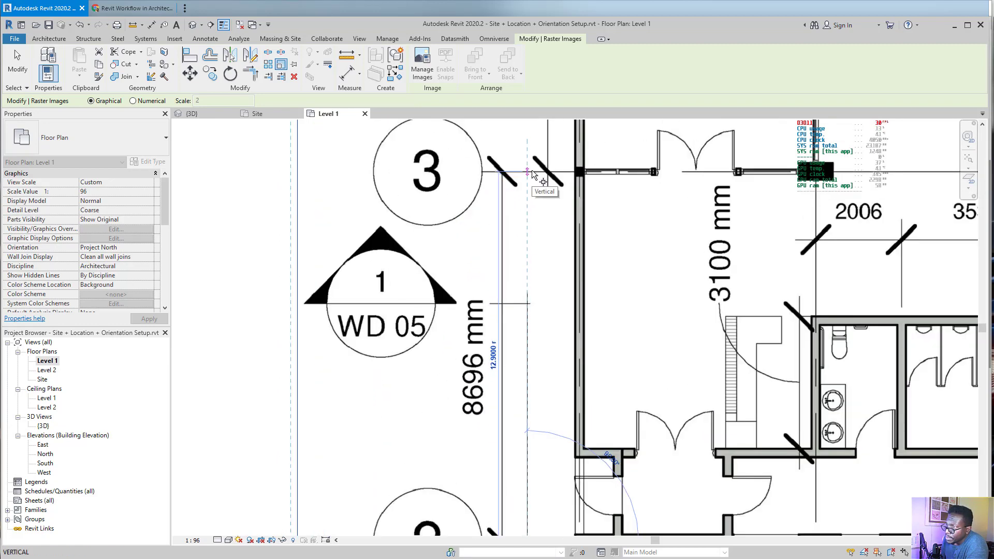
scroll(532, 171, "up", 4)
scroll(529, 172, "up", 3)
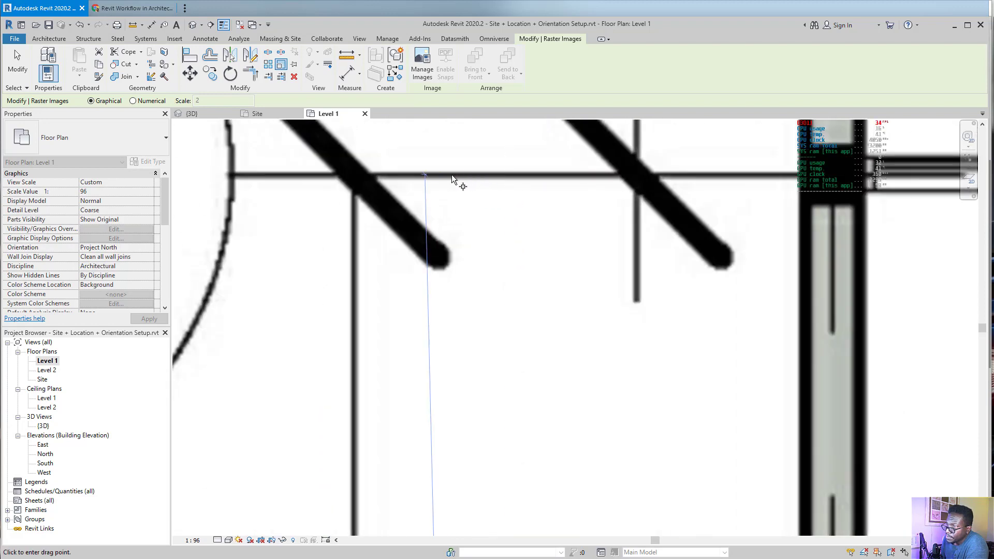
left_click(511, 176)
scroll(513, 204, "down", 6)
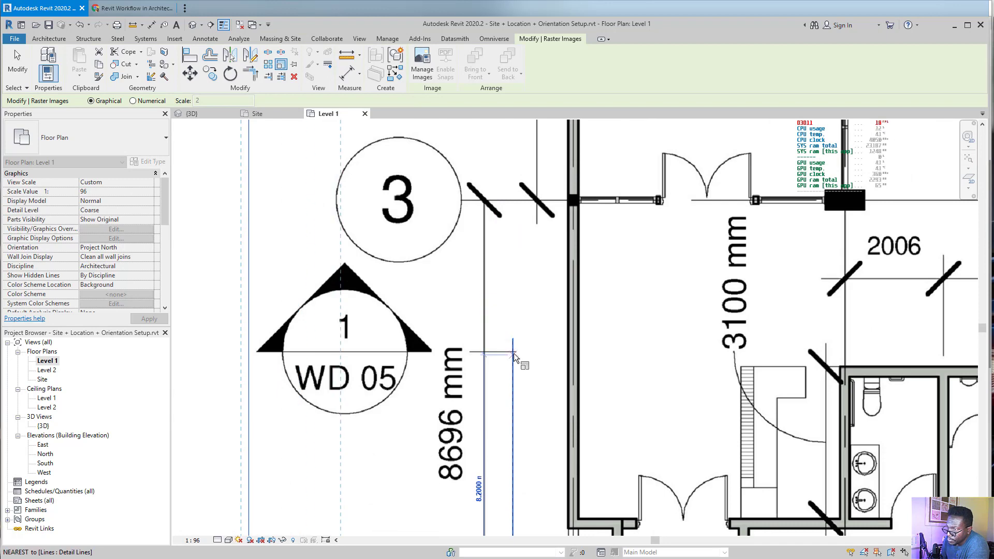
scroll(514, 353, "up", 3)
left_click(511, 322)
scroll(574, 230, "down", 5)
scroll(591, 342, "up", 2)
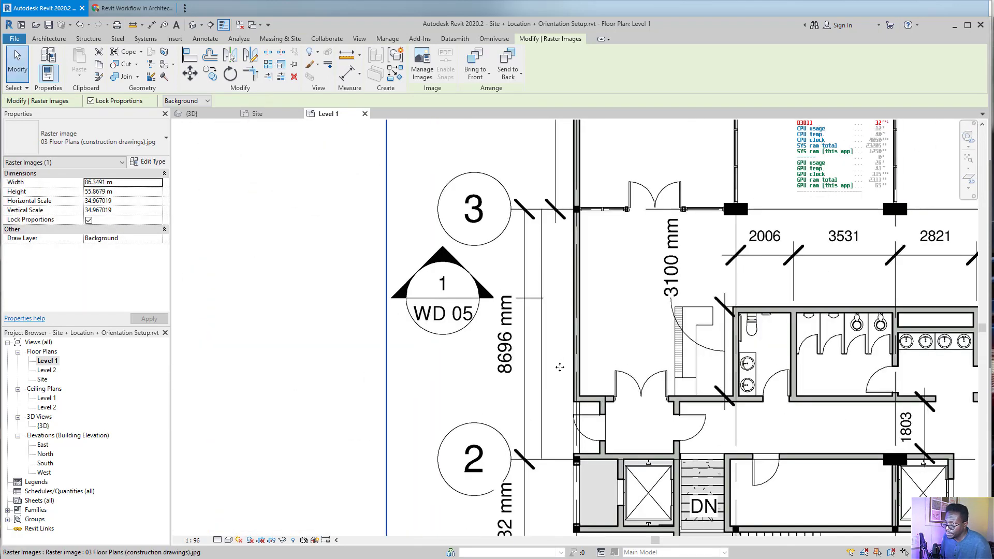
key("Escape")
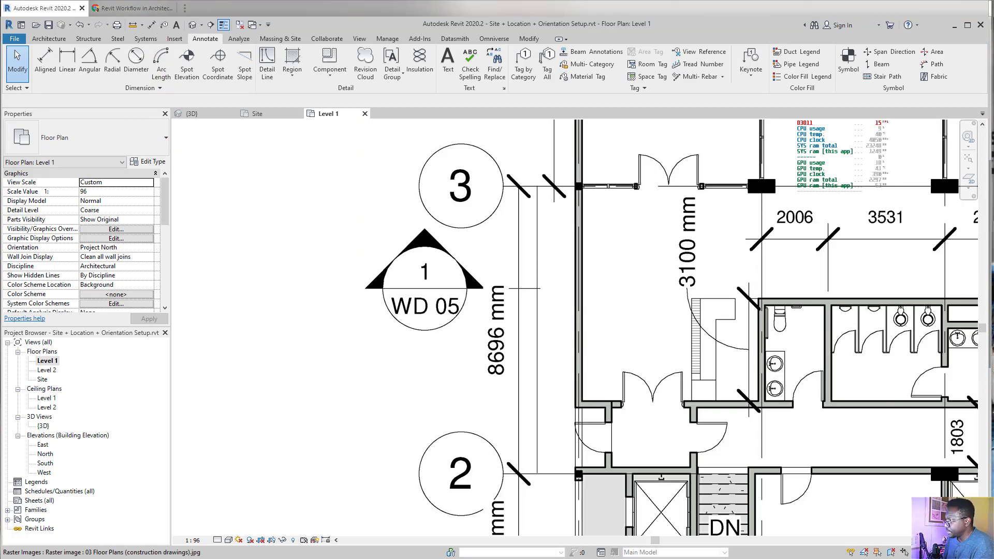
- Place an aligned dimension between the two ends of the vertical detail line spanning grid lines 2 and 3
left_click(151, 25)
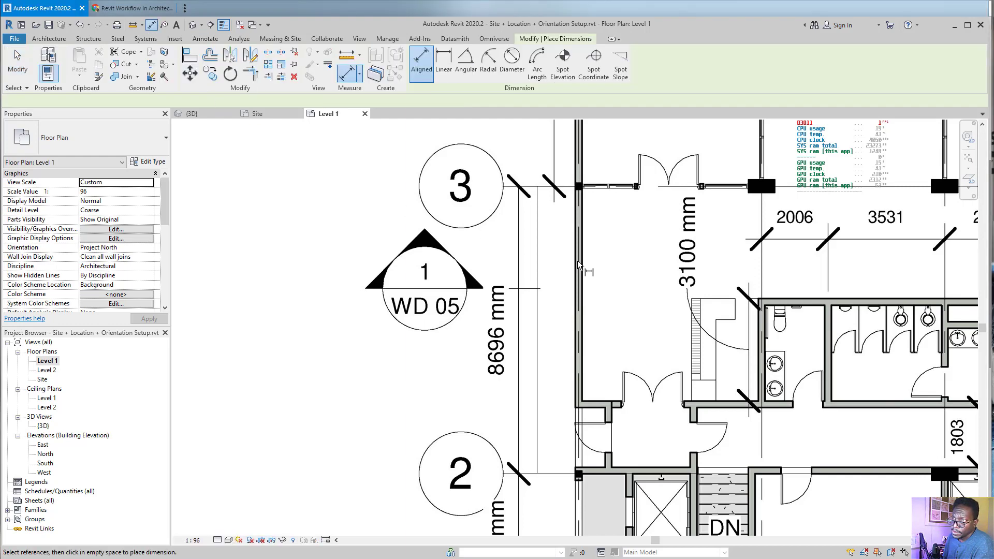
left_click(538, 187)
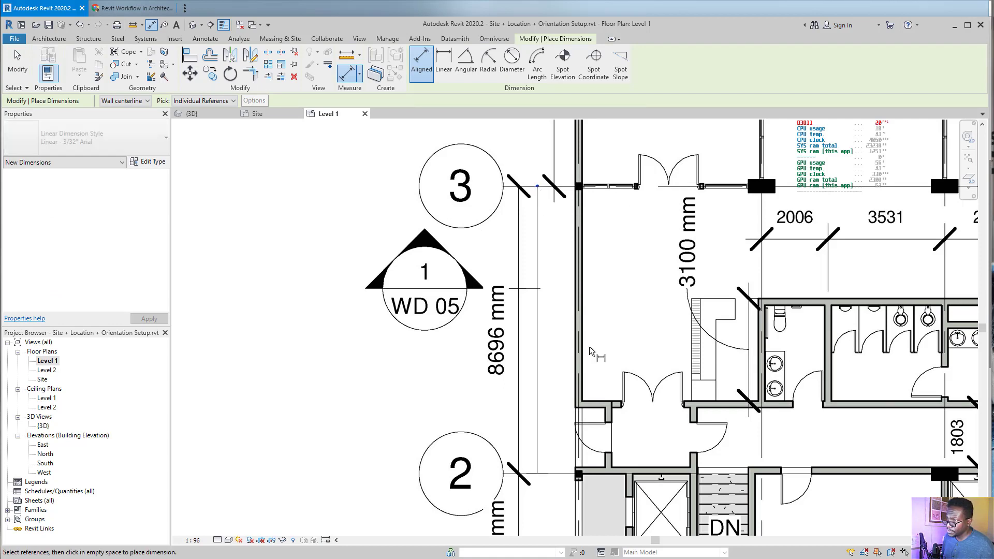
left_click(538, 475)
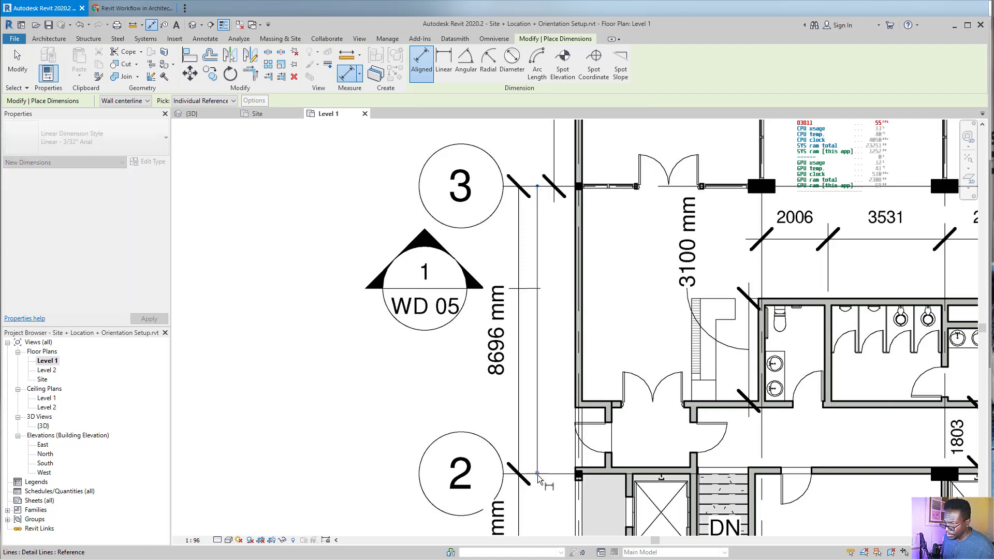
left_click(560, 458)
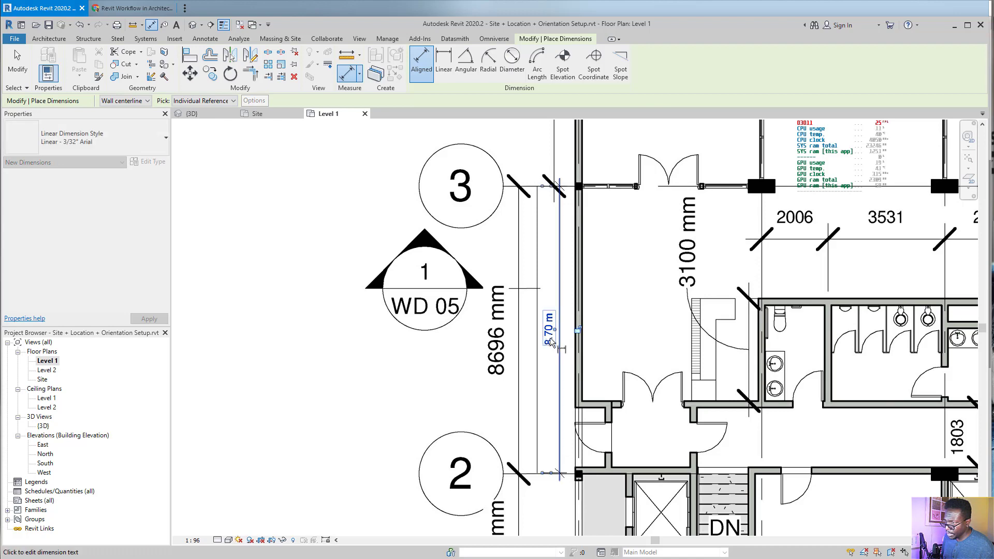
scroll(547, 342, "up", 2)
key("Escape")
key("Escape")
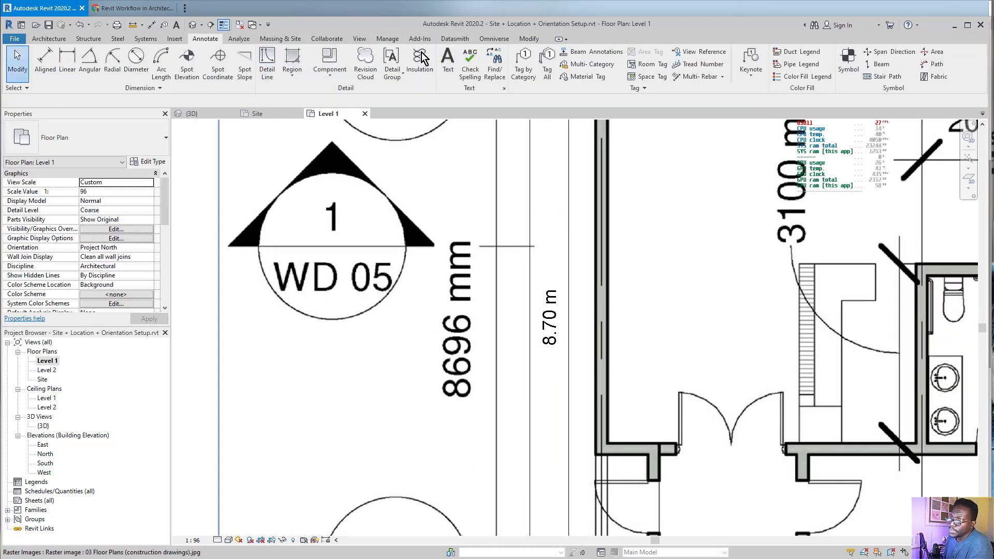
- Set the project's length units to millimetres with 0 decimal places and the mm unit symbol
left_click(392, 40)
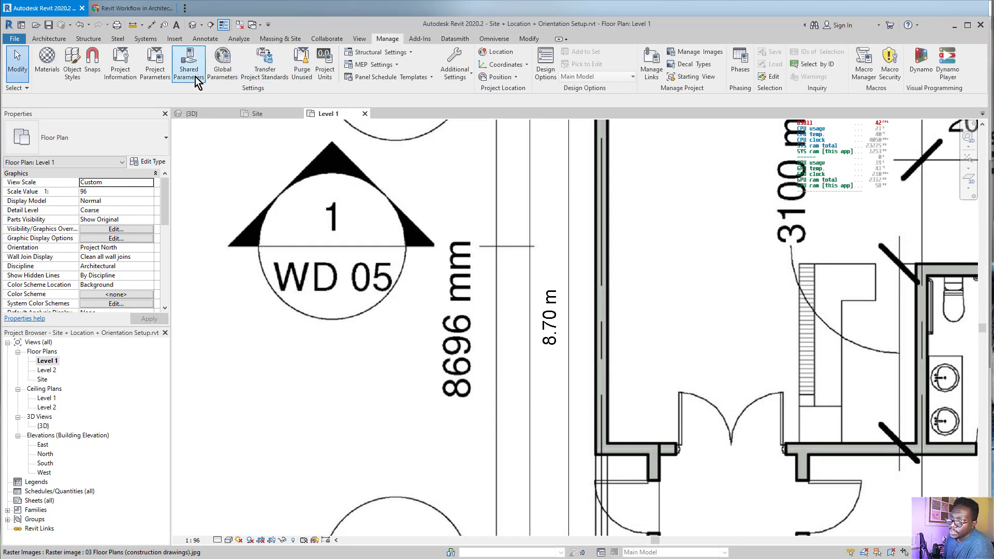
left_click(325, 67)
left_click_drag(790, 490, 312, 139)
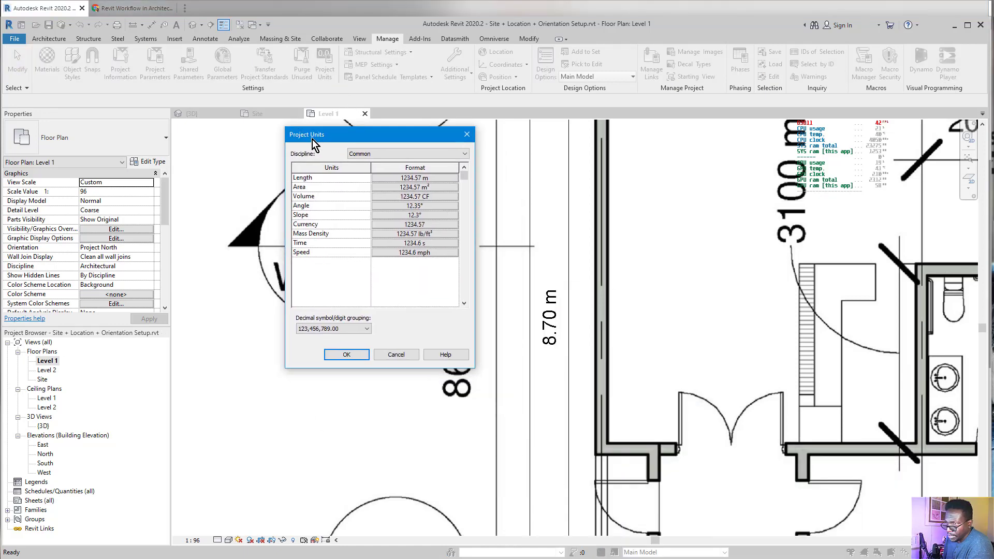
left_click(427, 183)
left_click(386, 199)
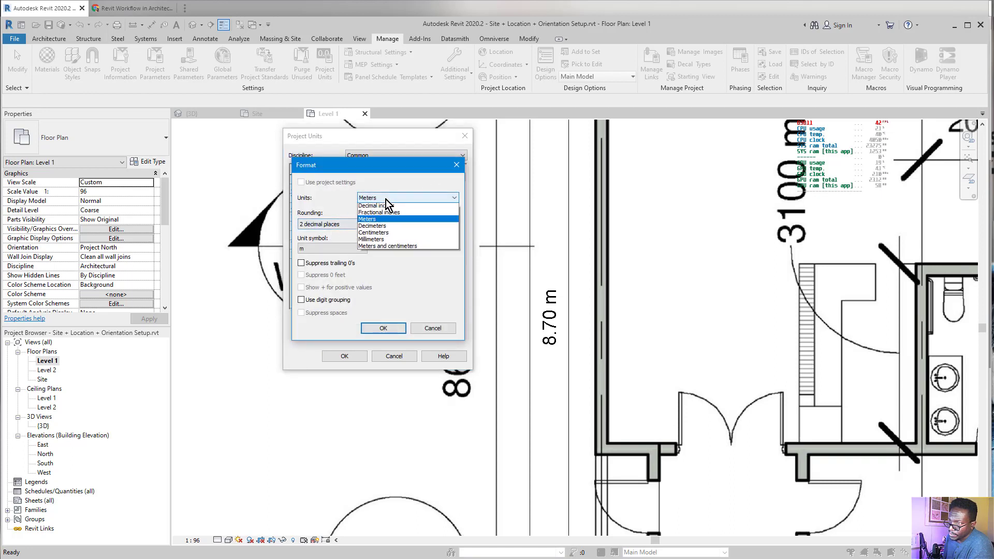
left_click(391, 253)
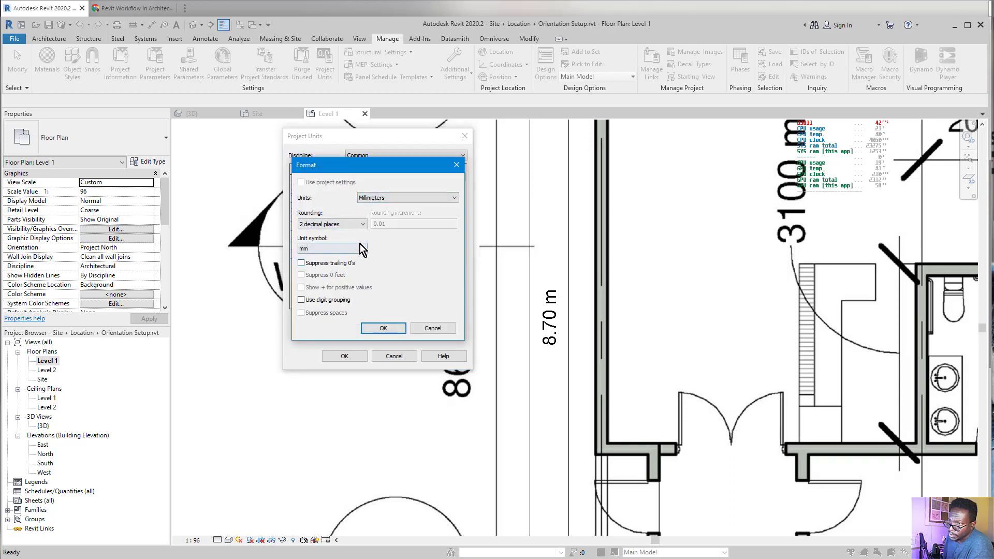
left_click(359, 223)
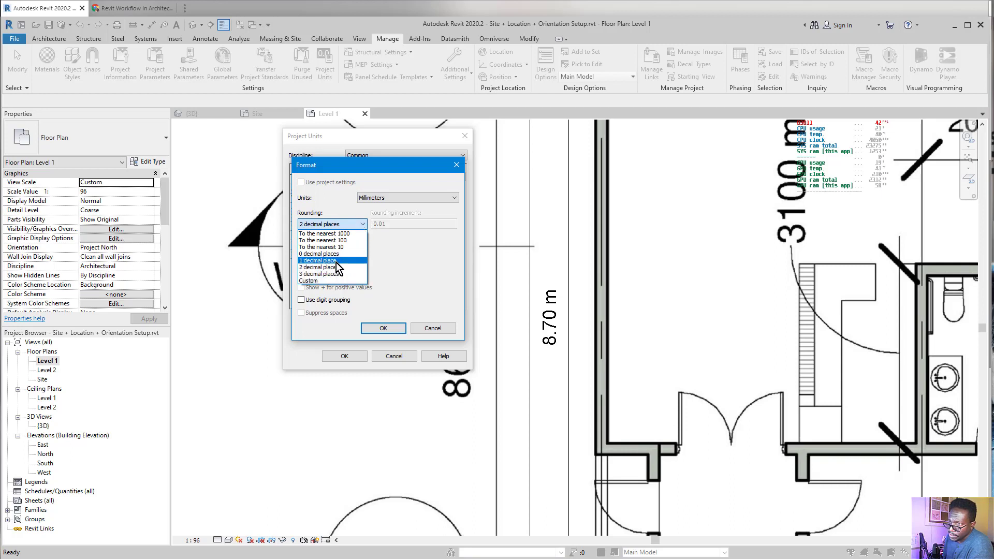
left_click(336, 260)
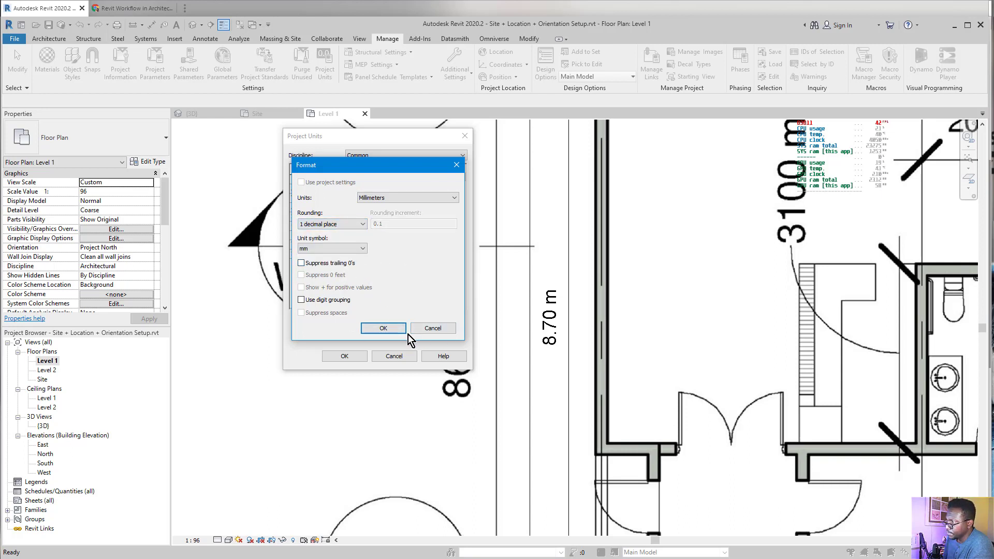
left_click(361, 224)
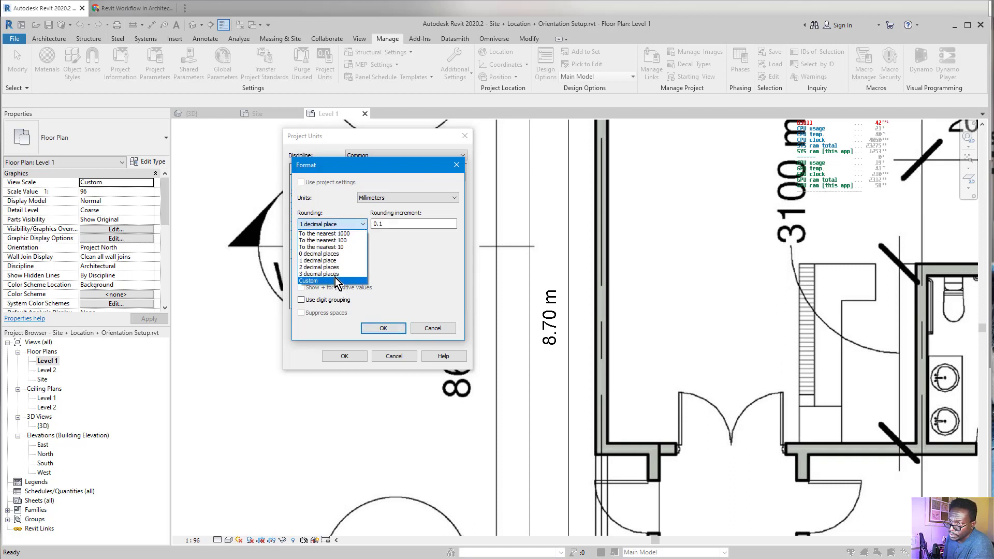
left_click(343, 254)
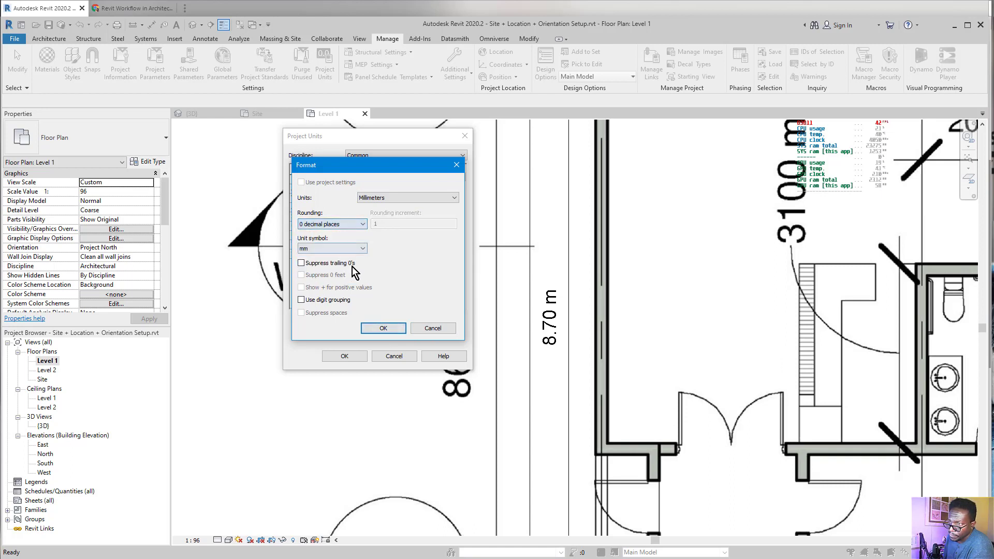
left_click(383, 330)
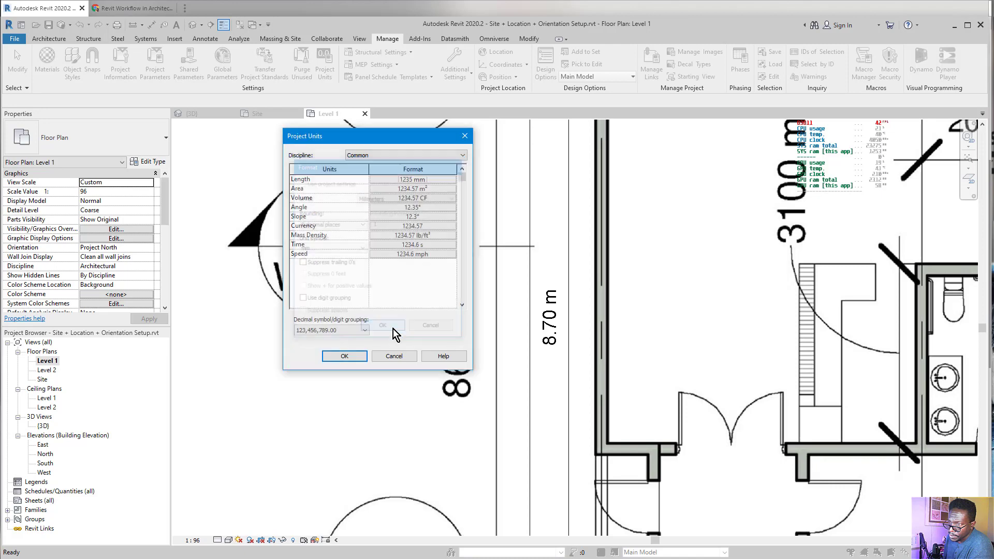
left_click(326, 356)
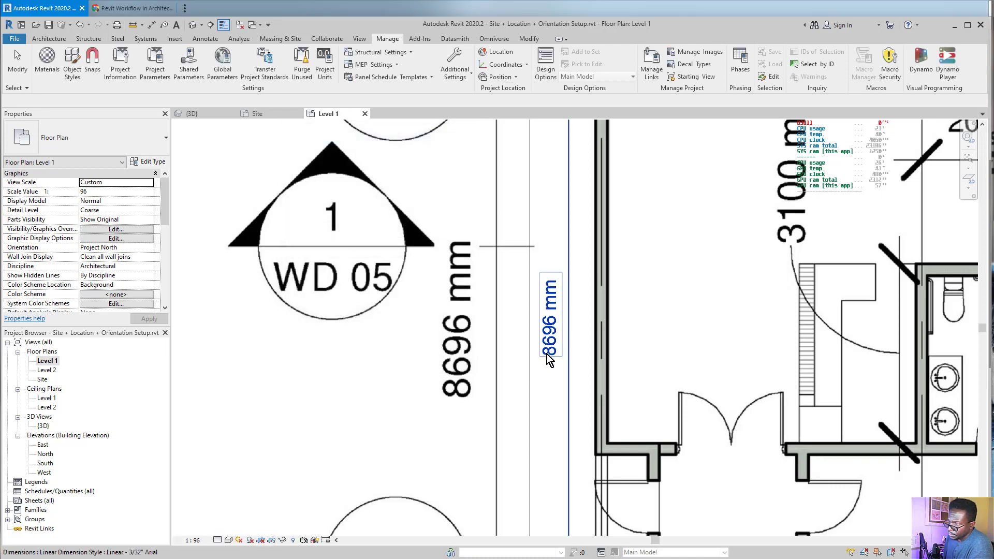
- Compare the detail line's dimension with the dimension printed between grid lines 2 and 3 on the floor plans image
scroll(572, 368, "down", 3)
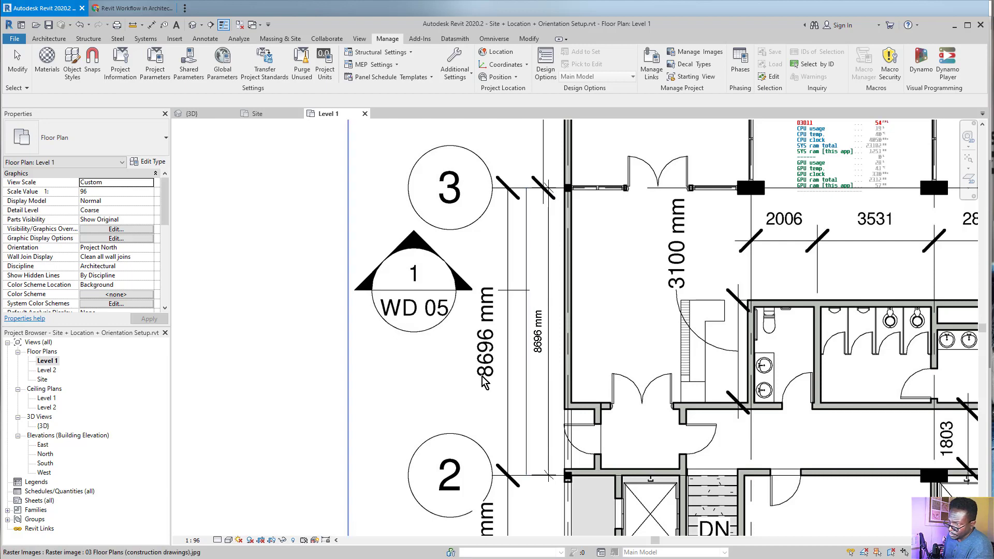
left_click(599, 310)
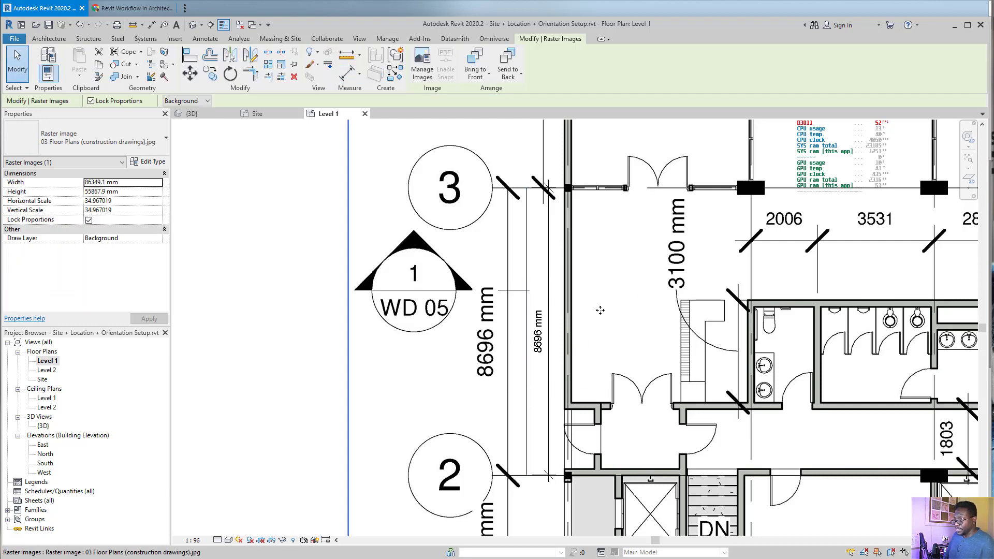
scroll(579, 270, "down", 3)
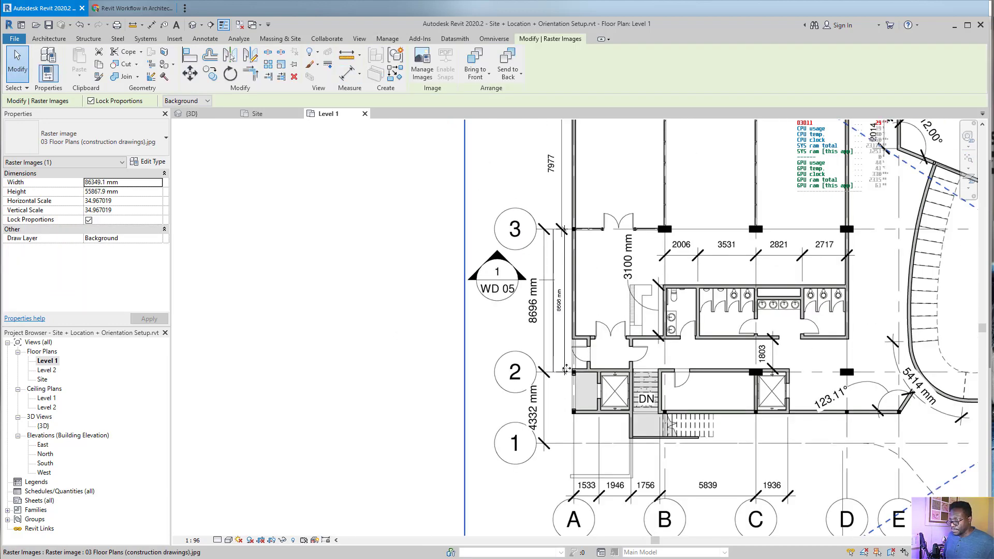
scroll(567, 365, "up", 3)
middle_click_drag(567, 307, 441, 376)
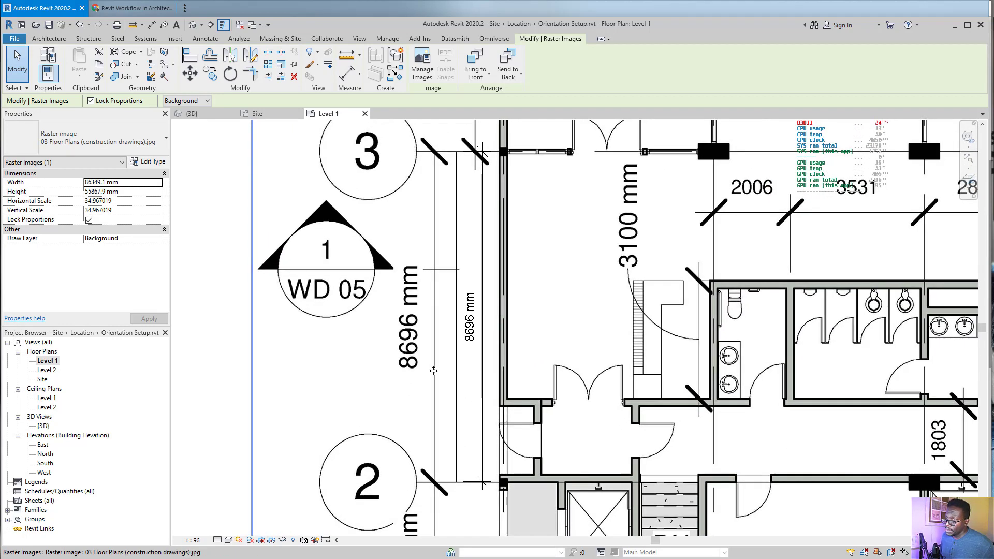
scroll(396, 377, "down", 4)
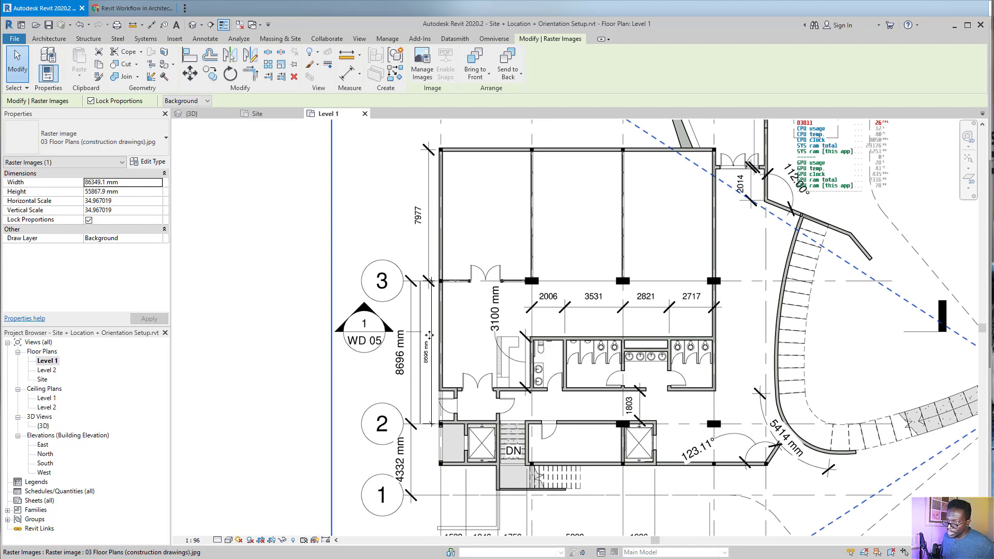
scroll(429, 336, "up", 3)
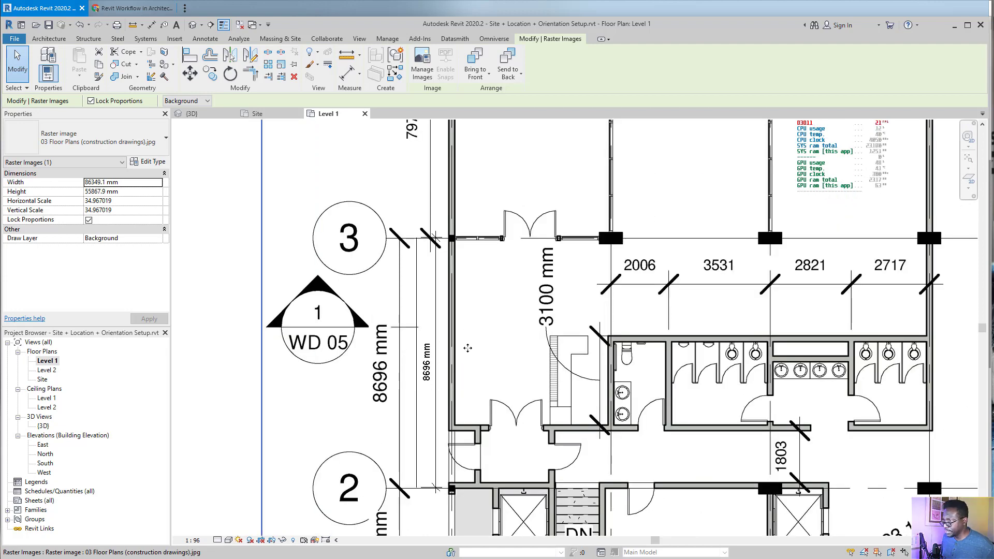
scroll(414, 383, "up", 3)
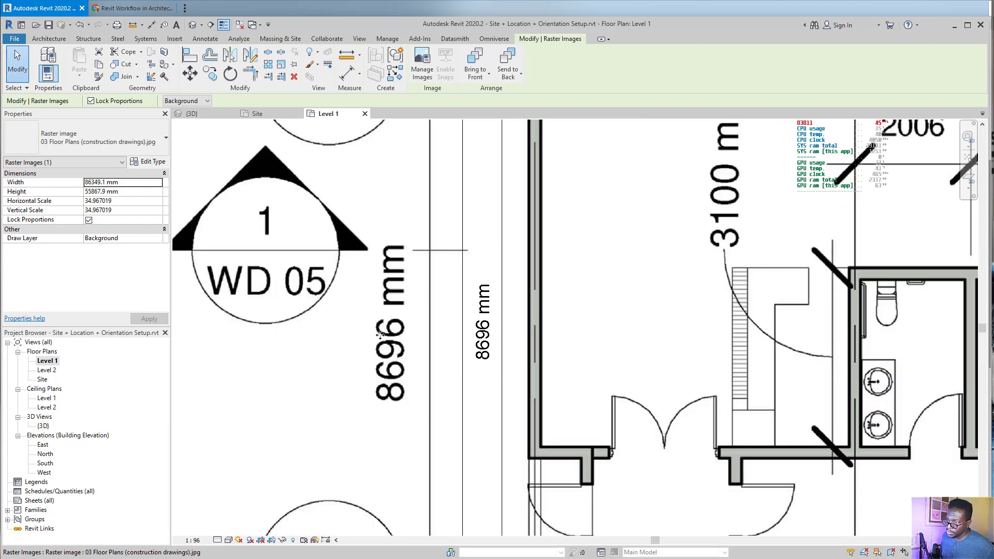
- Draw a horizontal detail line about 18400 mm long just below the printed 18346 mm dimension, spanning between its two end ticks
scroll(352, 408, "down", 4)
middle_click_drag(569, 295, 510, 376)
middle_click_drag(565, 332, 323, 271)
scroll(864, 288, "up", 7)
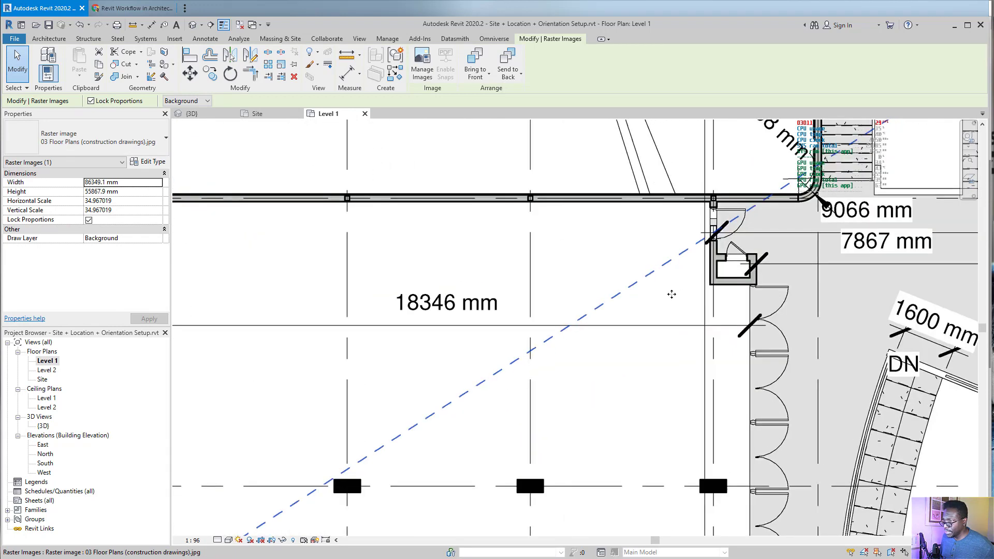
scroll(676, 304, "down", 2)
middle_click_drag(512, 326, 573, 296)
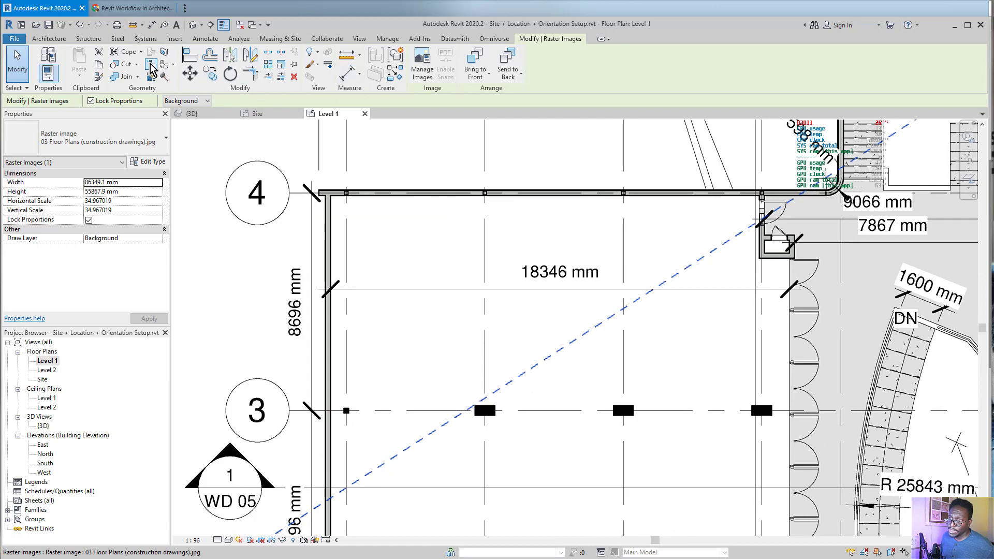
left_click(209, 39)
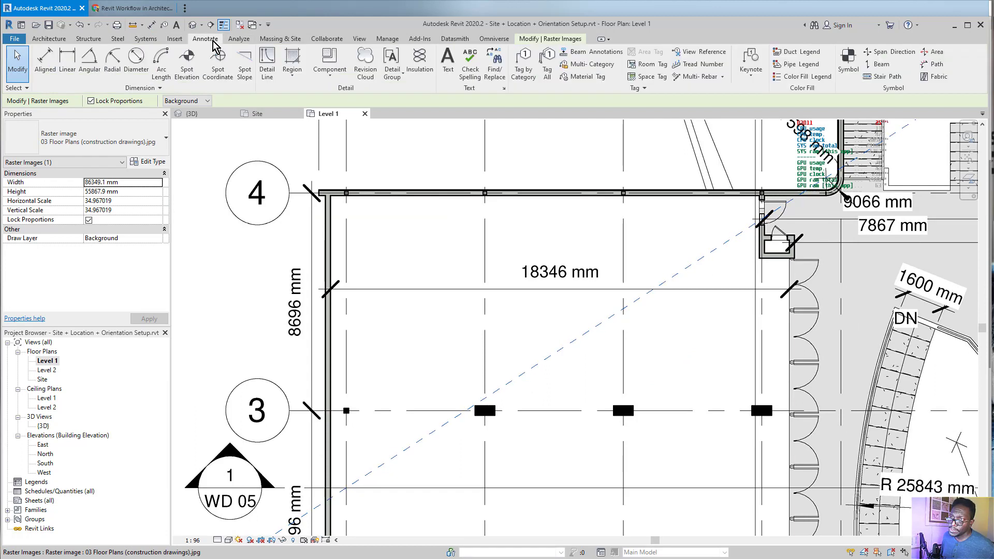
left_click(267, 65)
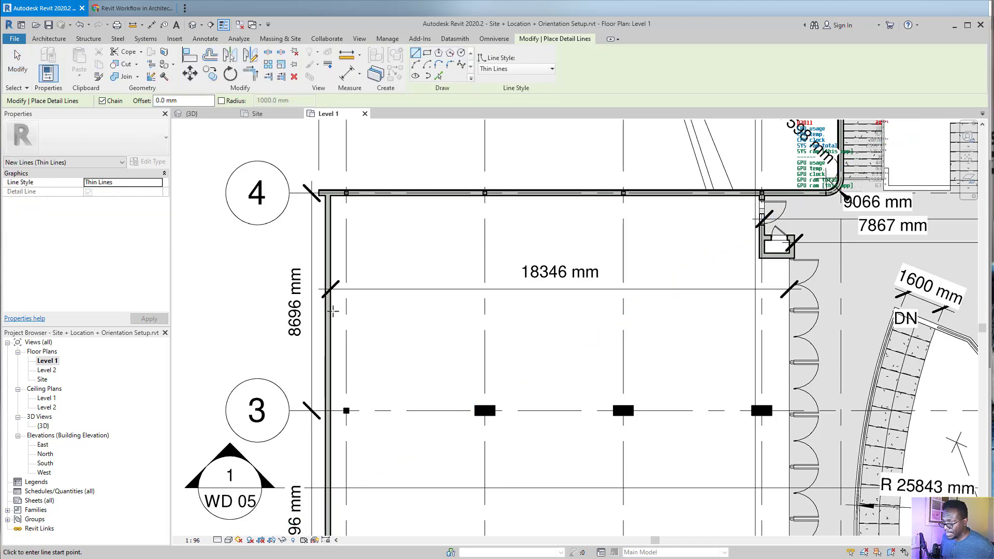
scroll(332, 309, "up", 3)
left_click(328, 292)
scroll(331, 336, "down", 5)
scroll(625, 305, "up", 1)
scroll(624, 305, "up", 5)
left_click(689, 303)
key("Escape")
key("Escape")
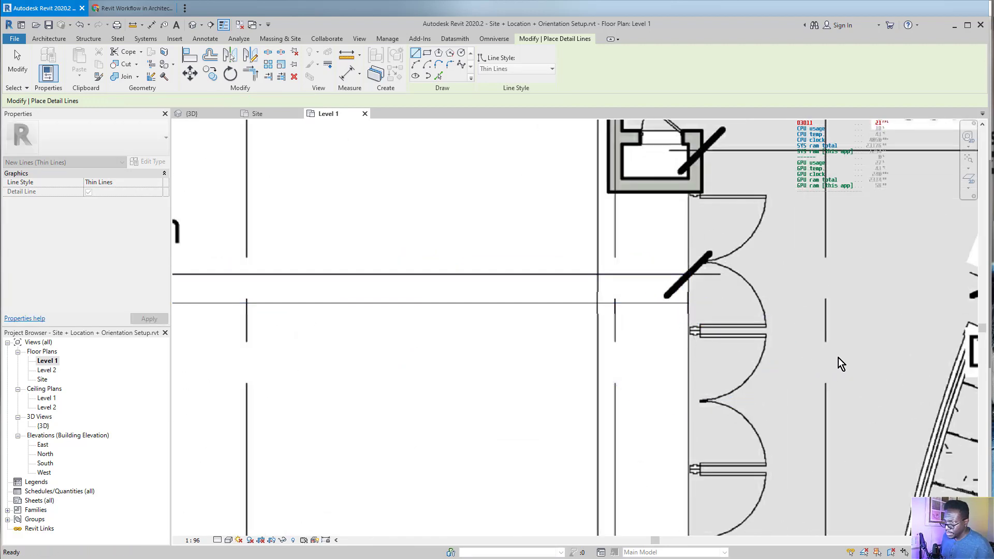
scroll(706, 329, "down", 5)
key("Escape")
- Make the horizontal detail line's temporary dimension permanent and move it above the printed 18346 mm text
scroll(524, 311, "up", 5)
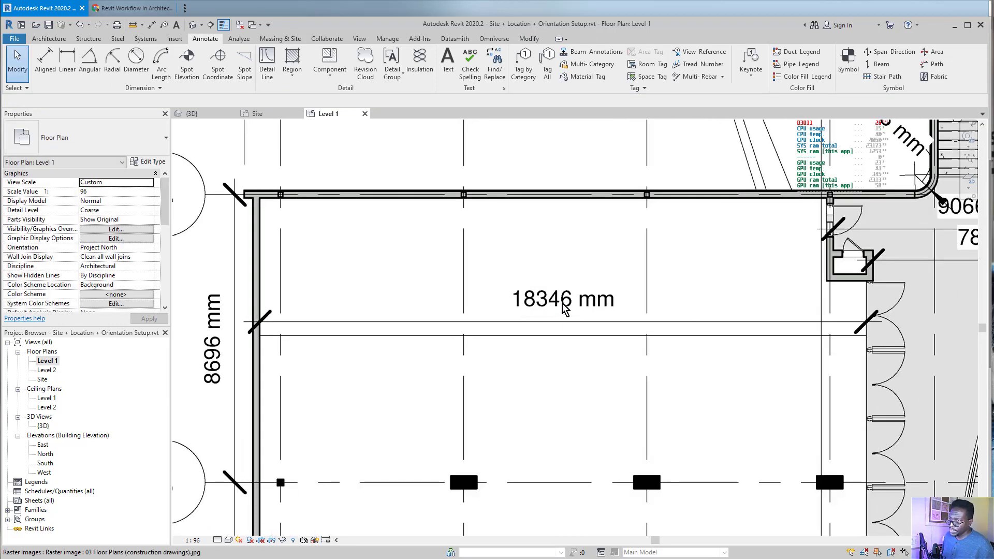
left_click(448, 337)
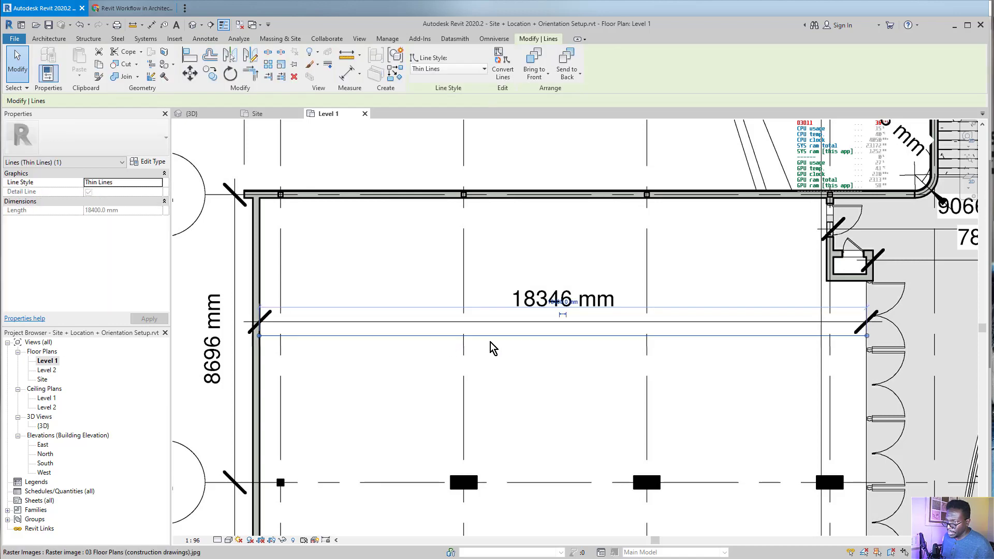
left_click(561, 315)
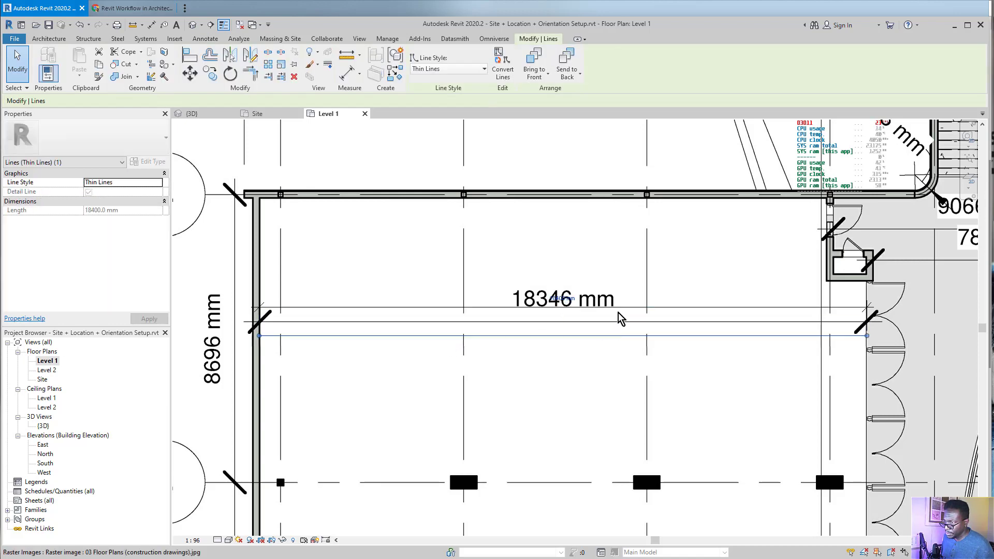
left_click_drag(640, 314, 639, 282)
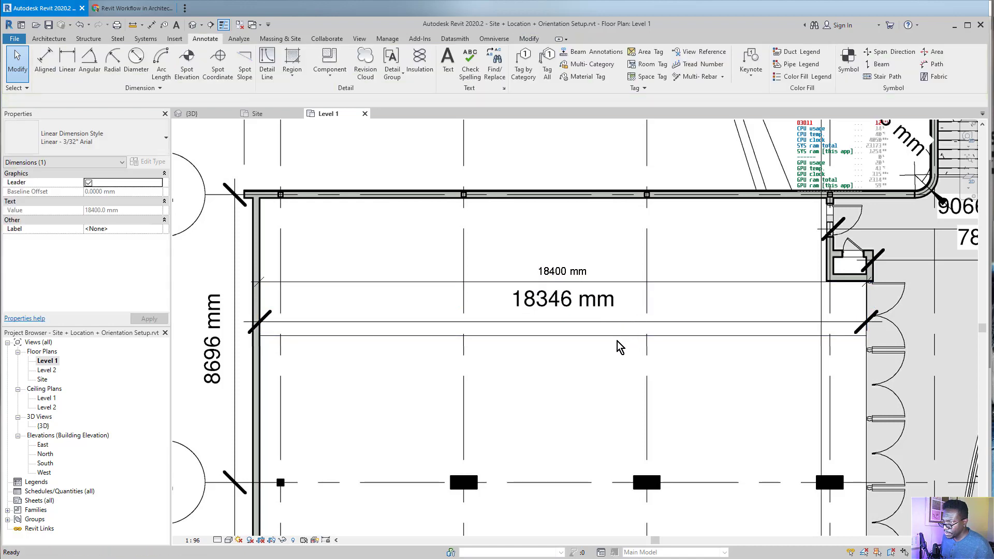
- Compare the horizontal line's dimension with the printed 18346 mm dimension, examining the alignment at both ends
scroll(566, 320, "up", 3)
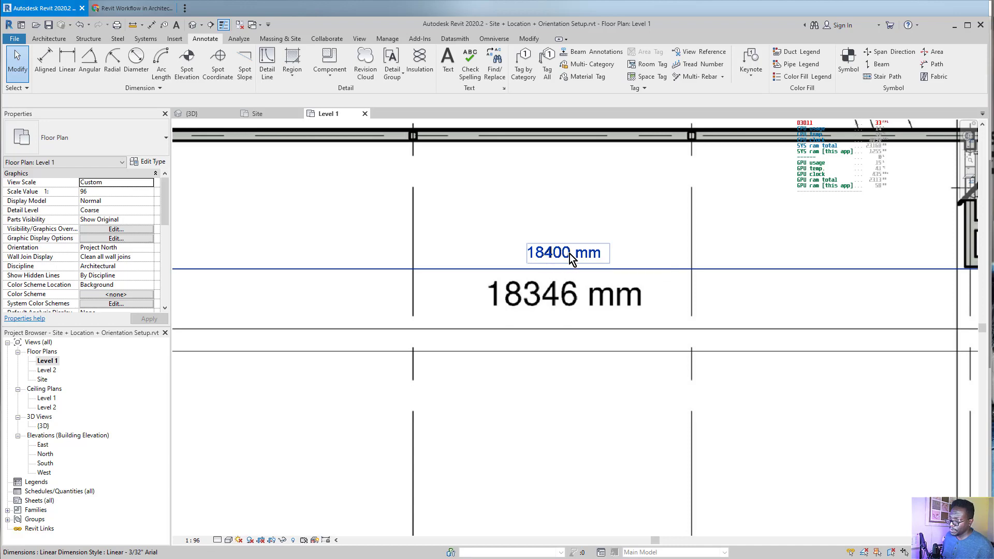
scroll(588, 260, "down", 3)
scroll(834, 303, "up", 4)
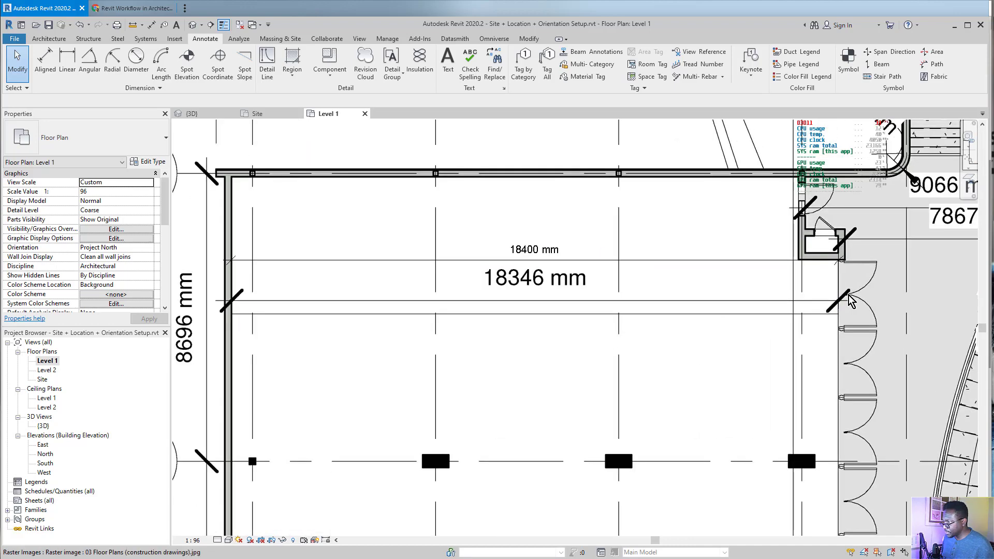
scroll(837, 231, "up", 8)
scroll(831, 287, "down", 6)
scroll(770, 266, "down", 3)
middle_click_drag(397, 288, 656, 278)
middle_click_drag(494, 290, 606, 291)
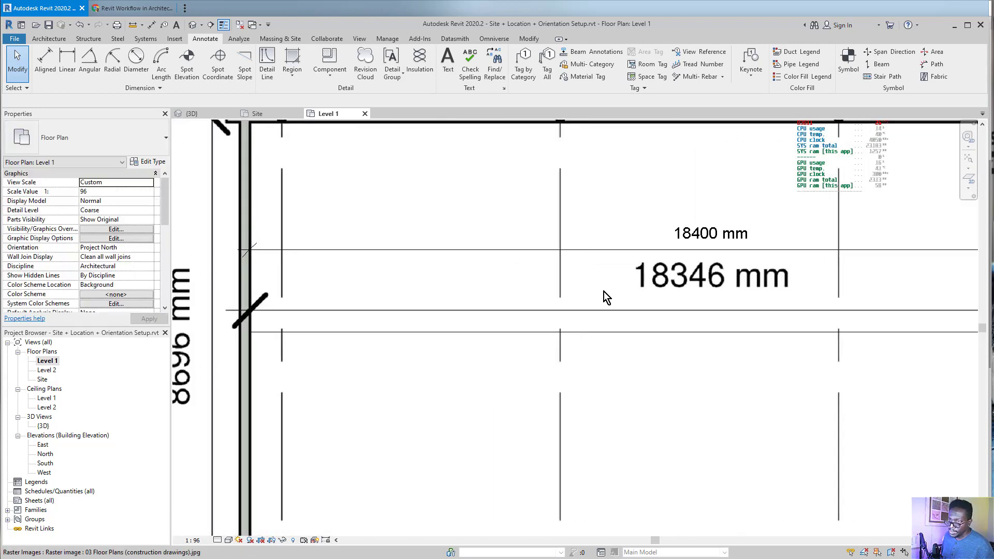
scroll(764, 231, "up", 1)
middle_click_drag(764, 238, 703, 284)
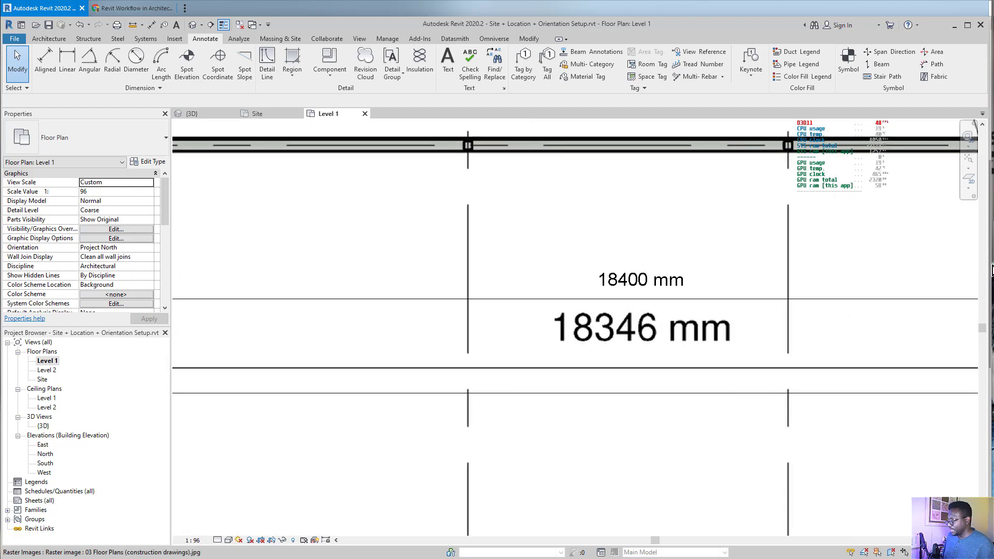
left_click_drag(551, 346, 669, 341)
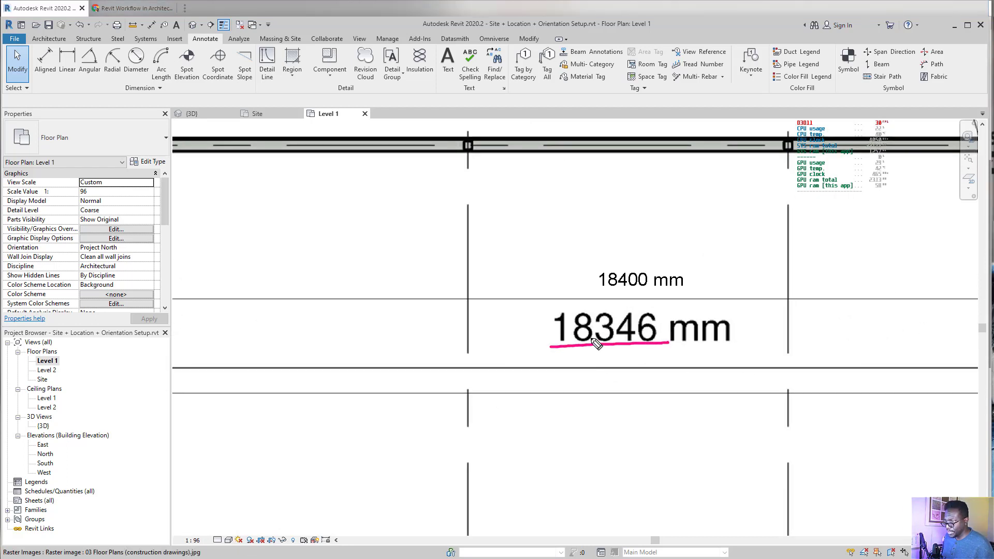
left_click_drag(595, 293, 646, 290)
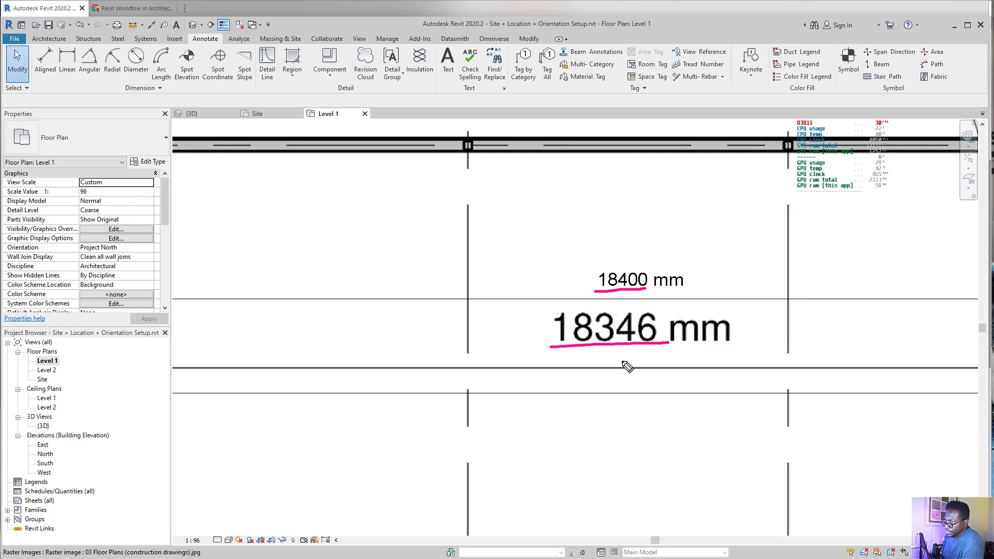
mouse_move(663, 348)
left_mouse_down()
mouse_move(664, 294)
mouse_move(544, 357)
mouse_move(679, 356)
mouse_move(653, 355)
left_mouse_up()
mouse_move(667, 320)
left_mouse_down()
mouse_move(554, 310)
mouse_move(549, 341)
mouse_move(645, 362)
left_mouse_up()
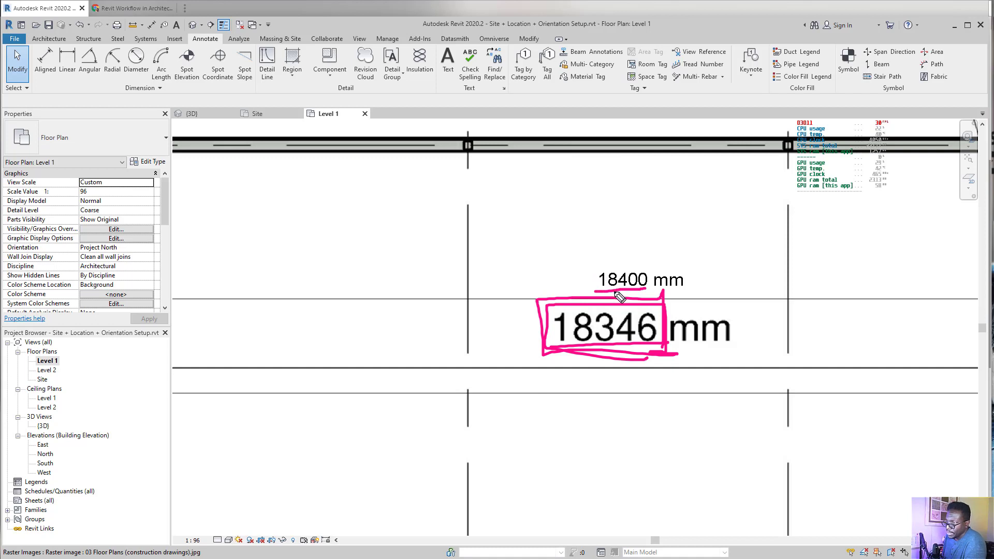
mouse_move(598, 296)
left_mouse_down()
mouse_move(699, 295)
mouse_move(692, 271)
mouse_move(595, 265)
mouse_move(594, 296)
mouse_move(643, 307)
left_mouse_up()
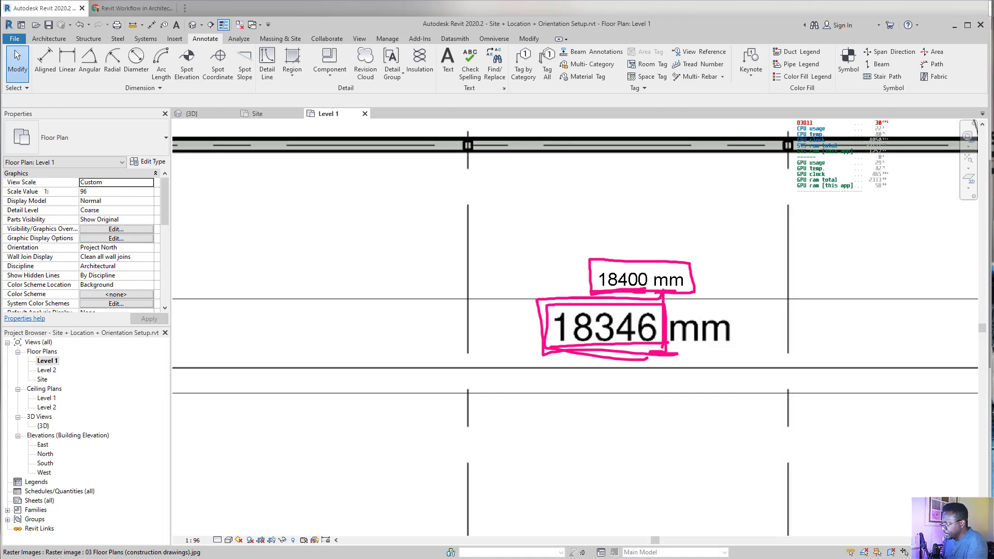
- Switch to the Miro board and examine the dimensions and radii on the site plan with the terrain contours
left_click(990, 271)
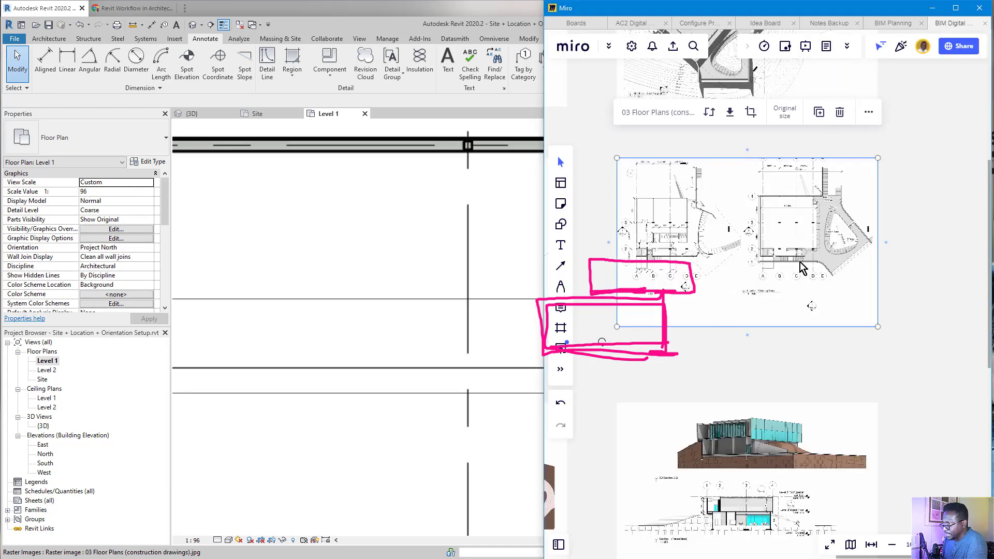
scroll(726, 265, "down", 1)
scroll(720, 237, "up", 3)
scroll(723, 242, "down", 6)
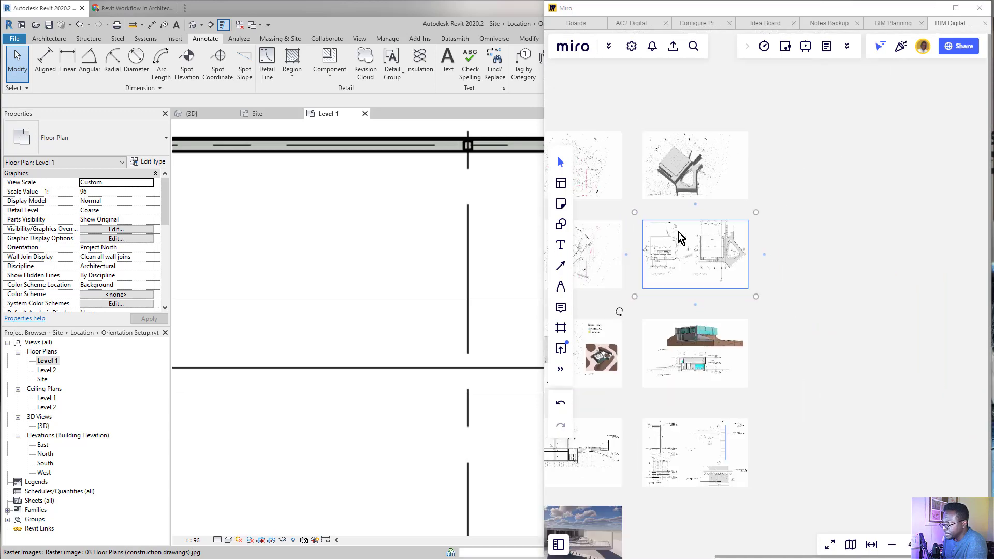
middle_click_drag(710, 250, 921, 306)
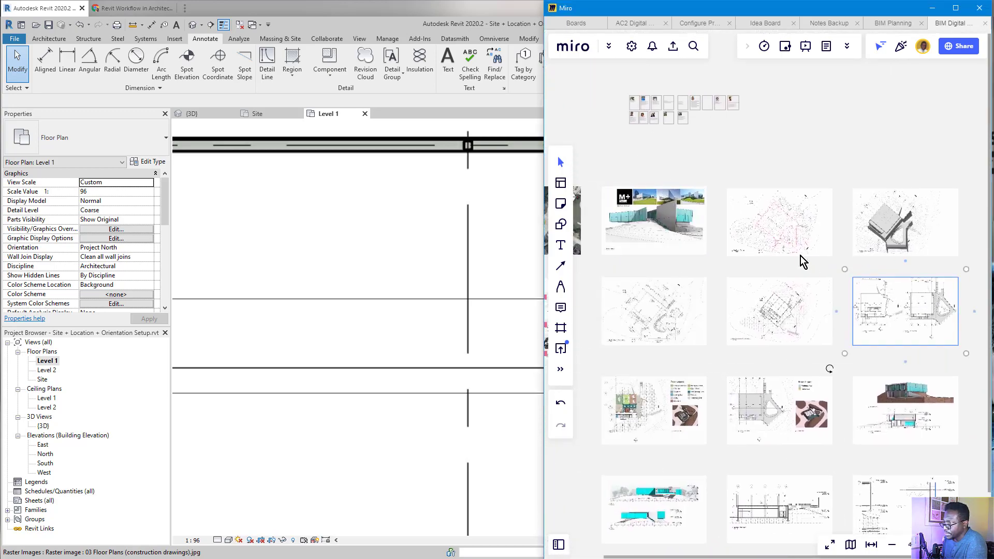
scroll(816, 280, "up", 6)
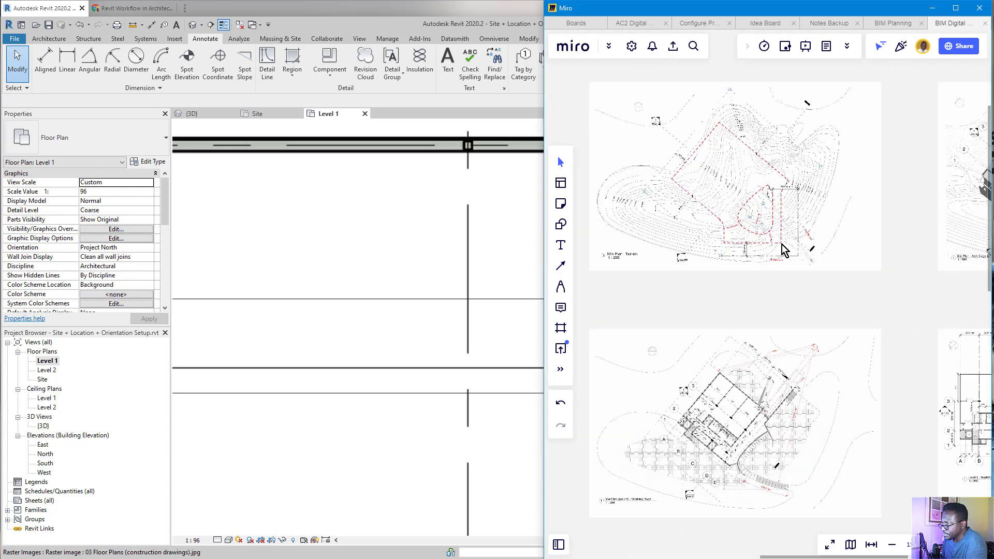
scroll(750, 218, "up", 6)
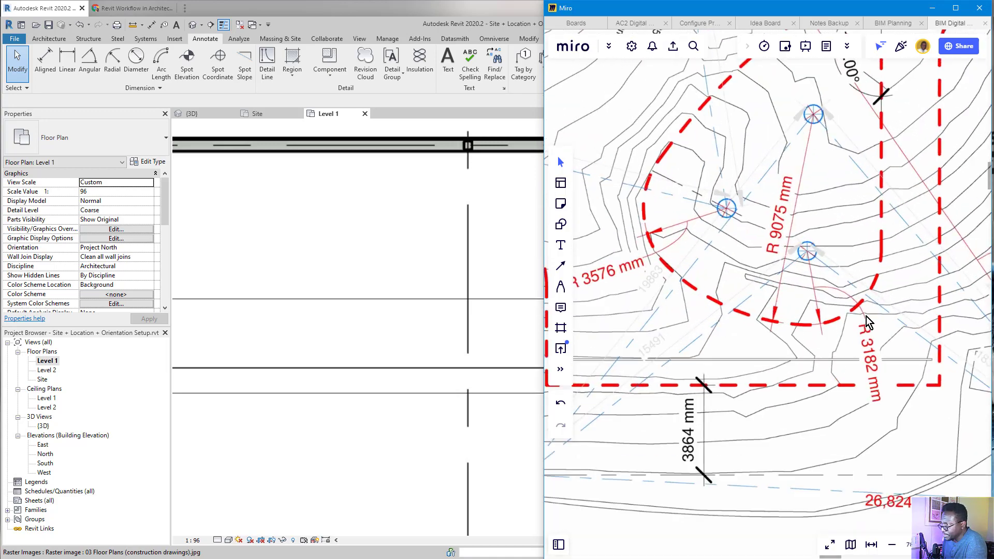
middle_click_drag(860, 317, 809, 334)
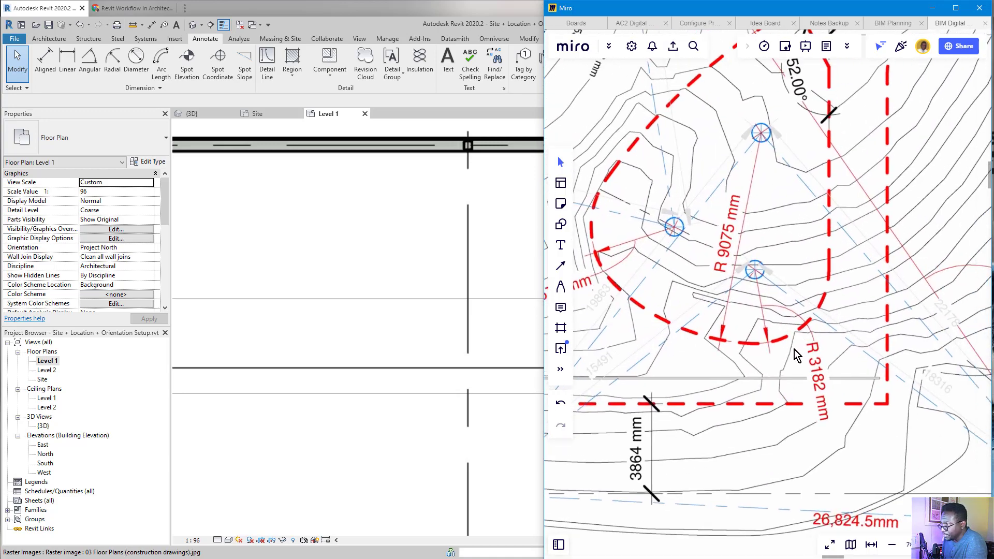
scroll(810, 298, "up", 3)
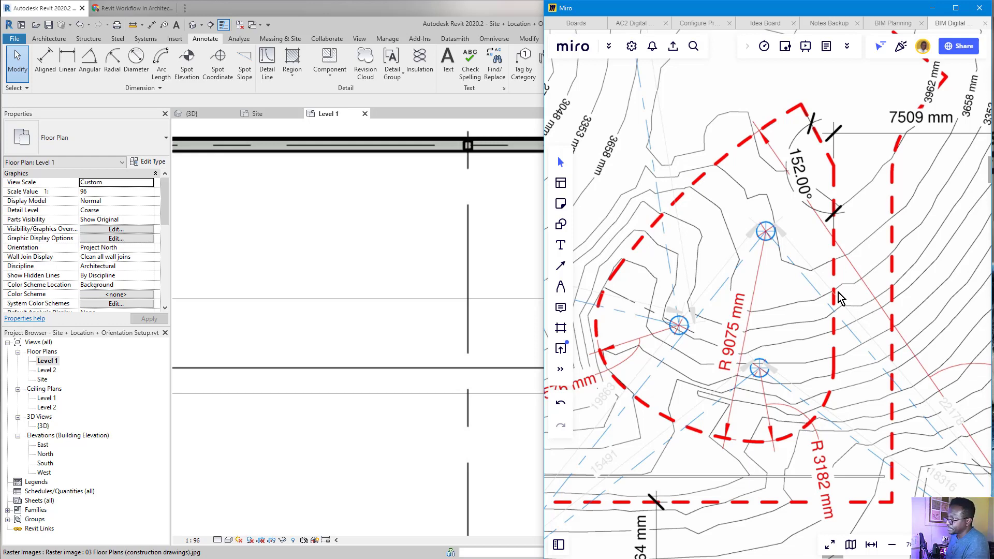
- Switch back to Revit and examine the right-hand floor plan around grid lines 2 to 4, including the walls at grid 2
left_click(428, 125)
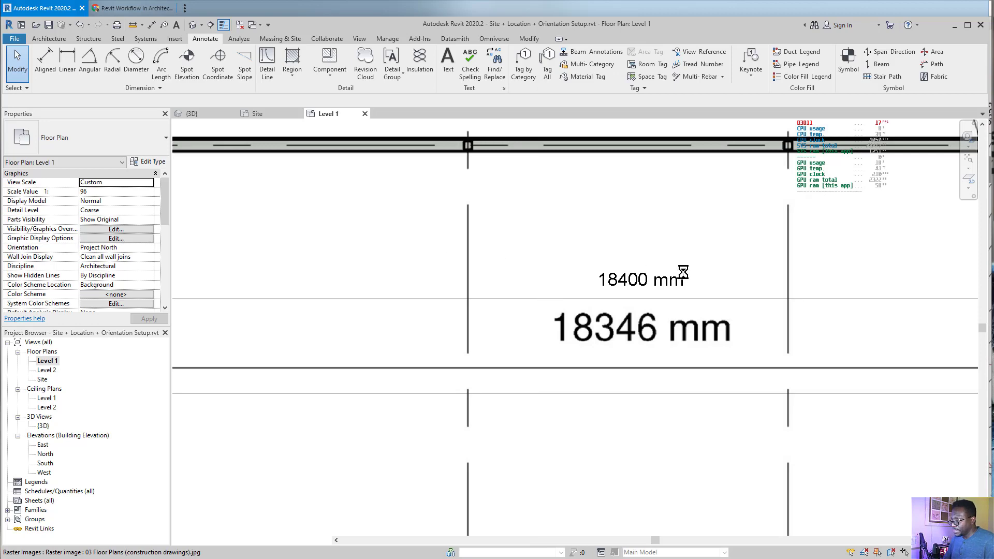
scroll(684, 275, "down", 3)
scroll(644, 274, "down", 4)
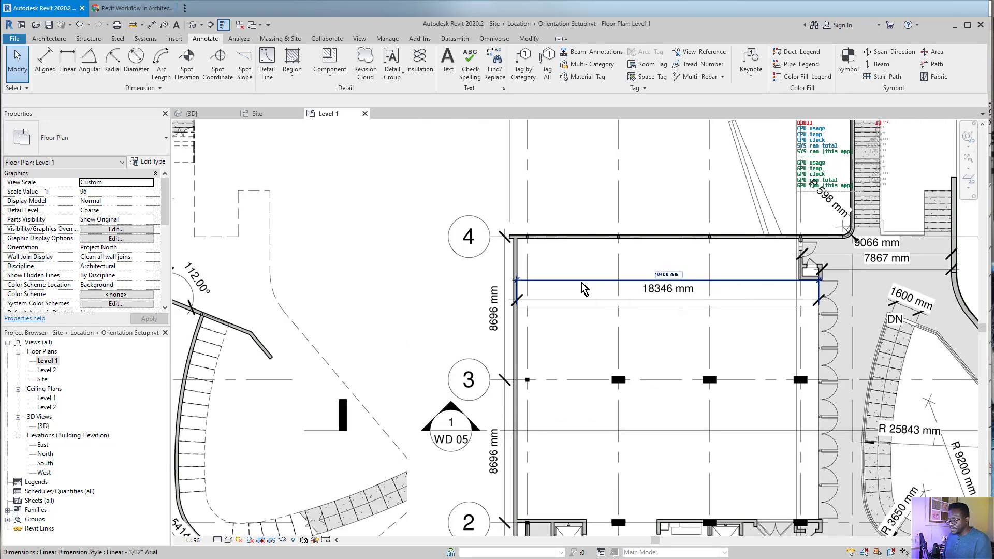
middle_click_drag(560, 286, 483, 299)
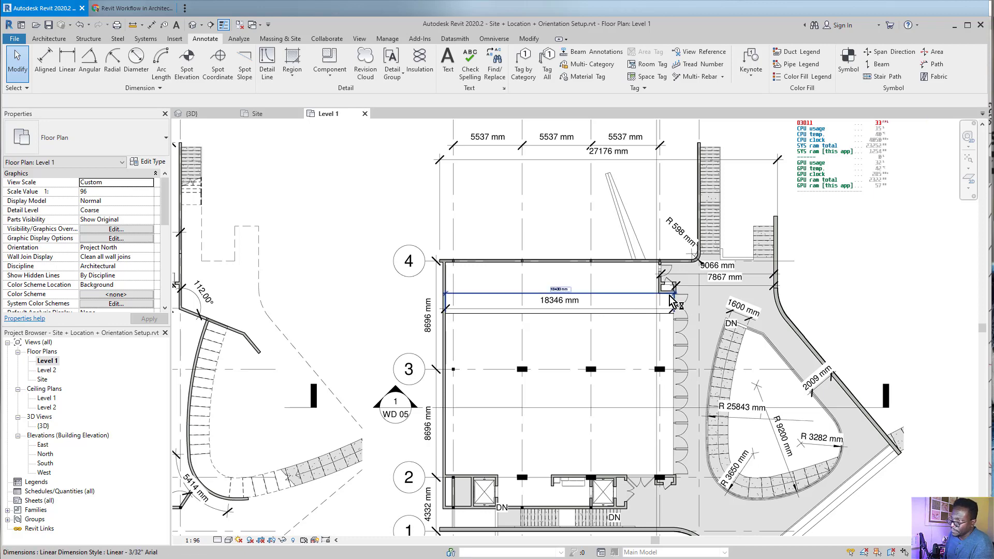
scroll(458, 513, "up", 1)
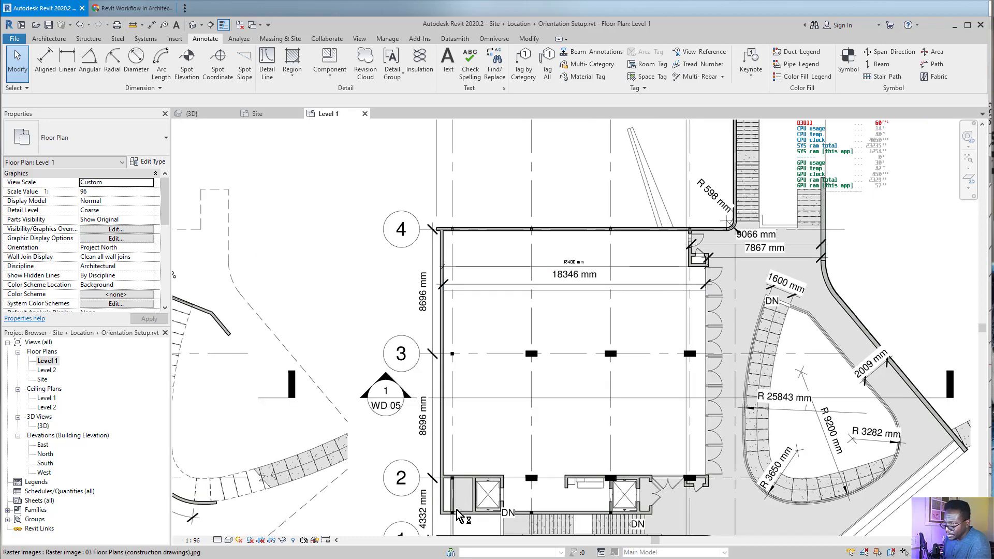
scroll(452, 502, "up", 6)
scroll(366, 296, "up", 1)
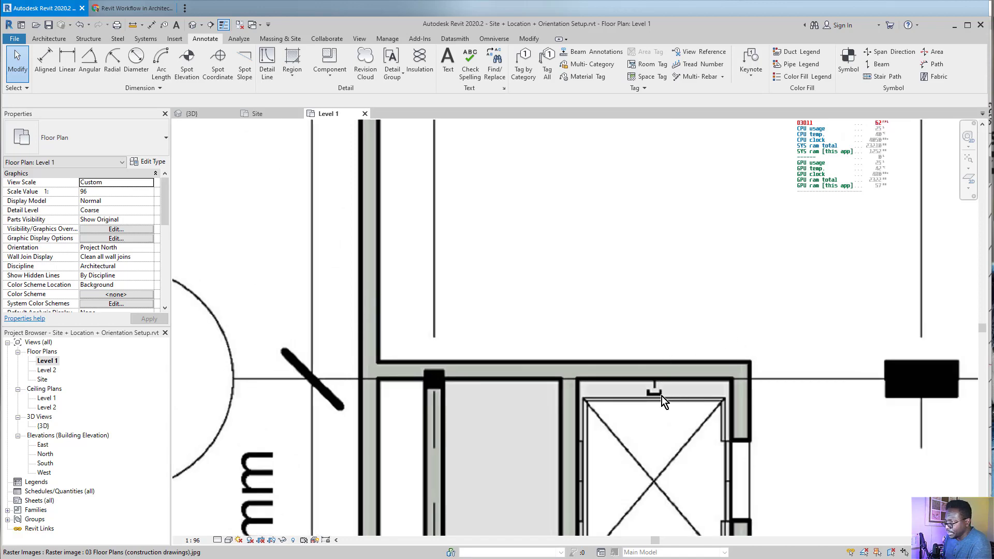
- Delete the 18400 mm dimension above the printed 18346 mm dimension on the floor plans image
scroll(666, 393, "down", 3)
middle_click_drag(712, 295, 596, 522)
middle_click_drag(746, 227, 626, 377)
scroll(634, 265, "up", 6)
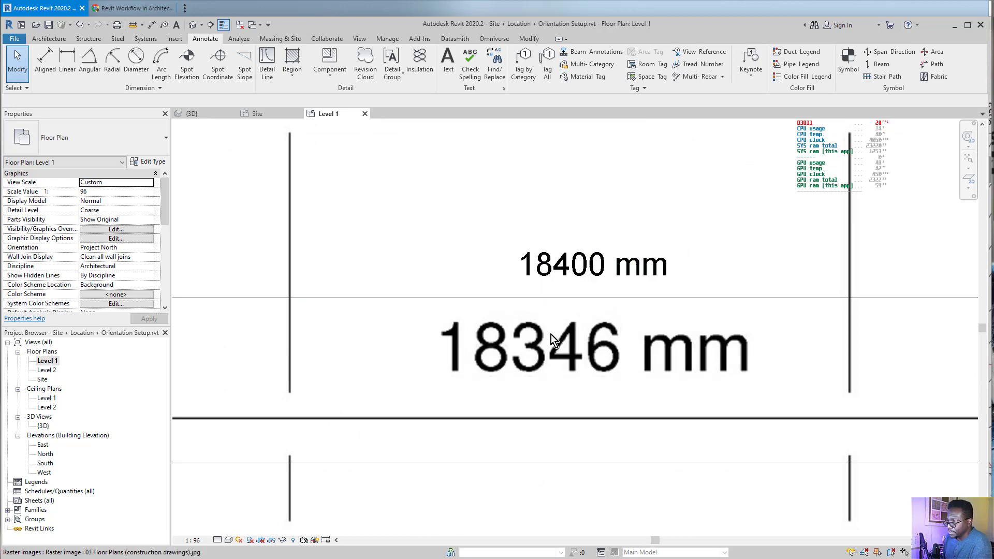
left_click(657, 300)
key("Delete")
scroll(740, 323, "down", 6)
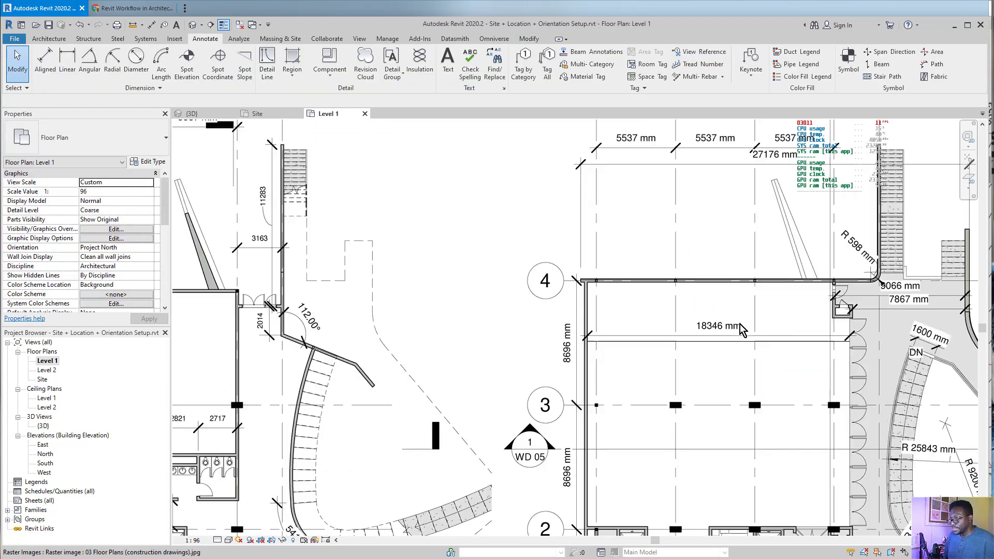
middle_click_drag(430, 431, 600, 331)
scroll(448, 365, "down", 3)
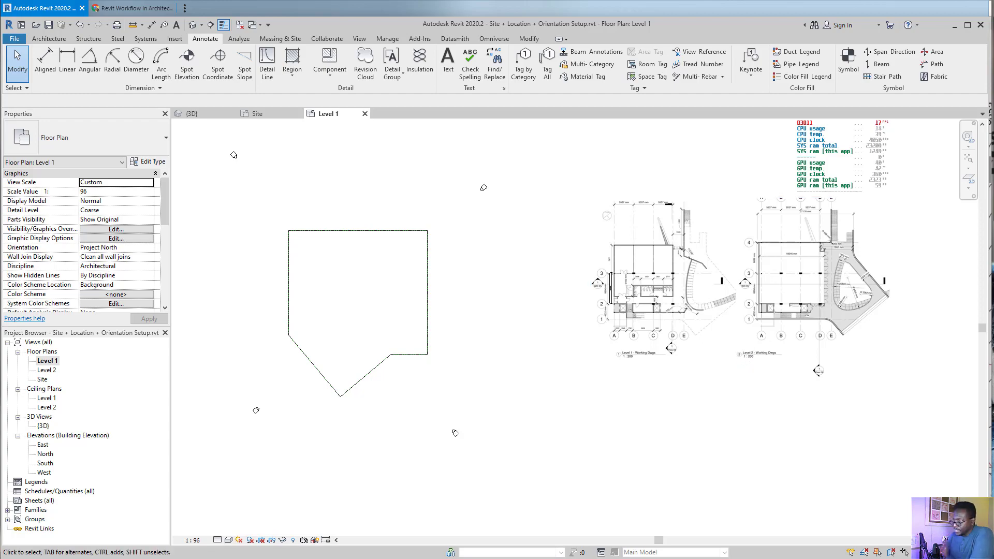
- Switch to the Miro board and examine the Section 1 and Section 2 drawings with their grids and heights
key("alt+Tab")
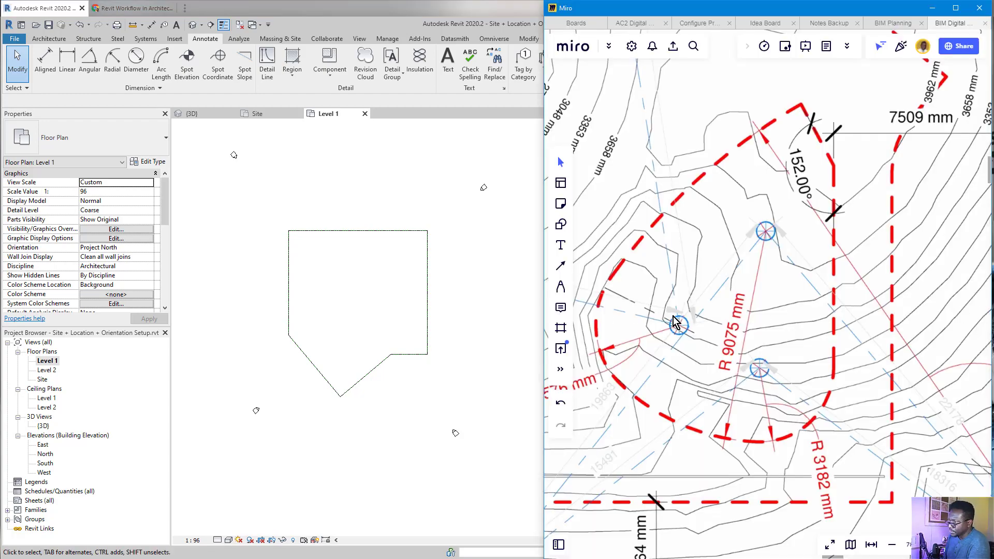
scroll(676, 323, "down", 10)
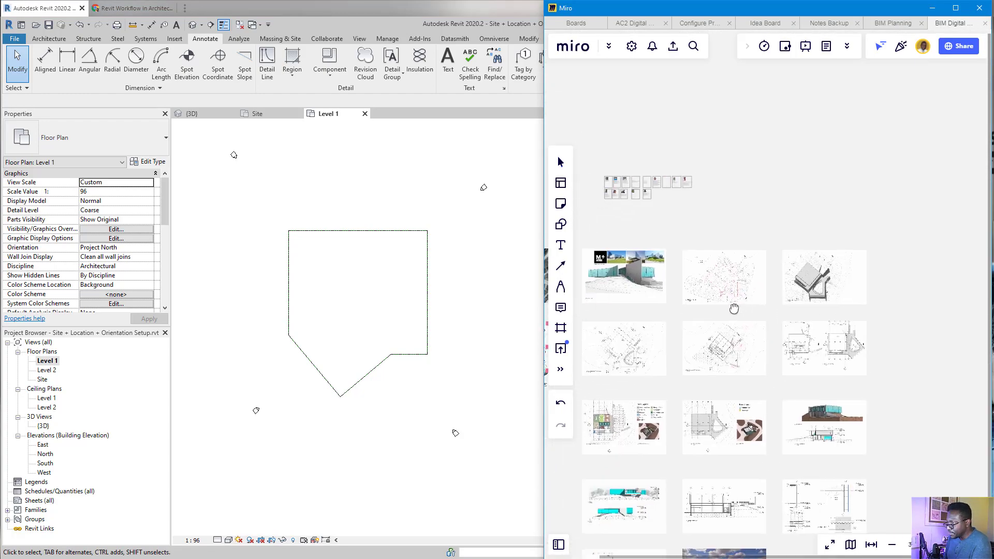
middle_click_drag(734, 310, 718, 247)
scroll(818, 375, "up", 8)
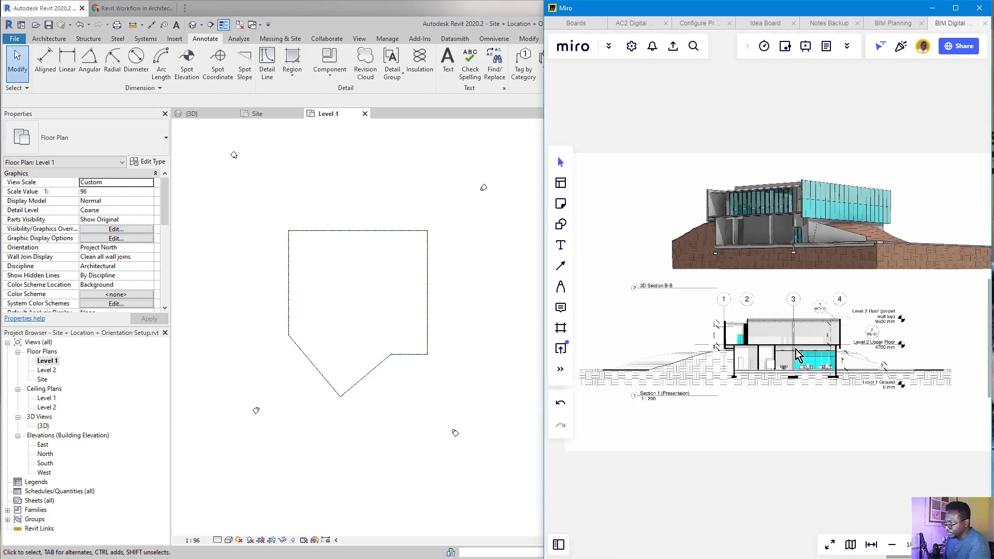
scroll(796, 349, "up", 5)
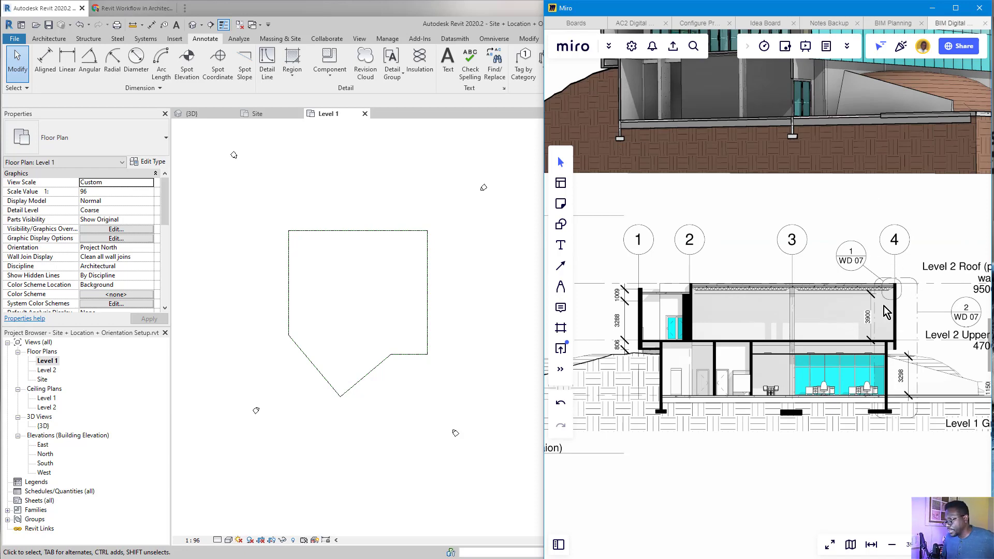
scroll(874, 313, "down", 5)
middle_click_drag(766, 403, 932, 169)
mouse_move(869, 295)
middle_mouse_down()
mouse_move(990, 247)
mouse_move(755, 332)
mouse_move(985, 233)
mouse_move(755, 336)
mouse_move(987, 262)
mouse_move(866, 309)
middle_mouse_up()
scroll(628, 371, "up", 6)
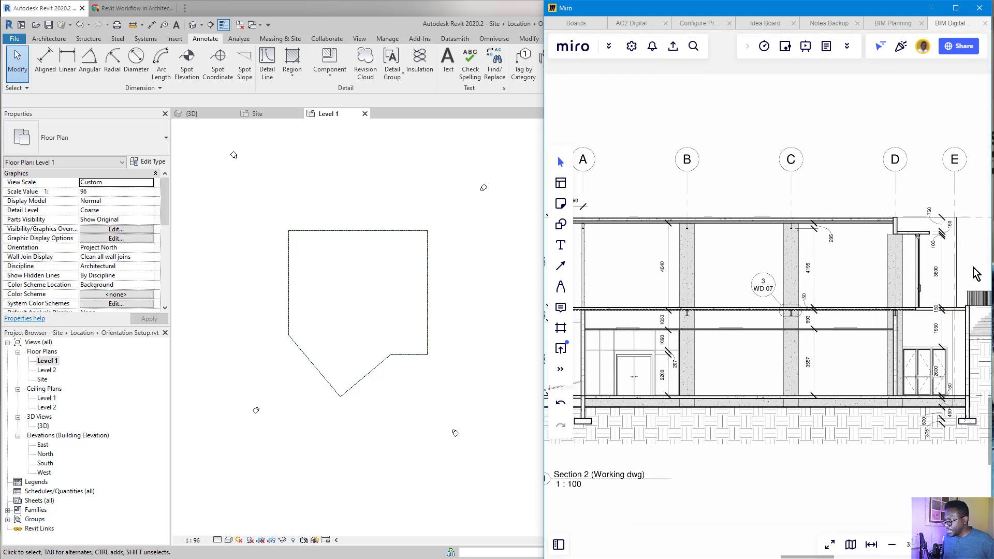
middle_click_drag(877, 262, 788, 263)
scroll(839, 296, "up", 4)
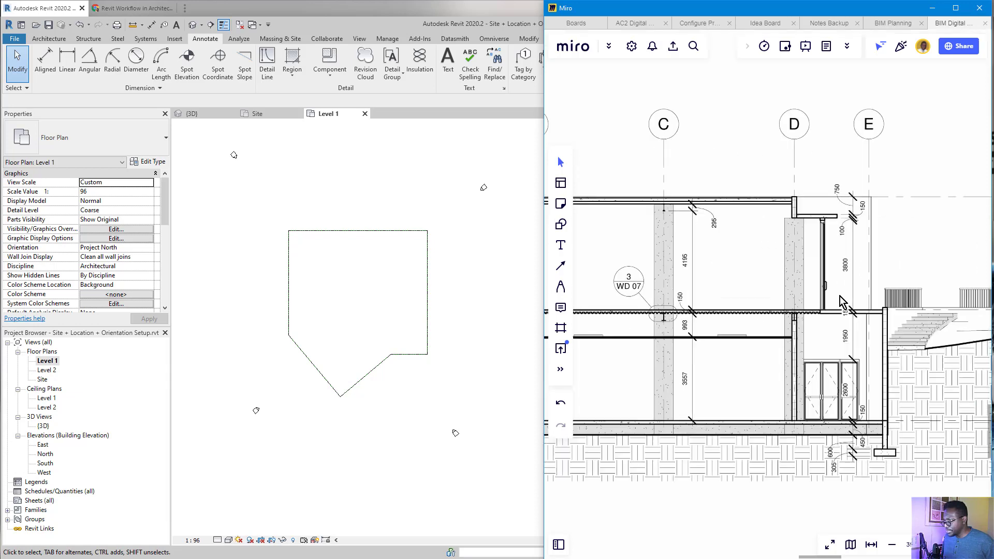
- Examine the ground, upper floor and roof level elevations marked on the Section 1 drawing
scroll(637, 349, "down", 6)
scroll(684, 311, "up", 4)
scroll(759, 247, "up", 5)
middle_click_drag(791, 268, 650, 267)
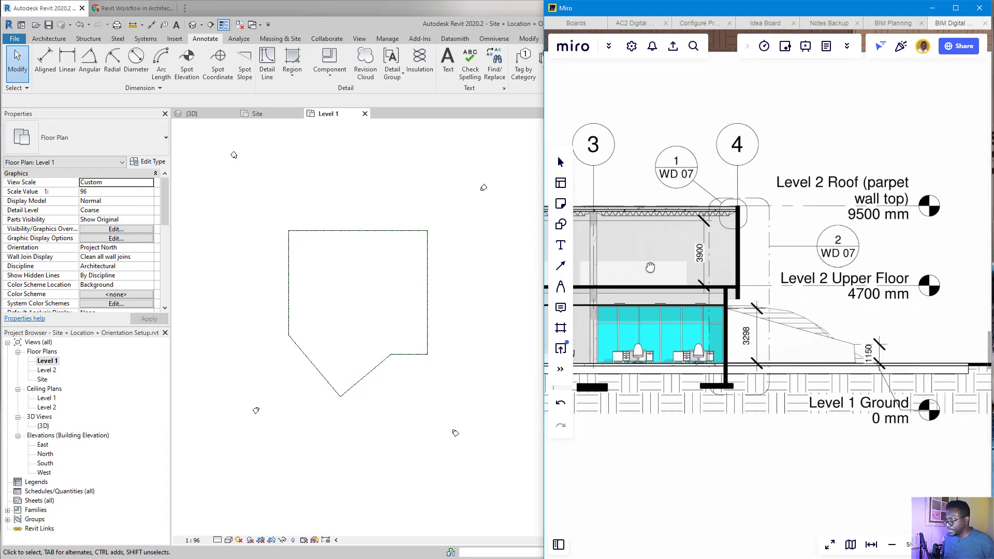
scroll(895, 285, "up", 3)
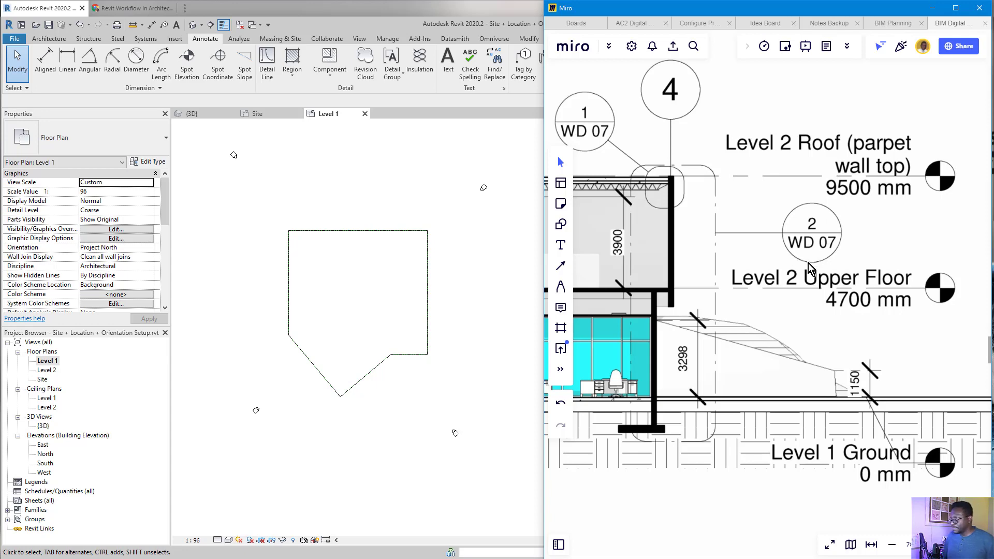
scroll(810, 262, "down", 4)
mouse_move(656, 256)
middle_mouse_down()
mouse_move(762, 217)
mouse_move(746, 253)
mouse_move(694, 261)
middle_mouse_up()
scroll(883, 274, "up", 3)
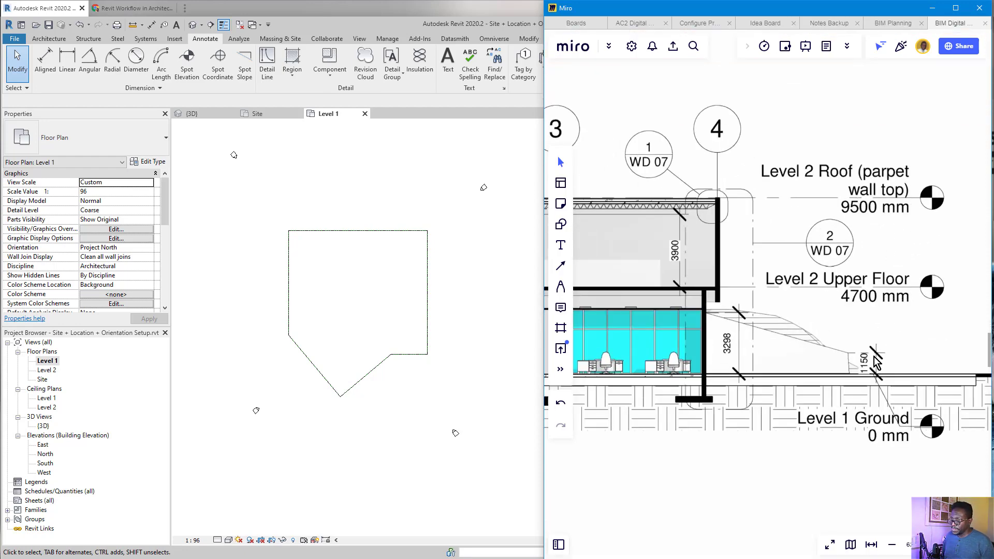
scroll(883, 319, "down", 3)
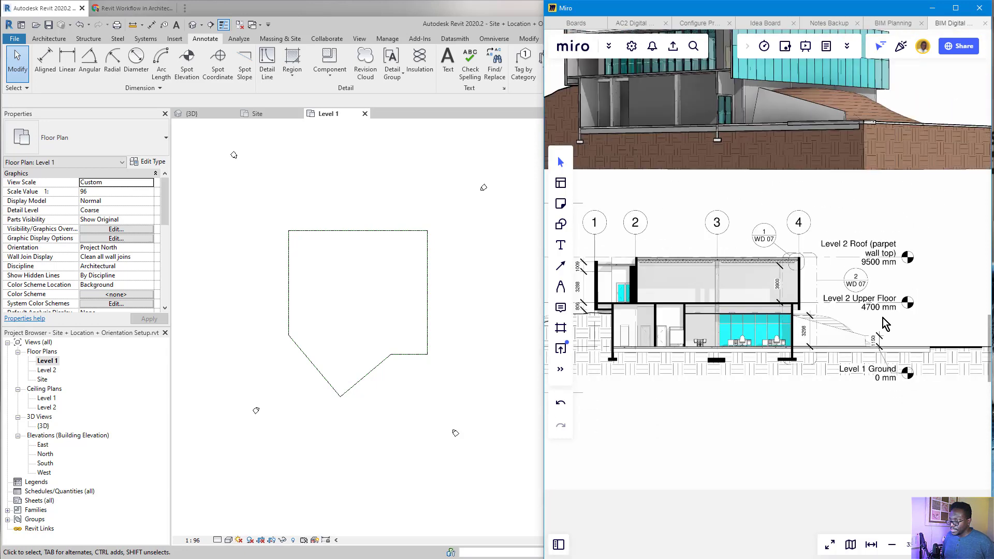
scroll(770, 303, "down", 2)
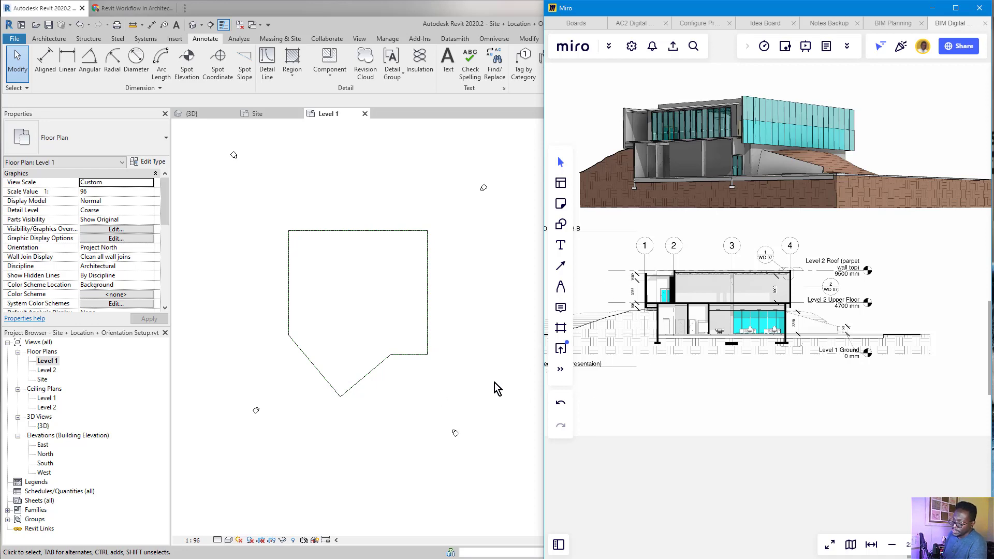
- Switch to Revit and narrow its window to sit side by side with the Miro board, keeping the property outline in view
left_click(427, 411)
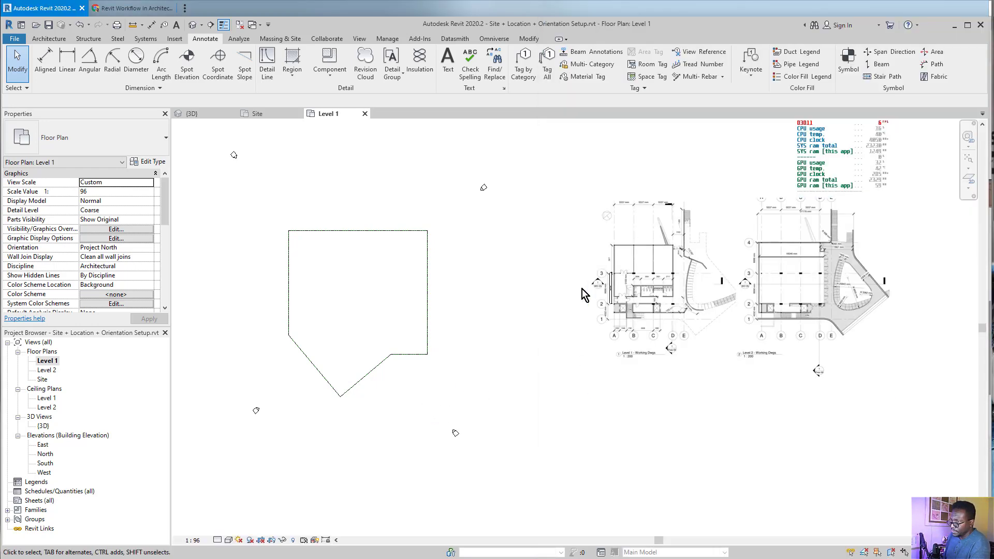
middle_click_drag(527, 271, 531, 285)
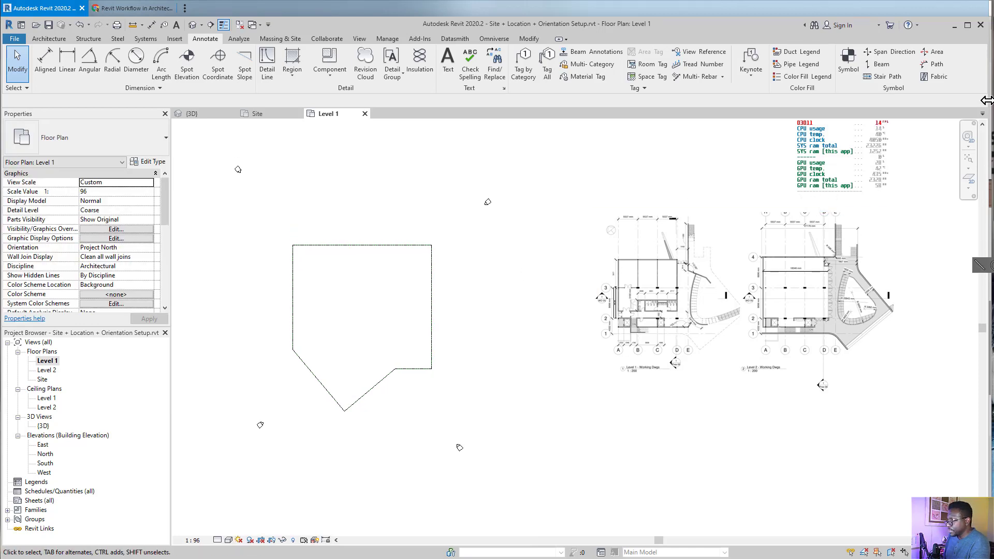
left_click_drag(987, 105, 539, 108)
scroll(458, 287, "down", 3)
scroll(425, 352, "up", 5)
middle_click_drag(408, 355, 403, 369)
- Examine the ground-level site plan working drawing on the Miro board, with the building's rotated grids
scroll(825, 392, "down", 10)
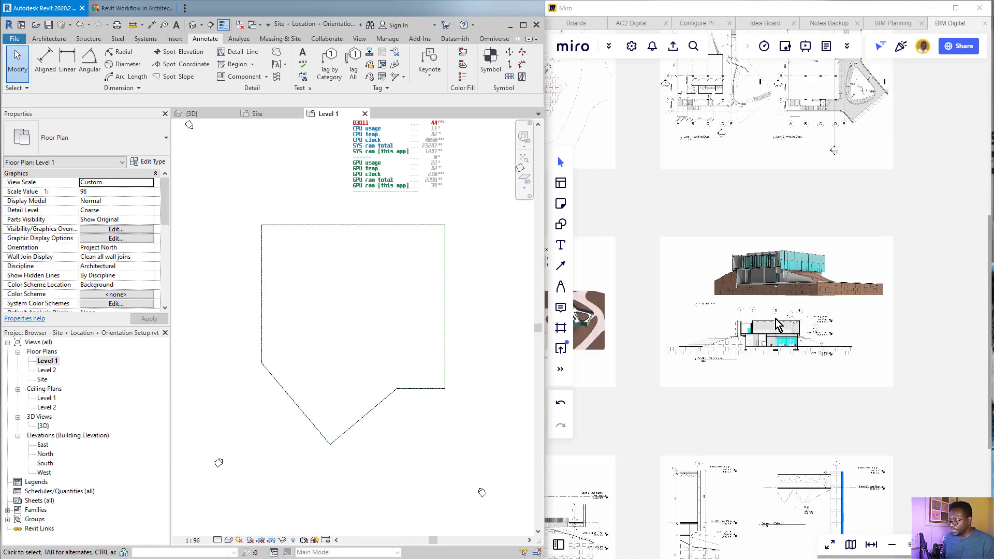
scroll(765, 265, "up", 4)
scroll(666, 233, "up", 8)
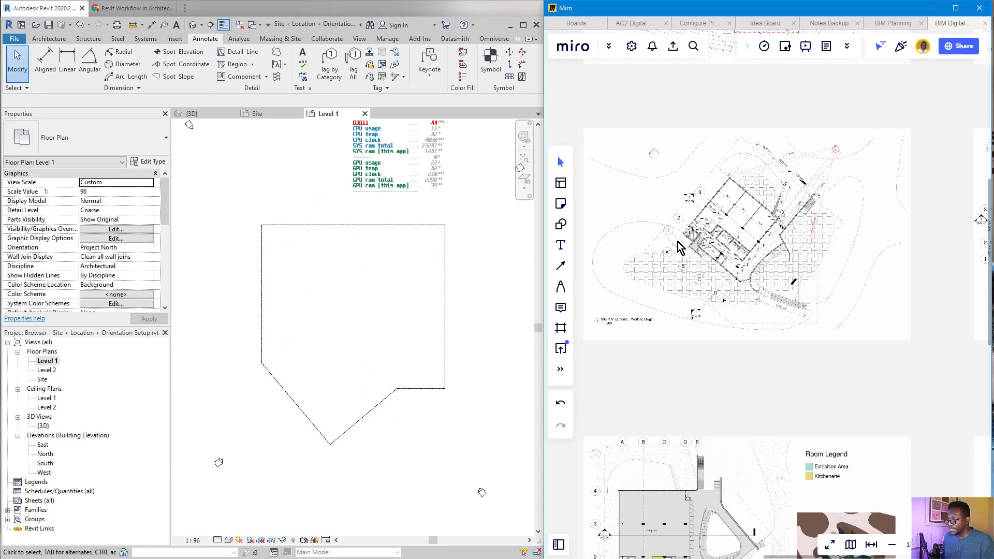
scroll(409, 335, "down", 3)
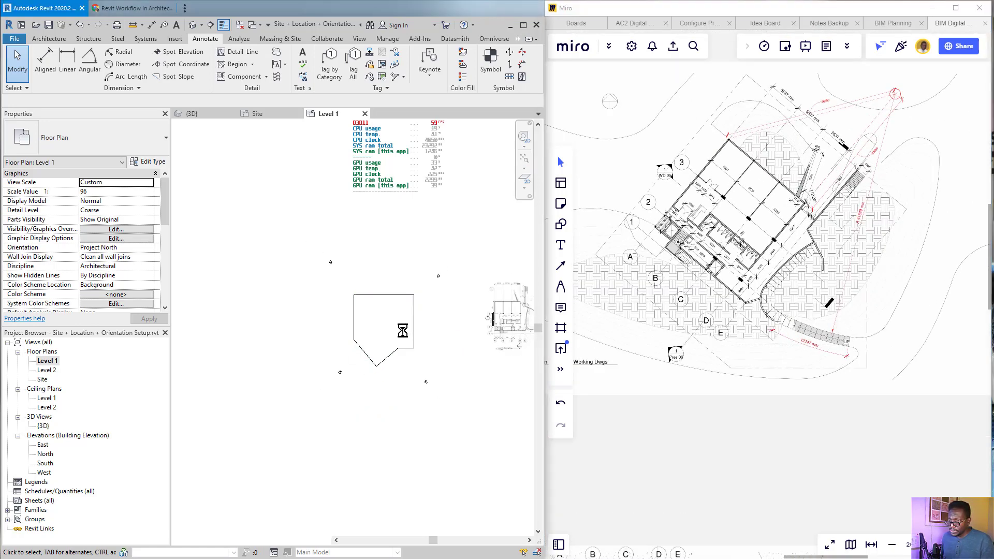
- Examine the scaled floor plans image in the Level 1 view, comparing its position and size with the property outline
scroll(466, 331, "up", 6)
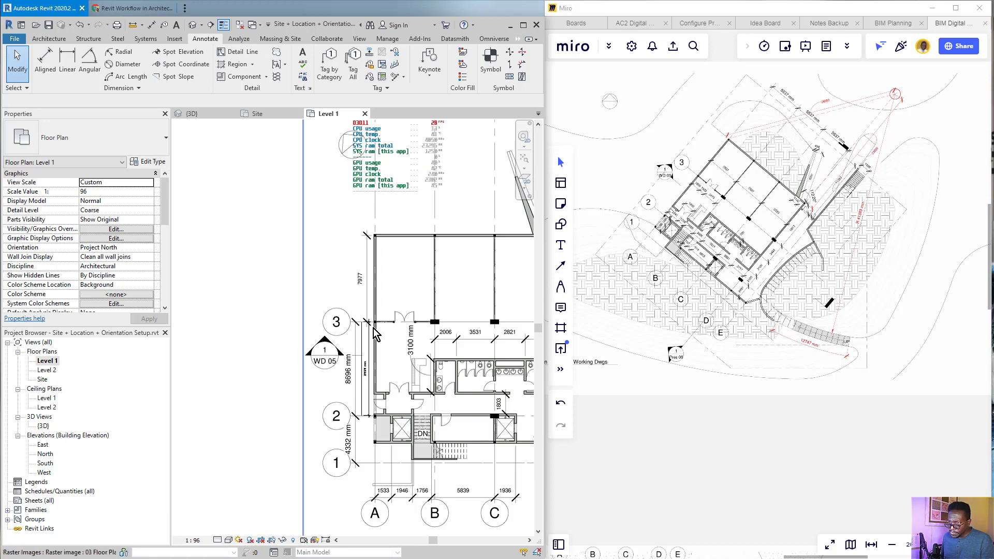
scroll(378, 331, "down", 3)
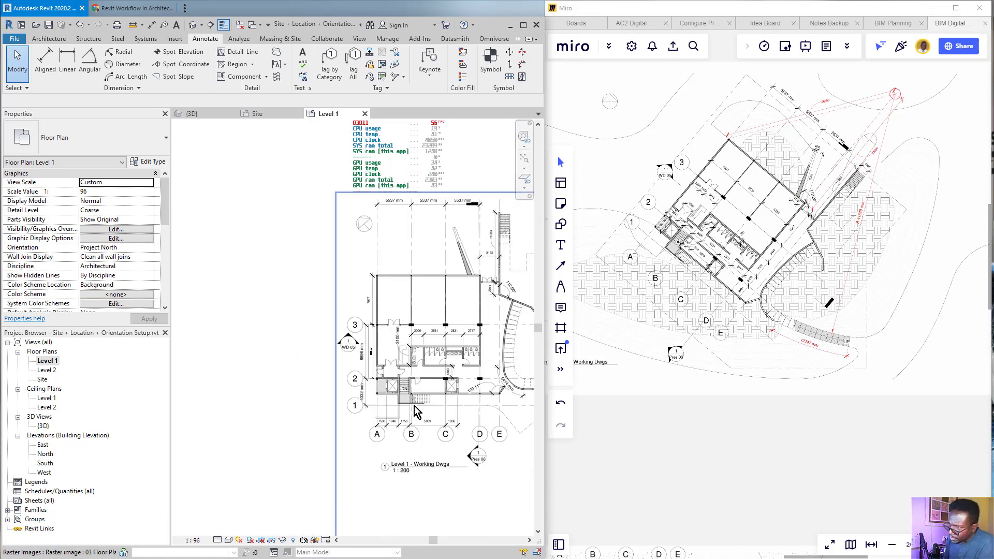
middle_click_drag(449, 362, 393, 346)
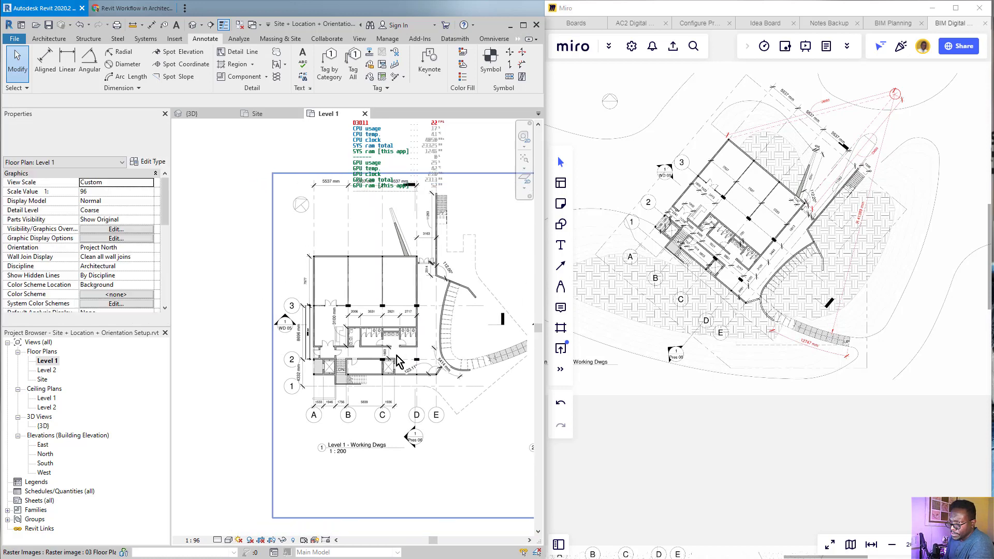
scroll(345, 342, "up", 5)
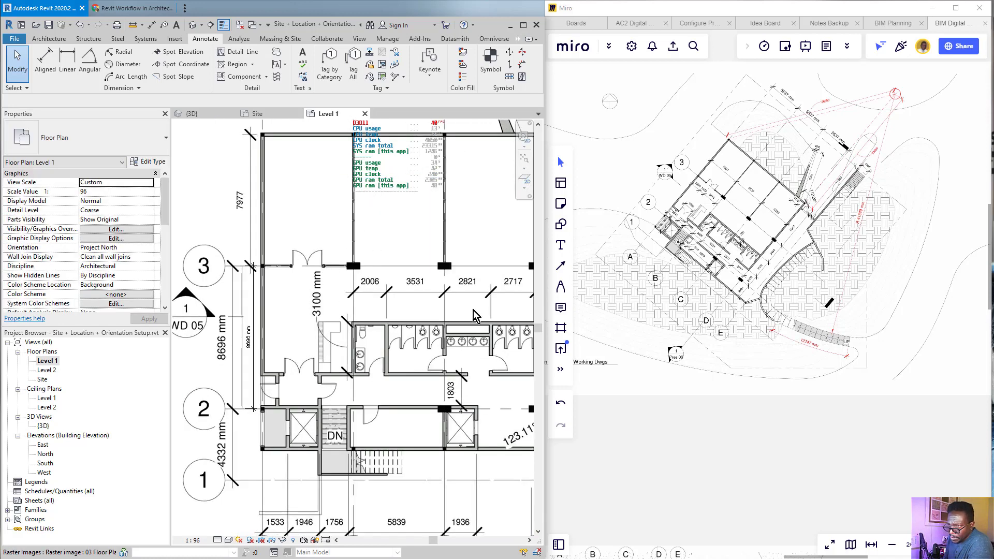
scroll(311, 331, "down", 6)
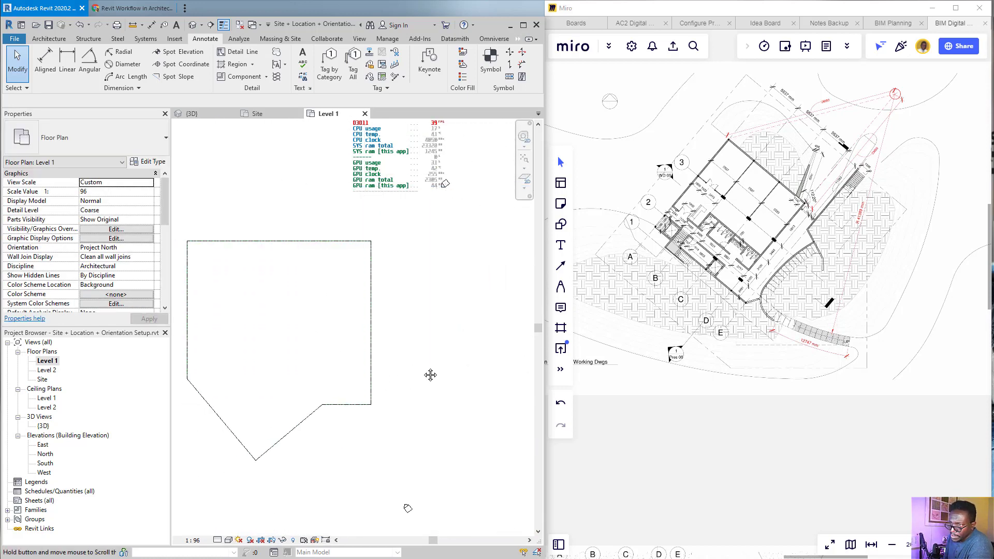
scroll(354, 312, "up", 2)
scroll(355, 312, "down", 2)
middle_click_drag(488, 337, 292, 334)
scroll(293, 339, "up", 3)
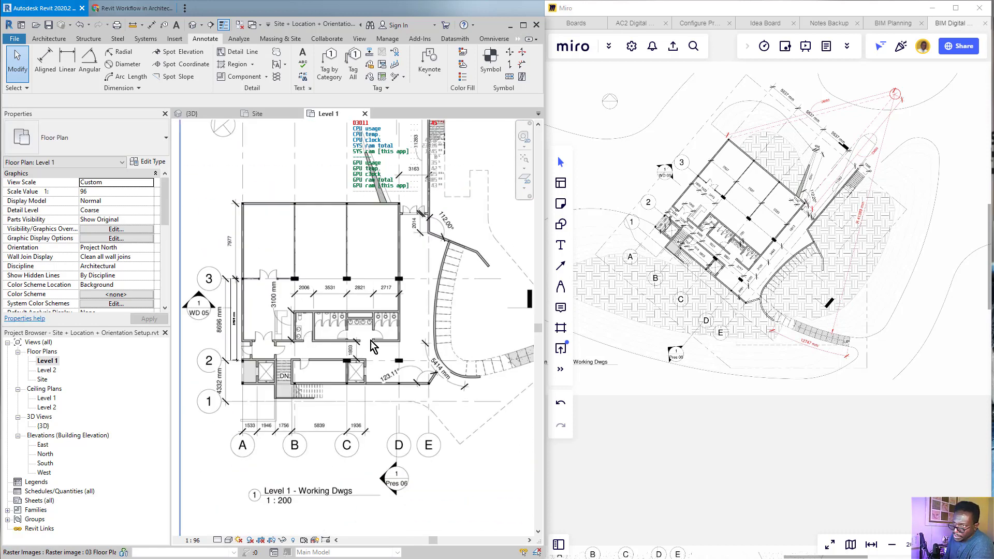
scroll(403, 350, "down", 4)
middle_click_drag(282, 362, 372, 348)
scroll(357, 351, "down", 3)
- Try placing the floor plans image over the property outline and inspect the building's walls around grids 1 to 3
left_click(450, 359)
left_click_drag(312, 343, 345, 353)
scroll(269, 331, "up", 7)
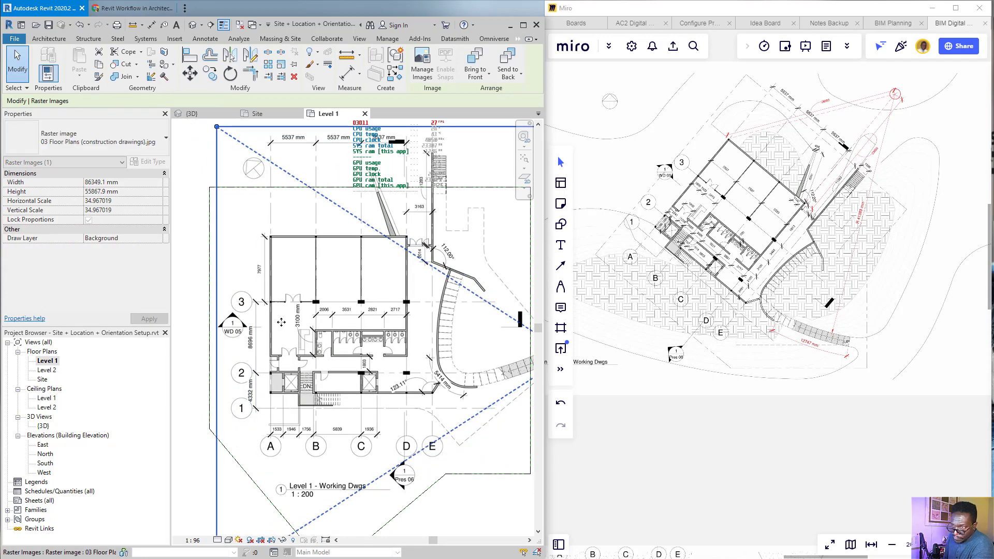
scroll(311, 309, "up", 3)
scroll(311, 308, "up", 2)
scroll(329, 269, "down", 1)
scroll(328, 285, "down", 1)
scroll(323, 267, "up", 1)
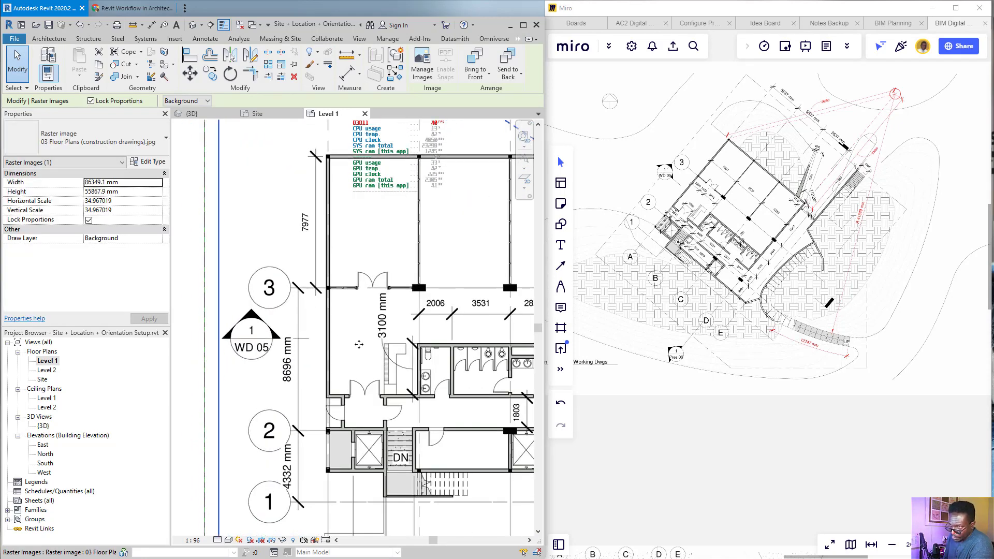
scroll(336, 321, "up", 4)
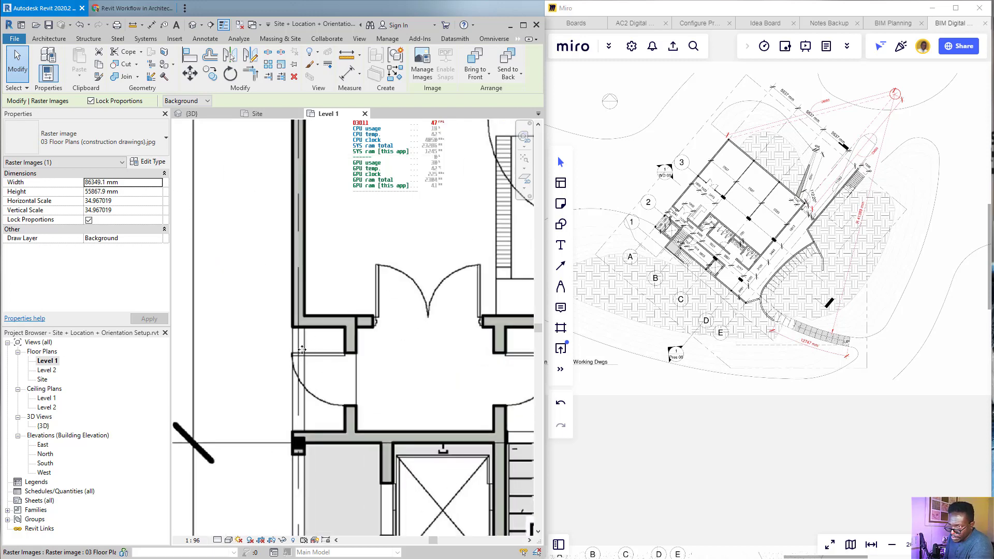
scroll(322, 334, "down", 3)
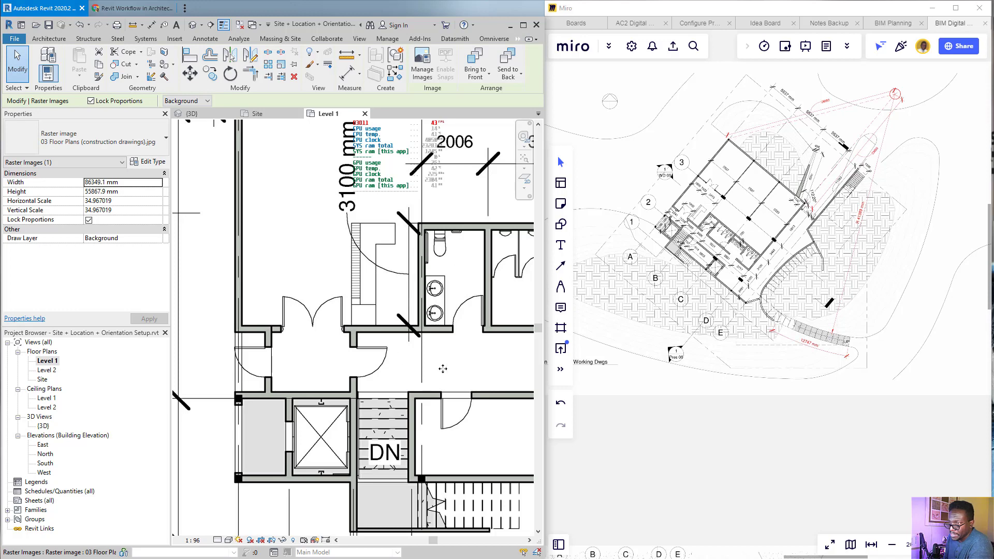
scroll(440, 369, "down", 3)
scroll(220, 357, "down", 4)
- Shift the floor plans image off the property outline and undo its recent moves
left_click_drag(243, 360, 394, 386)
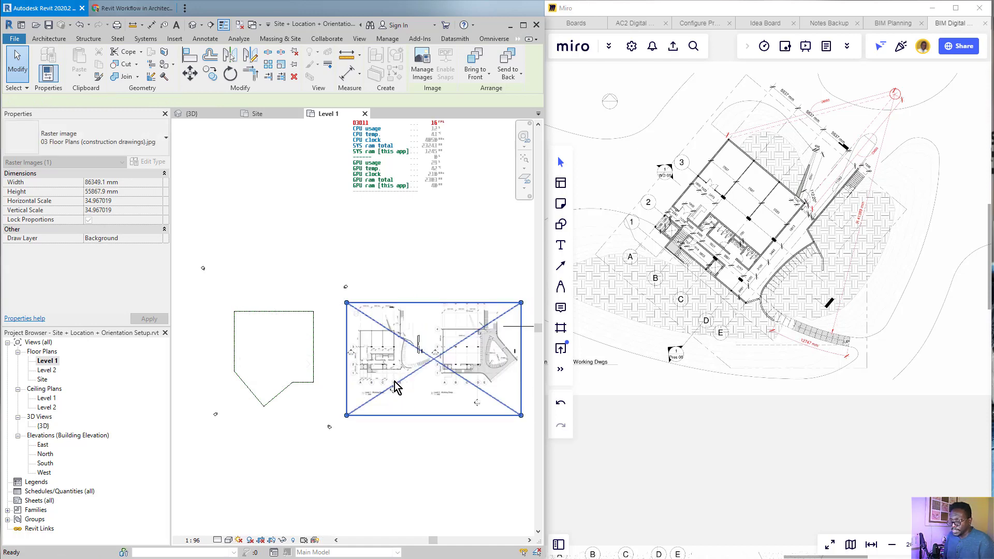
key("ctrl+z")
key("ctrl+z")
key("ctrl+z")
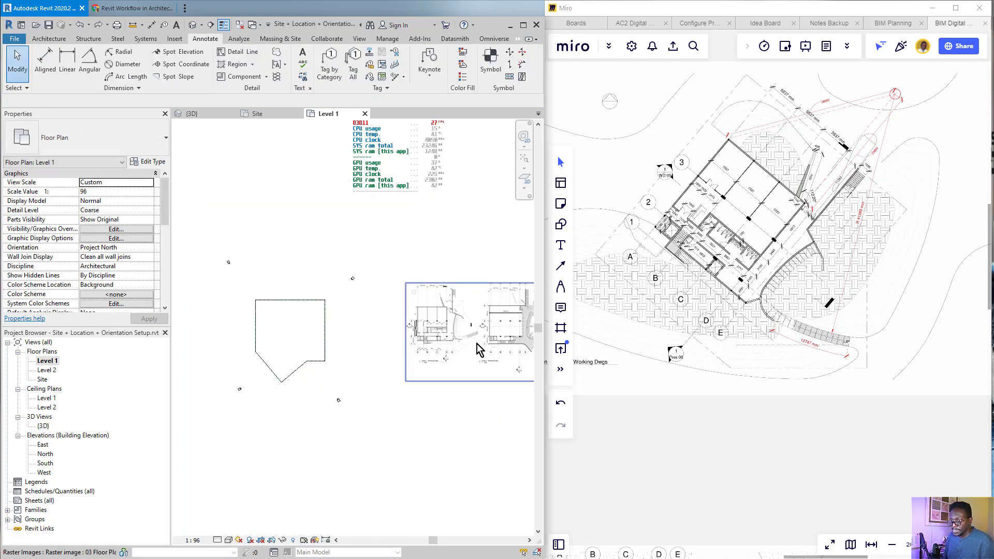
- Examine the Level 1 working drawing's grids A to E and 1 to 3, comparing the plan with the empty property outline
scroll(466, 347, "up", 5)
scroll(426, 298, "up", 3)
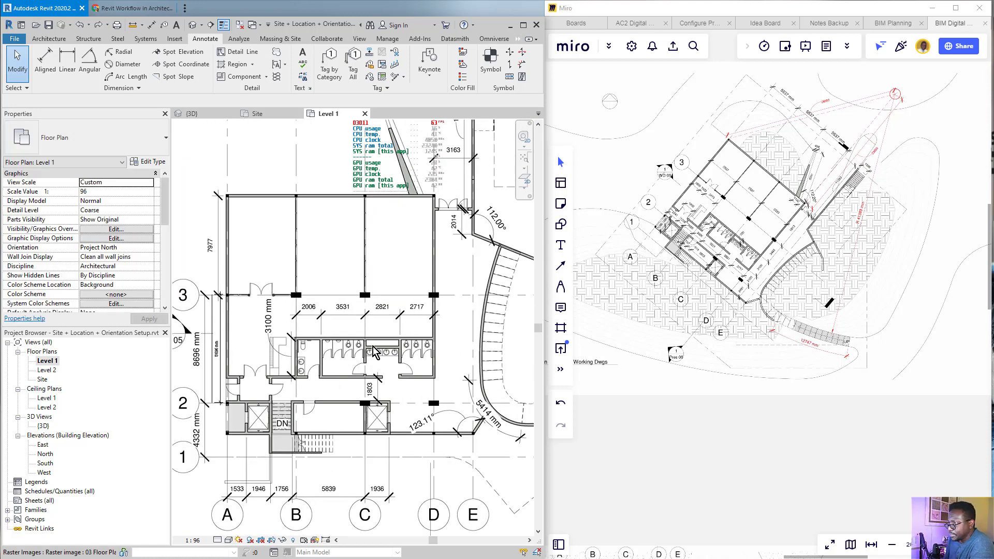
scroll(409, 344, "down", 5)
middle_click_drag(300, 355, 434, 366)
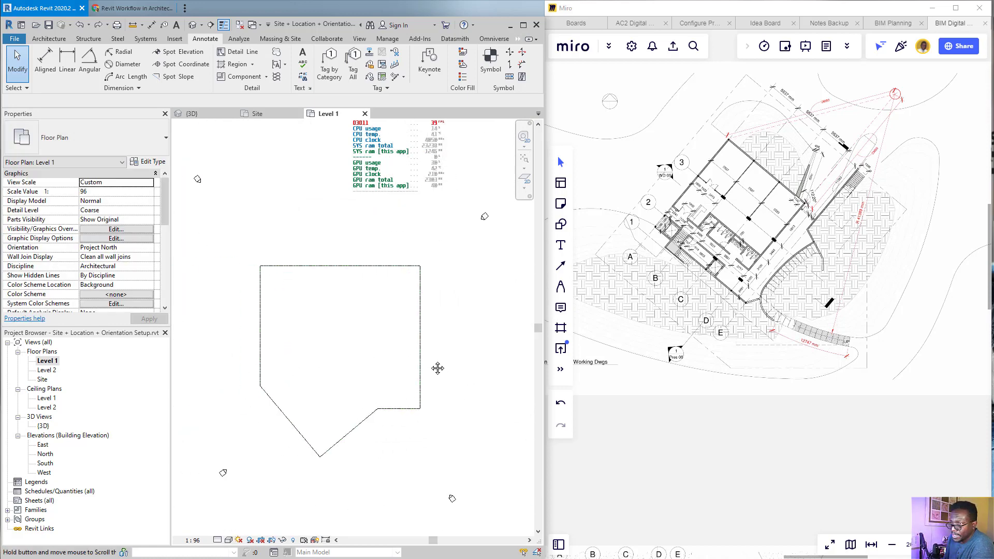
scroll(319, 369, "up", 3)
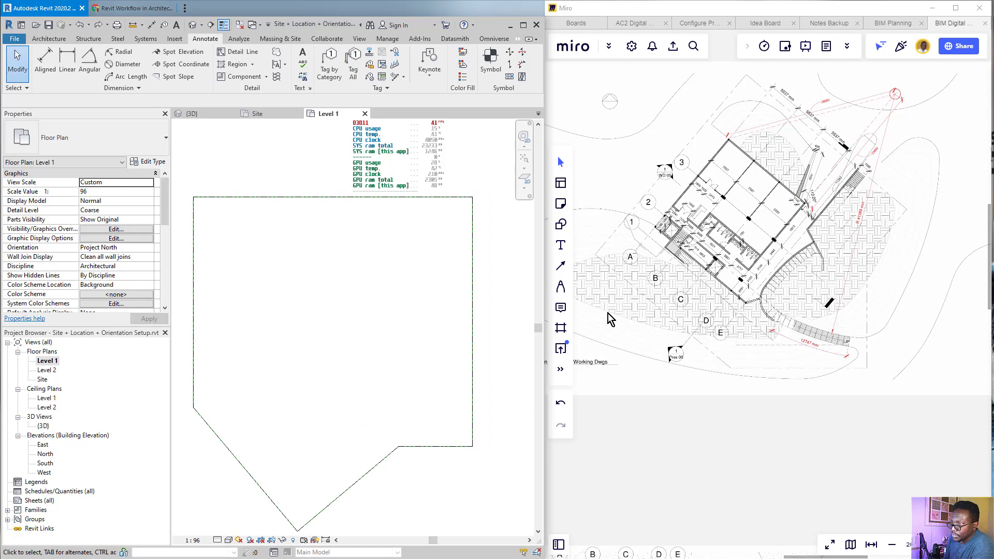
scroll(394, 325, "down", 2)
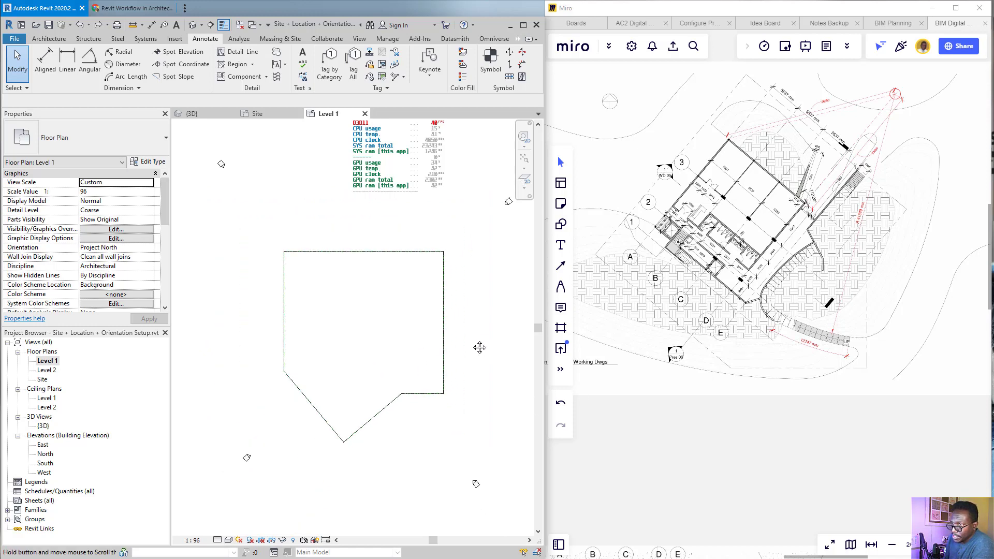
middle_click_drag(486, 347, 250, 335)
scroll(498, 289, "up", 3)
middle_click_drag(459, 297, 401, 302)
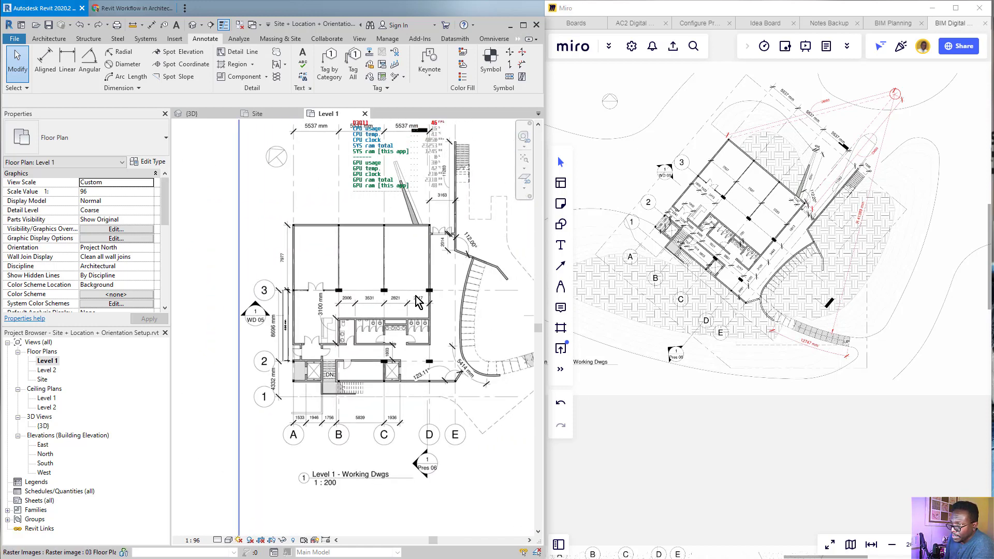
scroll(440, 344, "down", 3)
middle_click_drag(290, 355, 405, 333)
middle_click_drag(334, 339, 414, 335)
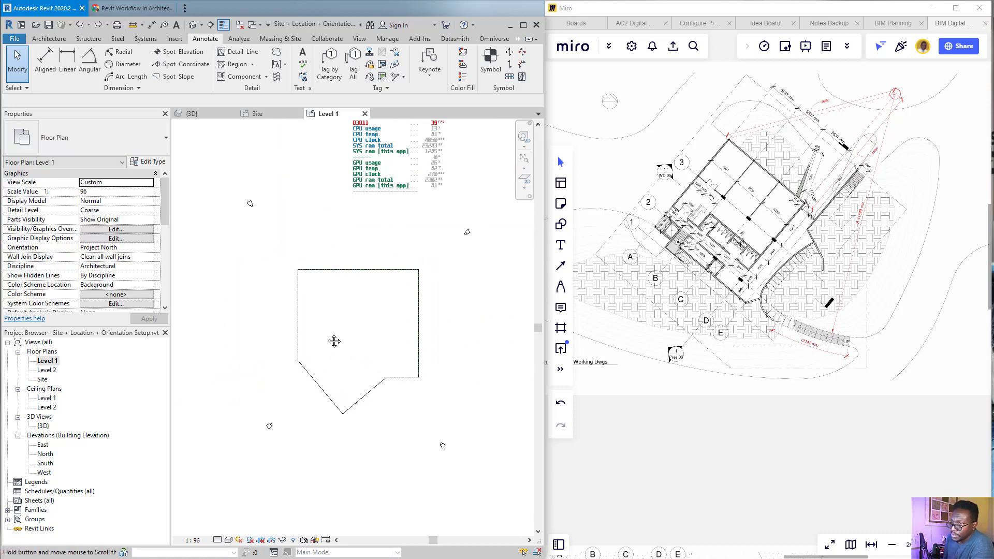
scroll(362, 342, "up", 2)
- Switch to the Miro board and examine the Level 1 and Level 2 working drawings beside the site plan
scroll(707, 311, "down", 3)
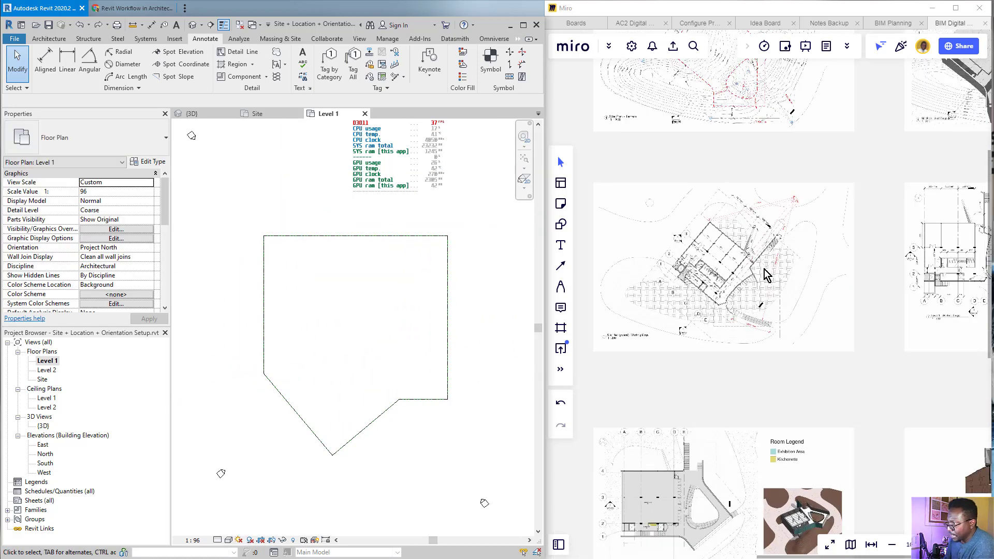
middle_click_drag(825, 266, 666, 284)
middle_click_drag(858, 283, 760, 300)
scroll(755, 295, "up", 5)
middle_click_drag(670, 291, 798, 296)
scroll(780, 299, "down", 1)
scroll(783, 305, "down", 2)
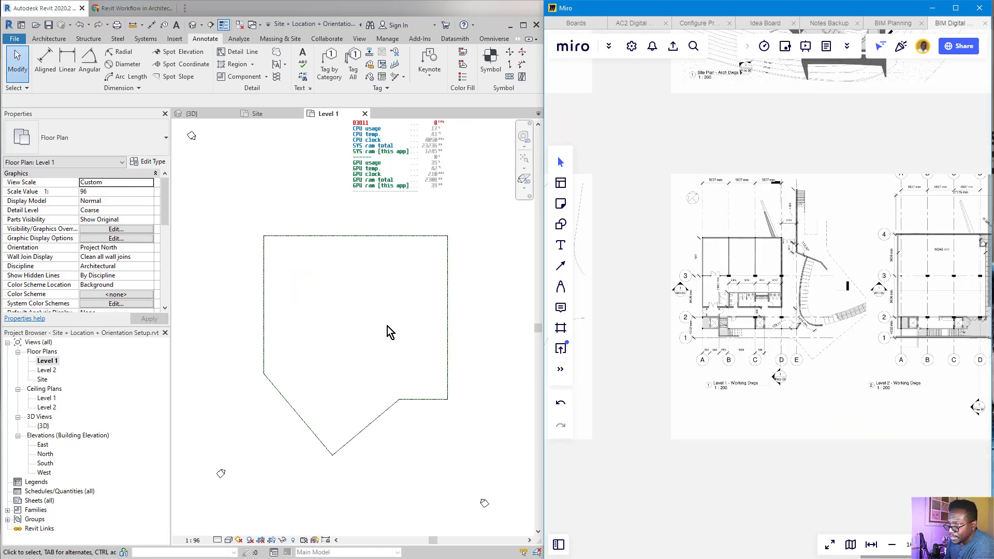
- Switch to Revit, open the East elevation view and frame the Level 1 and Level 2 heads
left_click(223, 340)
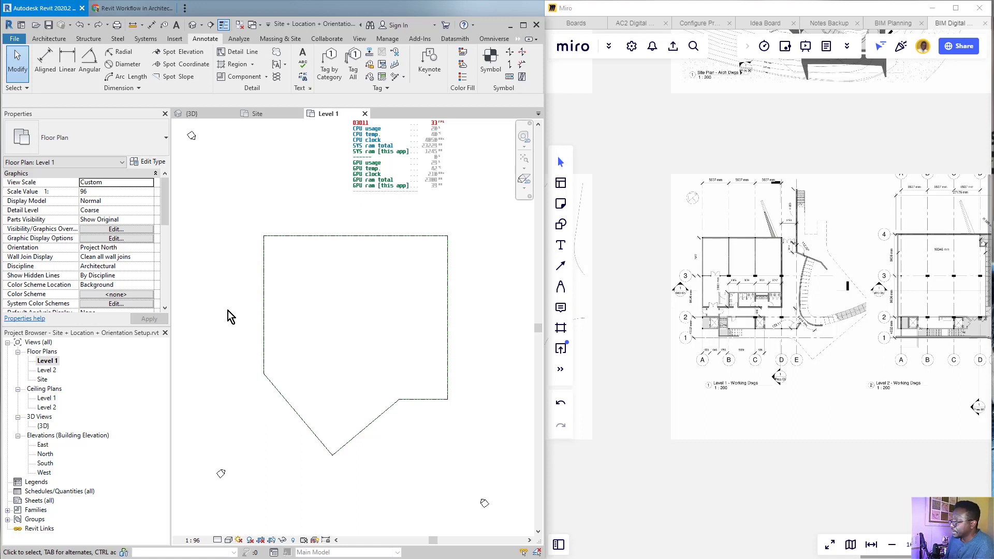
left_click(42, 445)
double_click(43, 445)
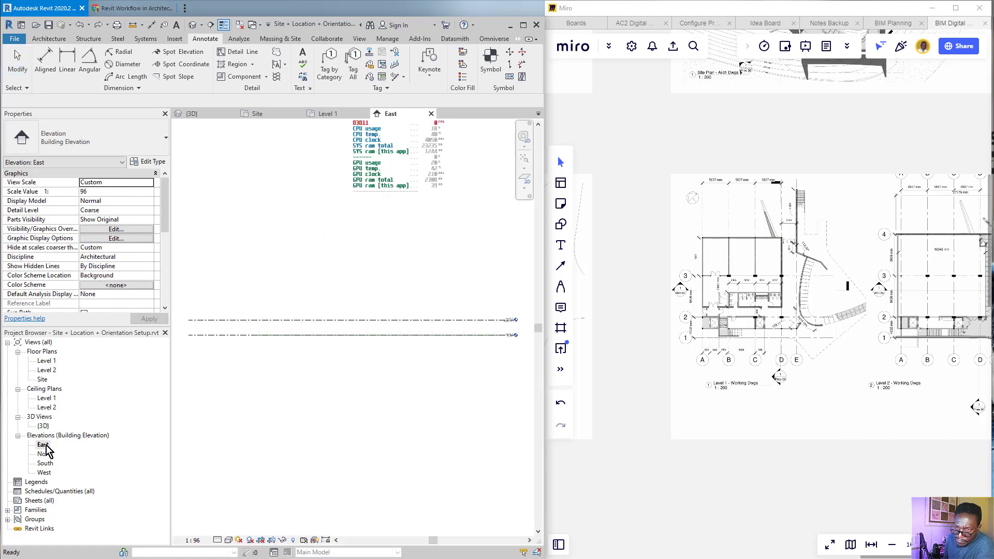
scroll(488, 337, "up", 5)
middle_click_drag(501, 324, 293, 346)
scroll(344, 318, "up", 3)
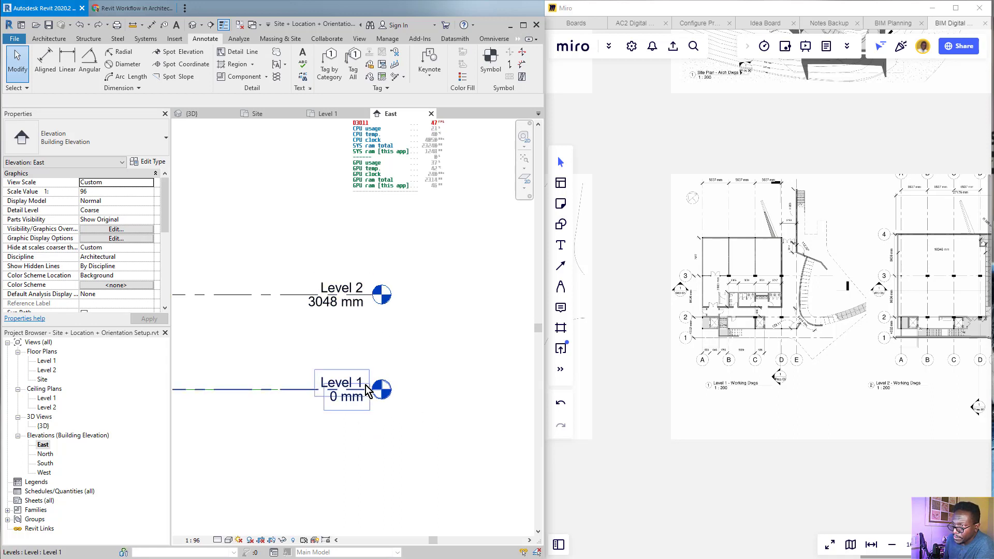
scroll(310, 384, "down", 3)
scroll(398, 329, "down", 2)
scroll(373, 336, "up", 4)
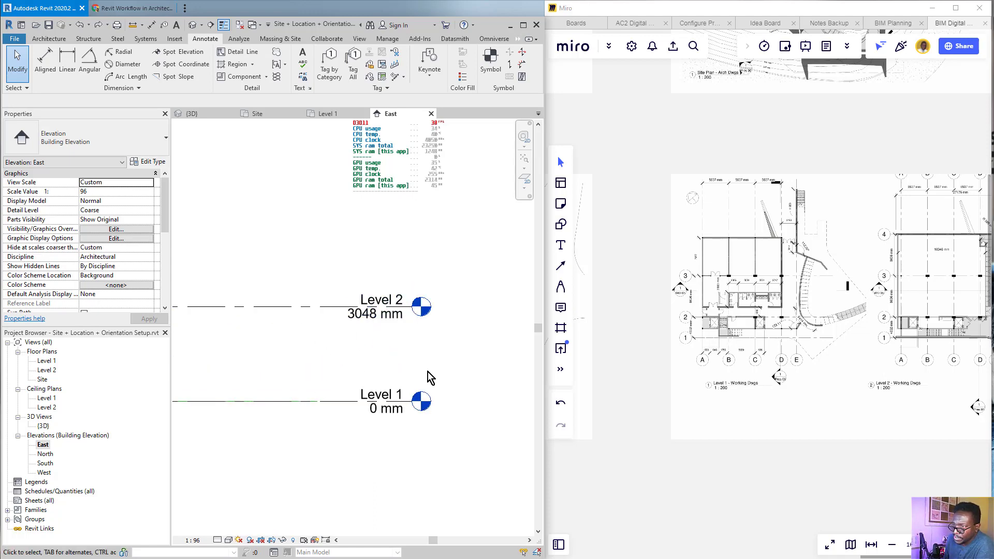
- Switch to the Miro board and read the ground, upper floor and roof level heights on the section drawing
scroll(790, 289, "down", 6)
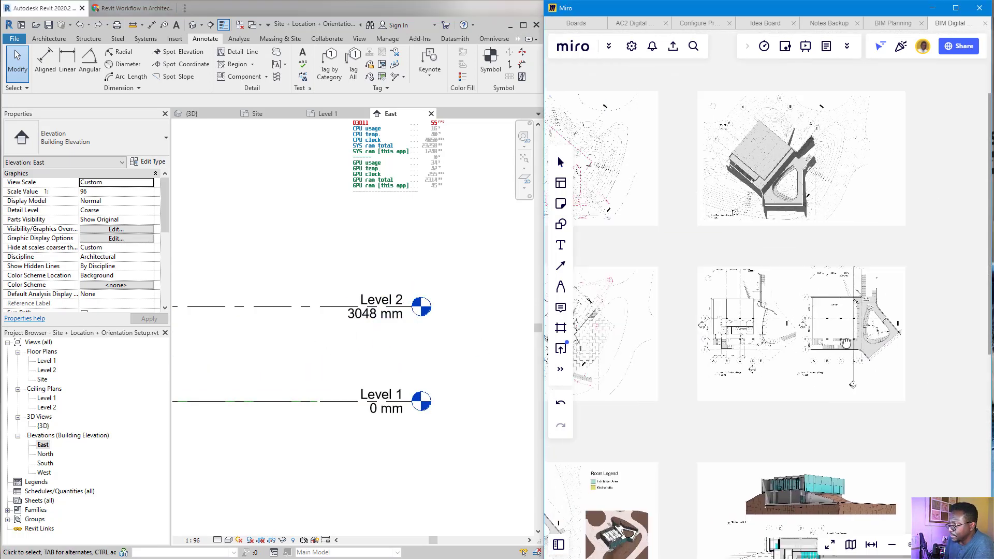
middle_click_drag(854, 260, 652, 198)
scroll(695, 342, "up", 8)
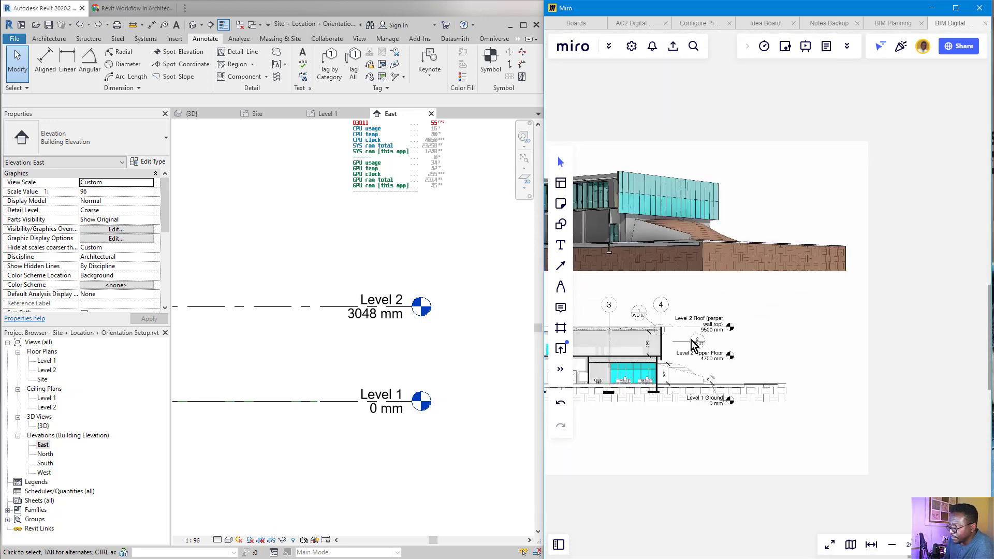
scroll(697, 399, "up", 5)
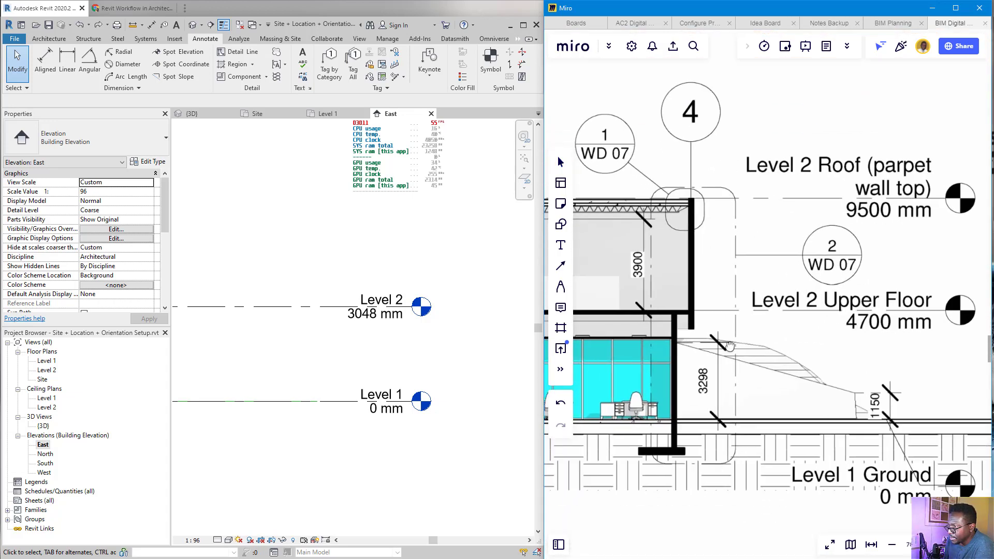
scroll(703, 387, "up", 2)
scroll(793, 395, "down", 3)
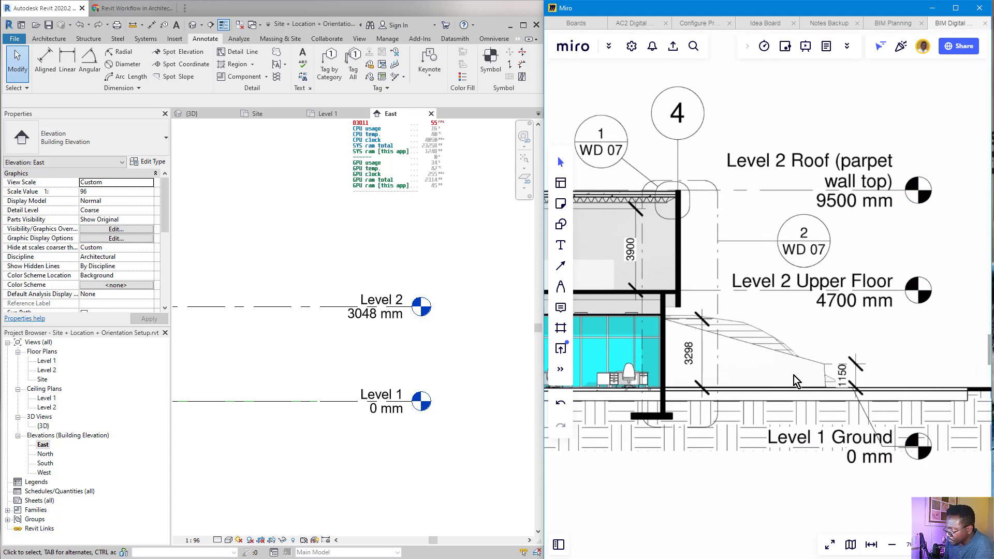
left_click_drag(794, 379, 752, 358)
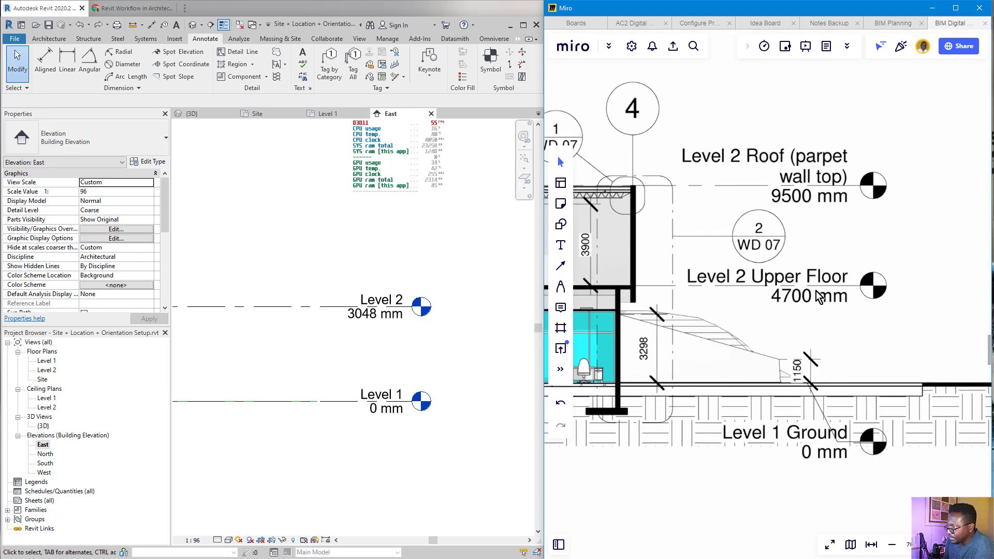
- Switch to Revit and set the elevation of Level 2 to 4700 mm in the East elevation
left_click(371, 325)
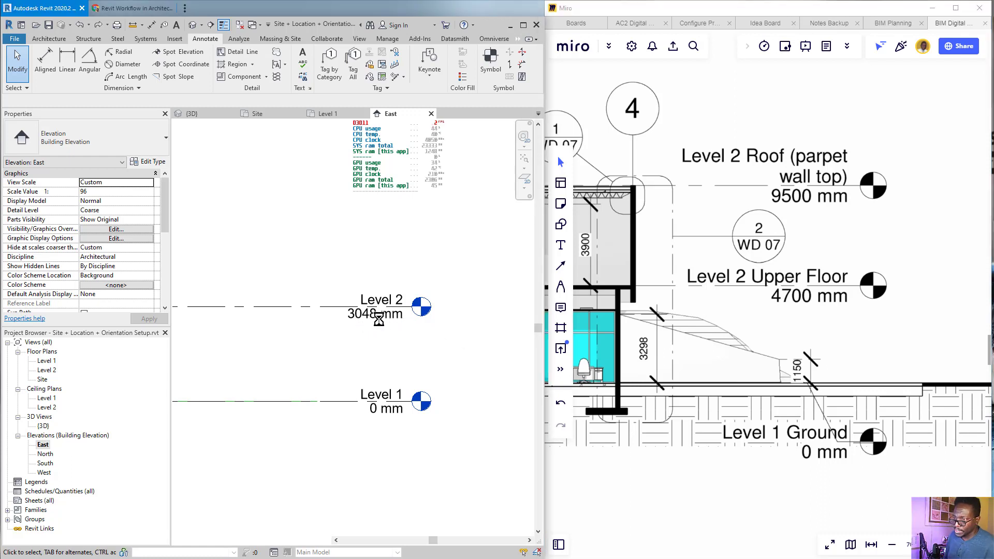
scroll(379, 319, "up", 2)
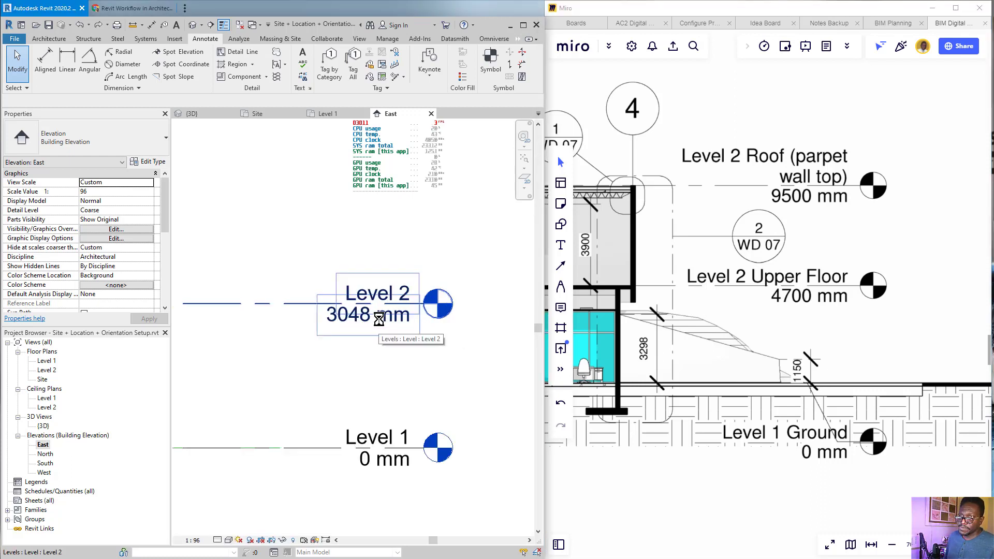
left_click(379, 320)
left_click(364, 320)
type("4700")
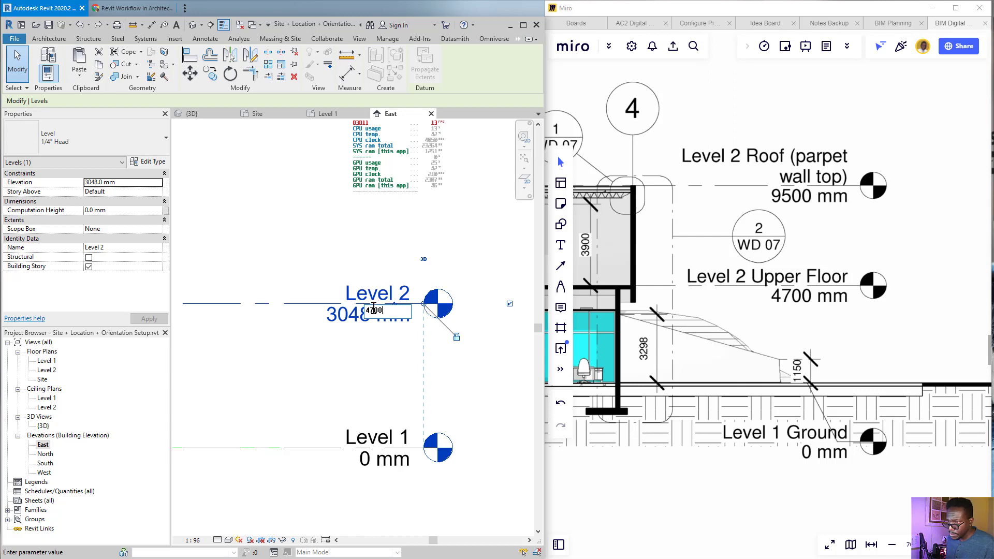
key("Return")
scroll(342, 337, "down", 3)
scroll(332, 305, "down", 1)
middle_click_drag(333, 304, 378, 305)
scroll(377, 298, "up", 2)
left_click(383, 266)
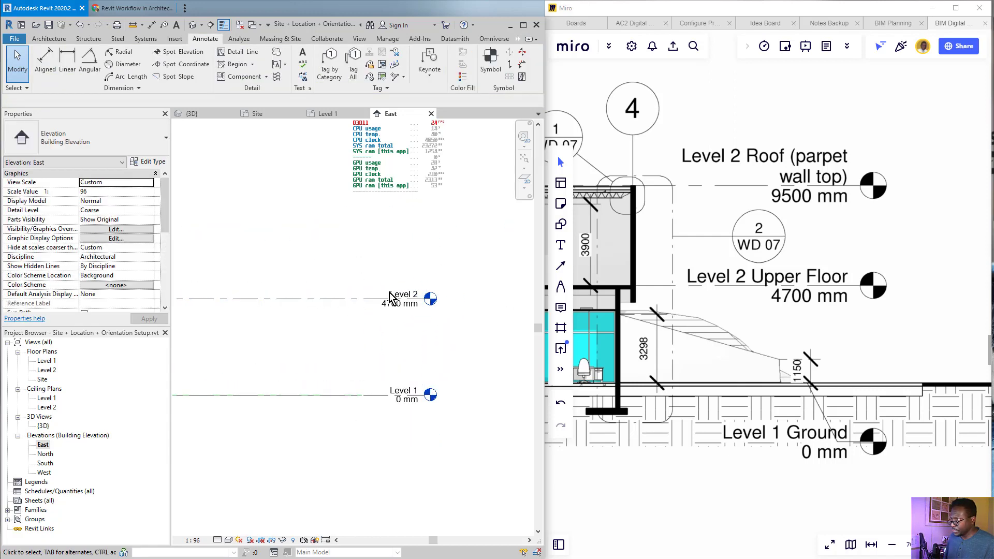
- Make free space above Level 2 in the East elevation for a roof level and bring up the architectural modelling tools
scroll(799, 182, "up", 1)
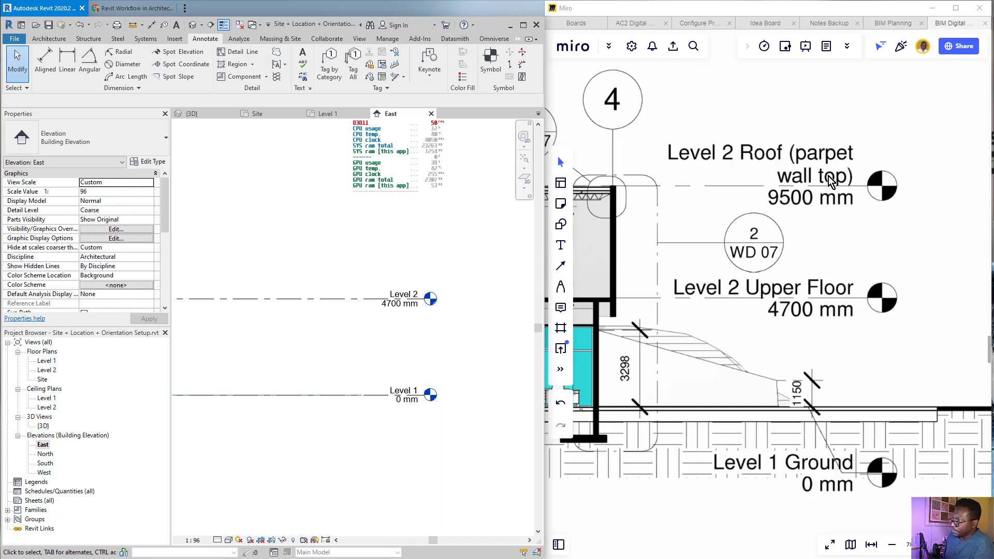
scroll(477, 309, "down", 3)
middle_click_drag(344, 255, 290, 262)
scroll(360, 298, "up", 3)
middle_click_drag(374, 275, 383, 310)
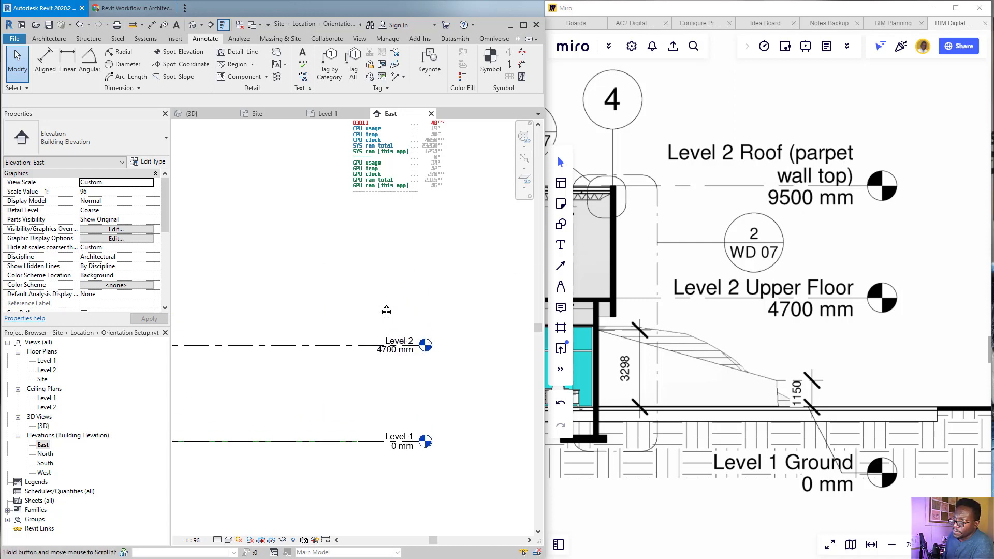
left_click(41, 40)
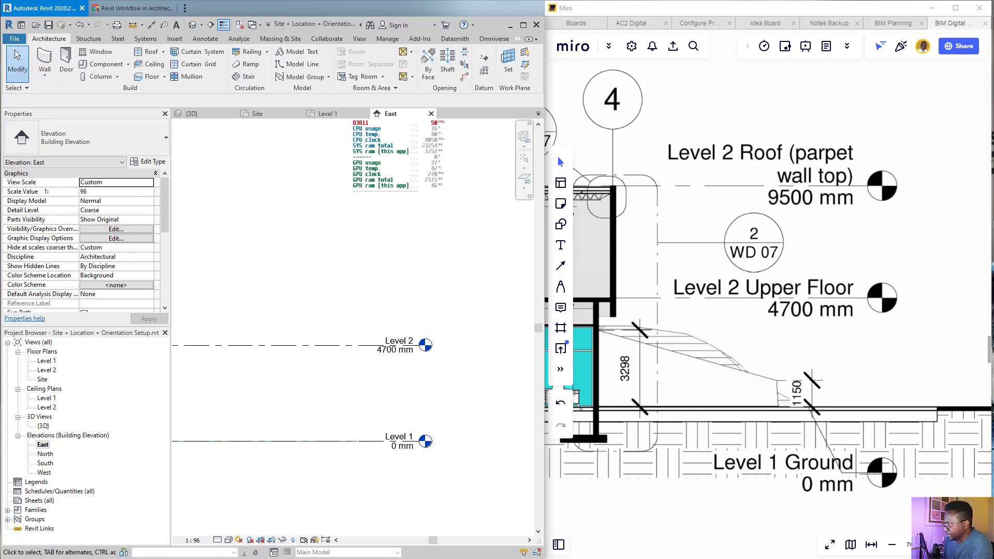
mouse_move(253, 257)
left_mouse_down()
mouse_move(67, 77)
mouse_move(58, 50)
left_mouse_up()
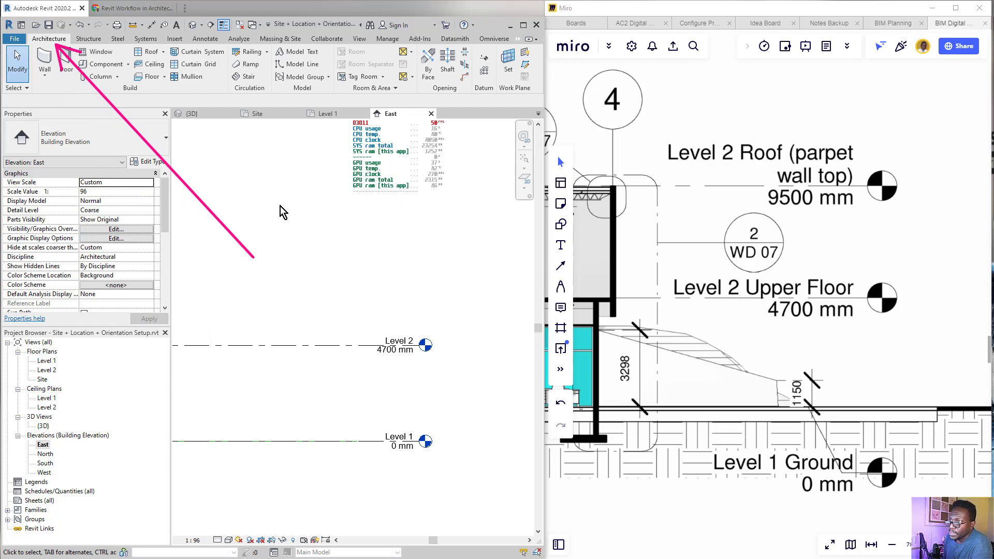
left_click_drag(291, 268, 480, 59)
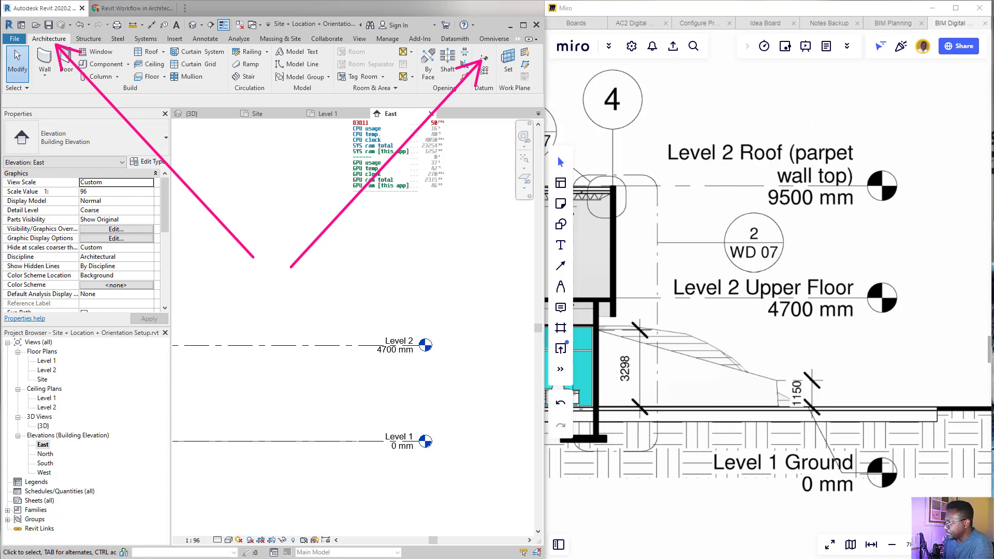
key("Escape")
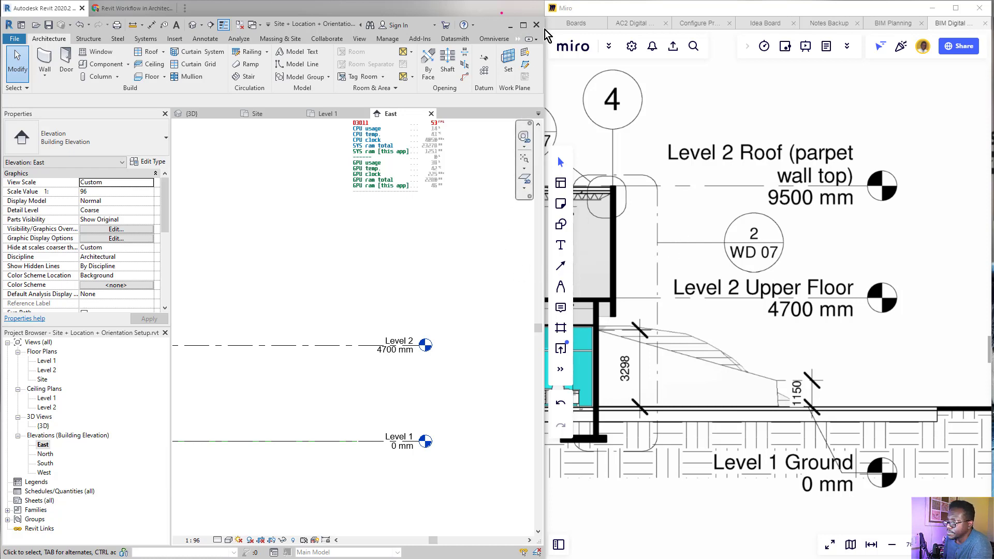
left_click_drag(544, 46, 987, 67)
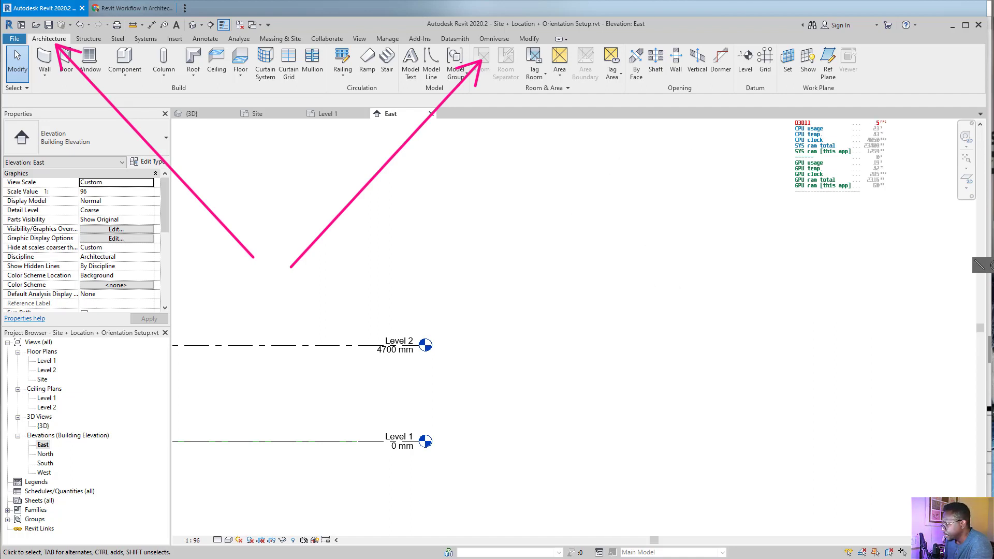
key("Escape")
mouse_move(591, 221)
left_mouse_down()
mouse_move(754, 71)
mouse_move(740, 67)
left_mouse_up()
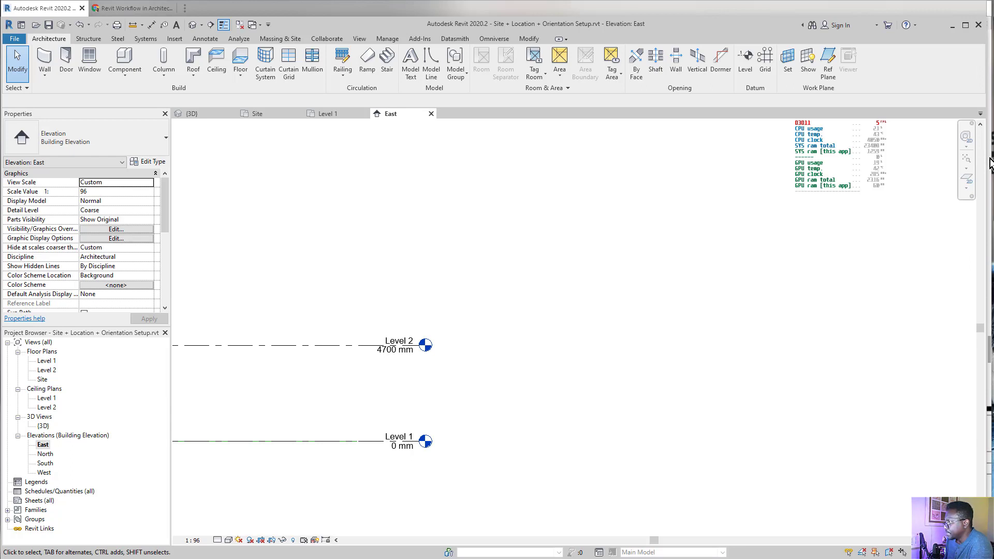
left_click_drag(986, 50, 544, 63)
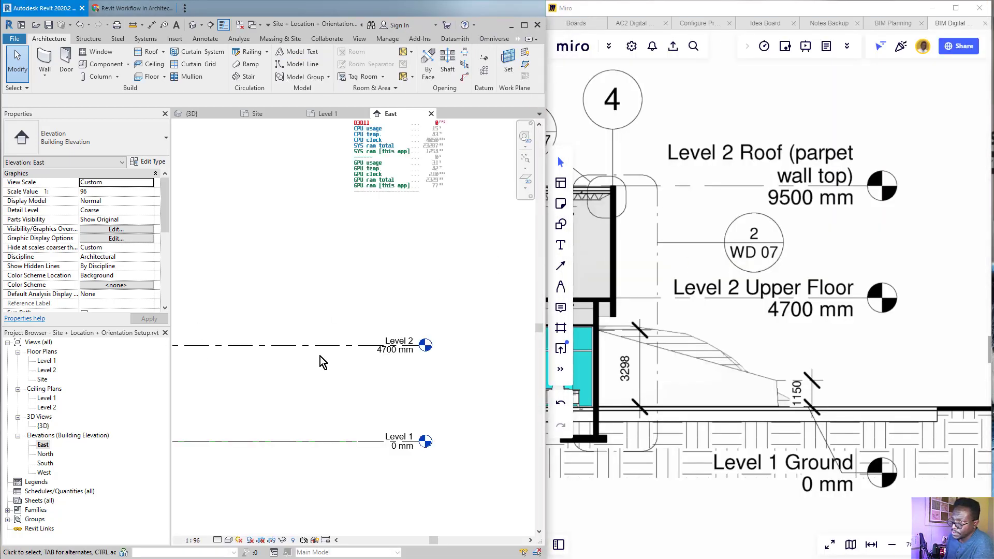
scroll(318, 357, "up", 2)
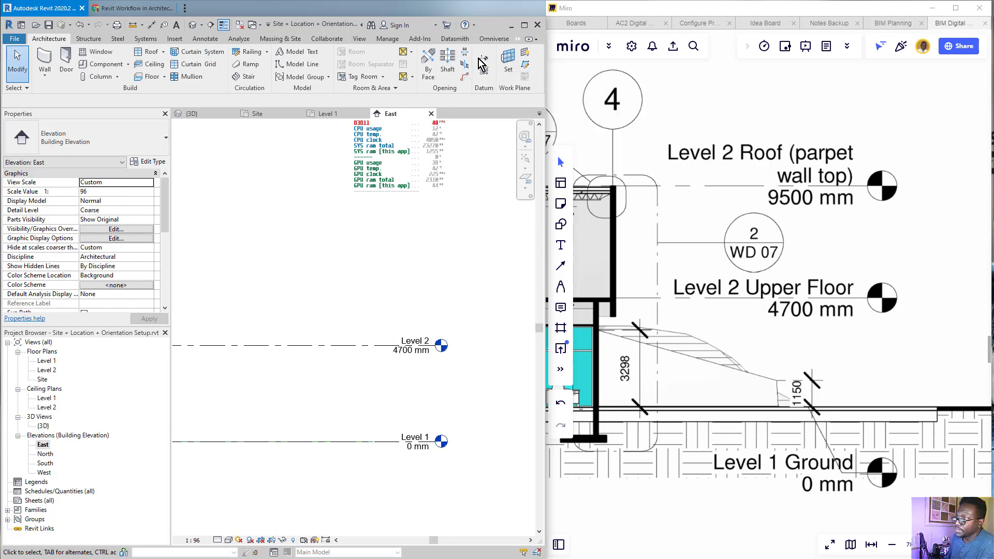
- Draw a short trial level above Level 2 at about 9800 mm in the East elevation and delete it
key("l")
key("l")
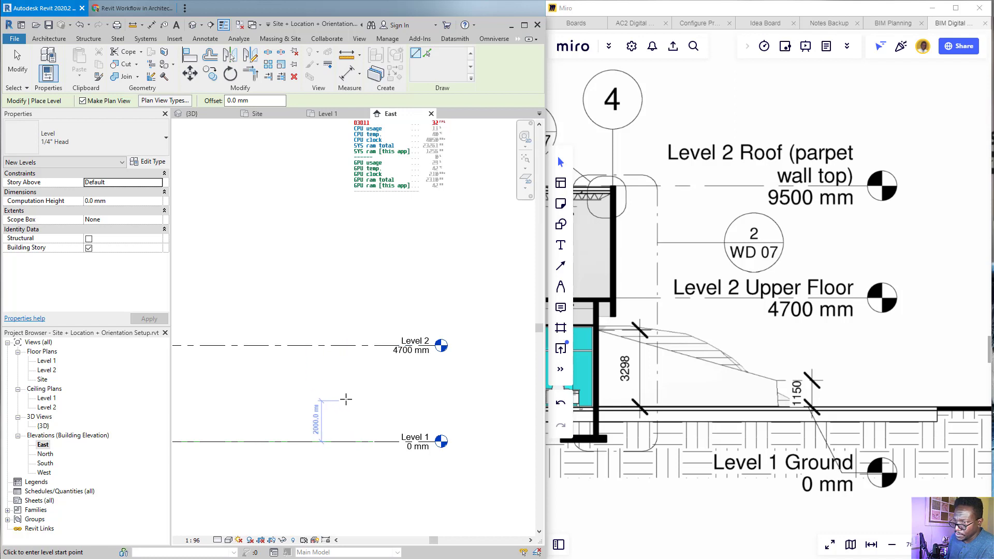
left_click(354, 242)
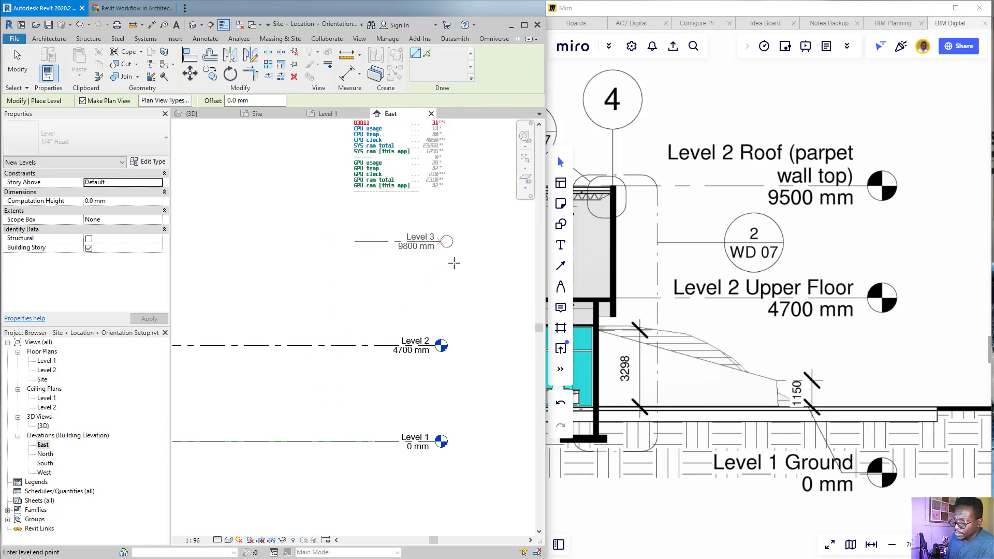
left_click(485, 241)
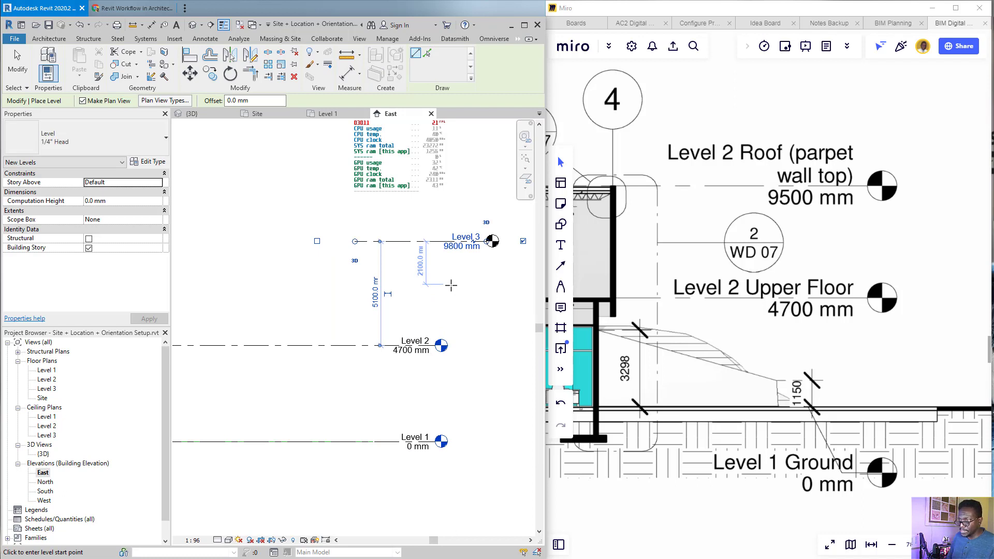
key("Escape")
key("Escape")
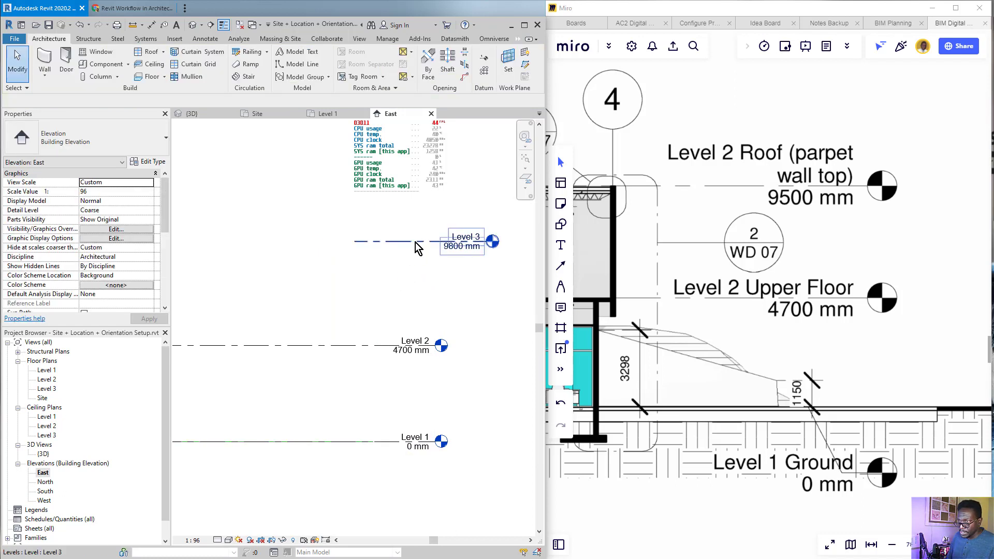
left_click(417, 244)
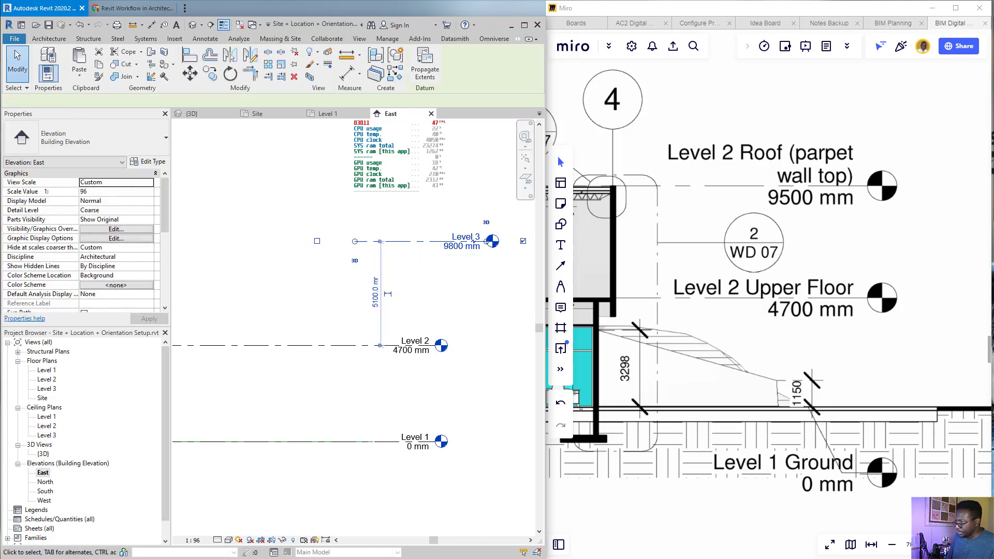
key("Delete")
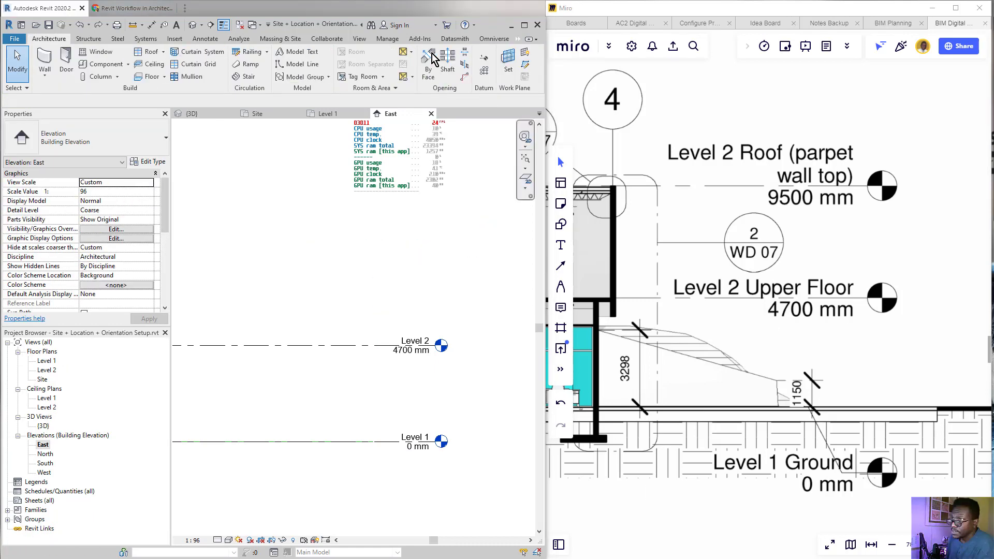
- Draw a new level above Level 2 at an elevation of about 9100 mm in the East elevation
left_click(484, 57)
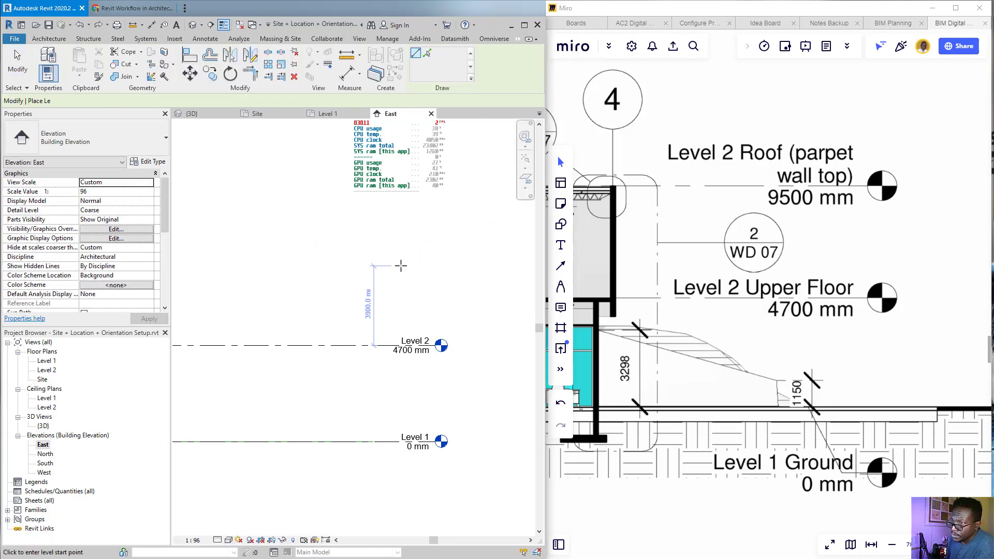
left_click(465, 255)
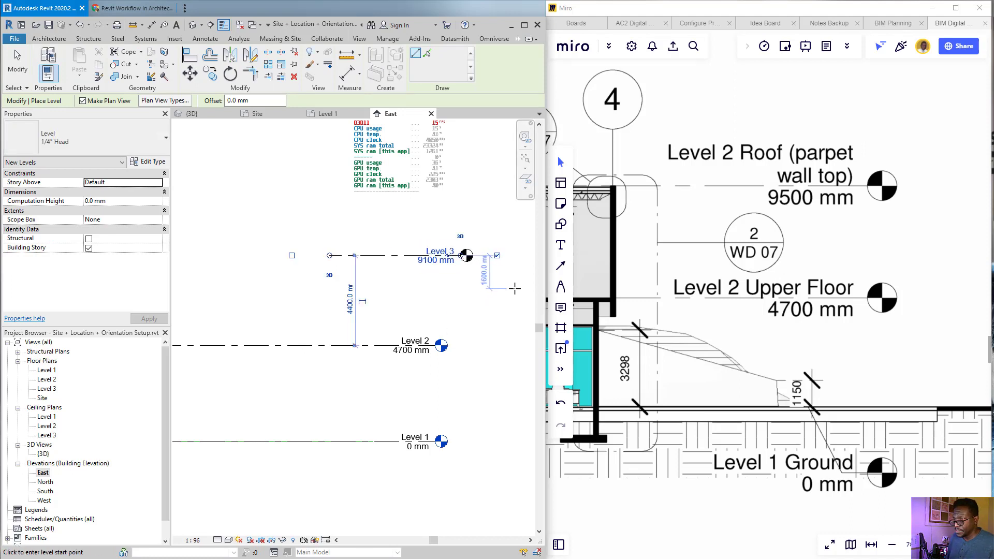
key("Escape")
key("Escape")
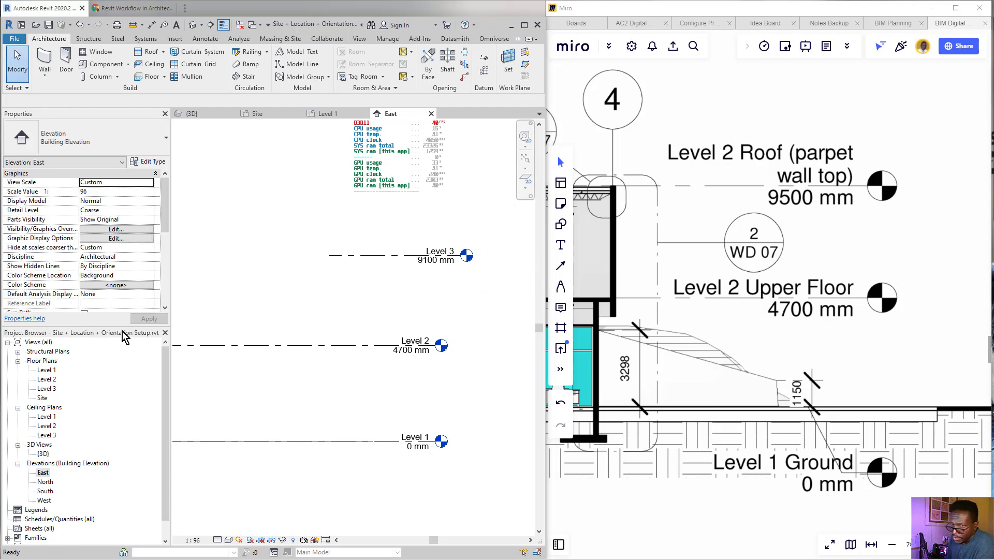
left_click_drag(314, 397, 62, 391)
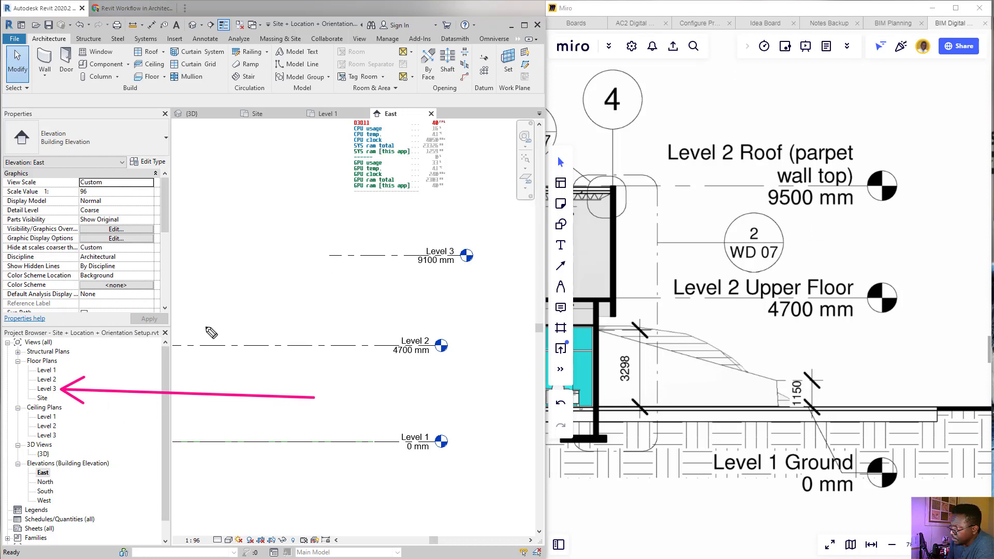
mouse_move(313, 398)
left_mouse_down()
mouse_move(422, 279)
mouse_move(481, 255)
mouse_move(454, 277)
left_mouse_up()
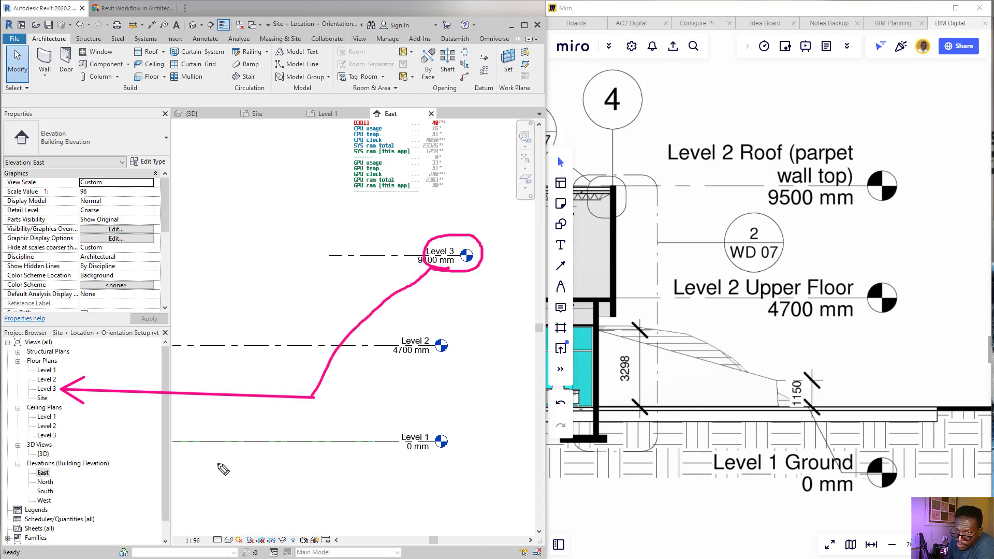
mouse_move(221, 462)
left_mouse_down()
mouse_move(63, 436)
mouse_move(76, 424)
left_mouse_up()
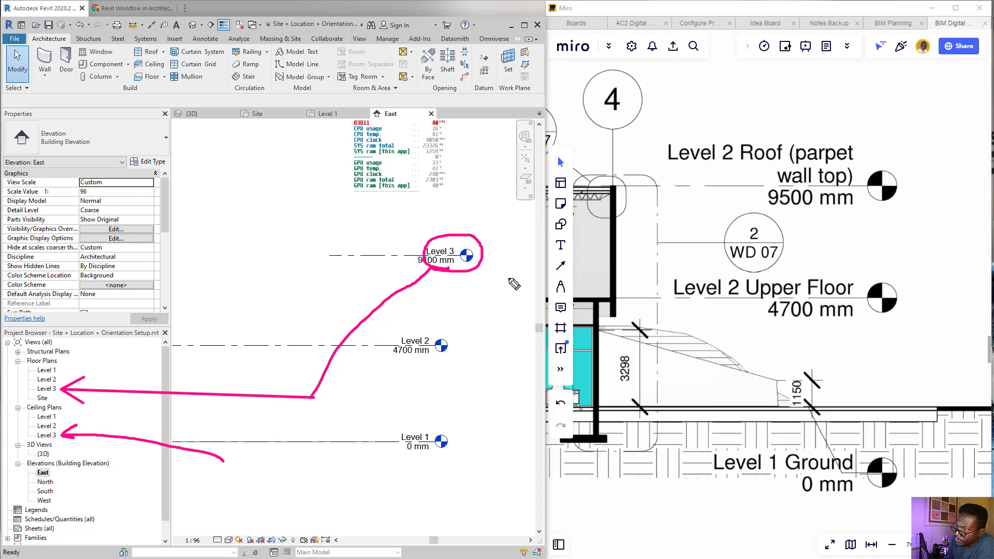
mouse_move(510, 350)
left_mouse_down()
mouse_move(481, 264)
mouse_move(488, 270)
left_mouse_up()
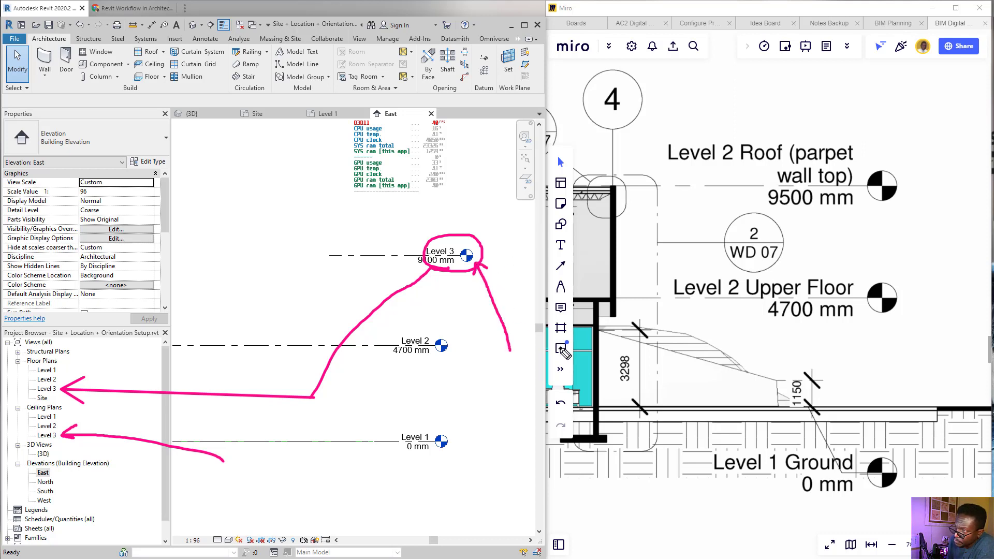
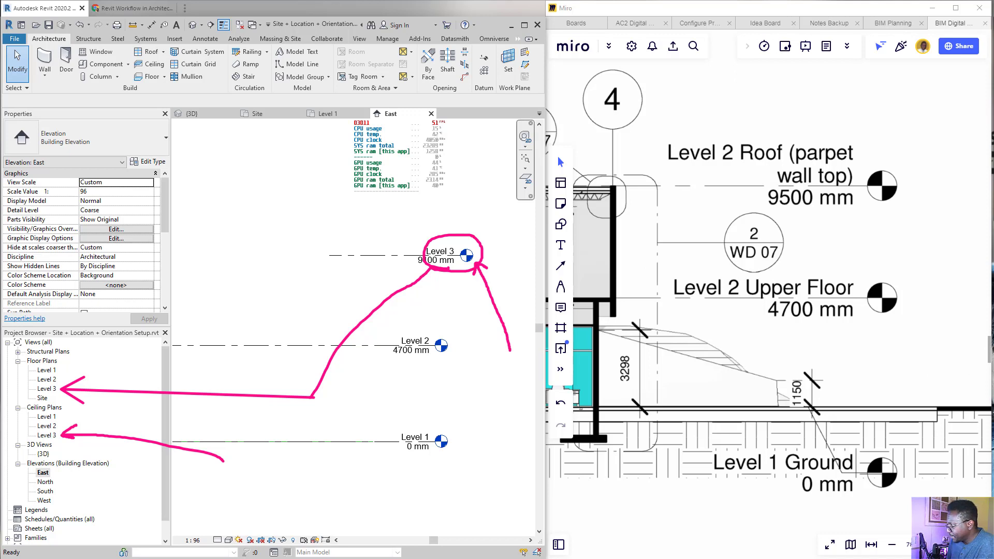
key("Escape")
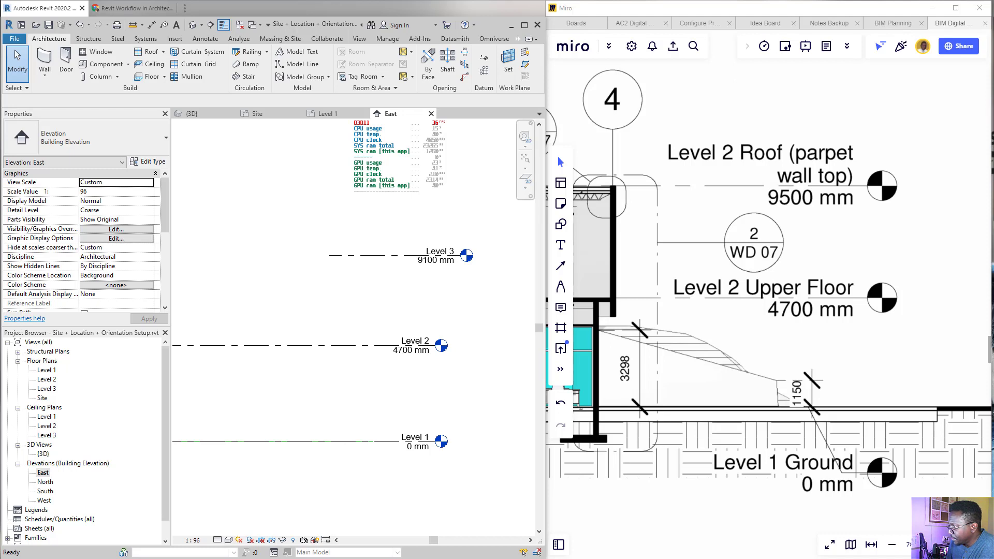
mouse_move(436, 438)
left_mouse_down()
mouse_move(310, 415)
mouse_move(215, 411)
left_mouse_up()
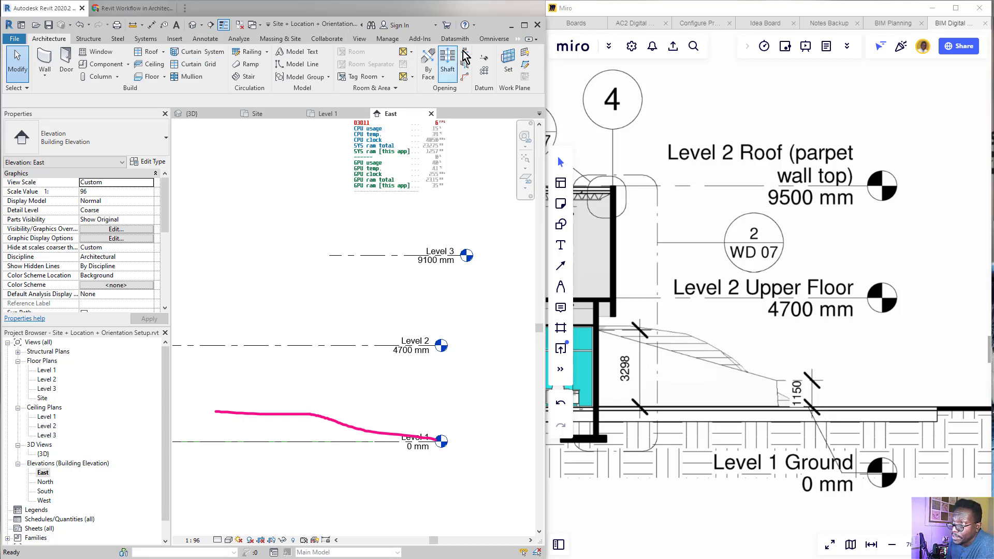
- Draw a new level between Level 1 and Level 2 at an elevation of about 1300 mm
left_click(484, 57)
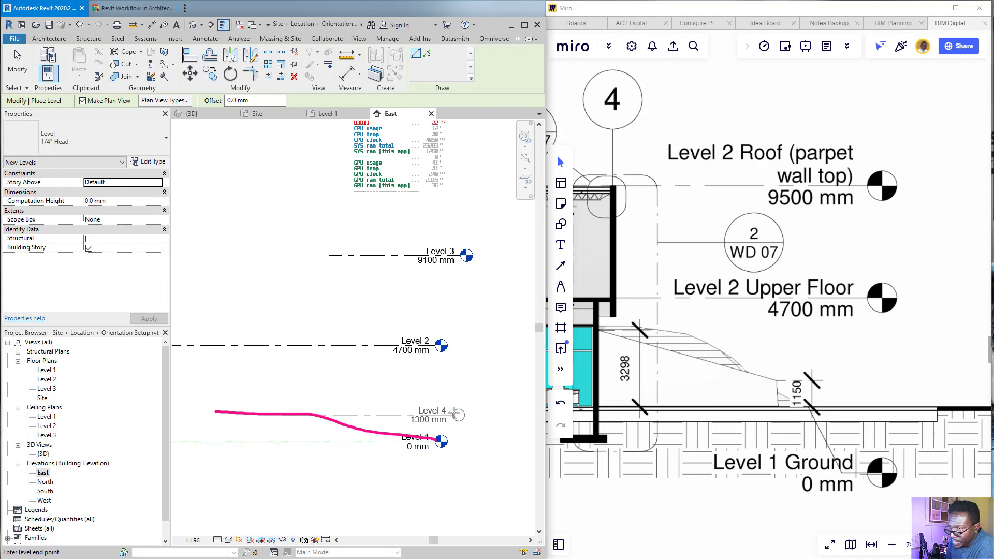
left_click(440, 414)
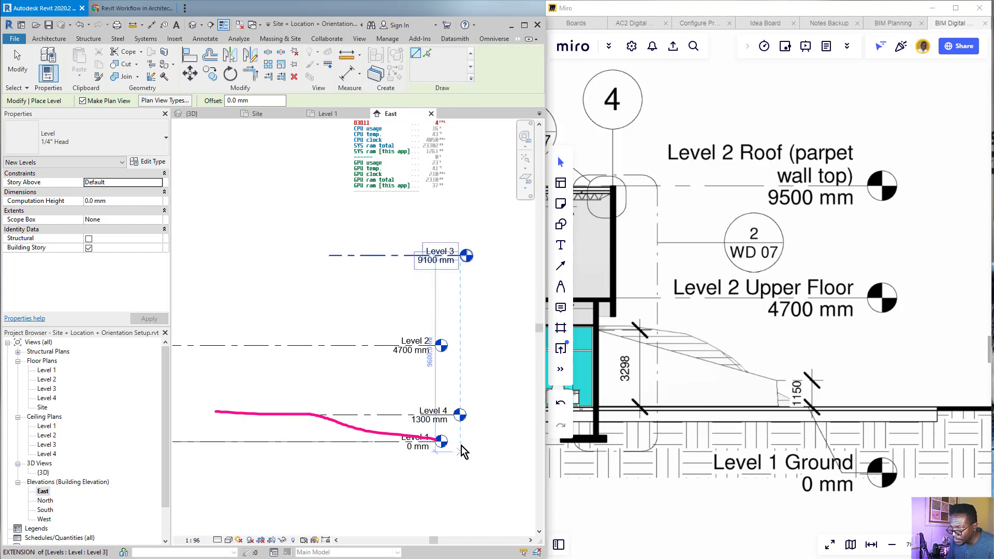
key("Escape")
key("Escape")
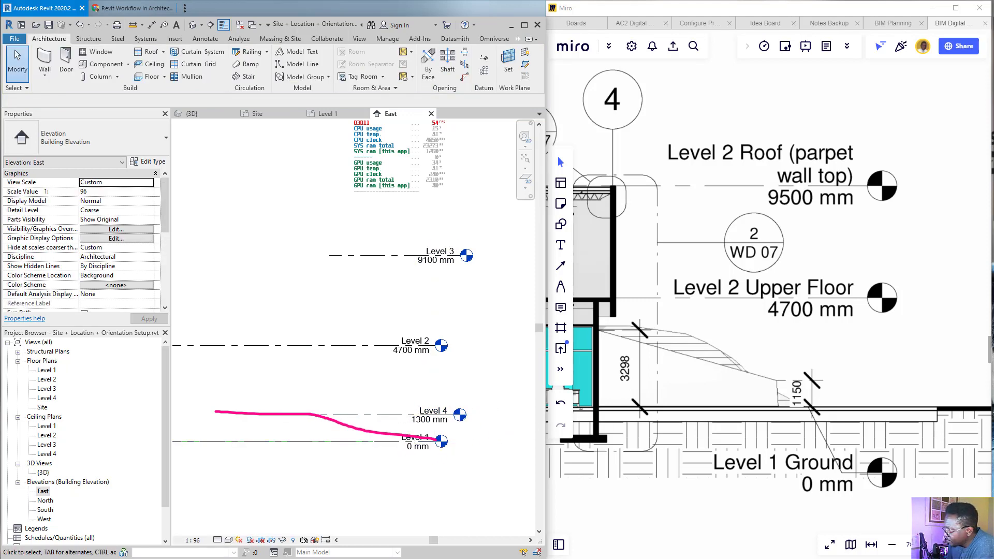
left_click_drag(125, 397, 62, 398)
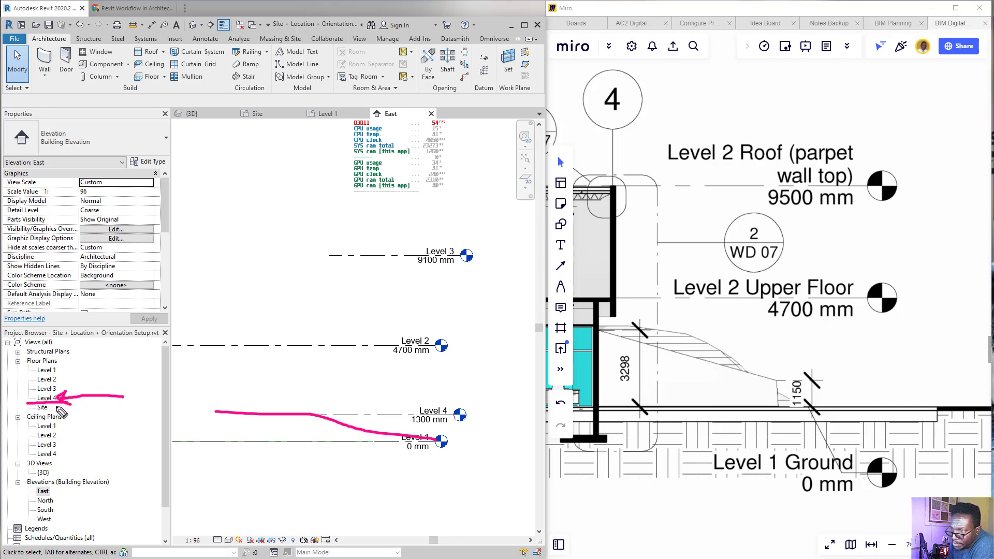
mouse_move(71, 369)
left_mouse_down()
mouse_move(23, 373)
mouse_move(72, 369)
mouse_move(57, 360)
left_mouse_up()
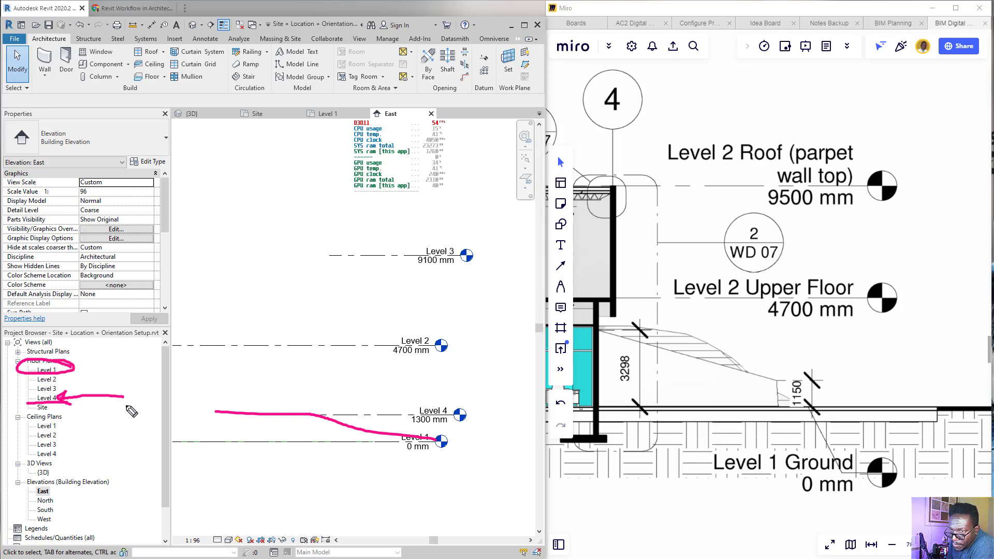
mouse_move(65, 397)
left_mouse_down()
mouse_move(26, 396)
mouse_move(62, 401)
left_mouse_up()
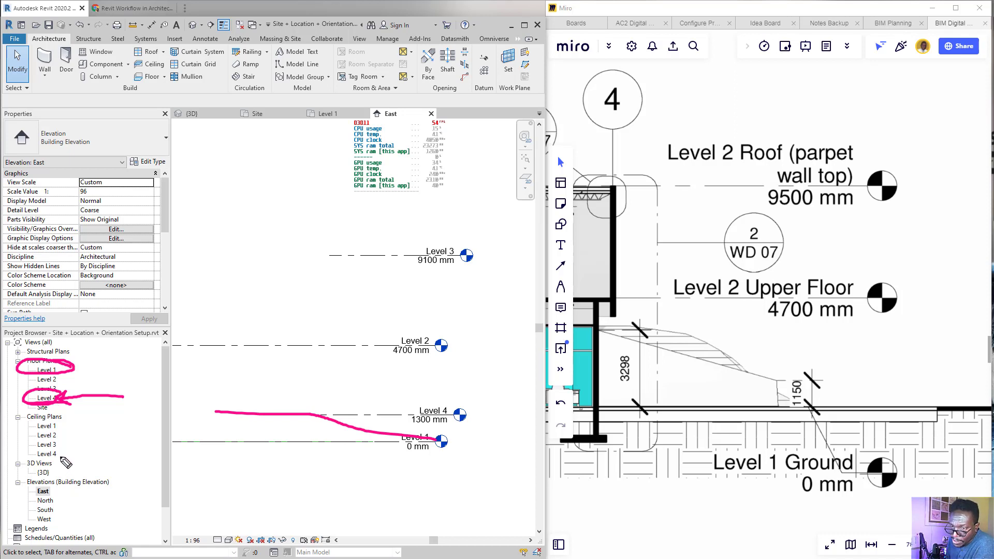
mouse_move(63, 446)
left_mouse_down()
mouse_move(43, 444)
mouse_move(55, 459)
mouse_move(66, 449)
left_mouse_up()
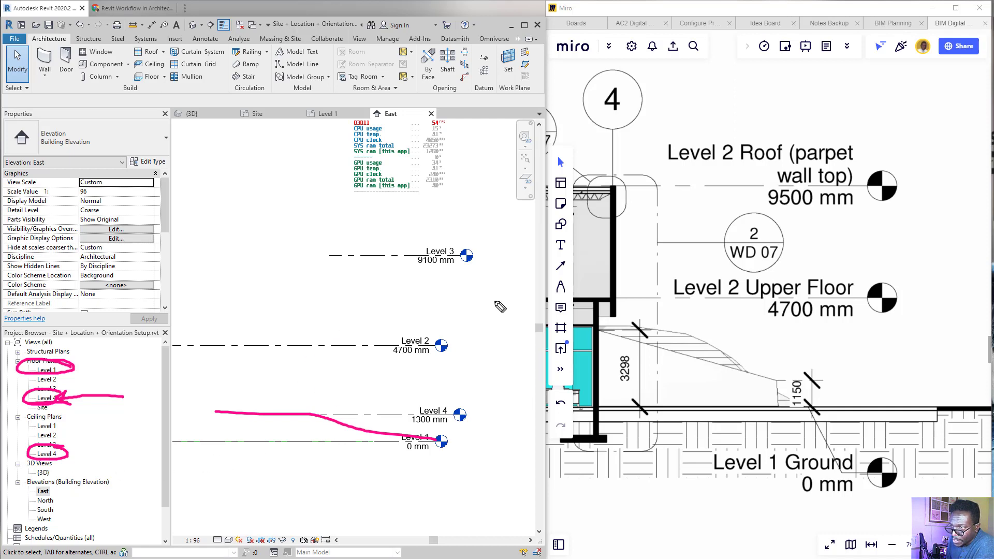
mouse_move(360, 301)
left_mouse_down()
mouse_move(352, 317)
mouse_move(361, 310)
mouse_move(363, 346)
mouse_move(355, 259)
mouse_move(370, 278)
left_mouse_up()
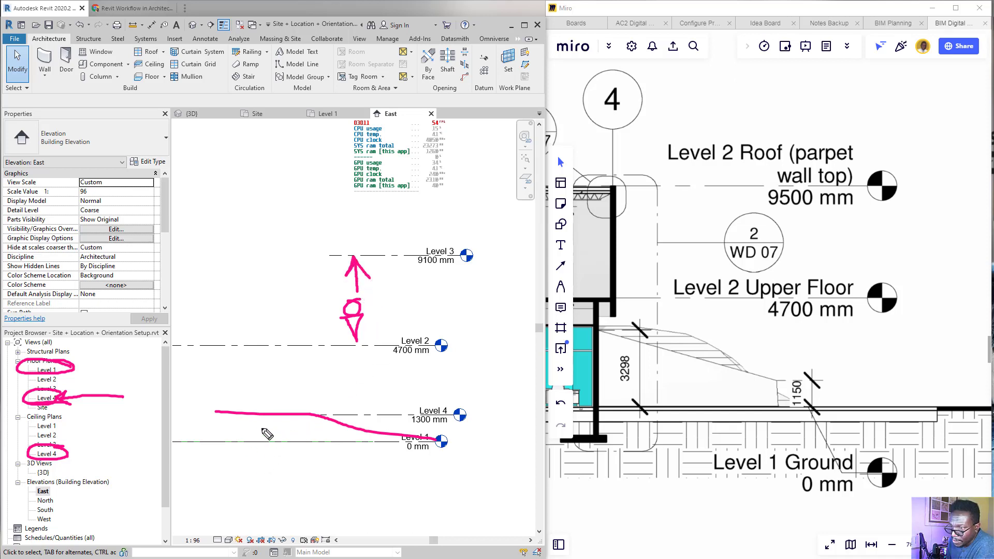
mouse_move(259, 461)
left_mouse_down()
mouse_move(259, 420)
mouse_move(250, 436)
mouse_move(271, 437)
left_mouse_up()
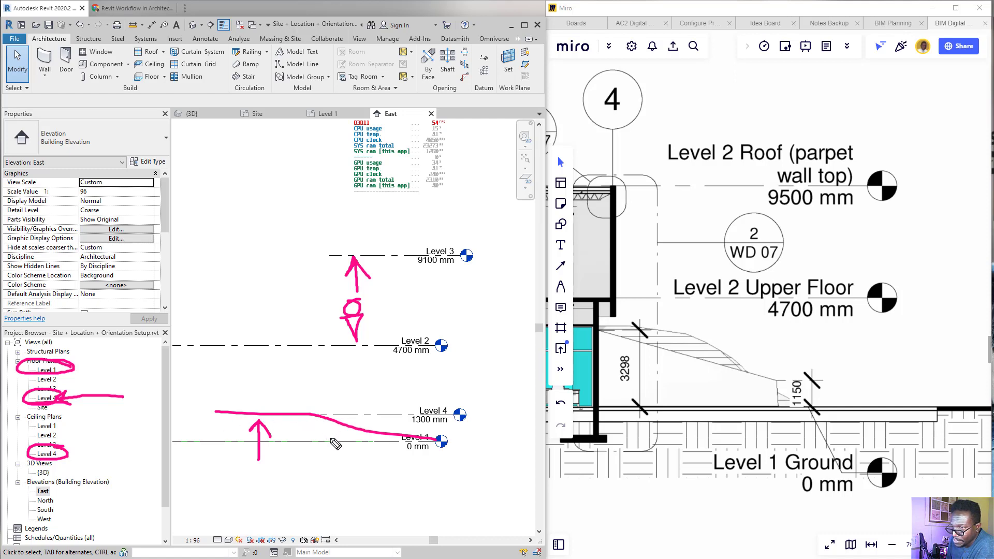
mouse_move(326, 388)
left_mouse_down()
mouse_move(323, 350)
mouse_move(332, 369)
left_mouse_up()
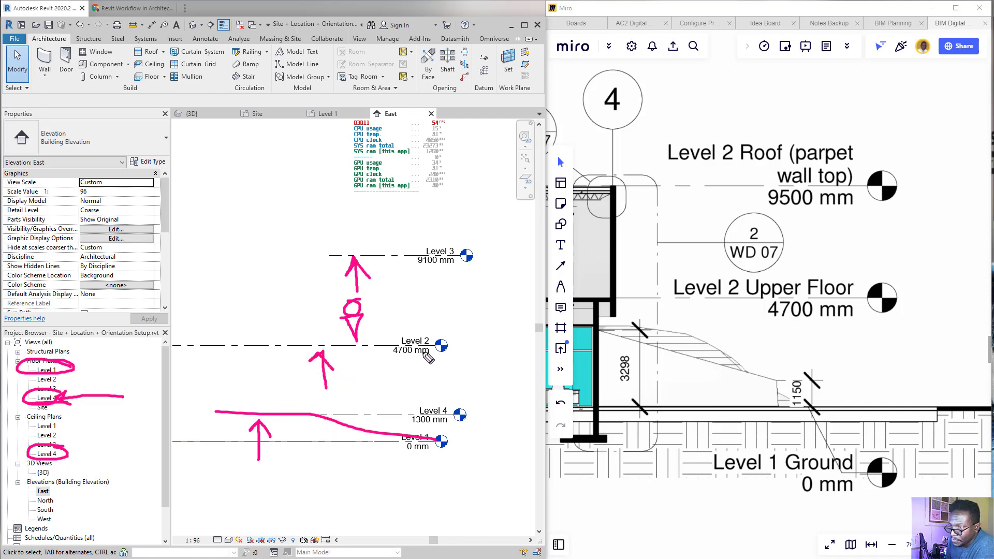
left_click_drag(399, 344, 425, 342)
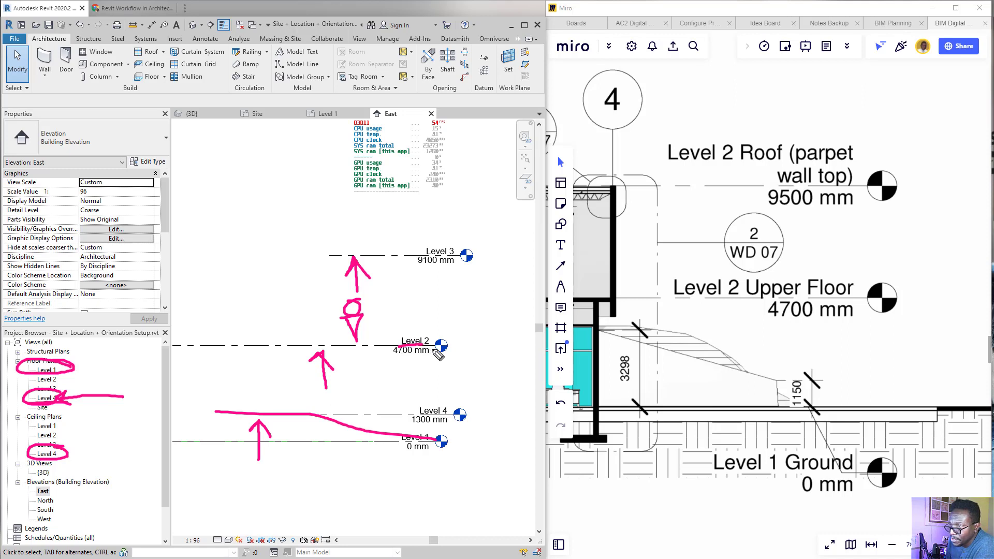
left_click_drag(419, 257, 464, 255)
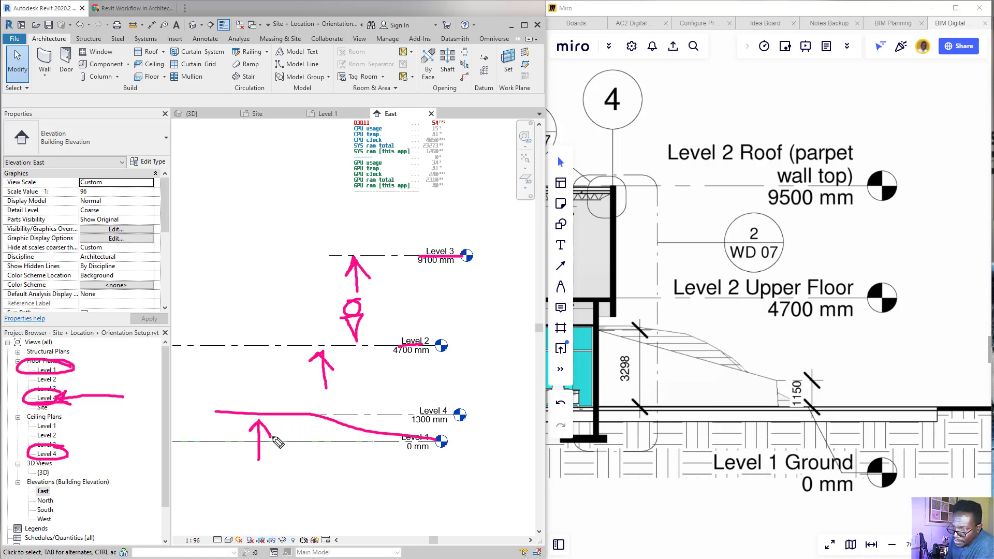
mouse_move(283, 413)
left_mouse_down()
mouse_move(270, 406)
mouse_move(298, 442)
mouse_move(258, 444)
left_mouse_up()
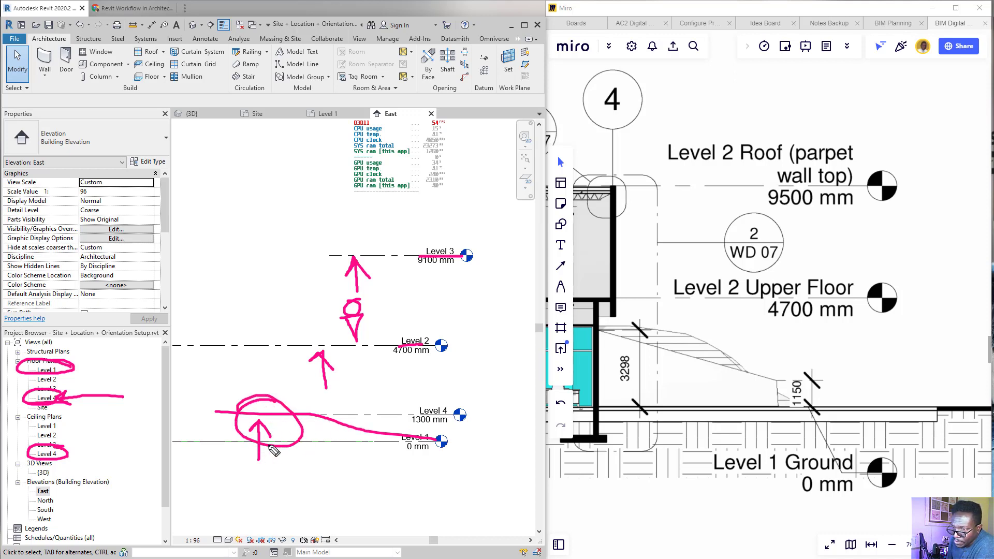
left_click_drag(243, 409, 80, 373)
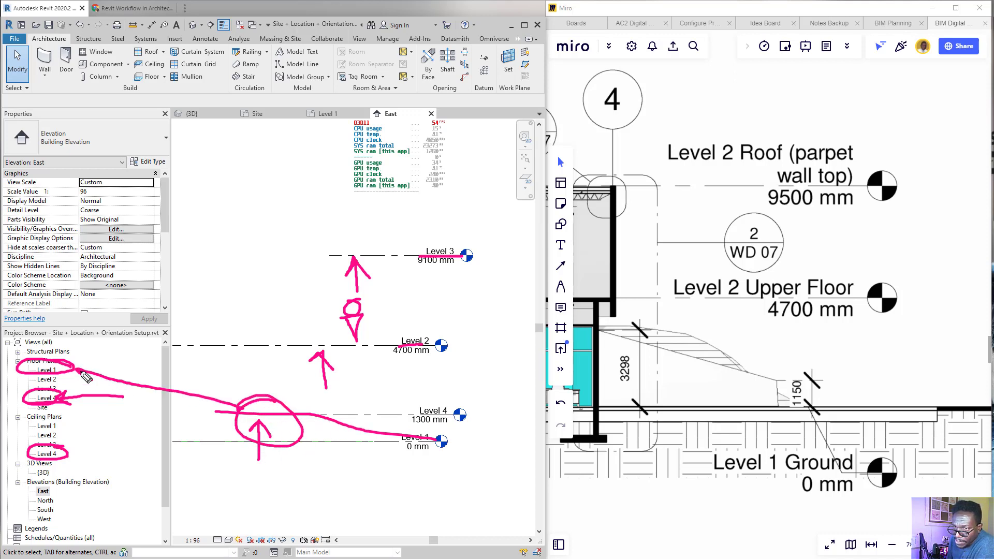
mouse_move(218, 404)
left_mouse_down()
mouse_move(70, 400)
mouse_move(83, 409)
left_mouse_up()
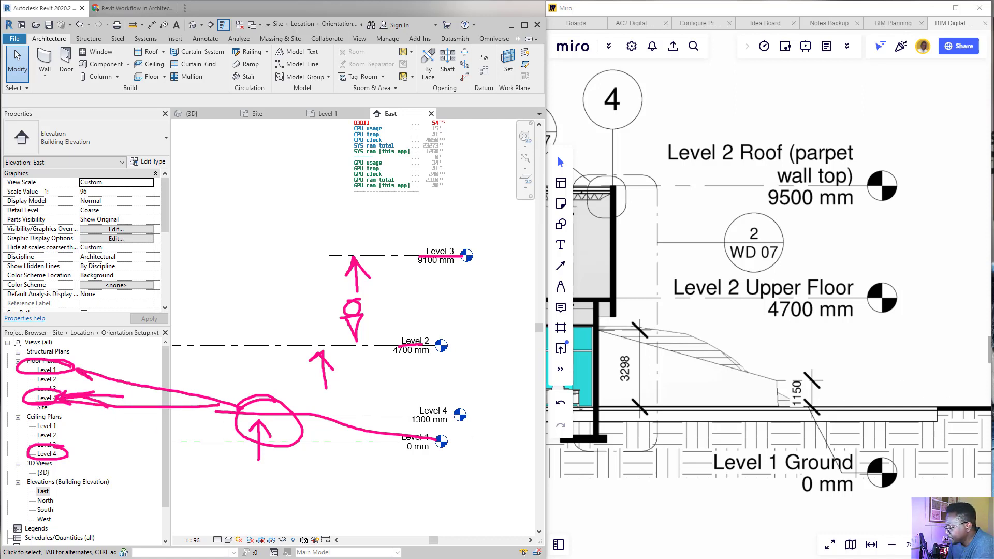
key("Escape")
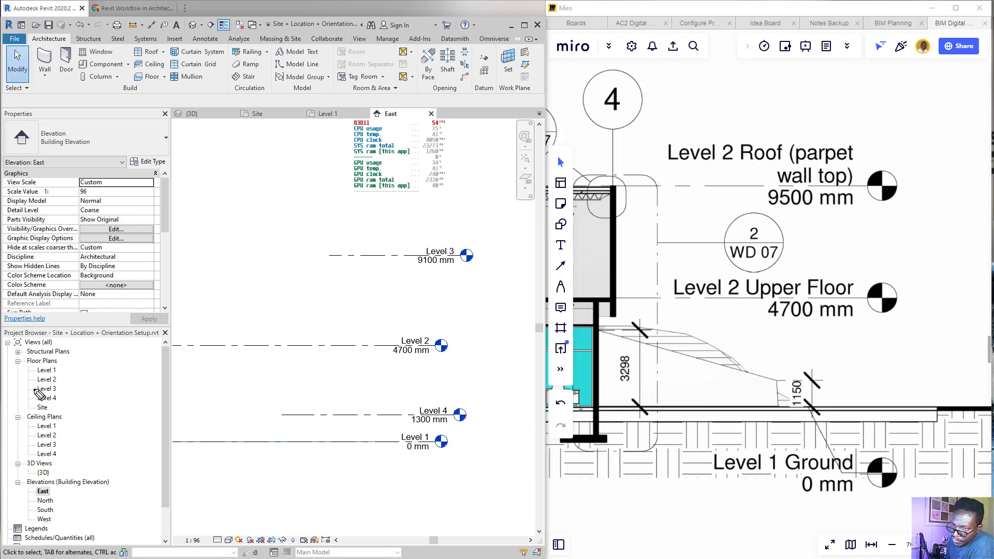
mouse_move(62, 387)
left_mouse_down()
mouse_move(32, 390)
mouse_move(406, 411)
left_mouse_up()
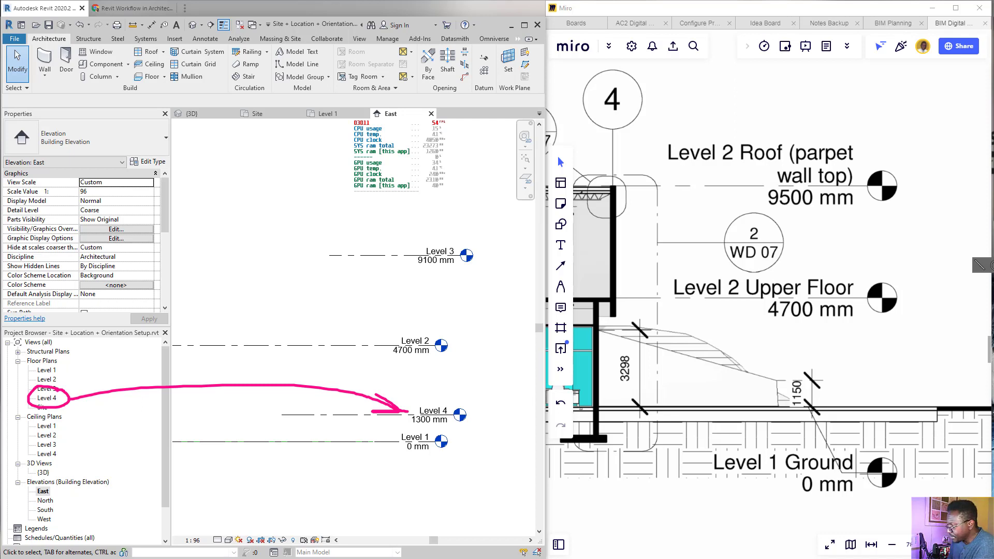
left_click(992, 326)
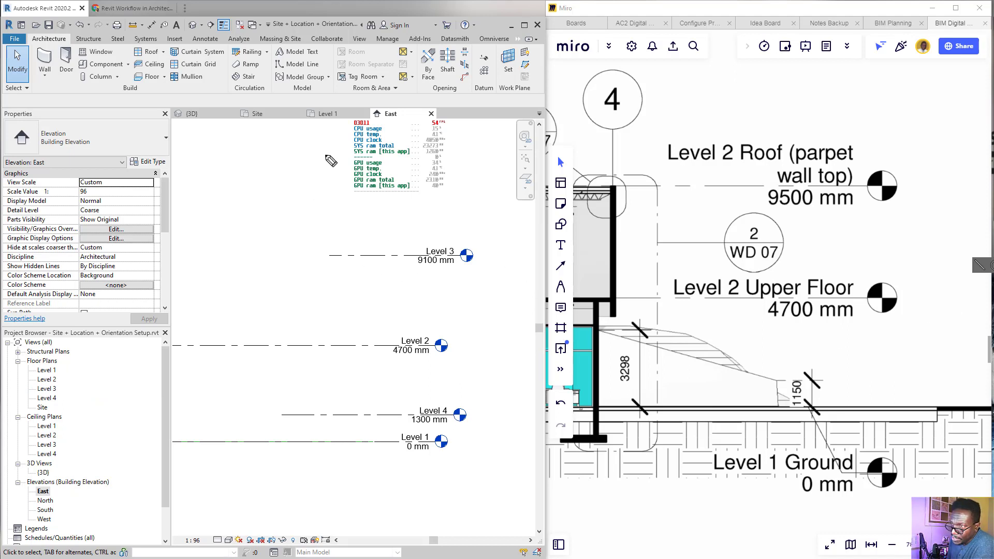
mouse_move(333, 154)
left_mouse_down()
mouse_move(338, 207)
mouse_move(329, 215)
mouse_move(355, 216)
left_mouse_up()
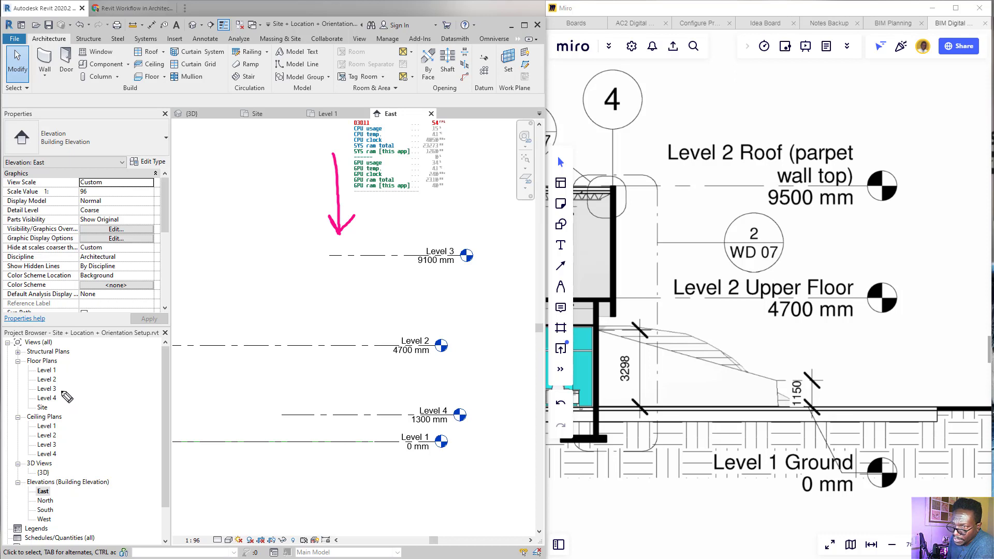
left_click_drag(55, 387, 328, 167)
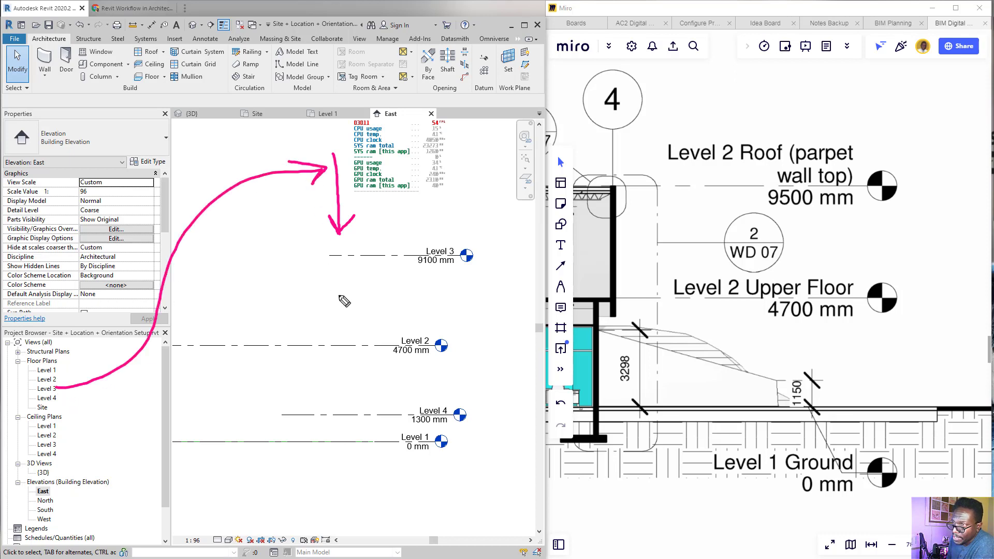
mouse_move(376, 324)
left_mouse_down()
mouse_move(379, 256)
mouse_move(394, 282)
left_mouse_up()
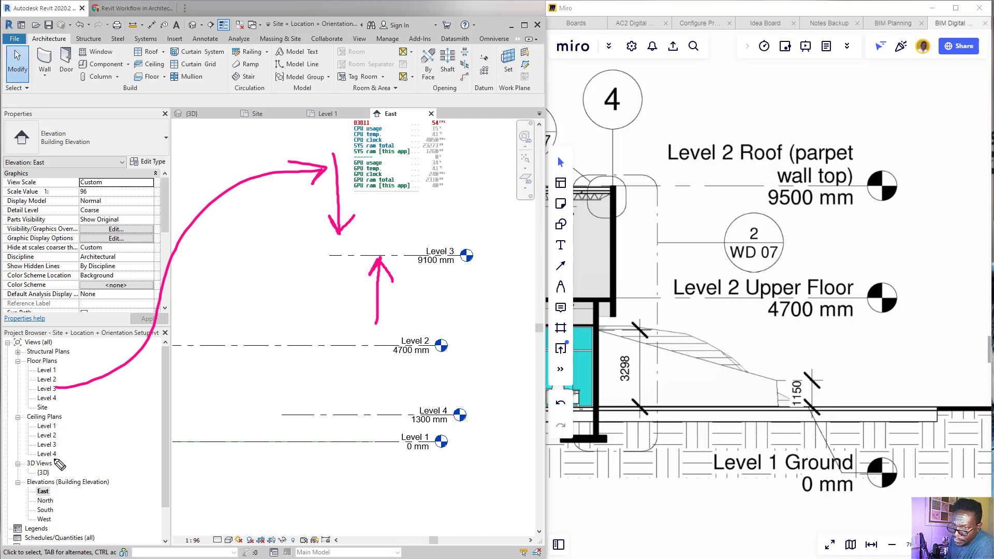
mouse_move(54, 444)
left_mouse_down()
mouse_move(436, 250)
mouse_move(507, 270)
mouse_move(369, 247)
left_mouse_up()
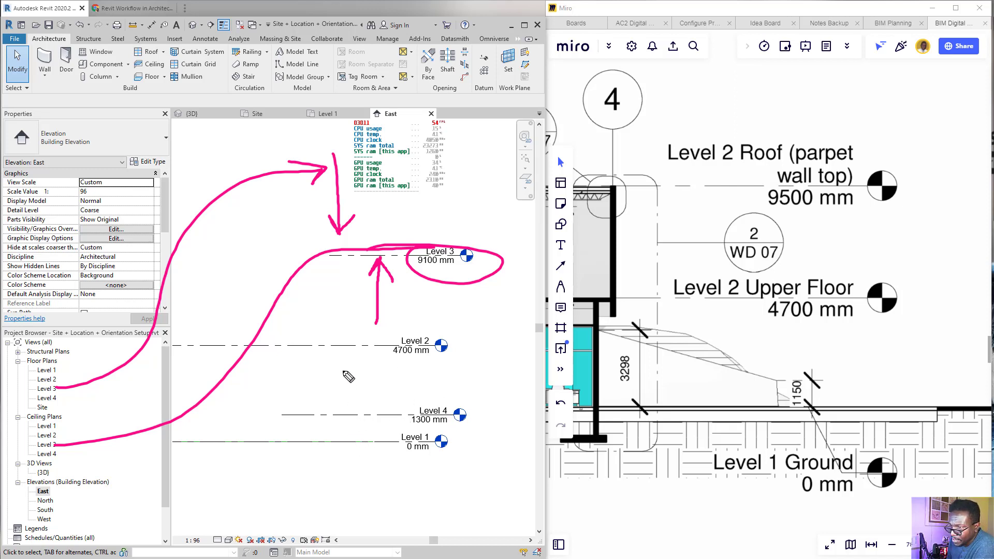
mouse_move(354, 353)
left_mouse_down()
mouse_move(354, 411)
mouse_move(373, 385)
left_mouse_up()
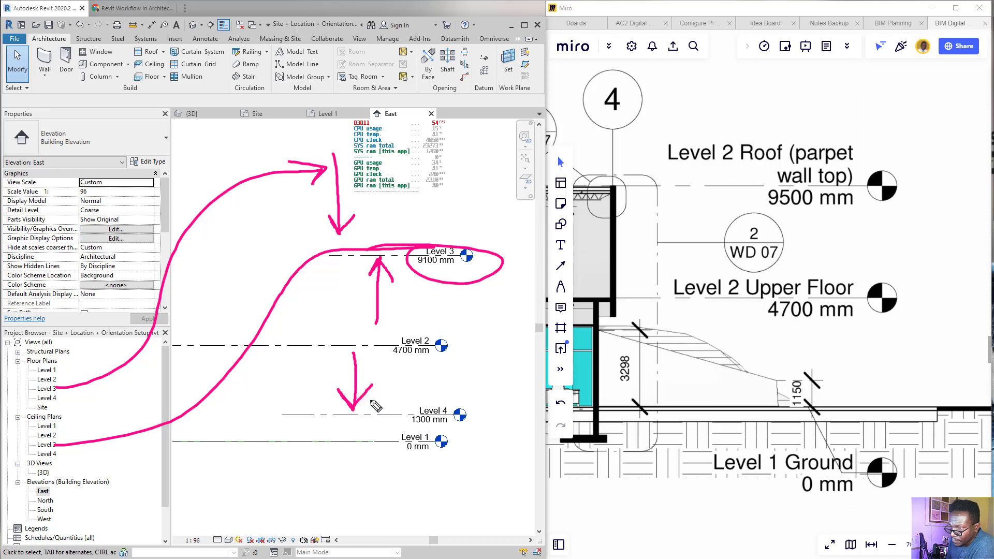
mouse_move(323, 469)
left_mouse_down()
mouse_move(323, 423)
mouse_move(335, 449)
left_mouse_up()
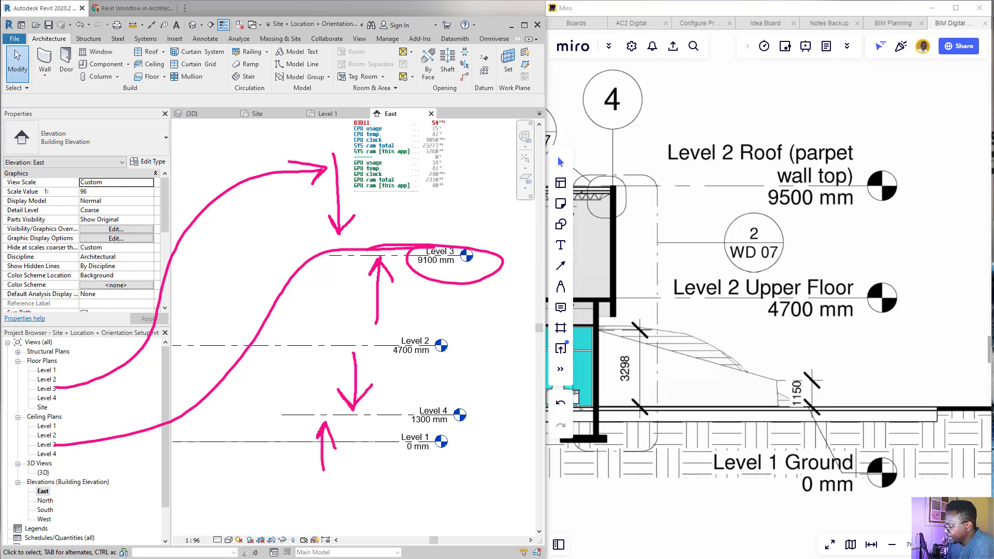
key("Escape")
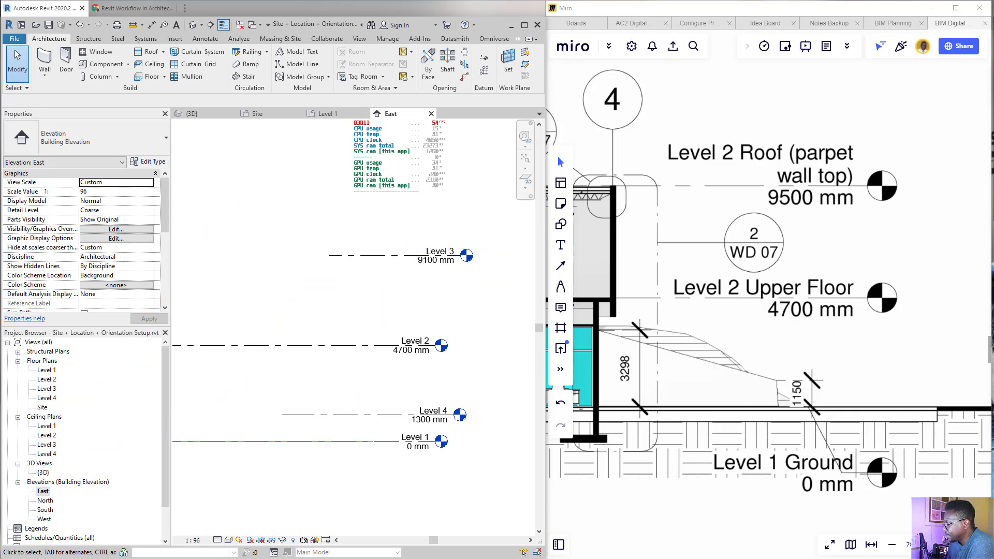
- Remove Level 4 at 1300 mm together with its floor plan and ceiling plan views
left_click(380, 361)
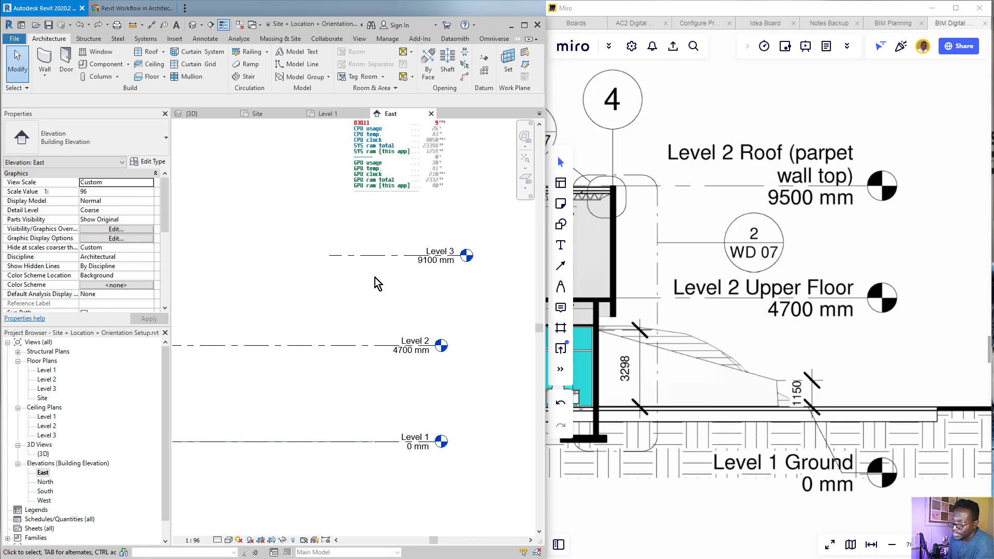
- Move the head end of the Level 3 line into alignment with the heads of Levels 1 and 2
left_click(424, 256)
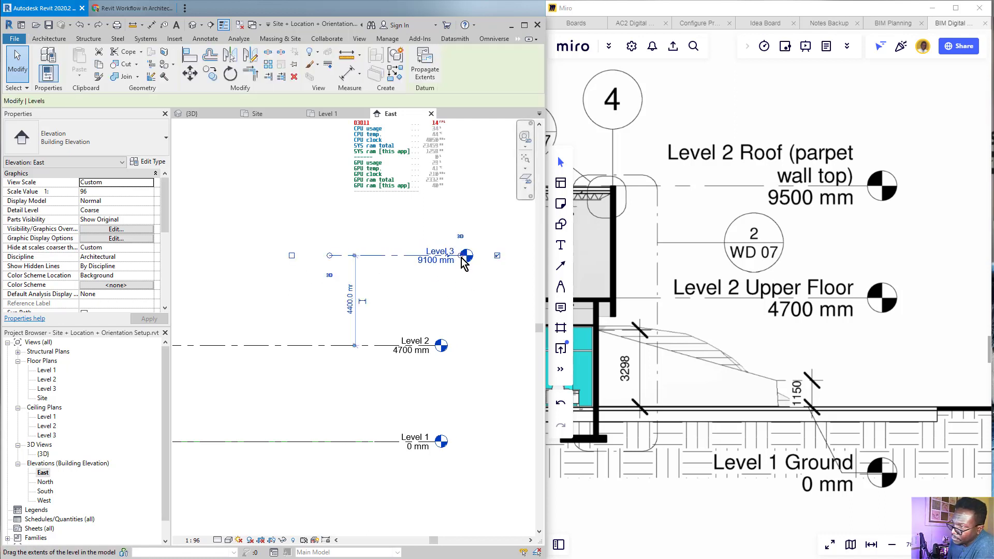
scroll(465, 258, "up", 2)
left_click_drag(441, 255, 427, 279)
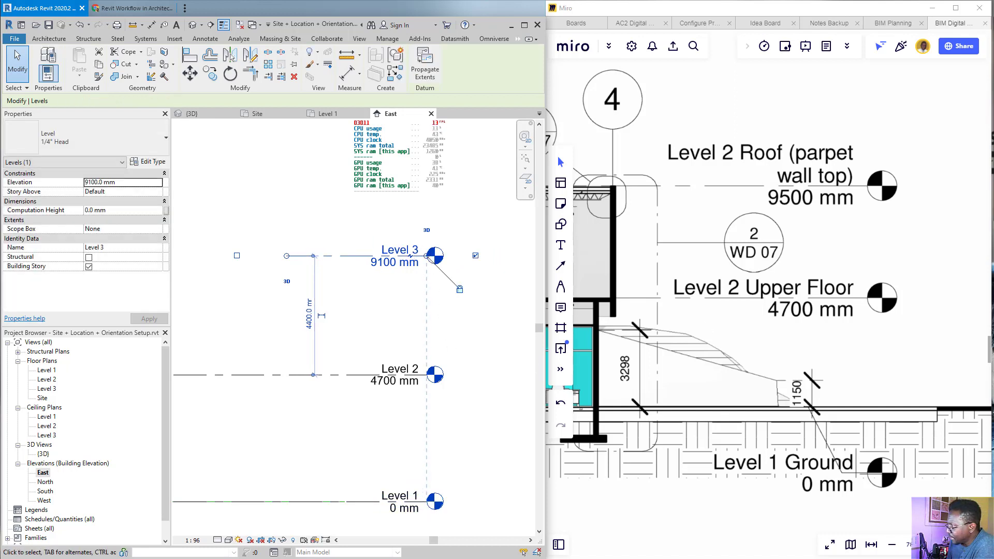
mouse_move(502, 357)
left_mouse_down()
mouse_move(437, 325)
mouse_move(462, 319)
left_mouse_up()
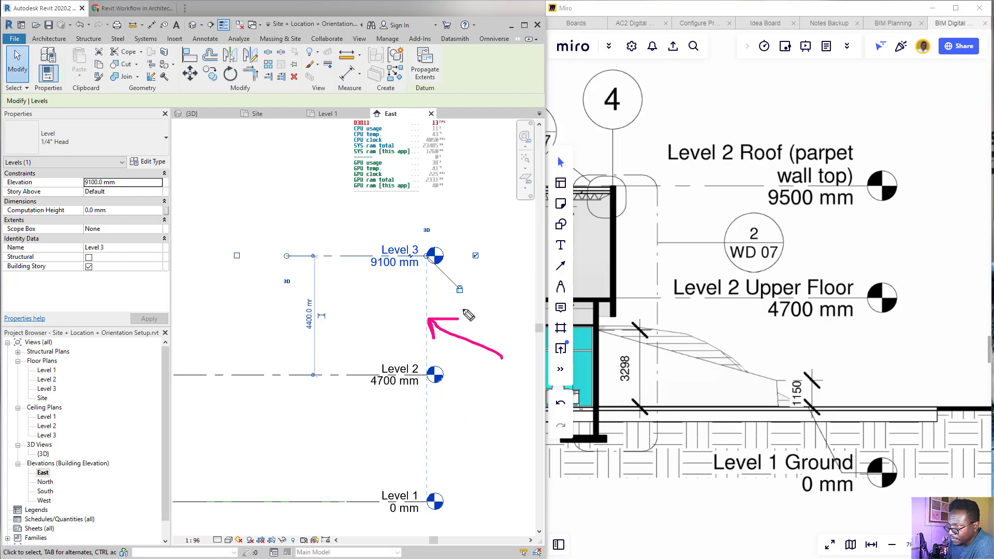
mouse_move(488, 284)
left_mouse_down()
mouse_move(446, 305)
mouse_move(491, 288)
left_mouse_up()
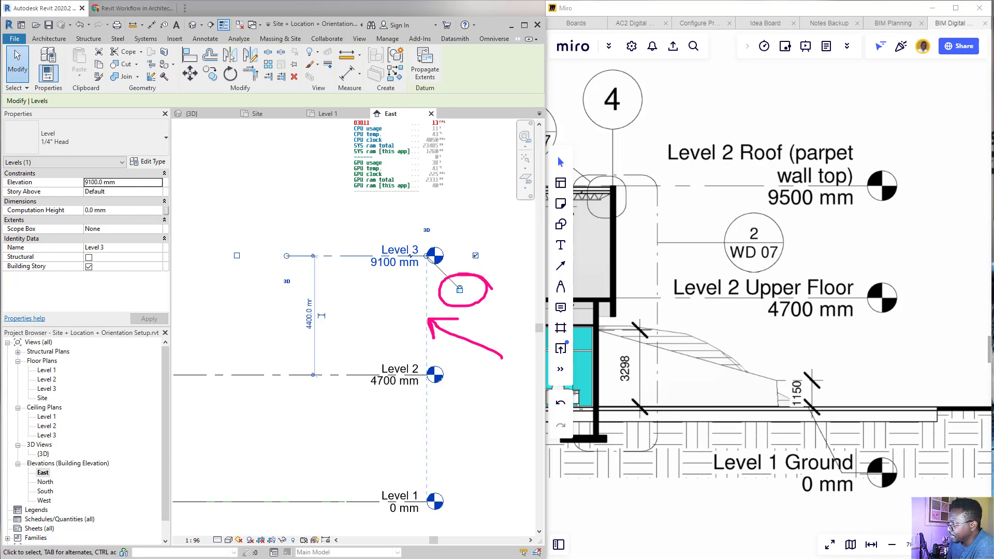
key("Escape")
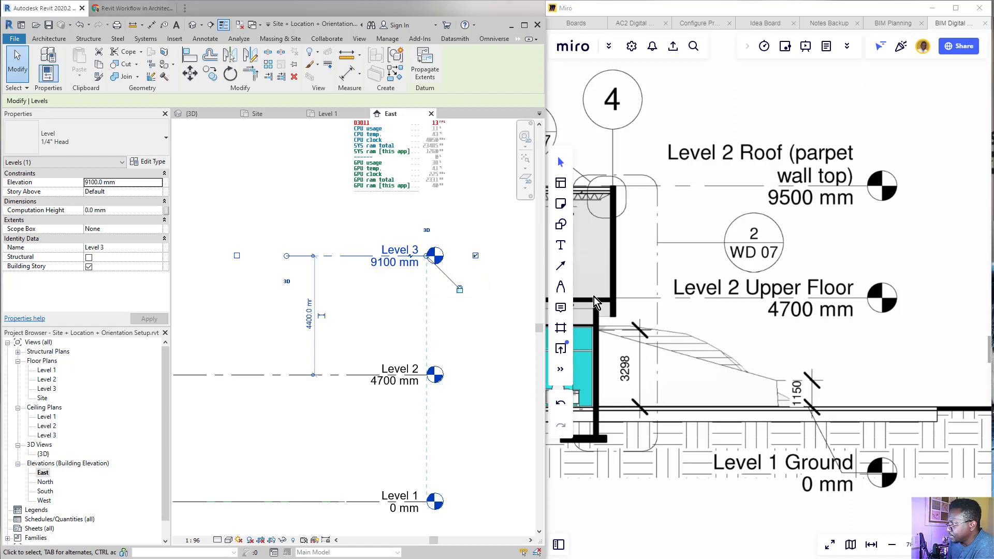
- Extend the headless end of the Level 3 line until it aligns with the ends of Levels 1 and 2
scroll(414, 300, "down", 4)
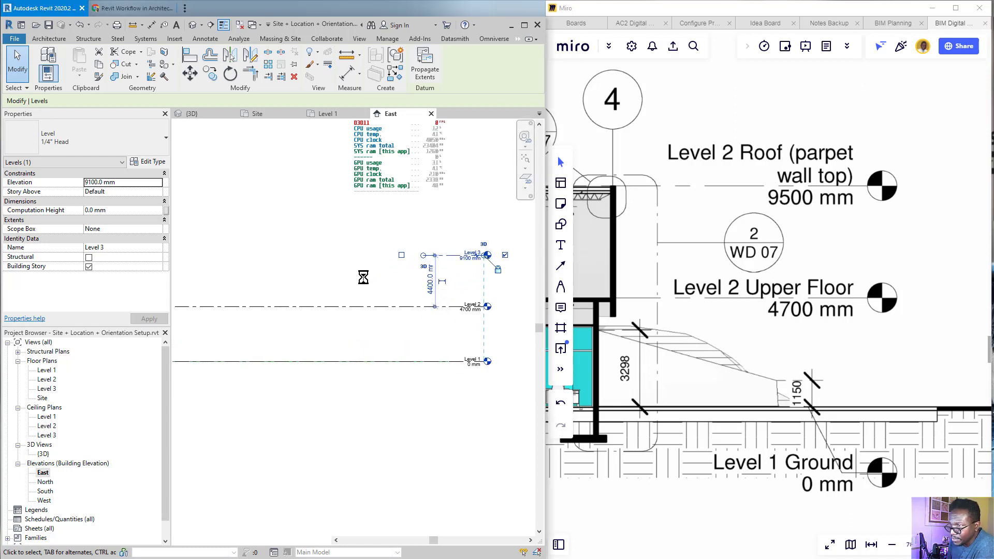
left_click(422, 264)
scroll(423, 262, "down", 1)
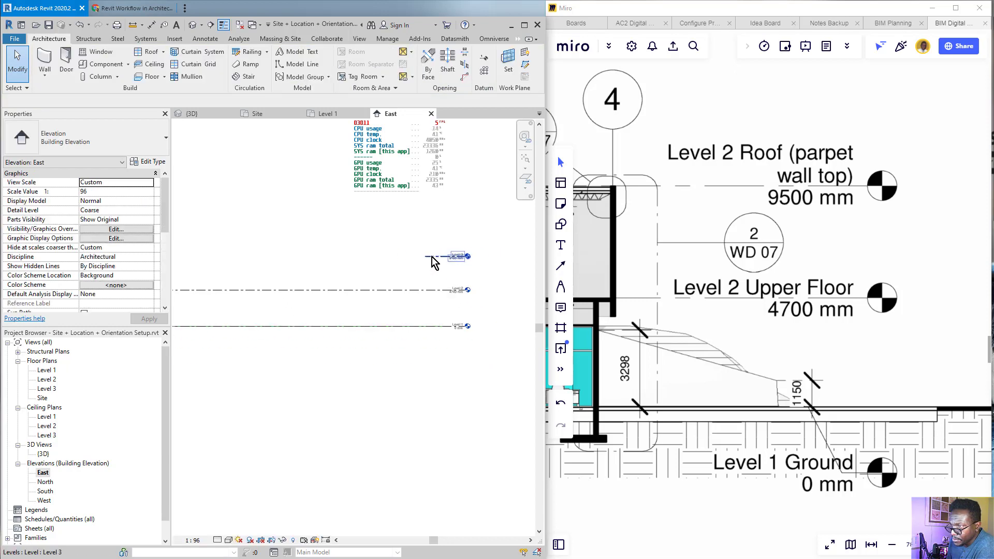
left_click(435, 256)
right_click(305, 266)
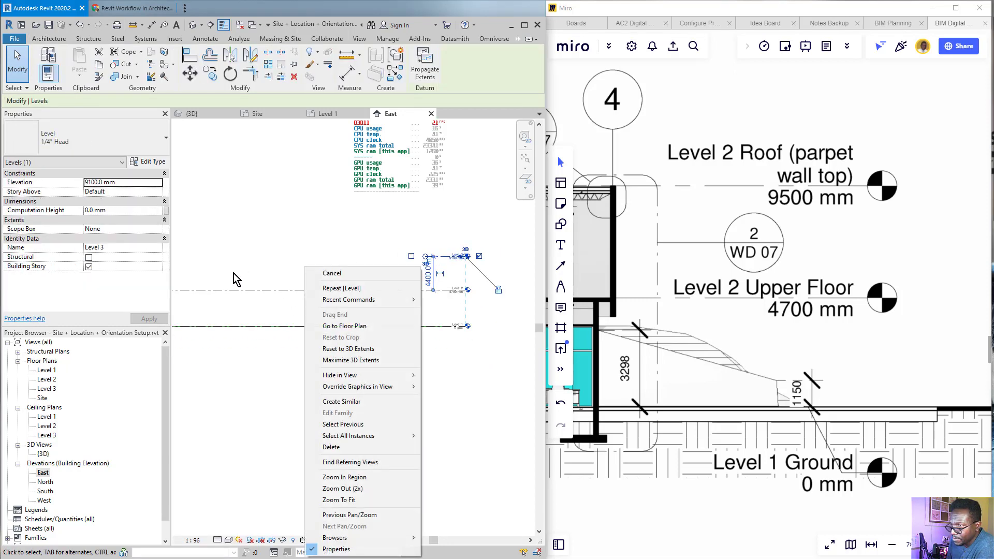
left_click(241, 269)
scroll(313, 280, "down", 1)
scroll(372, 270, "down", 1)
scroll(406, 269, "up", 1)
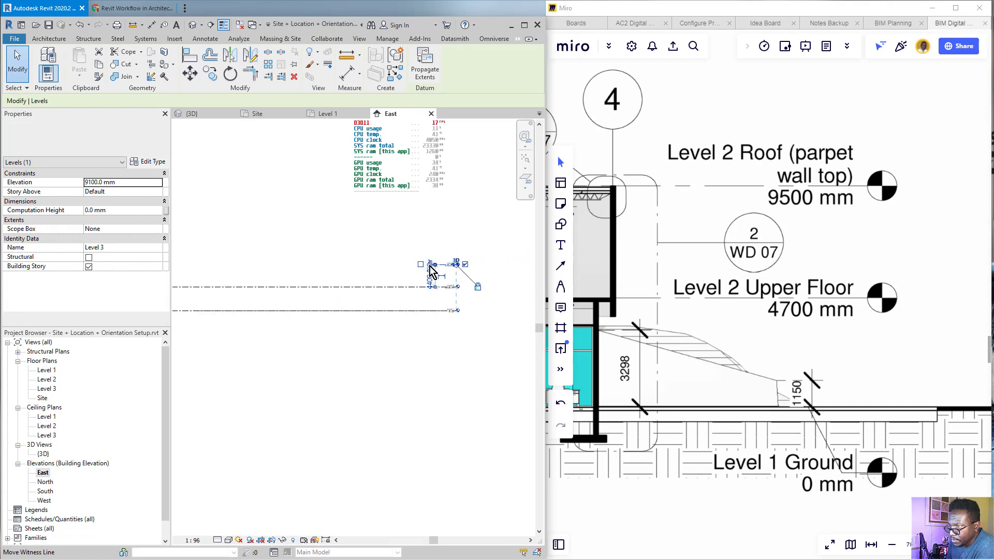
scroll(445, 272, "up", 1)
scroll(468, 270, "up", 2)
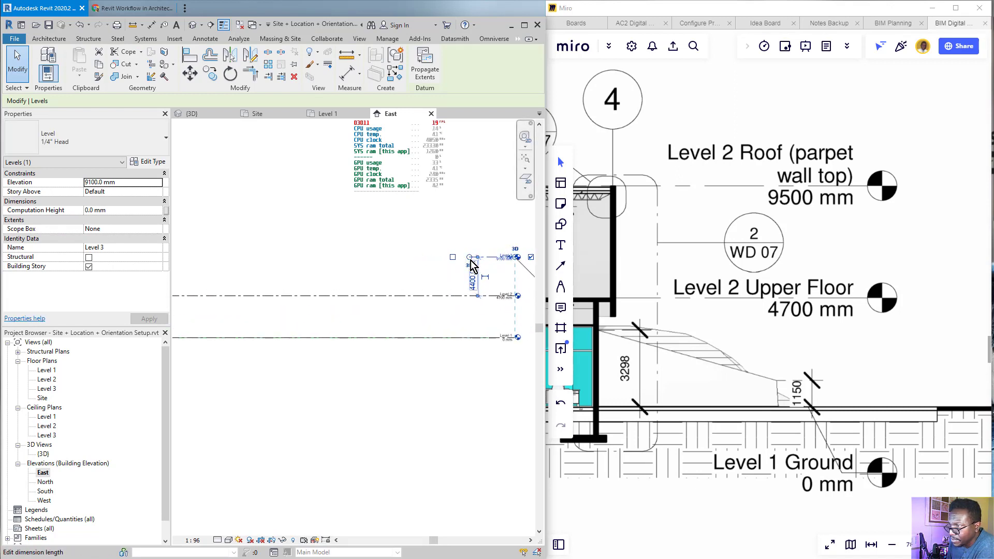
left_click_drag(300, 266, 202, 270)
middle_click_drag(256, 294, 500, 287)
scroll(434, 283, "down", 1)
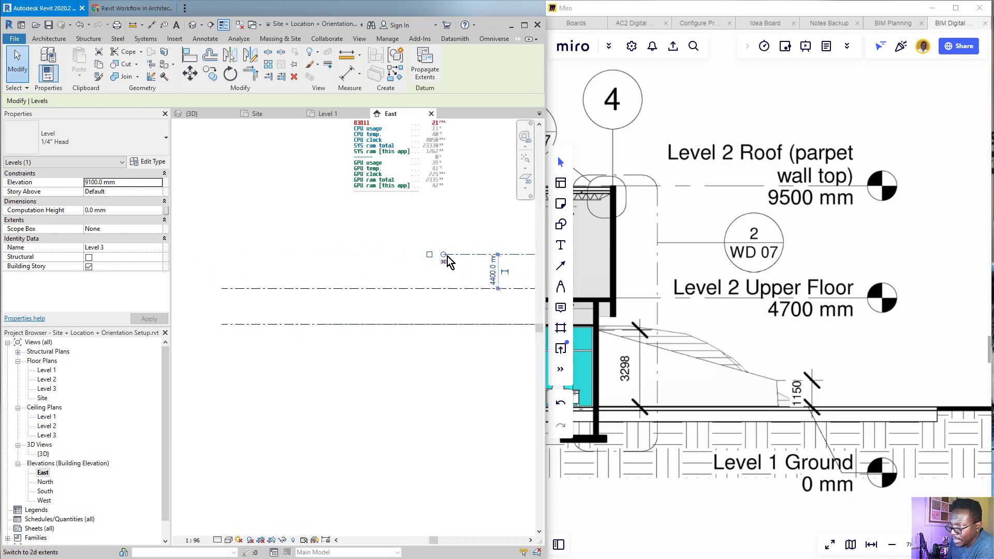
left_click_drag(444, 254, 222, 255)
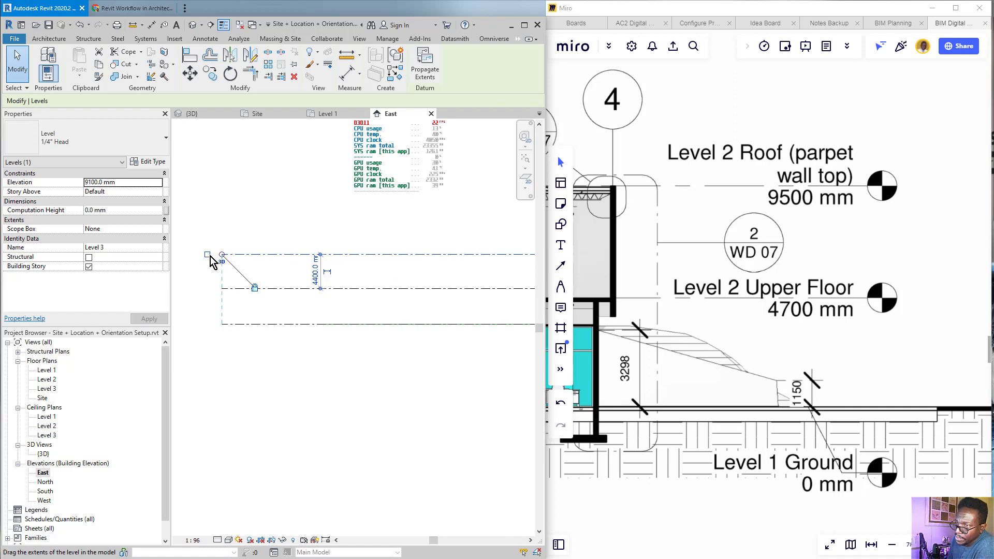
- Show a level bubble at the extended end of Level 3 and hide it again
scroll(181, 265, "up", 3)
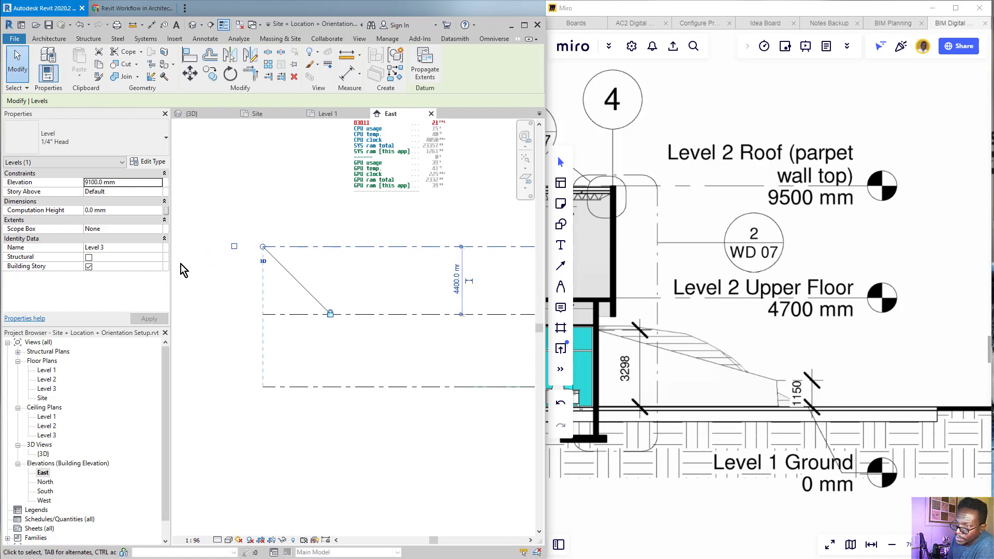
left_click(235, 247)
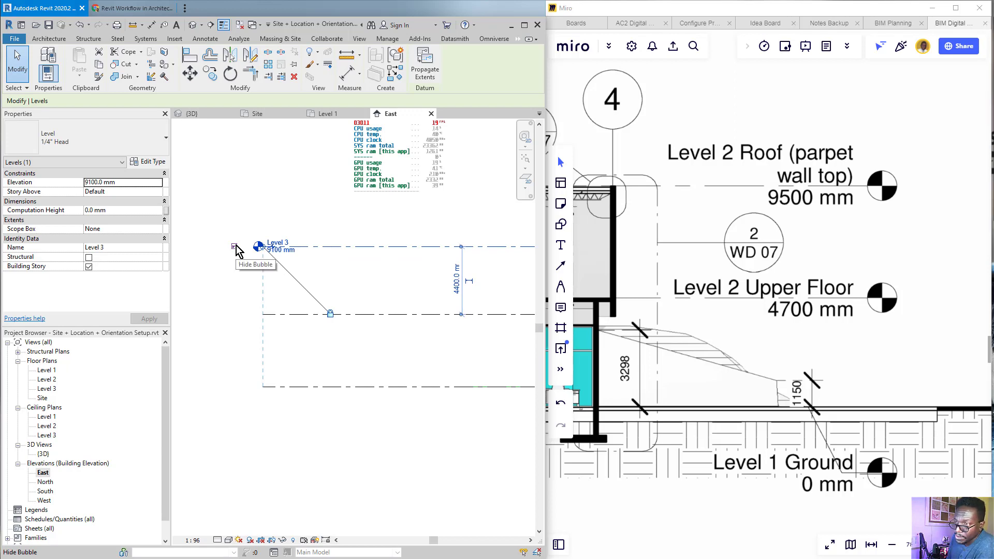
left_click(235, 247)
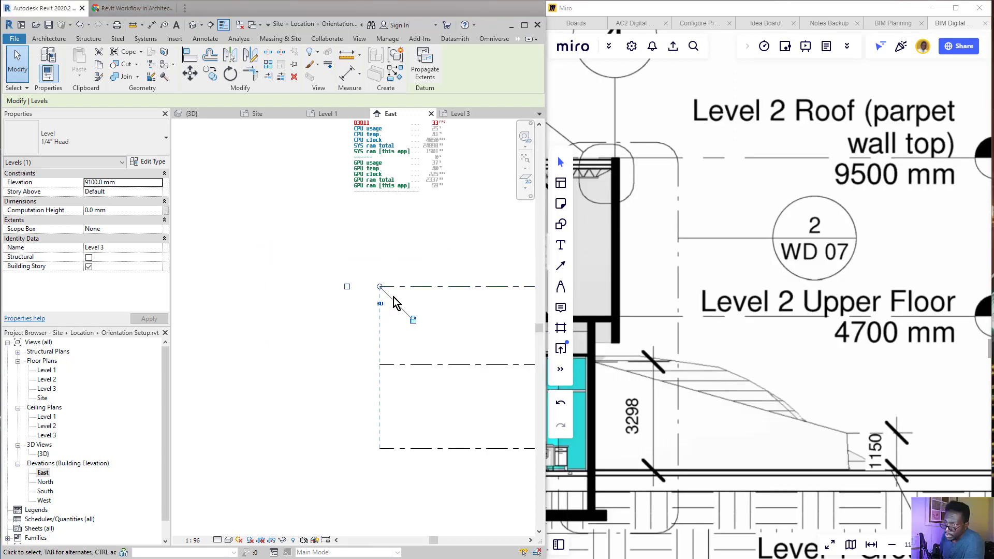
scroll(356, 285, "up", 2)
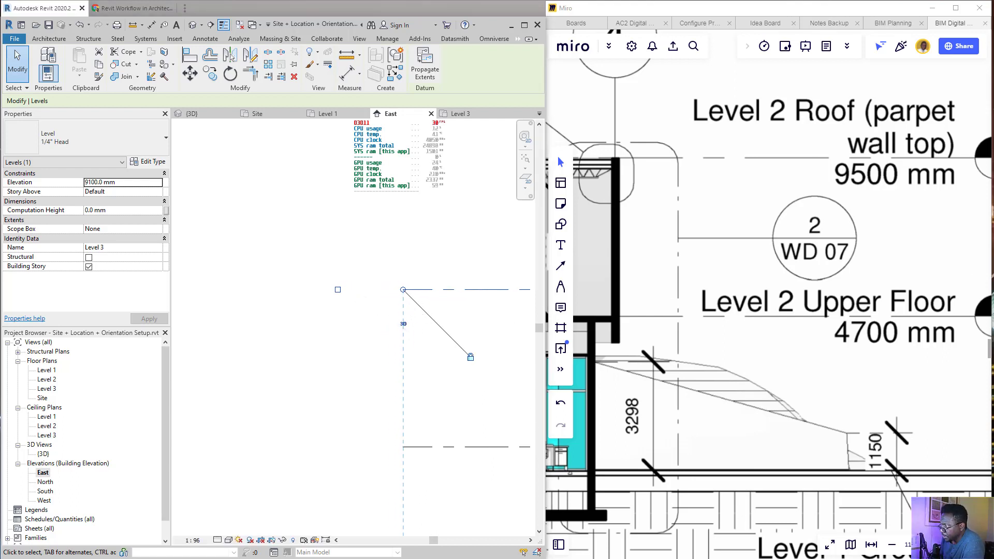
mouse_move(416, 315)
left_mouse_down()
mouse_move(398, 330)
mouse_move(423, 324)
left_mouse_up()
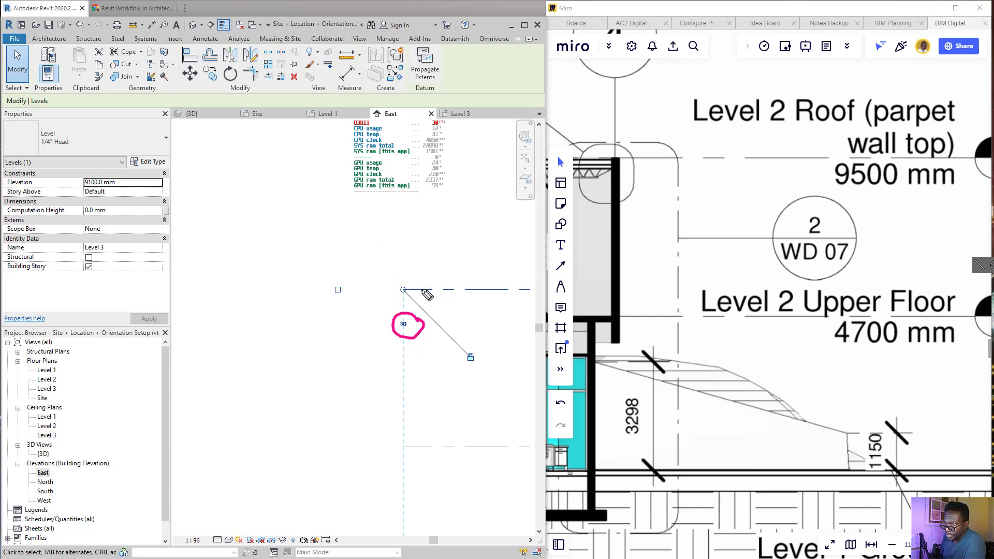
left_click_drag(408, 276, 406, 280)
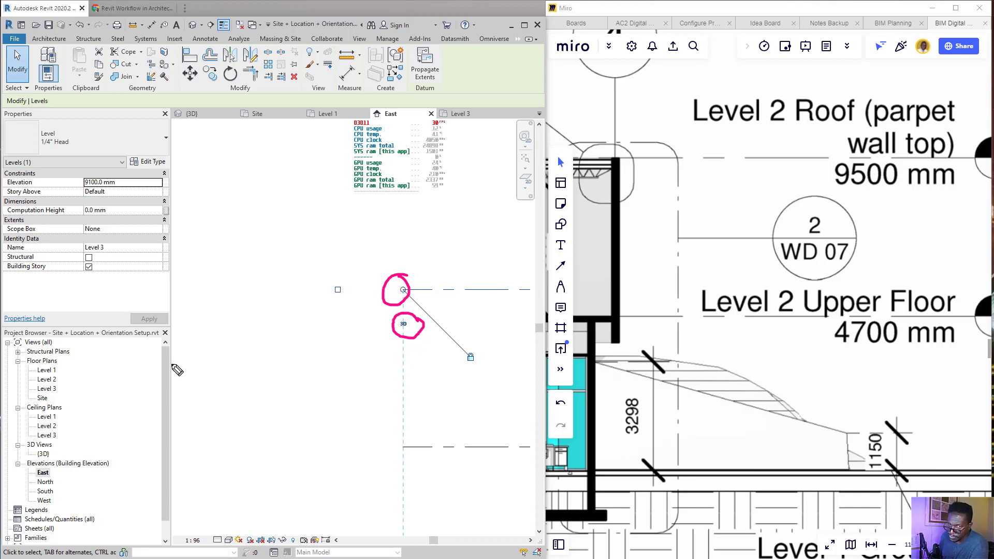
mouse_move(58, 467)
left_mouse_down()
mouse_move(36, 477)
mouse_move(54, 466)
left_mouse_up()
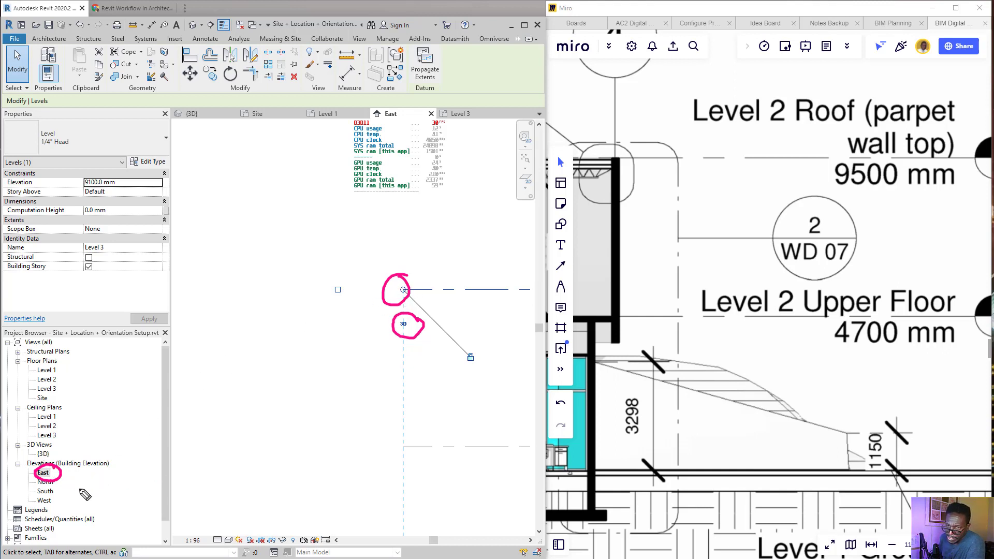
mouse_move(97, 489)
left_mouse_down()
mouse_move(56, 501)
mouse_move(78, 509)
left_mouse_up()
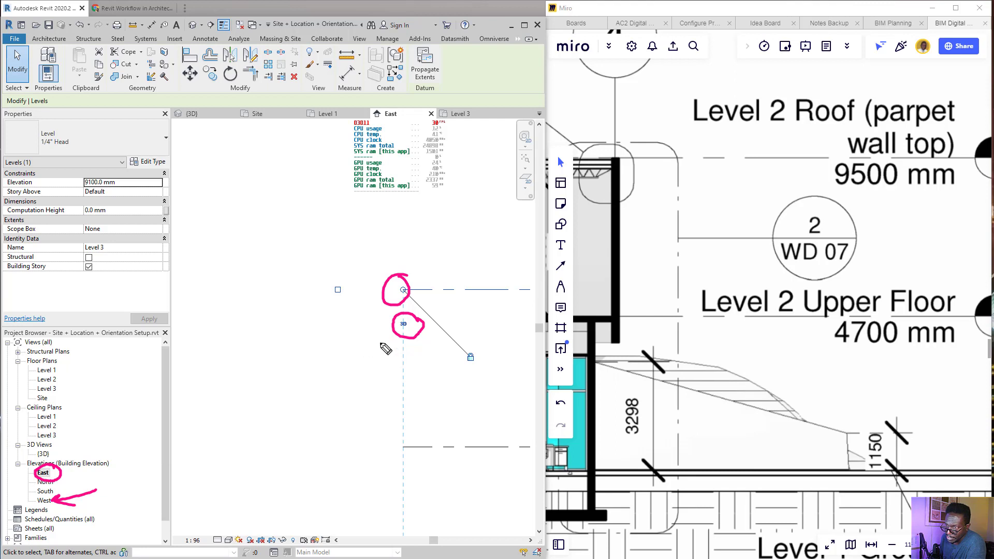
mouse_move(353, 355)
left_mouse_down()
mouse_move(392, 329)
mouse_move(383, 344)
left_mouse_up()
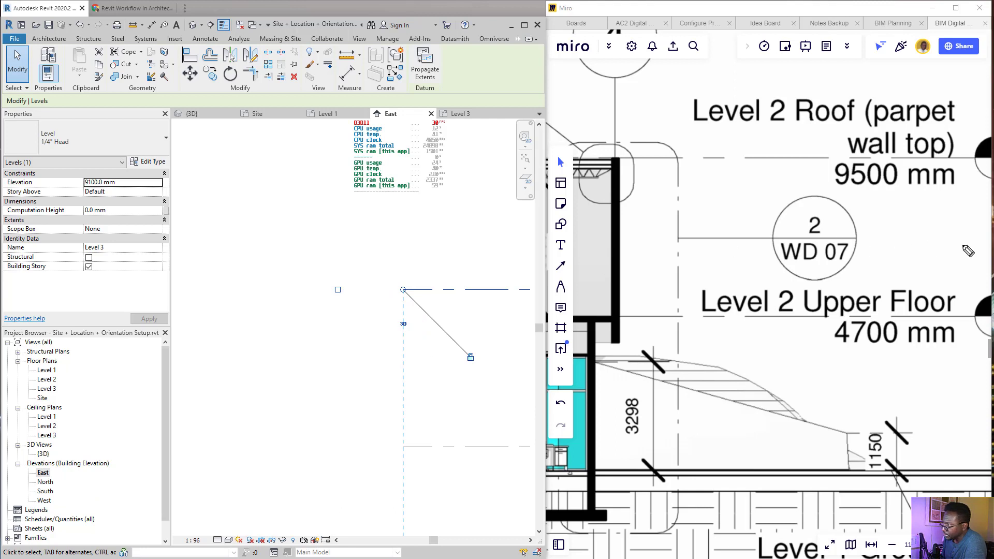
- Set the elevation of Level 3 to 9500 mm at its level head
scroll(309, 360, "down", 4)
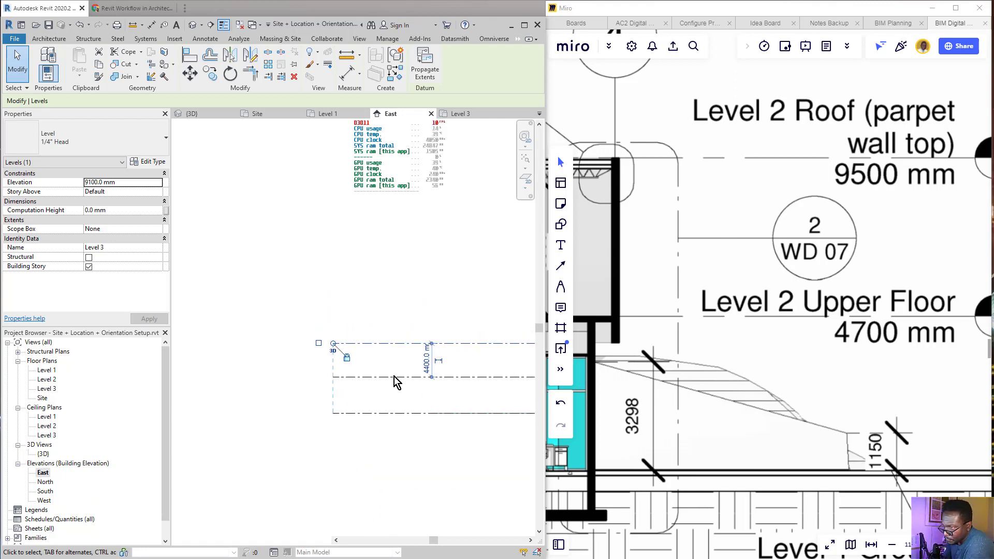
scroll(324, 367, "down", 1)
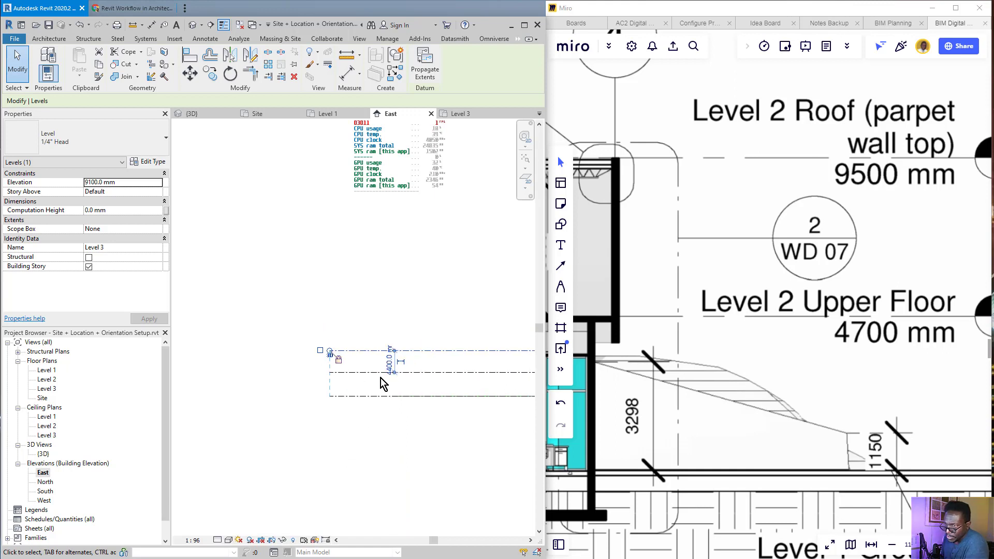
middle_click_drag(490, 381, 355, 355)
scroll(349, 352, "down", 1)
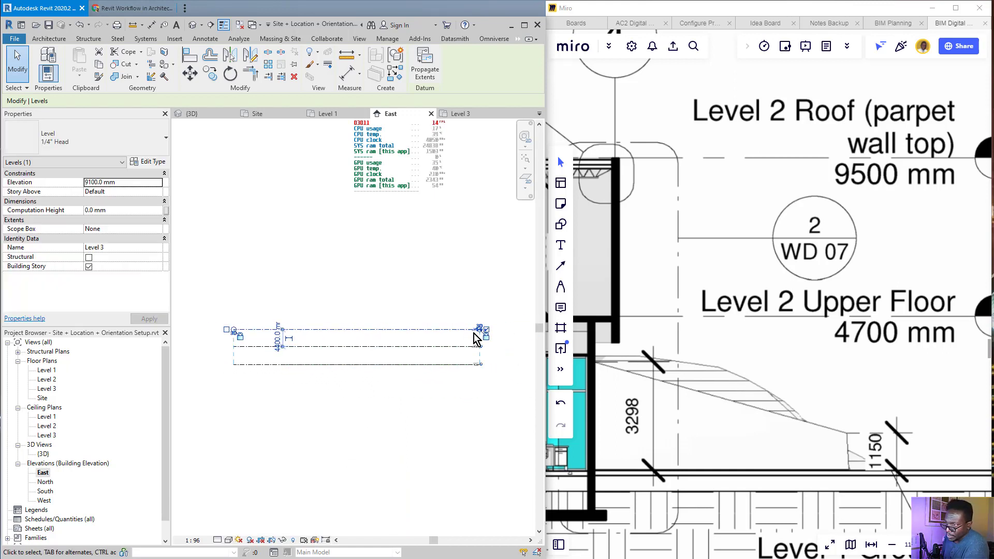
scroll(486, 337, "up", 6)
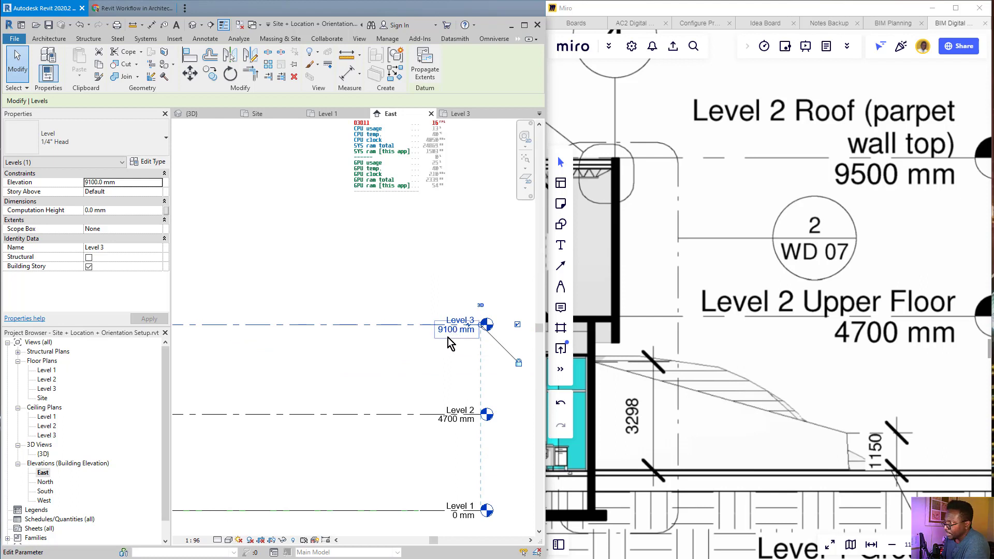
left_click(452, 333)
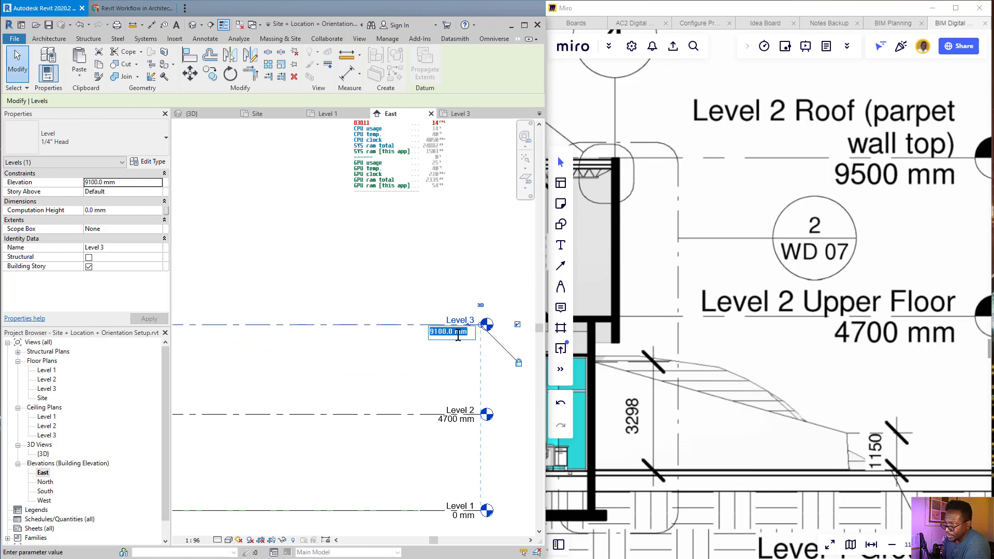
type("9500")
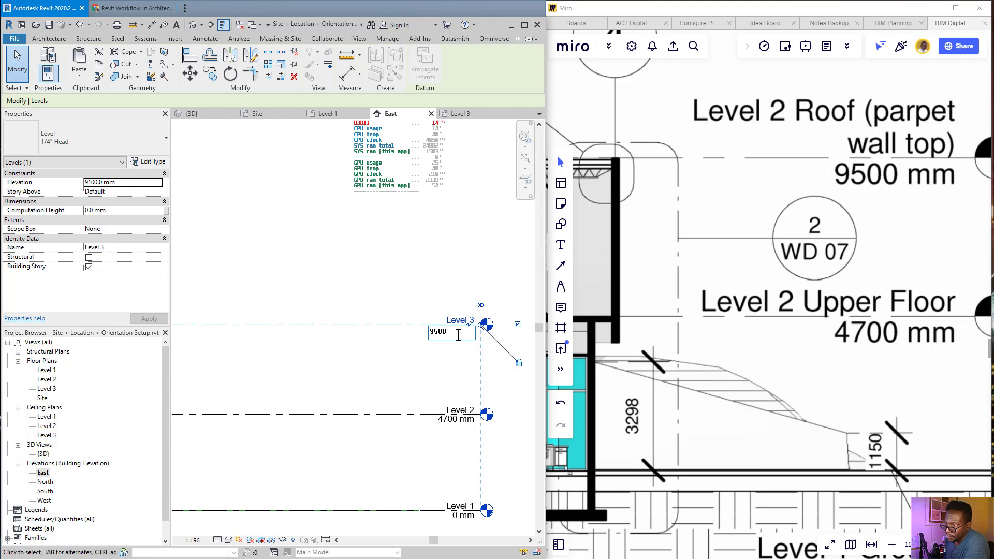
key("Return")
scroll(440, 339, "down", 3)
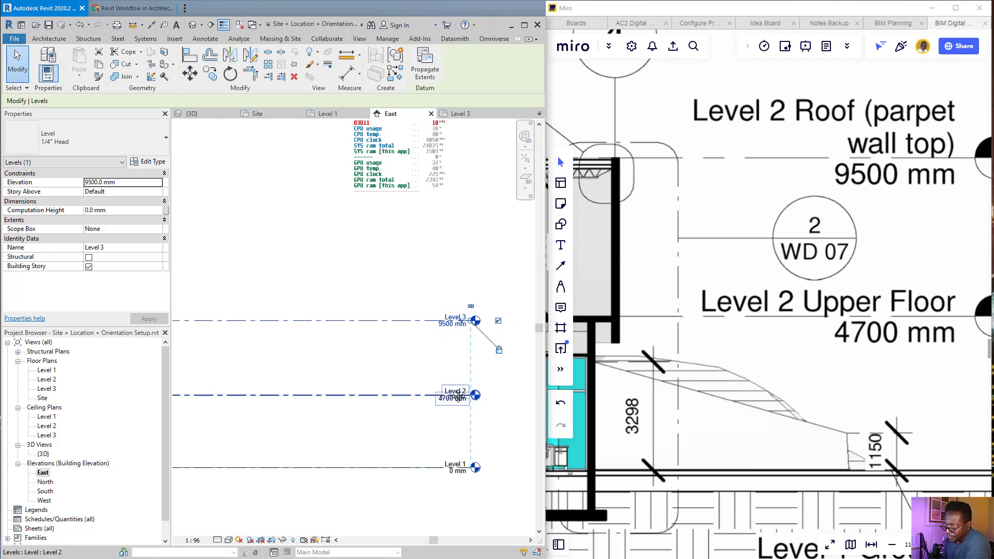
scroll(440, 336, "up", 2)
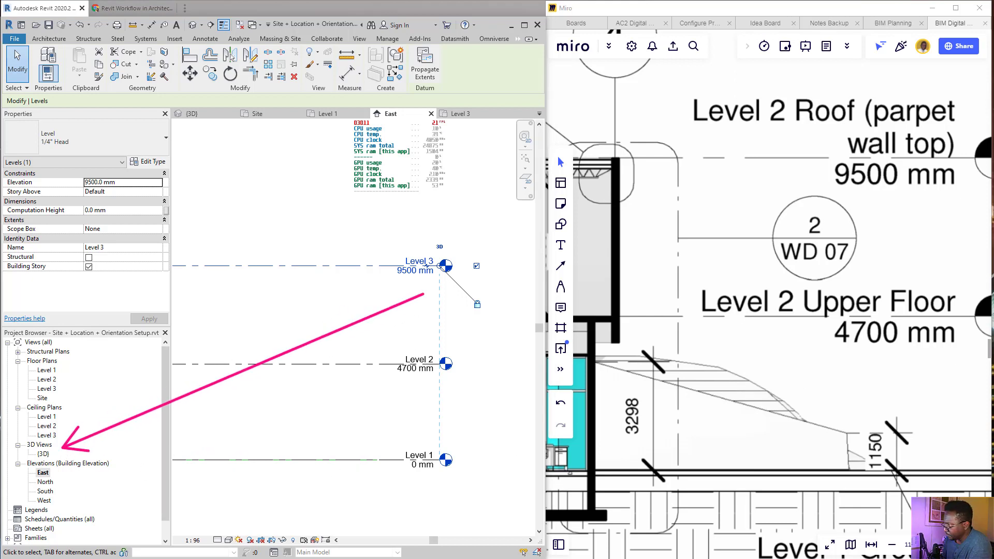
- Open the {3D} view, clear the level selection and turn the sun path off
left_click(44, 455)
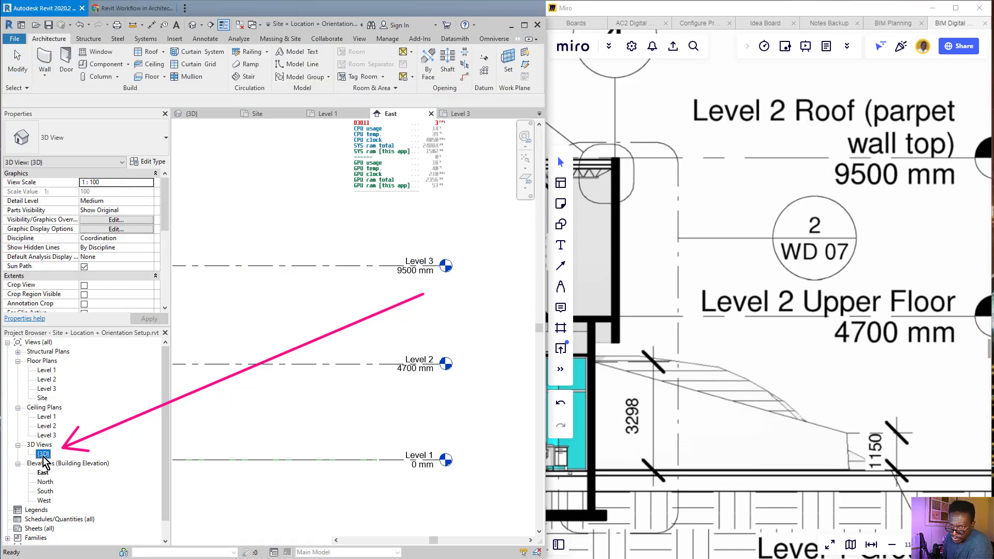
double_click(44, 454)
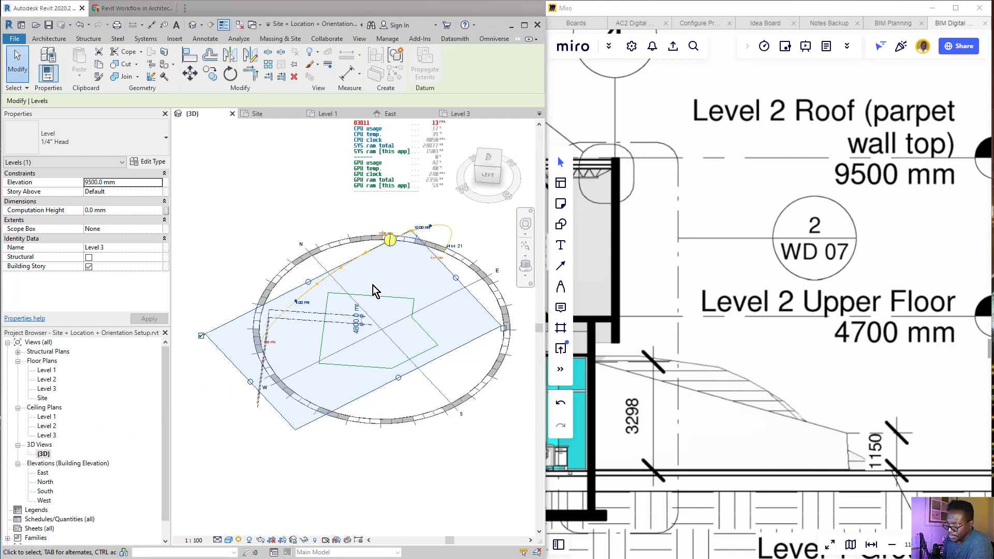
left_click(450, 408)
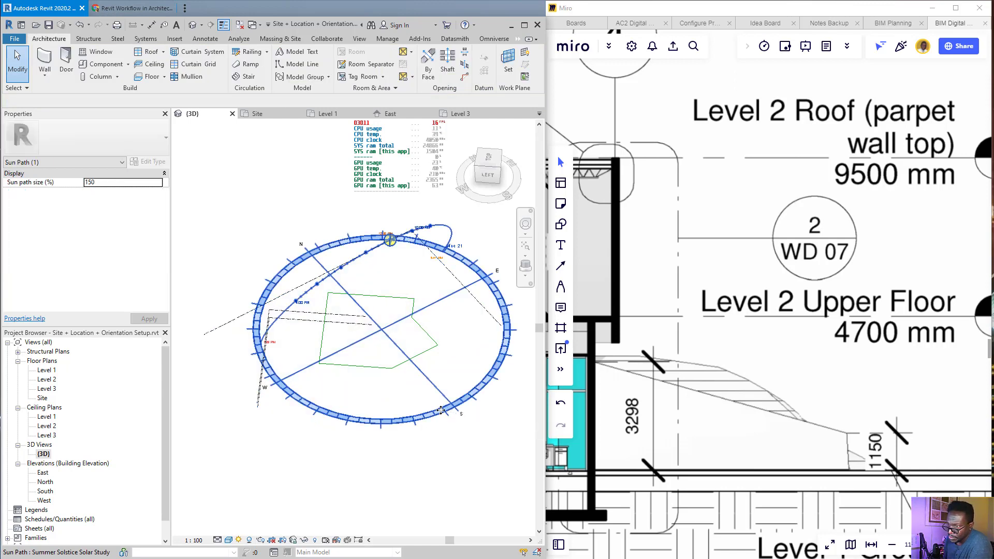
left_click(289, 487)
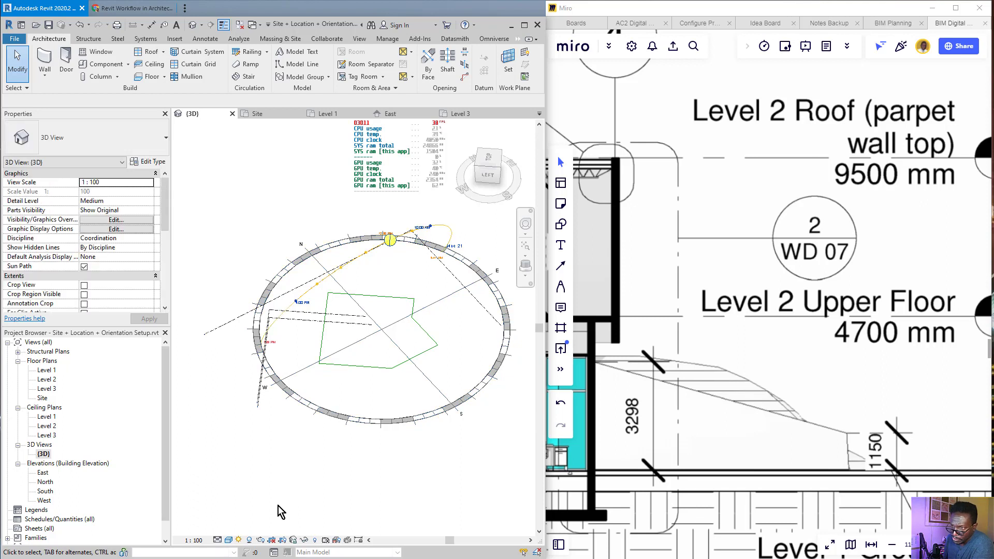
left_click(238, 540)
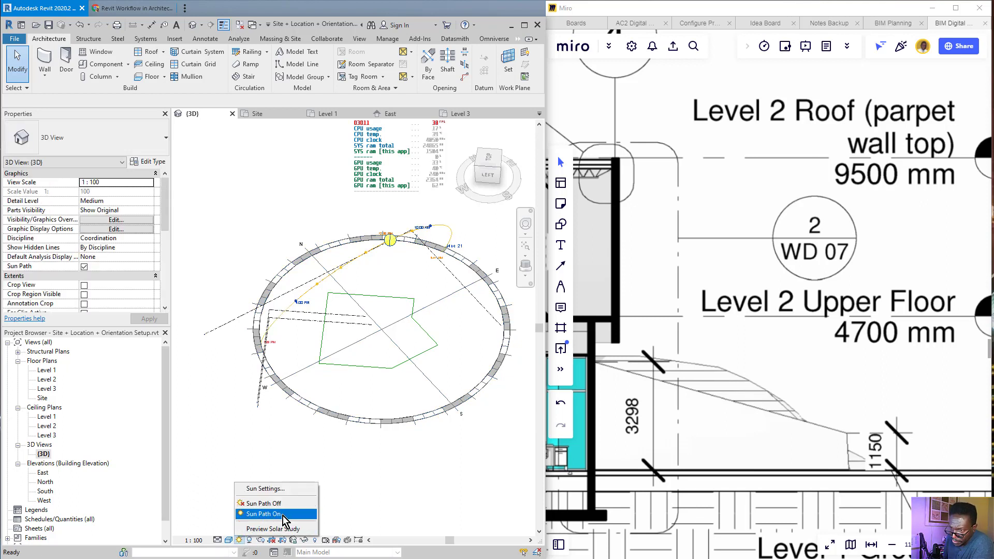
left_click(267, 503)
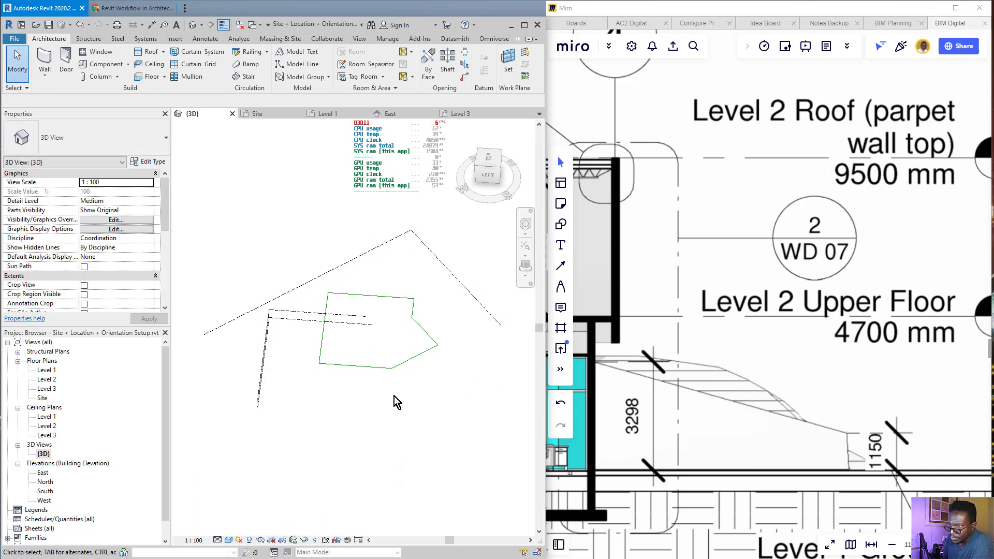
- Examine the three level planes and their extents against the green model-line outline in the 3D view
scroll(267, 352, "up", 1)
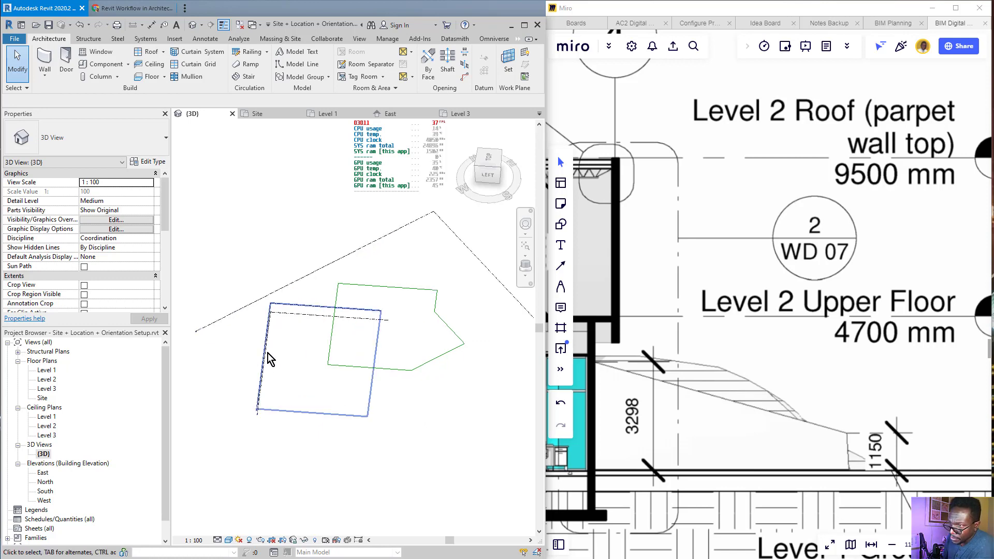
mouse_move(324, 360)
middle_mouse_down("shift")
mouse_move(350, 373)
mouse_move(377, 347)
middle_mouse_up("shift")
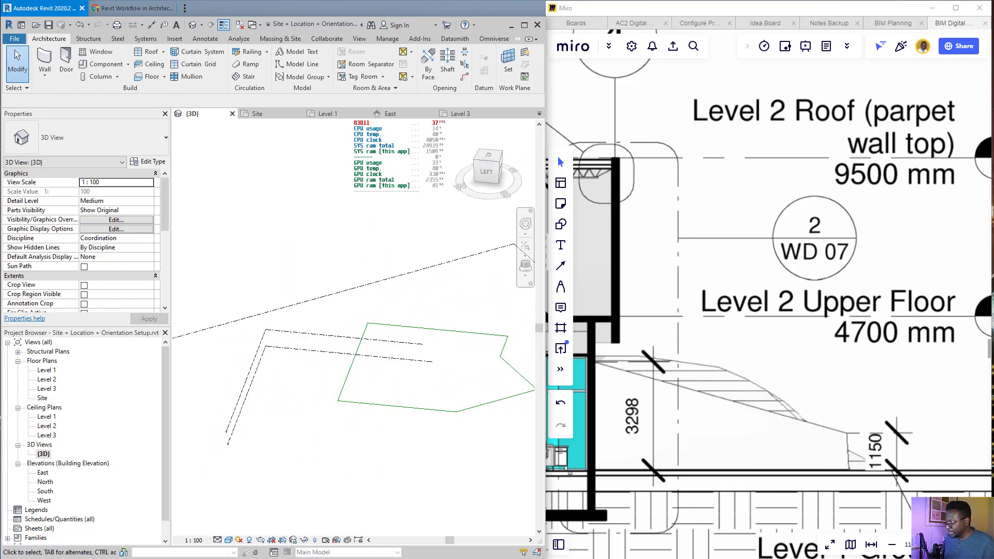
mouse_move(340, 468)
left_mouse_down()
mouse_move(373, 407)
mouse_move(346, 417)
left_mouse_up()
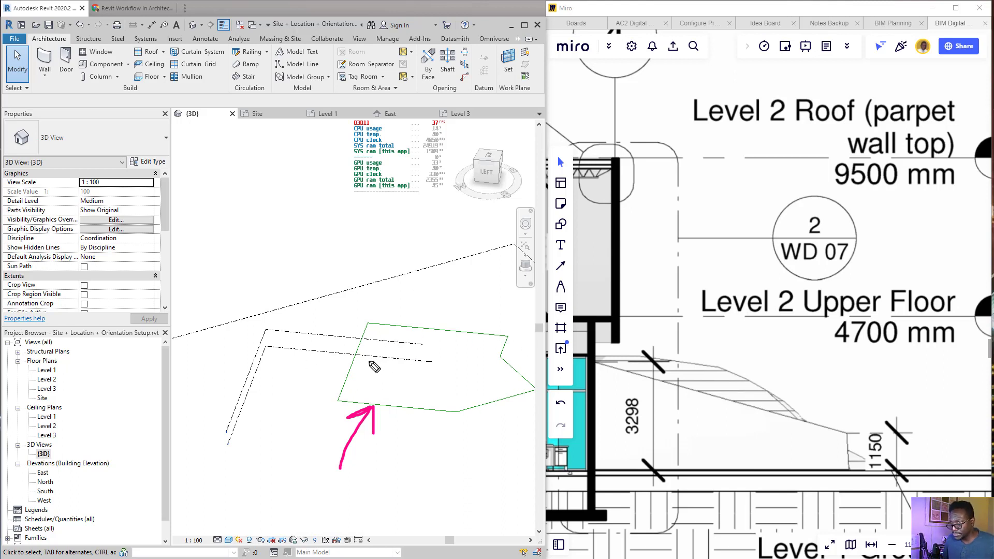
mouse_move(284, 500)
left_mouse_down()
mouse_move(219, 454)
mouse_move(228, 443)
mouse_move(239, 456)
left_mouse_up()
mouse_move(306, 401)
left_mouse_down()
mouse_move(254, 361)
mouse_move(254, 376)
mouse_move(285, 368)
left_mouse_up()
left_click_drag(223, 383, 222, 333)
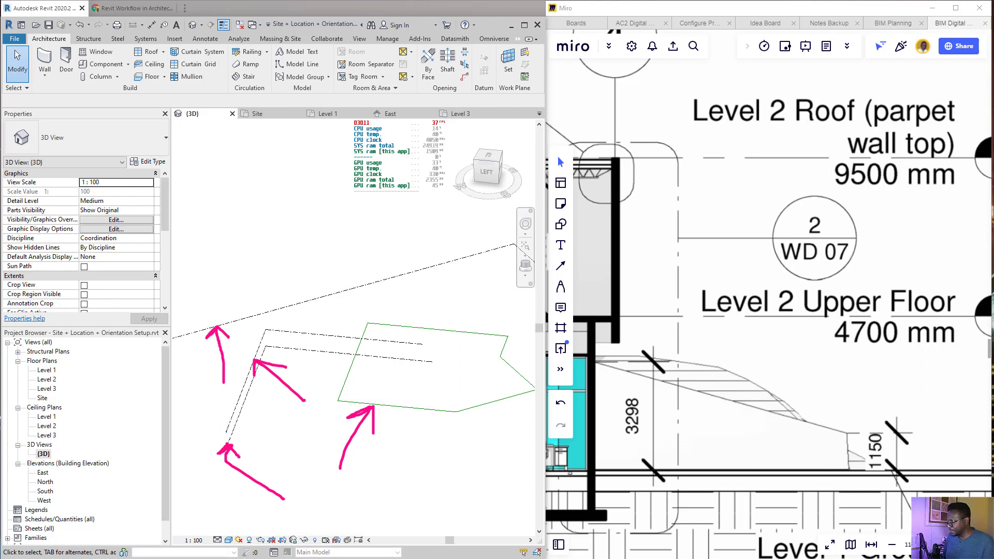
key("e")
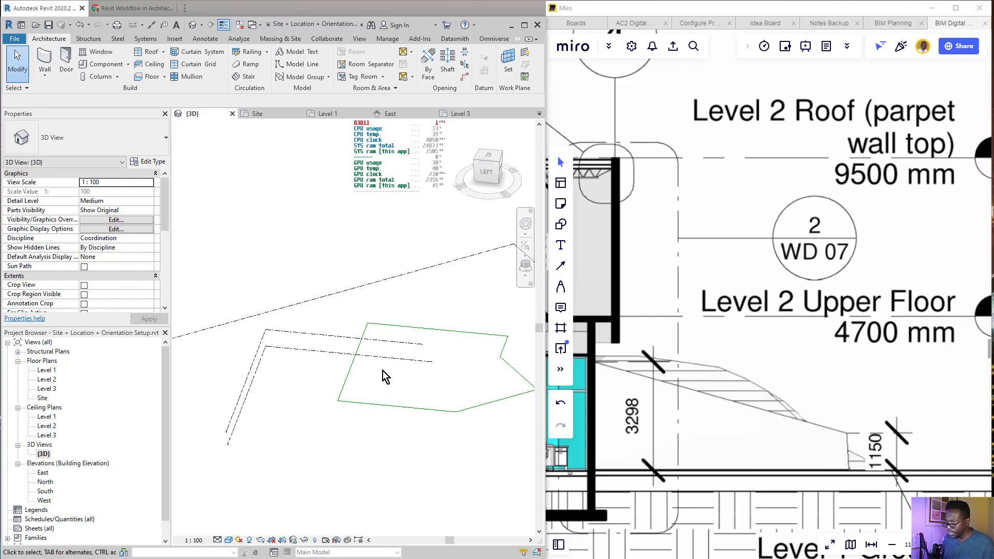
mouse_move(343, 388)
middle_mouse_down("shift")
mouse_move(341, 404)
mouse_move(341, 392)
middle_mouse_up("shift")
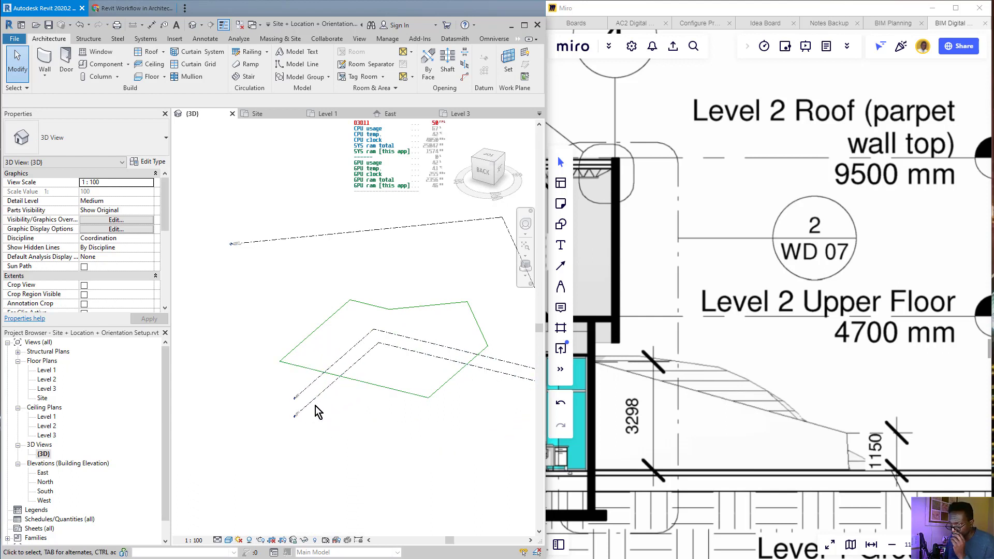
- Inspect Levels 1, 2 and 3 one after another in 3D and compare their vertical spacing from the side
left_click(315, 403)
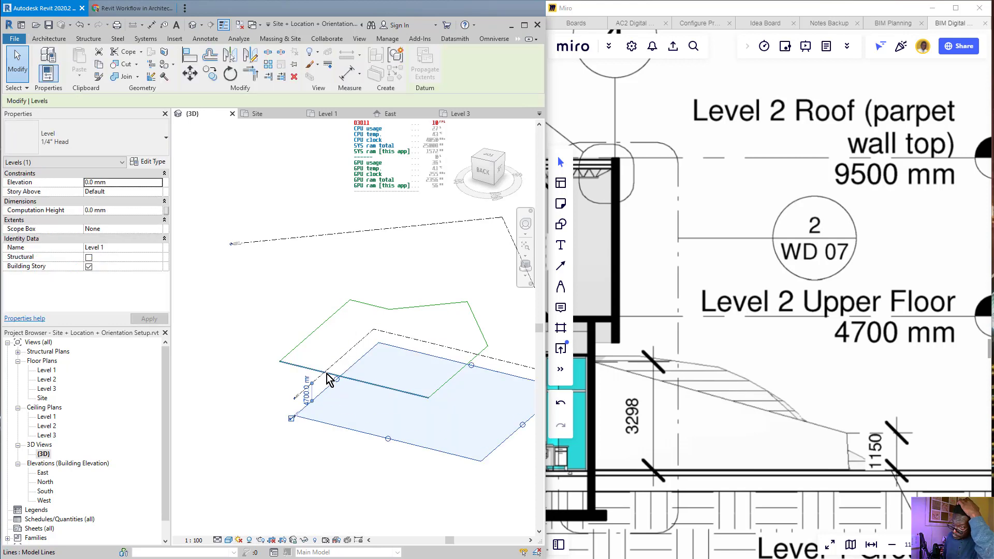
left_click(329, 379)
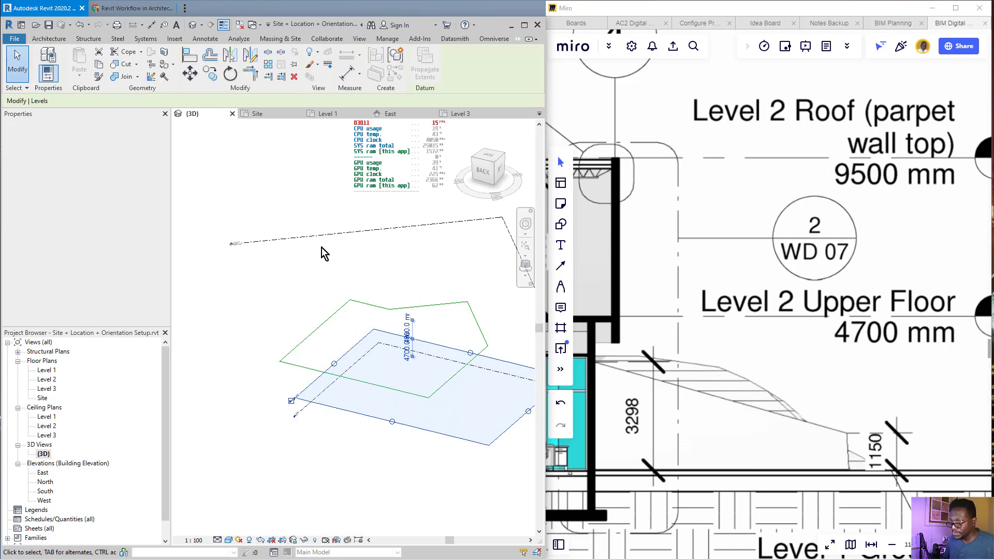
left_click(332, 234)
mouse_move(355, 342)
middle_mouse_down("shift")
mouse_move(334, 422)
mouse_move(376, 442)
mouse_move(369, 451)
mouse_move(384, 442)
middle_mouse_up("shift")
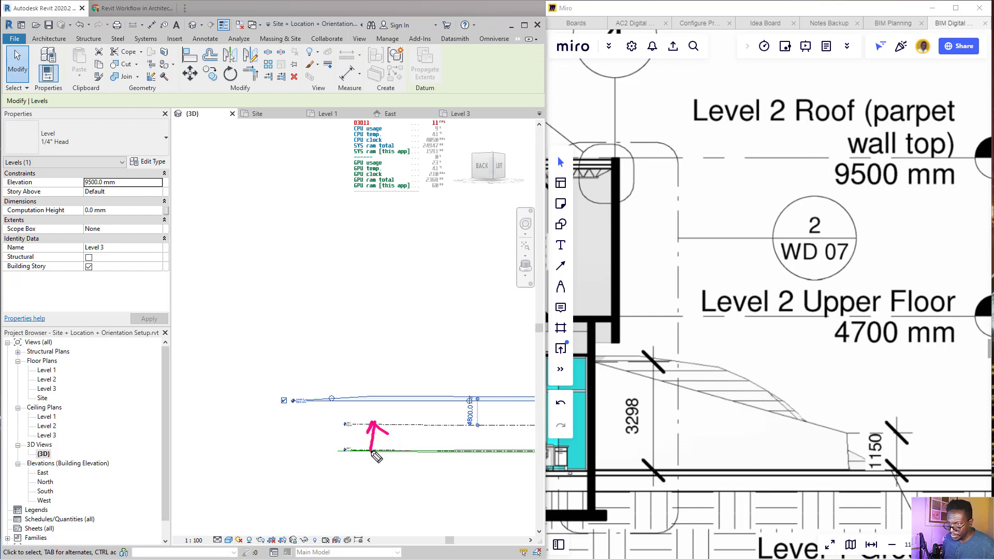
left_click_drag(417, 426, 422, 400)
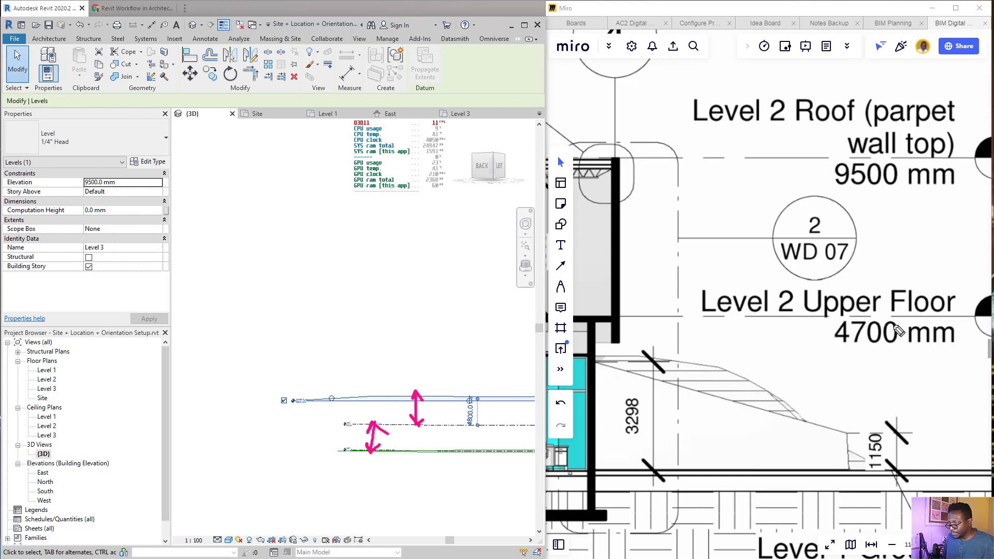
key("Escape")
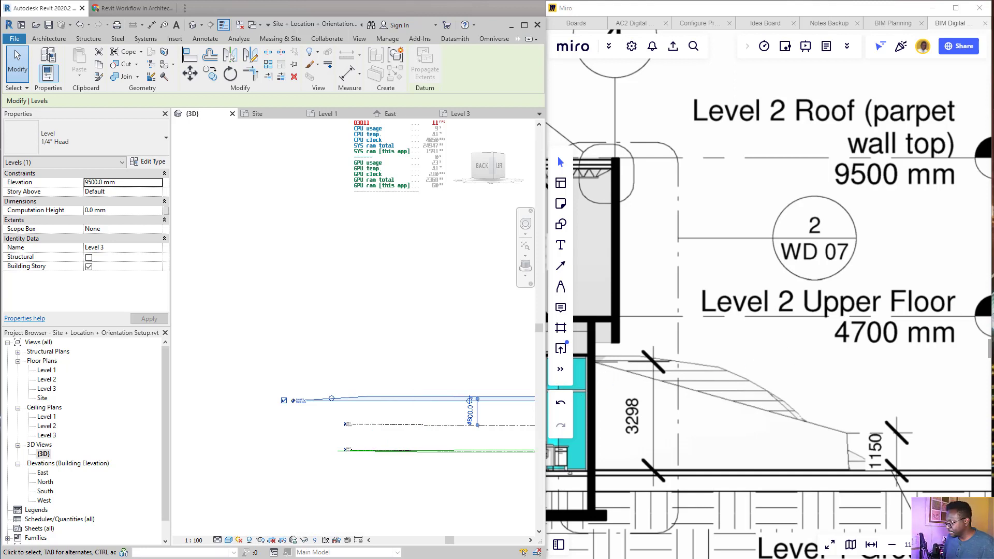
scroll(355, 448, "down", 2)
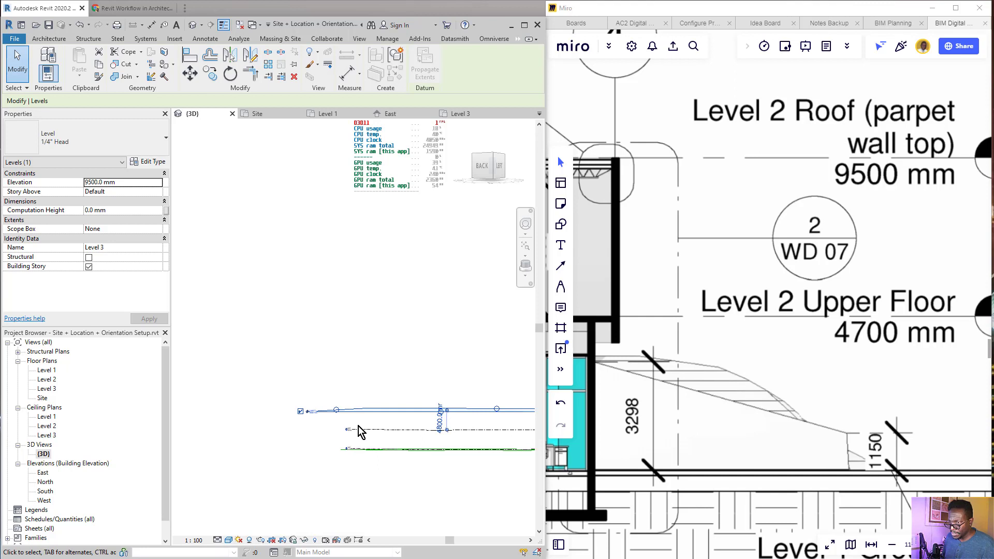
mouse_move(369, 435)
middle_mouse_down("shift")
mouse_move(280, 459)
mouse_move(291, 395)
mouse_move(402, 377)
middle_mouse_up("shift")
scroll(402, 377, "up", 2)
left_click(390, 461)
middle_click_drag(406, 461, 370, 455)
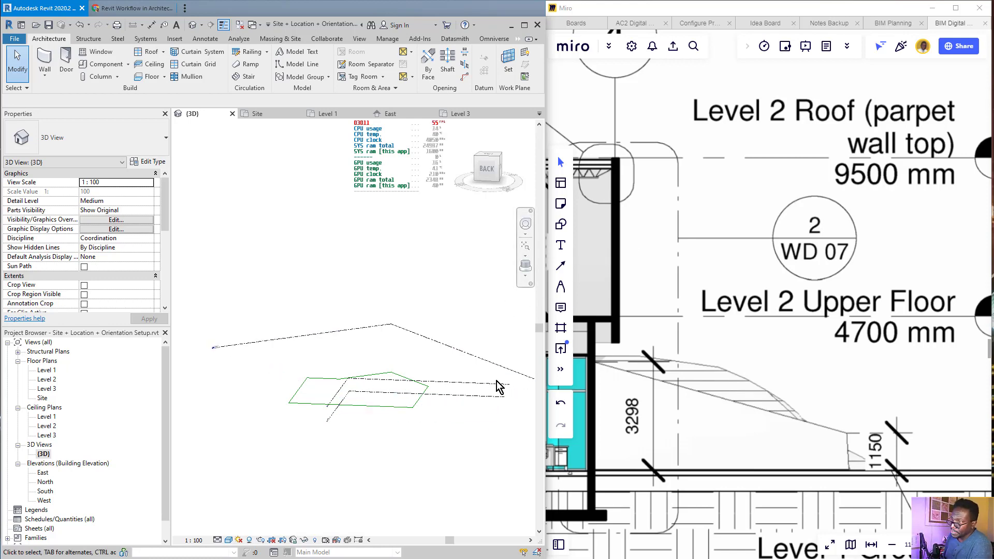
- Switch to the Miro board and find the aerial site plan to view the building footprint on the yellow plot
scroll(791, 261, "down", 10)
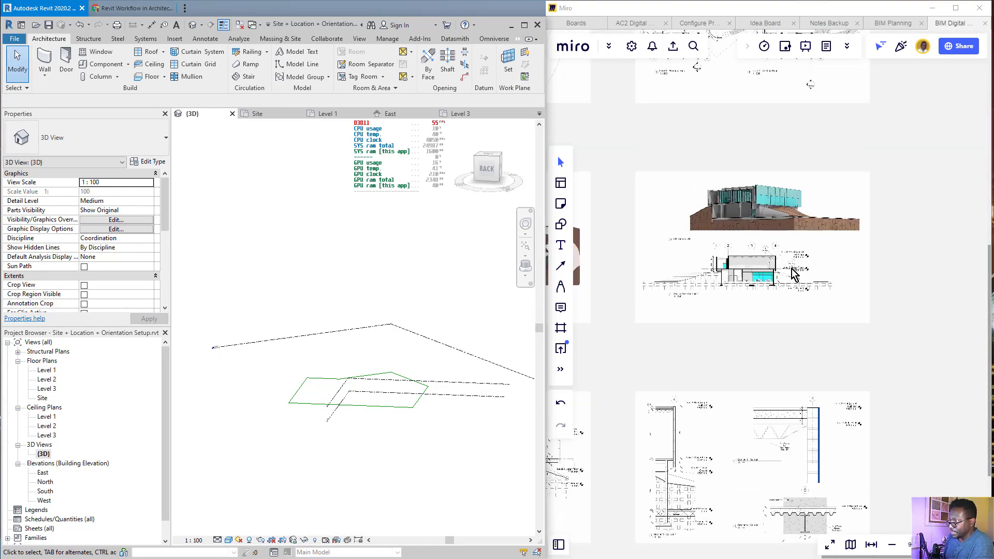
scroll(642, 265, "down", 5)
scroll(697, 274, "up", 8)
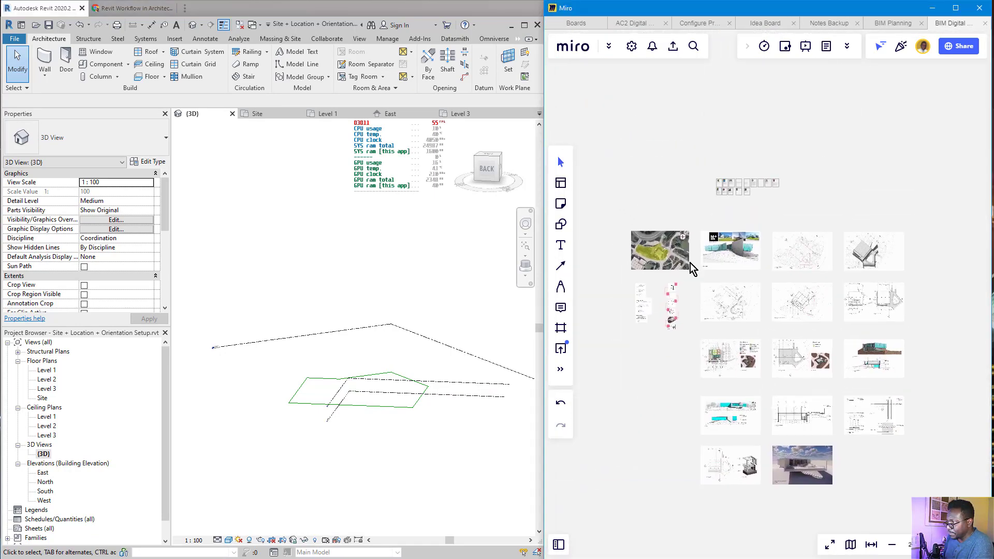
scroll(655, 253, "up", 8)
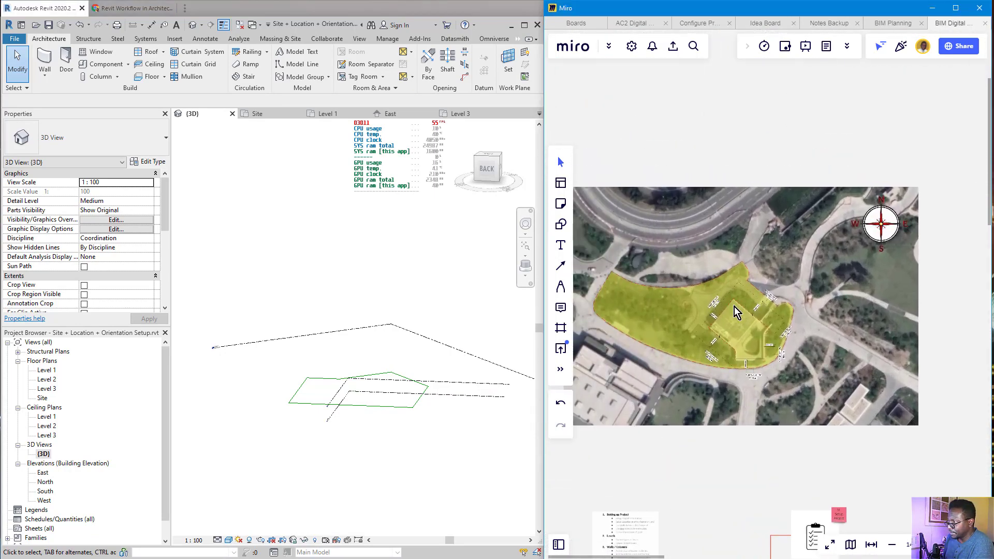
scroll(730, 312, "up", 1)
middle_click_drag(731, 312, 787, 316)
scroll(788, 315, "down", 2)
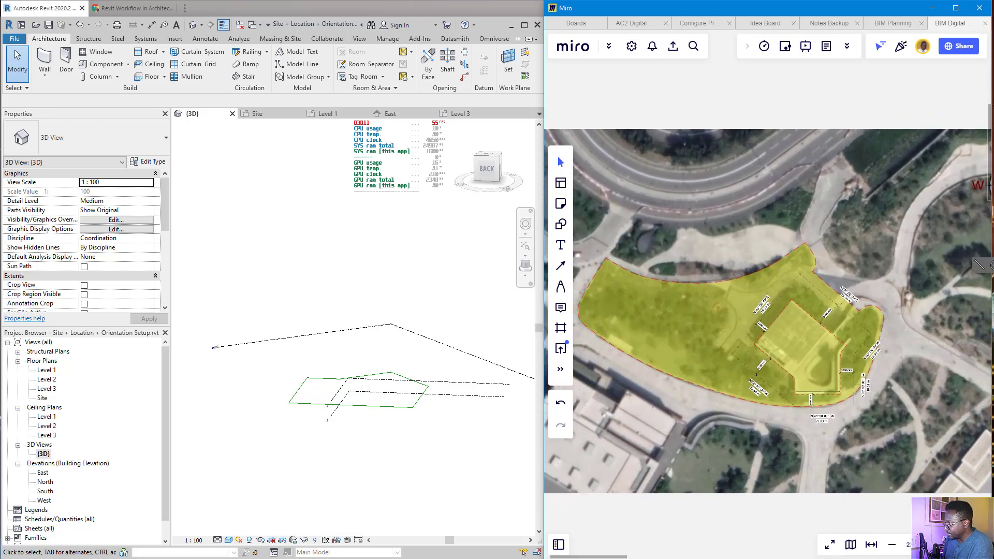
mouse_move(751, 344)
left_mouse_down()
mouse_move(835, 396)
mouse_move(836, 358)
mouse_move(798, 305)
mouse_move(760, 342)
left_mouse_up()
mouse_move(893, 248)
left_mouse_down()
mouse_move(900, 182)
mouse_move(902, 262)
mouse_move(894, 155)
left_mouse_up()
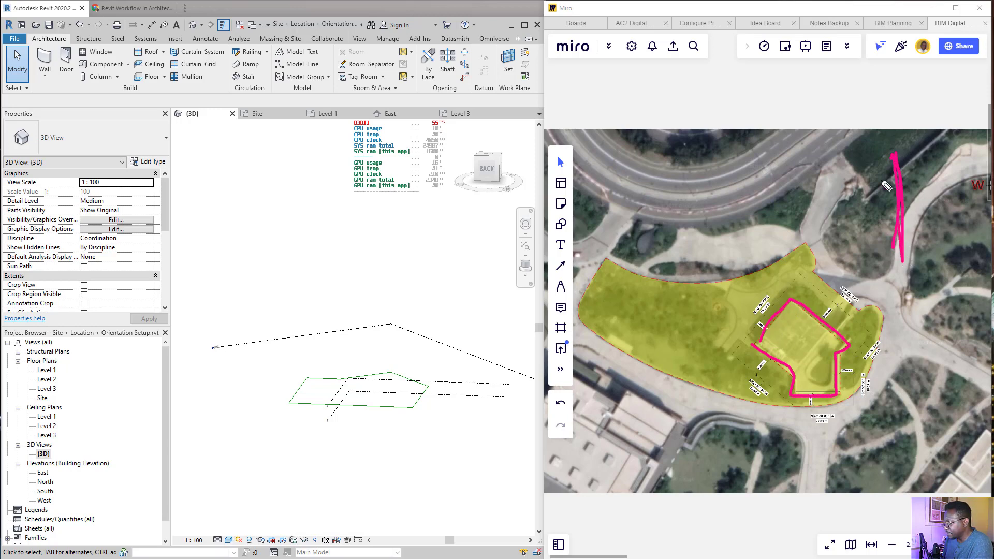
mouse_move(898, 307)
left_mouse_down()
mouse_move(898, 273)
mouse_move(914, 301)
mouse_move(919, 267)
left_mouse_up()
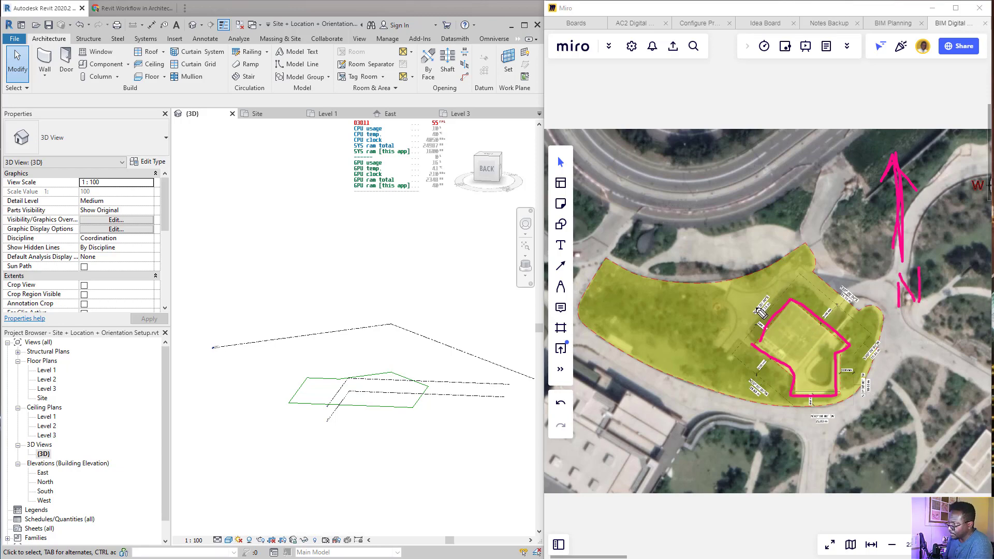
left_click_drag(772, 294, 804, 293)
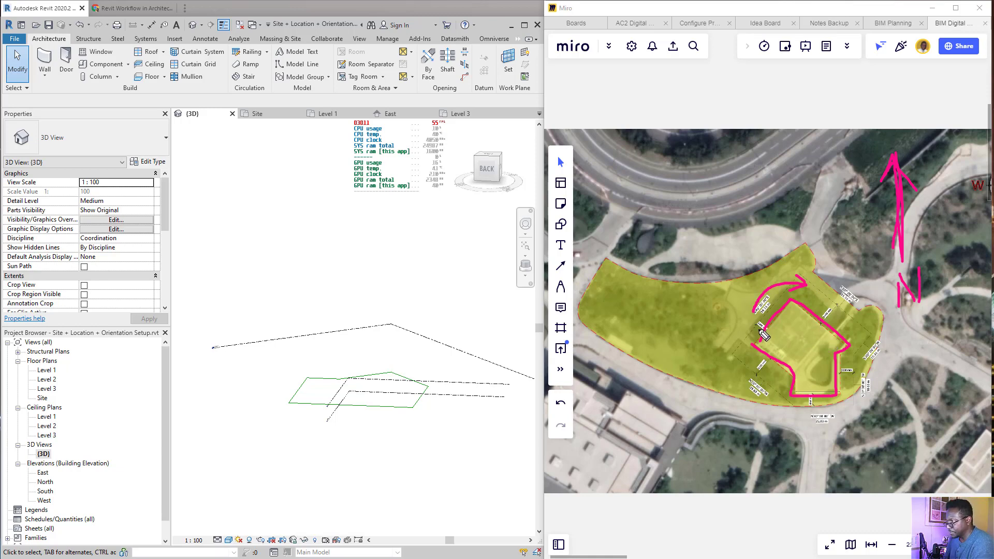
left_click(696, 408)
left_click_drag(723, 379, 731, 364)
left_click_drag(747, 330, 753, 323)
left_click_drag(856, 253, 849, 265)
left_click_drag(820, 313, 783, 378)
left_click_drag(762, 396, 739, 422)
left_click_drag(746, 354, 799, 281)
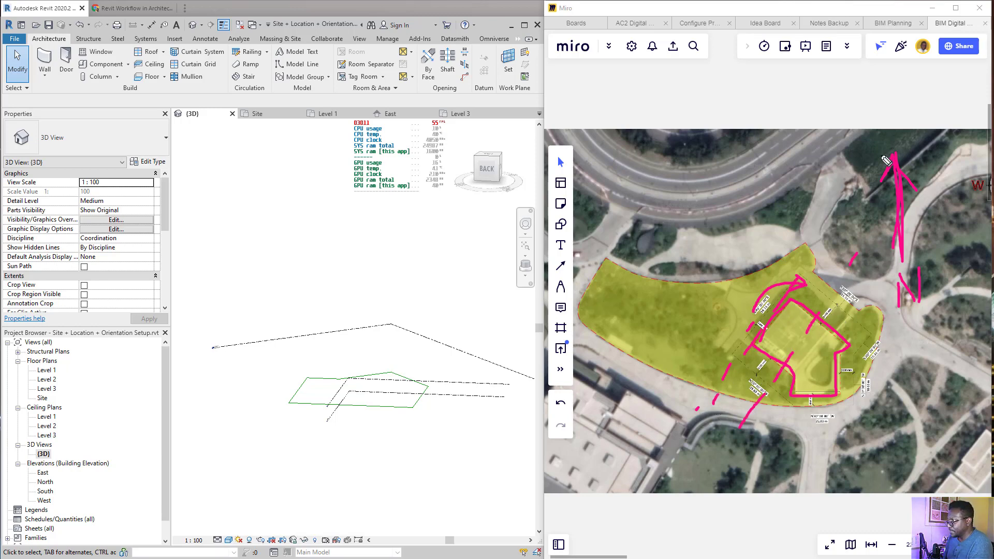
- Open the Level 1 floor plan and view the pentagon-like property outline beside the aerial site plan
left_click_drag(872, 157, 959, 158)
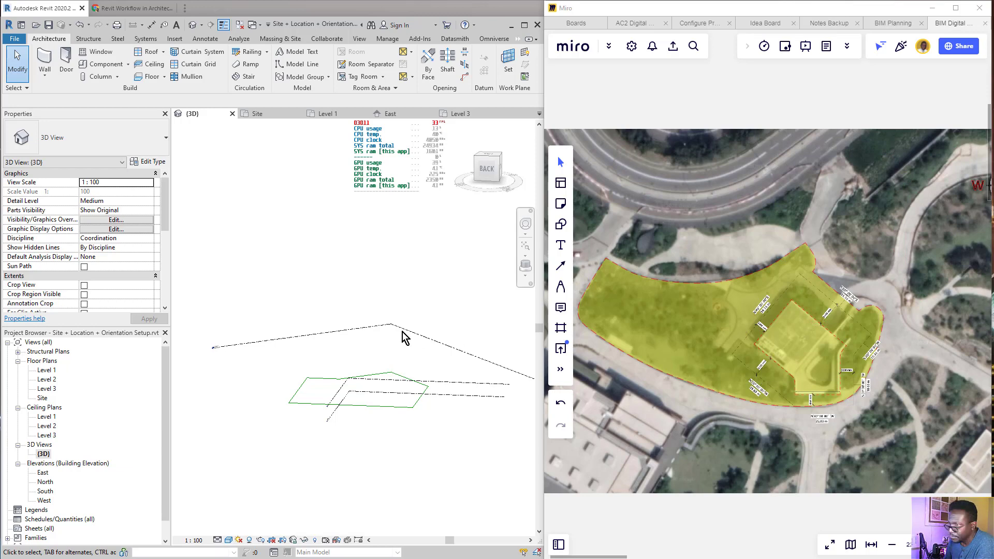
left_click(50, 371)
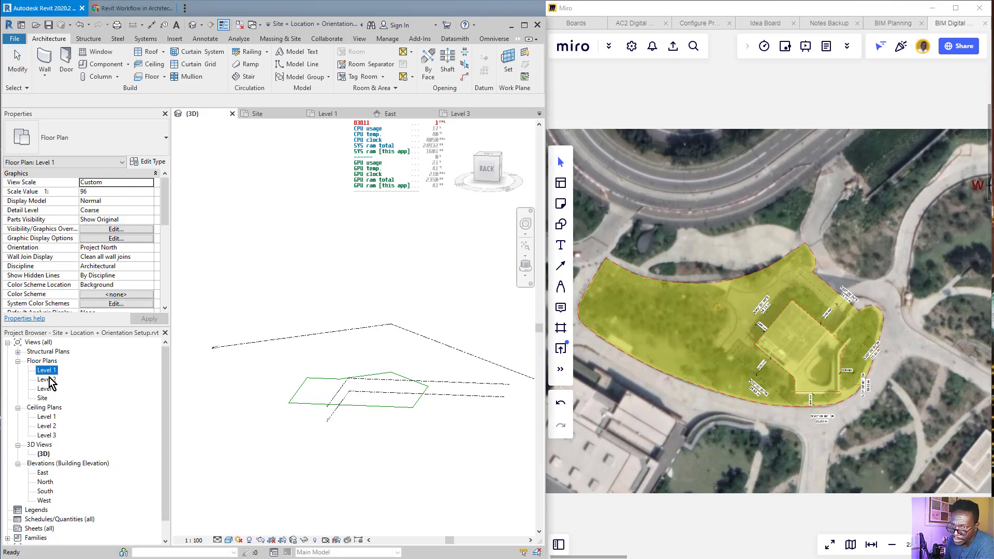
double_click(47, 370)
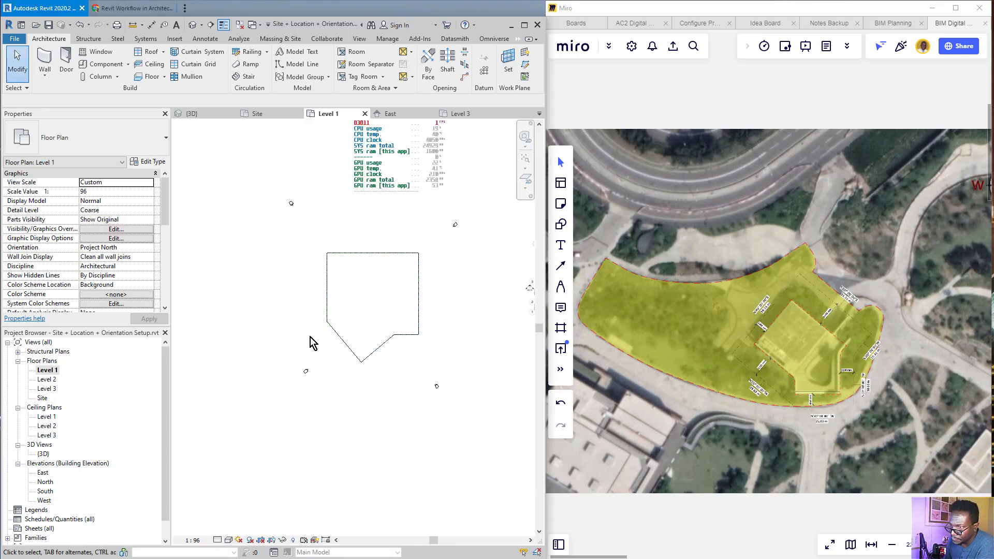
scroll(313, 342, "up", 2)
middle_click_drag(355, 349, 322, 382)
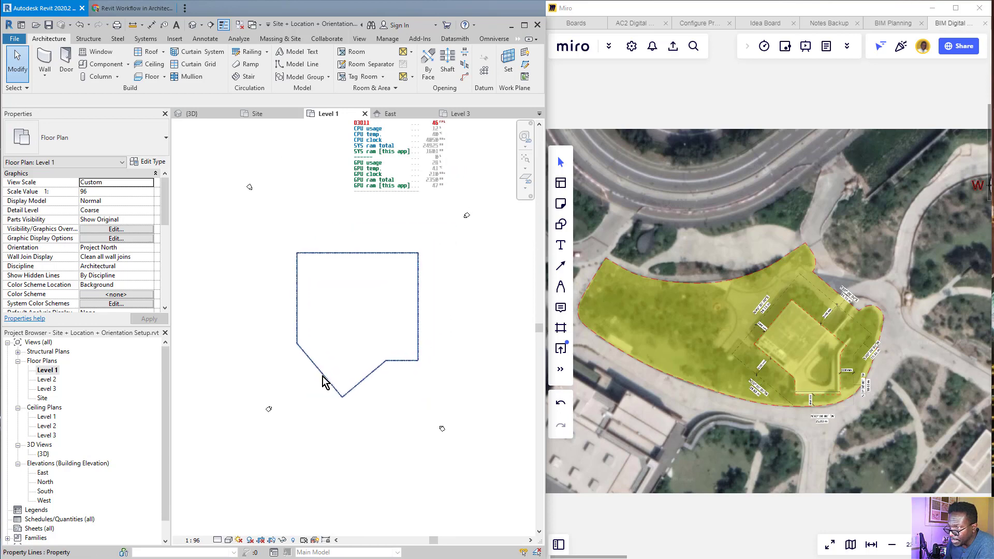
left_click(940, 301)
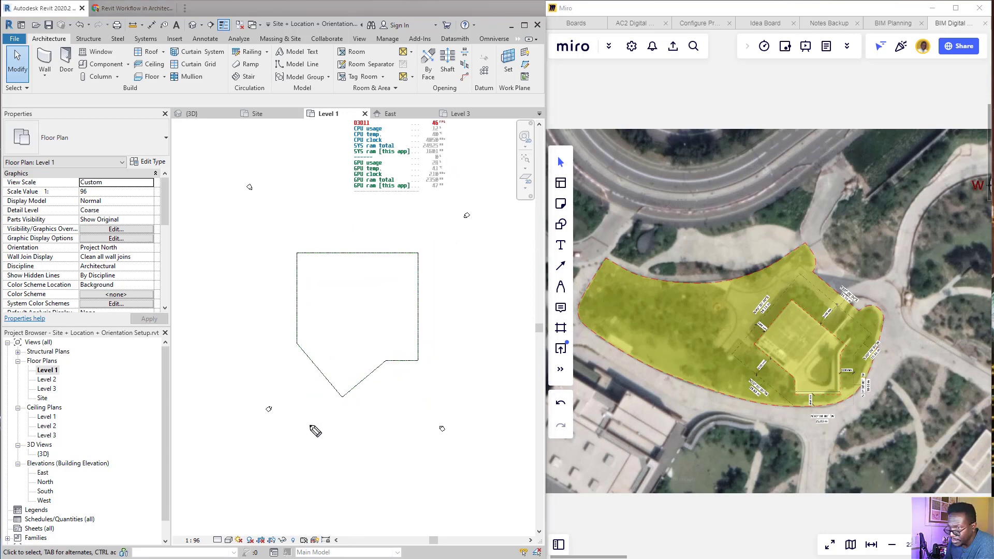
- Examine the Level 1 plan's Project North orientation and how the four elevation markers face the property outline
left_click_drag(283, 401, 281, 393)
mouse_move(455, 419)
left_mouse_down()
mouse_move(440, 404)
mouse_move(463, 421)
left_mouse_up()
mouse_move(455, 192)
left_mouse_down()
mouse_move(484, 224)
mouse_move(446, 196)
left_mouse_up()
mouse_move(259, 161)
left_mouse_down()
mouse_move(262, 215)
mouse_move(241, 161)
left_mouse_up()
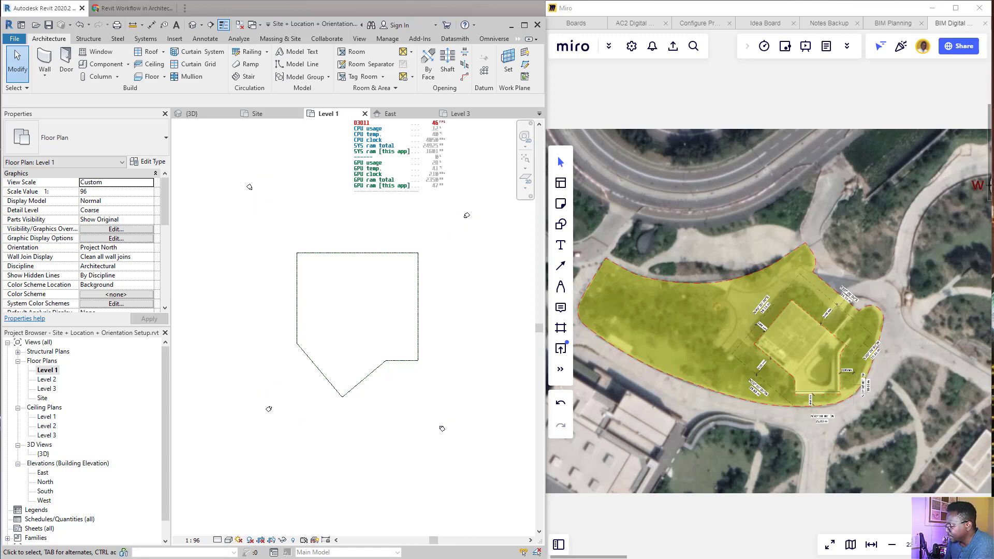
scroll(93, 238, "down", 1)
scroll(104, 242, "up", 1)
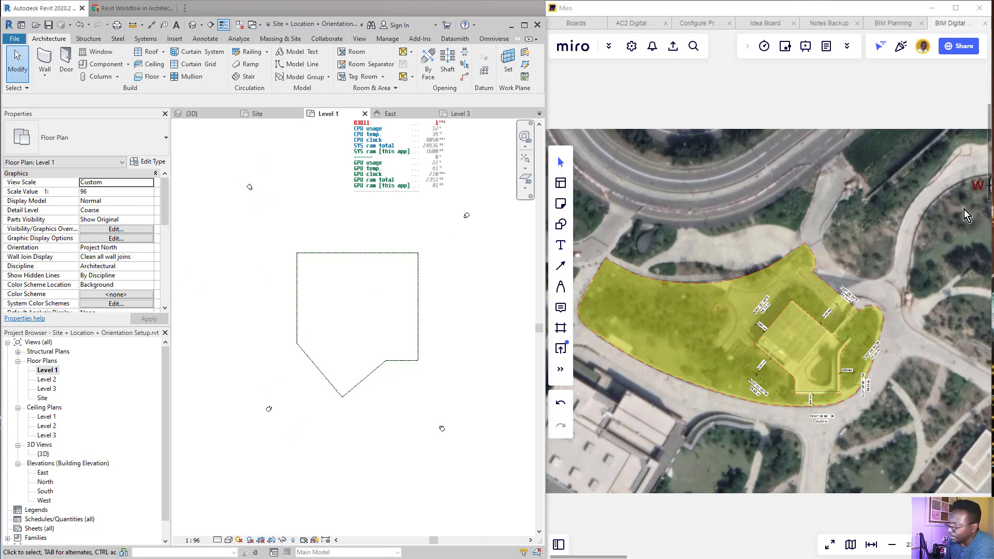
mouse_move(137, 240)
left_mouse_down()
mouse_move(93, 243)
mouse_move(72, 259)
mouse_move(122, 247)
left_mouse_up()
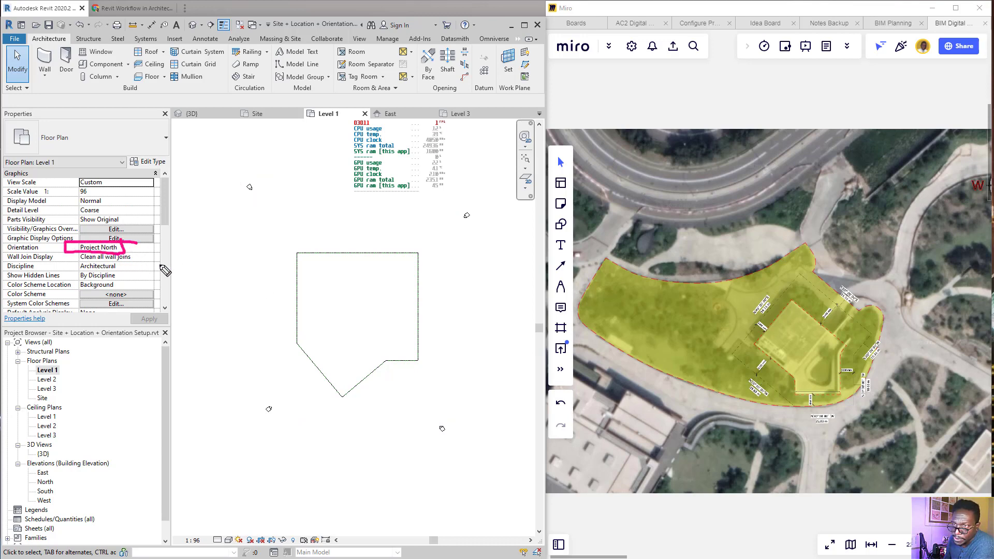
mouse_move(456, 199)
left_mouse_down()
mouse_move(493, 167)
mouse_move(493, 184)
mouse_move(487, 176)
mouse_move(454, 200)
mouse_move(493, 174)
mouse_move(480, 200)
left_mouse_up()
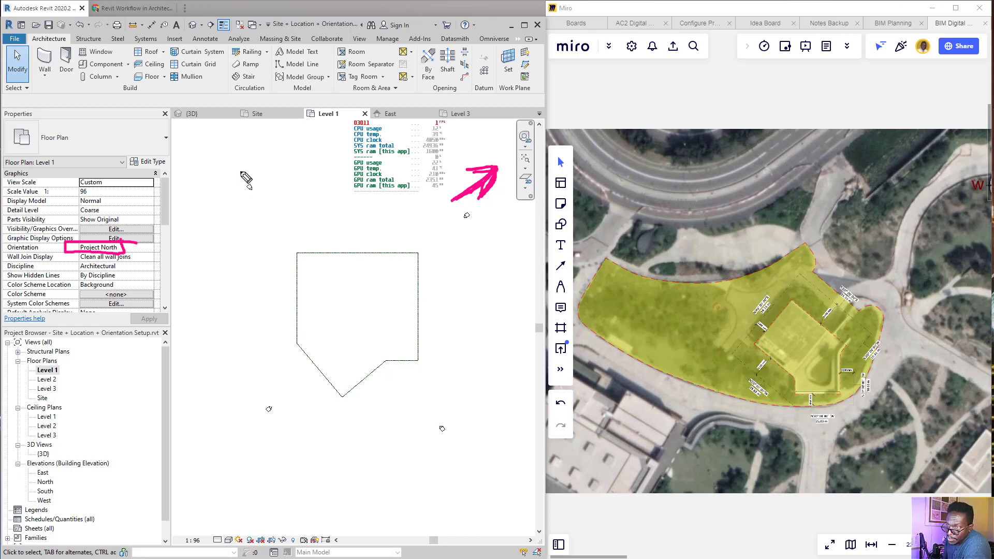
mouse_move(252, 193)
left_mouse_down()
mouse_move(271, 223)
mouse_move(258, 226)
mouse_move(271, 207)
left_mouse_up()
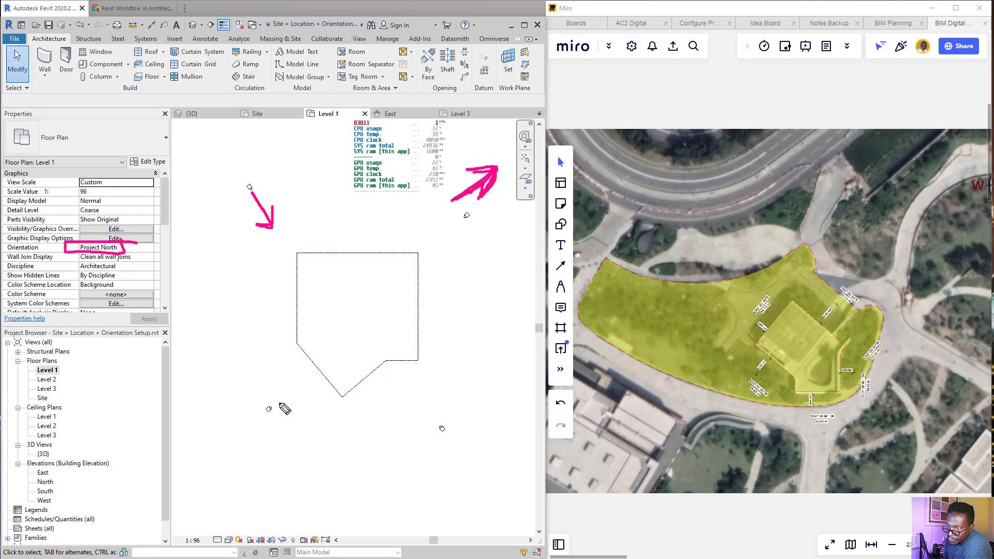
mouse_move(276, 403)
left_mouse_down()
mouse_move(301, 381)
mouse_move(295, 390)
left_mouse_up()
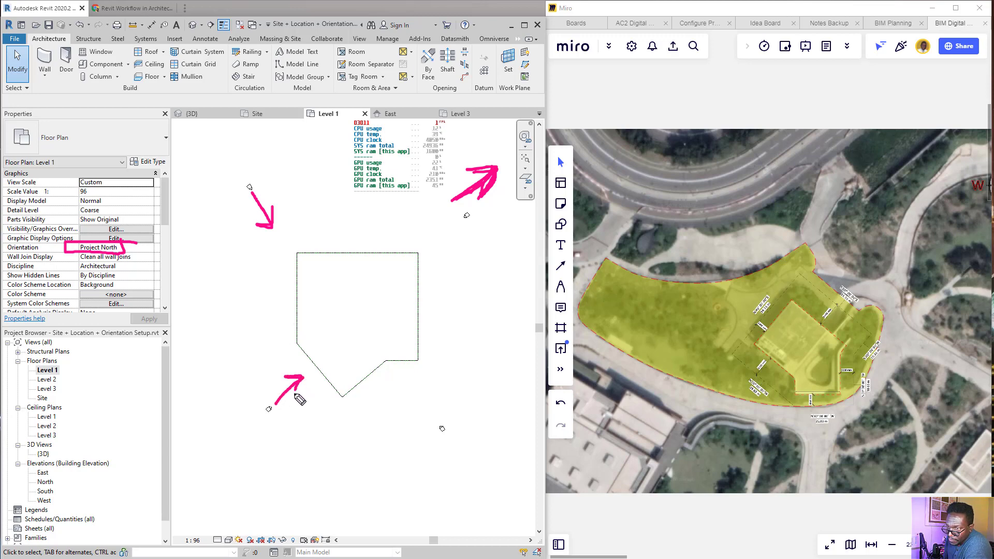
mouse_move(431, 418)
left_mouse_down()
mouse_move(404, 386)
mouse_move(433, 392)
left_mouse_up()
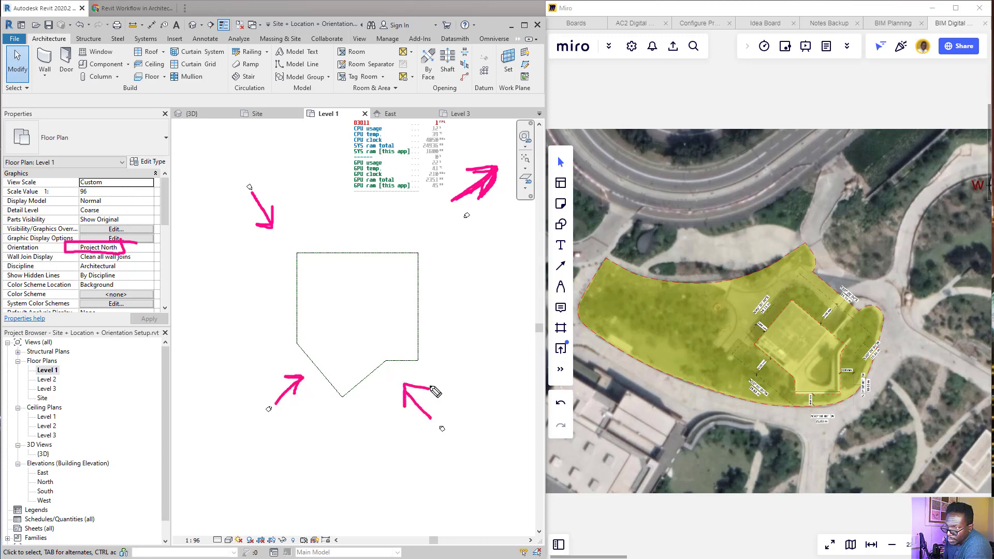
left_click_drag(458, 224, 434, 243)
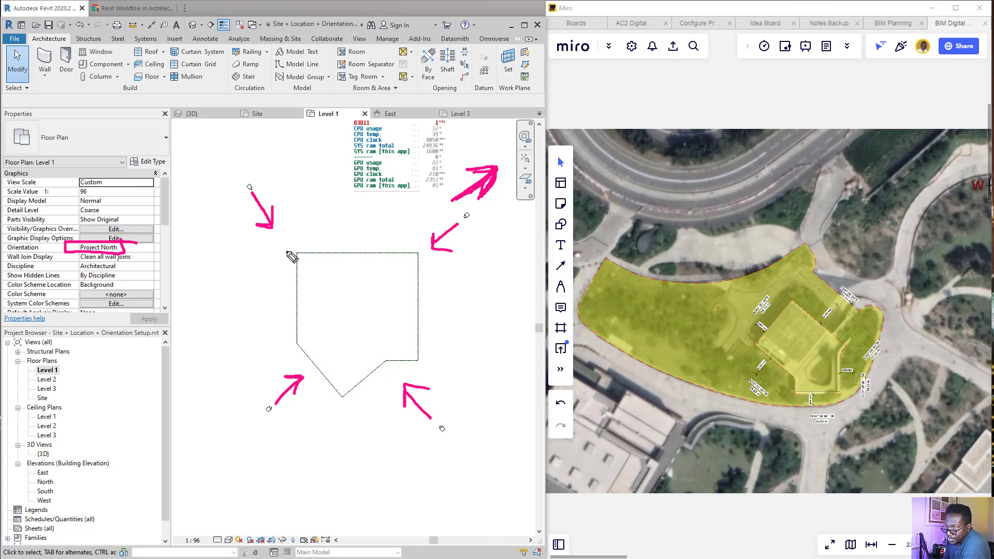
mouse_move(296, 253)
left_mouse_down()
mouse_move(291, 346)
mouse_move(337, 358)
mouse_move(419, 357)
left_mouse_up()
mouse_move(418, 250)
left_mouse_down()
mouse_move(423, 358)
mouse_move(362, 252)
mouse_move(303, 253)
left_mouse_up()
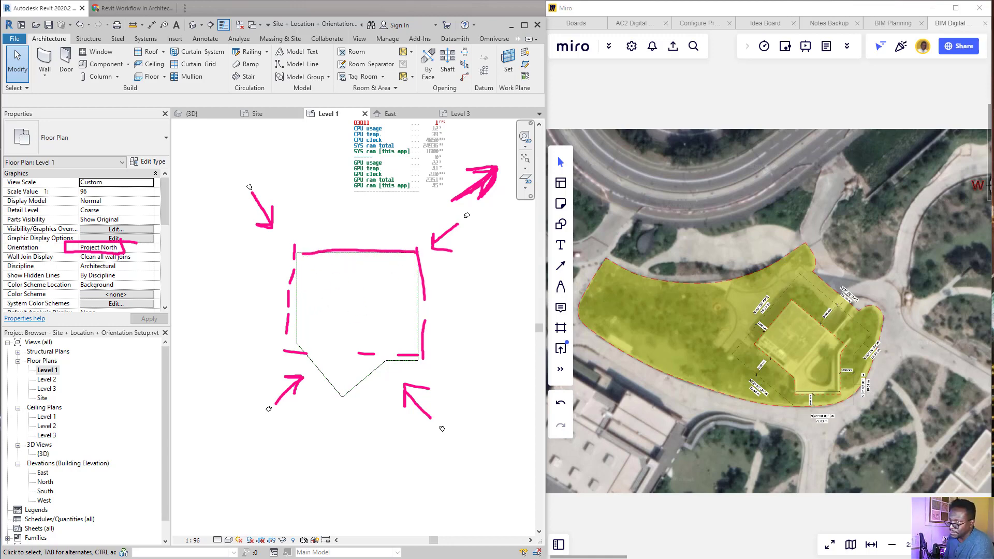
key("Delete")
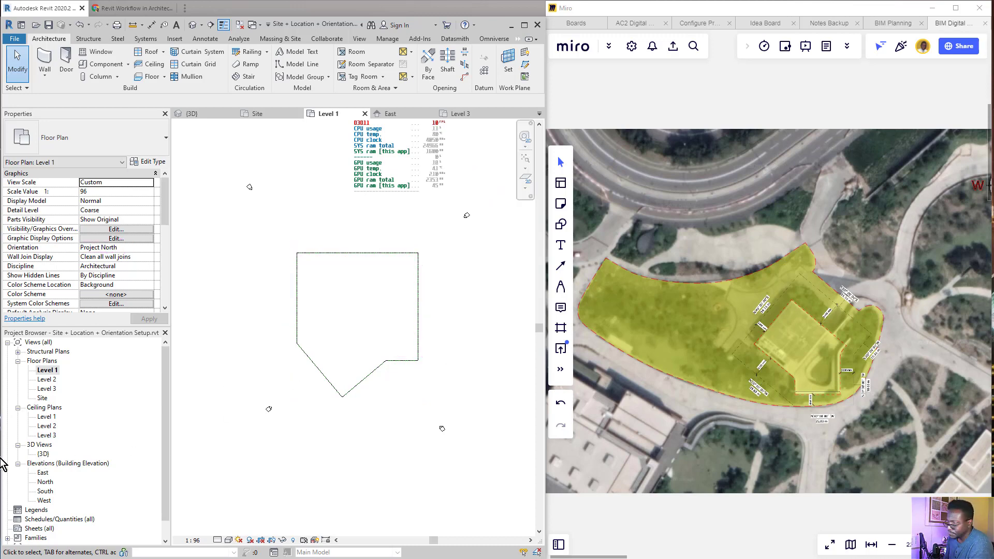
- Open the {3D} view and look at the level lines above the property outline
double_click(44, 454)
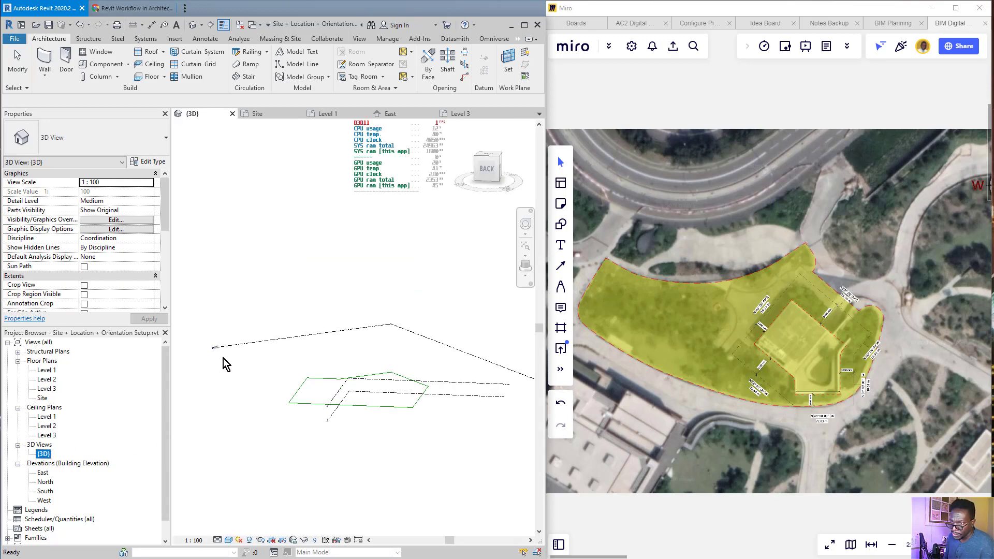
scroll(217, 351, "up", 1)
middle_click_drag(218, 350, 203, 352)
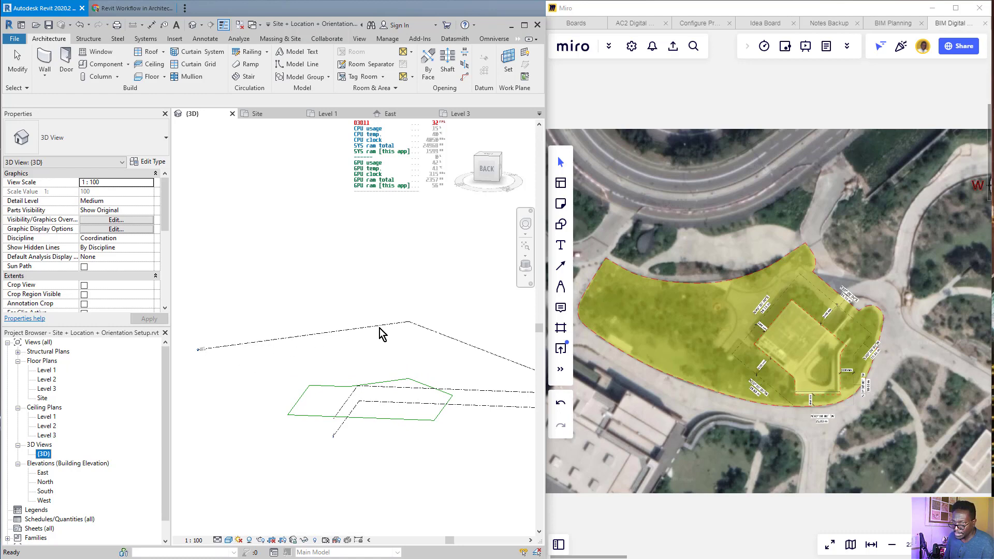
- On the Level 1 floor plan, draw a closed chain of six Generic - 8" walls inside the property outline, about 31177 mm wide along its upper edge
double_click(54, 370)
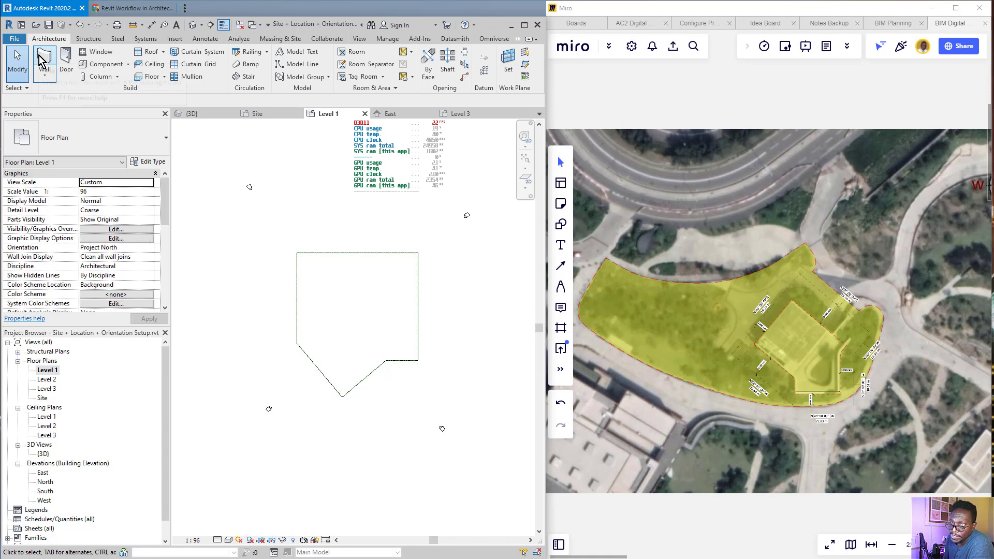
key("w")
key("a")
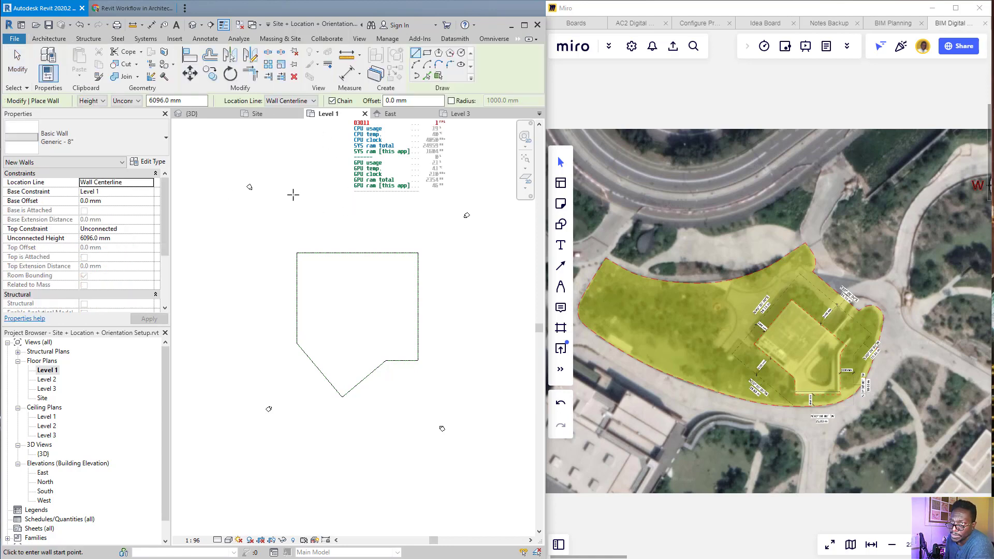
left_click(308, 264)
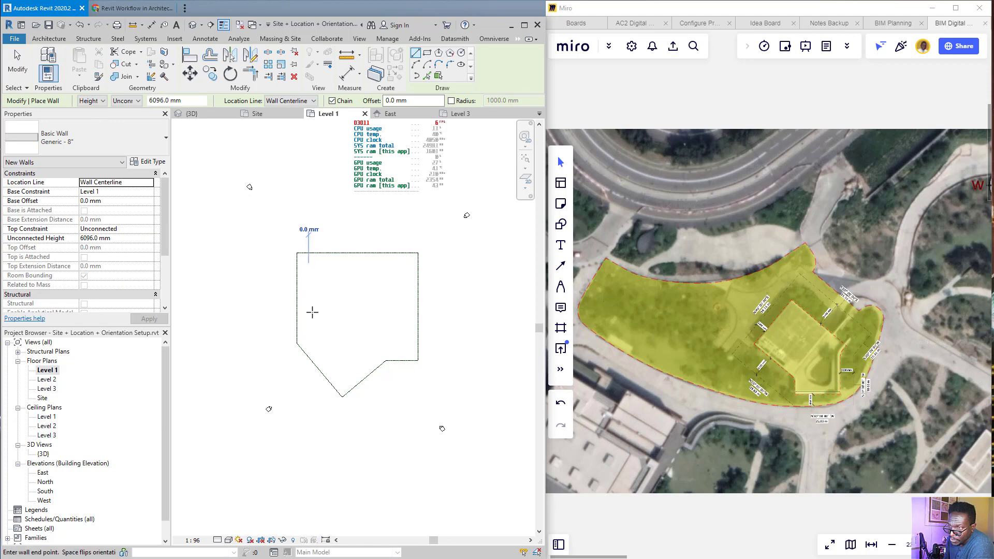
left_click(308, 330)
left_click(344, 372)
left_click(376, 341)
left_click(404, 341)
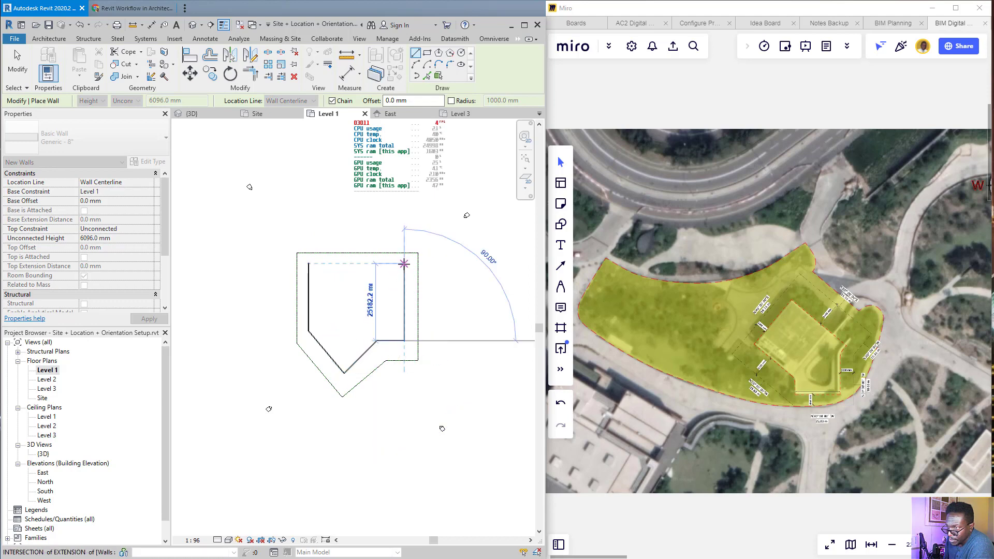
left_click(404, 263)
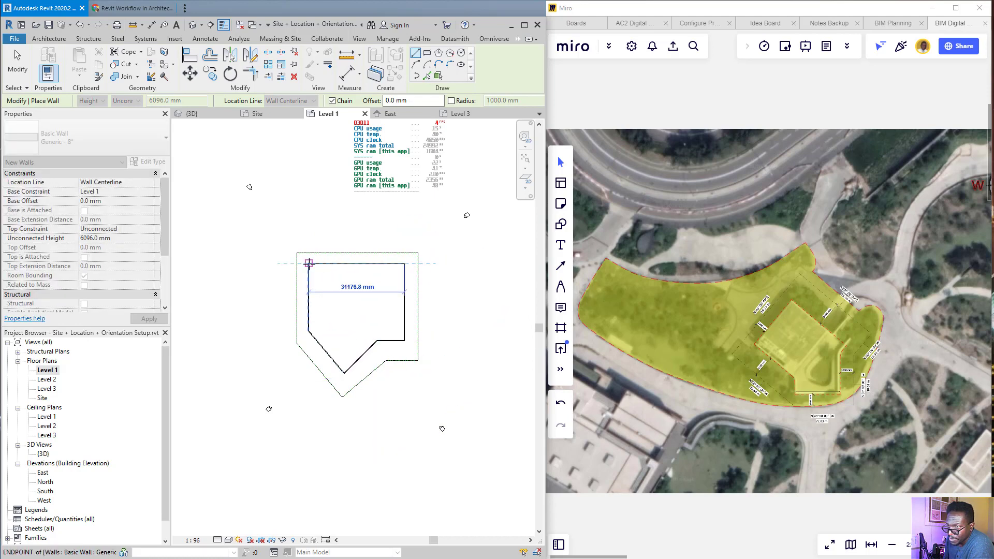
left_click(309, 263)
key("Escape")
key("Escape")
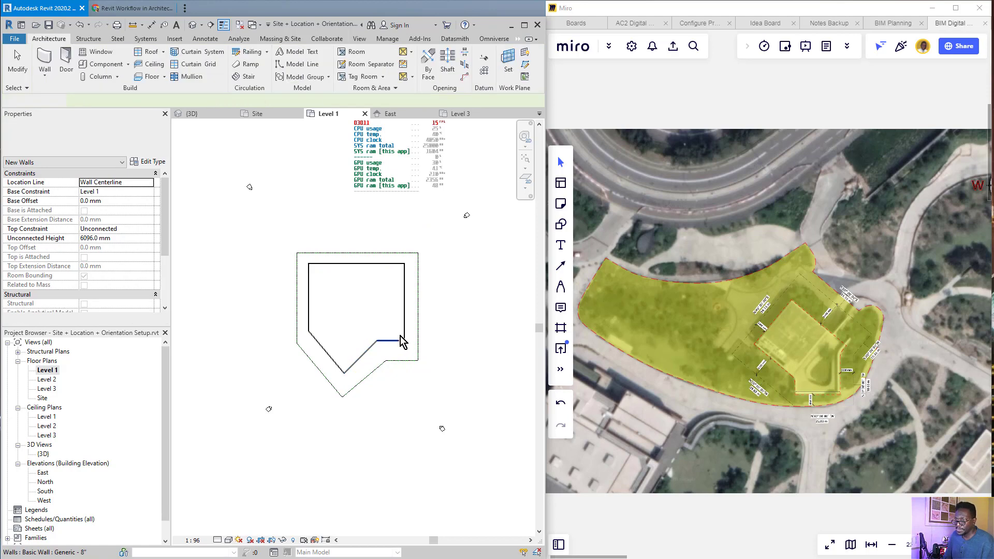
- Select all six new walls and set their top constraint to Up to level: Level 3
scroll(352, 303, "up", 3)
scroll(430, 274, "down", 2)
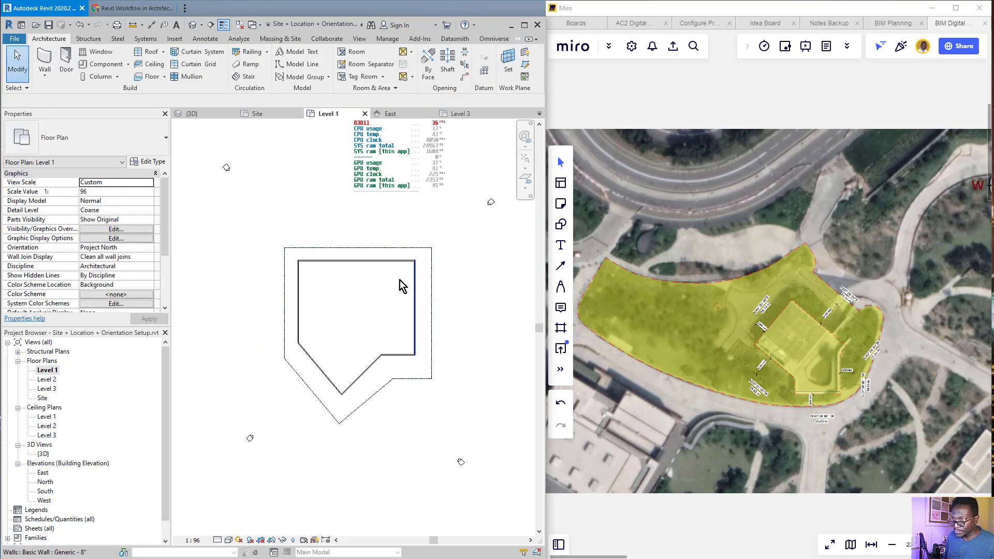
scroll(355, 269, "down", 1)
left_click(318, 263)
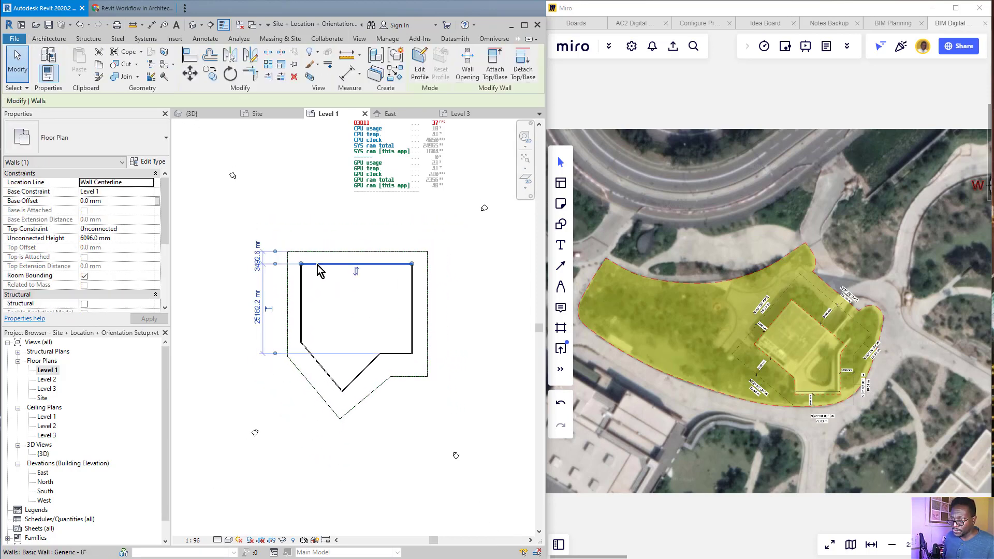
left_click(304, 235)
left_click_drag(296, 261, 439, 409)
scroll(356, 331, "up", 2)
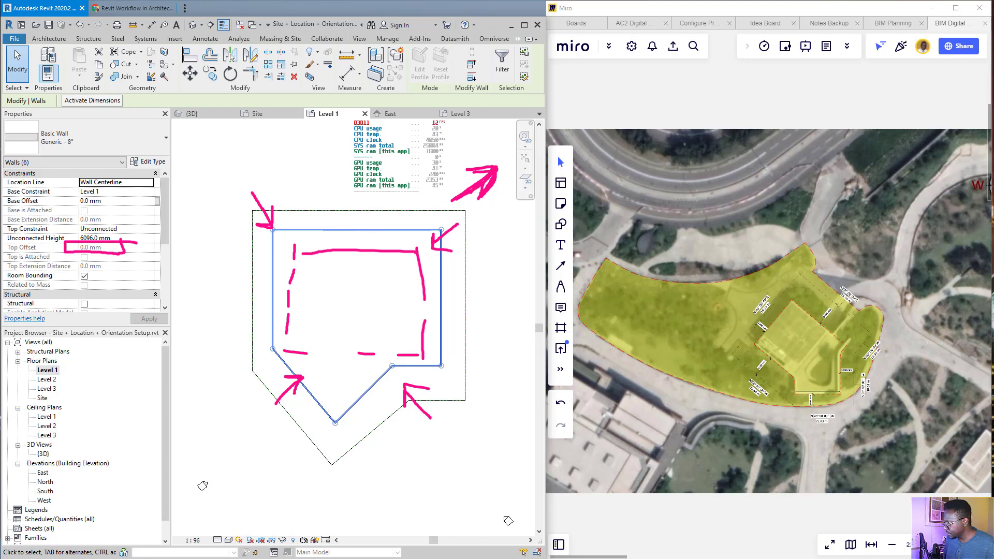
key("ctrl+z")
key("Escape")
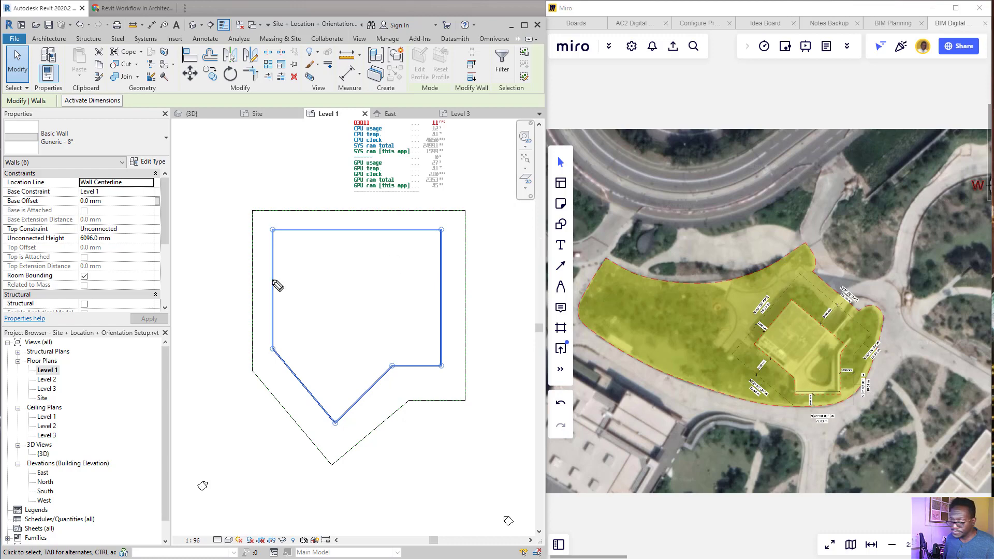
mouse_move(209, 191)
left_mouse_down()
mouse_move(111, 192)
mouse_move(119, 198)
mouse_move(114, 187)
left_mouse_up()
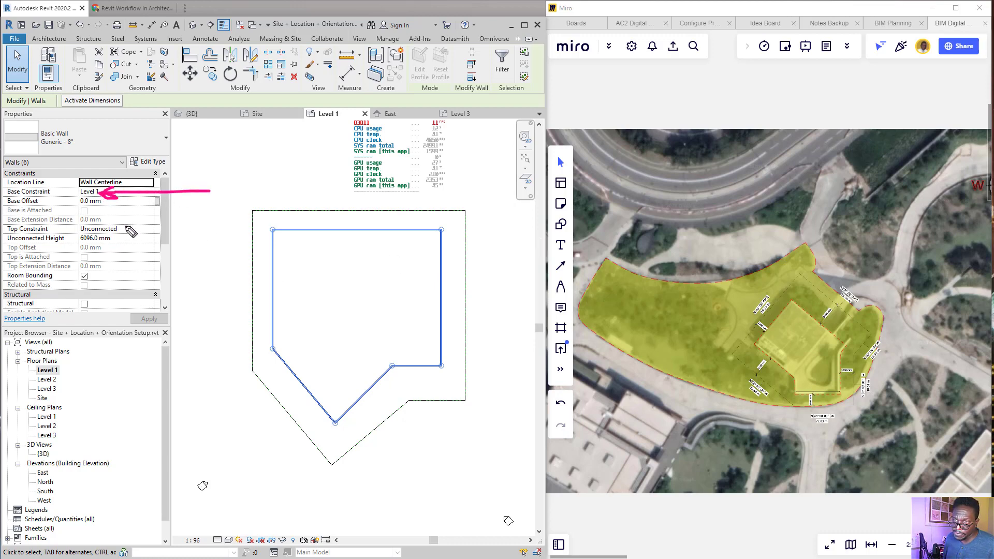
mouse_move(212, 234)
left_mouse_down()
mouse_move(122, 234)
mouse_move(135, 225)
left_mouse_up()
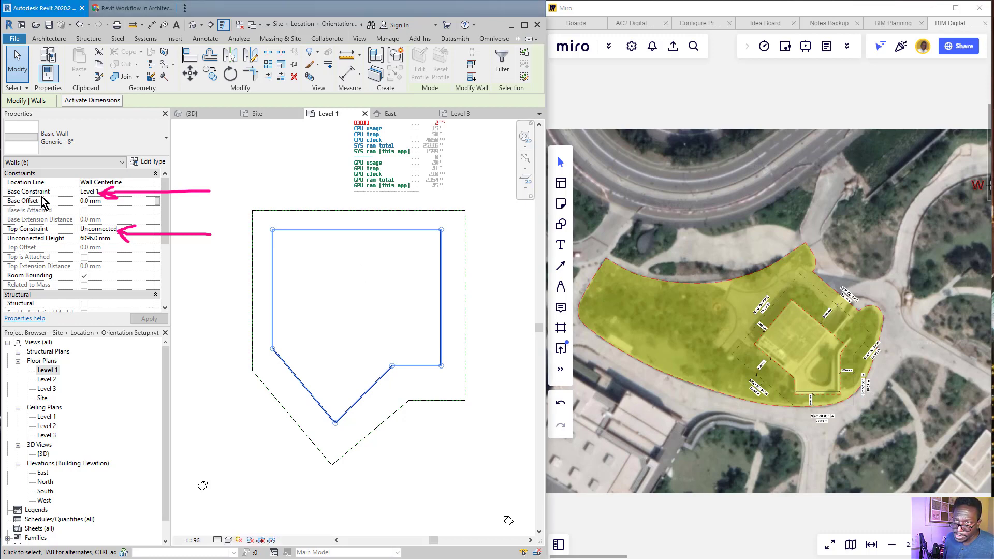
left_click(89, 193)
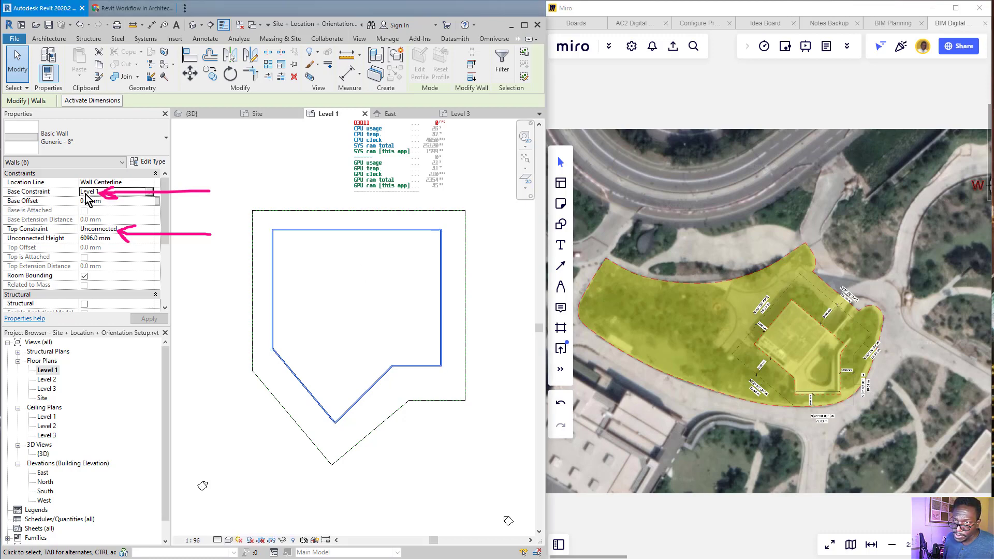
left_click(151, 192)
left_click(151, 194)
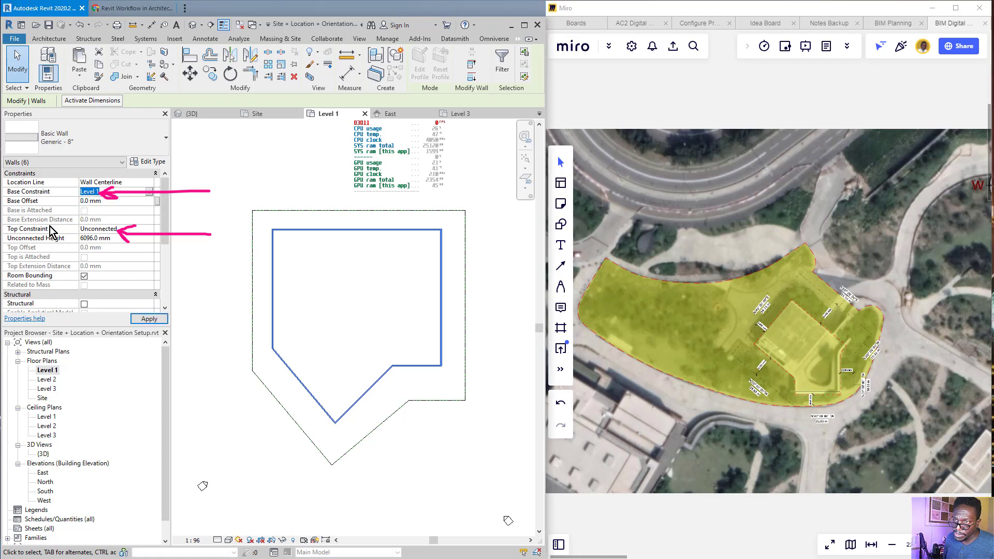
left_click(149, 229)
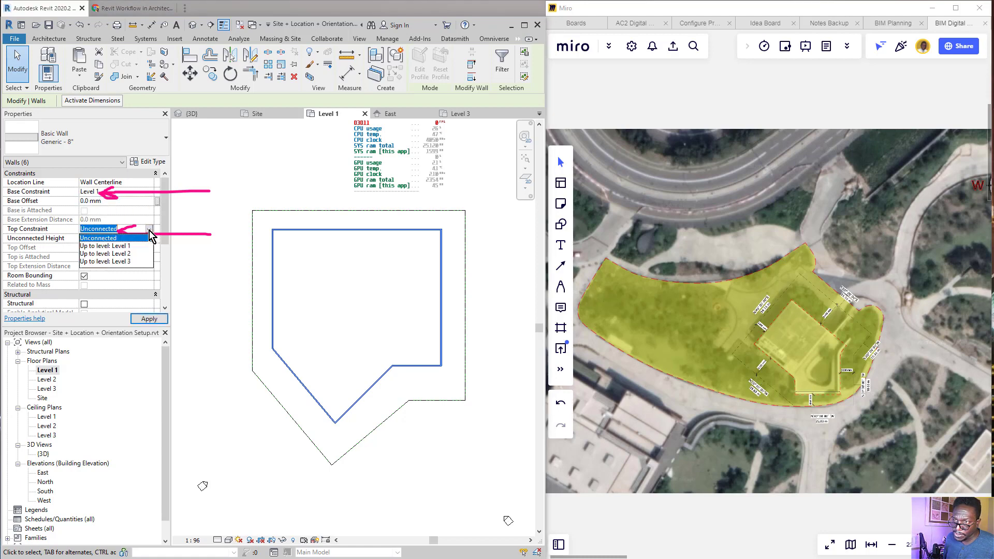
left_click(129, 262)
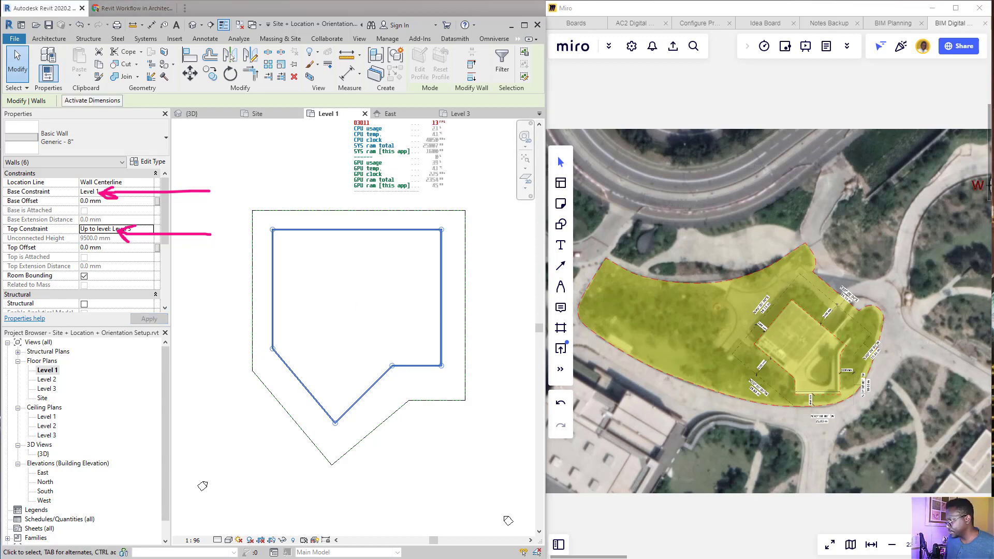
- Open the {3D} view and inspect the six walls' height against the level planes, selecting individual levels and clearing the selection
double_click(44, 454)
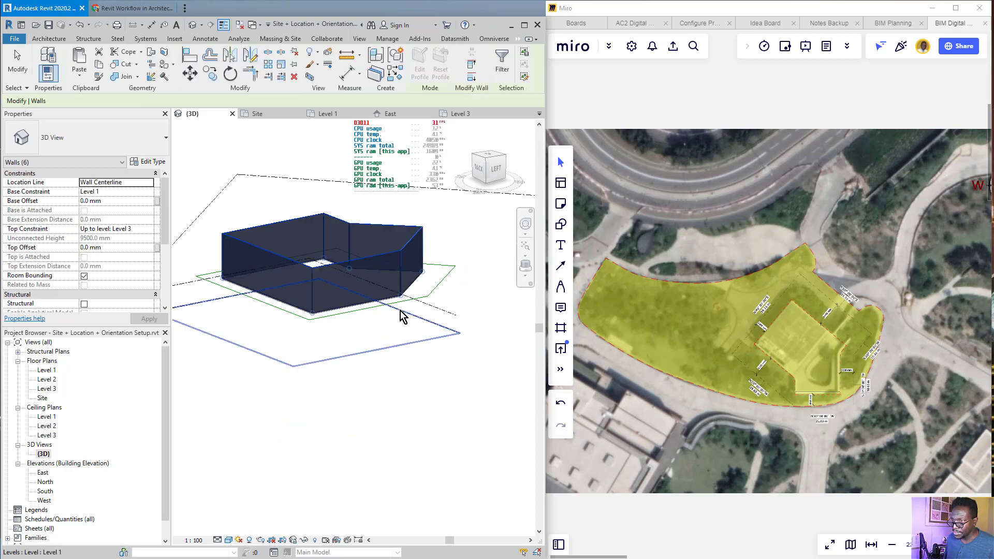
left_click(399, 311)
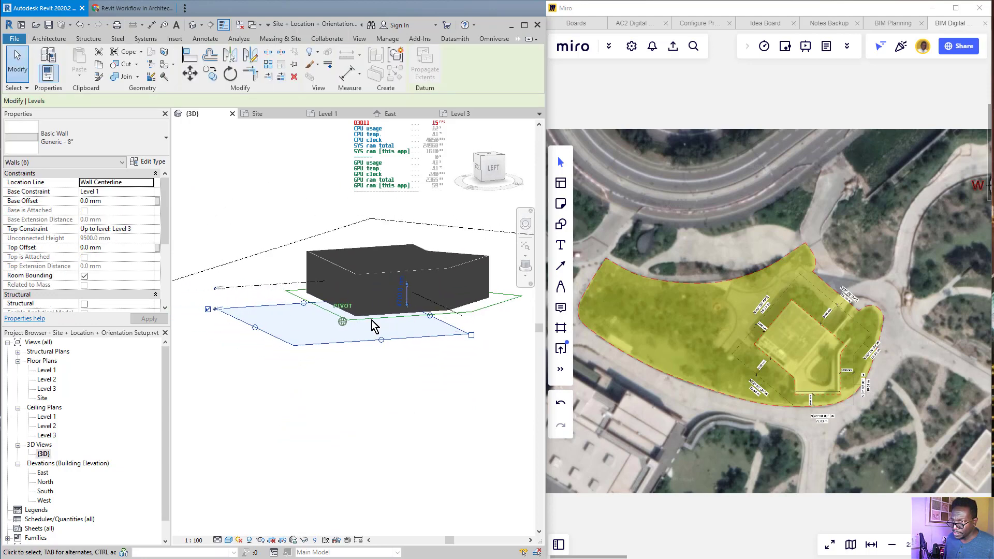
left_click(282, 288)
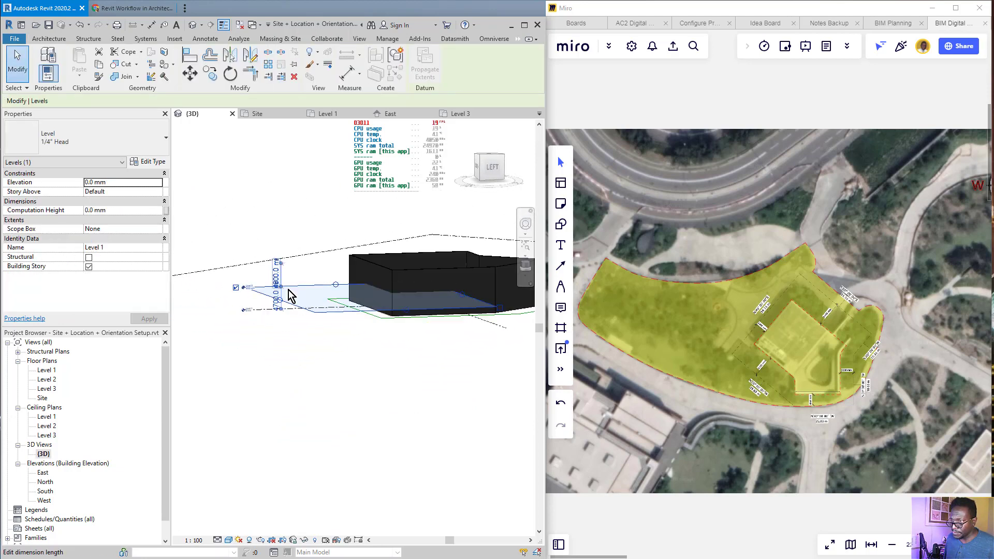
left_click(309, 255)
middle_click_drag(349, 302, 378, 375, "shift")
left_click(352, 354)
scroll(376, 373, "up", 3)
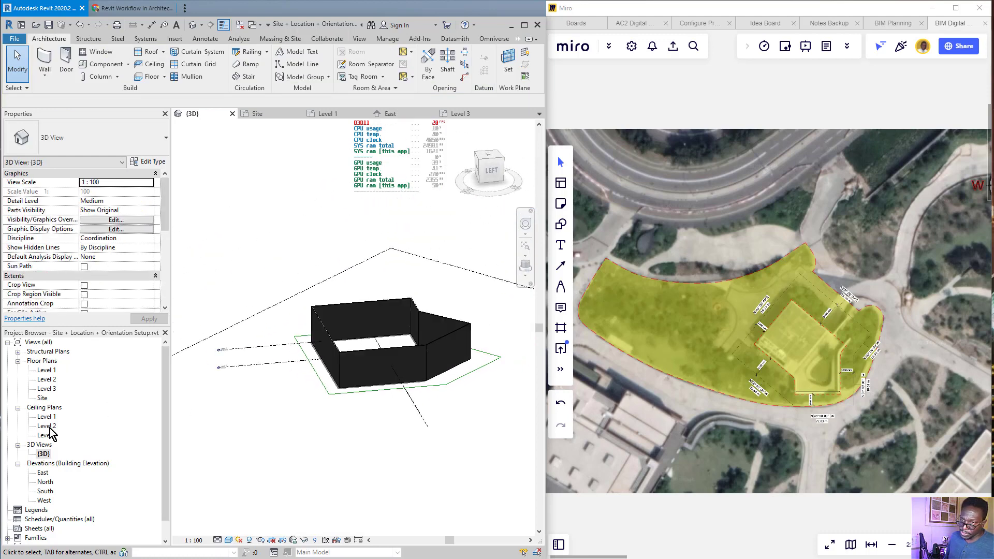
- Open the East elevation and set its visual style to Shaded
double_click(43, 473)
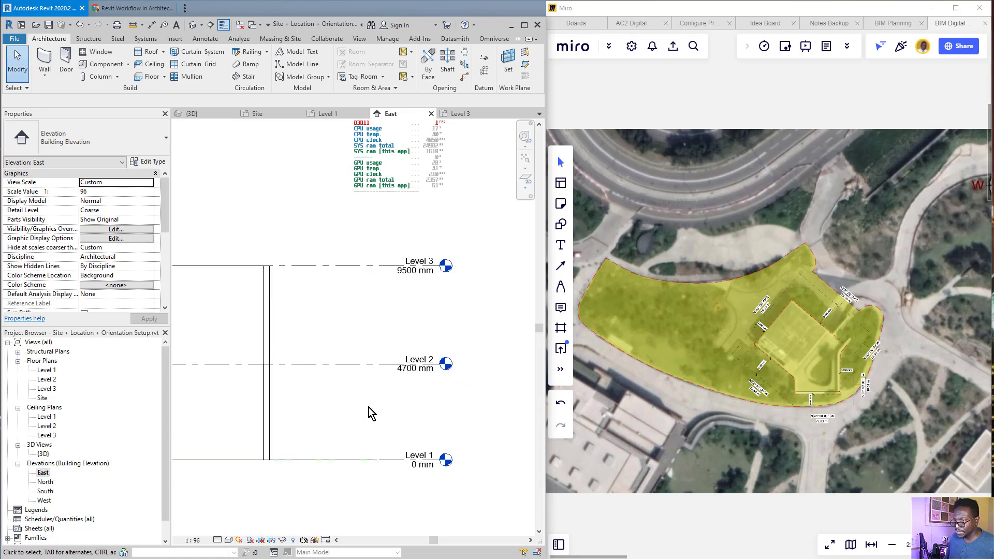
scroll(371, 398, "down", 3)
middle_click_drag(354, 400, 321, 319)
scroll(333, 390, "up", 1)
scroll(333, 415, "down", 1)
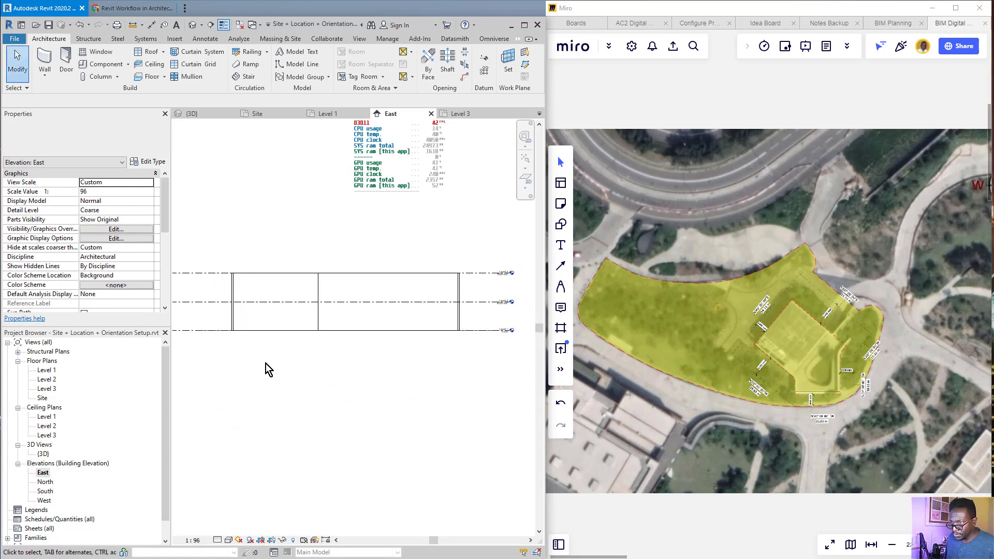
left_click(231, 541)
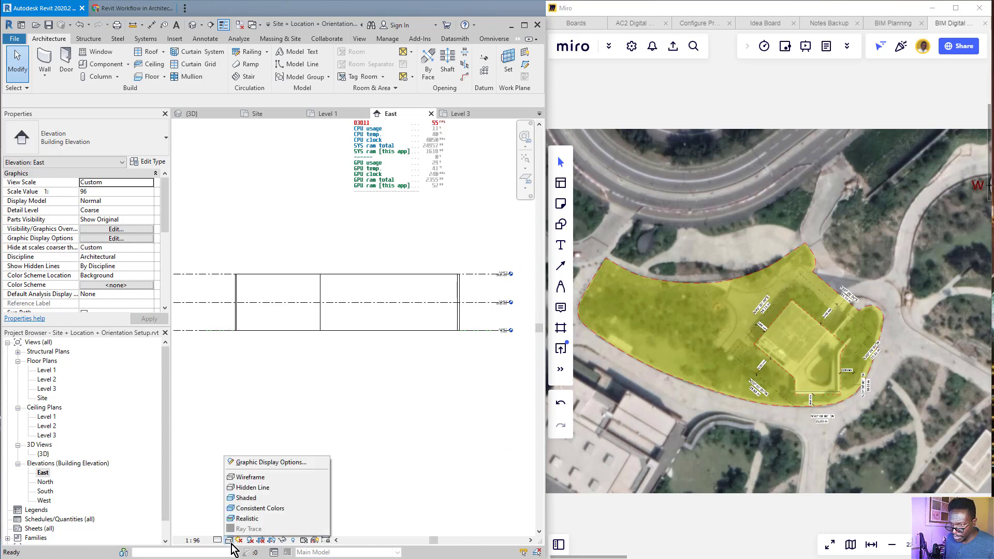
left_click(259, 498)
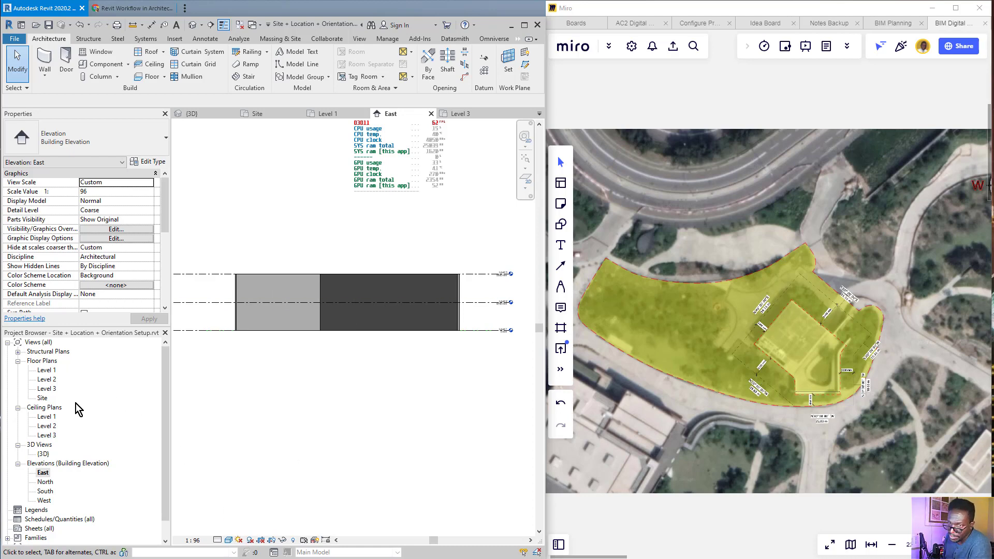
- Open the North elevation and set its visual style to Shaded
double_click(44, 481)
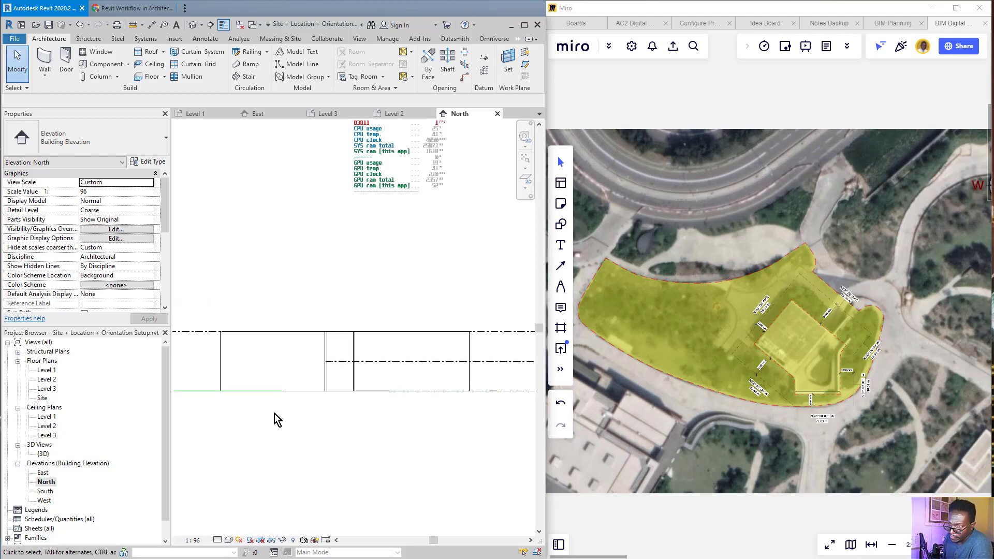
left_click(228, 539)
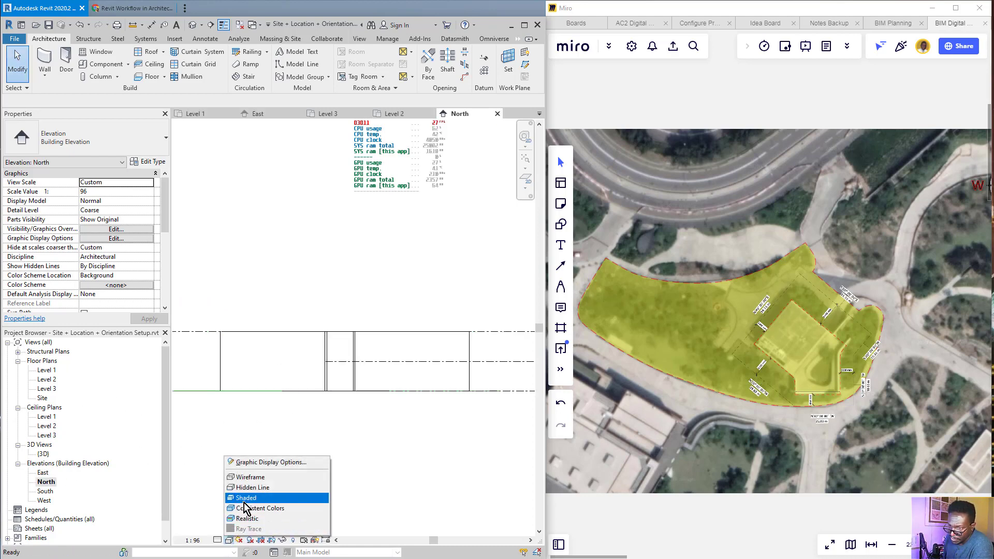
left_click(256, 498)
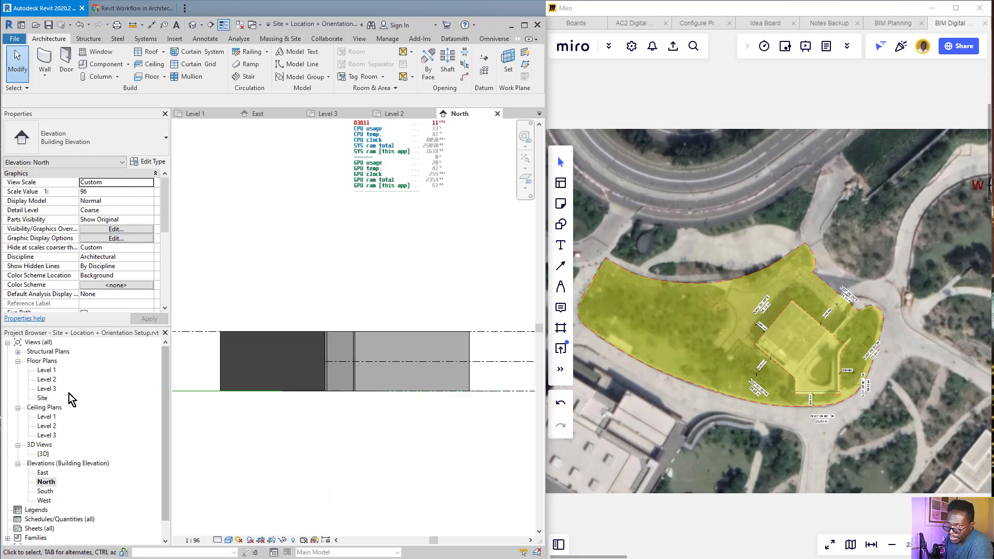
- Open the Level 1 floor plan and examine how the four elevation markers are placed around the walls
left_click(47, 371)
double_click(48, 370)
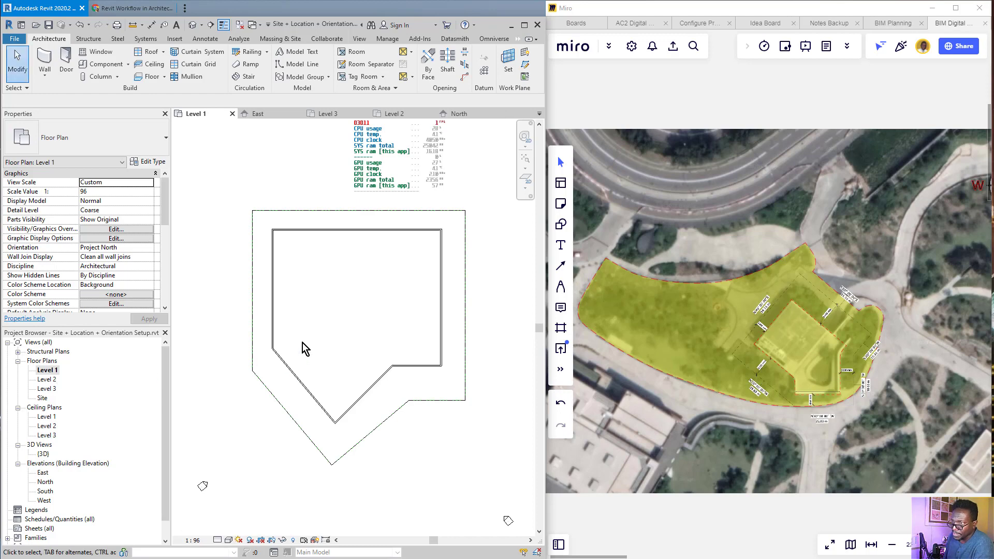
scroll(248, 431, "up", 4)
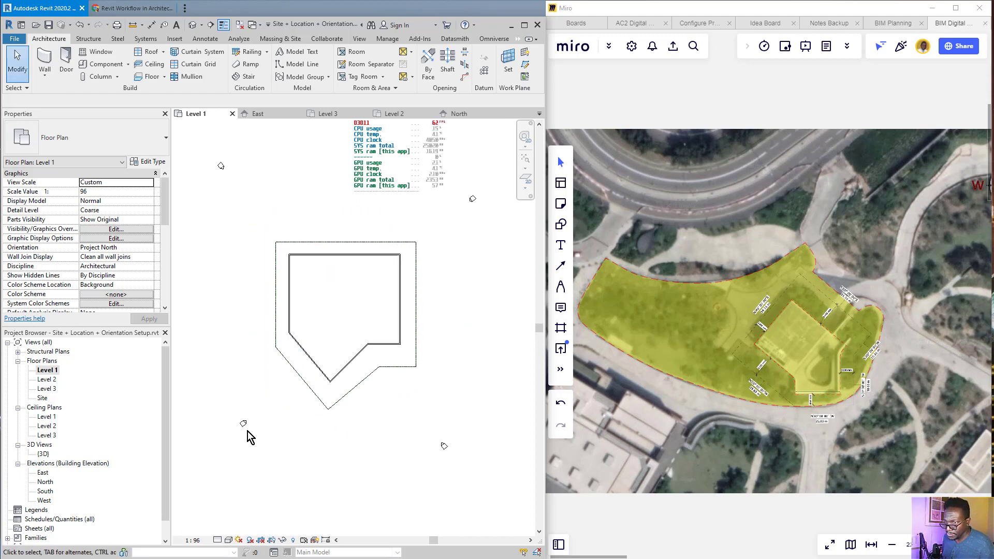
scroll(267, 476, "up", 1)
scroll(267, 476, "down", 4)
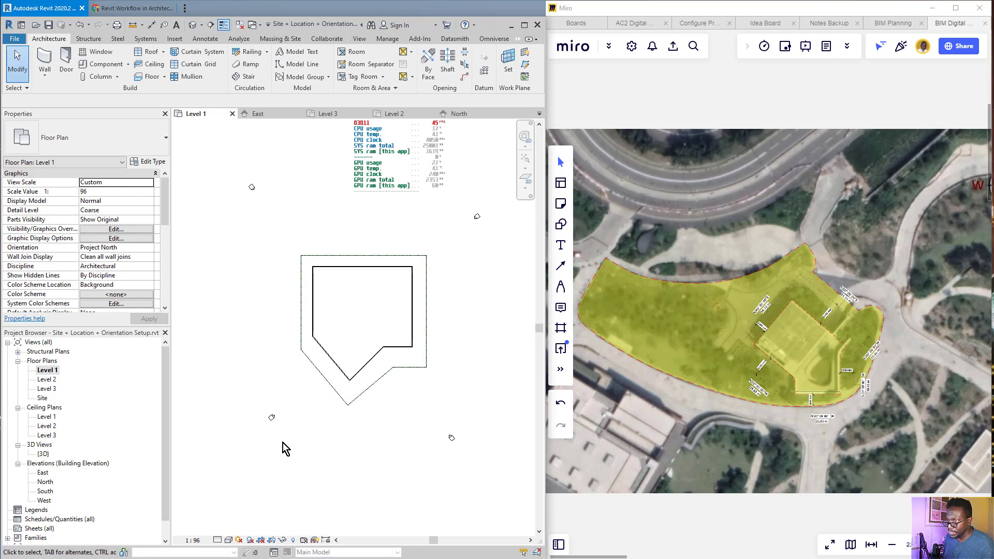
middle_click_drag(282, 443, 283, 449)
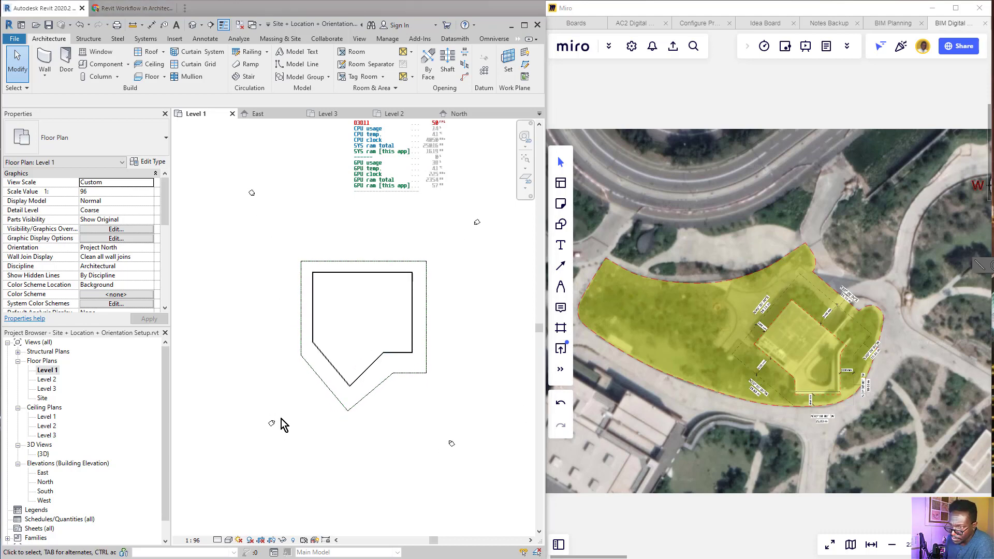
left_click_drag(279, 418, 326, 382)
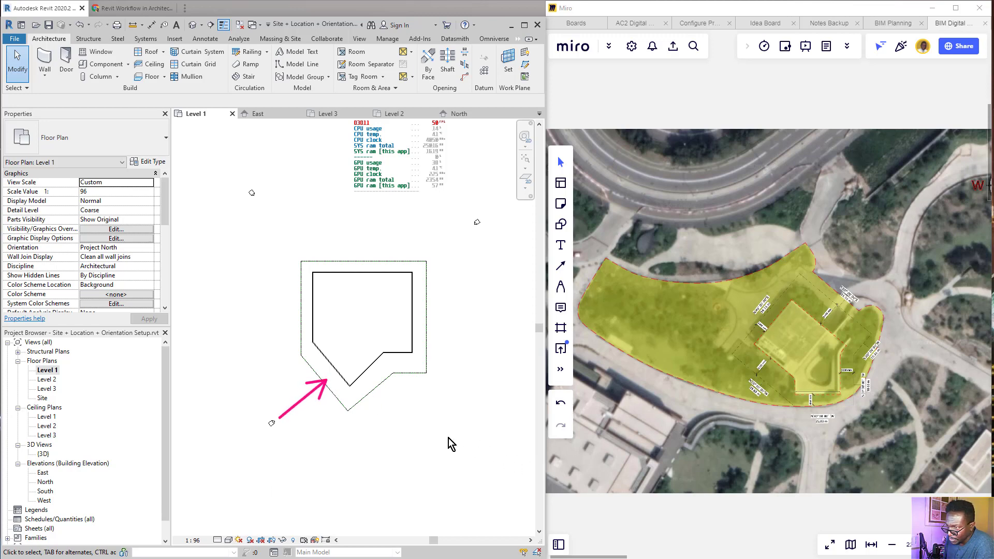
left_click_drag(446, 436, 410, 391)
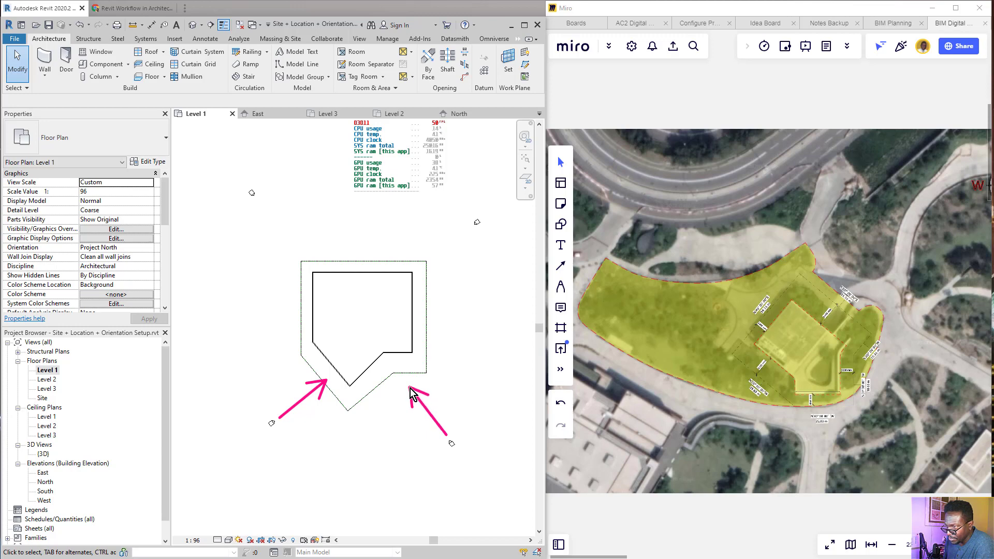
left_click_drag(468, 227, 419, 262)
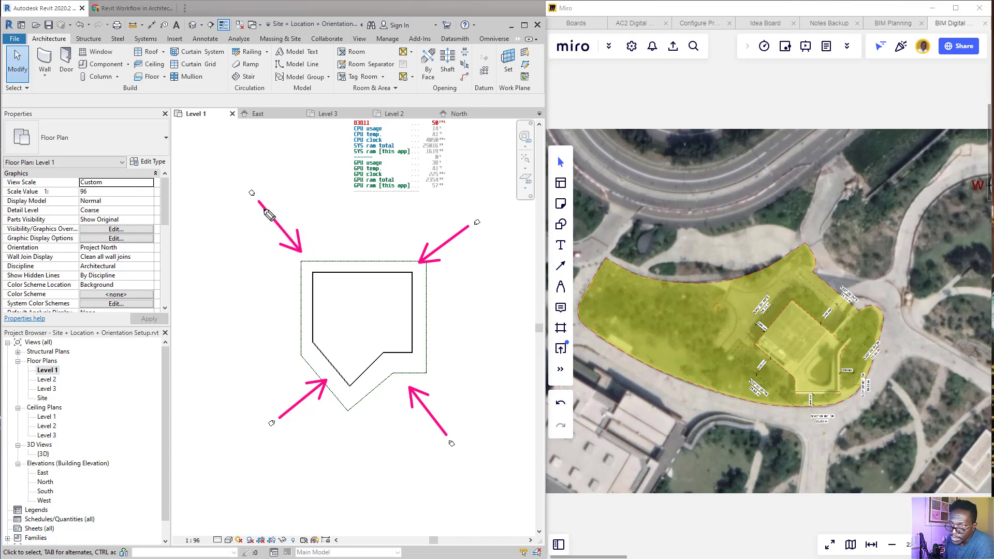
mouse_move(252, 193)
left_mouse_down()
mouse_move(141, 443)
mouse_move(31, 470)
mouse_move(61, 481)
mouse_move(58, 467)
left_mouse_up()
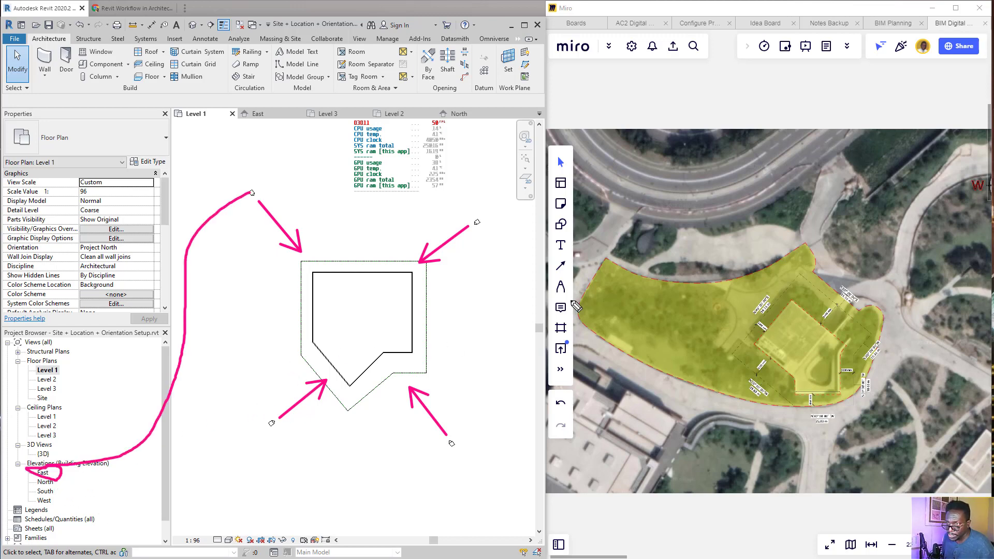
key("ctrl+z")
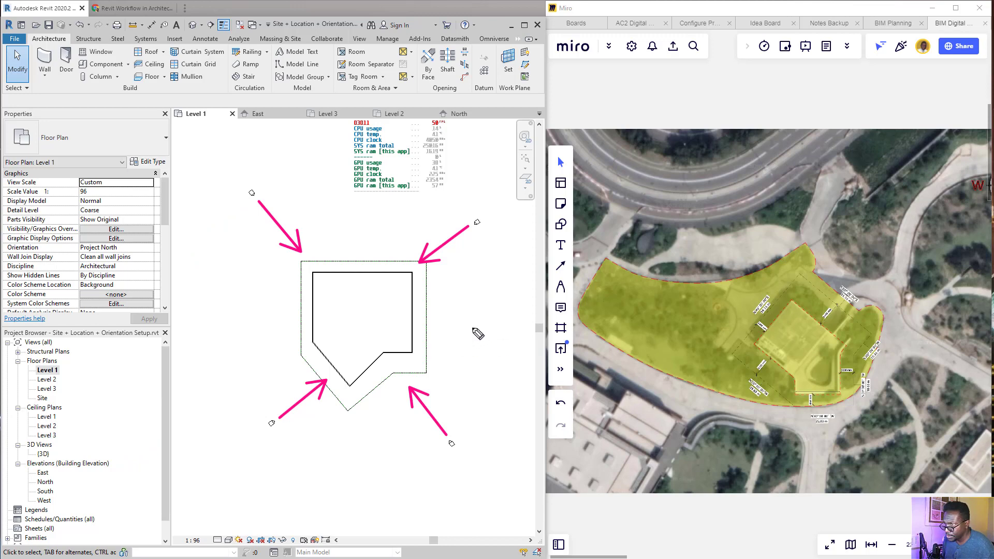
mouse_move(440, 443)
left_mouse_down()
mouse_move(437, 460)
mouse_move(72, 479)
mouse_move(75, 489)
mouse_move(83, 467)
left_mouse_up()
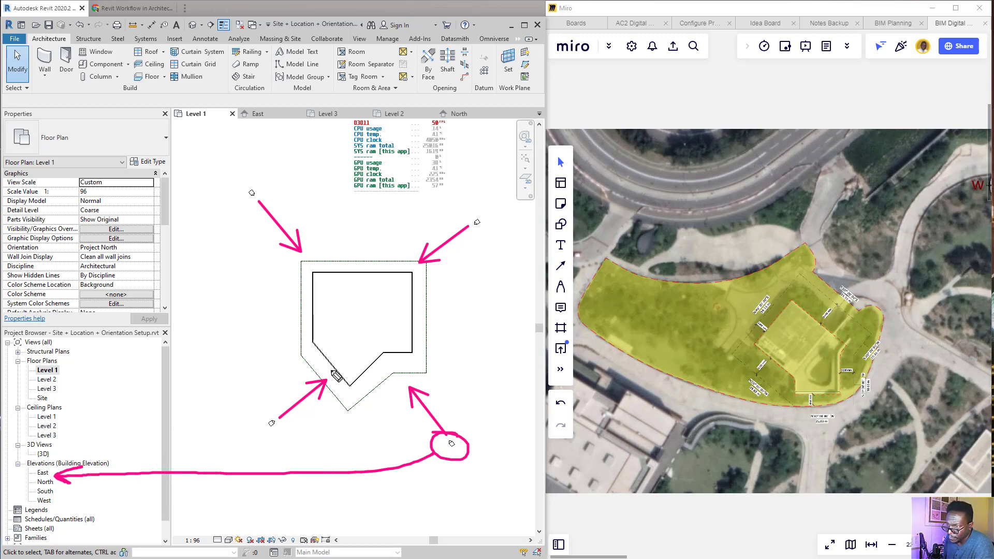
left_click_drag(256, 437, 293, 436)
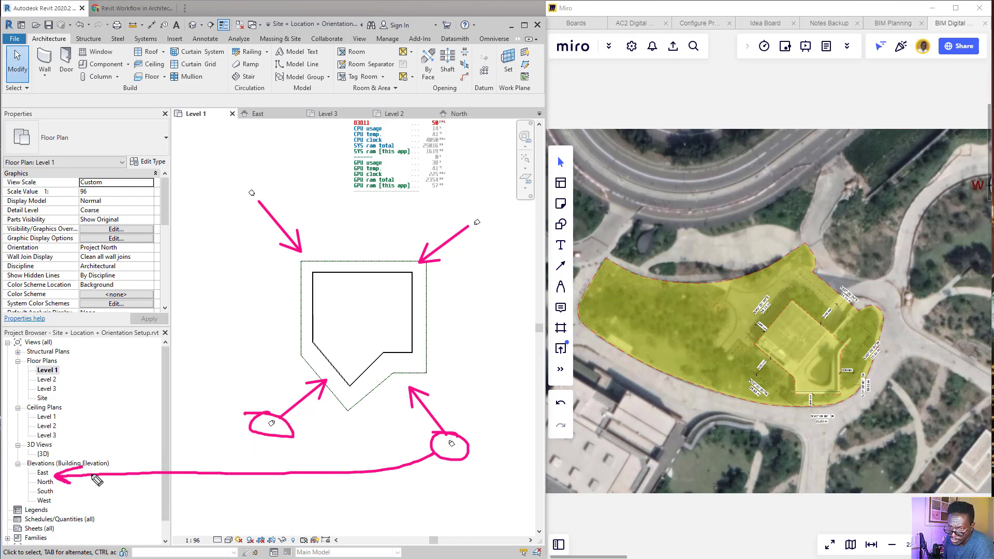
mouse_move(56, 500)
left_mouse_down()
mouse_move(168, 485)
mouse_move(248, 441)
mouse_move(212, 435)
left_mouse_up()
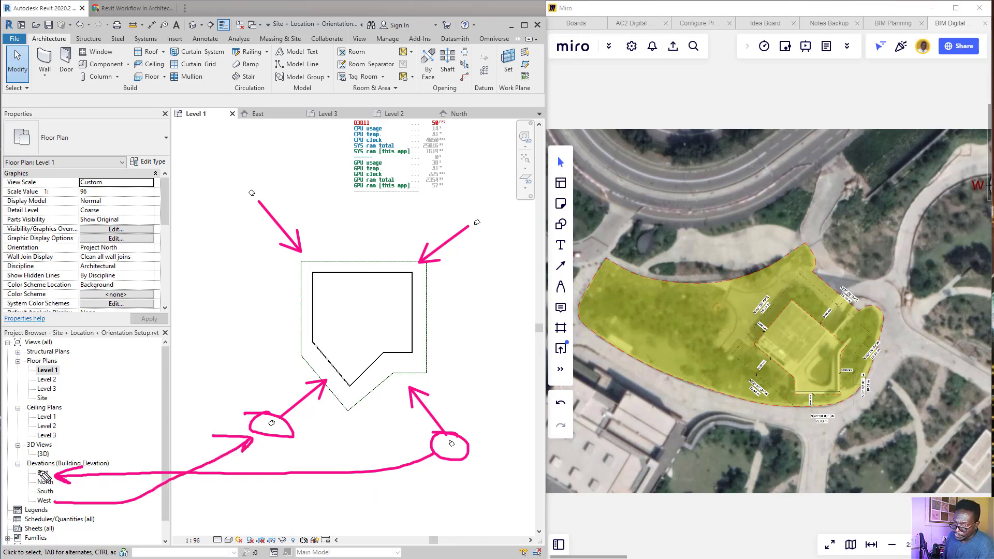
left_click_drag(50, 477, 73, 481)
key("ctrl+z")
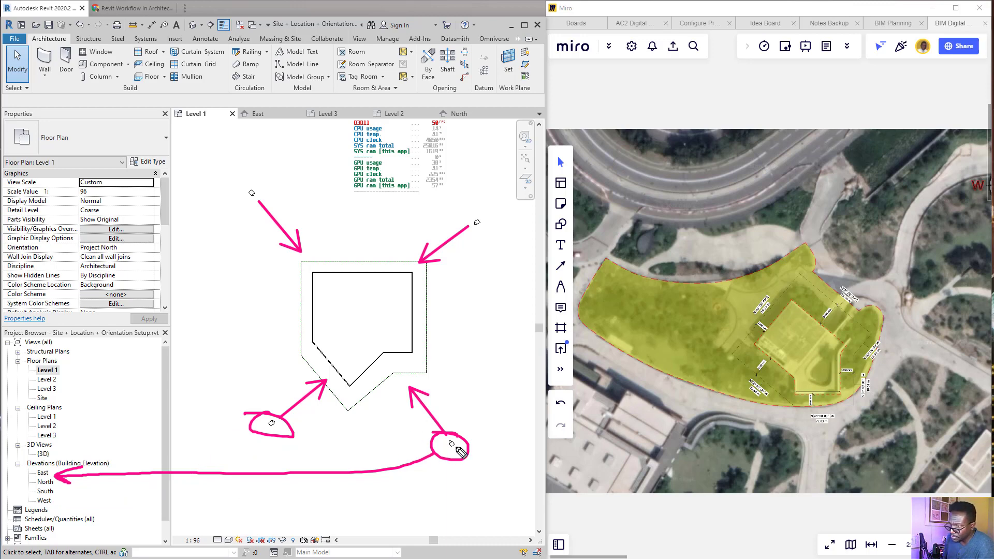
left_click_drag(320, 425, 503, 292)
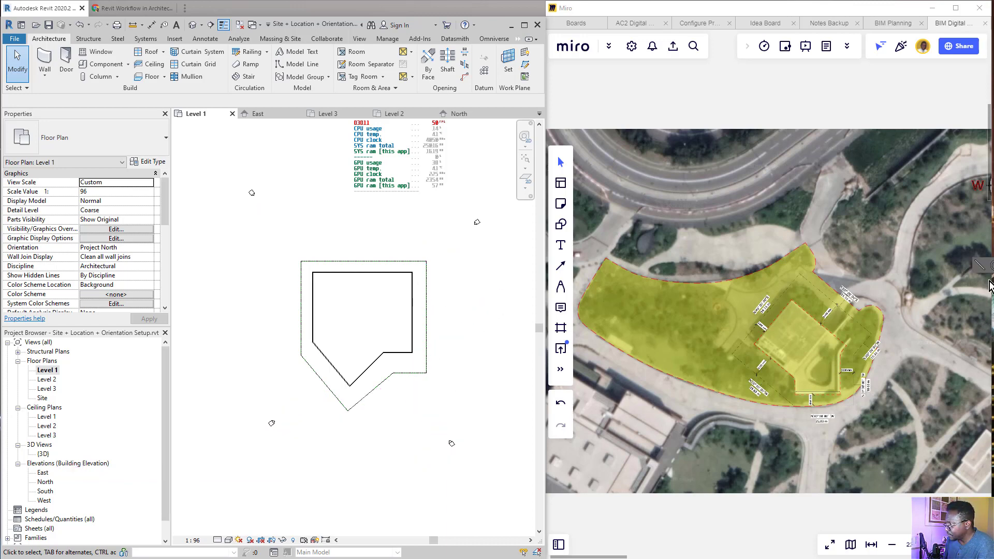
left_click_drag(516, 309, 452, 309)
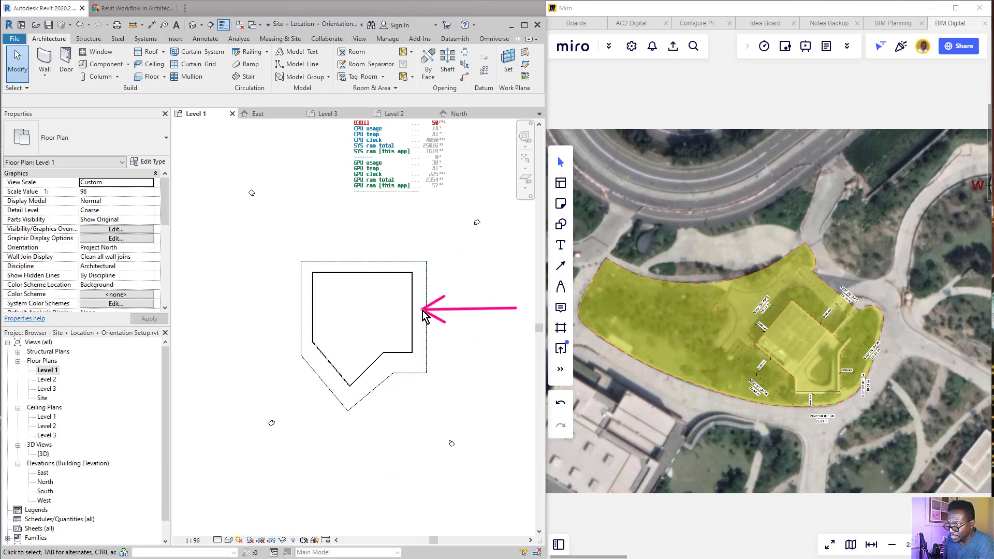
left_click_drag(362, 251, 363, 259)
left_click_drag(290, 302, 305, 306)
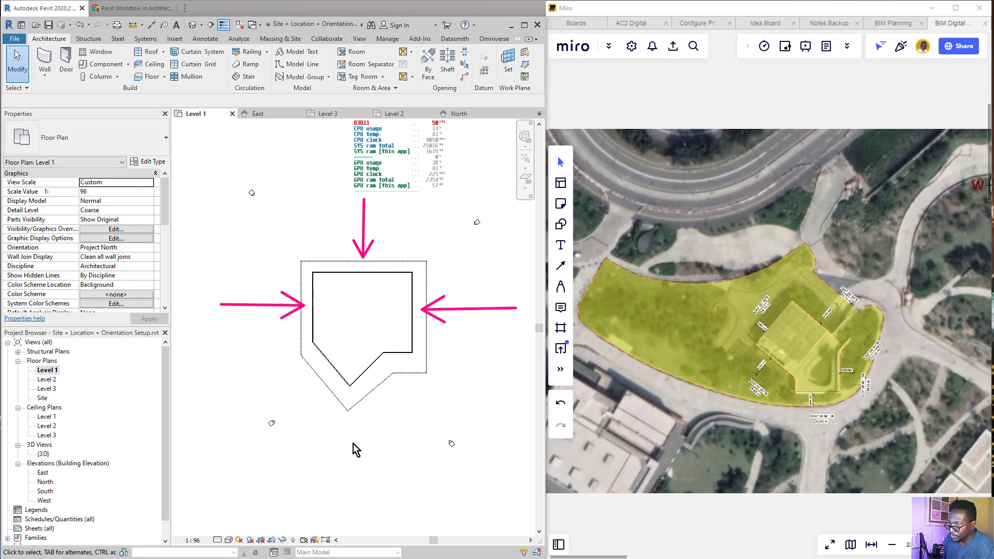
left_click_drag(357, 504, 355, 424)
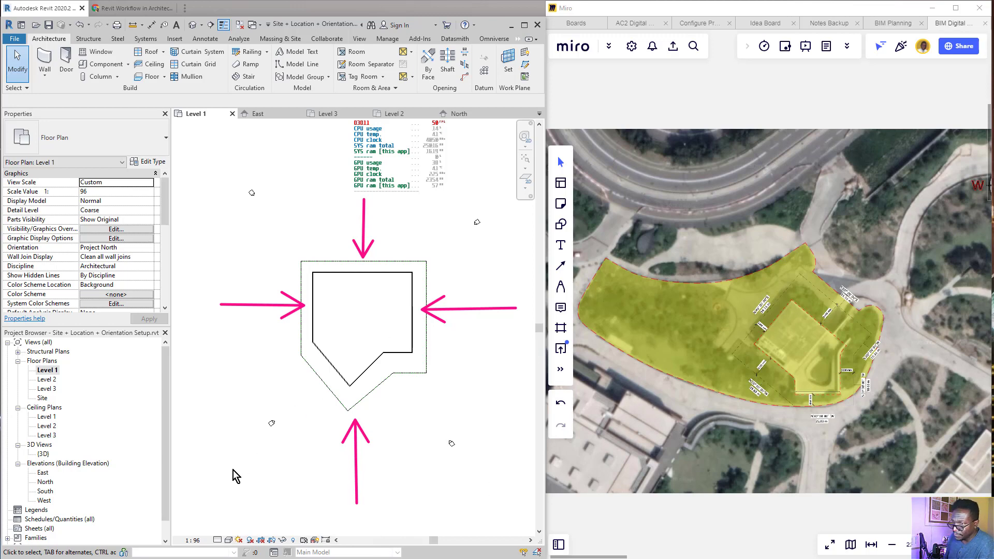
left_click_drag(209, 461, 316, 384)
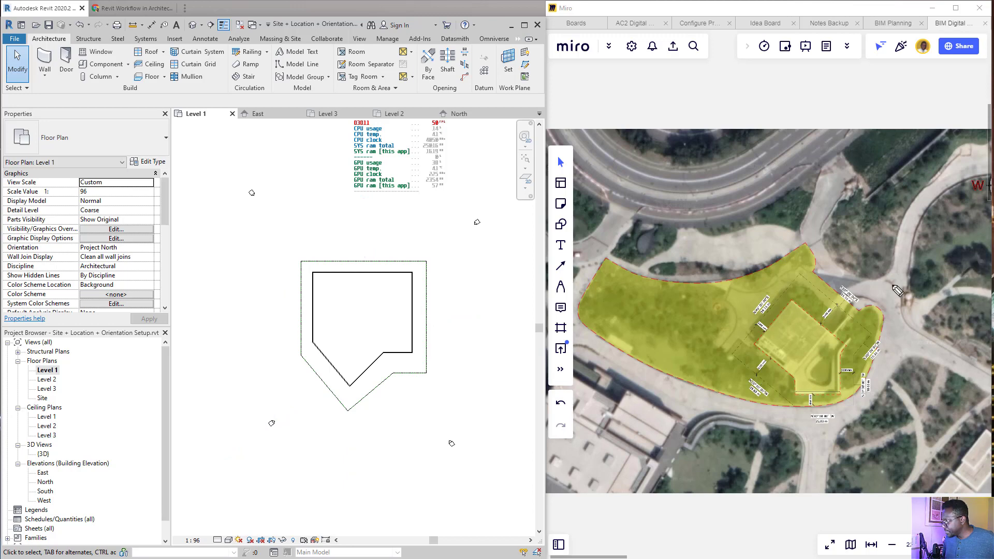
left_click_drag(451, 427, 455, 428)
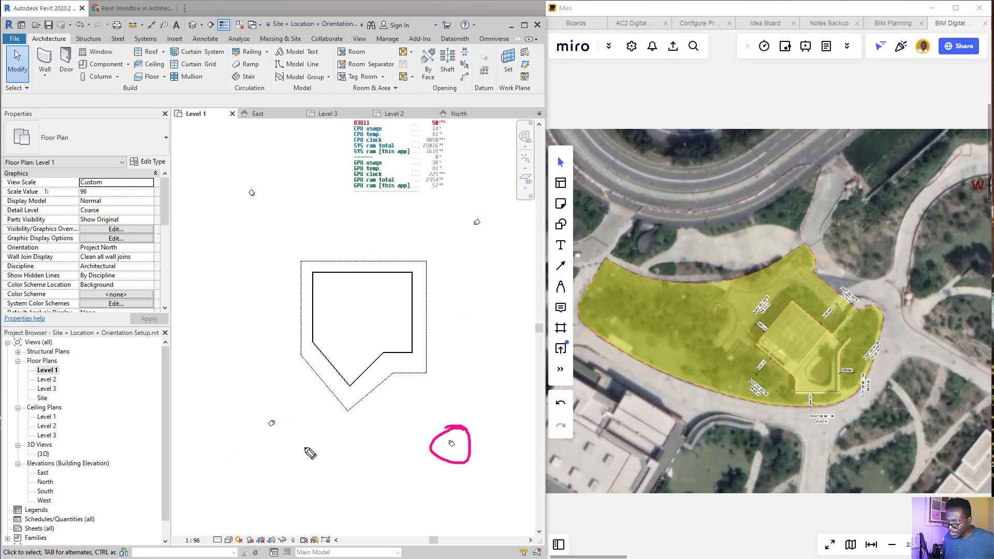
left_click_drag(283, 419, 284, 420)
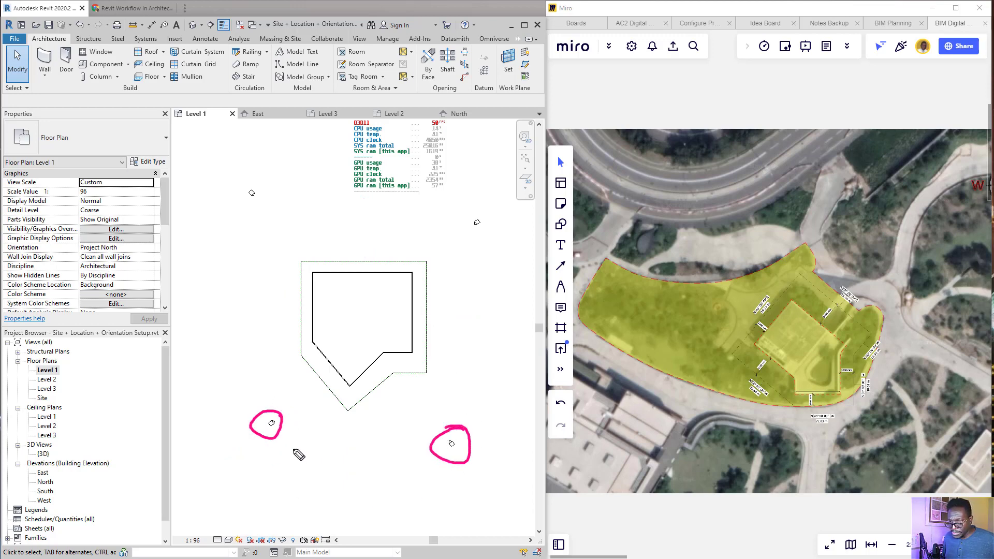
key("ctrl+shift+6")
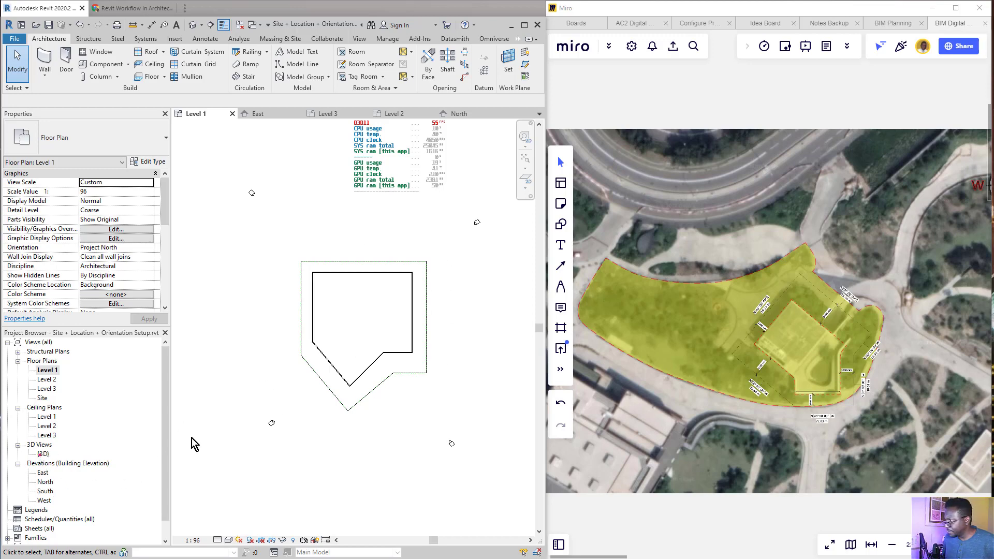
- Open the {3D} view and examine the level lines and their heads beside the walls
double_click(46, 454)
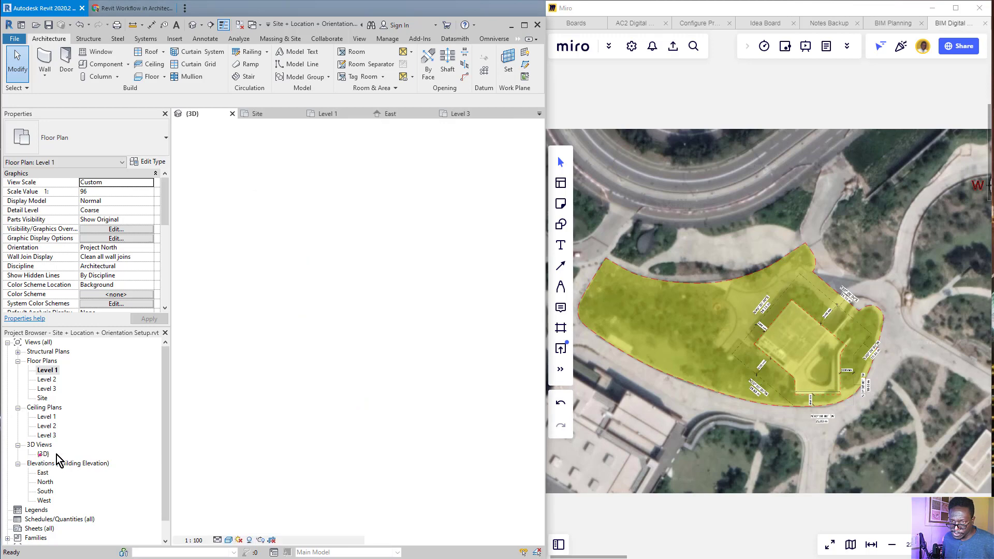
scroll(293, 352, "down", 3)
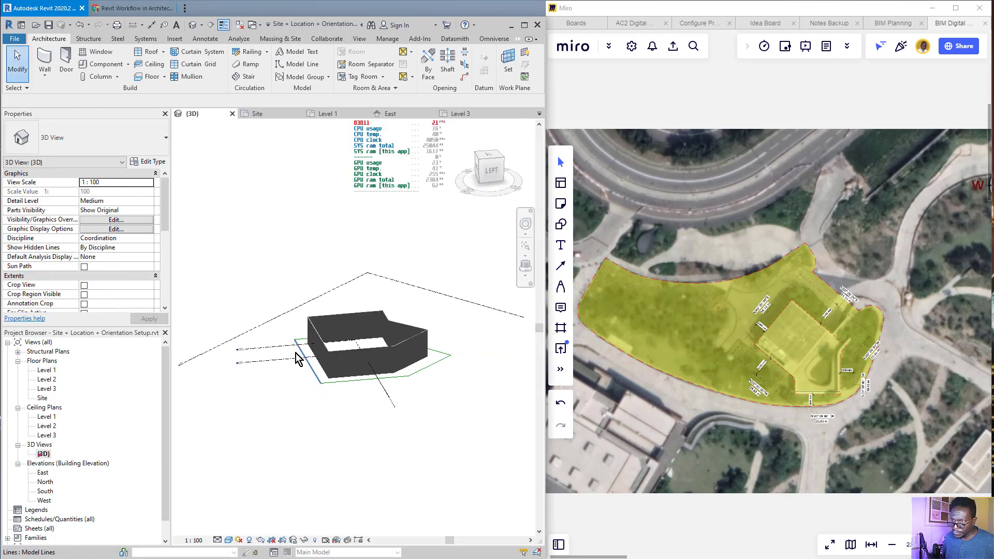
middle_click_drag(241, 367, 201, 370, "shift")
scroll(301, 400, "up", 3)
mouse_move(301, 400)
middle_mouse_down()
mouse_move(297, 309)
mouse_move(297, 388)
mouse_move(347, 495)
mouse_move(380, 459)
middle_mouse_up()
scroll(303, 292, "up", 3)
scroll(380, 459, "down", 3)
middle_click_drag(297, 380, 297, 375)
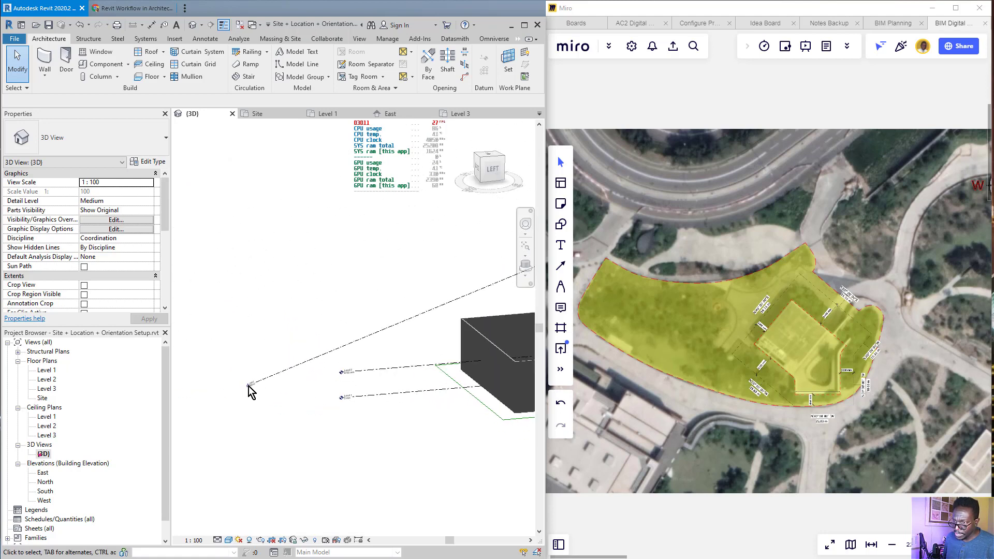
- Examine the level lines around the whole building in 3D, and return to the Level 1 floor plan
middle_click_drag(360, 337, 404, 424, "shift")
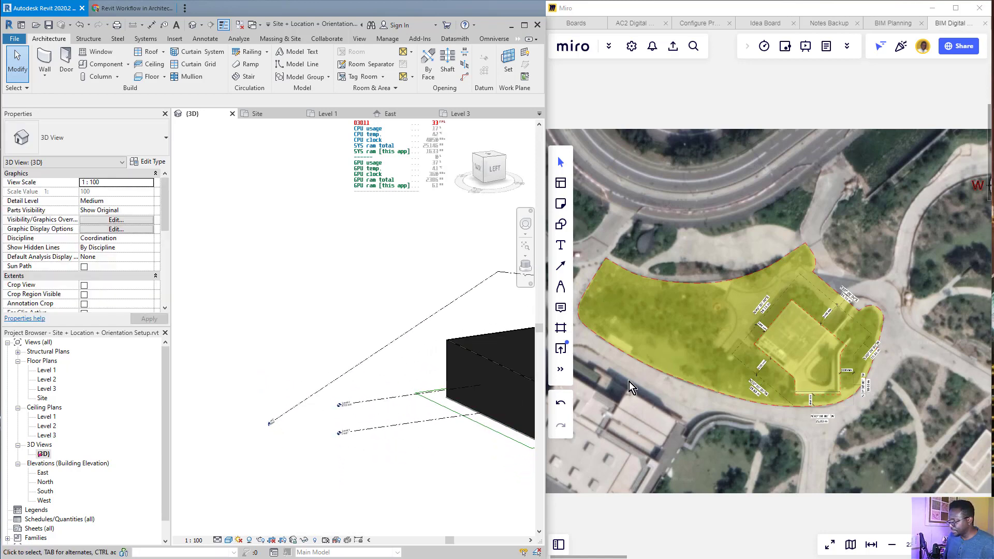
scroll(368, 405, "down", 2)
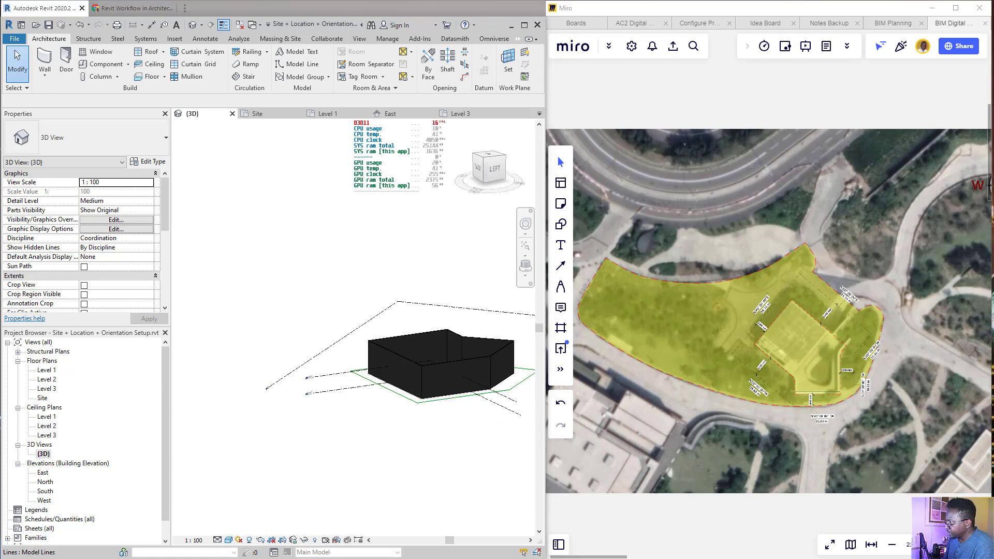
double_click(47, 369)
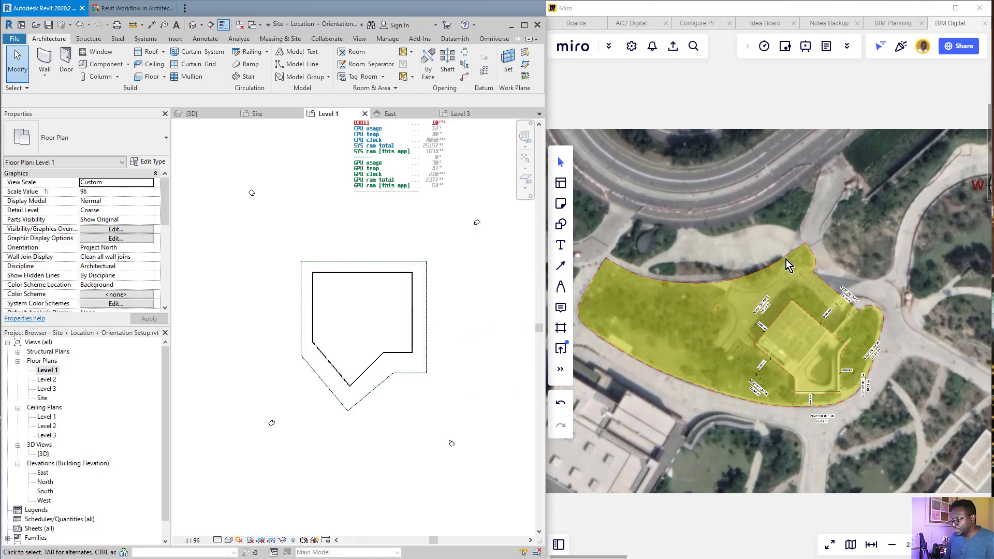
- Switch to the Miro board and review the workflow notes on project setup, grids and levels
scroll(787, 259, "down", 5)
scroll(771, 437, "up", 5)
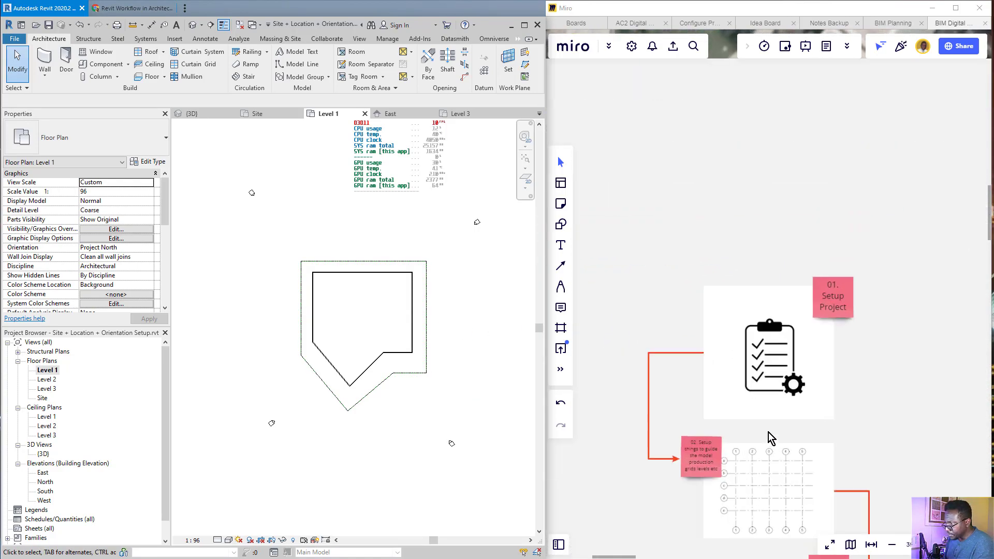
scroll(761, 383, "down", 3)
scroll(743, 359, "up", 5)
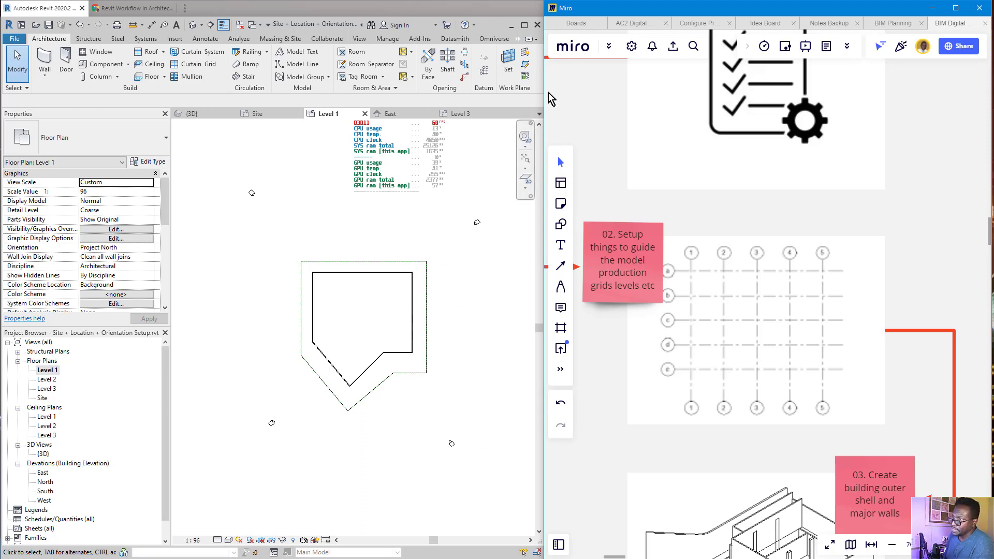
- Switch to Revit and inspect the elevation marker southwest of the walls, illustrating its rotation from diagonal to horizontal with temporary pen arrows
left_click(476, 319)
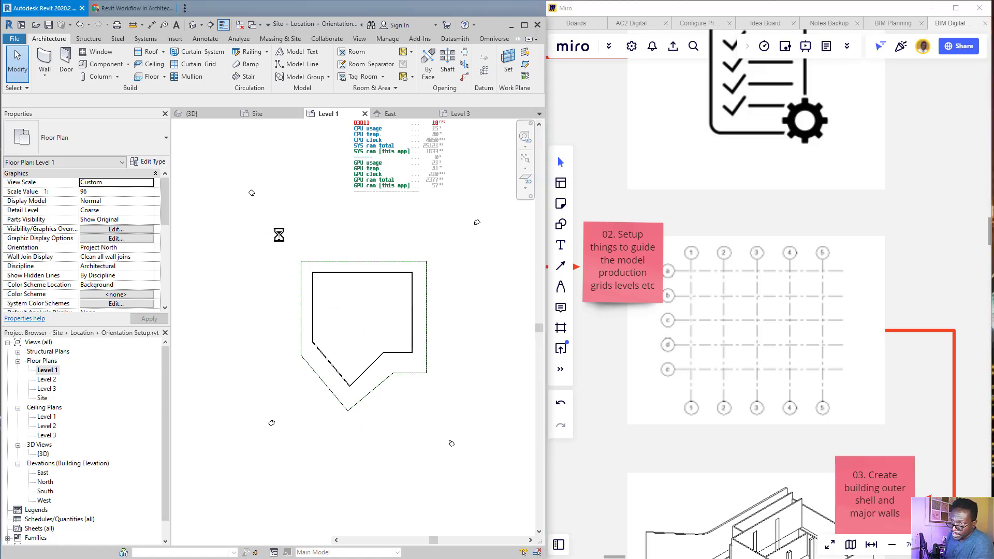
scroll(258, 216, "up", 1)
scroll(219, 490, "up", 4)
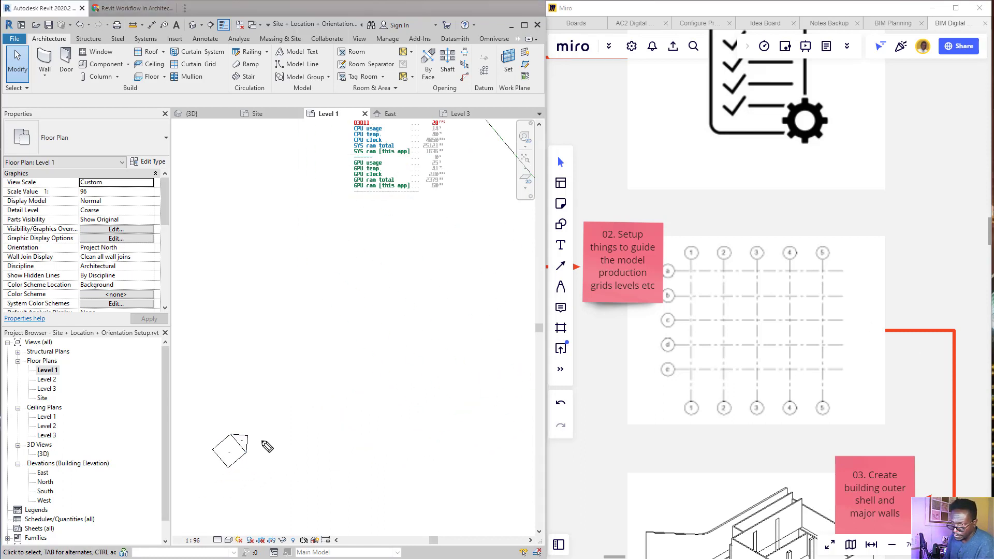
mouse_move(251, 437)
left_mouse_down()
mouse_move(350, 362)
mouse_move(353, 391)
mouse_move(404, 426)
mouse_move(414, 418)
left_mouse_up()
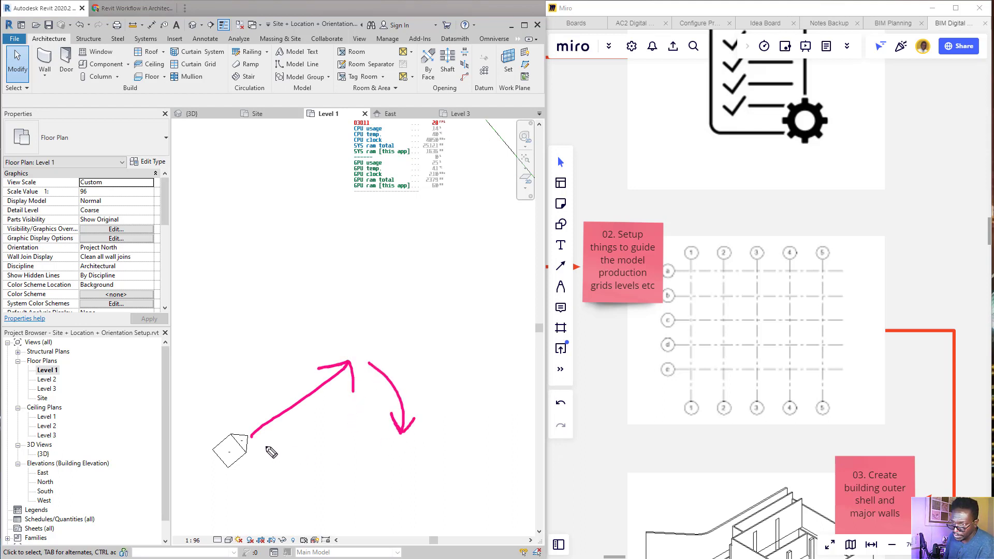
left_click_drag(232, 459, 405, 469)
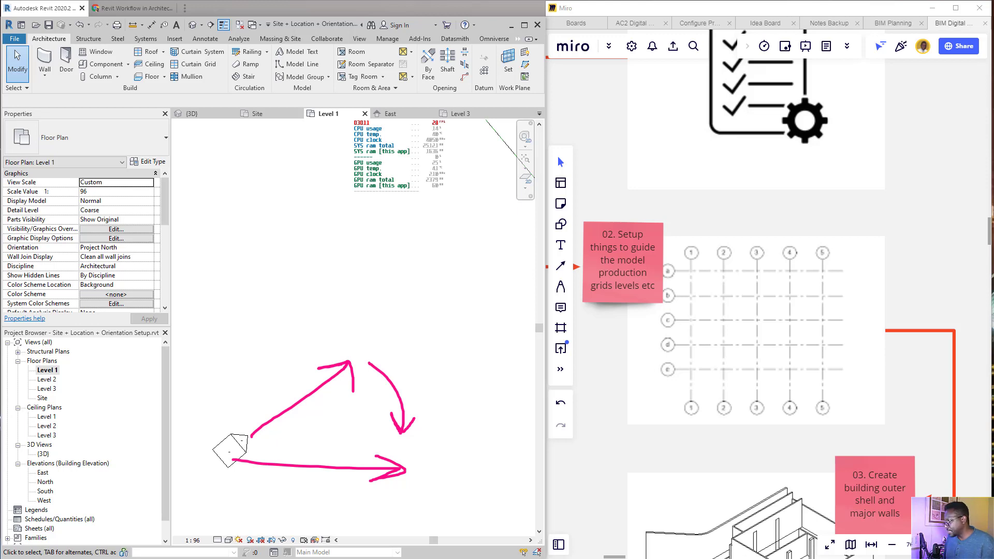
key("Escape")
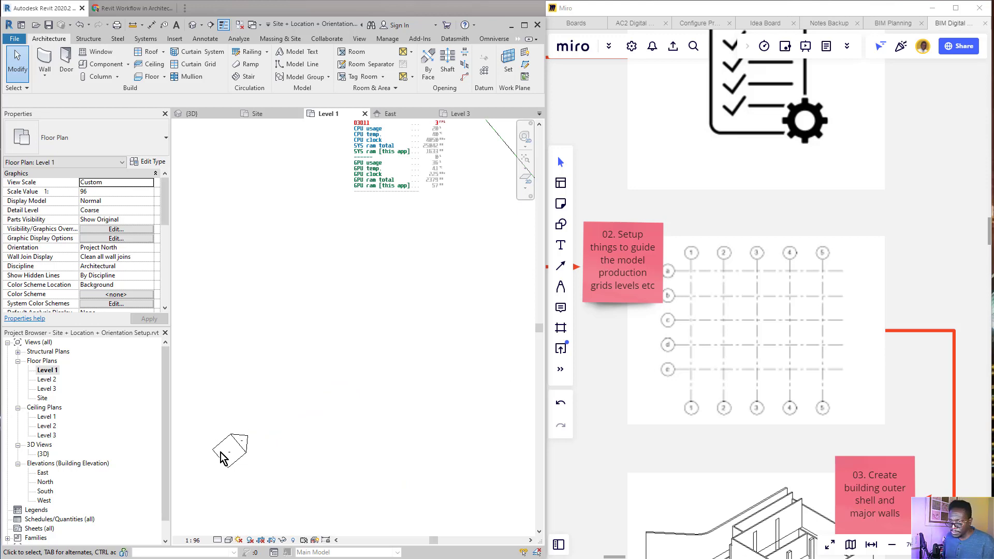
- Move the elevation marker southwest of the walls up beside the building's left wall
scroll(225, 455, "up", 1)
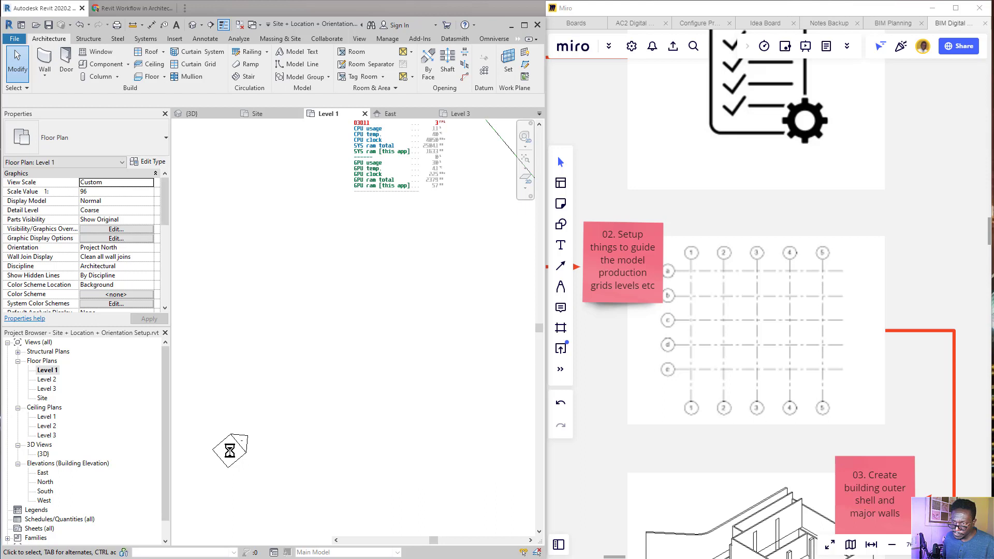
left_click(229, 450)
scroll(343, 453, "down", 4)
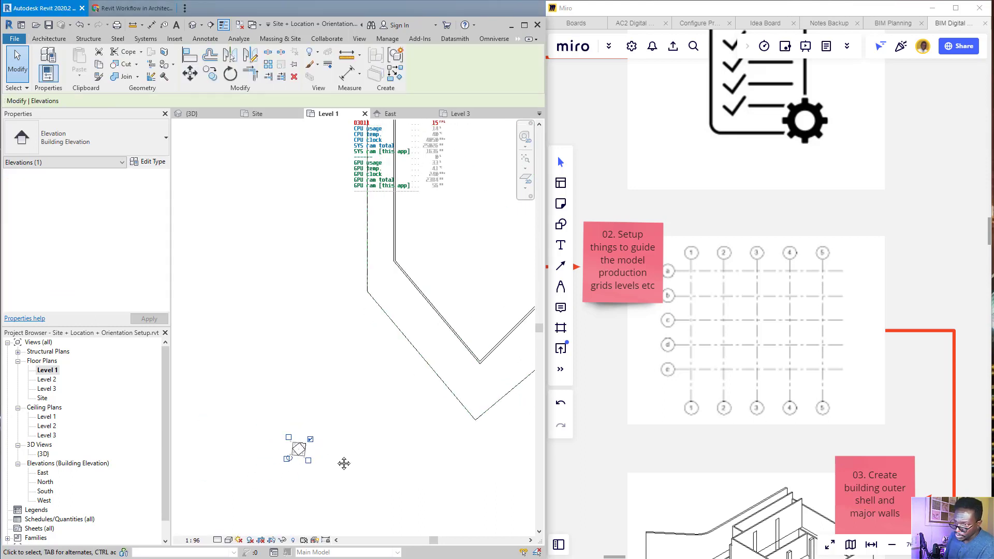
middle_click_drag(338, 460, 361, 502)
left_click_drag(345, 376, 326, 239)
middle_click_drag(342, 286, 337, 377)
scroll(332, 336, "up", 3)
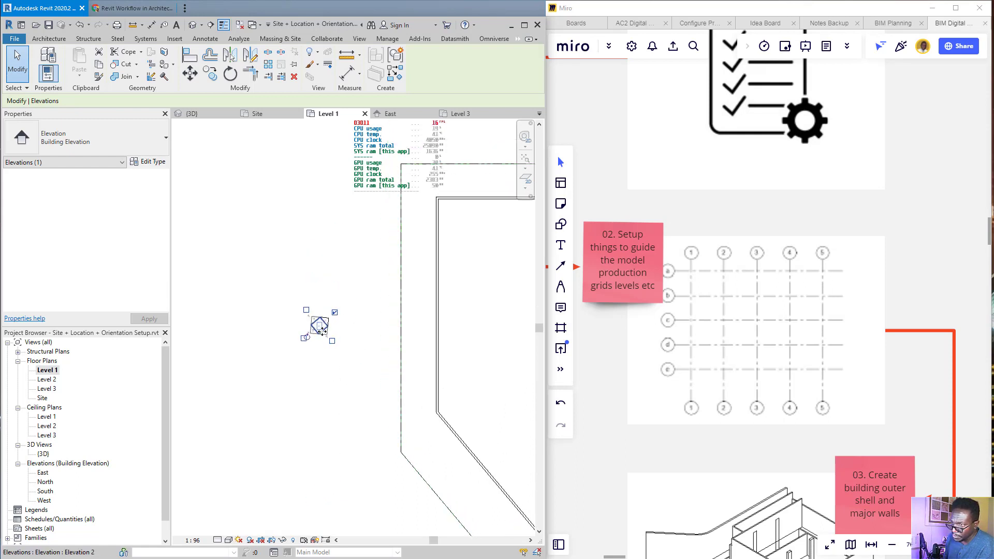
scroll(328, 329, "down", 3)
scroll(329, 334, "down", 4)
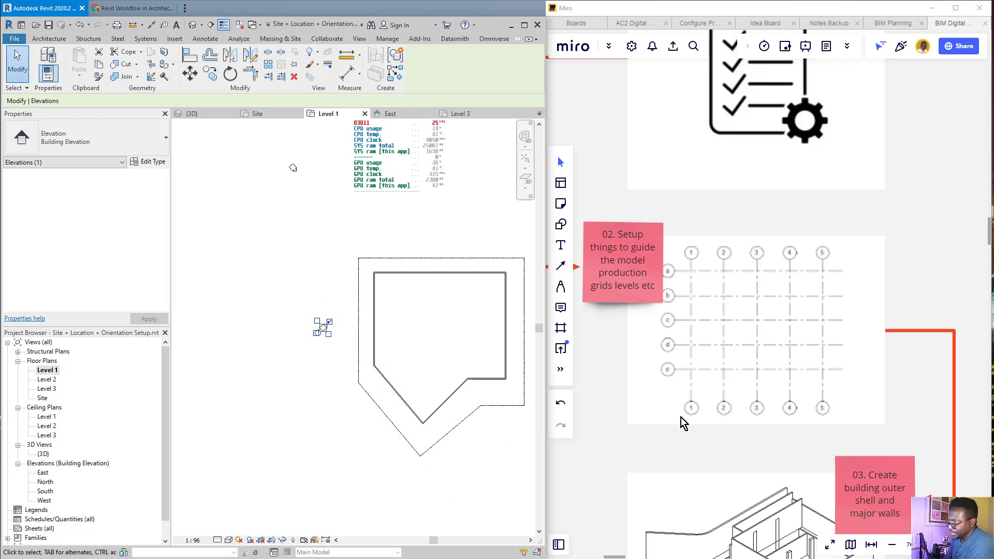
- Switch to the Miro board and examine the compass on the satellite site plan
left_click(679, 382)
scroll(657, 419, "down", 5)
middle_click_drag(646, 505, 807, 508)
middle_click_drag(729, 383, 716, 554)
middle_click_drag(837, 425, 634, 553)
scroll(673, 411, "up", 5)
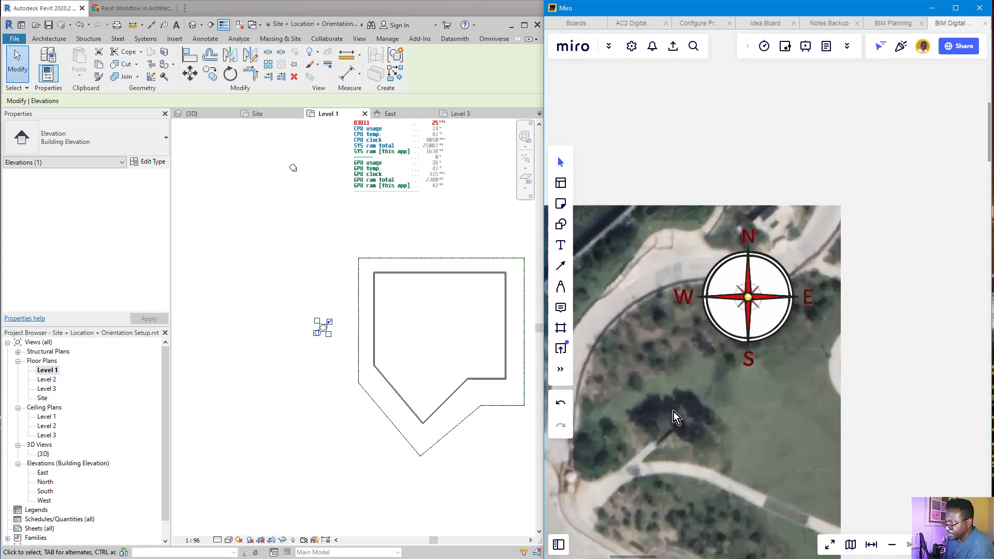
middle_click_drag(663, 377, 670, 404)
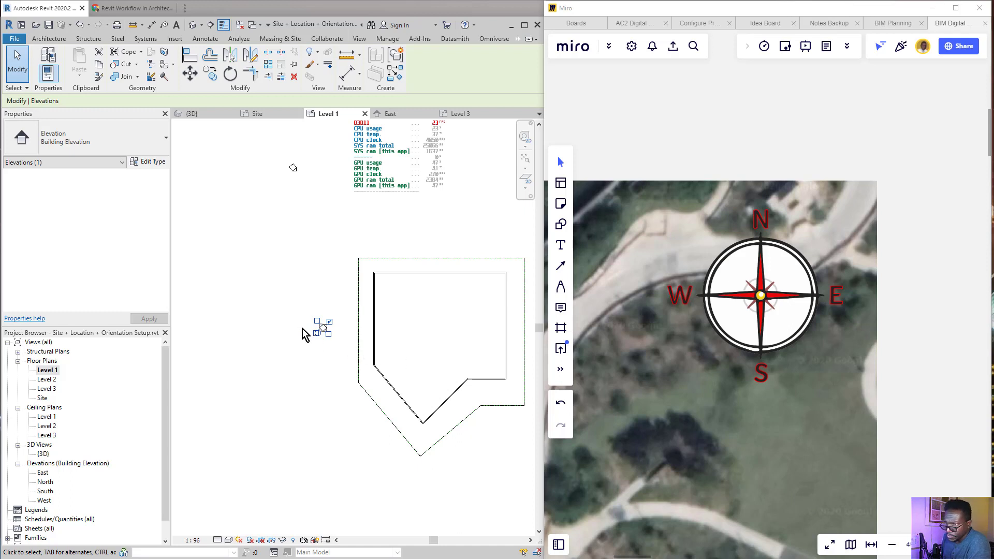
- Switch to Revit and inspect the pointed part of the elevation marker beside the left wall, circling it temporarily with the pen
scroll(322, 331, "up", 5)
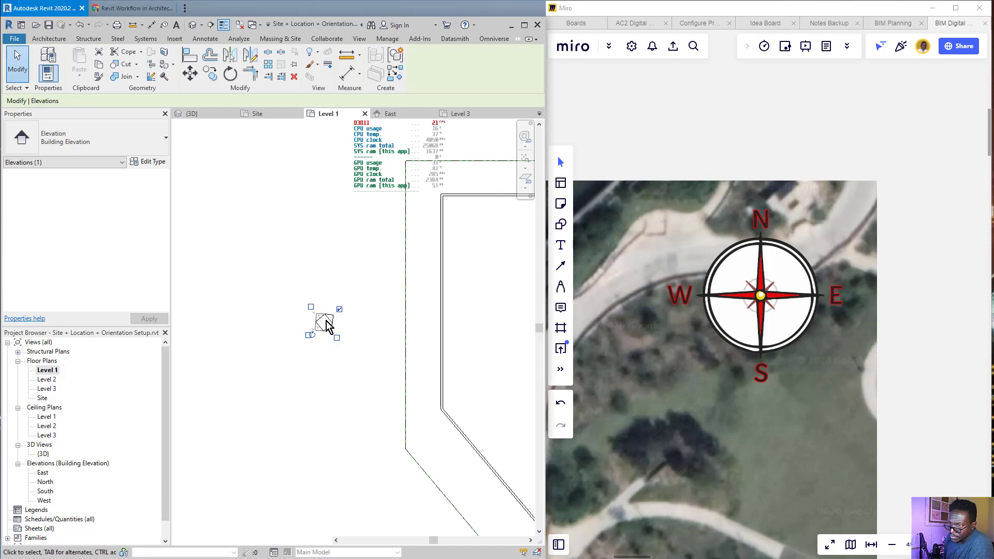
key("Escape")
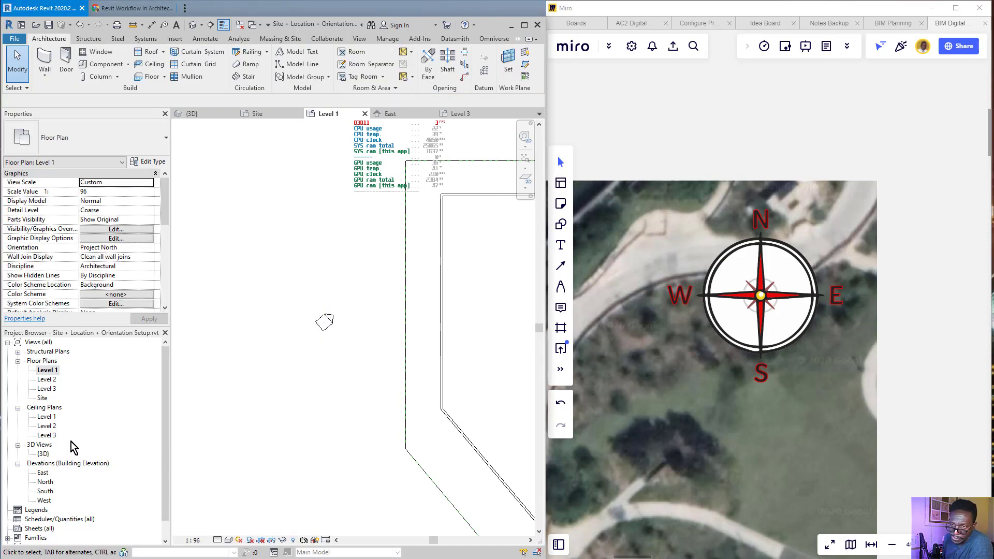
scroll(61, 459, "down", 1)
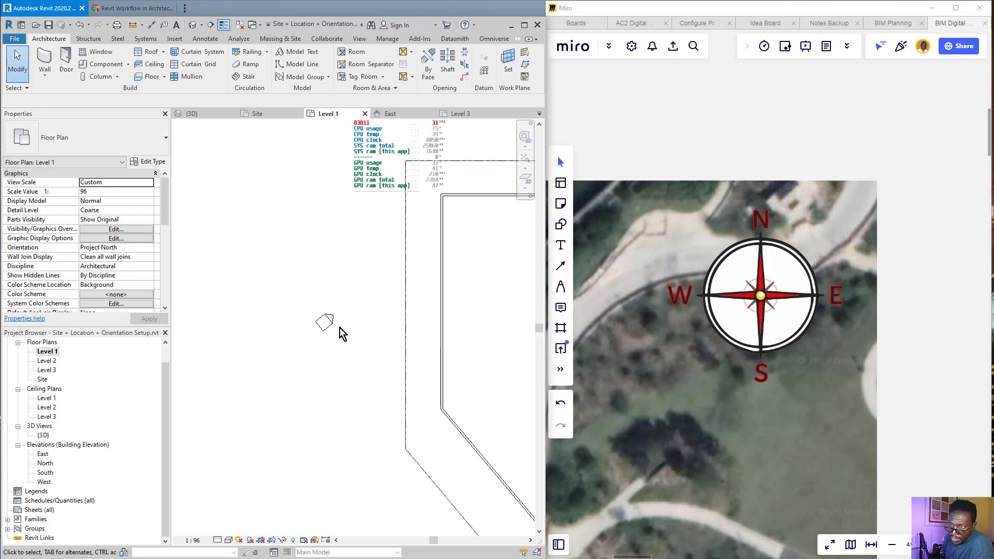
scroll(333, 328, "up", 3)
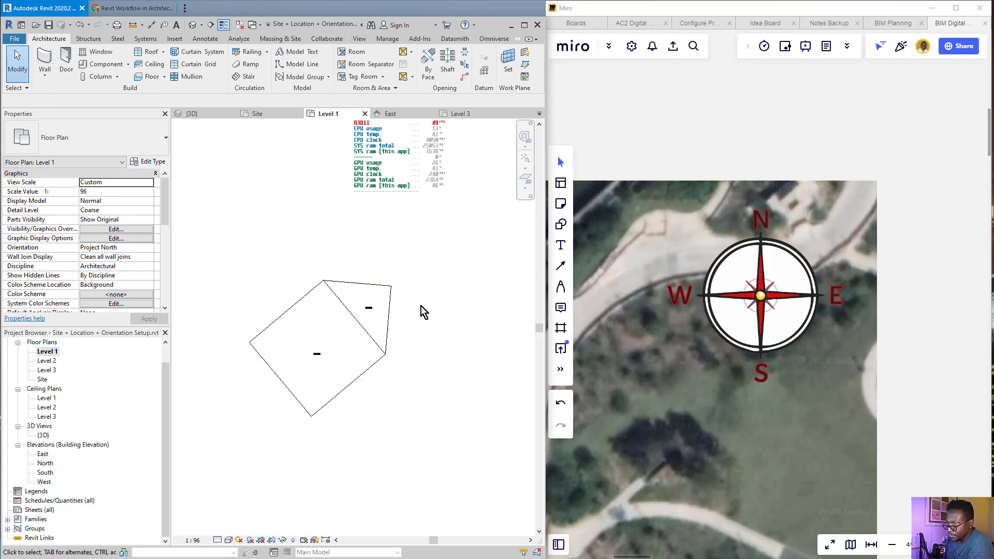
mouse_move(415, 287)
left_mouse_down()
mouse_move(406, 262)
mouse_move(382, 348)
mouse_move(400, 255)
left_mouse_up()
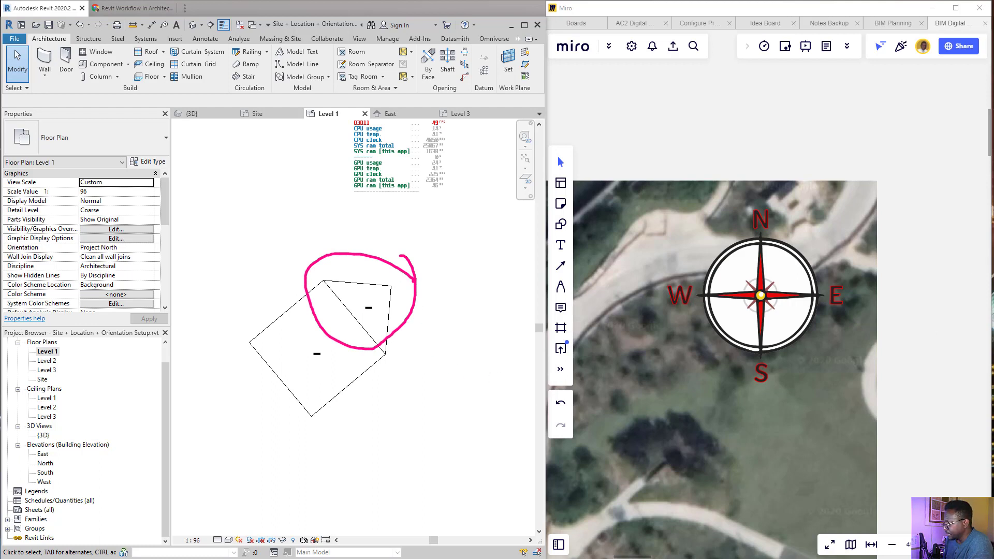
key("Escape")
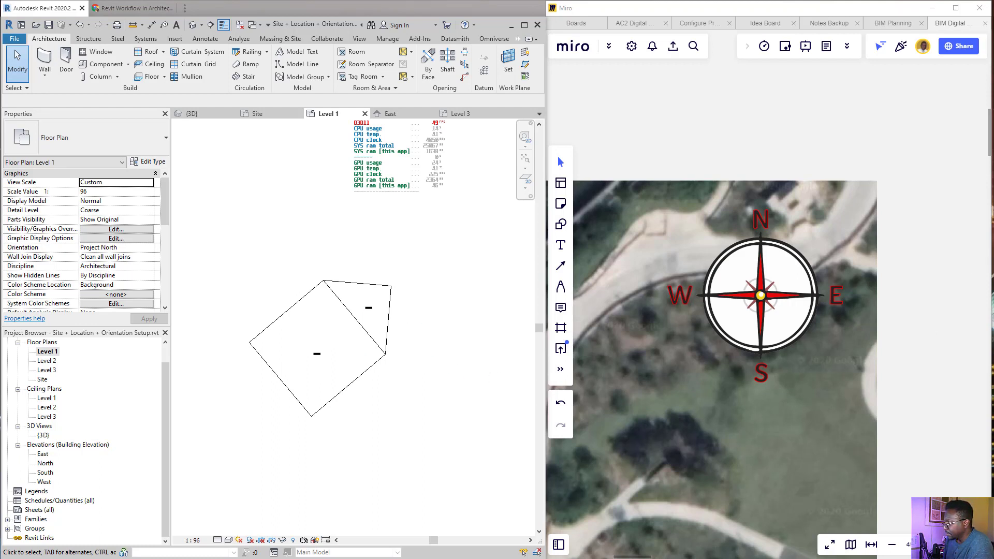
- Select the elevation marker's arrow and check its view name in the enlarged properties list
left_click(367, 307)
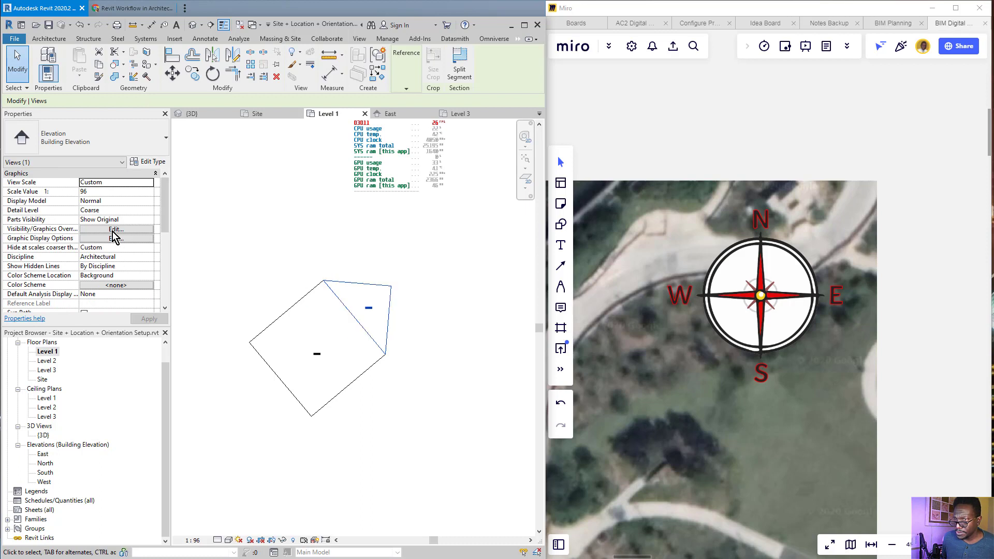
scroll(124, 238, "down", 5)
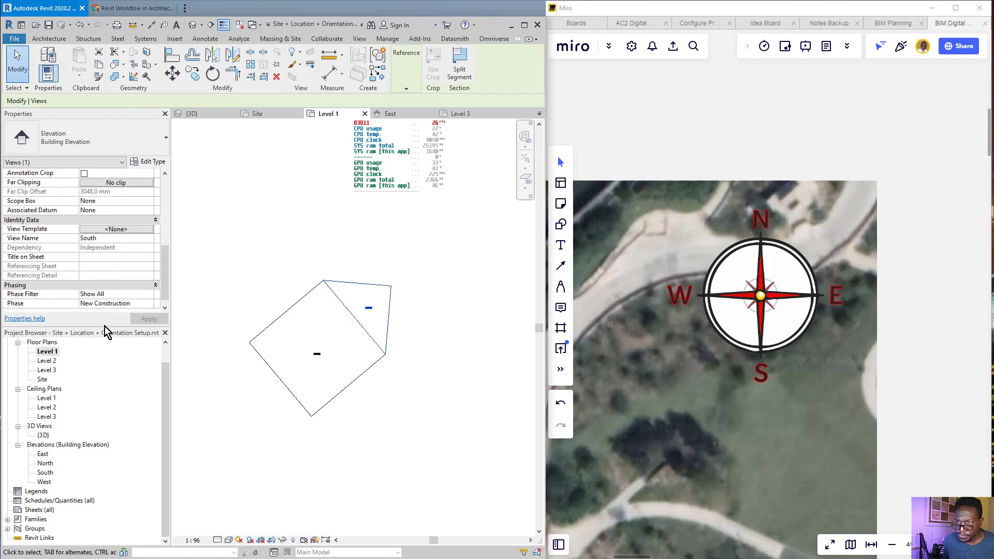
left_click_drag(104, 328, 111, 374)
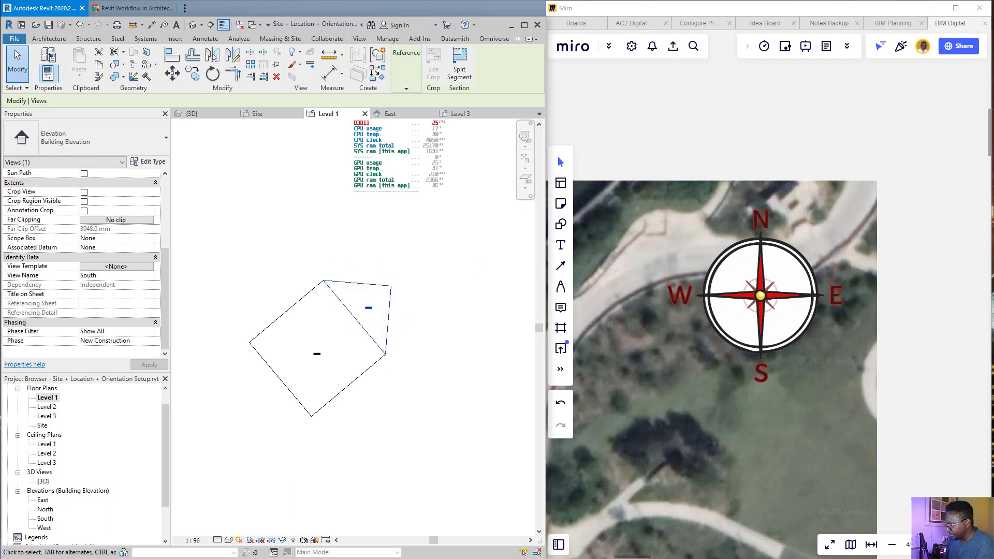
- Compare the building's orientation on the Miro site plan with the elevation's view line beside the walls in the Level 1 plan
scroll(775, 331, "down", 5)
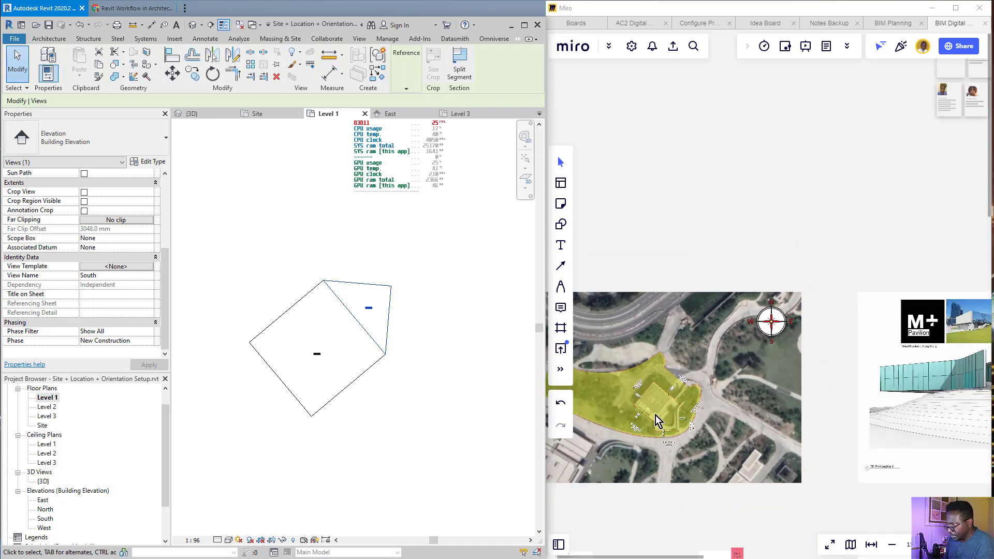
scroll(657, 419, "up", 1)
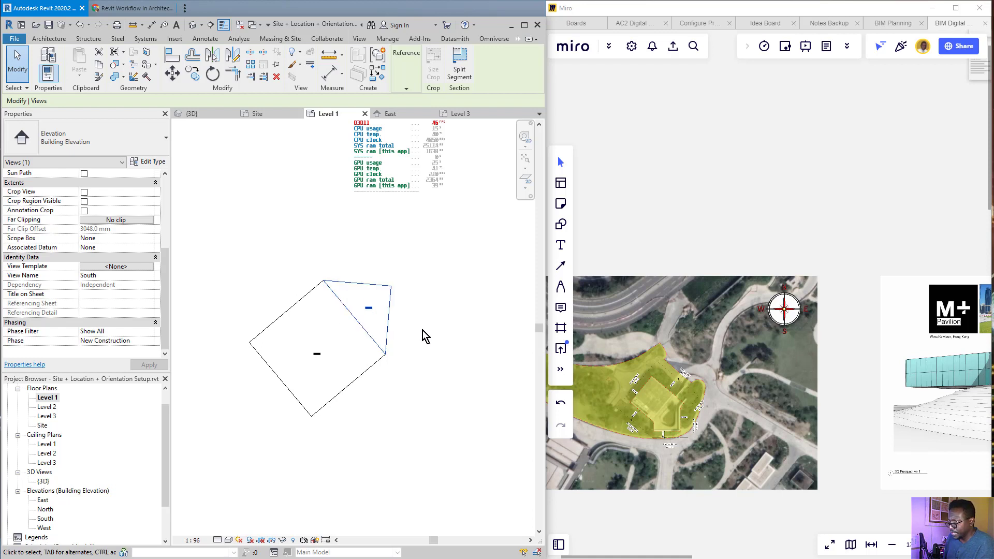
scroll(347, 310, "down", 8)
scroll(344, 316, "up", 3)
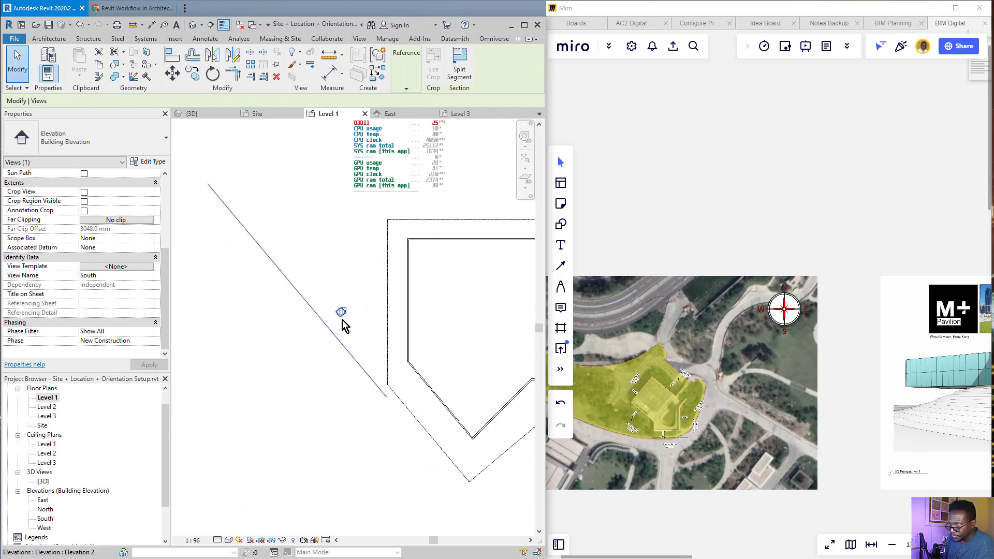
scroll(354, 329, "down", 4)
scroll(399, 356, "up", 5)
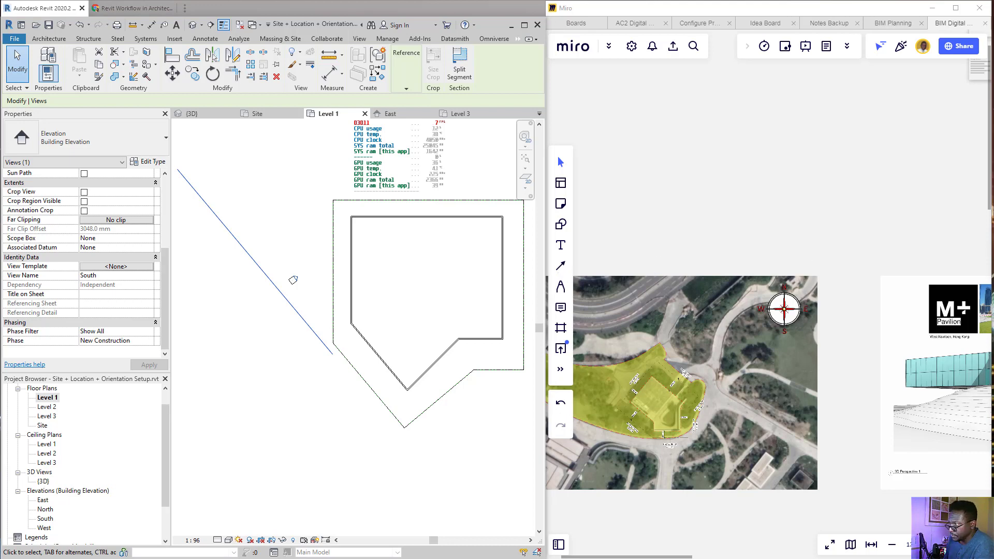
- Draw four diagonal pen arrows over the Level 1 plan and label them N, W, E and S
mouse_move(411, 313)
left_mouse_down()
mouse_move(472, 290)
mouse_move(464, 274)
left_mouse_up()
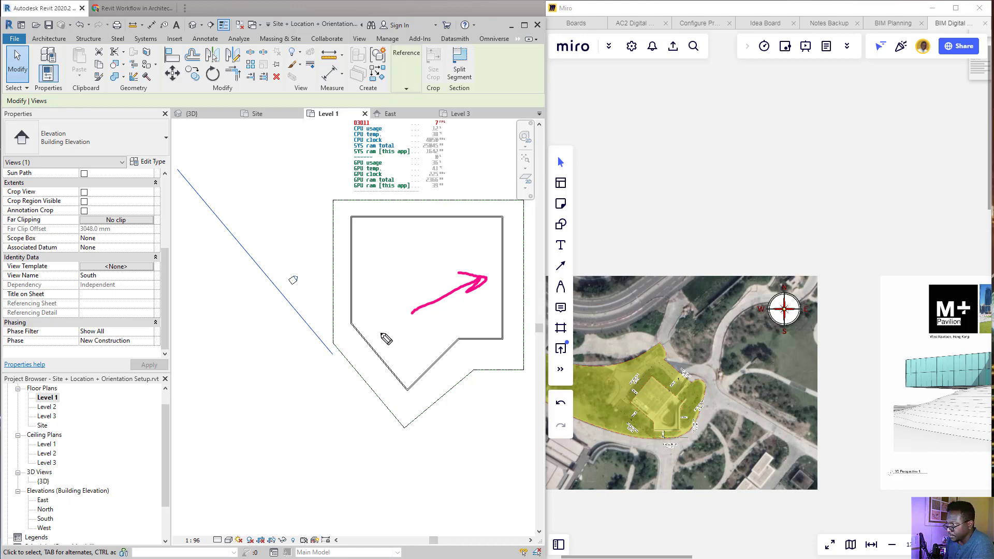
mouse_move(392, 301)
left_mouse_down()
mouse_move(352, 249)
mouse_move(364, 253)
left_mouse_up()
left_click(327, 220)
left_click_drag(327, 219, 352, 217)
mouse_move(421, 326)
left_mouse_down()
mouse_move(470, 382)
mouse_move(444, 371)
left_mouse_up()
mouse_move(490, 400)
left_mouse_down()
mouse_move(470, 404)
mouse_move(486, 411)
mouse_move(483, 399)
mouse_move(478, 406)
left_mouse_up()
mouse_move(396, 331)
left_mouse_down()
mouse_move(338, 382)
mouse_move(368, 385)
left_mouse_up()
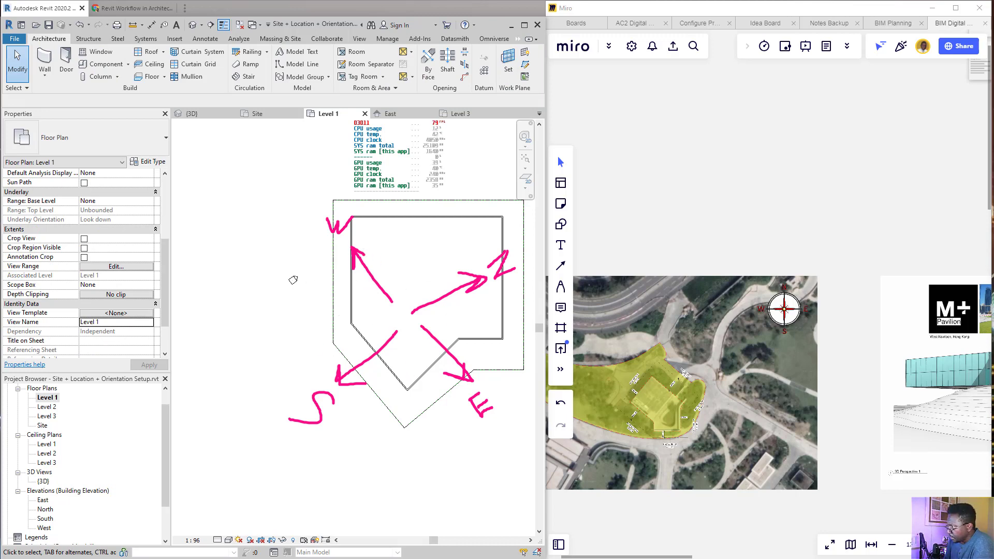
- Draw straight pen arrows pointing at the building's sides to illustrate perpendicular elevation viewing directions, and clear them
left_click_drag(185, 301, 300, 302)
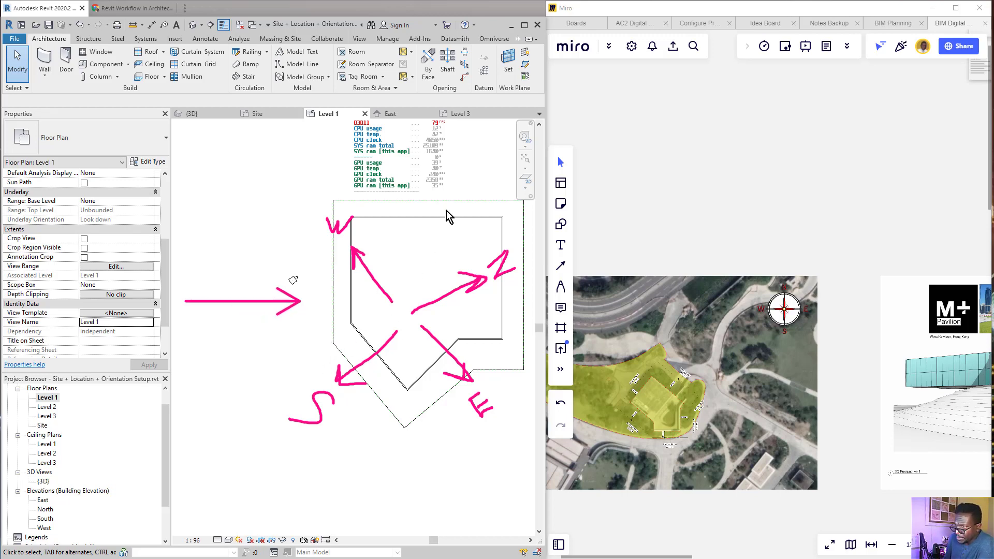
left_click_drag(430, 117, 427, 193)
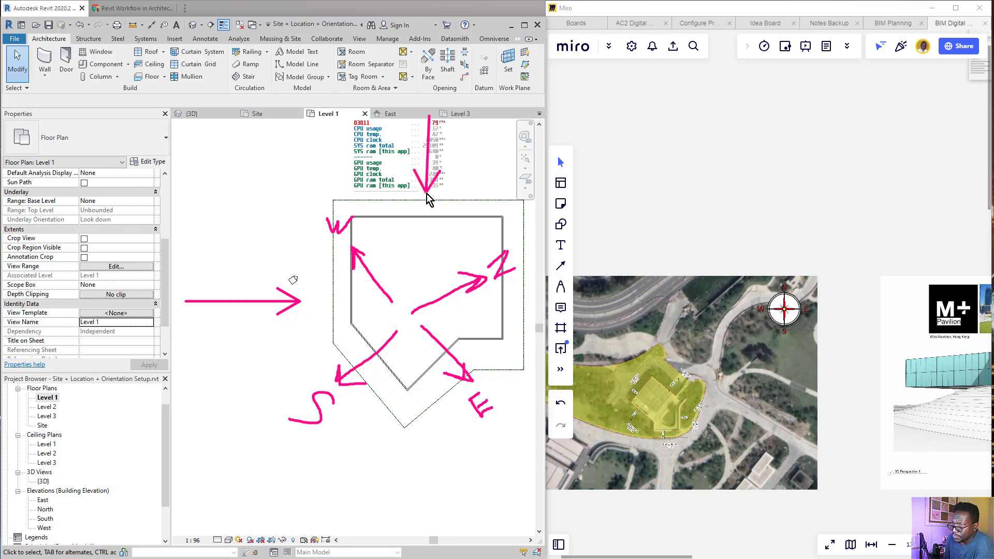
left_click_drag(532, 311, 474, 311)
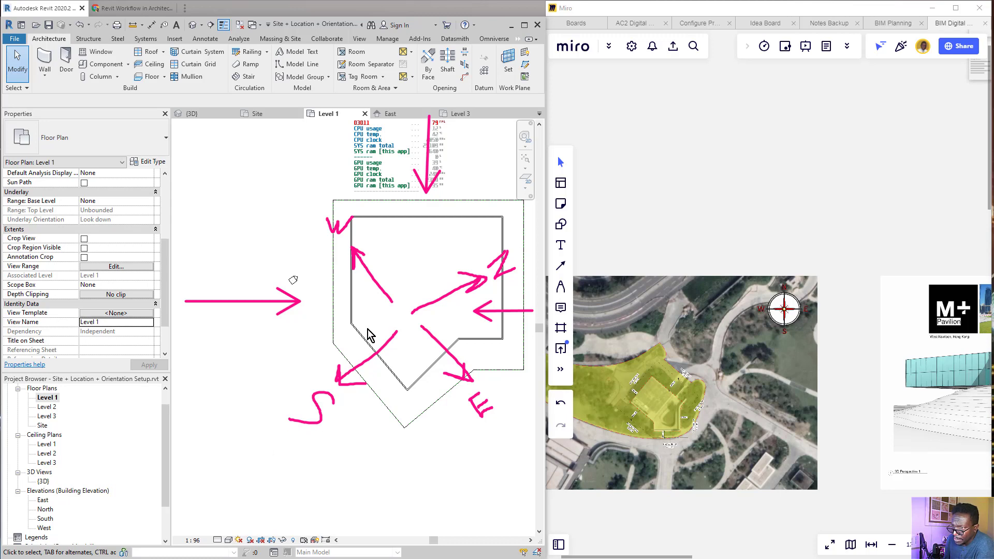
left_click_drag(263, 446, 275, 439)
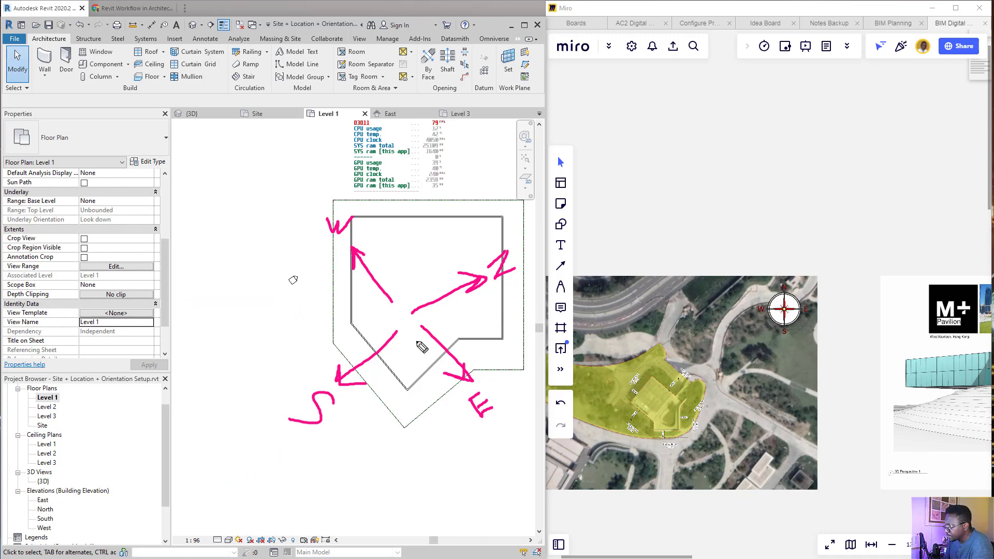
- Clear the extra circle around the building's W side and rename the South elevation view as South - West
mouse_move(369, 206)
left_mouse_down()
mouse_move(335, 227)
mouse_move(355, 331)
mouse_move(343, 216)
left_mouse_up()
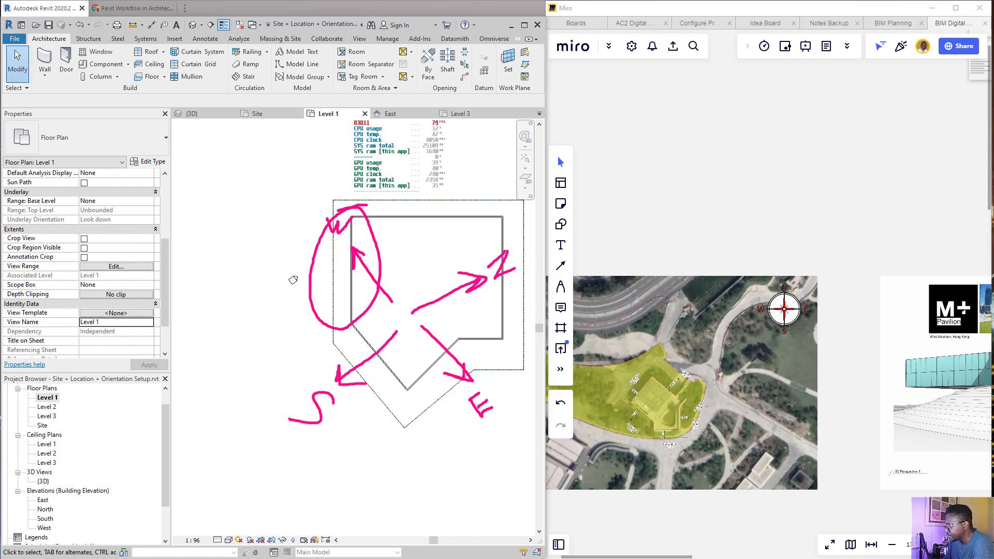
key("ctrl+z")
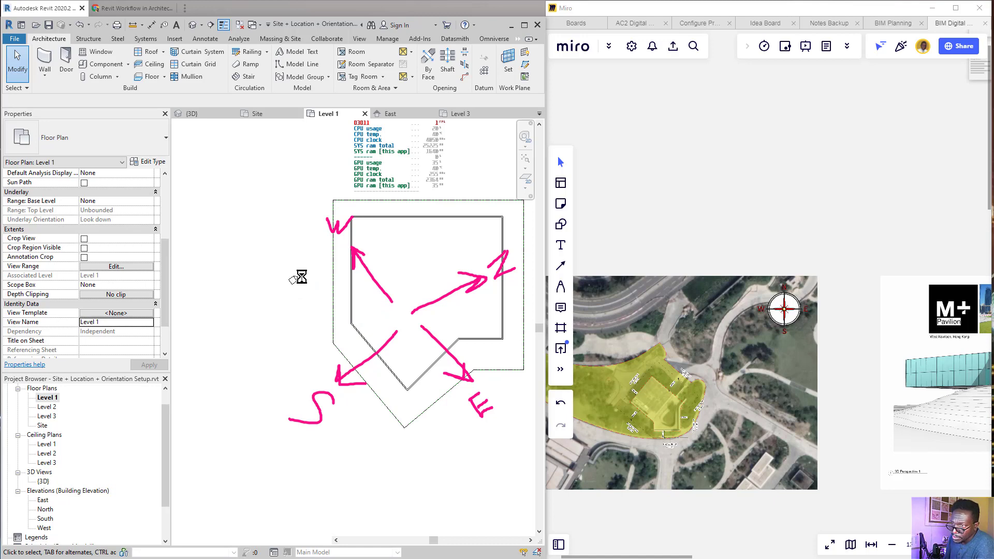
left_click(299, 279)
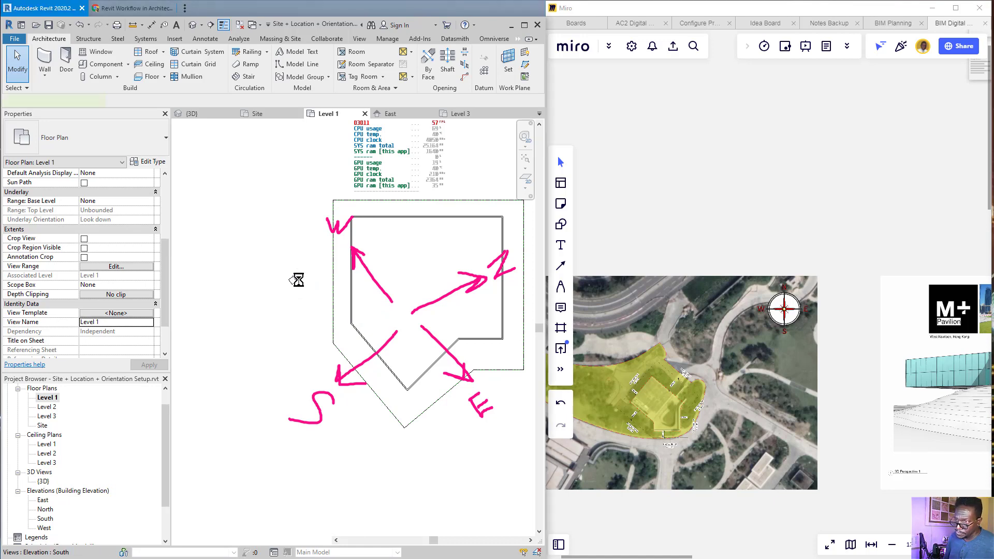
left_click(298, 280)
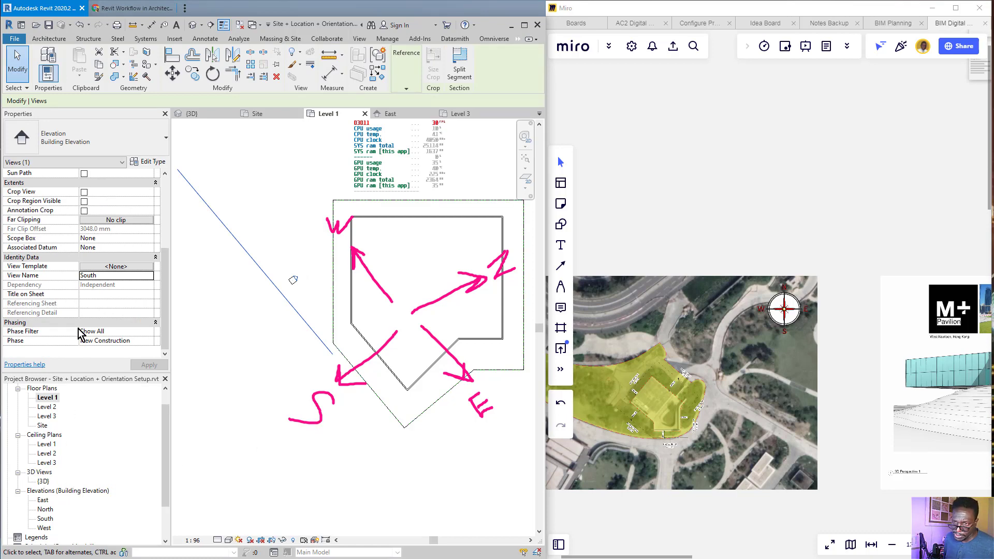
left_click(105, 277)
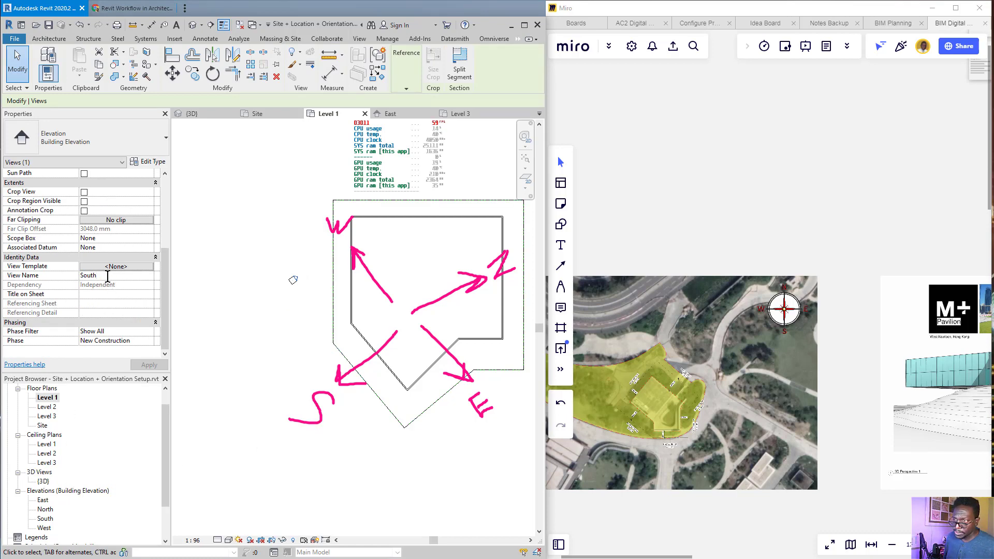
type("- West")
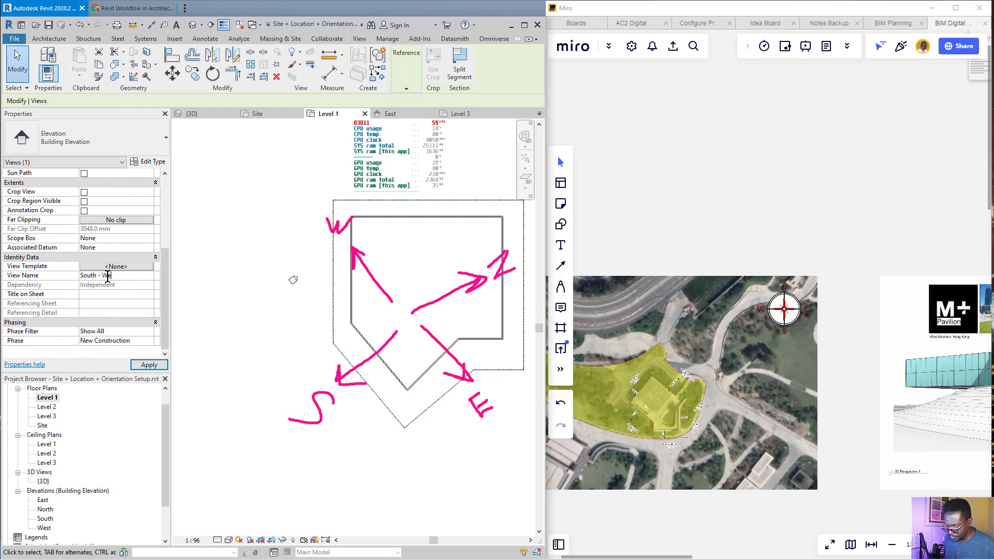
left_click(211, 285)
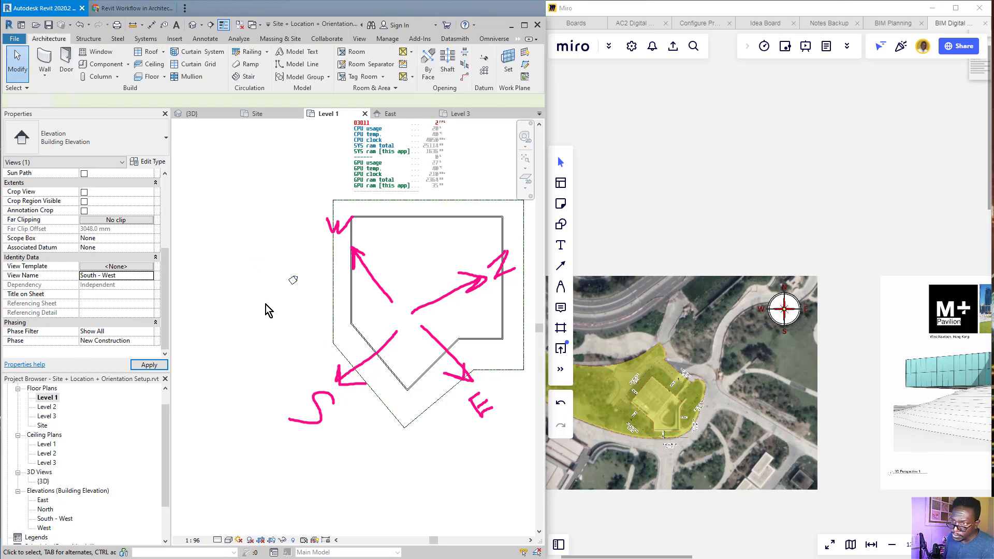
- Select the body of the South - West elevation marker and draw a pen arrow pointing at the Rotate command
left_click(288, 280)
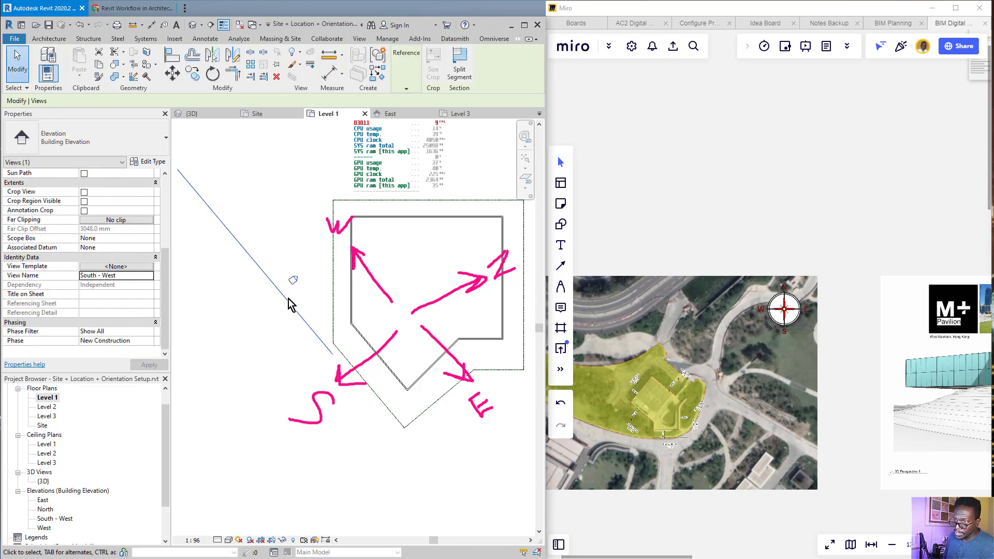
scroll(298, 282, "up", 5)
scroll(297, 275, "up", 2)
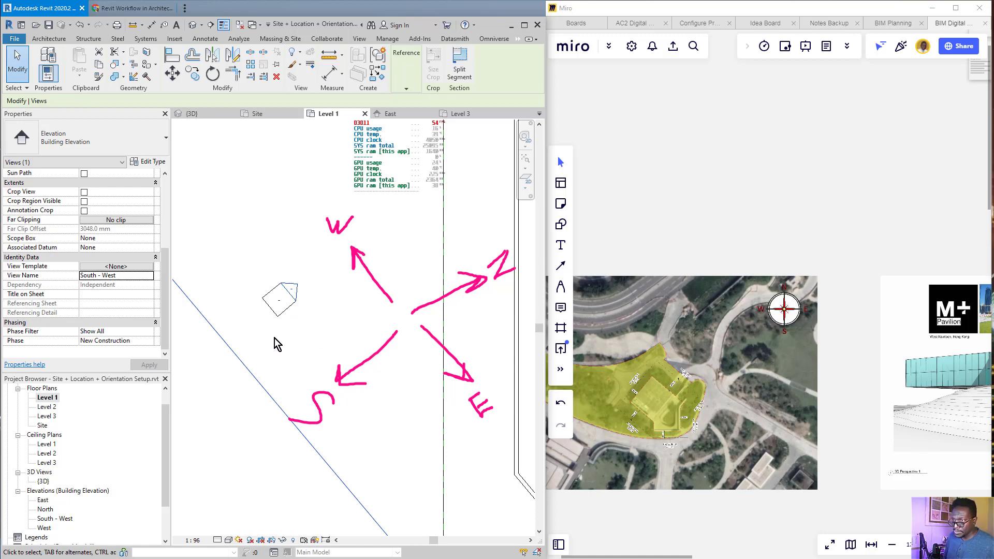
left_click(280, 305)
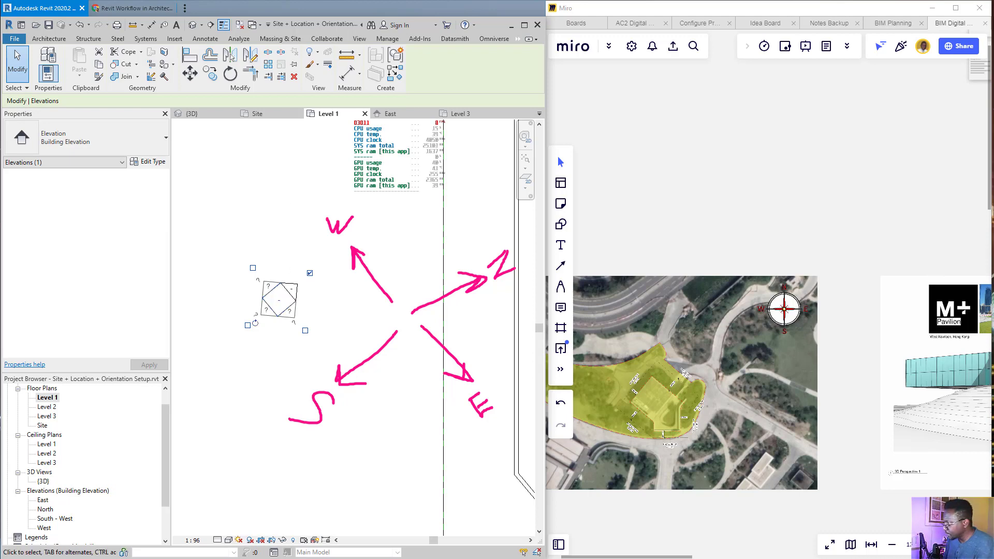
left_click_drag(214, 283, 226, 81)
left_click_drag(213, 104, 239, 104)
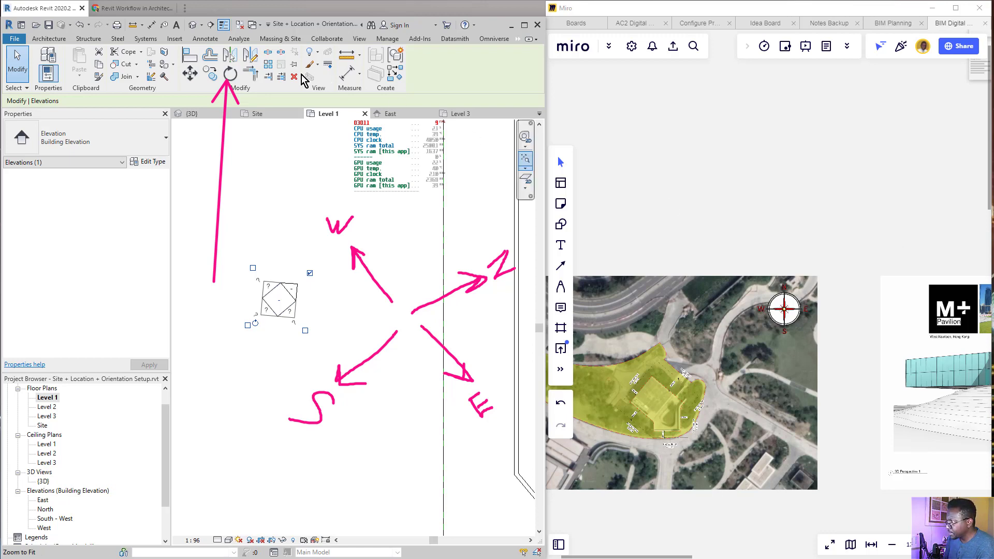
- Rotate the South - West elevation marker 40° clockwise about its centre so its arrow faces the vertical wall squarely
left_click(230, 73)
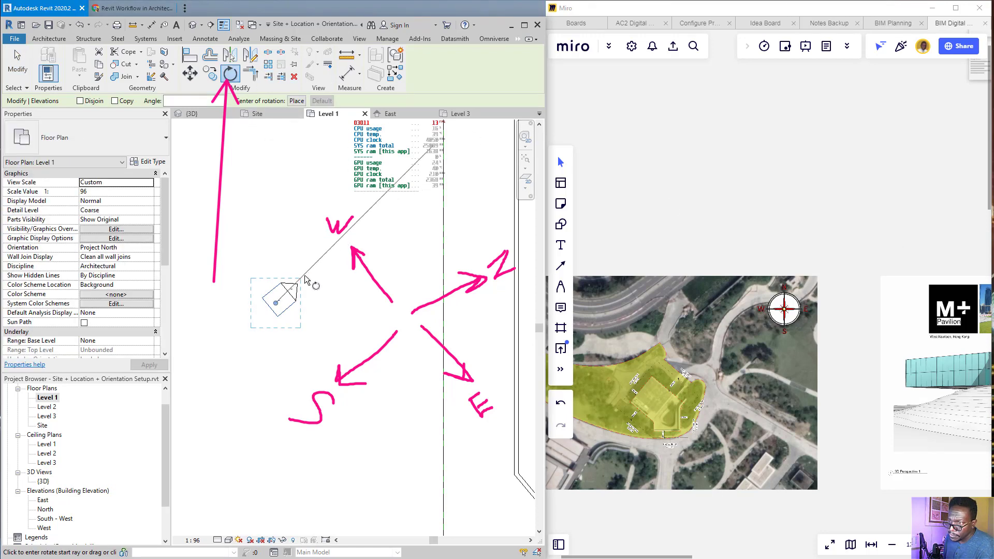
scroll(274, 303, "up", 2)
scroll(278, 306, "up", 2)
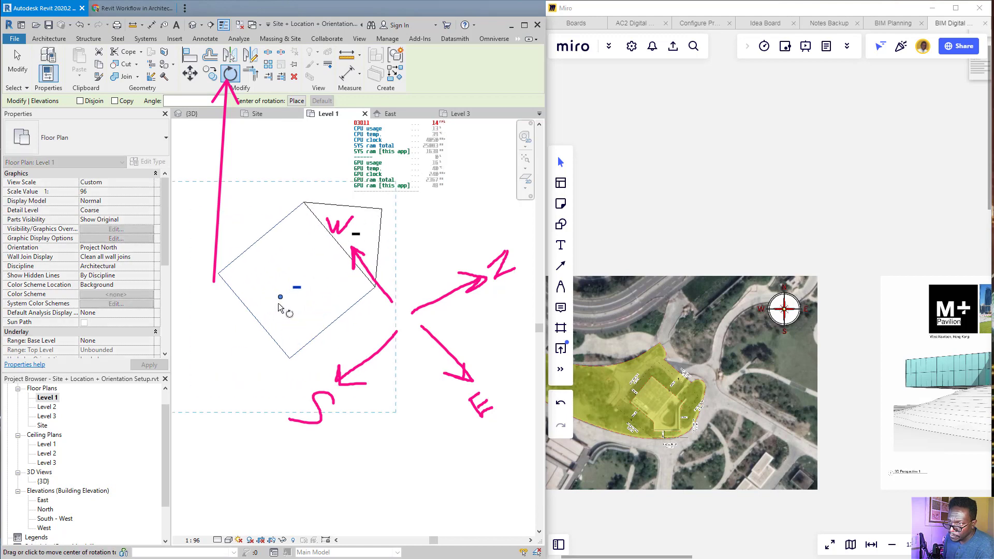
left_click_drag(280, 299, 296, 281)
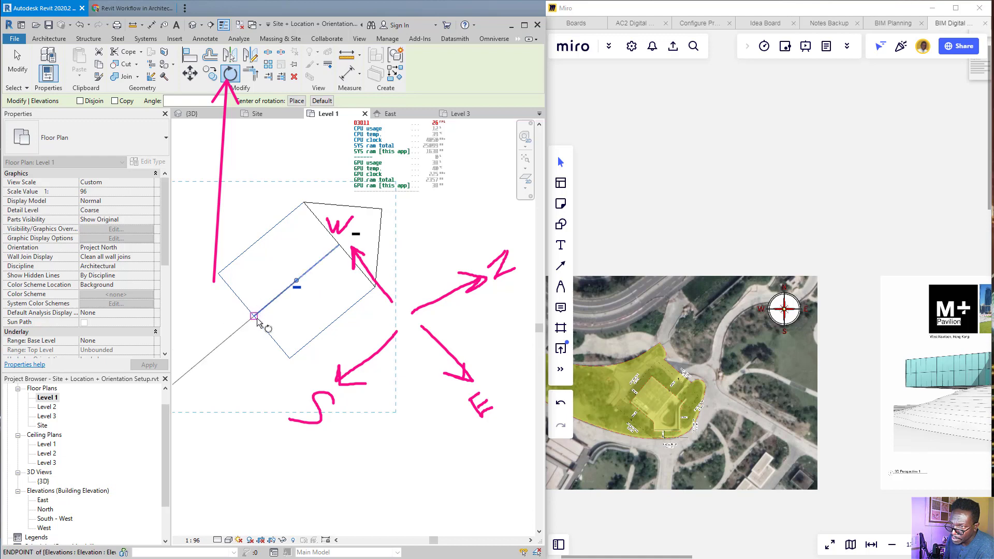
left_click(255, 320)
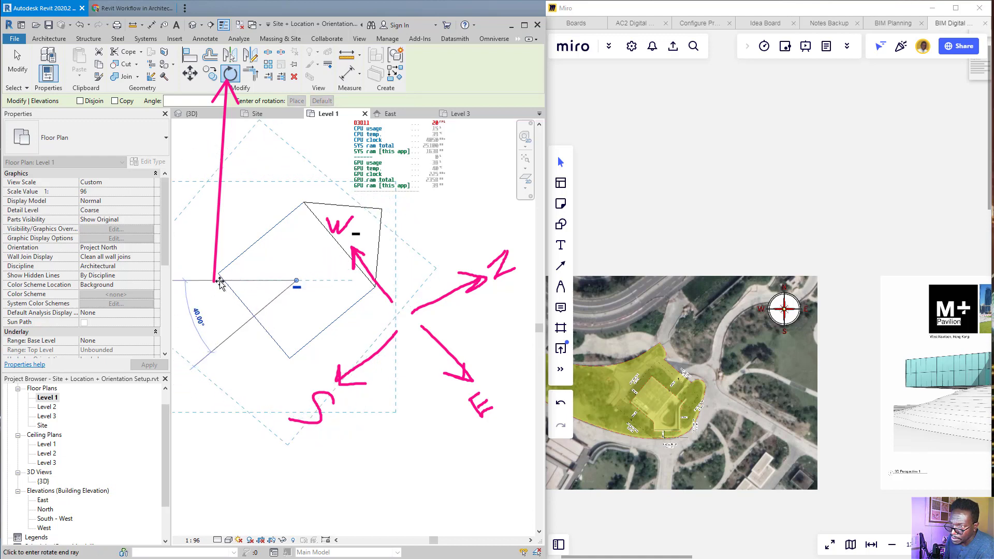
left_click(205, 282)
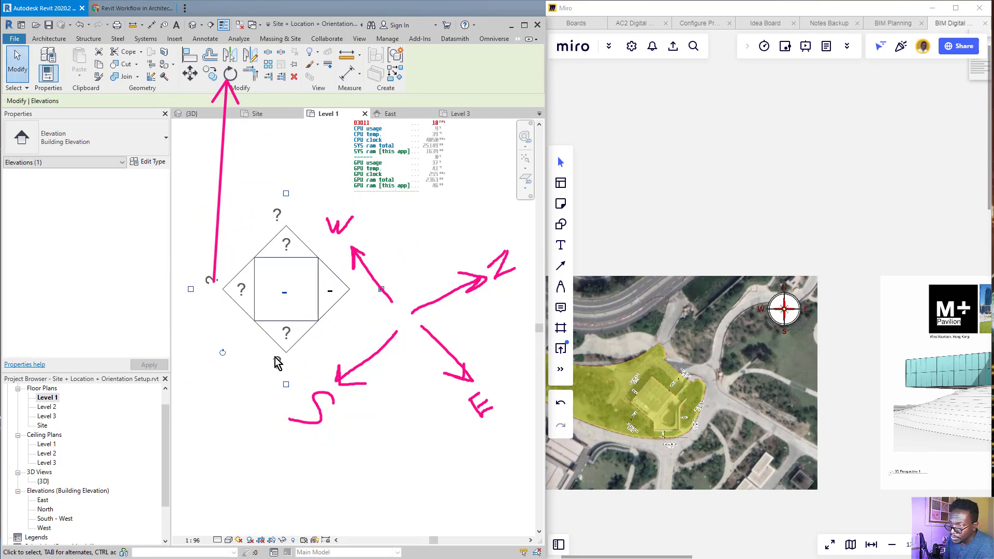
scroll(273, 355, "down", 5)
scroll(273, 352, "down", 3)
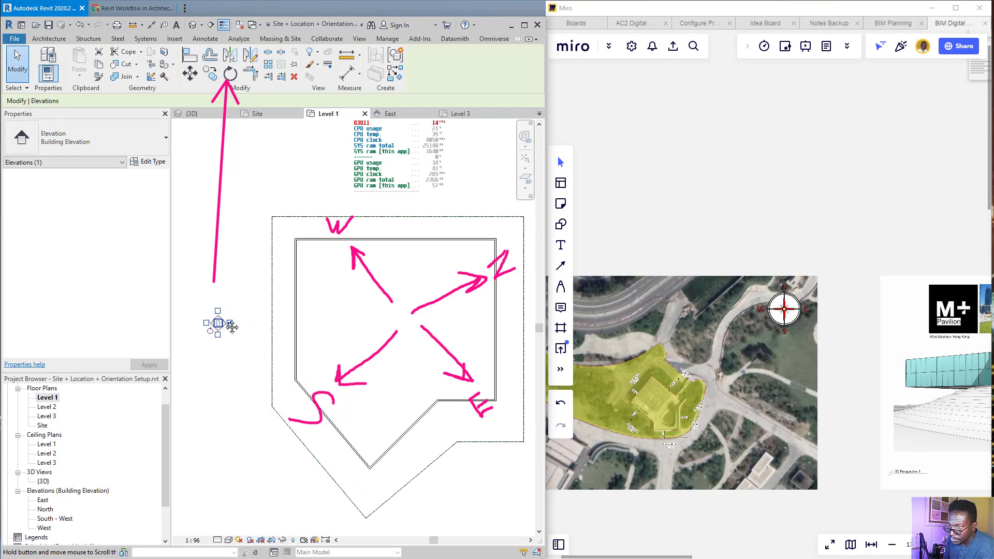
key("Escape")
- Open the South - West elevation view and select the wall between the outer edge and the middle vertical line
left_click(226, 324)
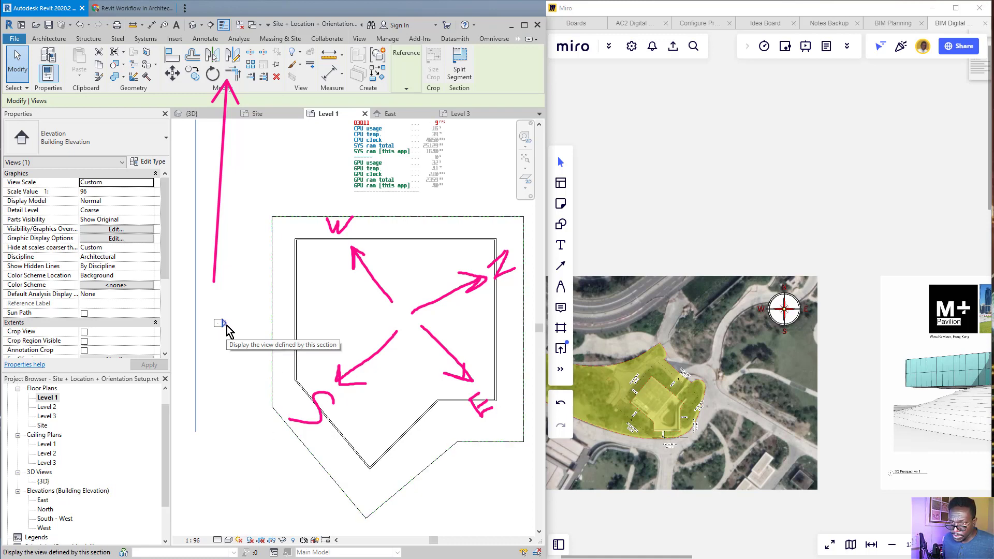
left_click(56, 519)
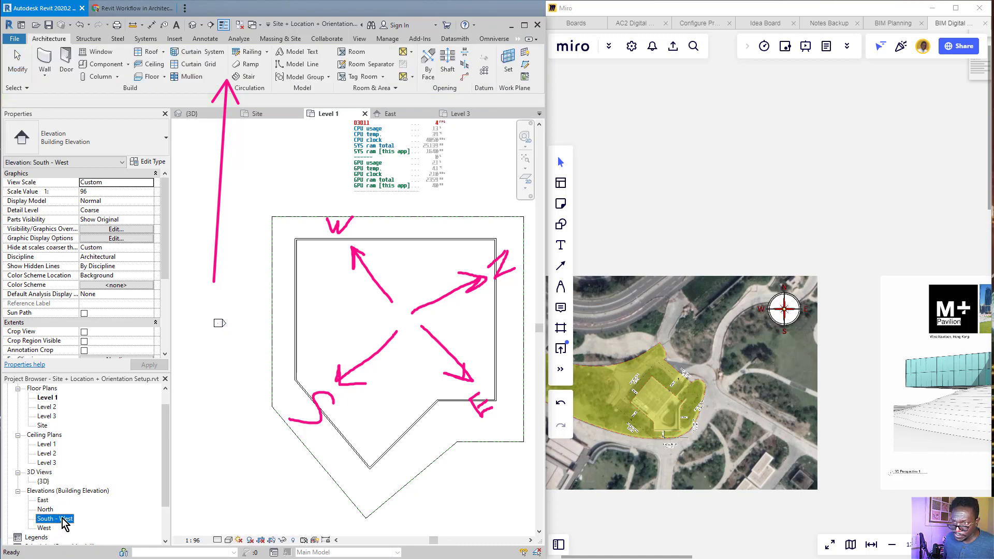
double_click(62, 518)
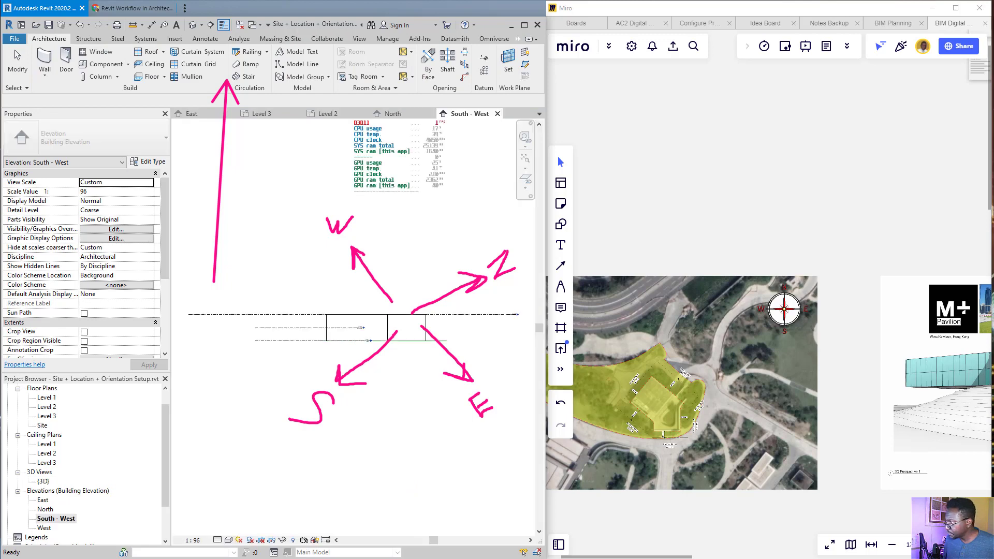
scroll(386, 334, "up", 4)
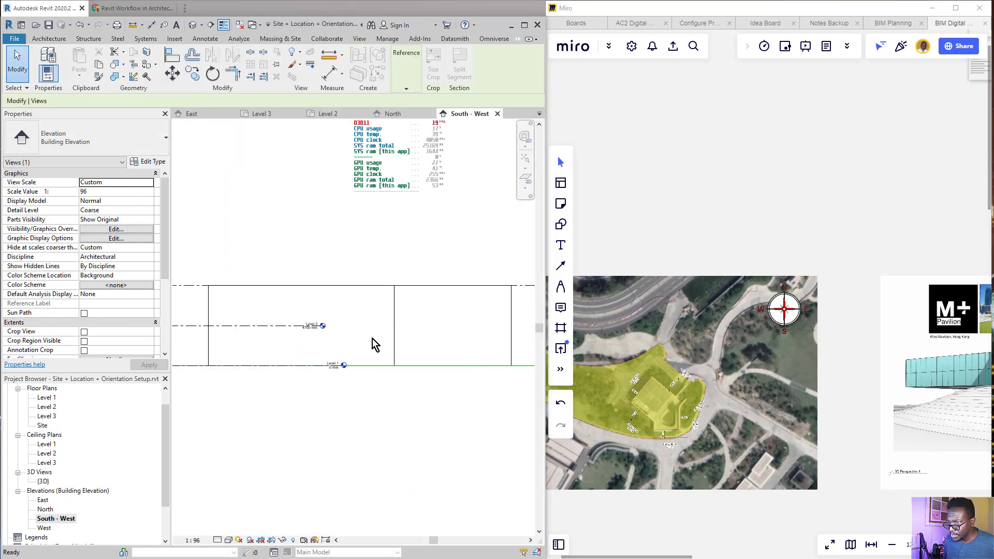
left_click(390, 315)
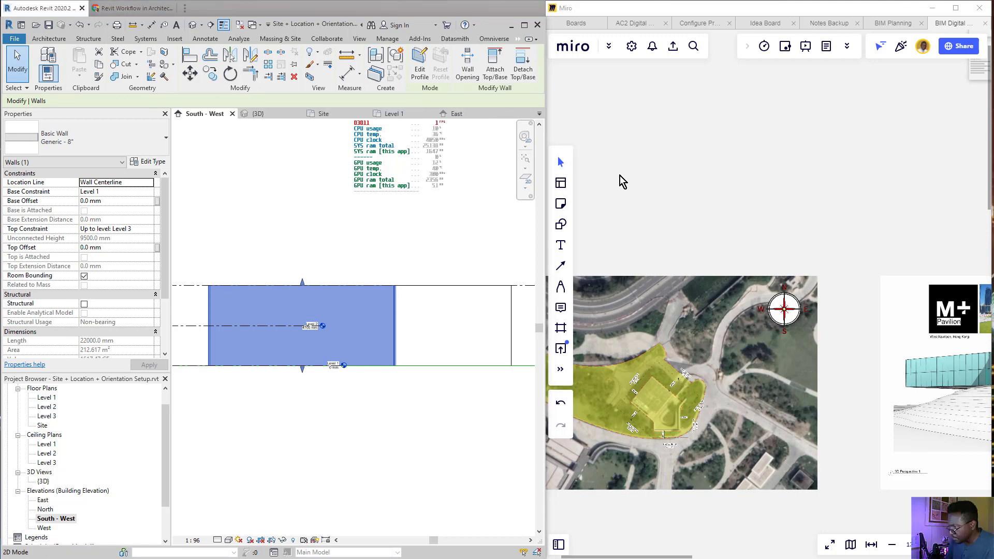
- Detach the South - West elevation into its own enlarged window beside the Level 1 plan
left_click(202, 115)
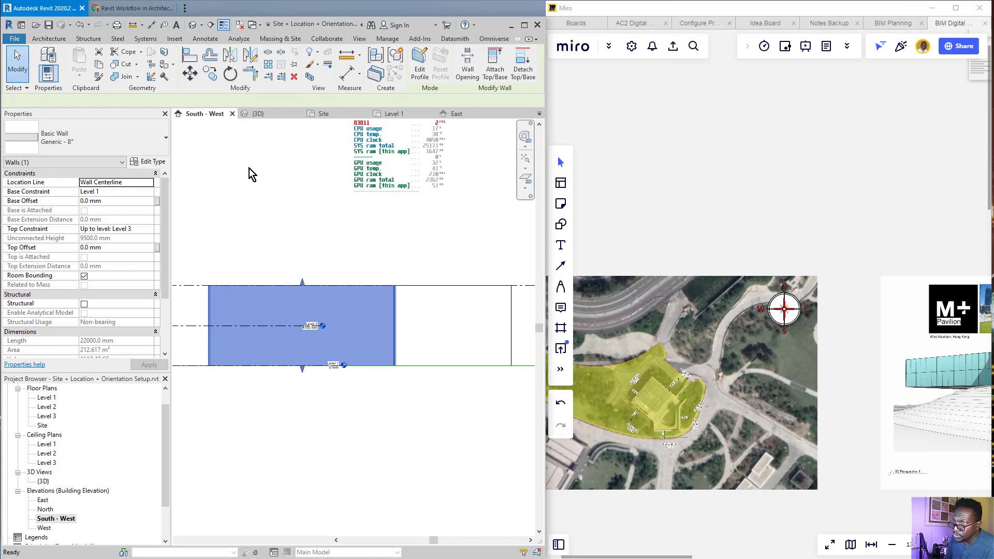
left_click_drag(282, 176, 666, 166)
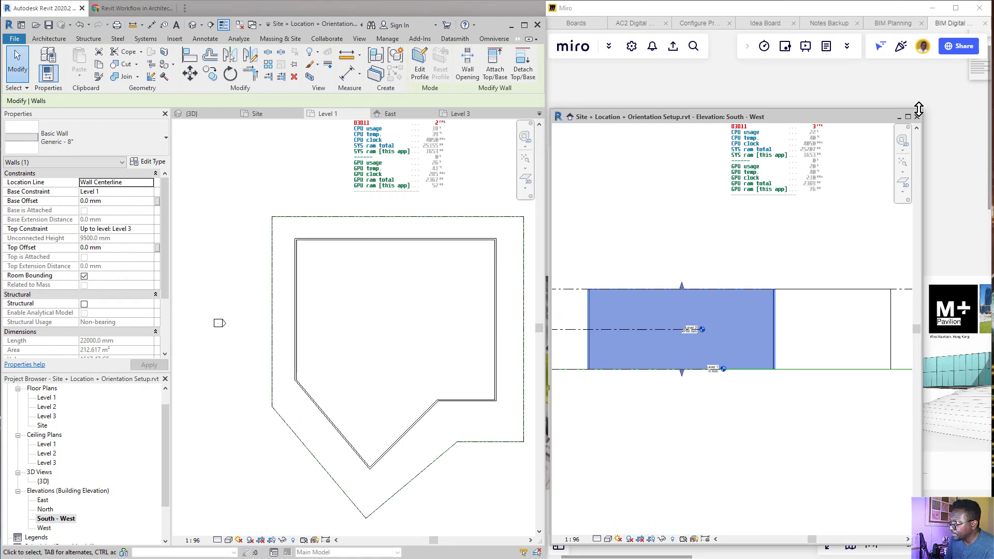
left_click_drag(920, 109, 981, 20)
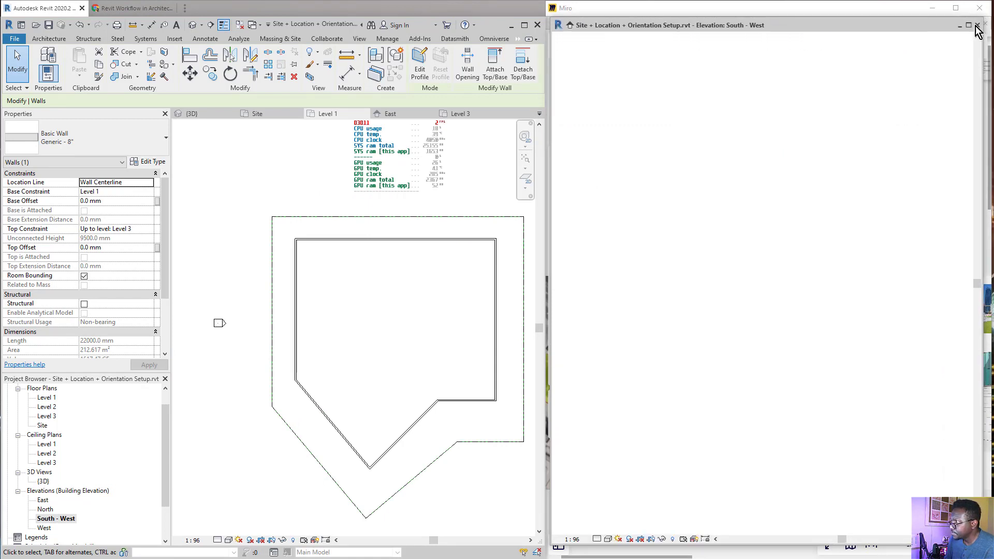
scroll(698, 276, "down", 2)
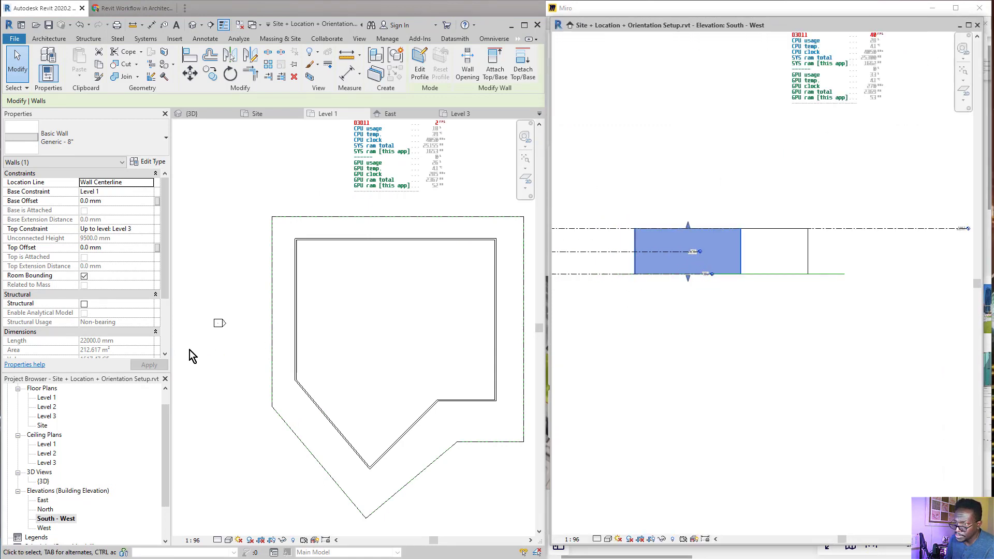
- Select the vertical, diagonal and upper walls in the Level 1 plan to match each with its face in the South - West elevation
left_click(46, 398)
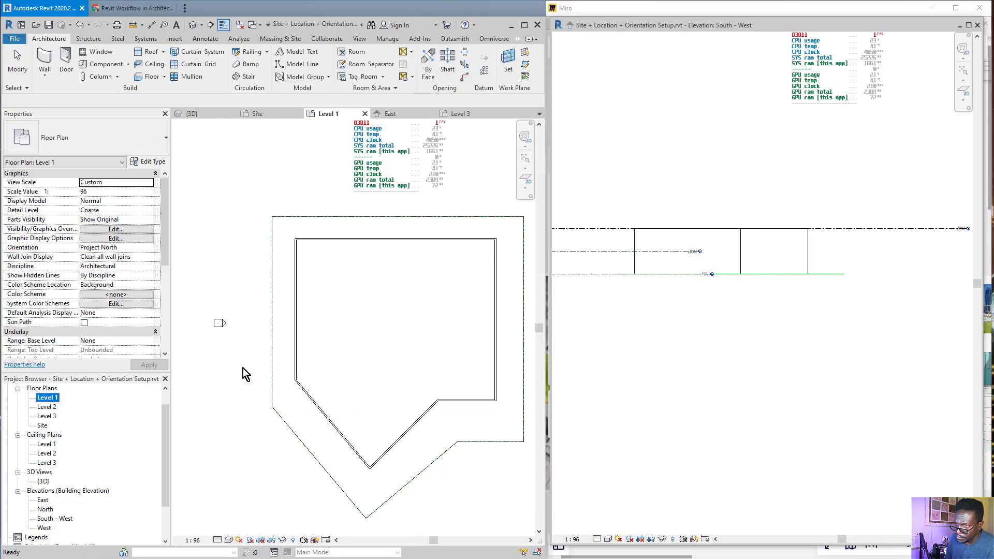
left_click(296, 346)
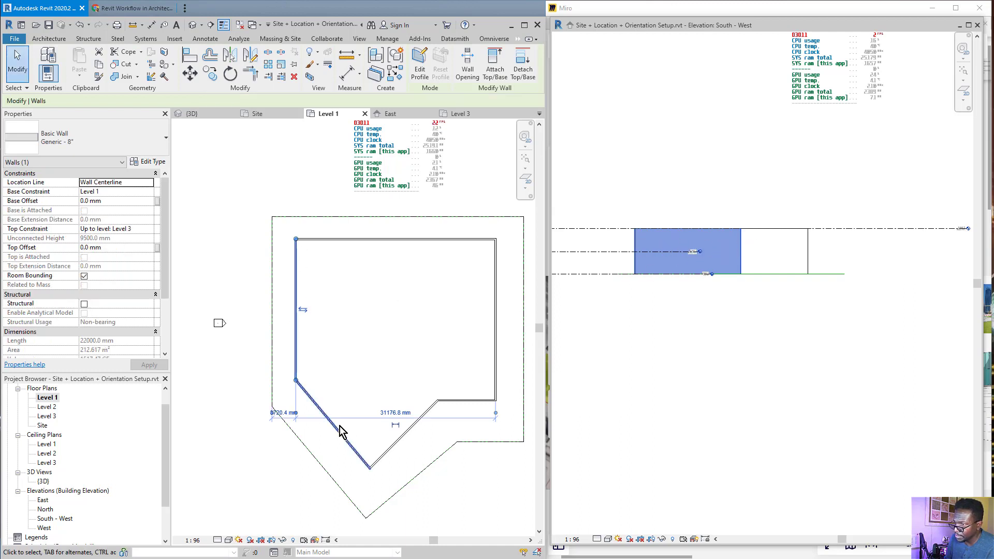
left_click(319, 413)
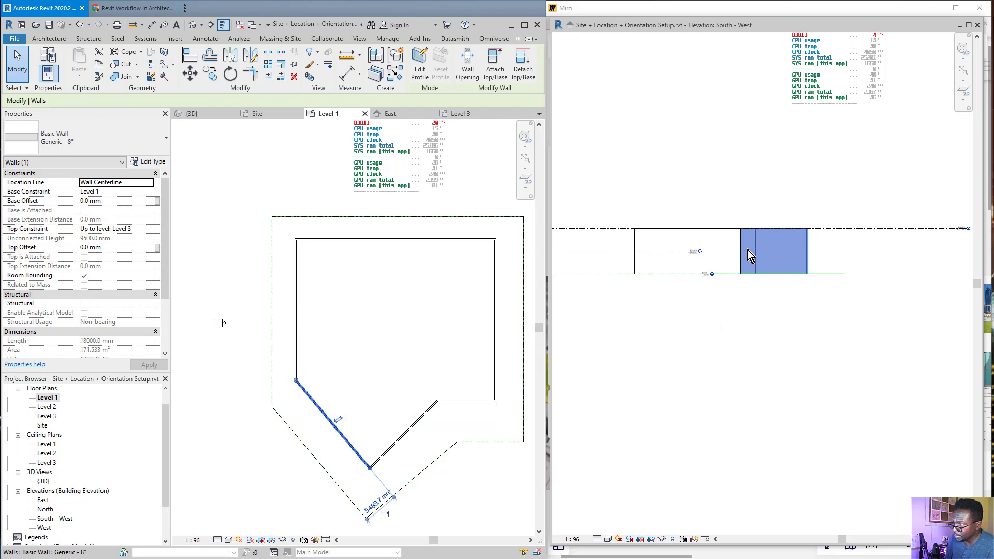
left_click(328, 241)
left_click(294, 290)
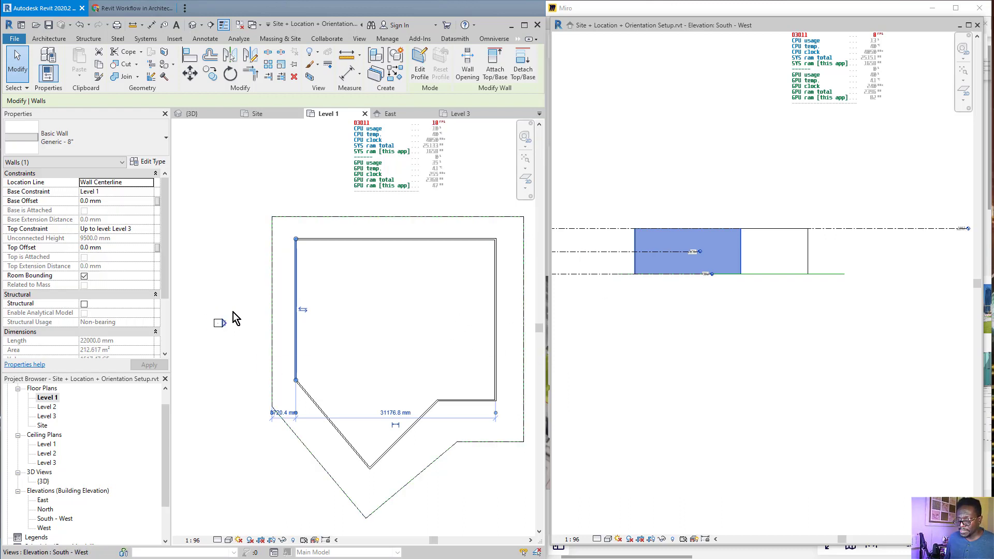
- Dock the South - West elevation back among the open views and return to the Level 1 floor plan
left_click_drag(619, 27, 327, 118)
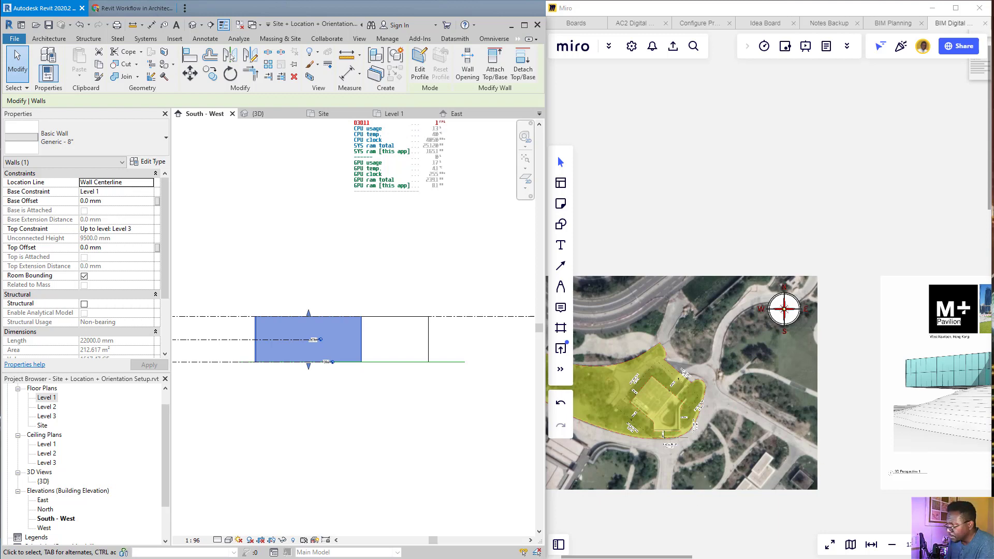
double_click(46, 397)
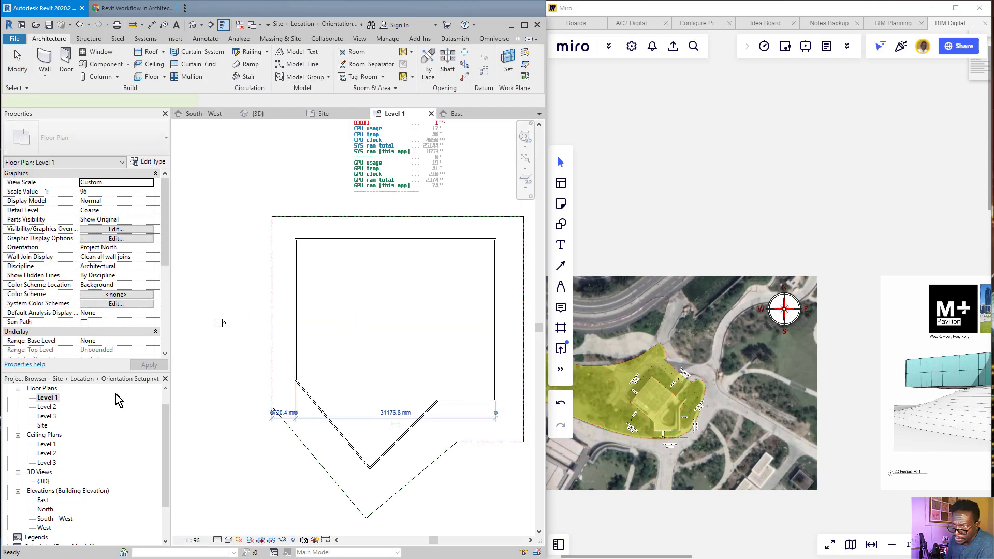
scroll(357, 239, "down", 2)
left_click(343, 273)
scroll(295, 349, "up", 4)
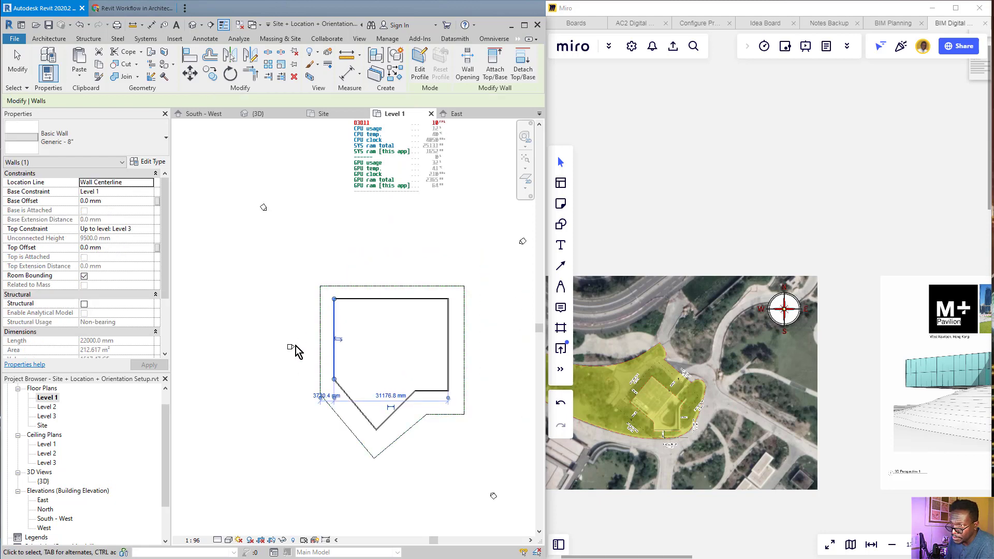
- Select the South - West elevation's view arrow in the Level 1 plan to show its view line beside the building
left_click(289, 344)
scroll(280, 354, "down", 2)
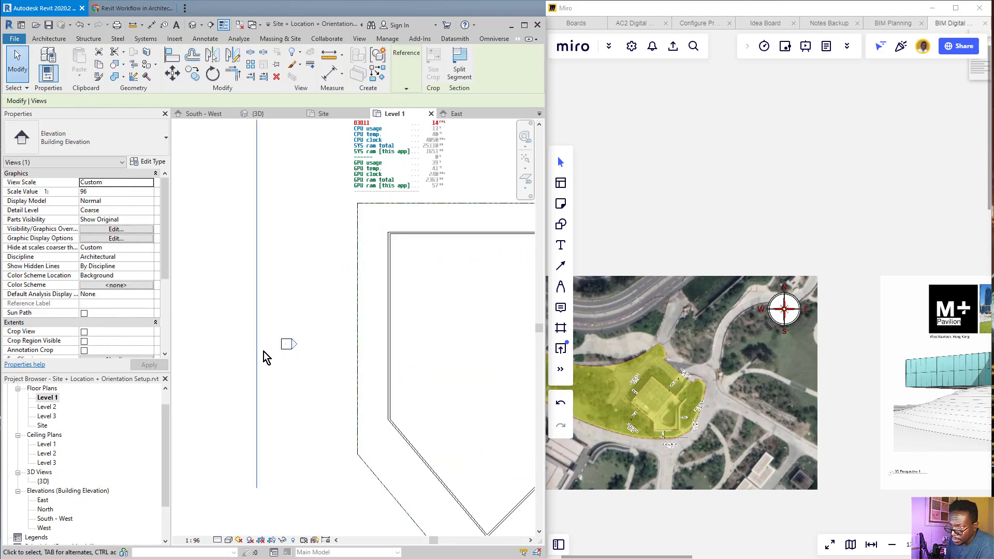
scroll(265, 295, "down", 2)
scroll(290, 321, "up", 3)
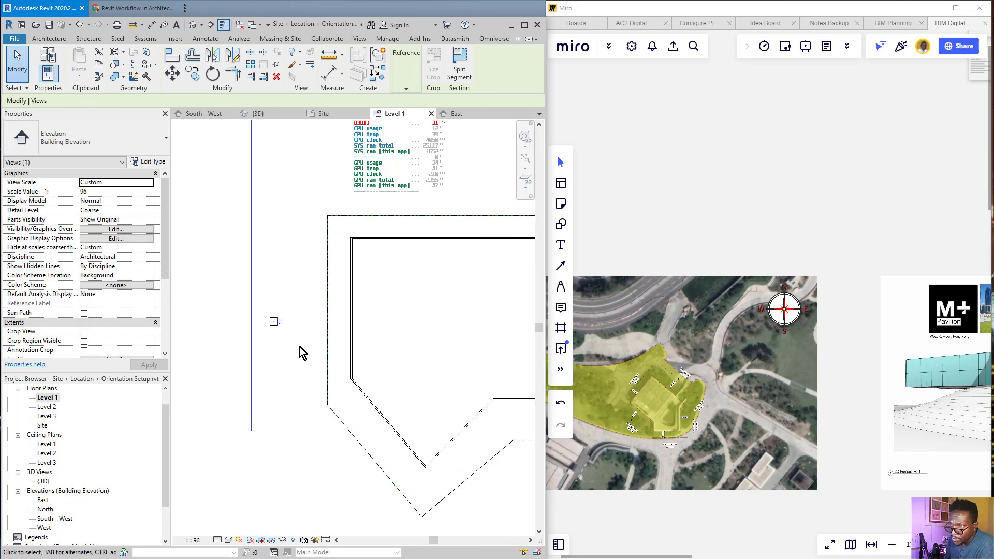
mouse_move(296, 300)
middle_mouse_down()
mouse_move(264, 388)
mouse_move(277, 405)
middle_mouse_up()
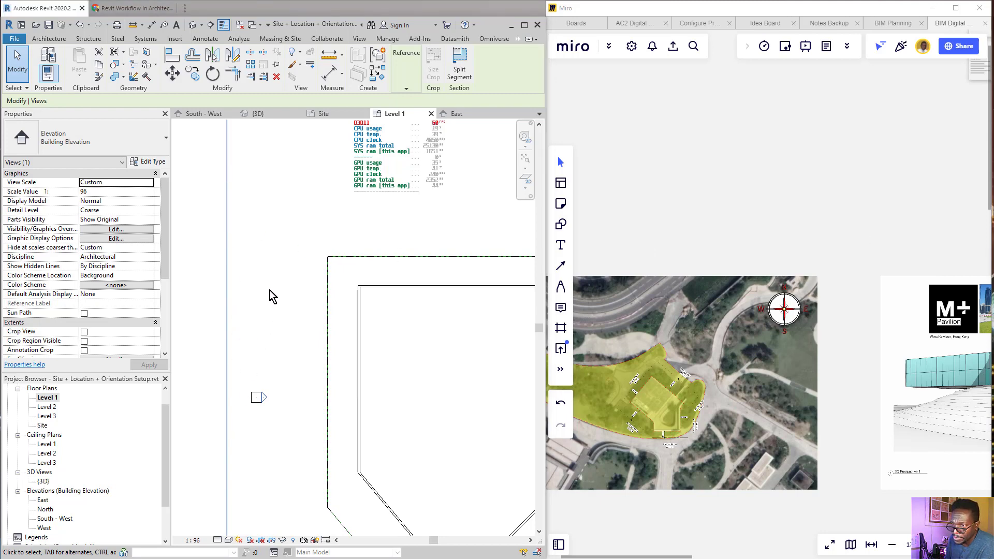
scroll(231, 261, "down", 2)
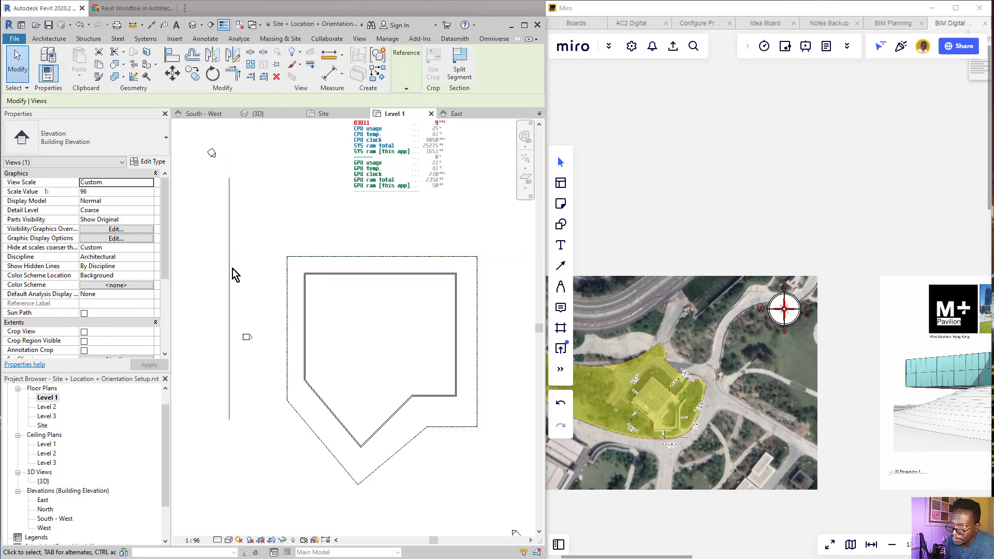
scroll(232, 268, "up", 1)
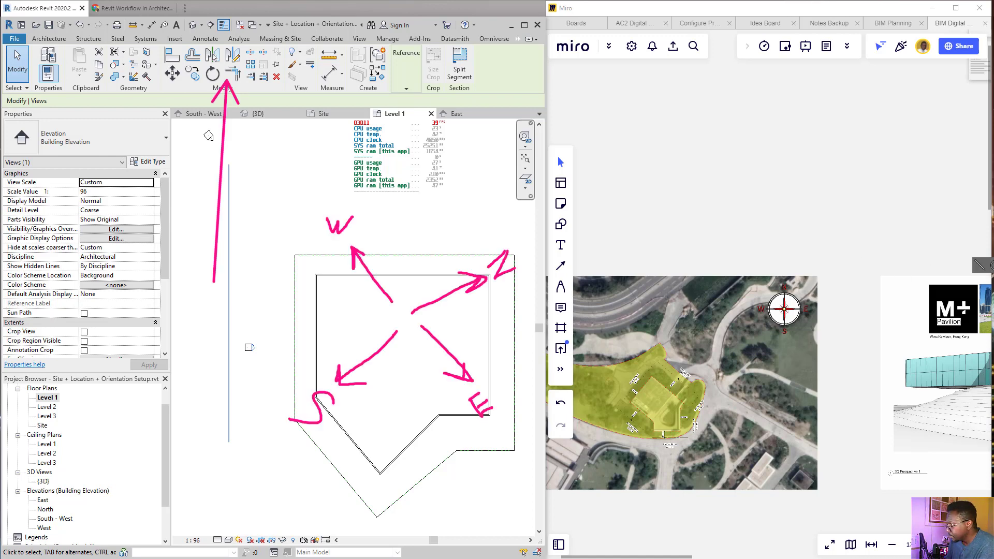
left_click(222, 158)
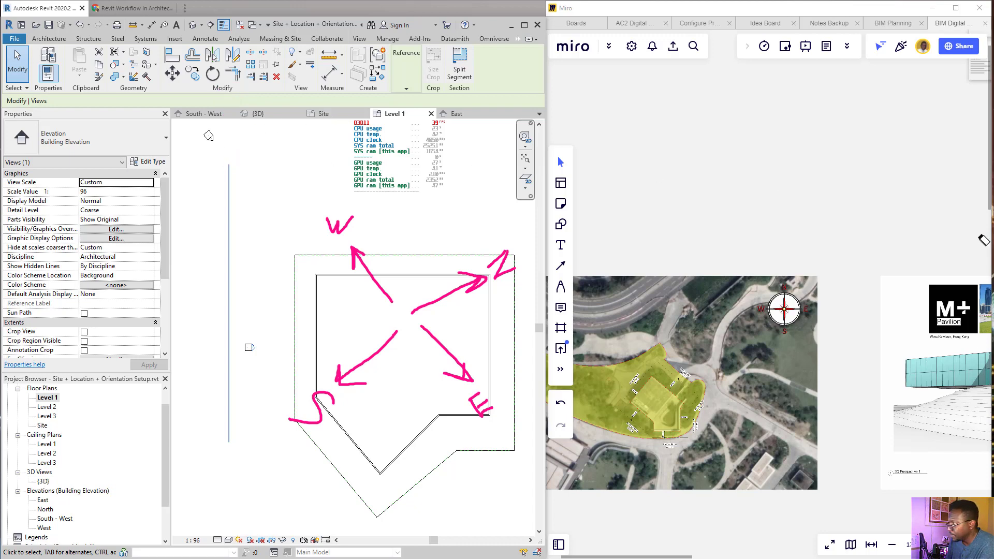
mouse_move(224, 151)
left_mouse_down()
mouse_move(208, 463)
mouse_move(250, 206)
mouse_move(230, 122)
left_mouse_up()
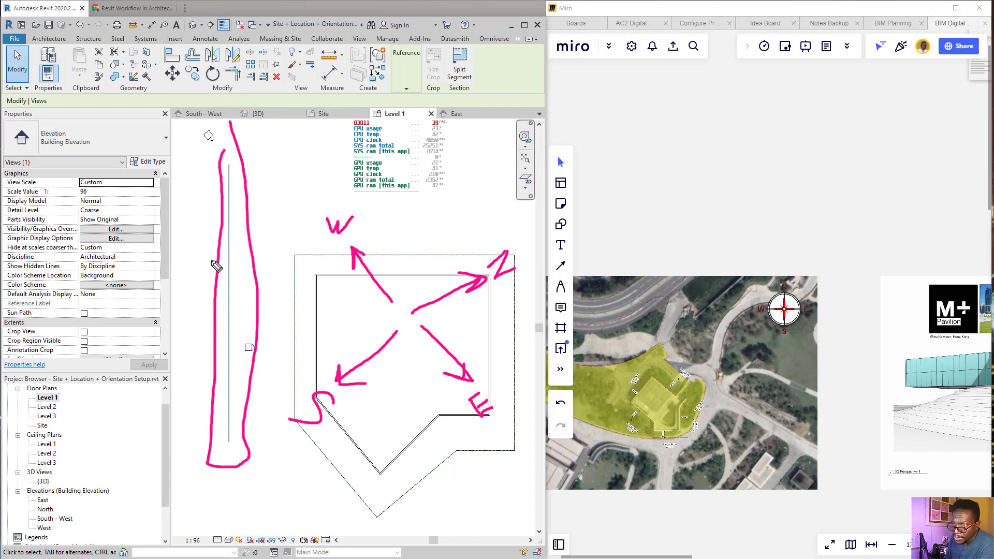
mouse_move(200, 235)
left_mouse_down()
mouse_move(227, 310)
mouse_move(165, 293)
left_mouse_up()
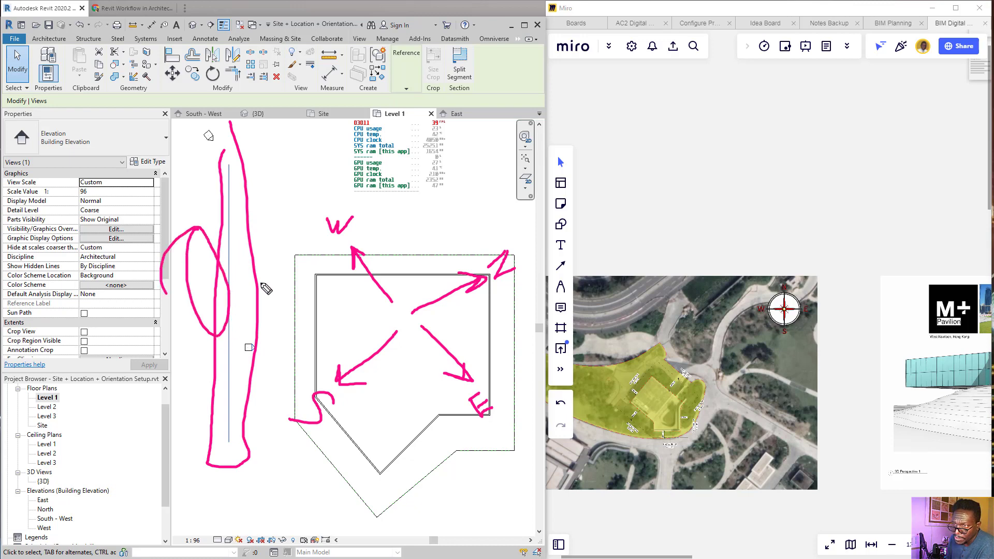
mouse_move(247, 217)
left_mouse_down()
mouse_move(237, 271)
mouse_move(262, 218)
mouse_move(244, 305)
left_mouse_up()
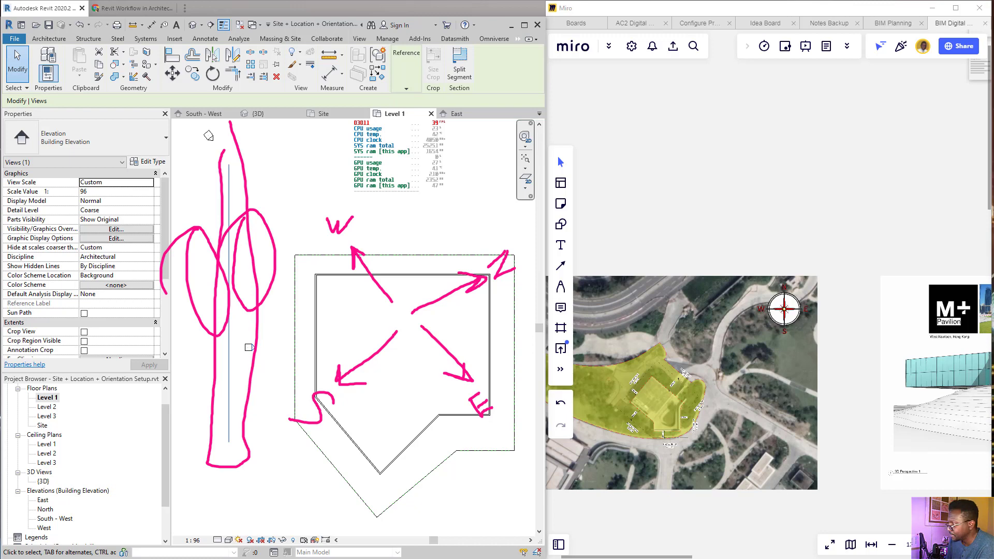
key("ctrl+z")
key("ctrl+z")
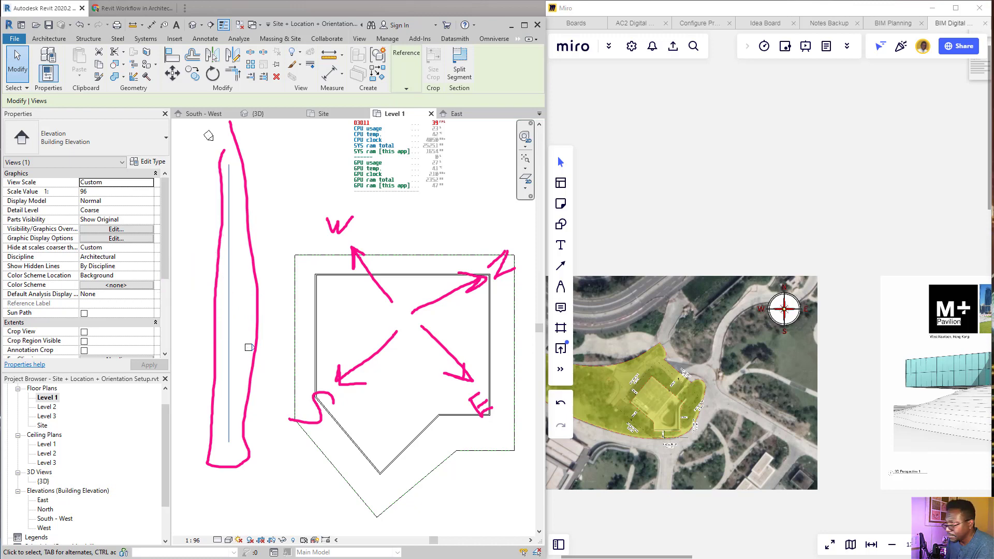
key("ctrl+z")
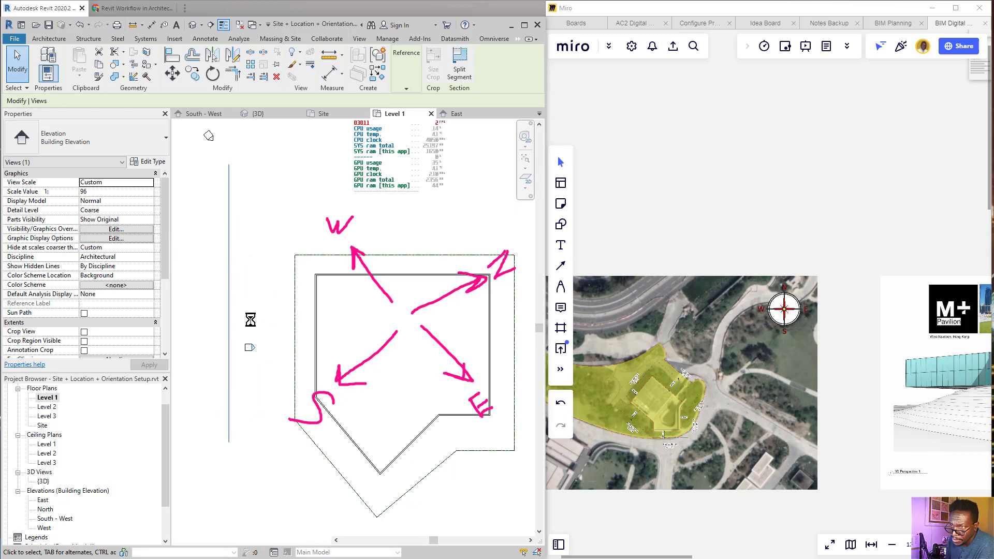
- Move the South - West elevation's view line past its marker toward the building, just outside the property line
left_click(230, 323)
left_click_drag(232, 305, 268, 340)
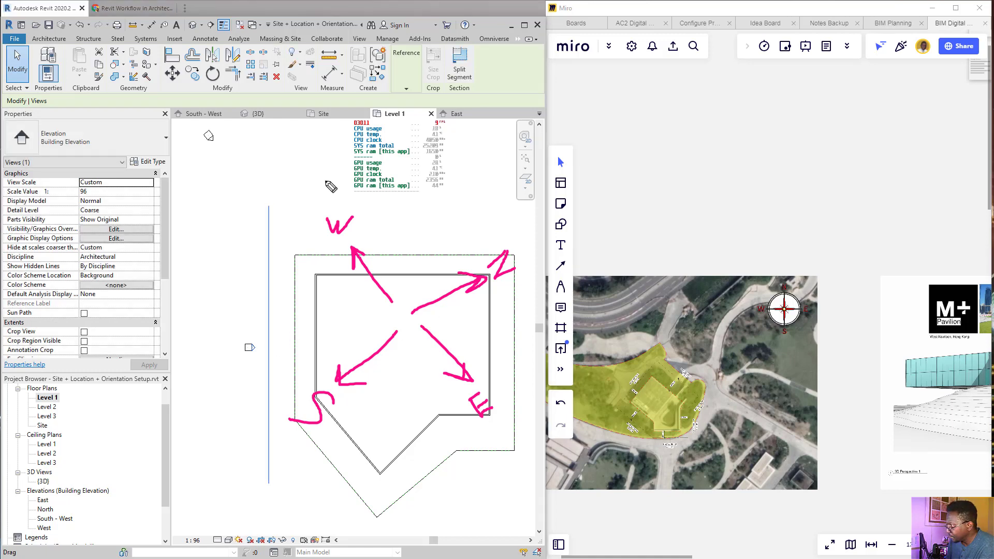
mouse_move(270, 207)
left_mouse_down()
mouse_move(522, 207)
mouse_move(539, 327)
mouse_move(532, 470)
mouse_move(268, 471)
left_mouse_up()
mouse_move(212, 324)
left_mouse_down()
mouse_move(261, 327)
mouse_move(288, 344)
mouse_move(312, 326)
left_mouse_up()
left_click_drag(248, 298, 287, 313)
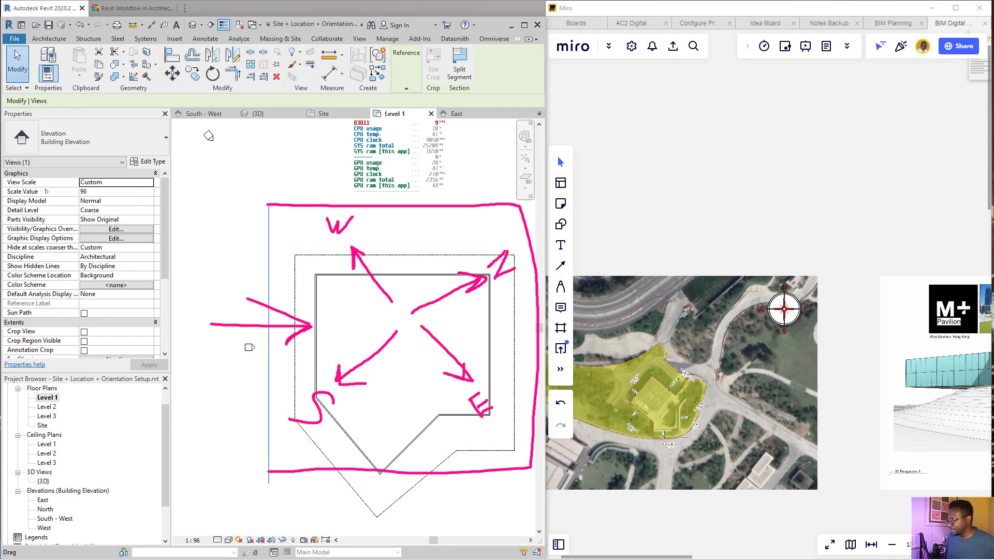
key("ctrl+z")
key("ctrl+z")
key("ctrl+z")
key("ctrl+z")
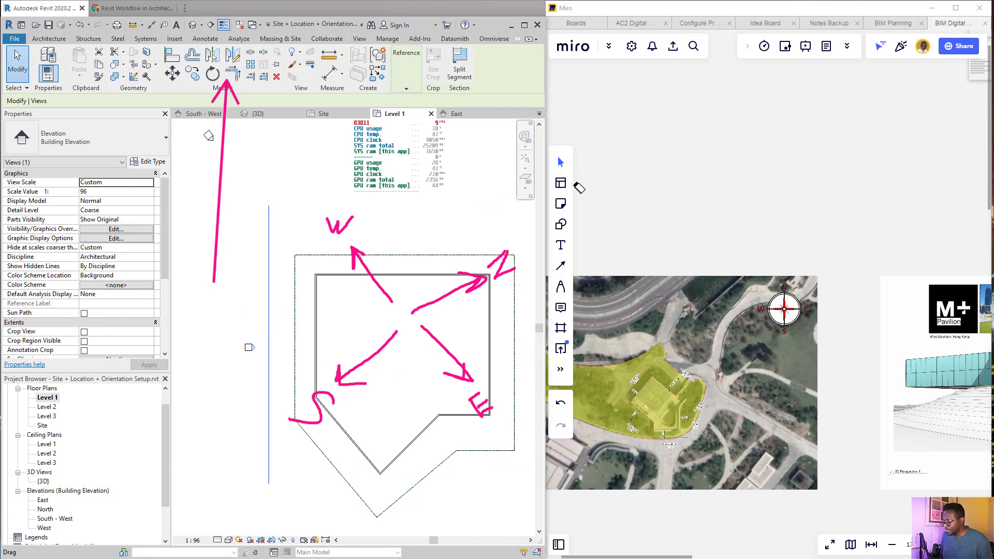
left_click_drag(218, 183, 207, 192)
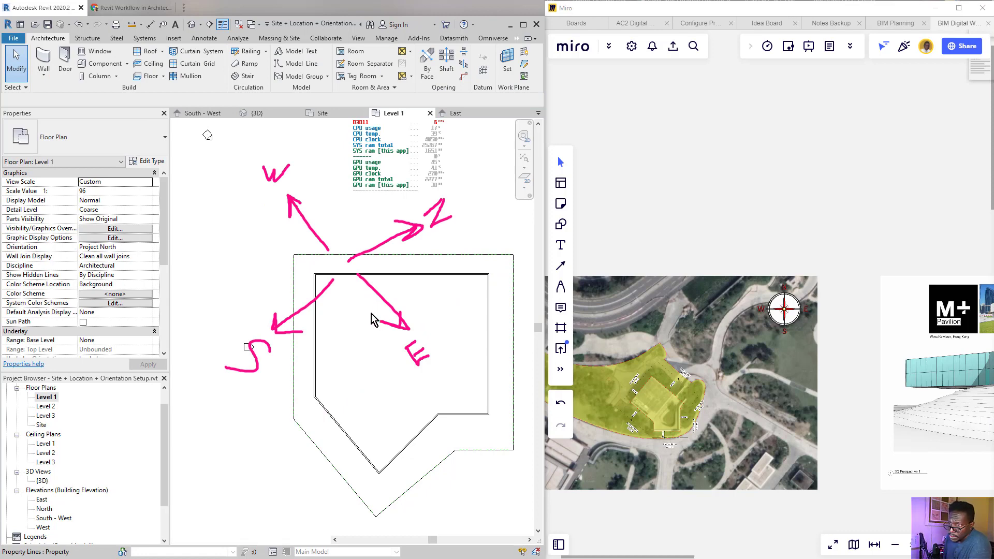
- Rename the West elevation view to North - West through its marker in the Level 1 plan
middle_click_drag(335, 302, 274, 290)
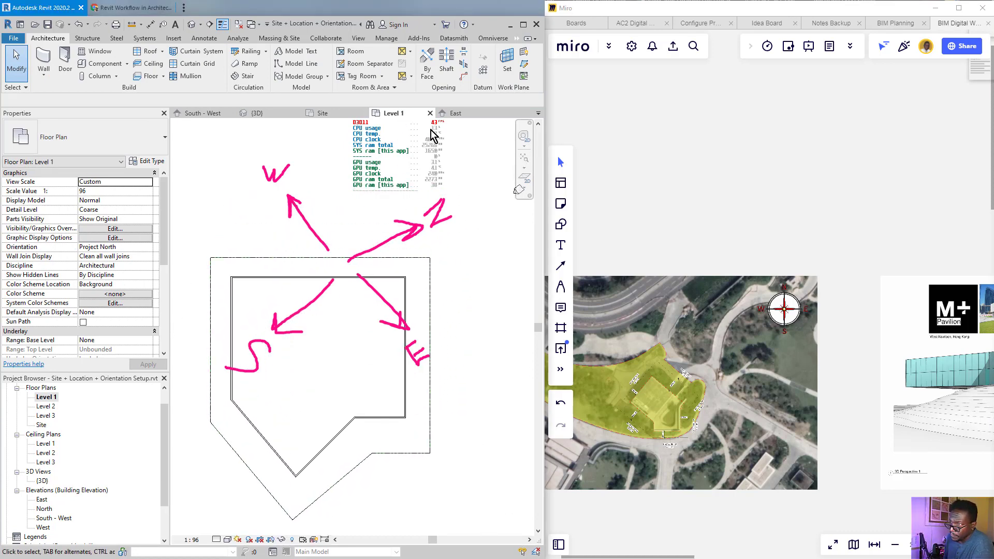
scroll(326, 244, "down", 2)
middle_click_drag(326, 243, 357, 269)
left_click(201, 189)
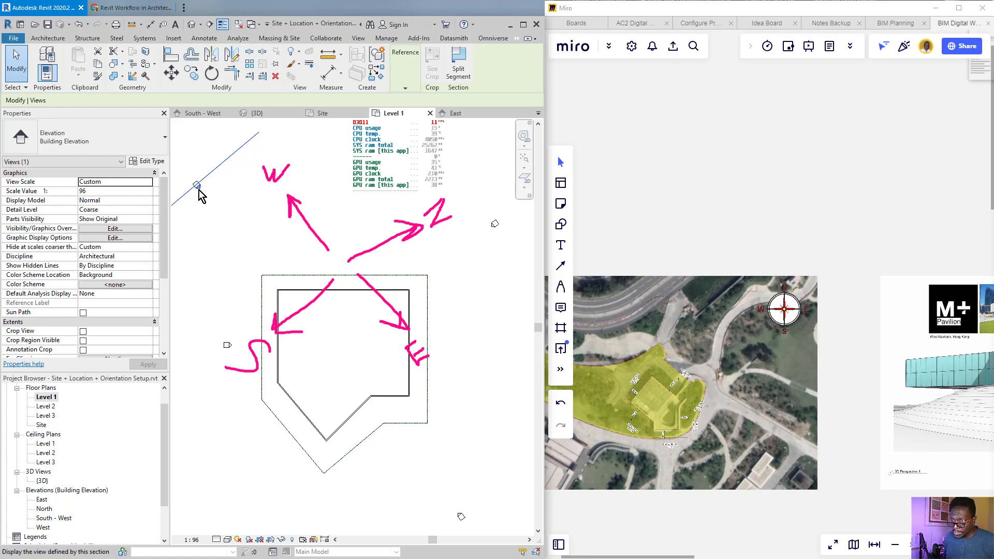
scroll(115, 279, "down", 5)
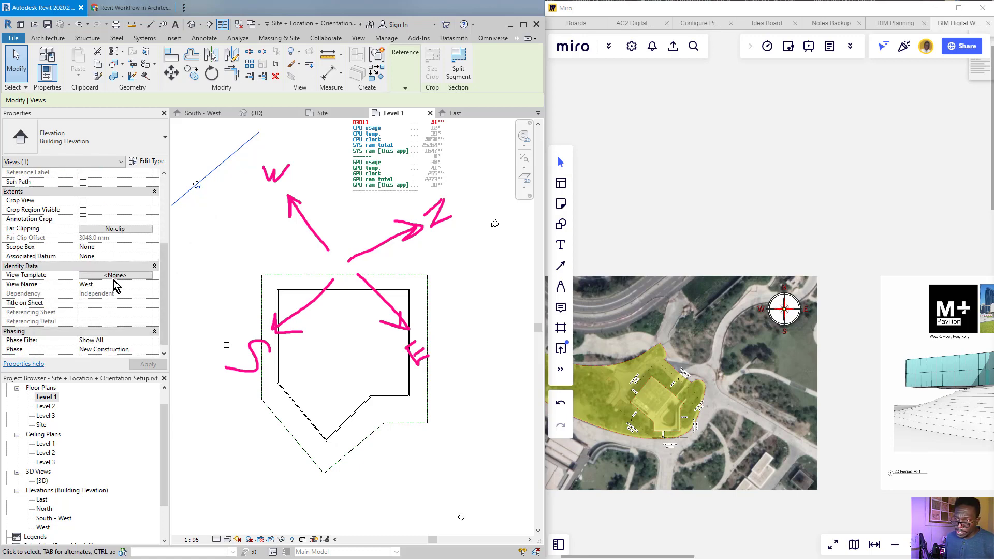
left_click(100, 284)
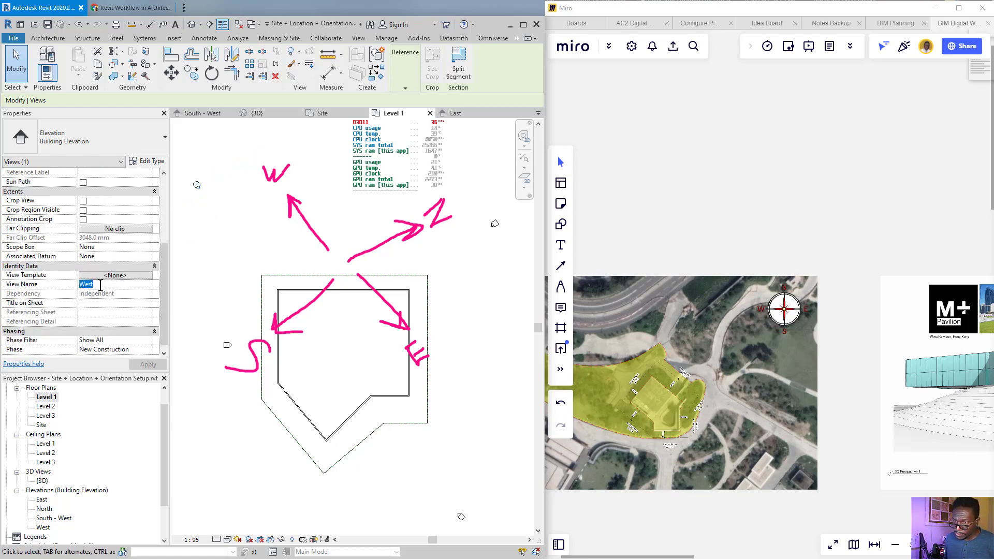
type("North -")
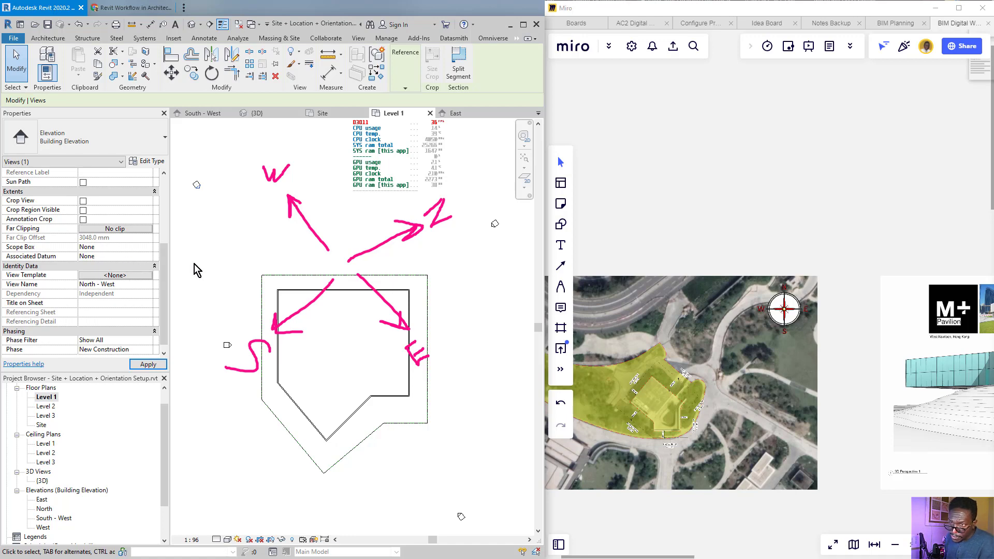
left_click(148, 364)
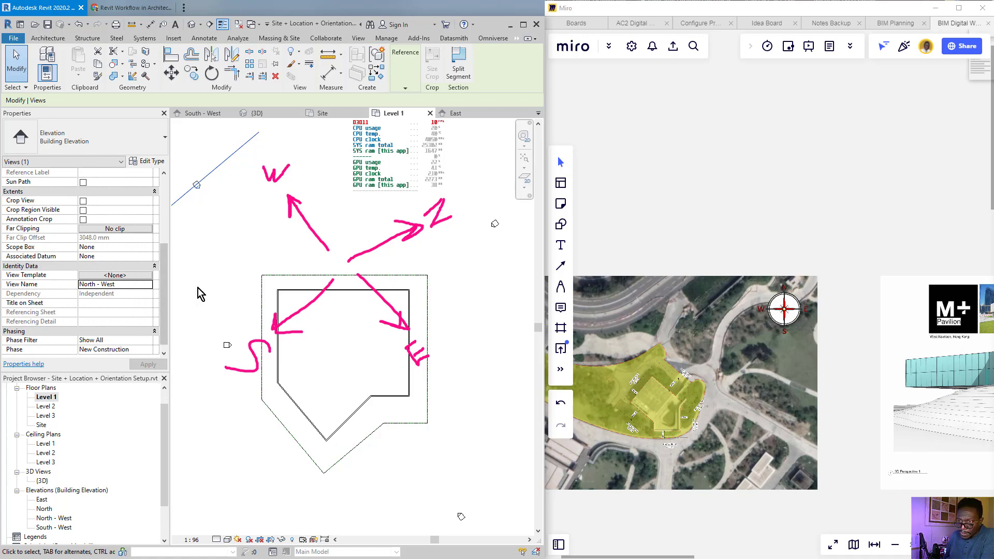
mouse_move(7, 252)
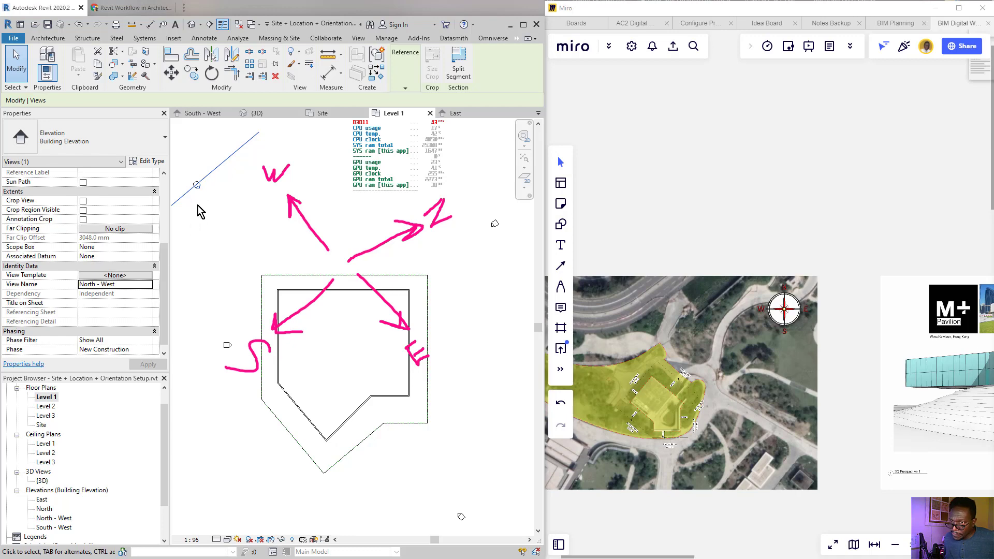
scroll(194, 187, "down", 1)
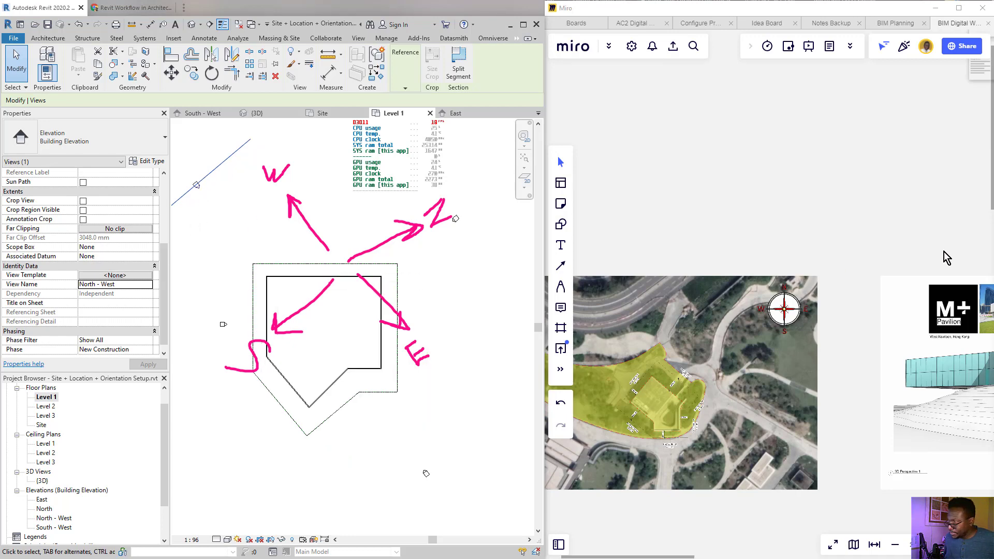
key("Escape")
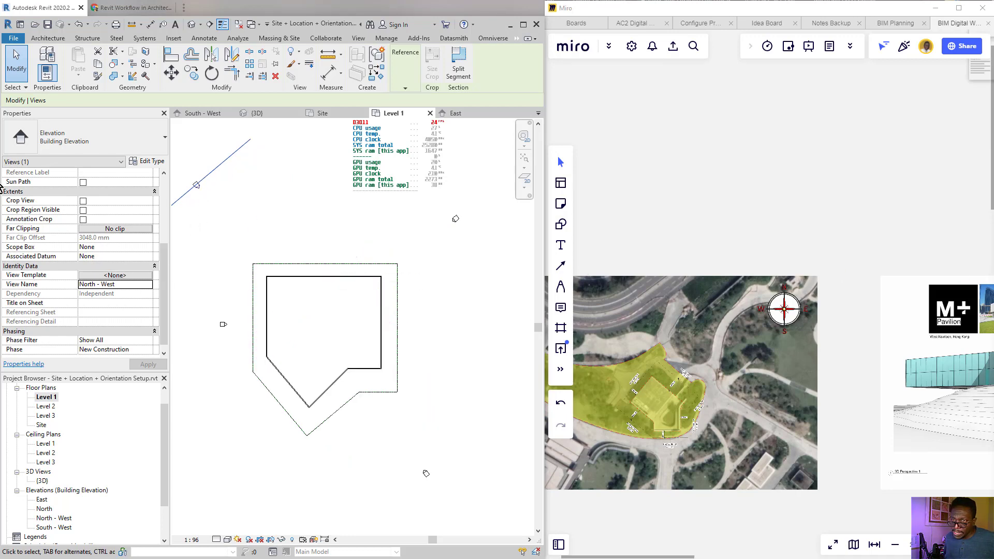
- Rotate the whole North - West elevation marker about its center until its view arrow faces straight toward the building's upper wall
scroll(192, 186, "up", 3)
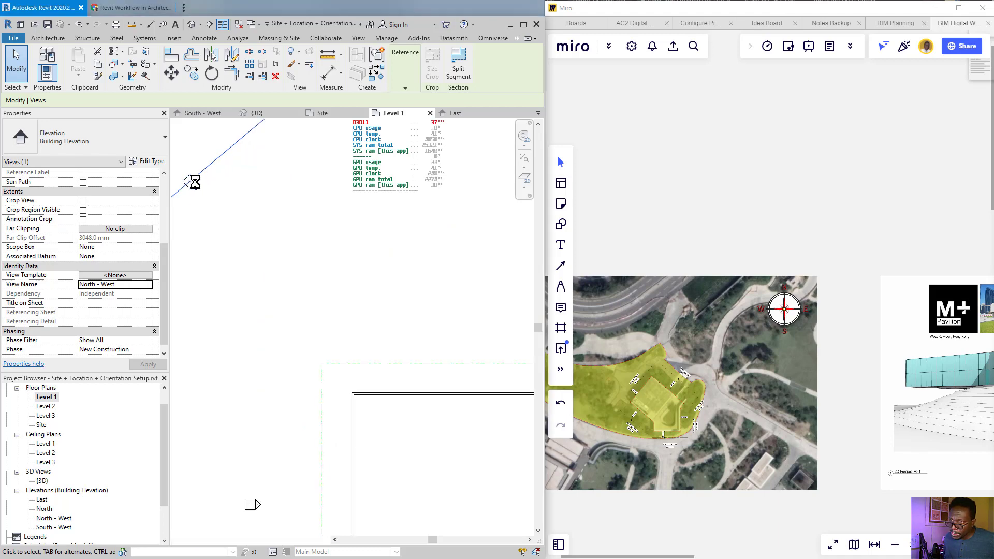
scroll(195, 182, "up", 2)
left_click(198, 180)
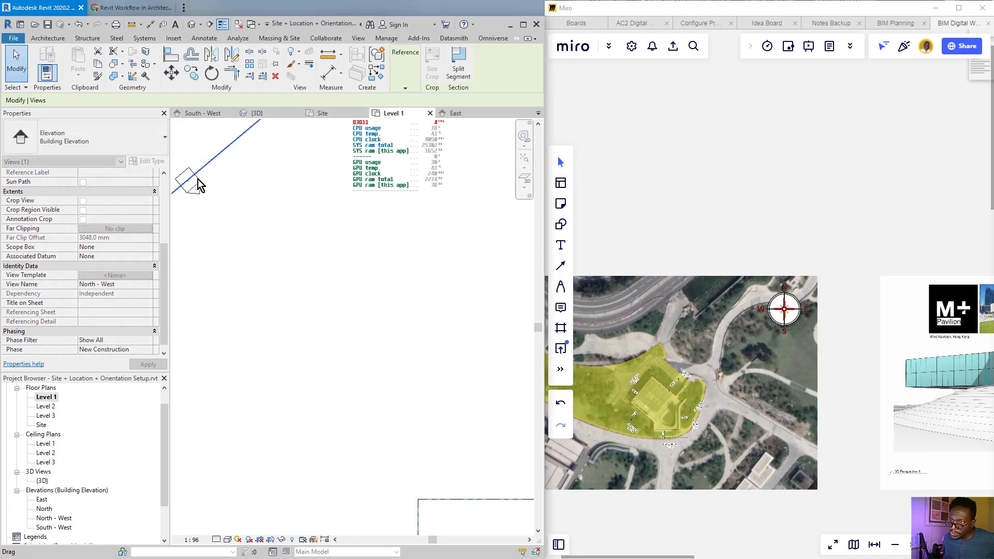
scroll(197, 187, "up", 2)
left_click(206, 193)
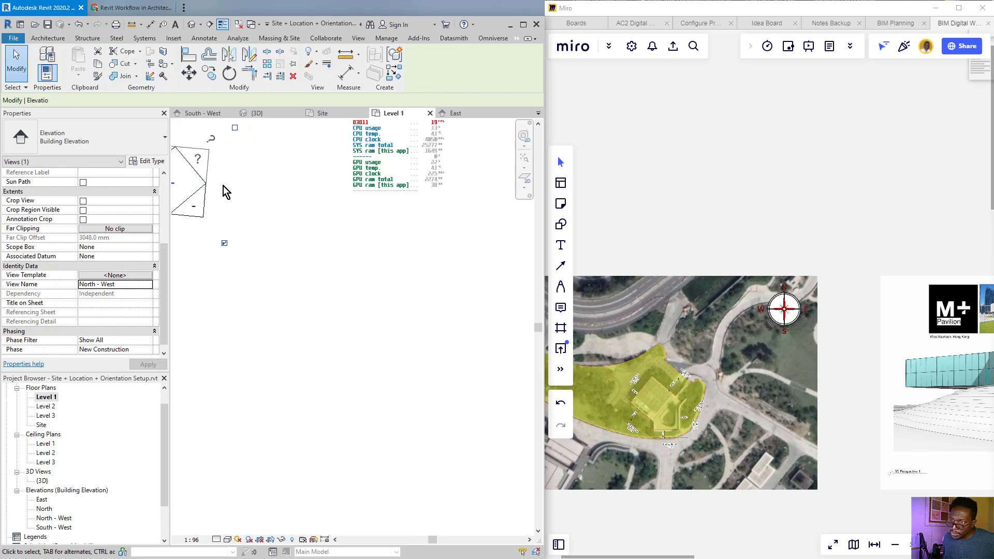
left_click_drag(198, 185, 485, 308)
scroll(332, 285, "down", 3)
scroll(336, 302, "up", 1)
mouse_move(271, 266)
left_mouse_down()
mouse_move(471, 308)
mouse_move(470, 321)
left_mouse_up()
scroll(471, 322, "up", 2)
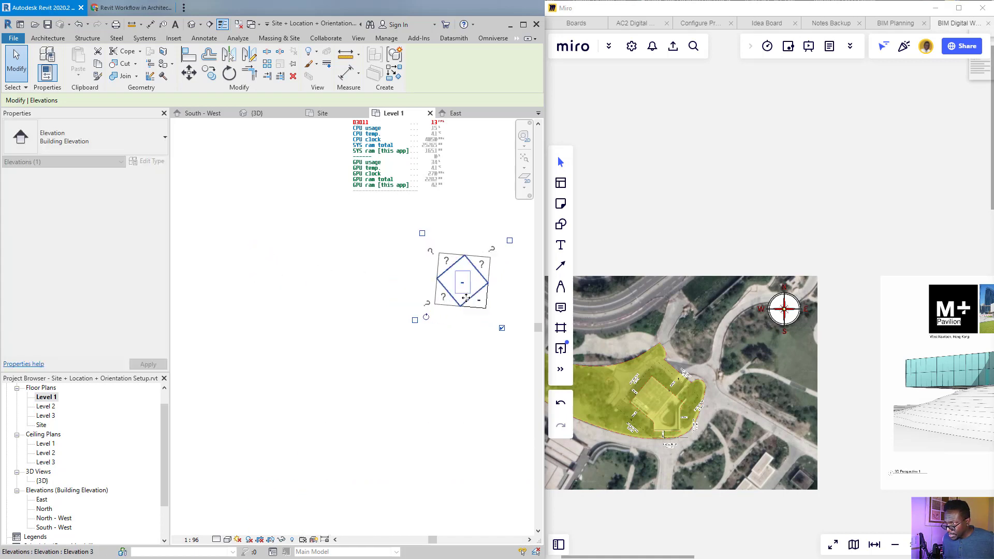
scroll(469, 305, "up", 1)
middle_click_drag(463, 276, 394, 266)
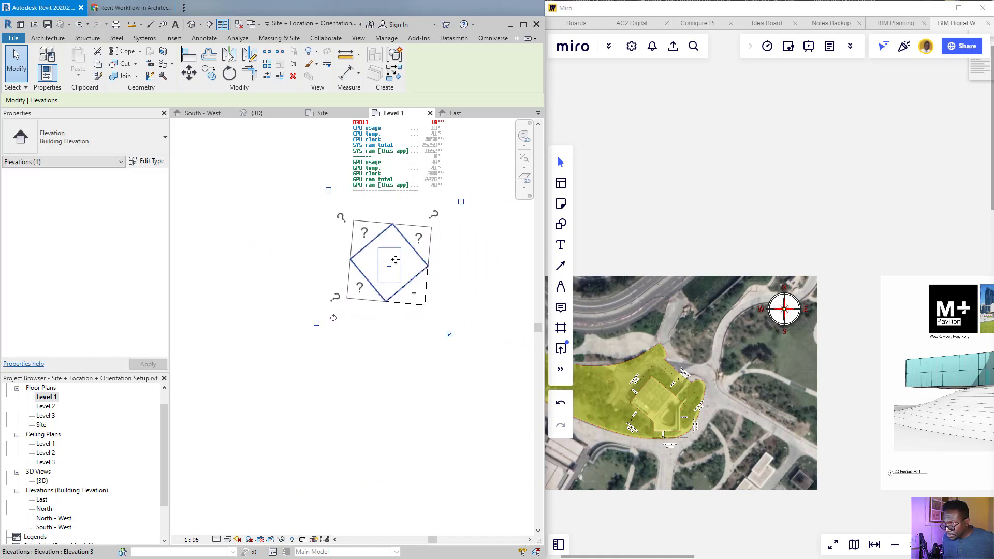
scroll(405, 278, "up", 2)
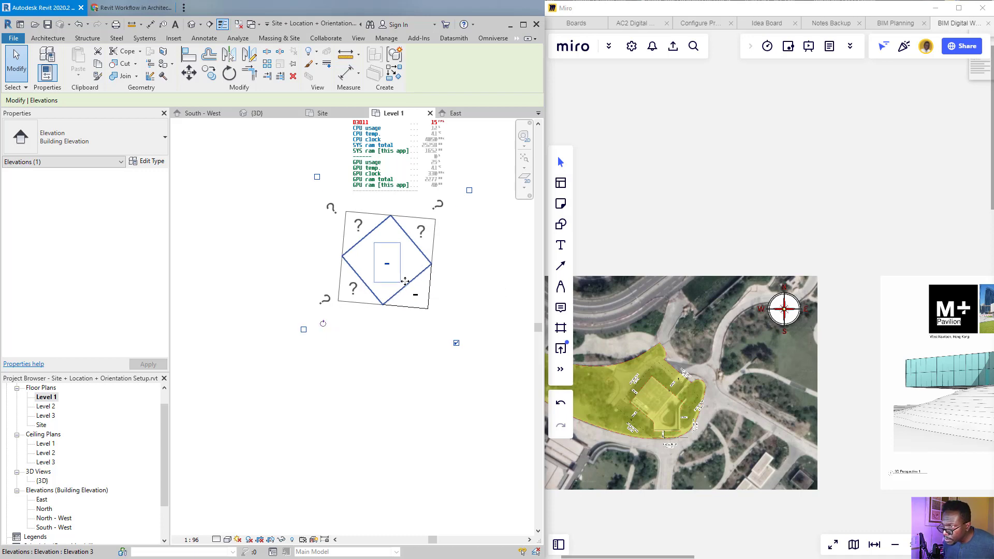
scroll(405, 279, "down", 3)
scroll(405, 278, "up", 2)
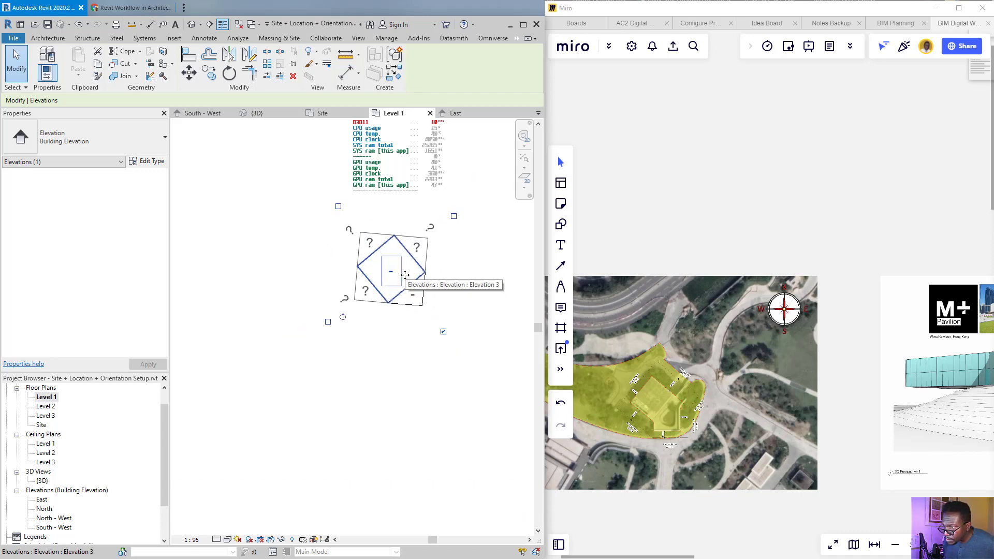
left_click(229, 74)
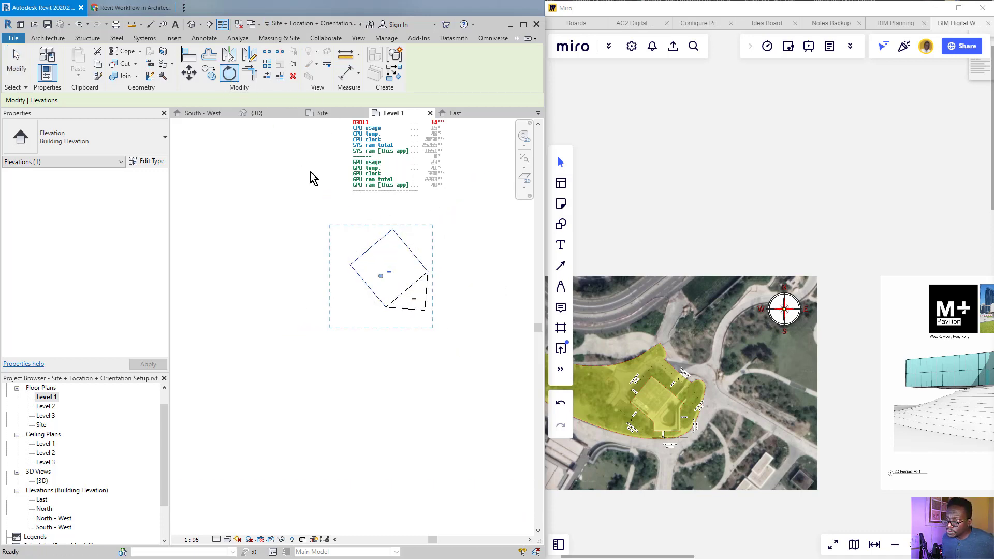
mouse_move(383, 271)
left_mouse_down()
mouse_move(370, 238)
mouse_move(389, 269)
left_mouse_up()
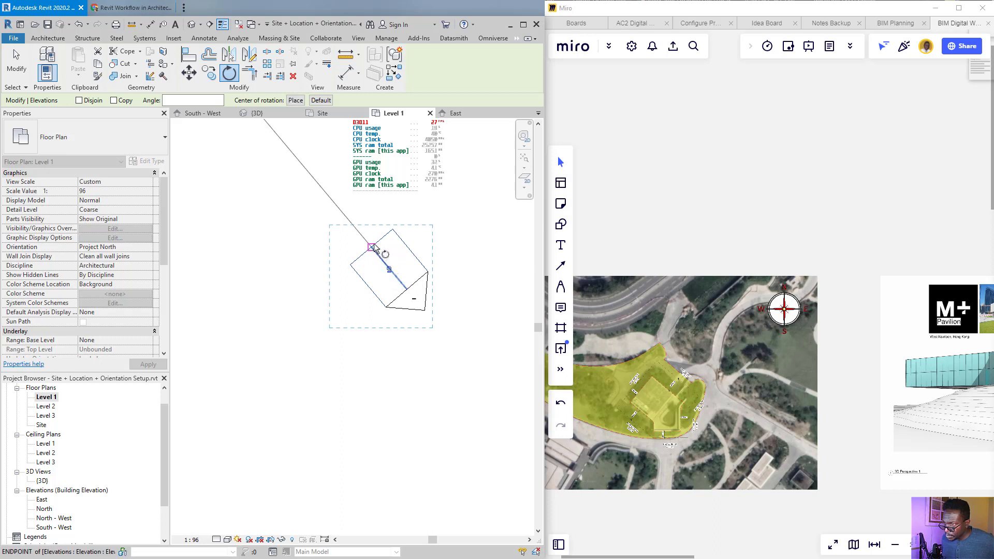
left_click(372, 247)
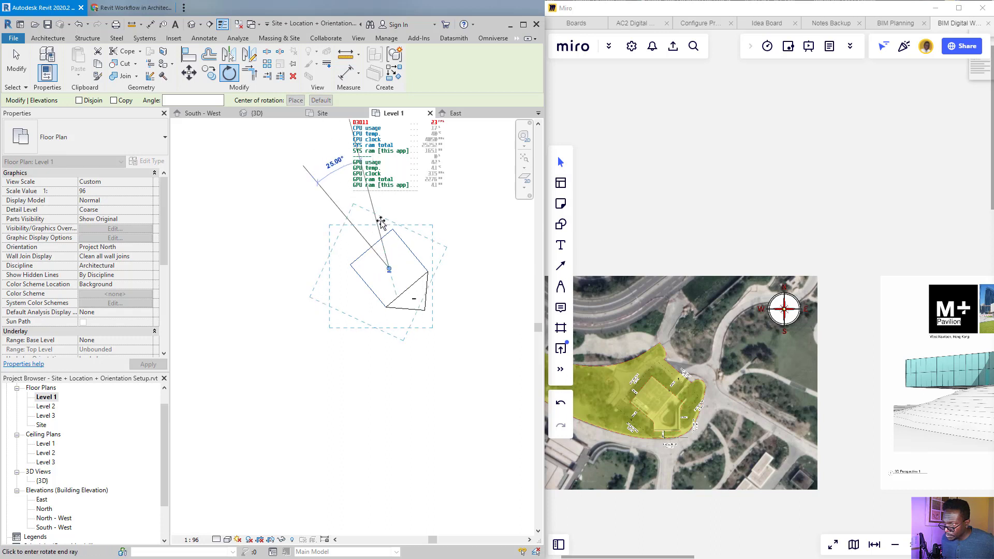
left_click(388, 210)
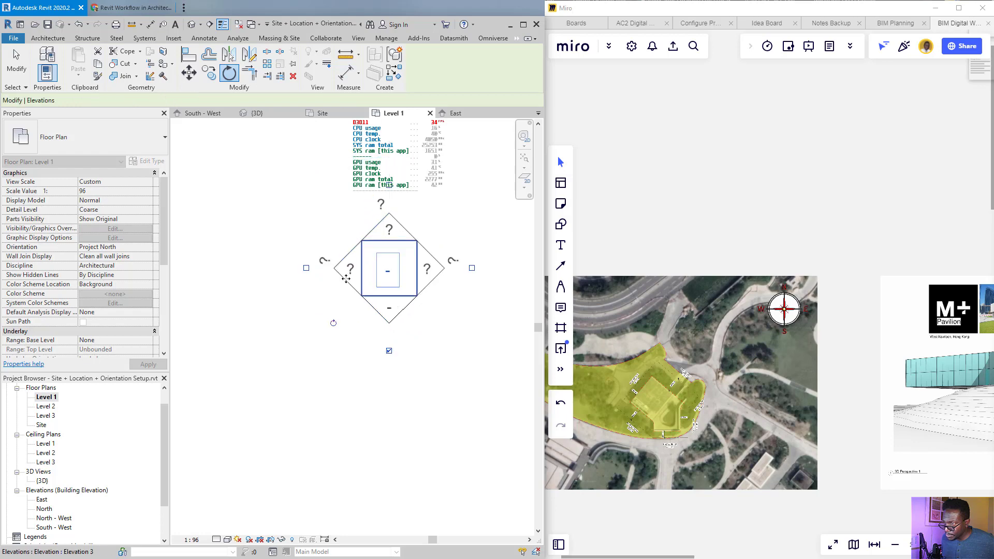
- Move the North - West elevation marker sideways to center it above the building's upper wall in the Level 1 plan
scroll(357, 275, "down", 4)
left_click(392, 328)
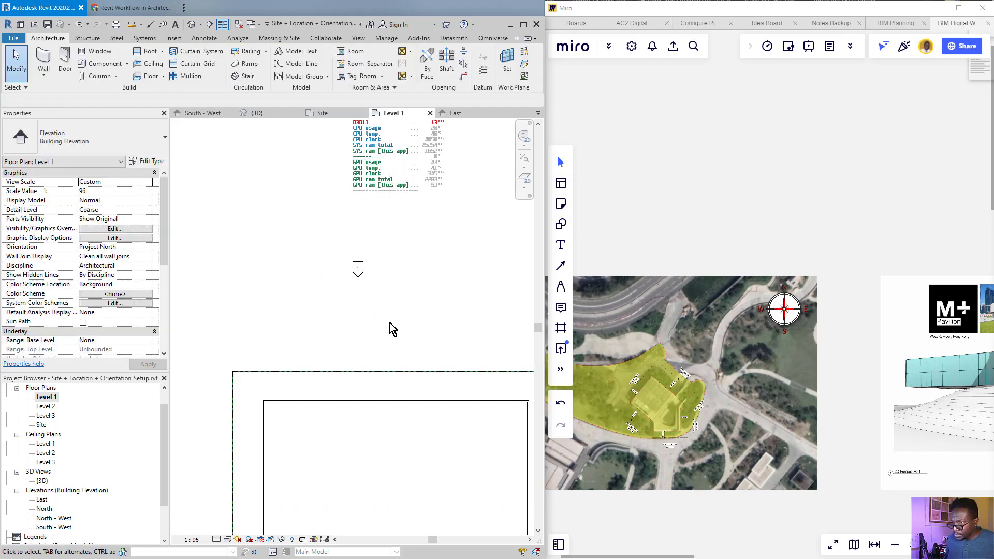
mouse_move(359, 270)
left_mouse_down()
mouse_move(484, 277)
mouse_move(406, 280)
left_mouse_up()
scroll(366, 284, "down", 2)
left_click(366, 277)
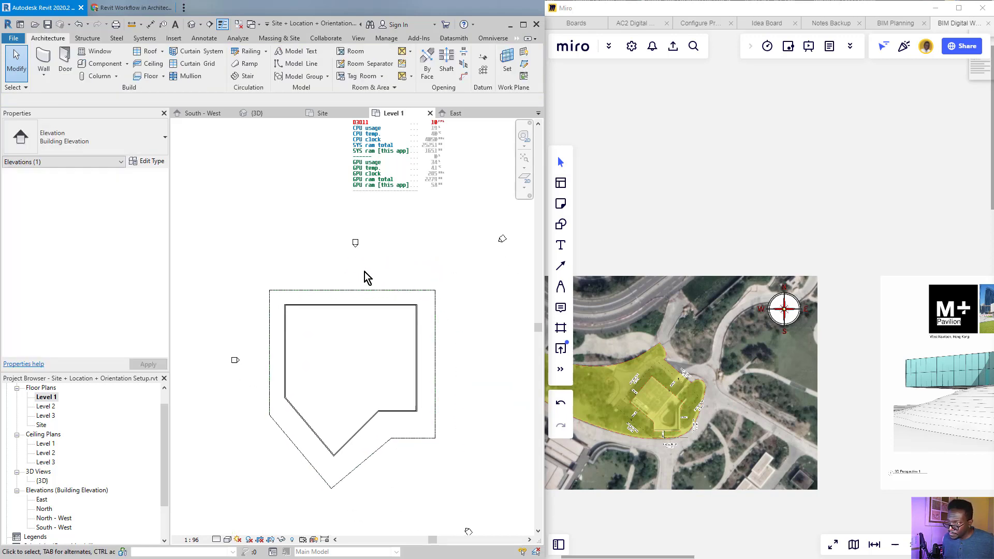
- Move the North - West elevation's view line between its marker and the property line, just outside the upper boundary
left_click(356, 245)
scroll(354, 254, "down", 2)
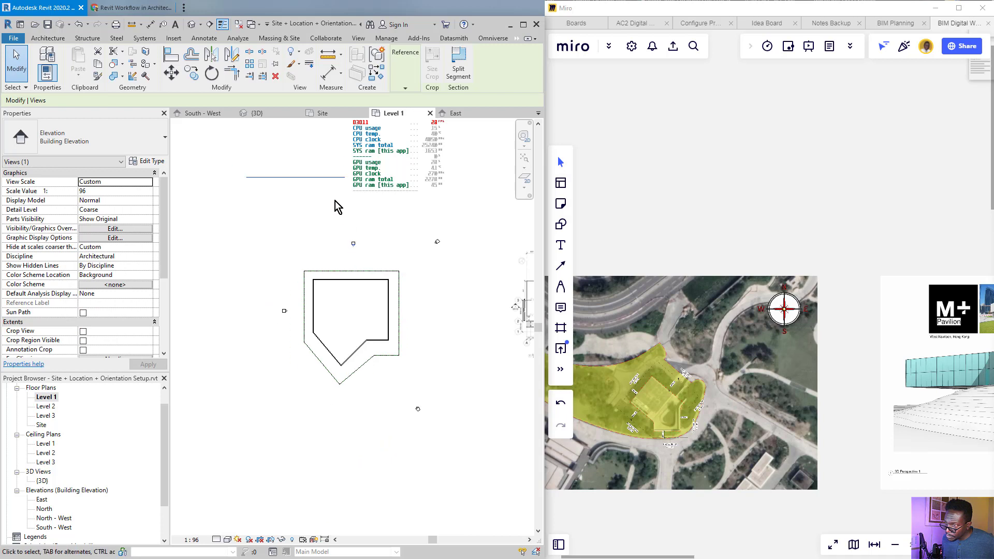
left_click_drag(323, 180, 386, 259)
scroll(409, 274, "up", 4)
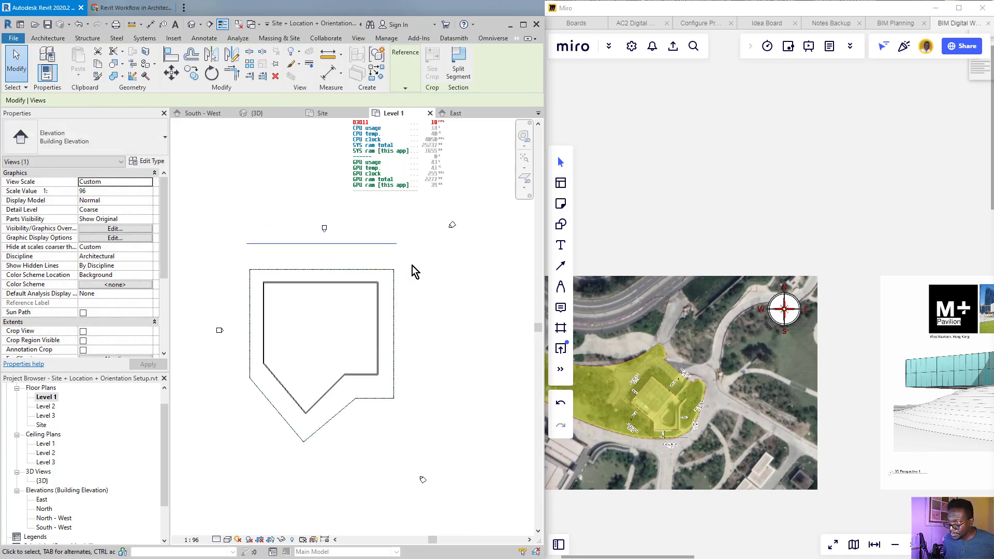
- Move the North elevation marker beside the building's right-hand wall and rotate it until its view arrow squarely faces that wall
mouse_move(458, 224)
left_mouse_down()
mouse_move(470, 295)
mouse_move(440, 395)
left_mouse_up()
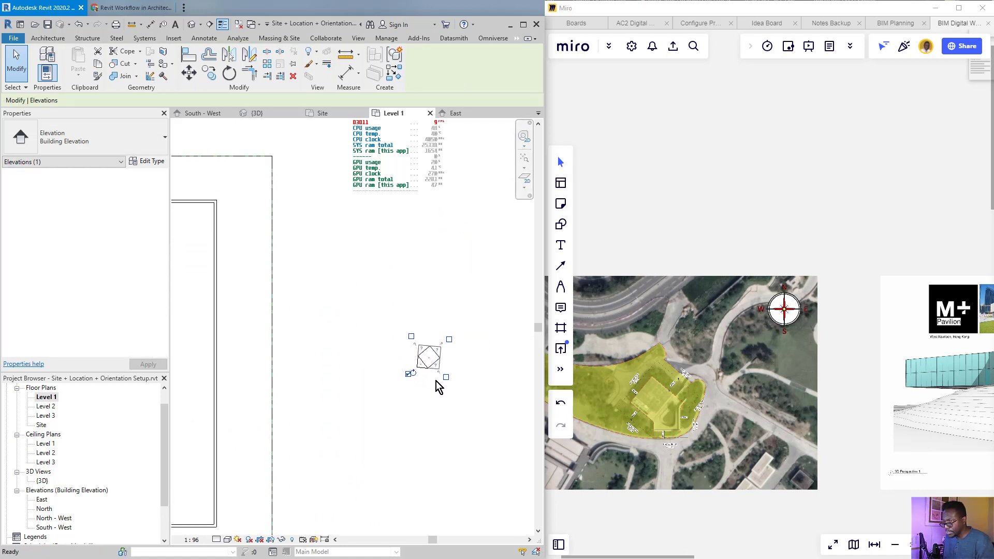
key("r")
key("o")
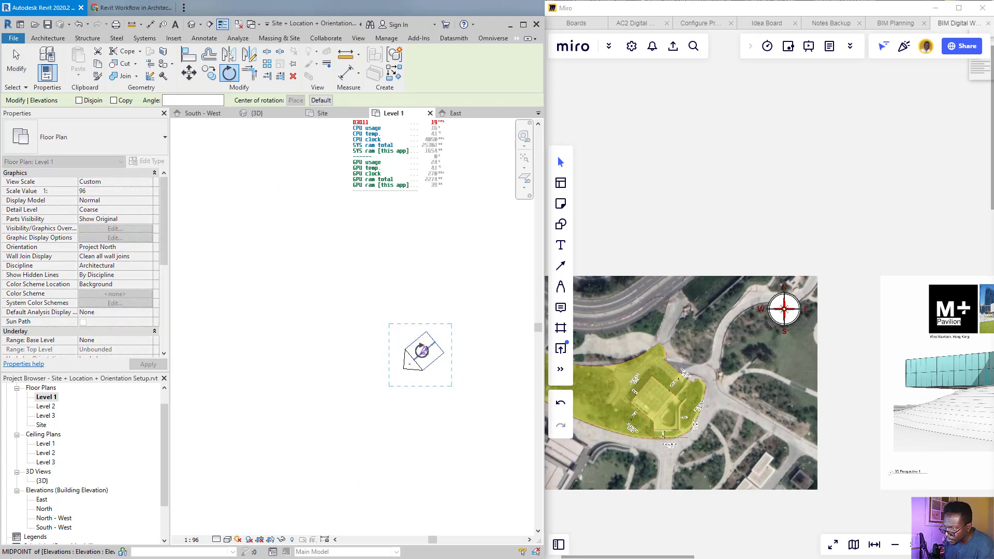
left_click(434, 342)
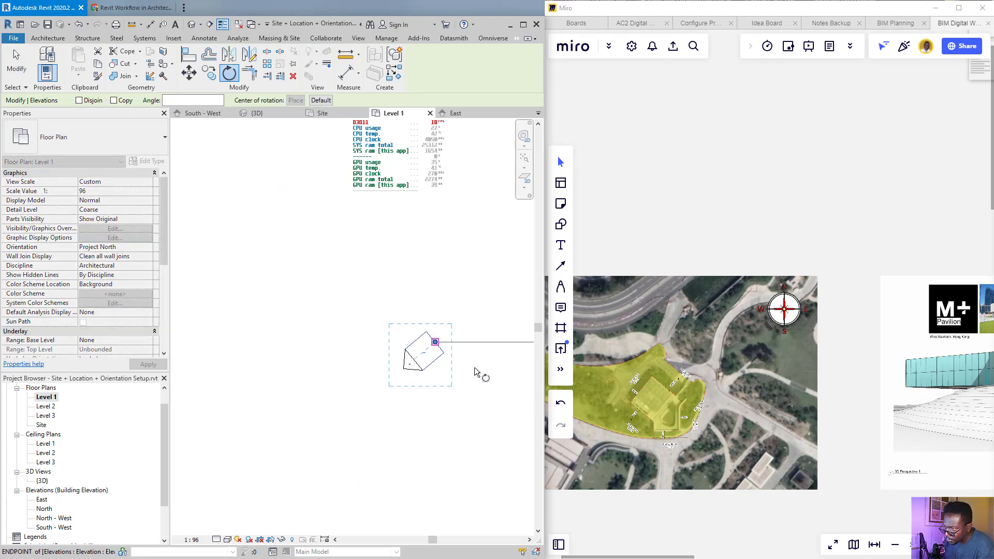
left_click(423, 351)
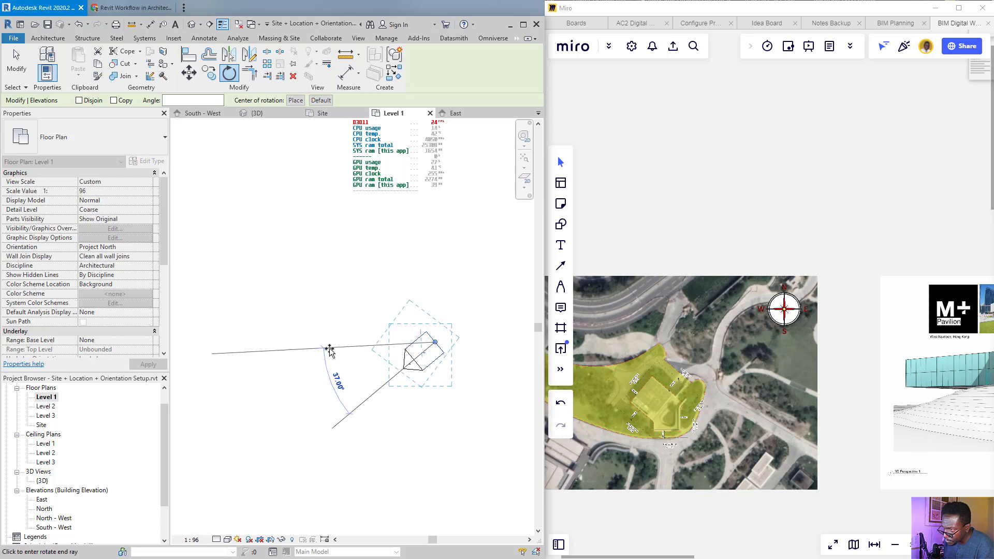
left_click(327, 349)
scroll(410, 359, "down", 3)
scroll(410, 351, "up", 2)
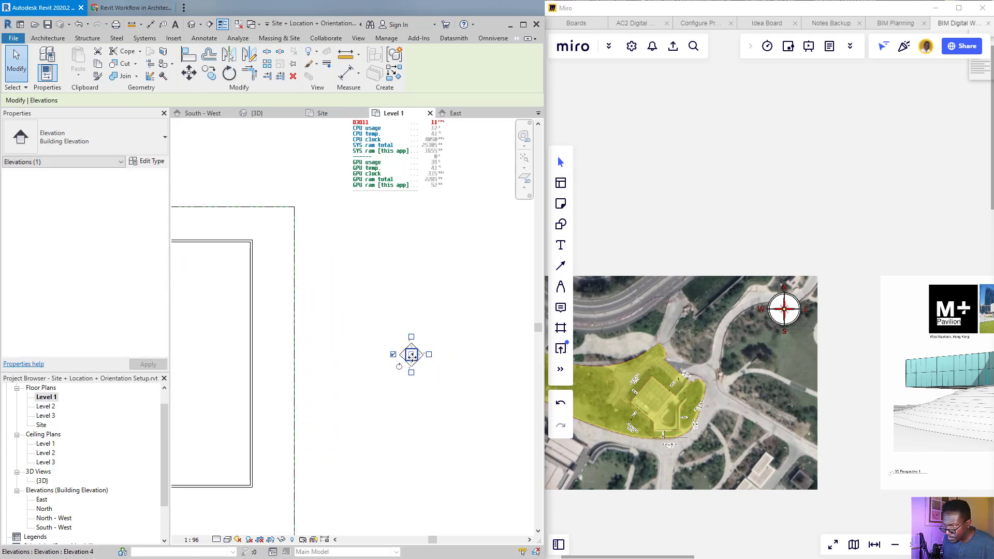
- Bring the North elevation marker closer to the building and move its view line between the marker and the property line
left_click_drag(411, 356, 345, 403)
scroll(436, 358, "down", 2)
scroll(404, 362, "down", 1)
scroll(404, 370, "up", 4)
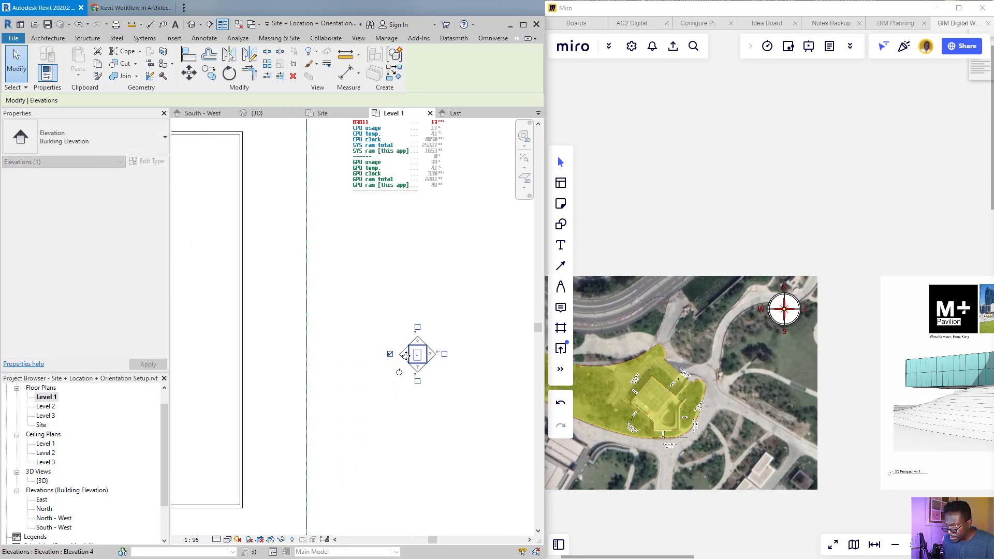
left_click(406, 356)
scroll(408, 366, "down", 5)
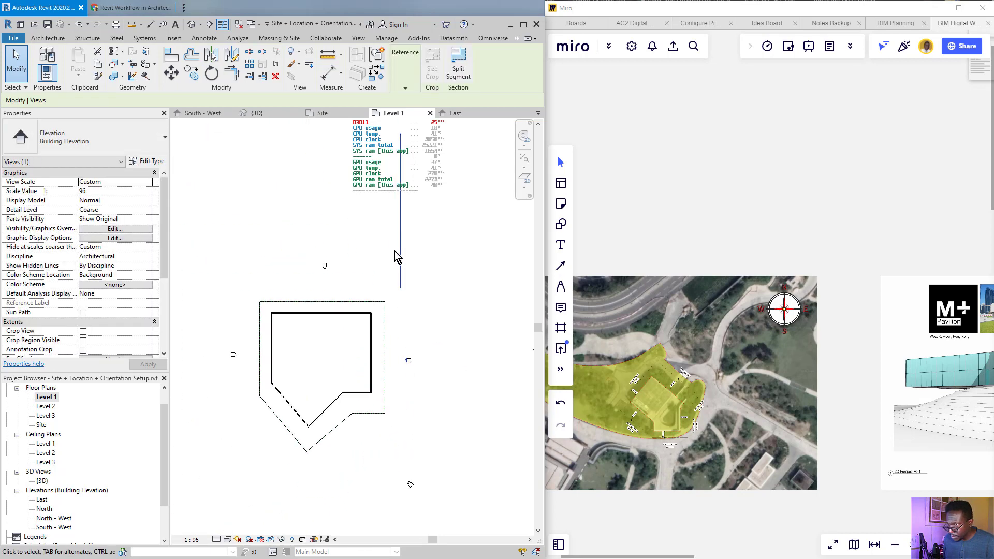
left_click_drag(399, 251, 394, 389)
scroll(407, 352, "up", 5)
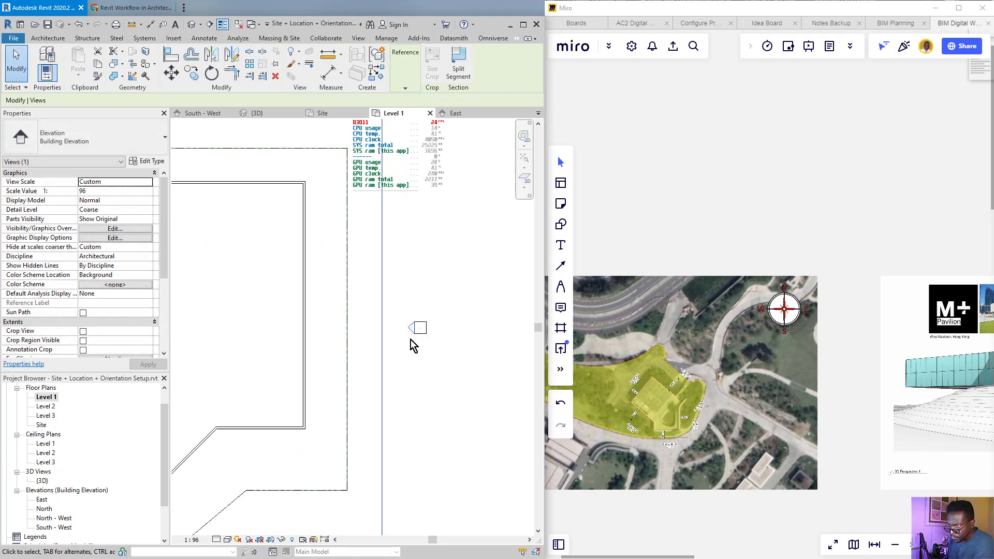
- Rename the North elevation view to North - East through its view arrow in the Level 1 plan
left_click(425, 329)
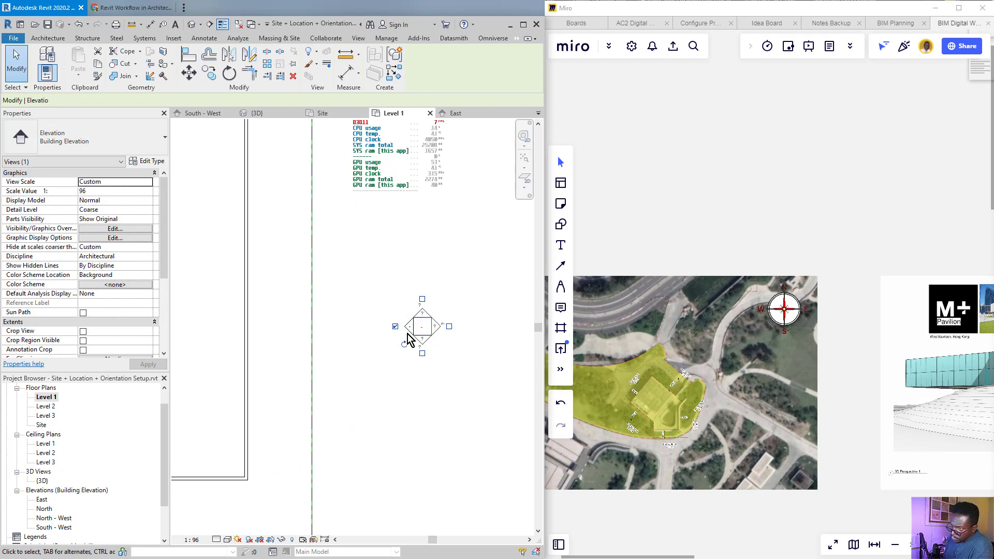
left_click(417, 335)
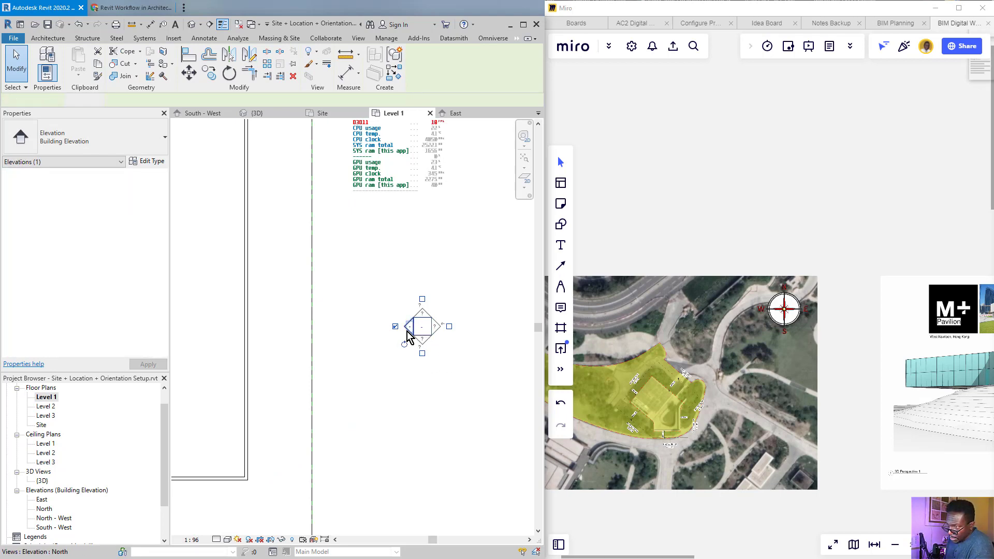
scroll(409, 344, "down", 5)
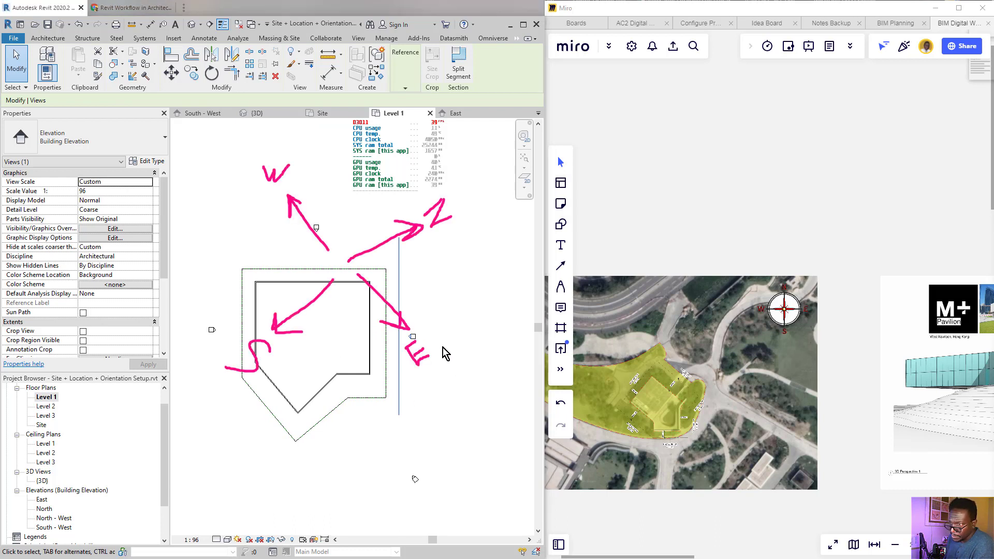
left_click(381, 279)
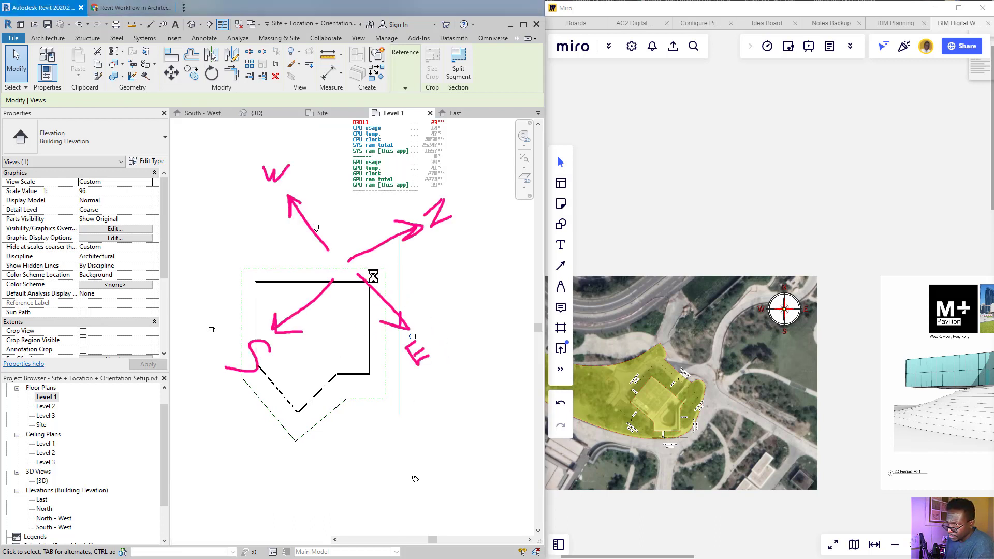
middle_click_drag(386, 363, 446, 311)
middle_click_drag(392, 295, 324, 393)
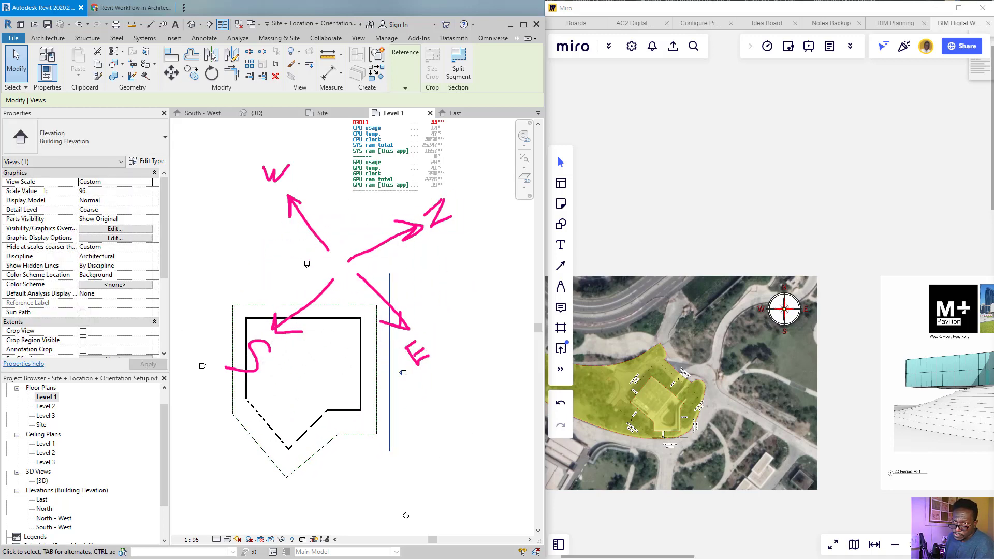
scroll(402, 386, "up", 4)
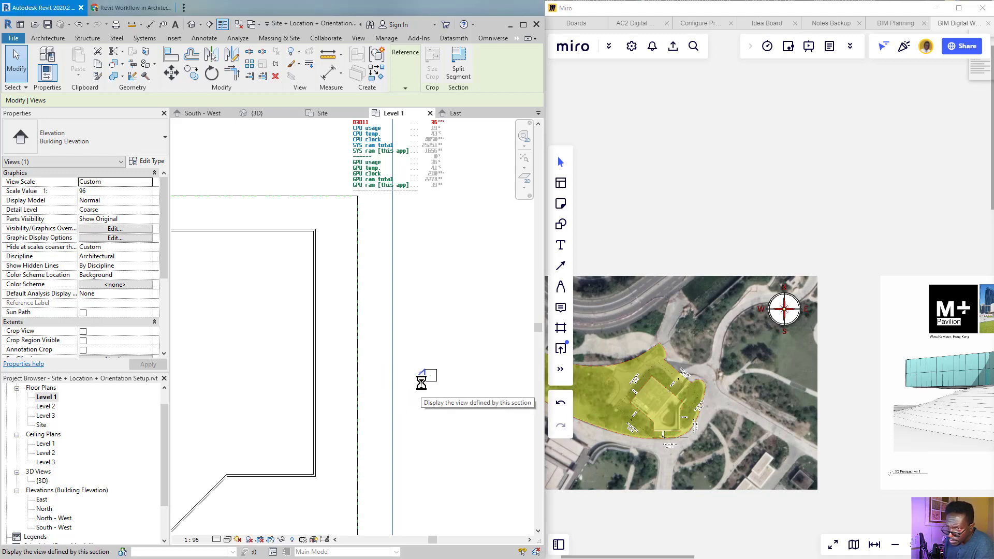
scroll(104, 297, "down", 5)
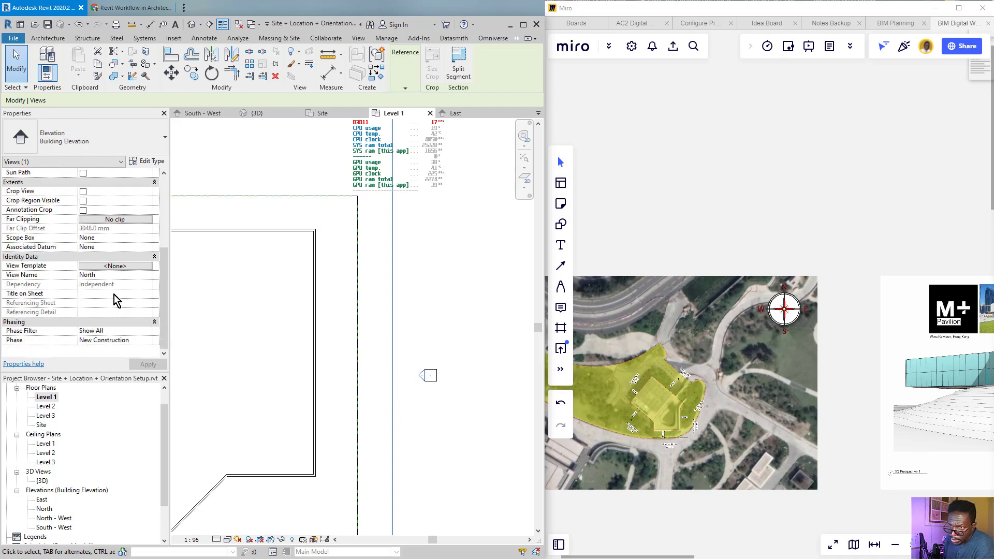
scroll(123, 311, "up", 4)
scroll(121, 318, "up", 1)
scroll(124, 317, "down", 4)
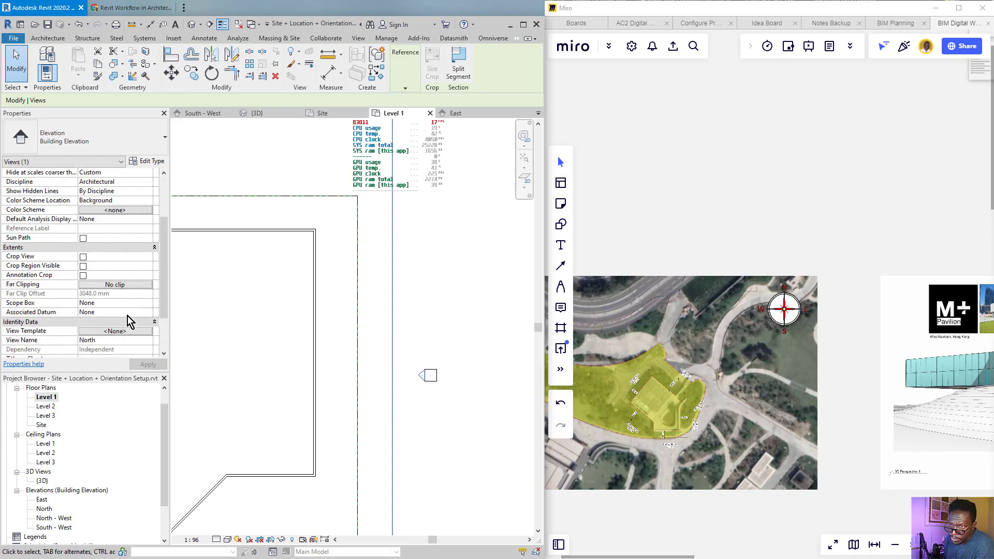
scroll(119, 334, "down", 1)
left_click(116, 275)
type("- ")
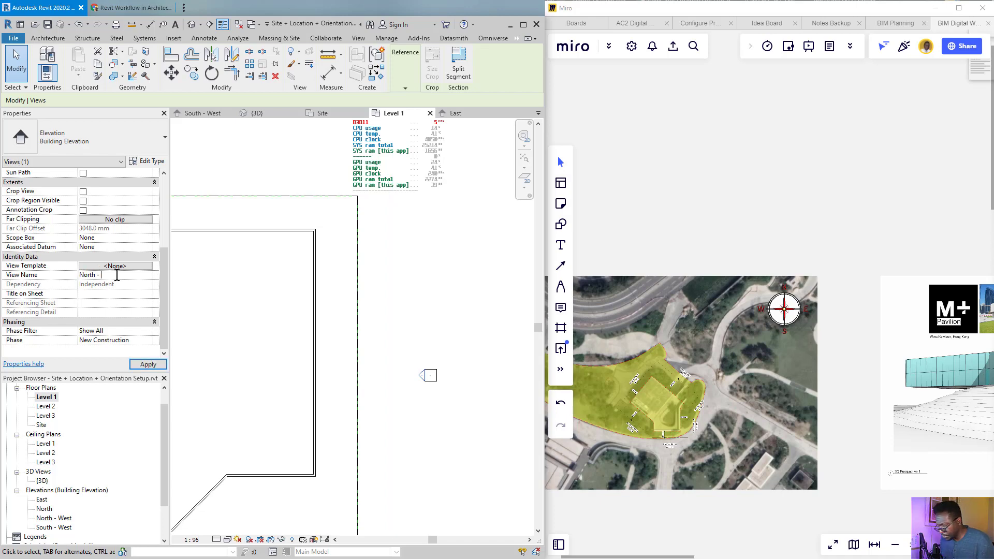
type("East")
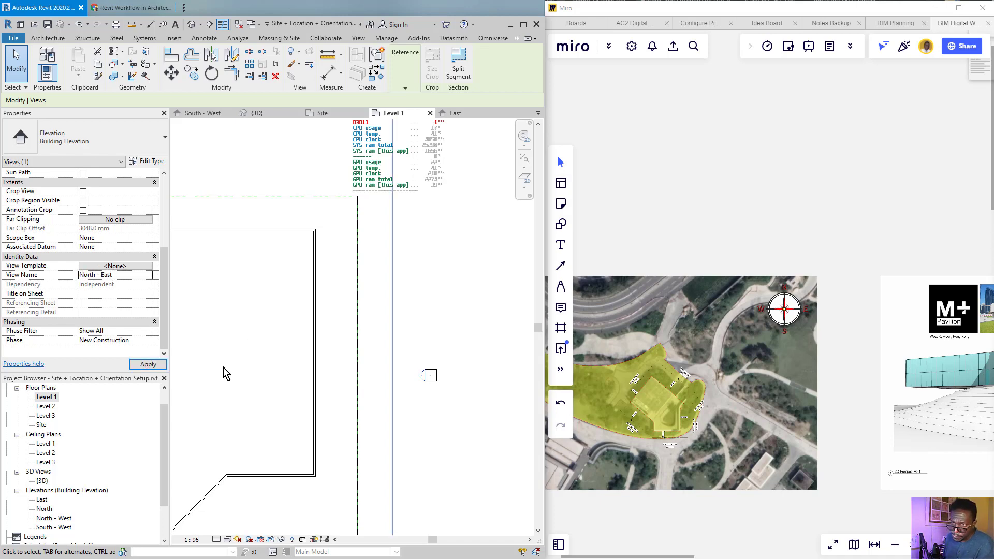
left_click(457, 331)
- Examine the building's angled lower walls in the Level 1 plan and the directions from which elevations could view them
scroll(455, 334, "down", 5)
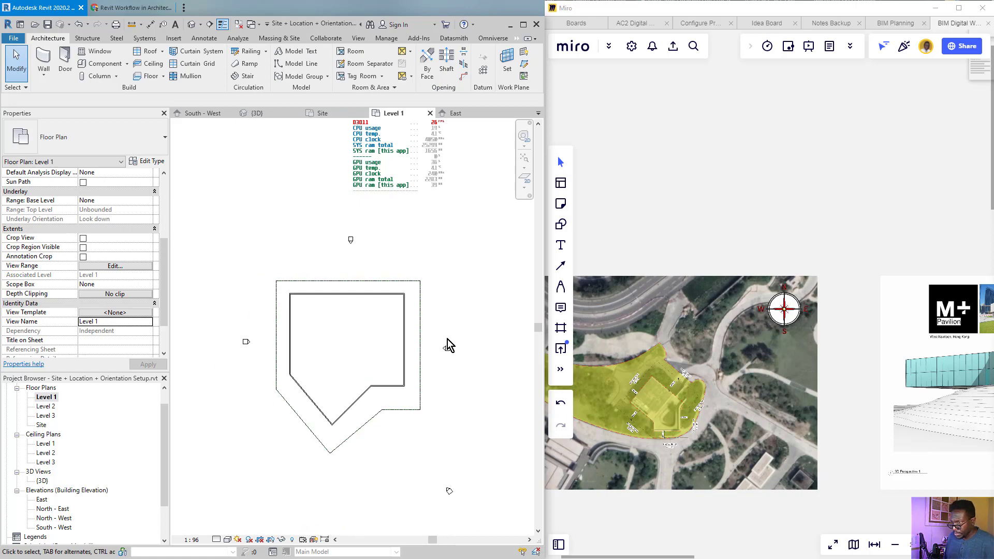
scroll(440, 476, "up", 4)
middle_click_drag(452, 473, 462, 444)
scroll(455, 438, "down", 2)
middle_click_drag(239, 406, 250, 448)
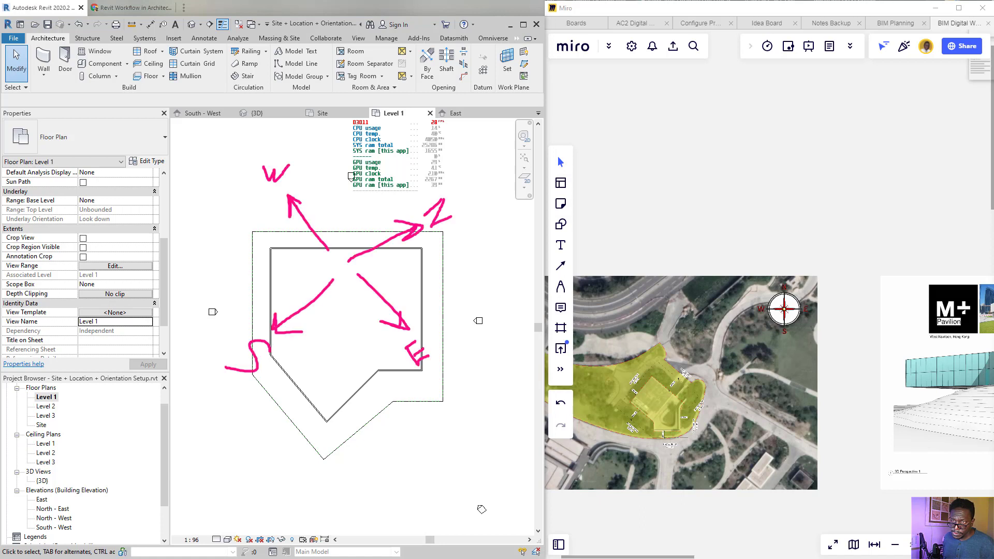
mouse_move(218, 455)
left_mouse_down()
mouse_move(303, 393)
mouse_move(290, 392)
mouse_move(288, 403)
left_mouse_up()
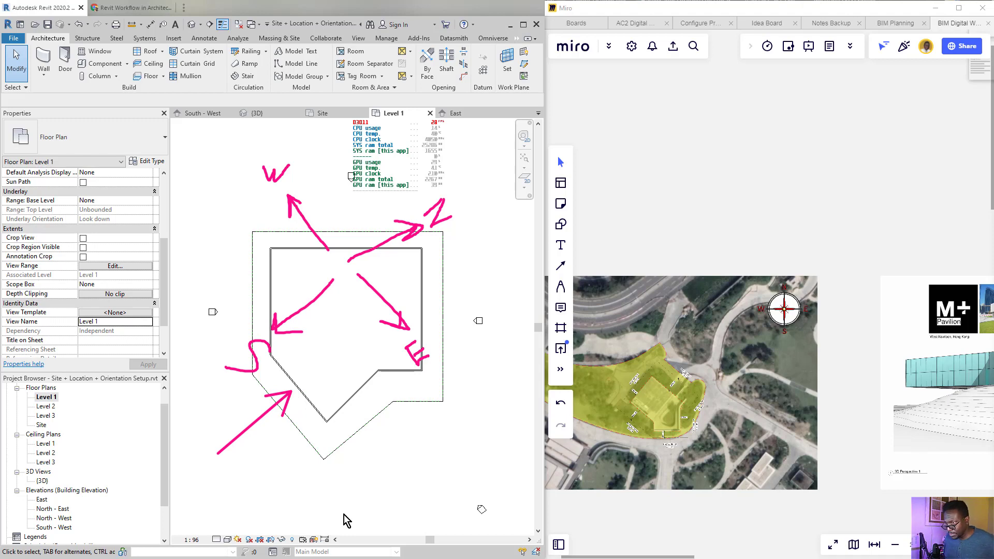
mouse_move(343, 517)
left_mouse_down()
mouse_move(344, 430)
mouse_move(356, 452)
left_mouse_up()
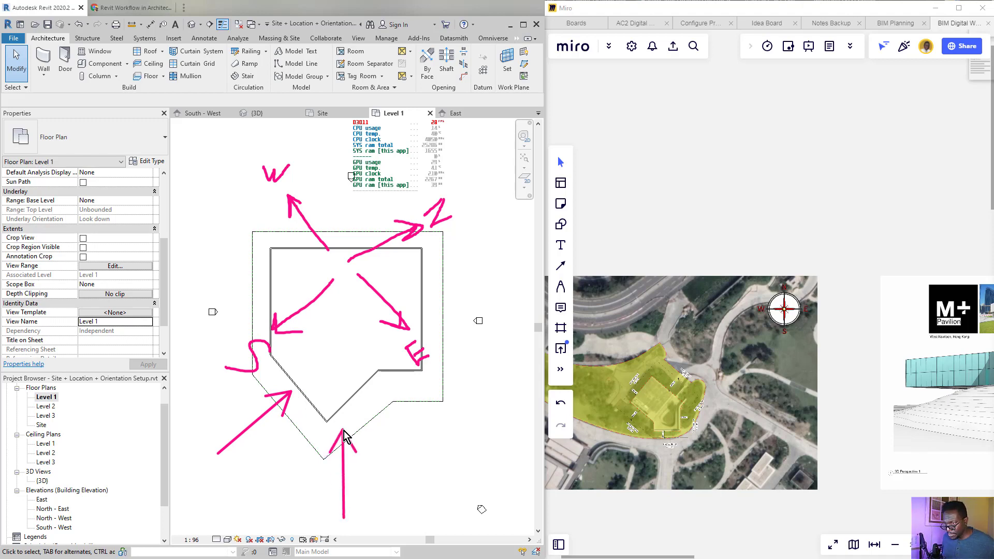
key("ctrl+z")
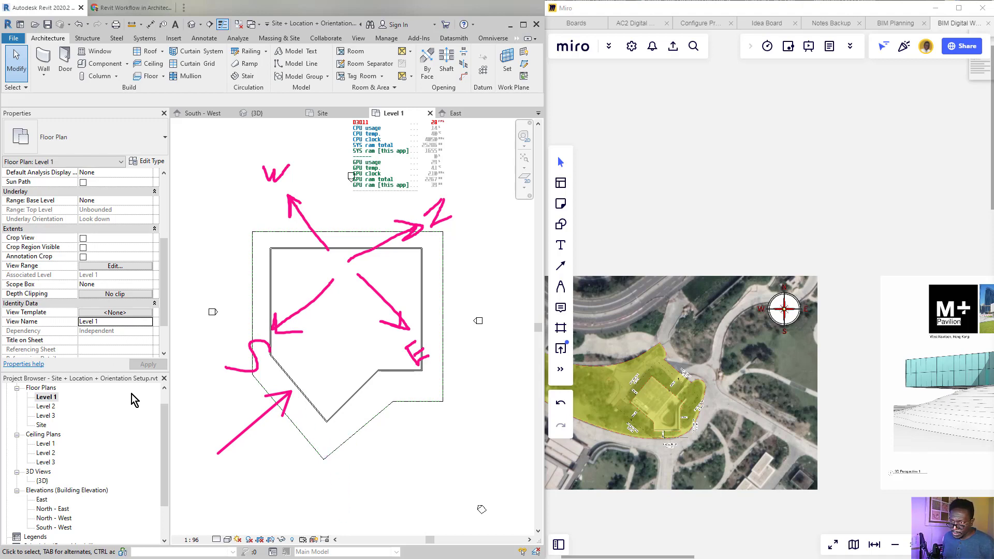
left_click_drag(234, 472, 302, 418)
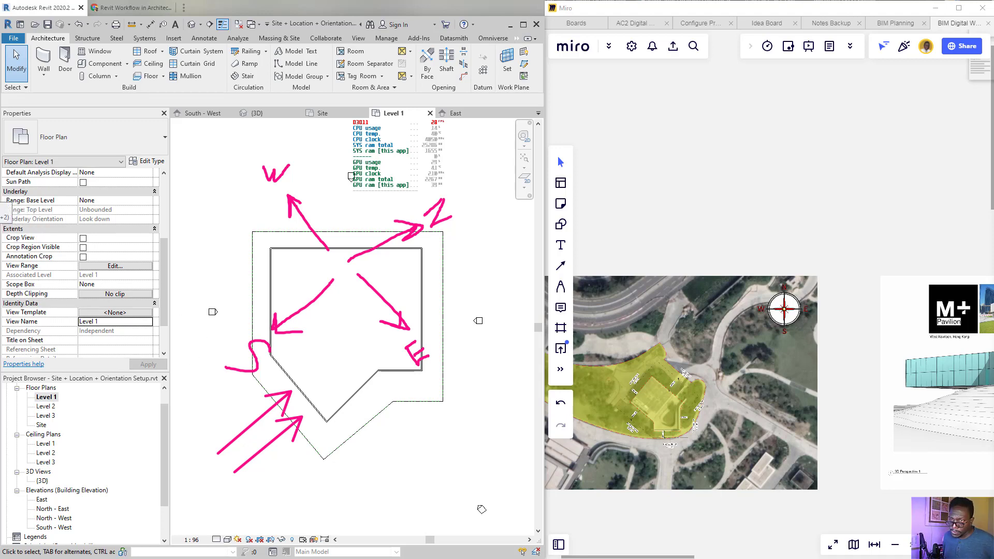
mouse_move(346, 518)
left_mouse_down()
mouse_move(333, 460)
mouse_move(347, 417)
left_mouse_up()
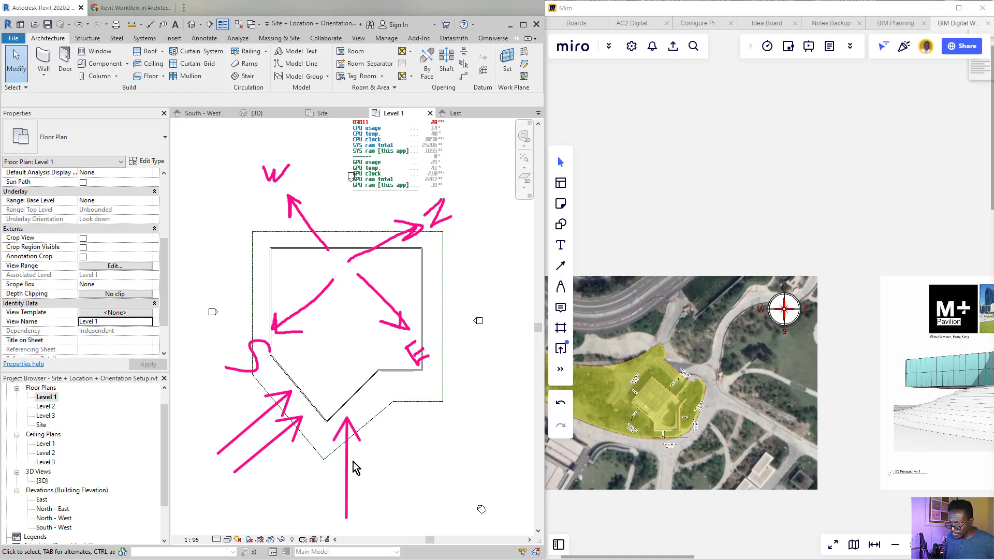
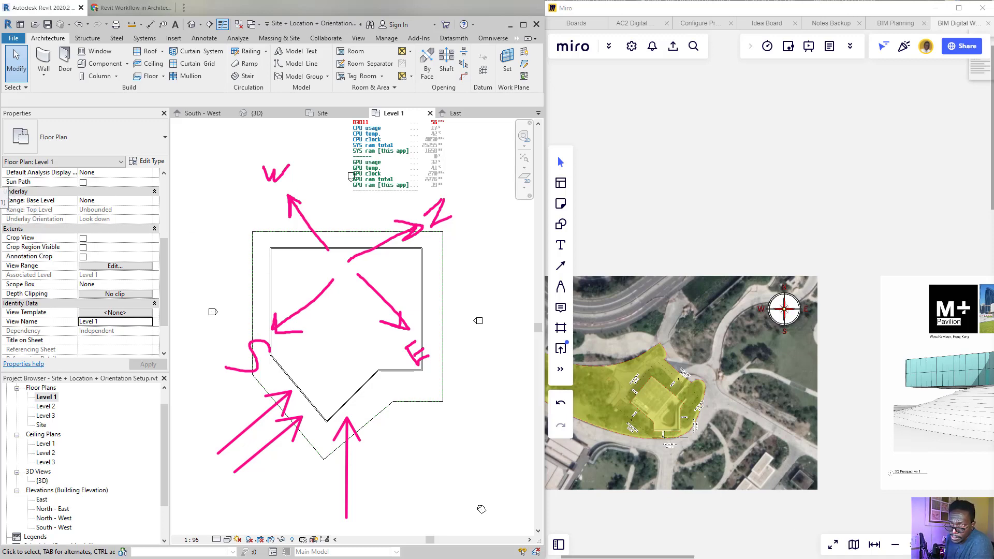
left_click(1, 201)
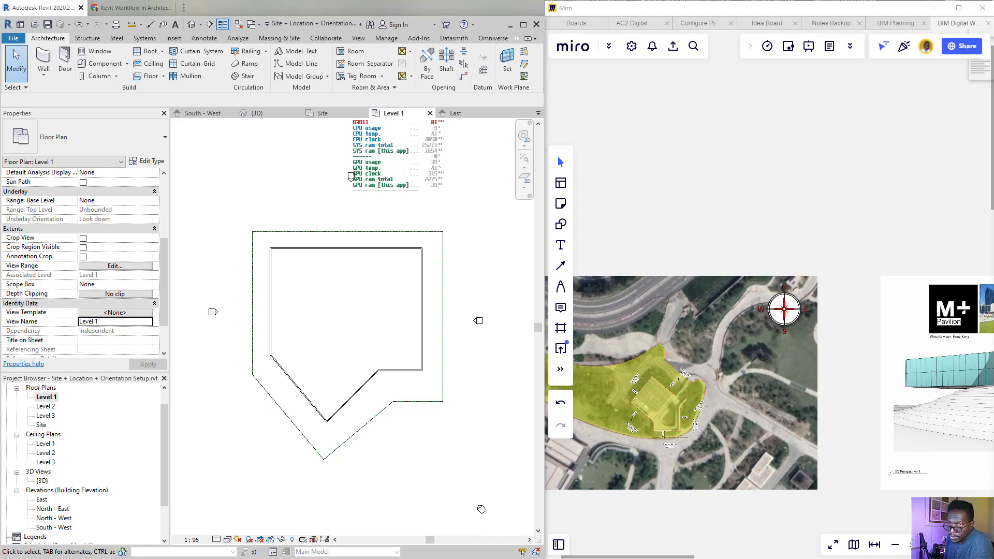
- Rotate the East elevation marker near the building's lower angled walls until its view arrow points straight up the plan
double_click(481, 510)
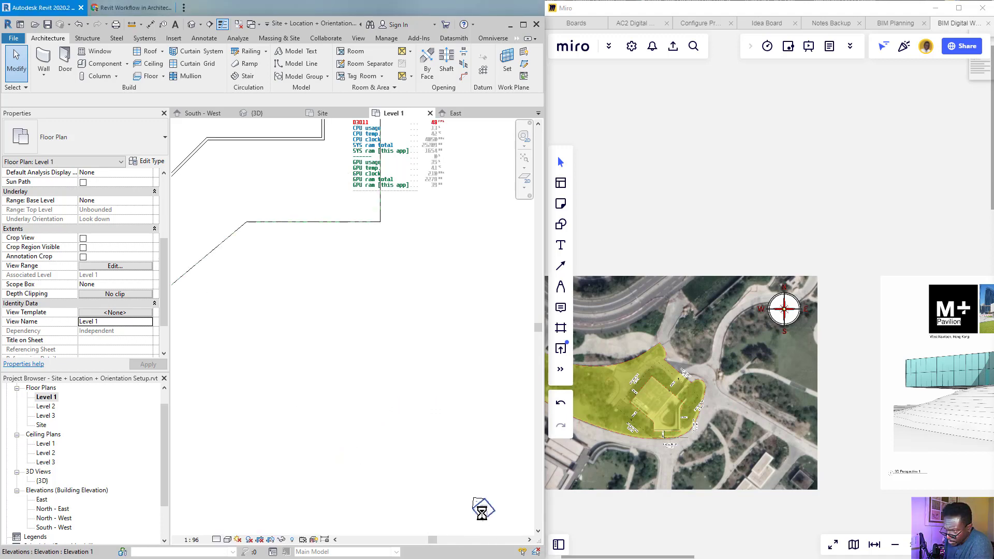
mouse_move(481, 513)
left_mouse_down()
mouse_move(224, 377)
mouse_move(231, 380)
left_mouse_up()
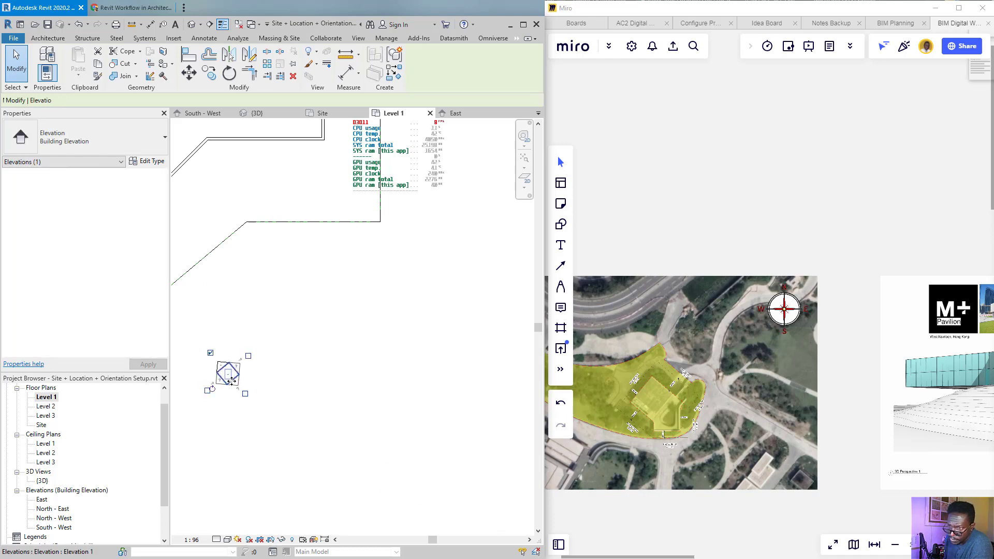
scroll(228, 381, "up", 2)
scroll(228, 385, "up", 2)
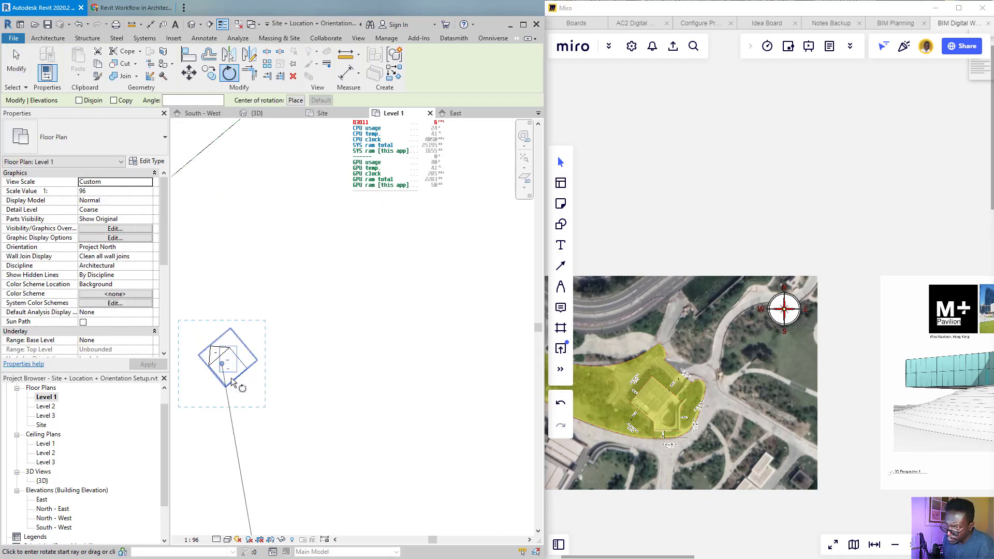
left_click(223, 365)
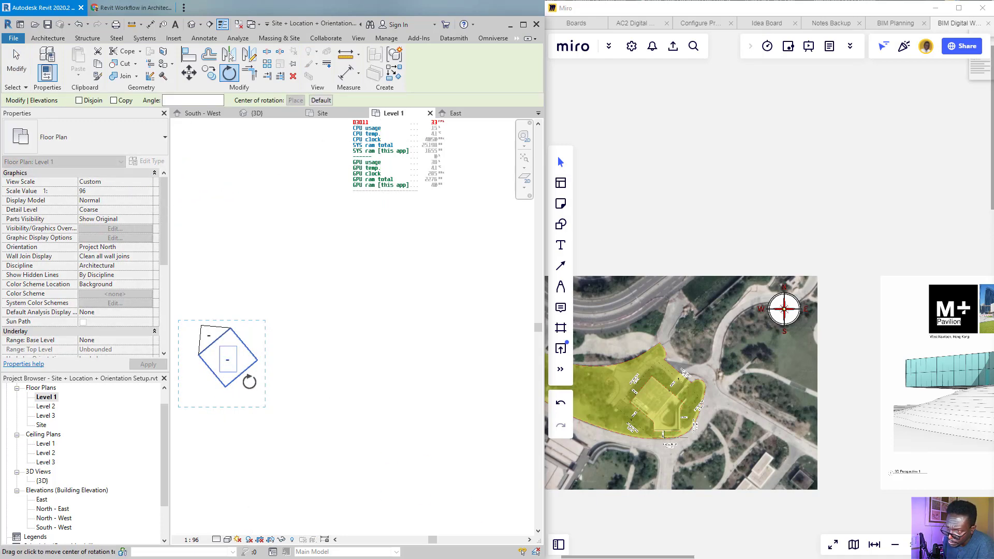
left_click(241, 373)
left_click(199, 323)
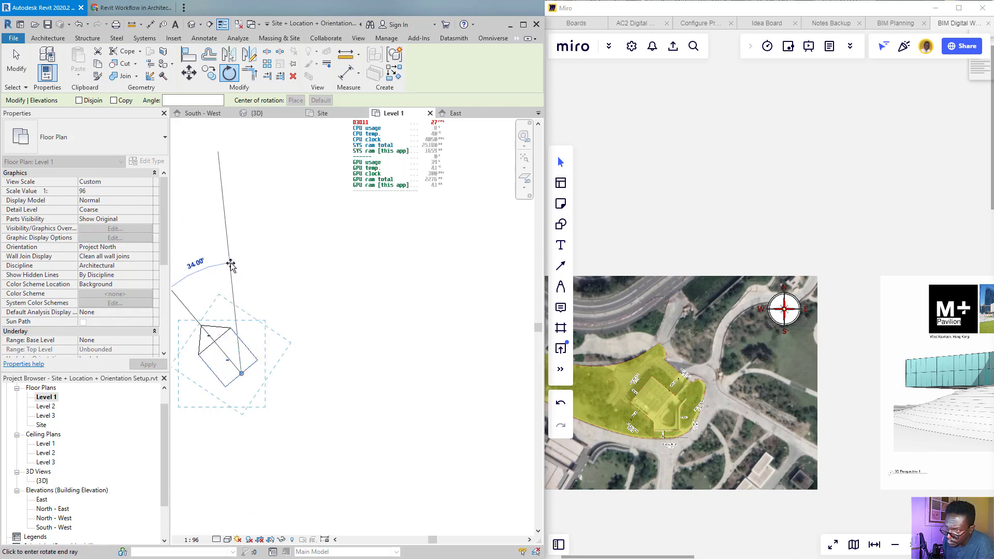
left_click(242, 269)
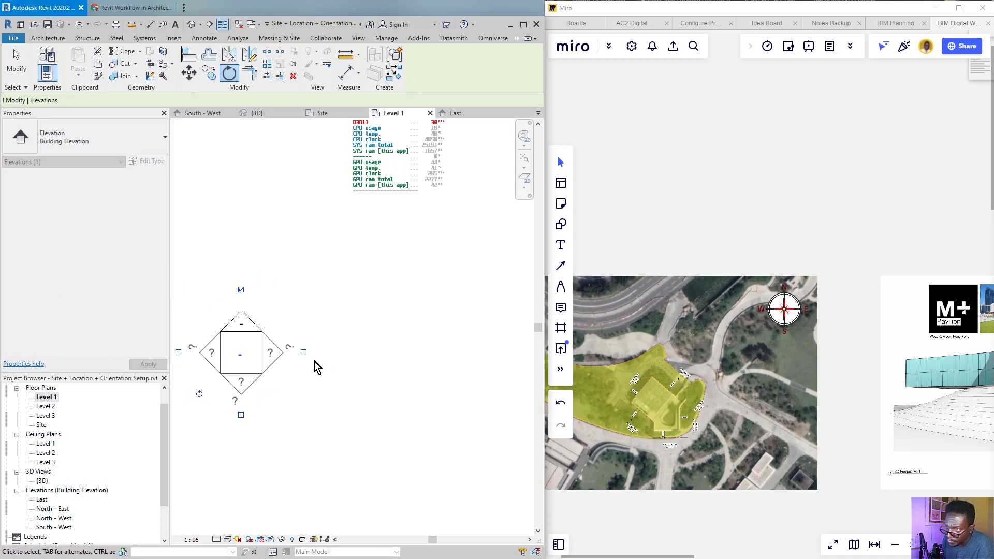
scroll(311, 357, "down", 3)
left_click(293, 336)
- Rename the East elevation view to South - East through its view arrow in the Level 1 plan
scroll(280, 344, "up", 4)
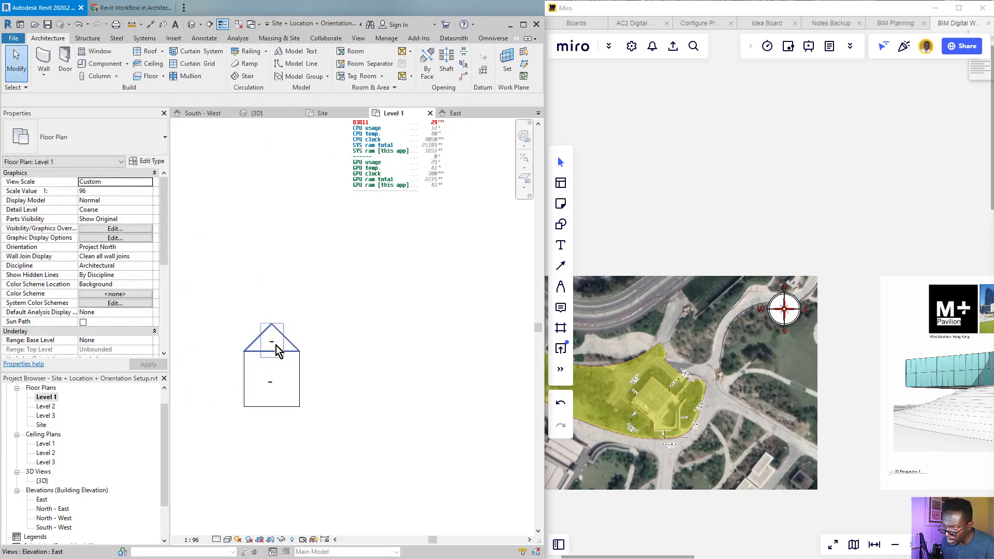
left_click(280, 350)
scroll(99, 282, "down", 5)
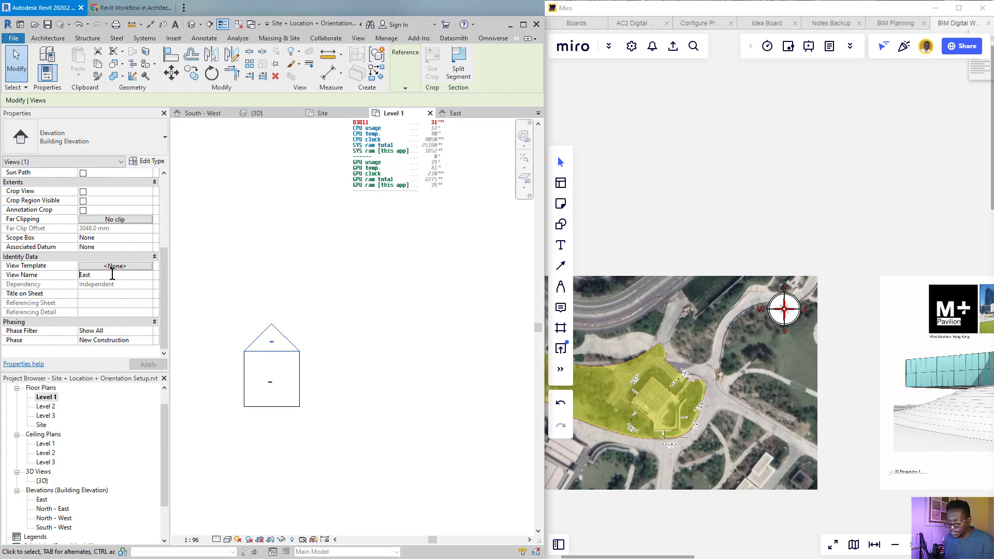
left_click(112, 274)
key("Home")
type("So")
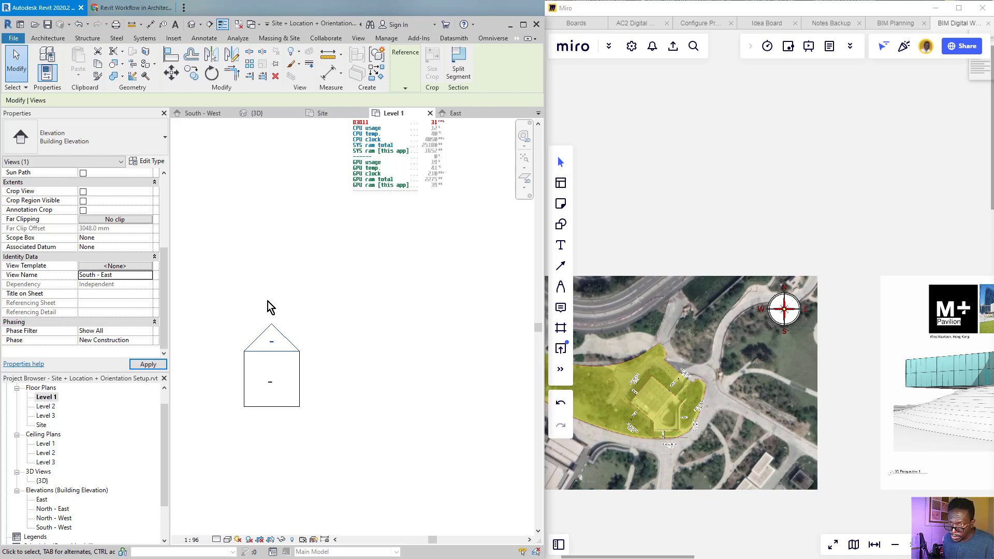
scroll(389, 382, "down", 5)
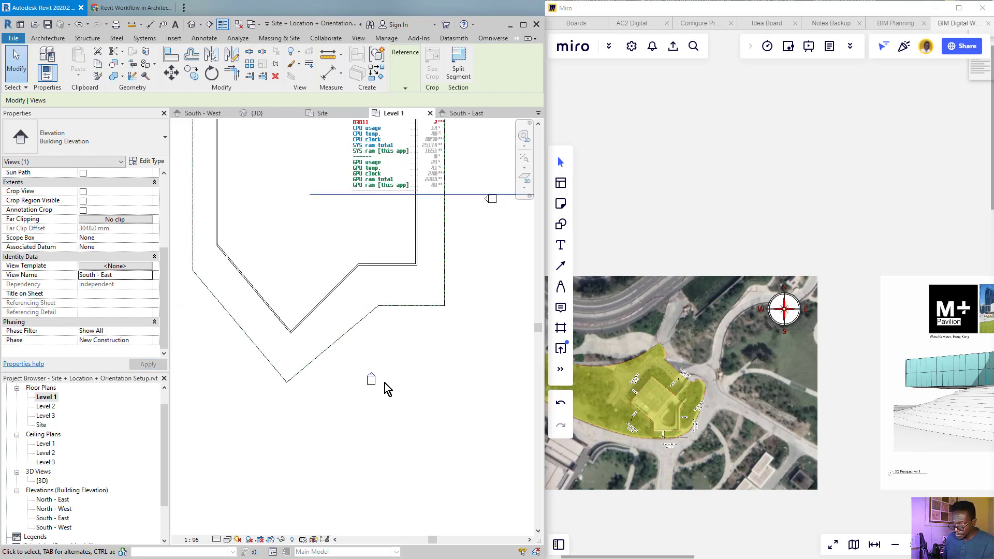
- Move the South - East elevation marker directly below the building's lower pointed corner, outside the property line
left_click(385, 375)
scroll(371, 377, "up", 1)
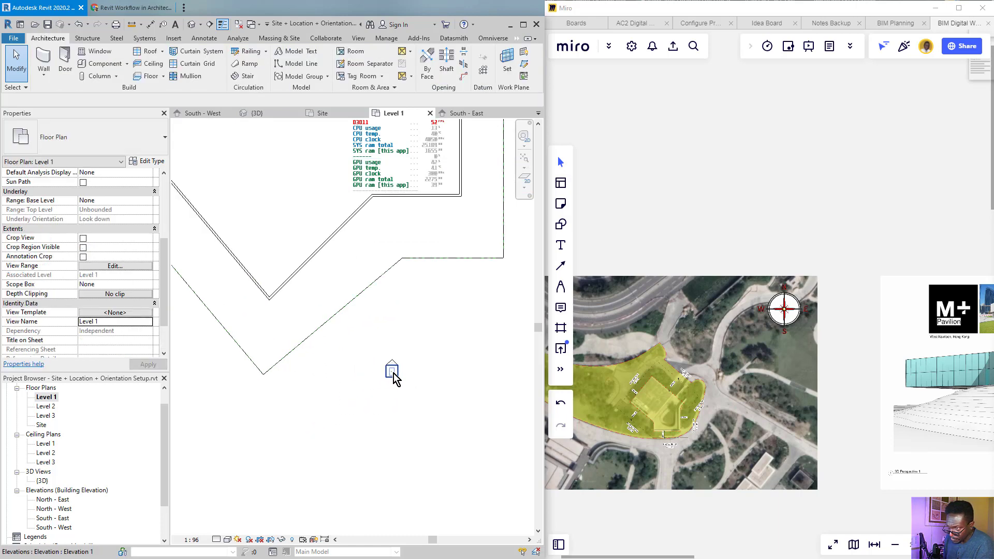
left_click(391, 371)
left_click_drag(315, 427, 267, 441)
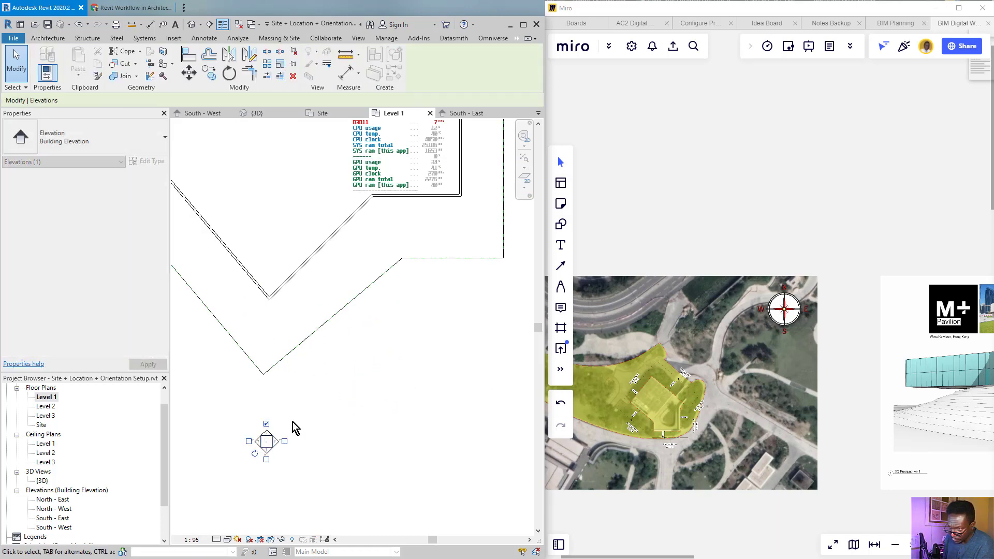
- Move the South - East elevation's view line between its marker and the lower tip of the property line
left_click(269, 431)
scroll(381, 400, "down", 3)
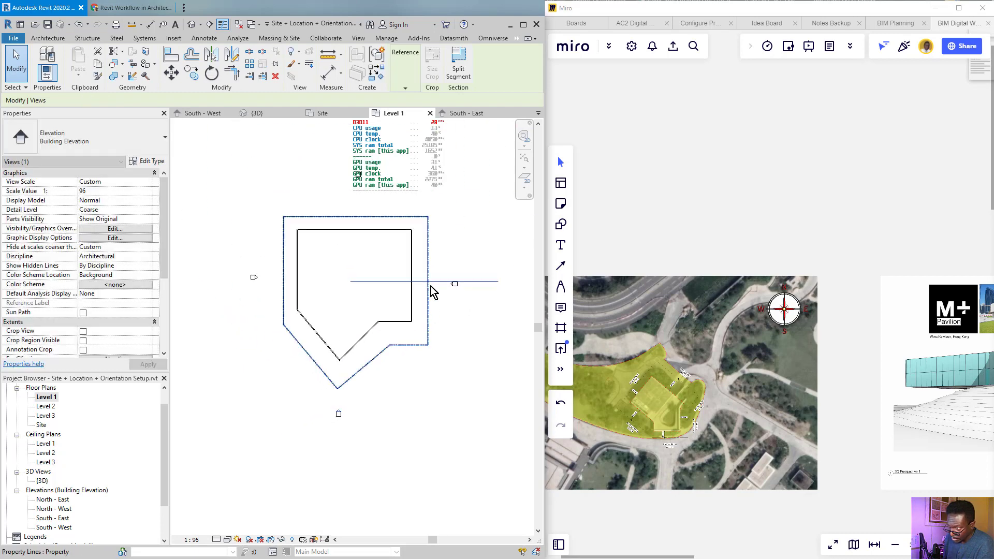
left_click_drag(434, 282, 333, 406)
scroll(404, 465, "down", 1)
scroll(388, 377, "up", 2)
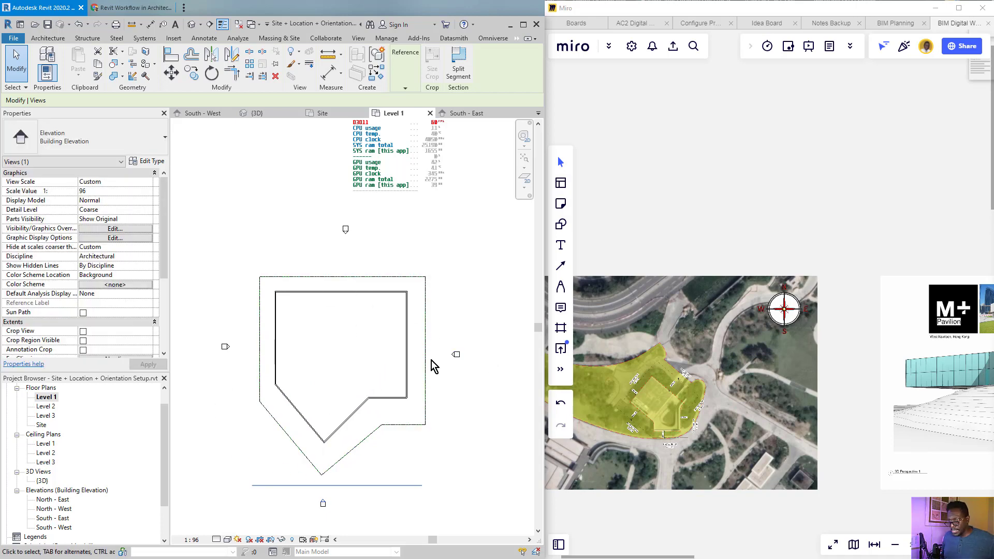
- Save the project as a new file with a name starting "2022-01-30 - 3D Model B (grids, wall"
scroll(44, 517, "down", 2)
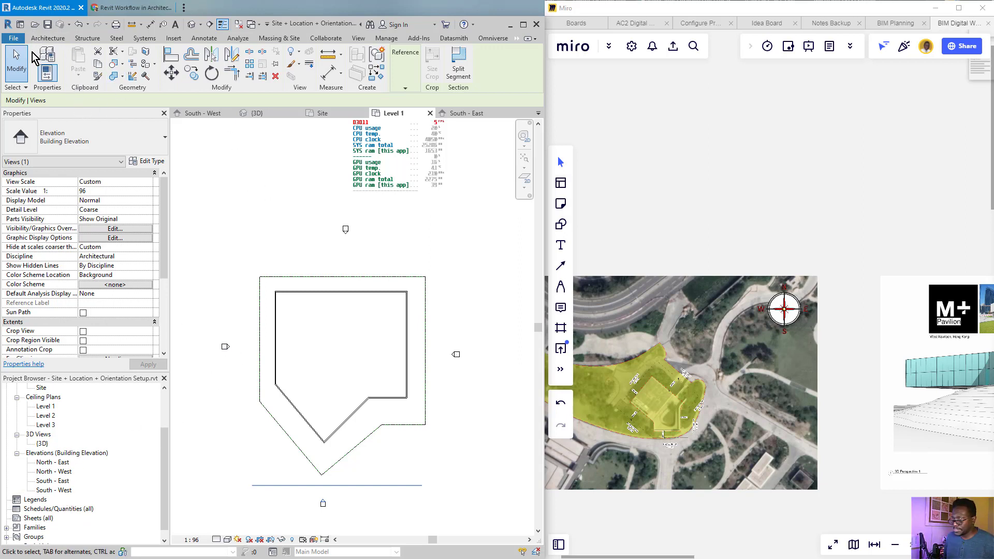
left_click(14, 39)
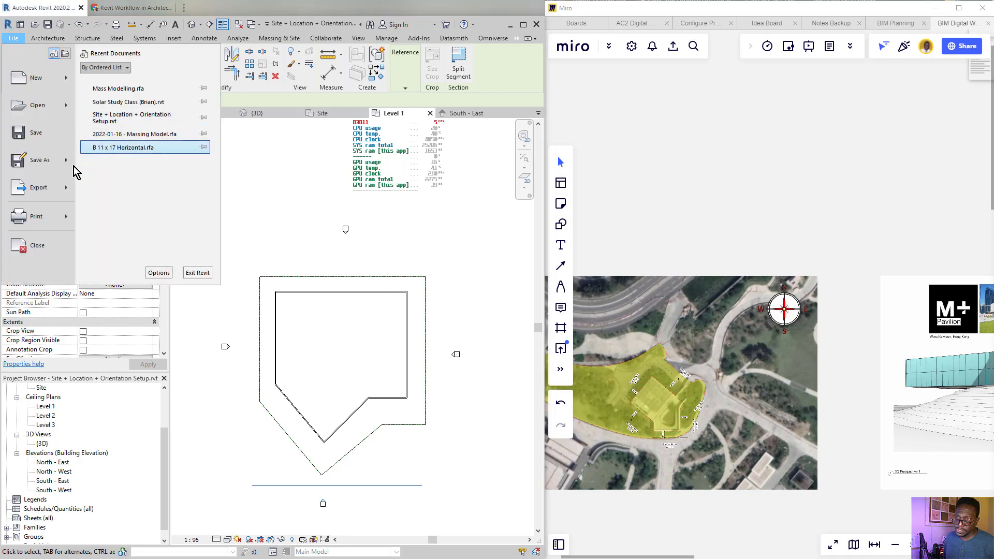
mouse_move(36, 160)
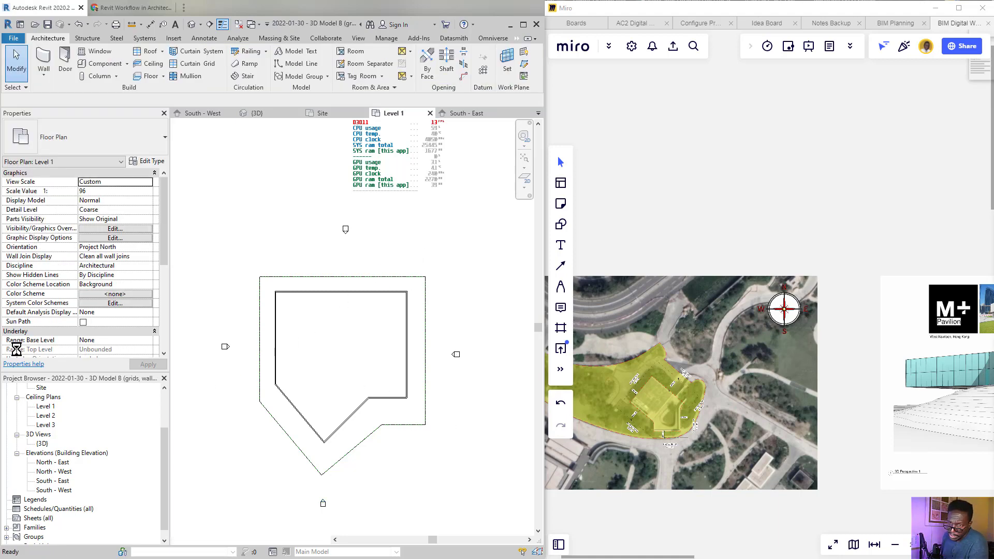
- Open the {3D} view and delete Level 3 above the building walls
left_click(42, 444)
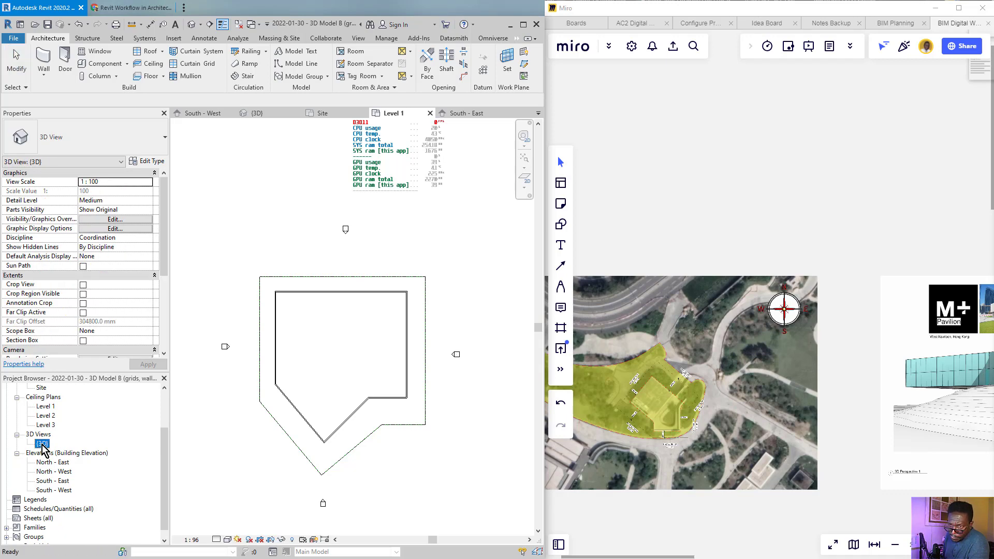
double_click(42, 445)
scroll(353, 370, "up", 2)
scroll(354, 363, "up", 1)
middle_click_drag(348, 435, 368, 331, "shift")
scroll(416, 366, "up", 3)
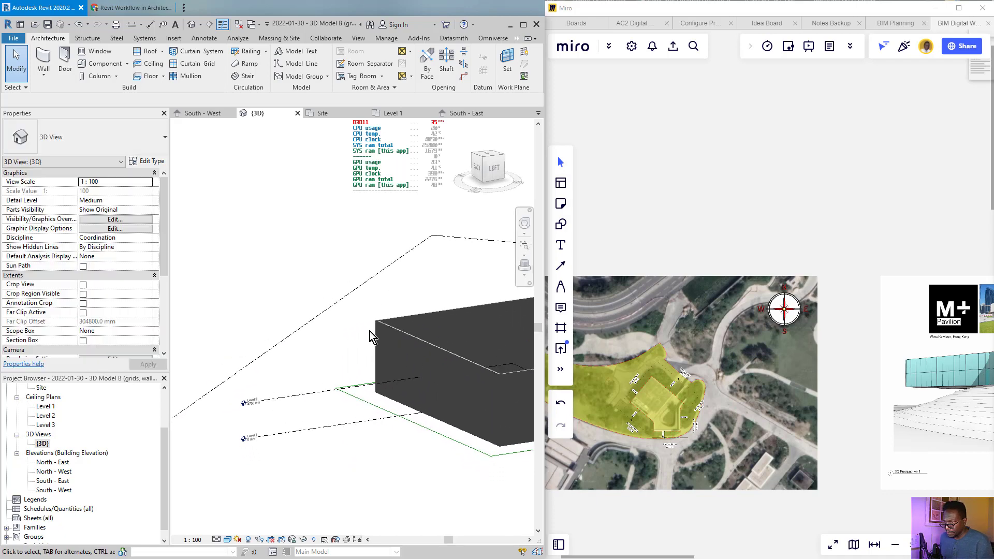
scroll(469, 377, "down", 1)
middle_click_drag(469, 377, 240, 211, "shift")
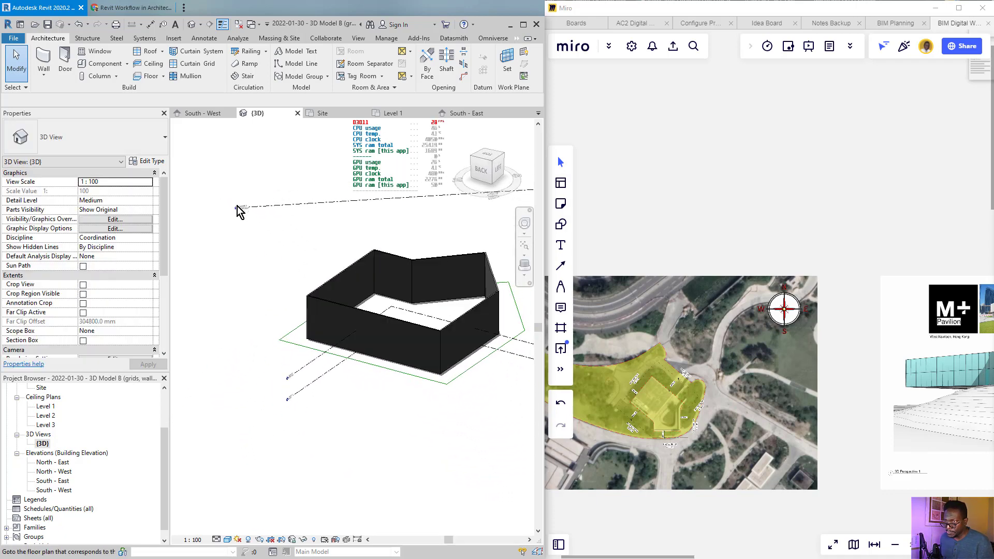
left_click(282, 206)
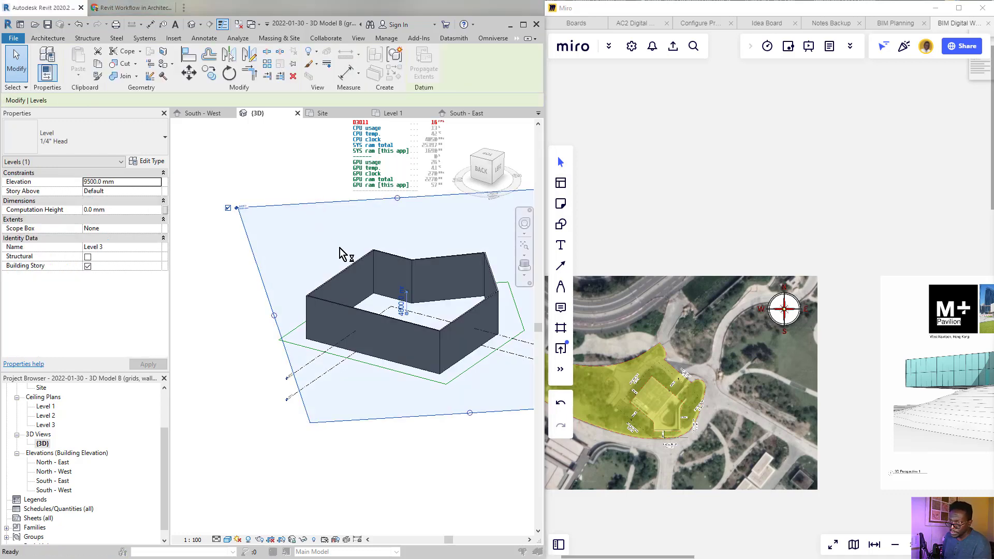
key("Delete")
left_click(317, 330)
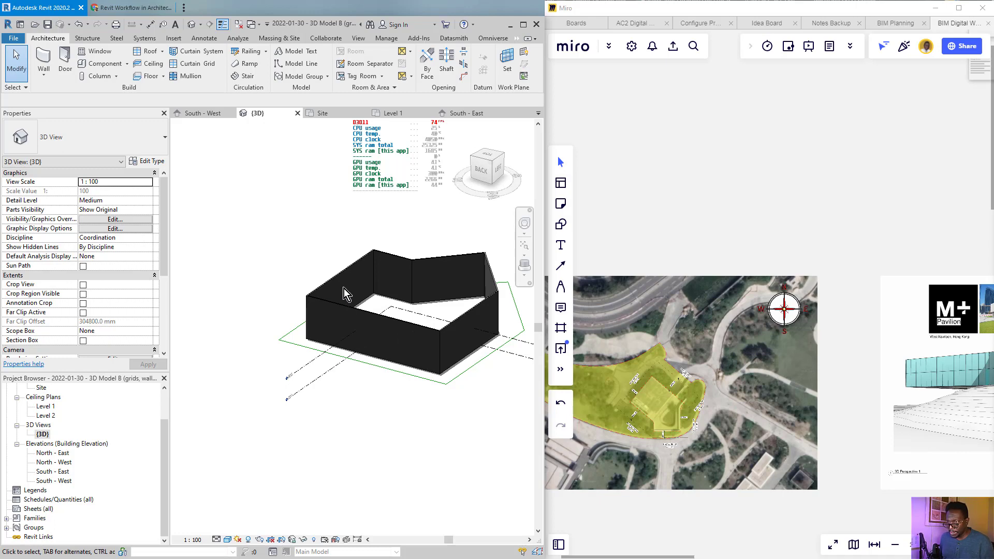
scroll(306, 314, "up", 3)
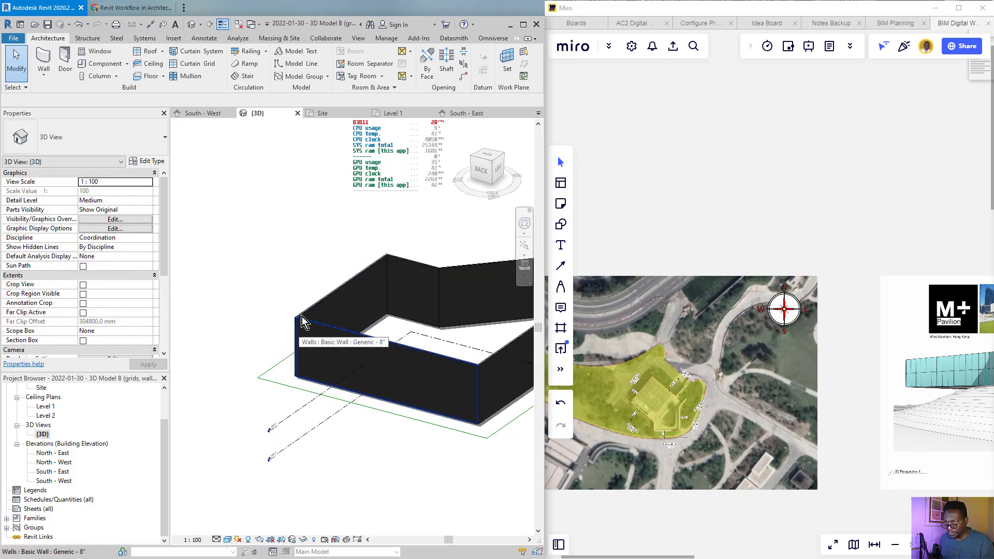
middle_click_drag(285, 234, 301, 339, "shift")
scroll(352, 328, "down", 1)
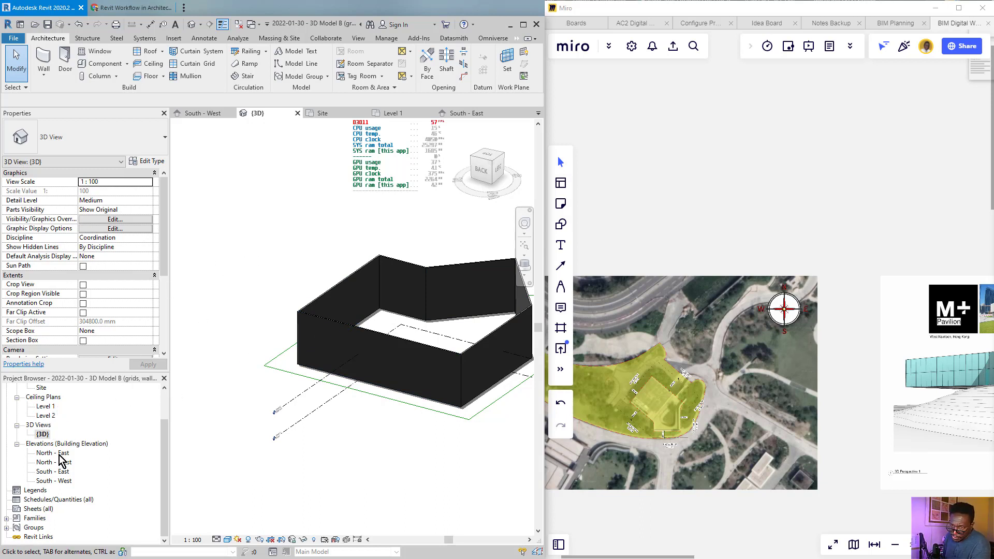
- Open the North - East elevation and start the Level tool to add a level above the building
left_click(62, 454)
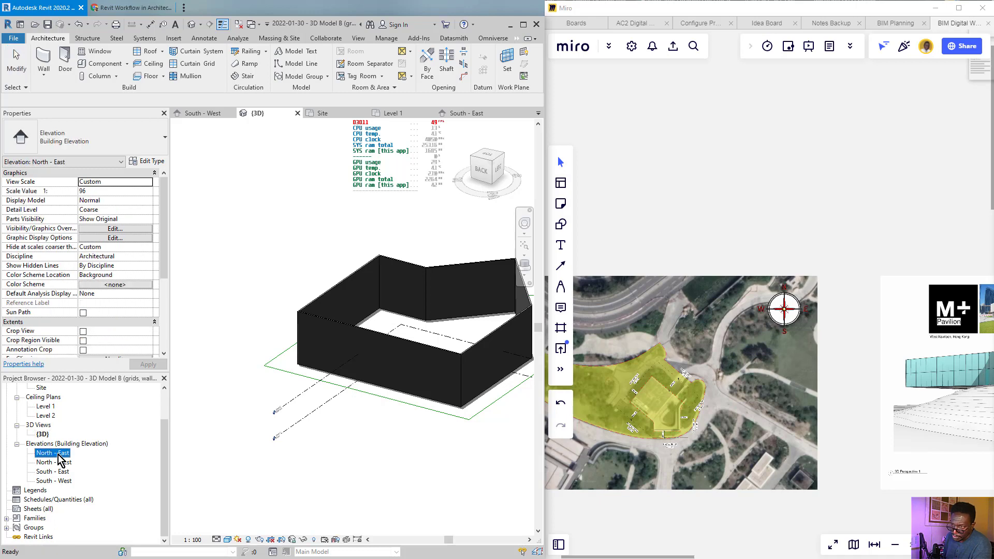
double_click(59, 456)
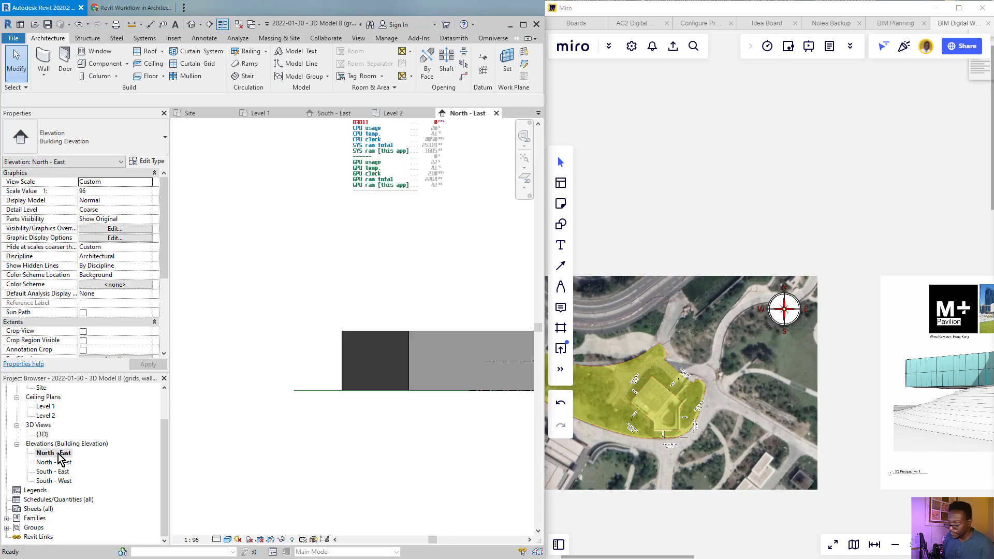
scroll(249, 412, "down", 3)
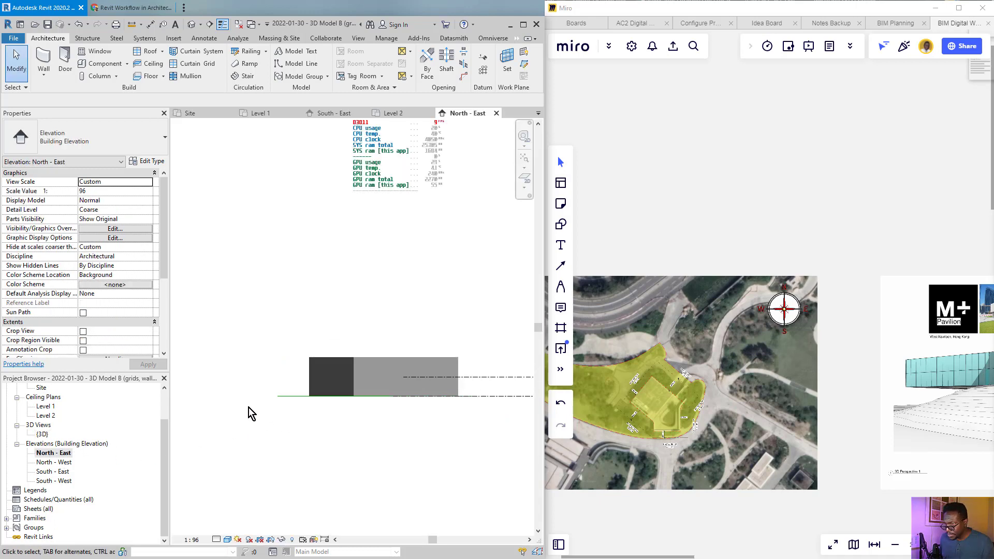
scroll(442, 392, "down", 2)
scroll(499, 387, "up", 4)
scroll(430, 381, "up", 2)
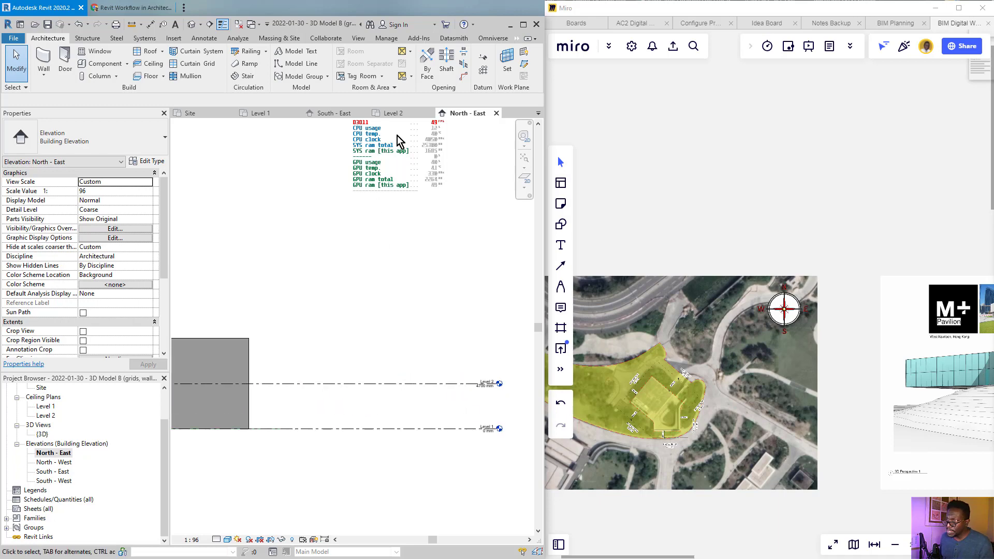
left_click(482, 59)
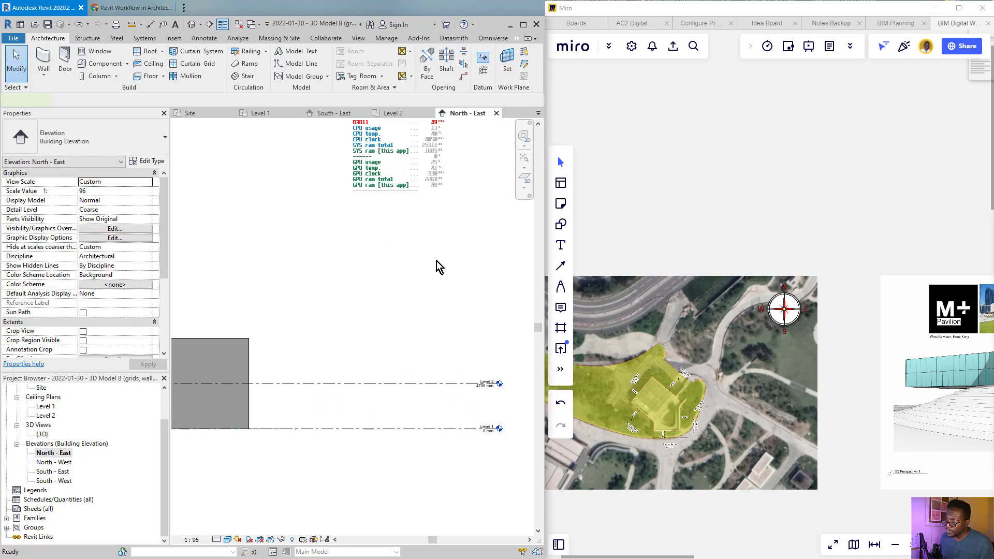
- Place a new level at 9500 mm along the top of the building wall in the North-East elevation
left_click(332, 337)
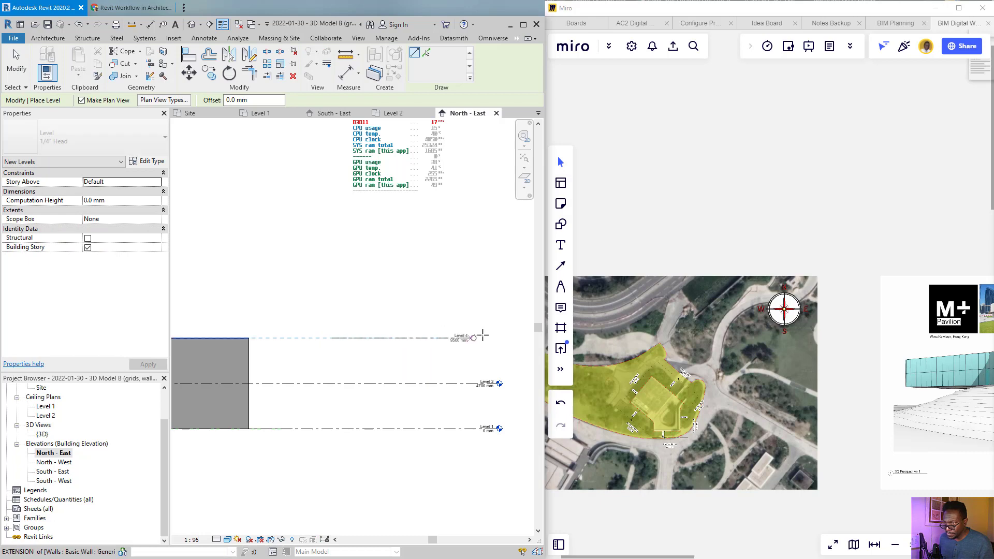
left_click(496, 338)
scroll(489, 349, "up", 4)
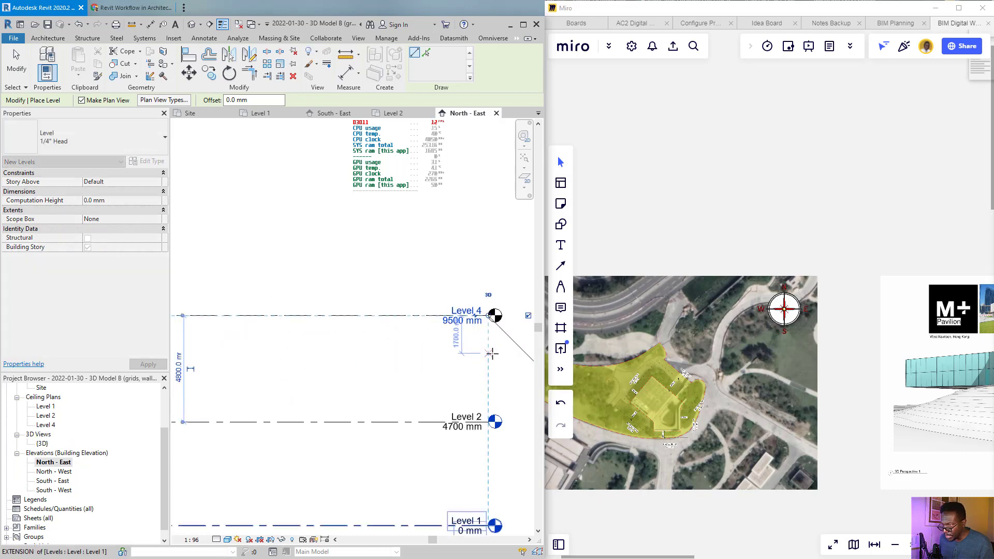
- Switch to the Miro board and examine the level names and elevations on the section drawing
scroll(699, 258, "down", 5)
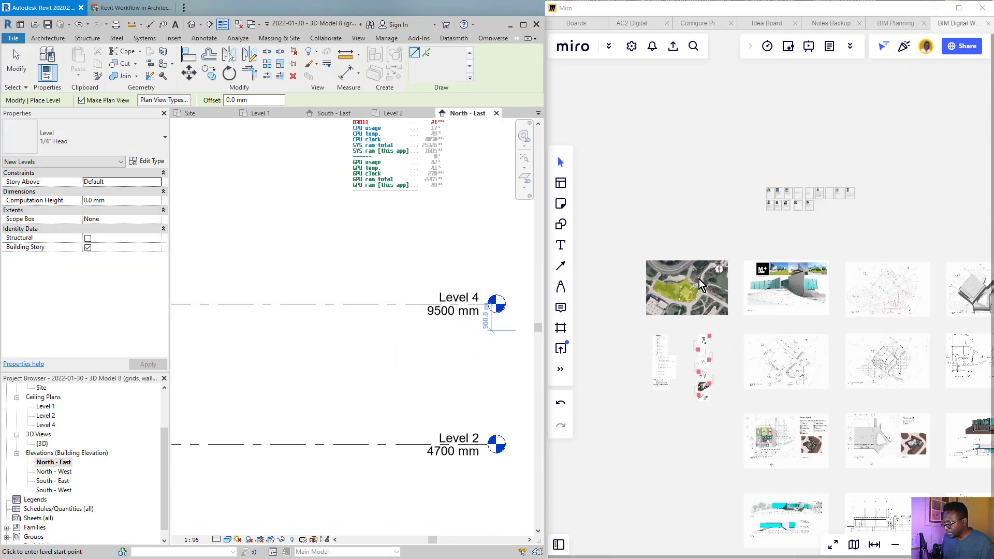
scroll(690, 387, "up", 1)
middle_click_drag(711, 300, 614, 319)
middle_click_drag(859, 334, 624, 360)
middle_click_drag(902, 359, 749, 160)
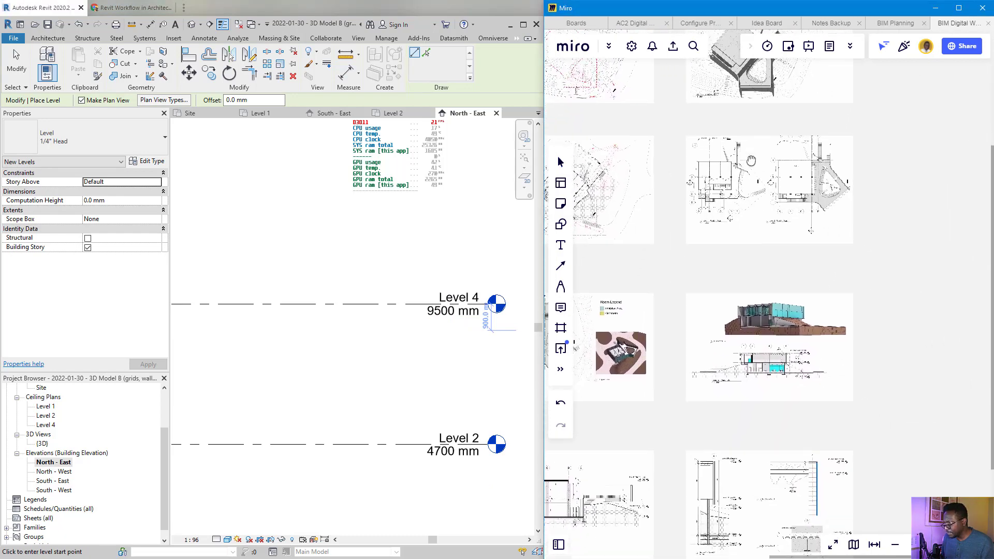
scroll(806, 361, "up", 2)
scroll(776, 396, "up", 6)
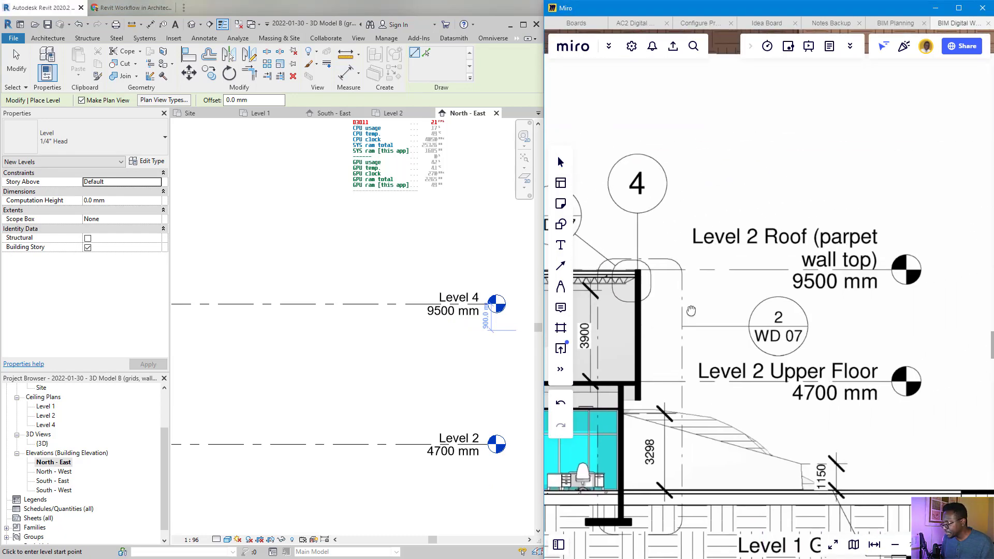
scroll(813, 279, "up", 2)
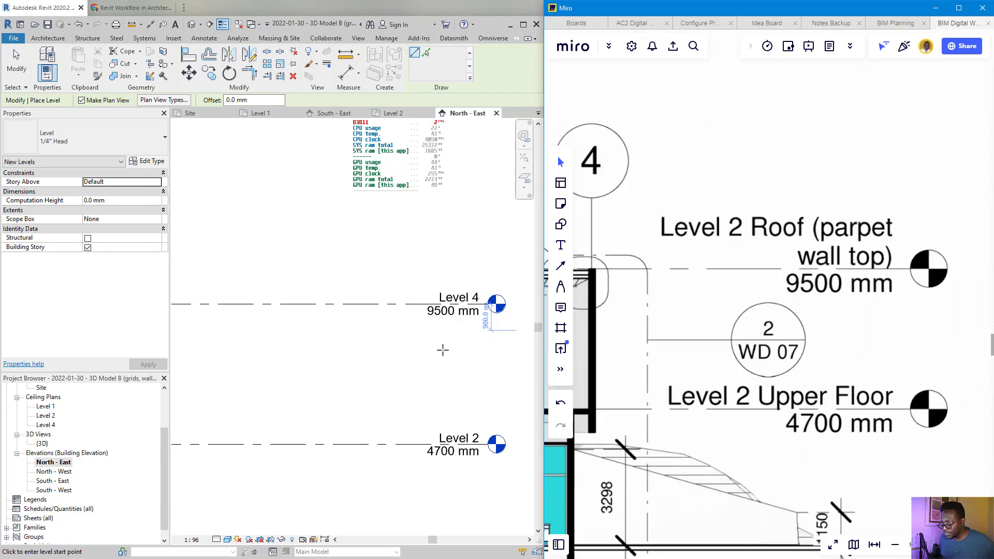
- Back in Revit, extend the 9500 mm level's tail end across the building to just beyond its far side
scroll(443, 343, "down", 5)
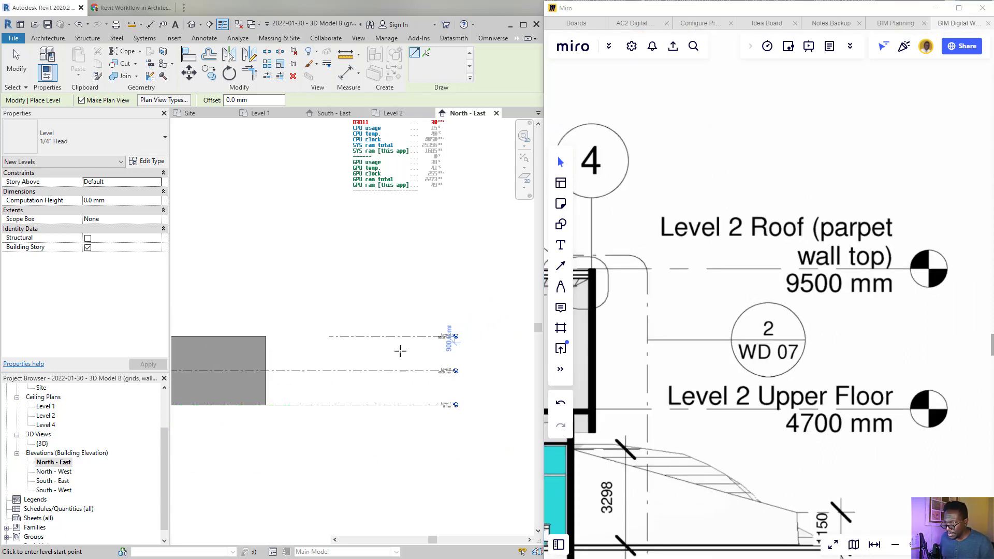
left_click(360, 337)
key("Escape")
left_click(358, 336)
middle_click_drag(379, 349, 541, 313)
scroll(458, 313, "down", 2)
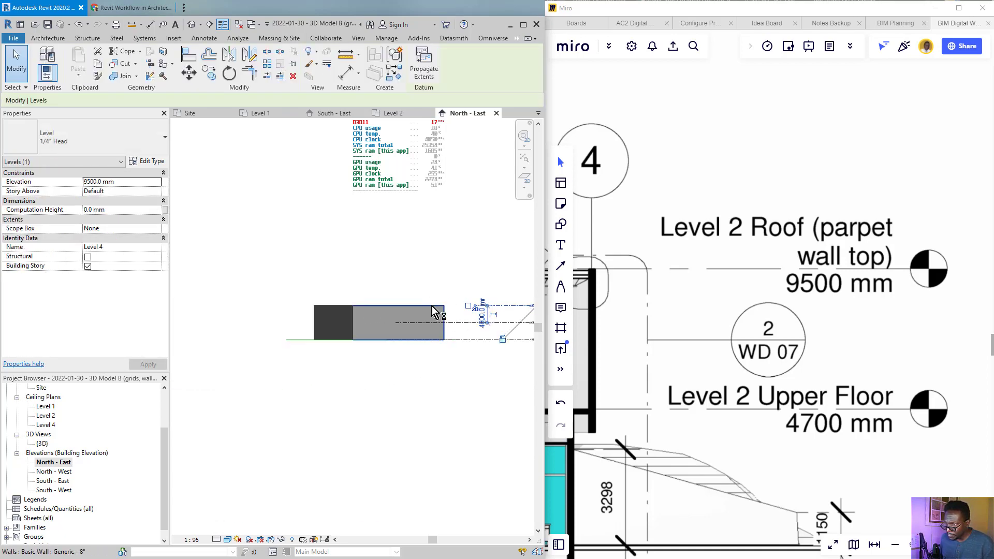
scroll(464, 310, "up", 2)
left_click_drag(488, 307, 175, 321)
- Extend Level 2's tail end past the far side of the building and align the 9500 mm level's tail end with it
middle_click_drag(272, 320, 297, 308)
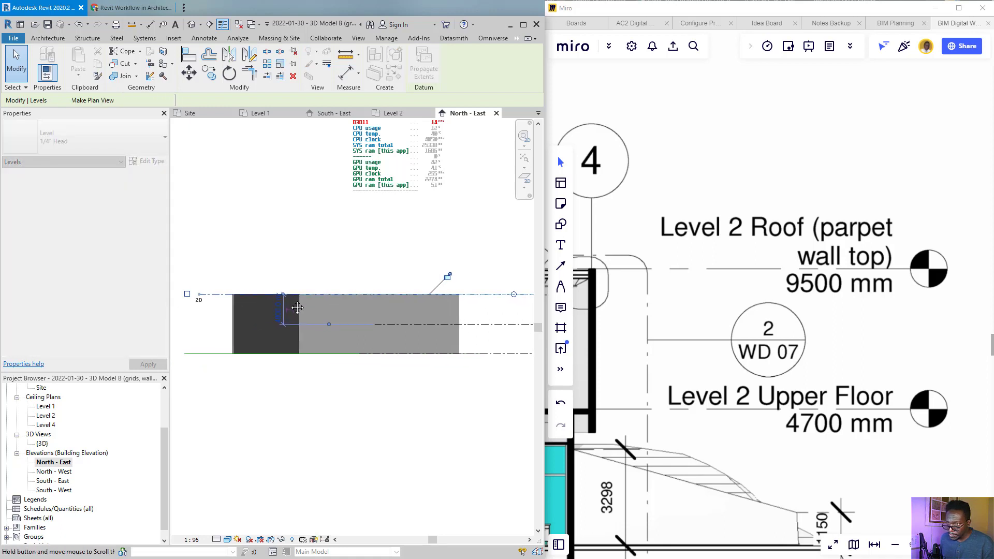
left_click(503, 324)
middle_click_drag(364, 333, 435, 317)
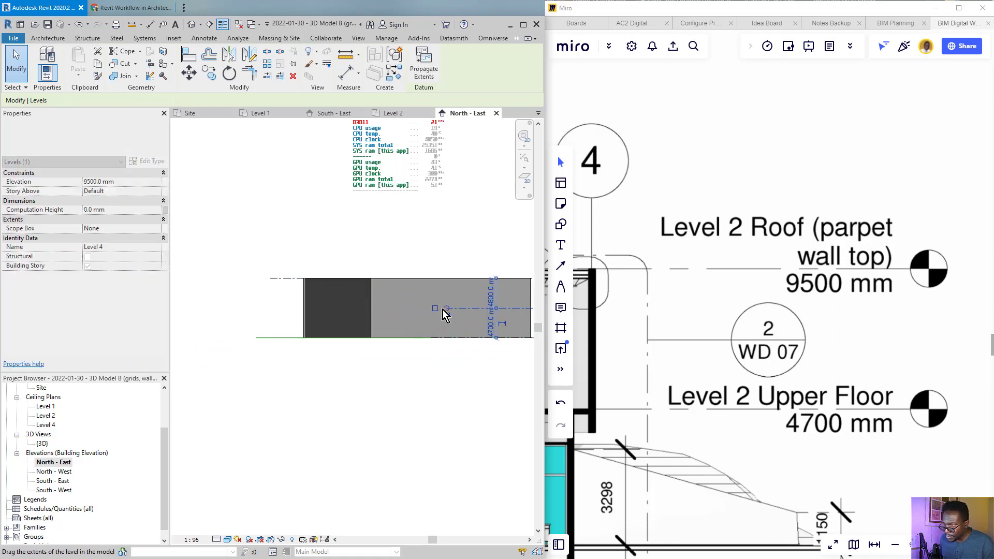
left_click_drag(446, 309, 414, 308)
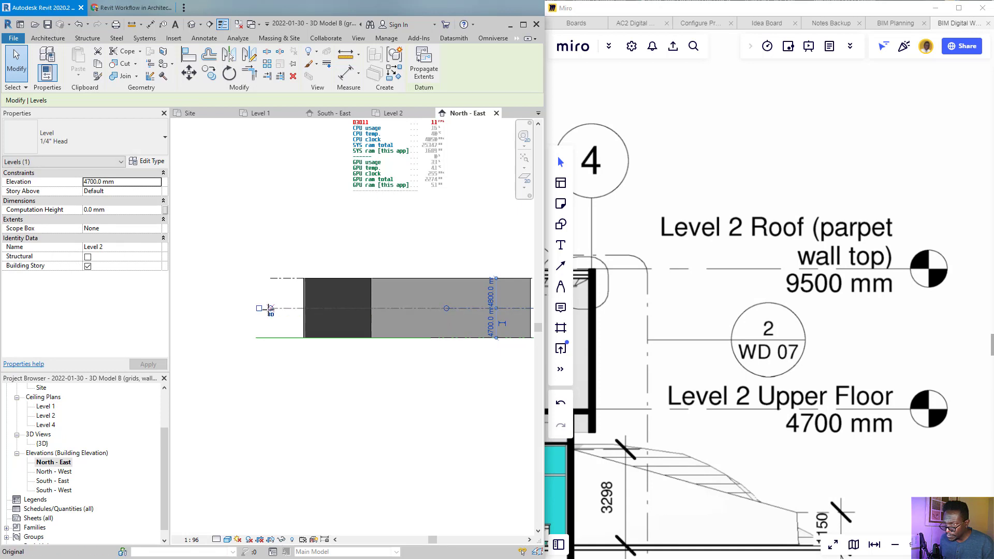
scroll(260, 304, "up", 3)
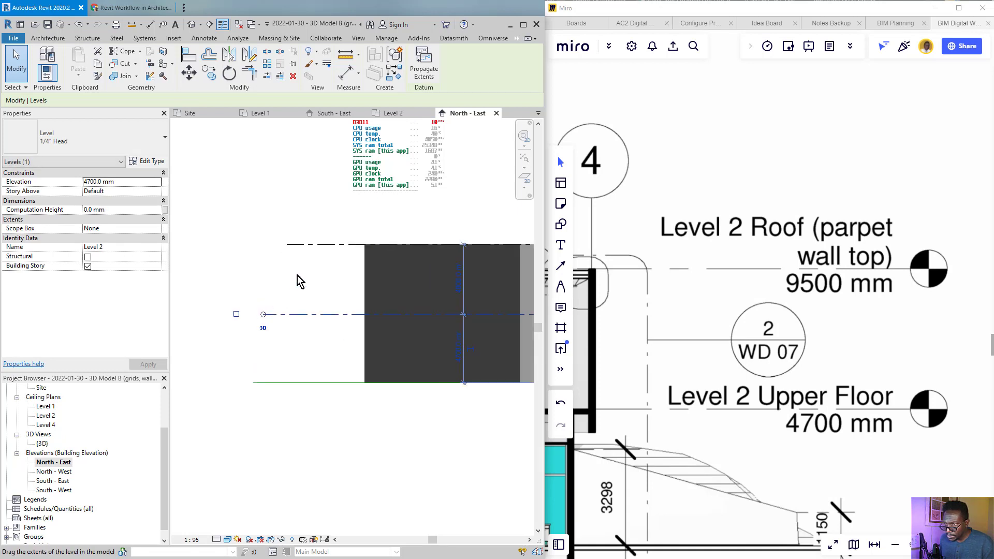
left_click(283, 245)
left_click_drag(286, 245, 264, 244)
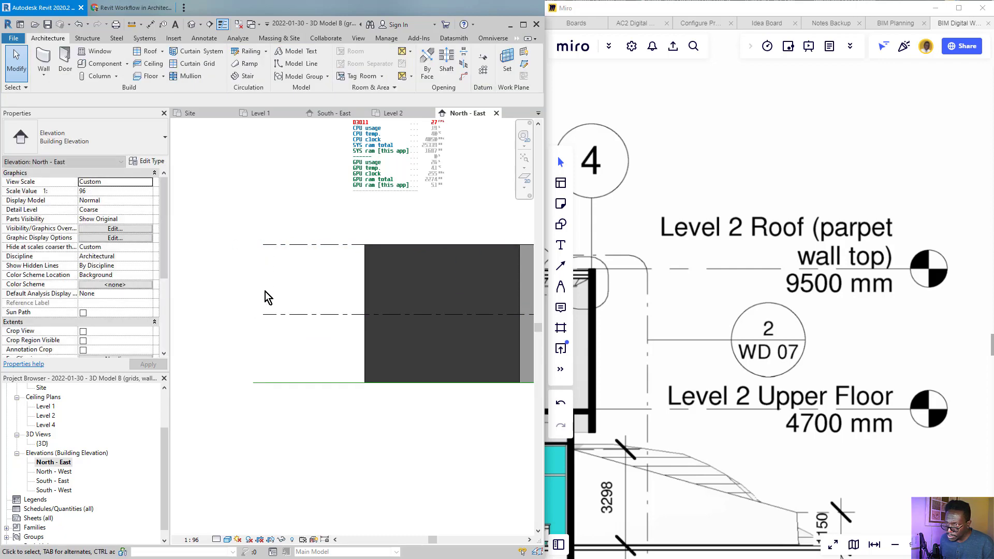
- Switch the 9500 mm level's tail end from 2D to 3D extents and check its alignment lock with Level 2
left_click(266, 258)
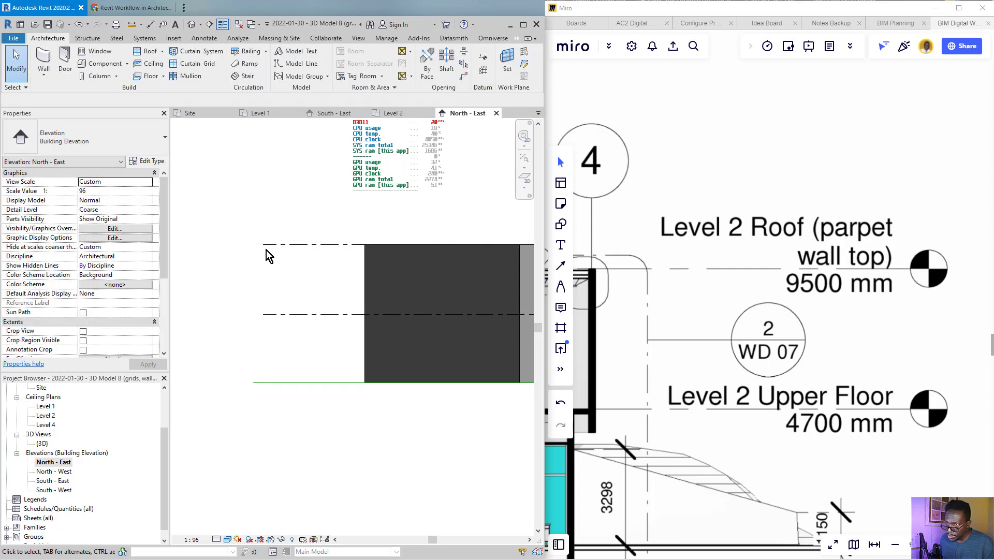
left_click(268, 246)
left_click(262, 257)
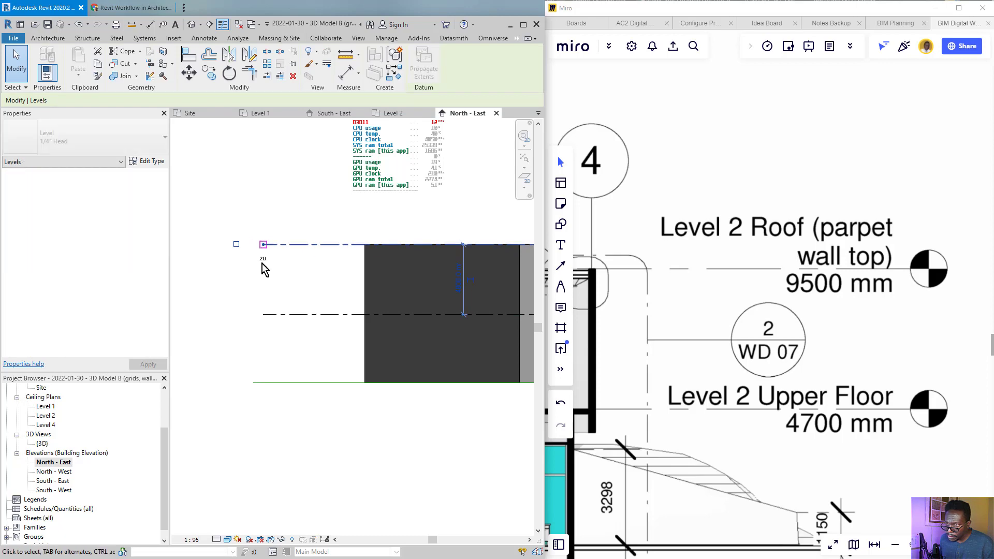
left_click(264, 268)
left_click(273, 314)
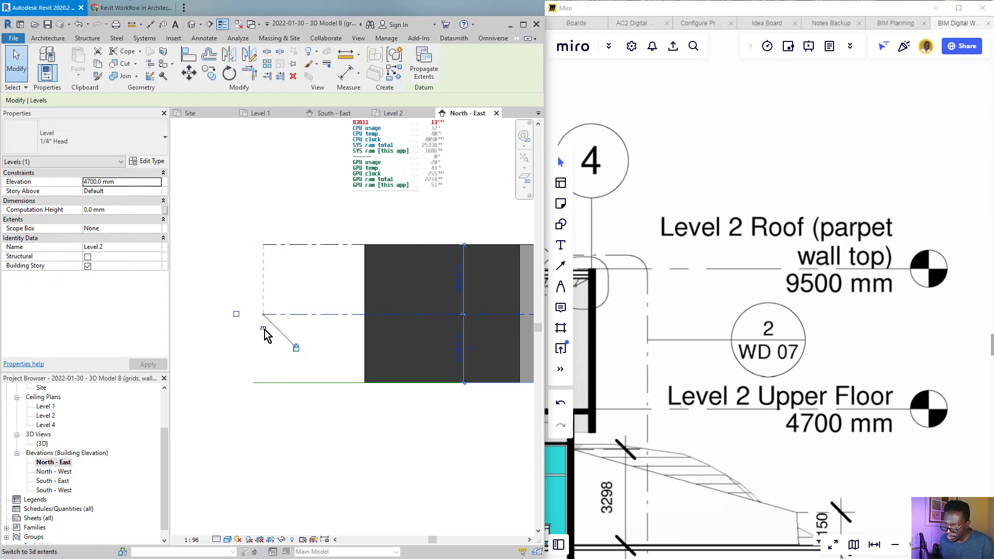
scroll(258, 315, "down", 3)
scroll(257, 329, "up", 4)
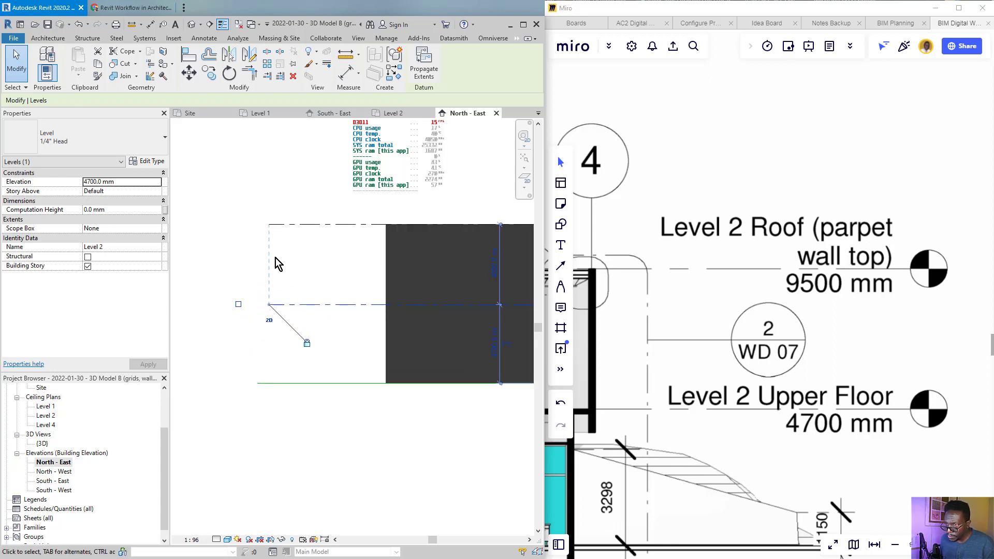
left_click(285, 234)
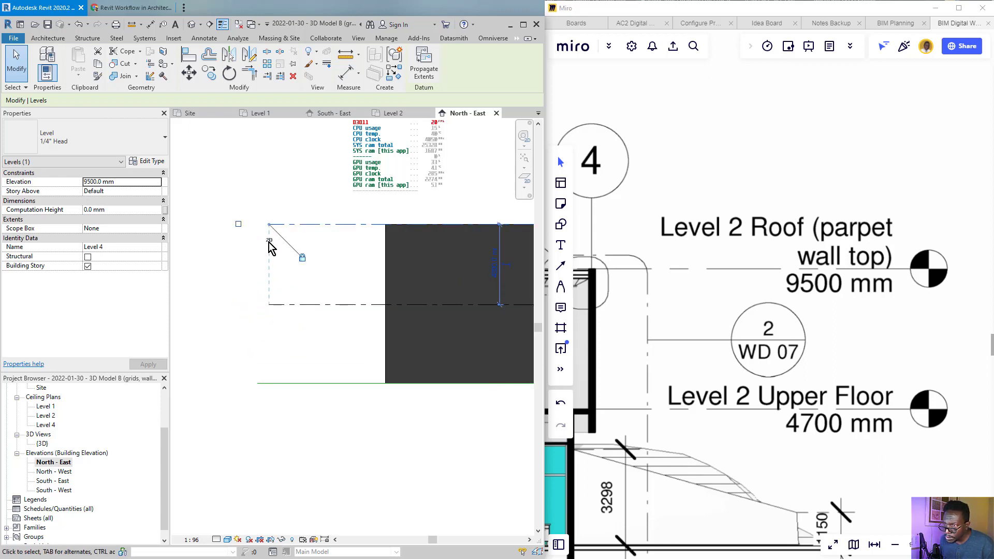
left_click(285, 309)
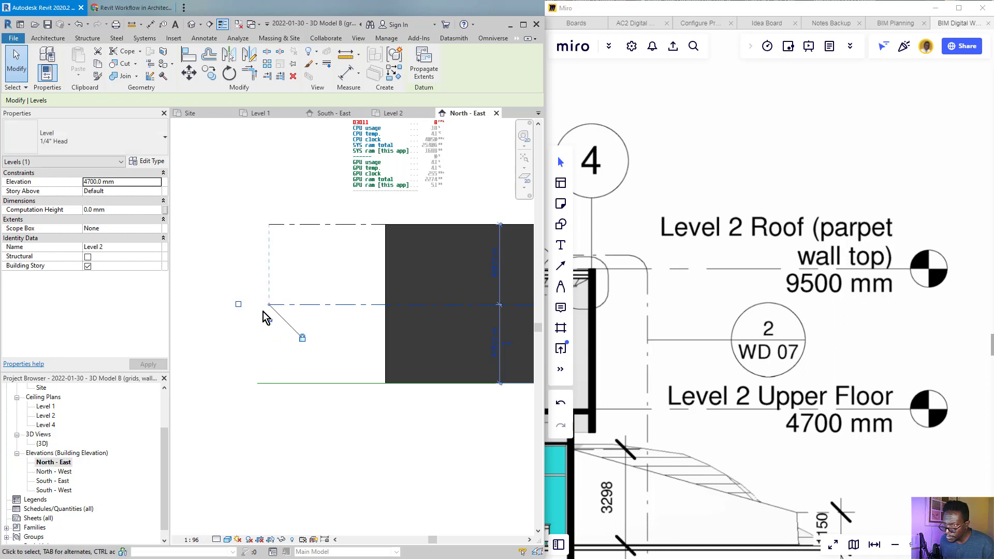
- Extend Level 1's tail end past the building to line up with the tail ends of the two upper levels
scroll(267, 304, "down", 3)
scroll(267, 304, "down", 2)
left_click(409, 323)
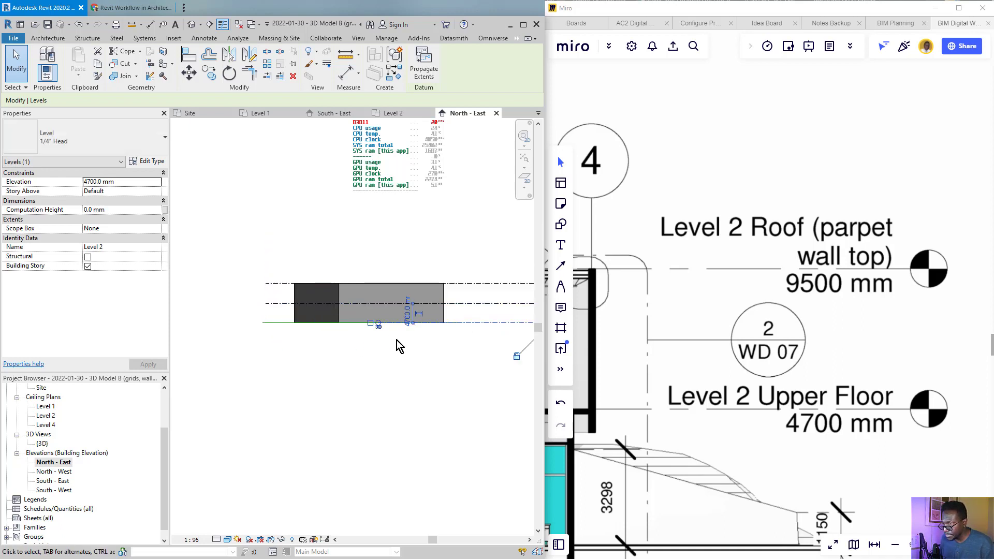
scroll(377, 335, "up", 2)
middle_click_drag(413, 322, 435, 315)
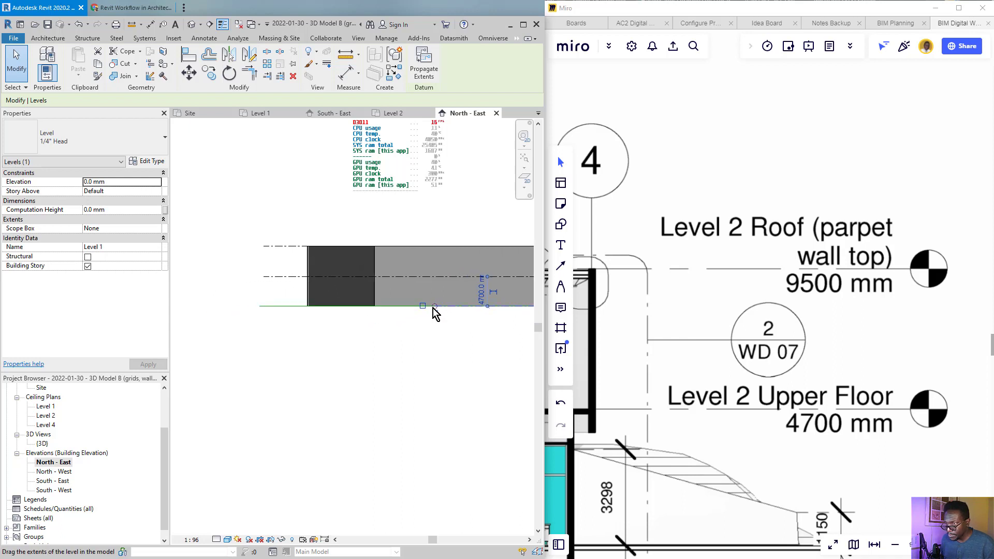
left_click(434, 307)
left_click_drag(434, 307, 387, 306)
left_click_drag(263, 307, 264, 308)
scroll(262, 295, "up", 3)
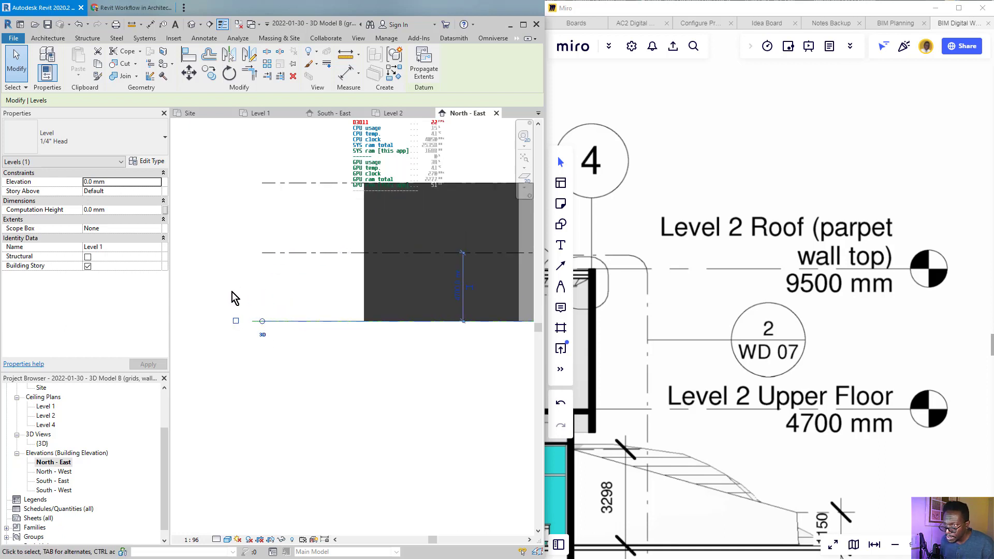
- Pull the aligned head ends of all three levels closer to the building in the North-East elevation
scroll(302, 288, "down", 4)
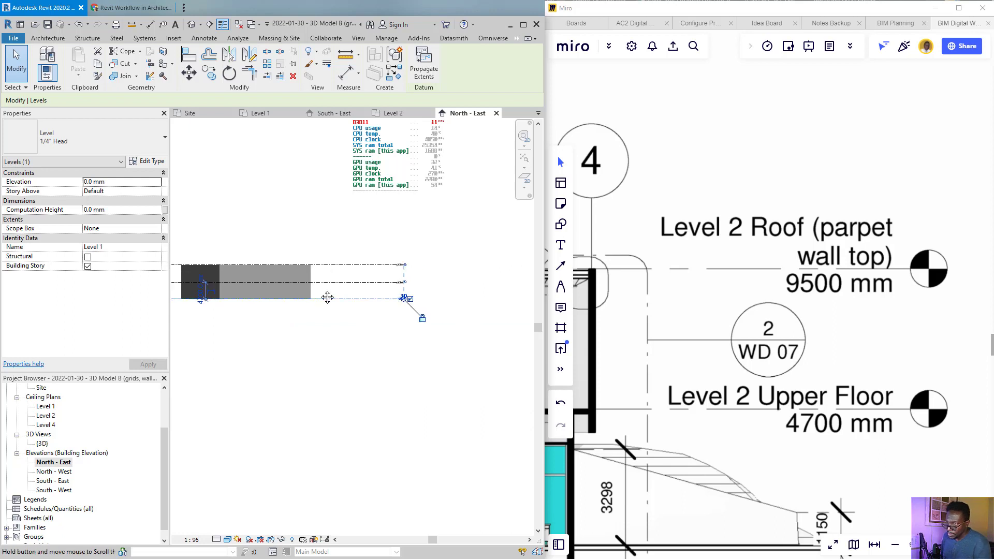
scroll(373, 288, "up", 5)
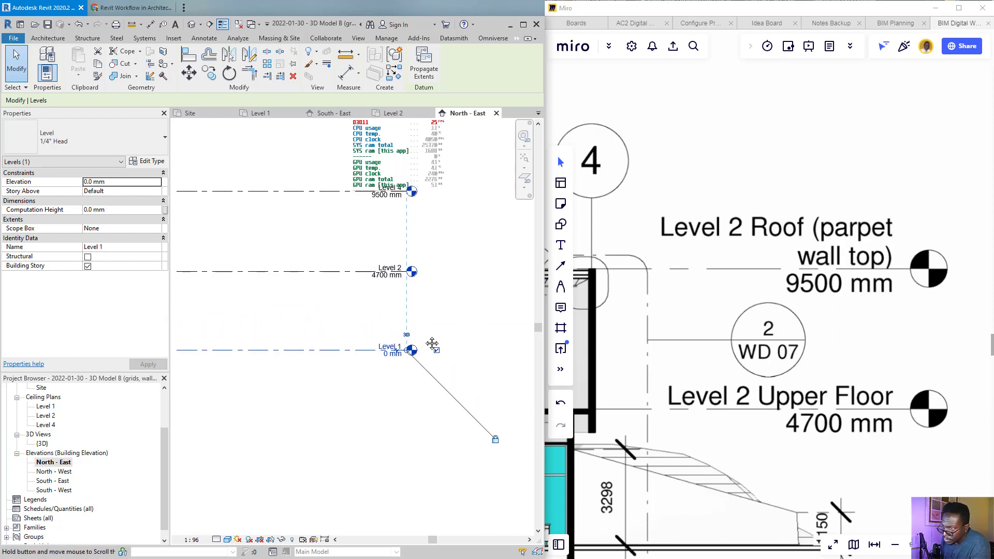
left_click_drag(437, 335, 198, 347)
middle_click_drag(226, 352, 428, 344)
scroll(430, 347, "down", 2)
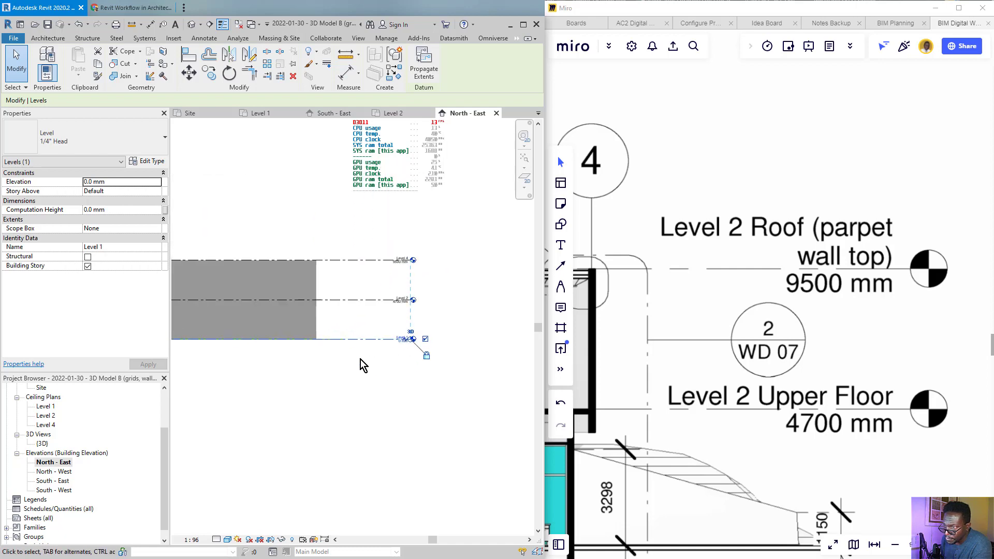
scroll(360, 359, "down", 2)
middle_click_drag(275, 354, 349, 352)
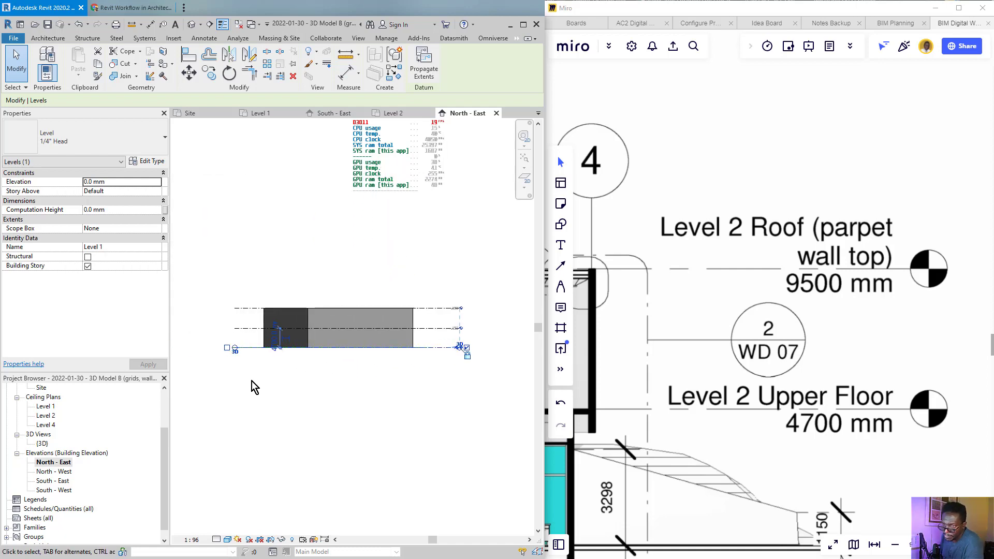
- Open the North-West elevation and extend the locked tail ends of Levels 1 and 2 past the building to align with the 9500 mm level
left_click(62, 472)
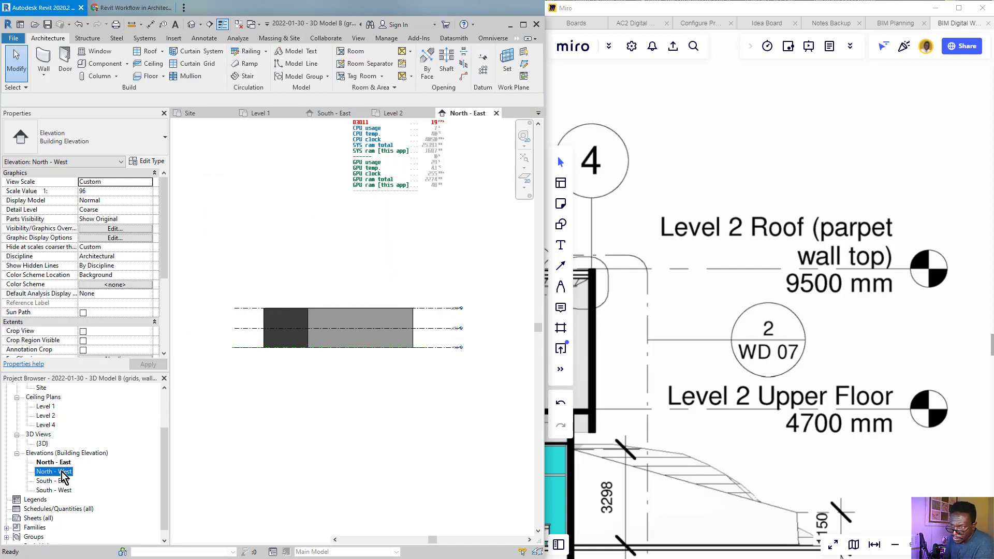
double_click(63, 471)
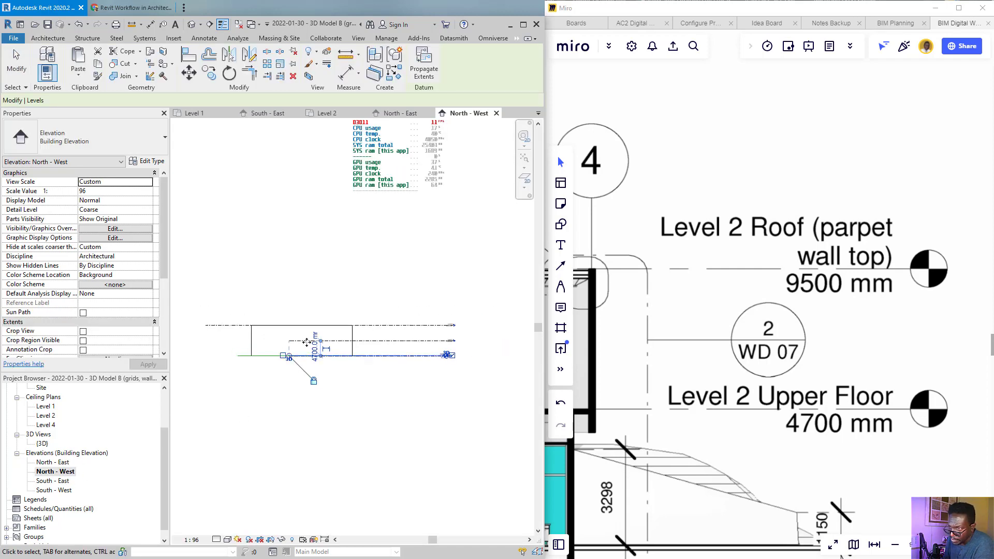
left_click(283, 344)
scroll(335, 366, "up", 2)
left_click(321, 324)
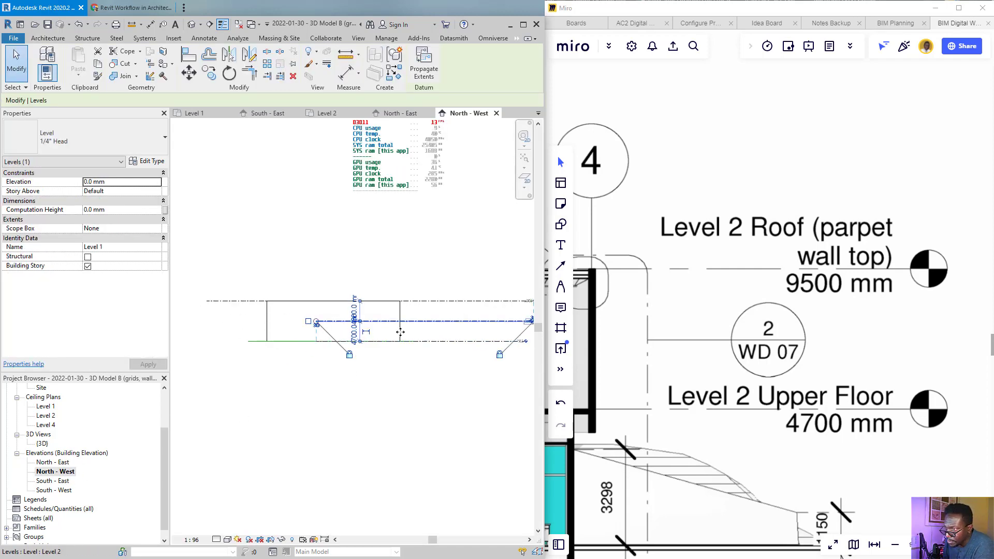
middle_click_drag(345, 325, 371, 317)
left_click_drag(370, 317, 262, 324)
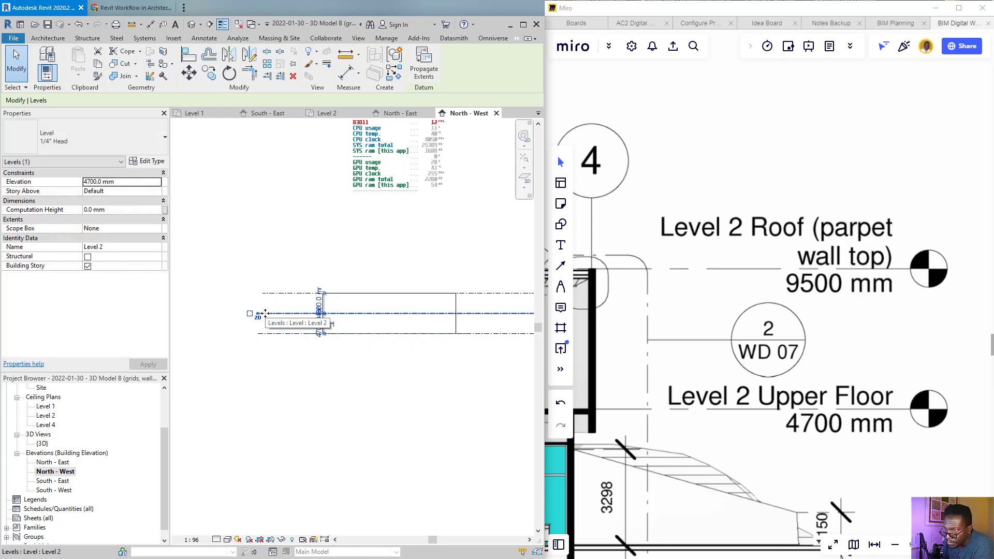
scroll(261, 315, "up", 4)
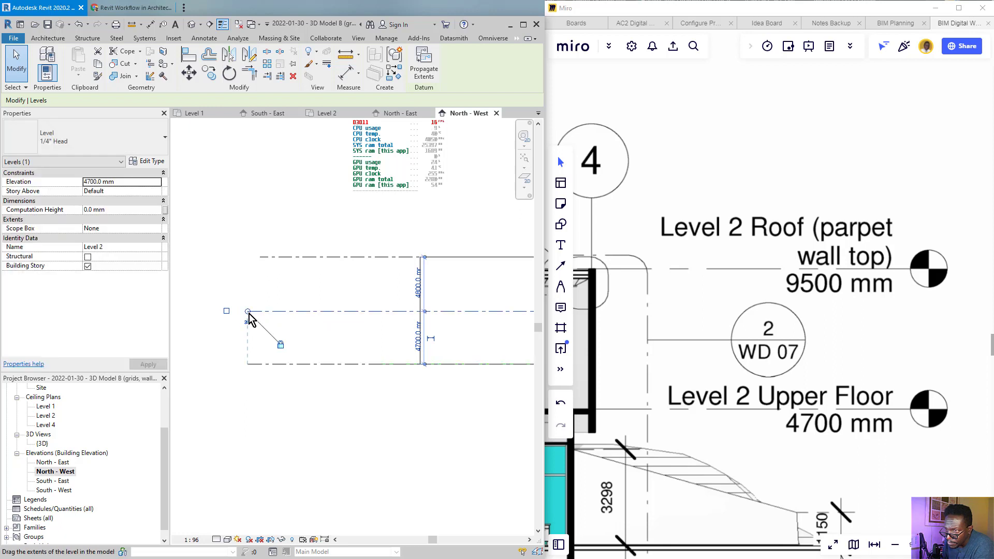
scroll(254, 317, "down", 4)
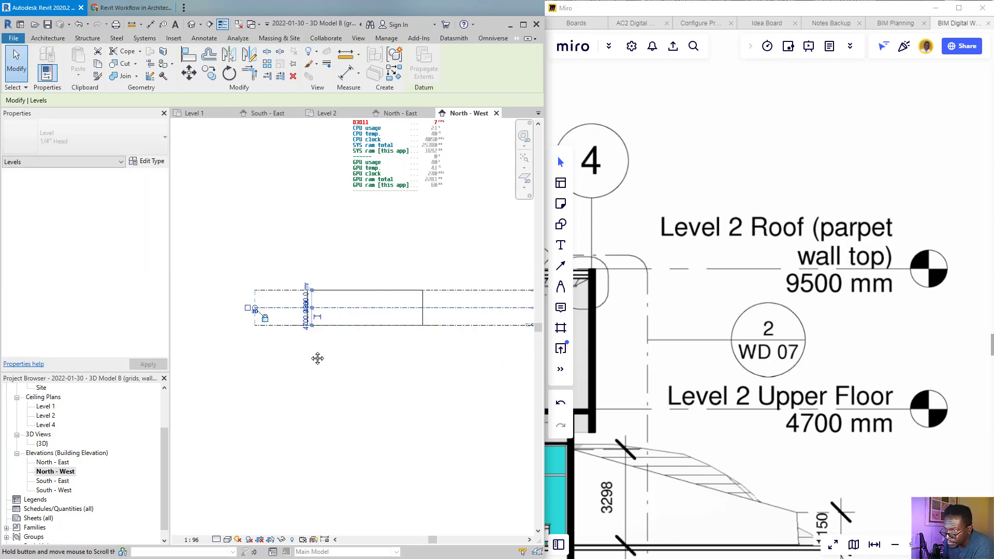
- Extend Level 1's head end in the North-West elevation to align with the heads of the two upper levels
middle_click_drag(350, 362, 308, 356)
scroll(360, 340, "down", 1)
scroll(383, 321, "up", 4)
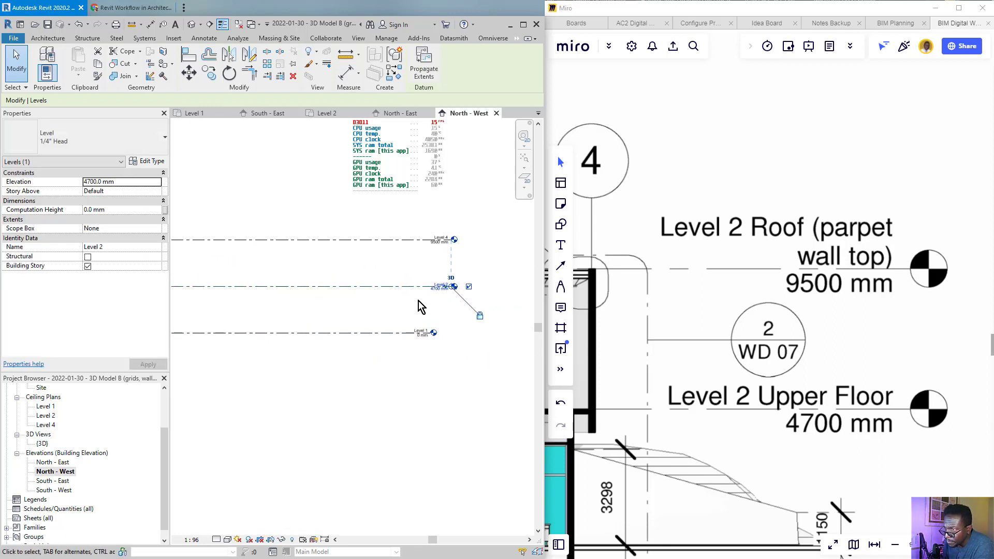
left_click(424, 334)
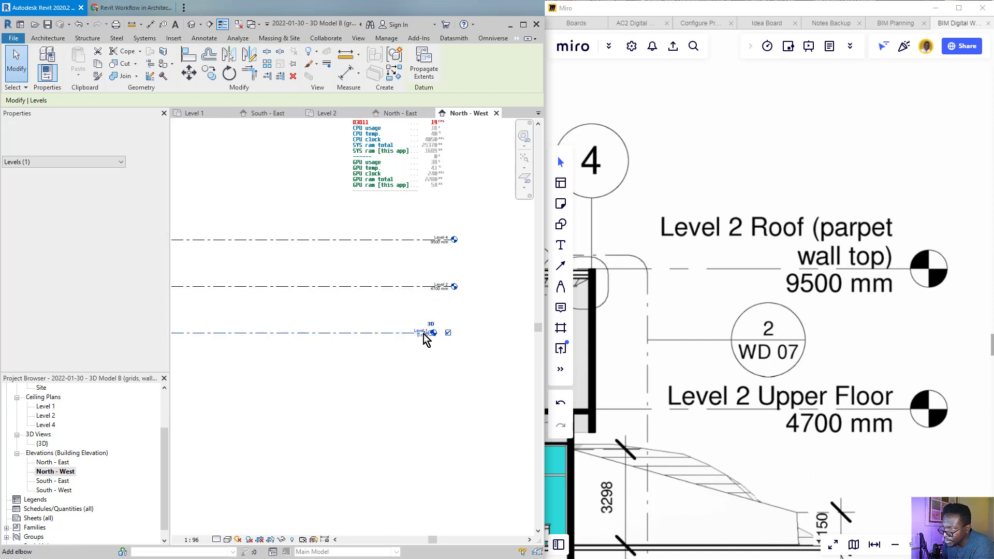
scroll(438, 336, "up", 3)
left_click_drag(436, 333, 478, 332)
scroll(442, 352, "down", 4)
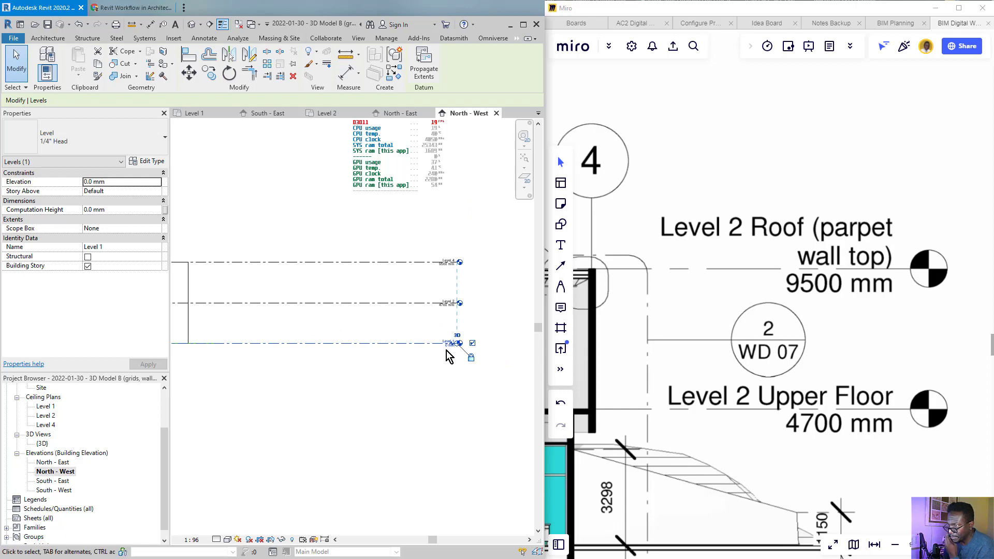
- Pull the aligned head ends of all three levels closer to the building in the North-West elevation
middle_click_drag(449, 347, 466, 344)
left_click_drag(474, 342, 315, 345)
scroll(372, 357, "down", 3)
middle_click_drag(296, 382, 373, 369)
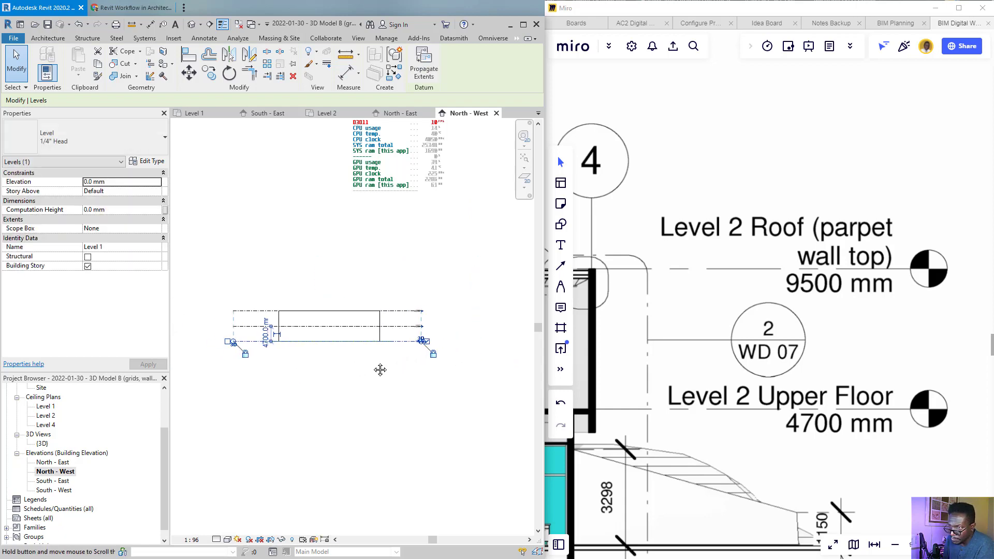
left_click(358, 384)
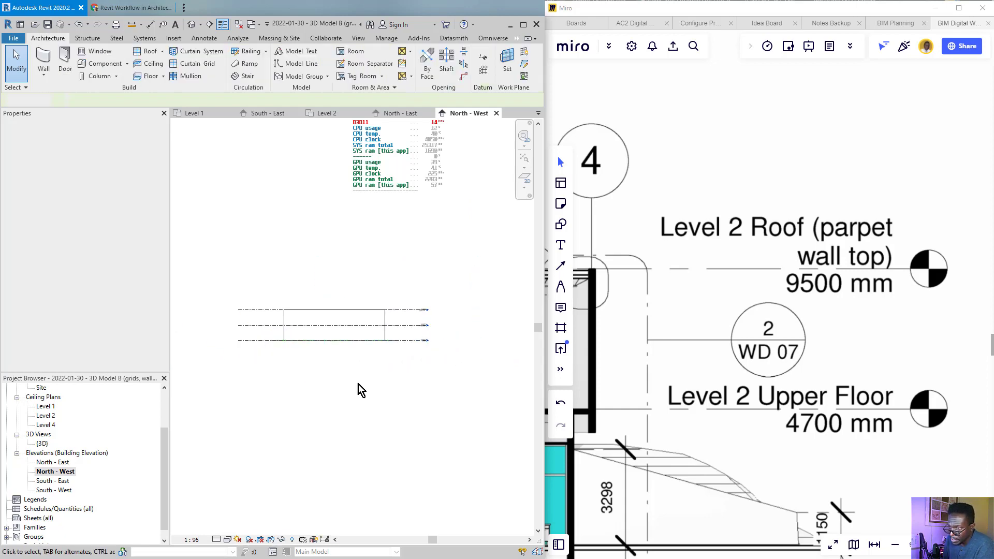
- Check the levels in the South-East elevation and, in the South-West elevation, extend the 9500 mm level's head past the building to align with the lower two
double_click(52, 482)
scroll(358, 312, "down", 2)
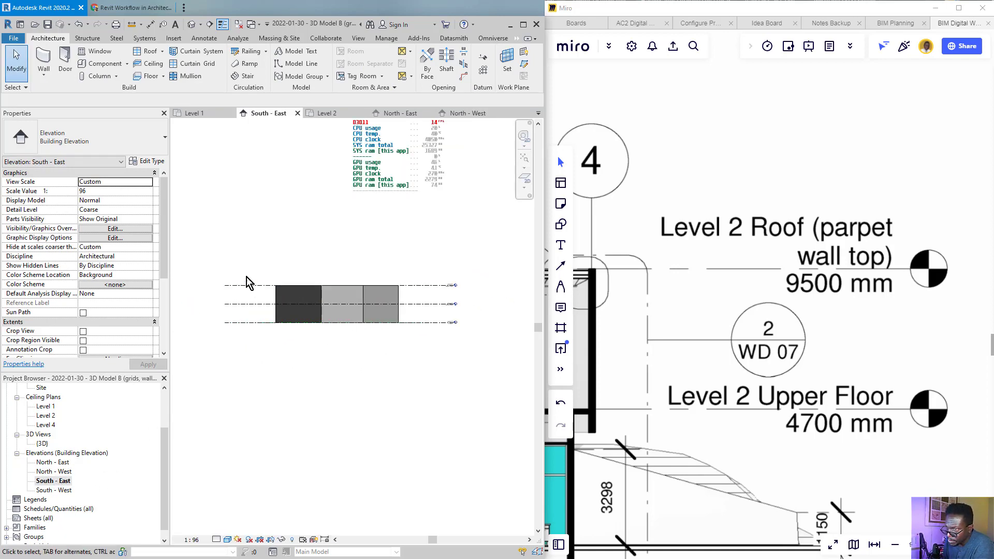
double_click(54, 490)
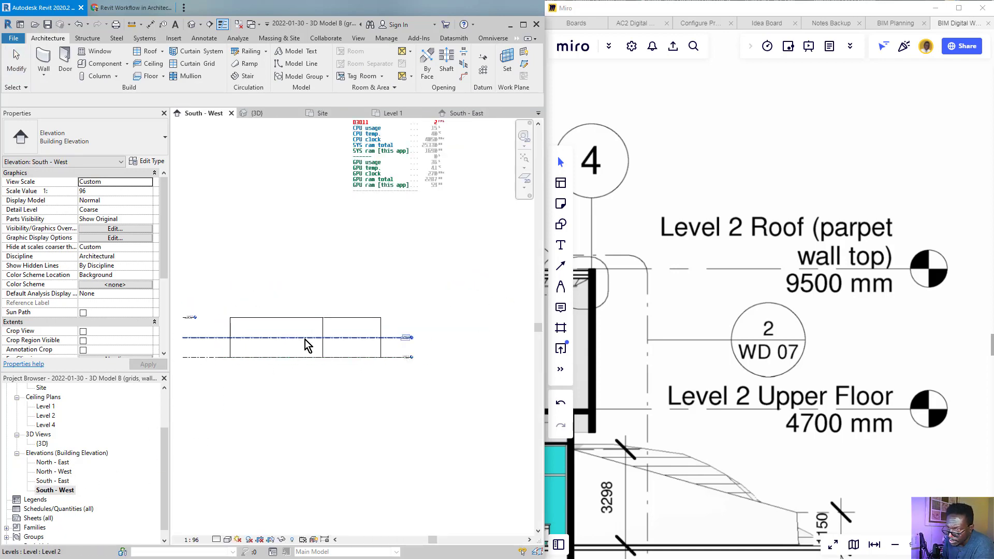
scroll(250, 312, "up", 4)
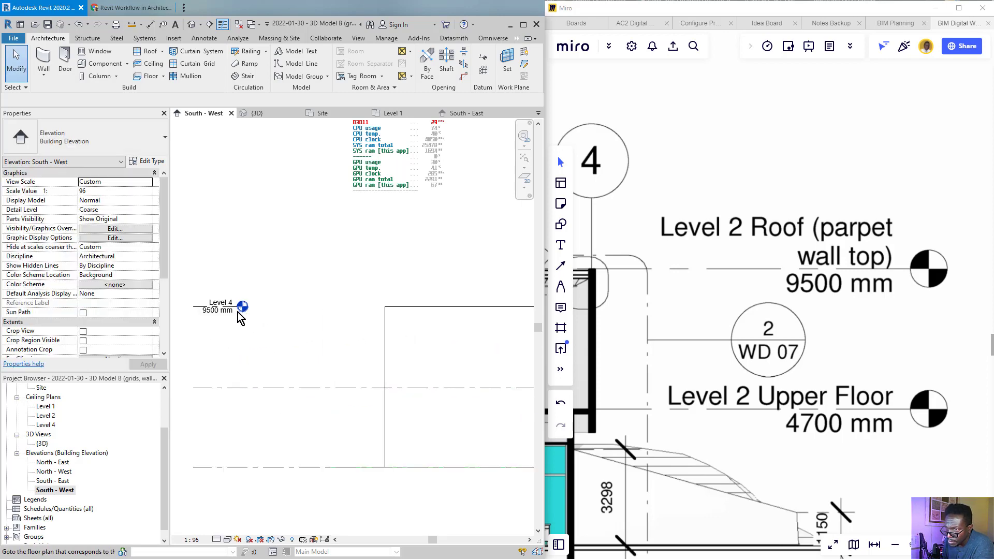
left_click(243, 309)
scroll(256, 307, "up", 2)
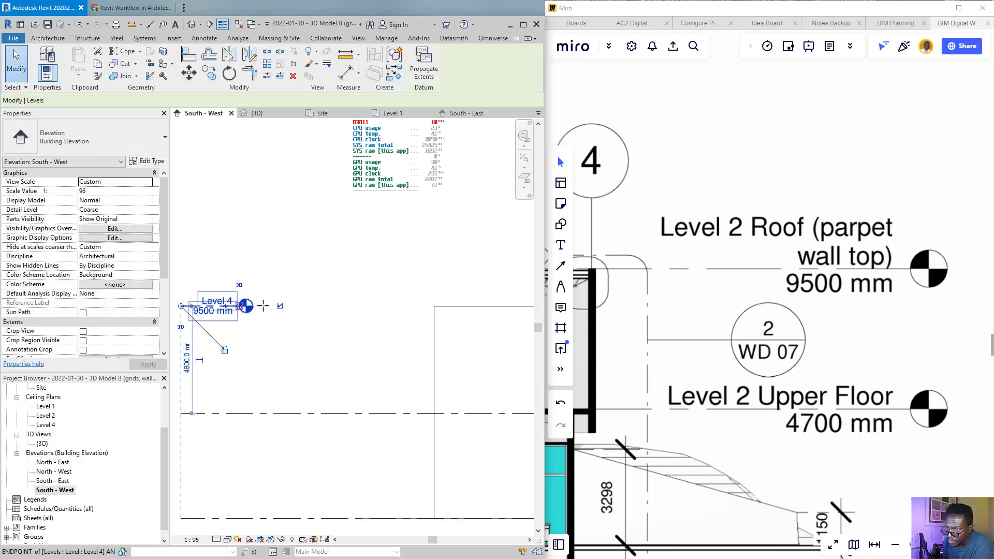
scroll(262, 306, "down", 4)
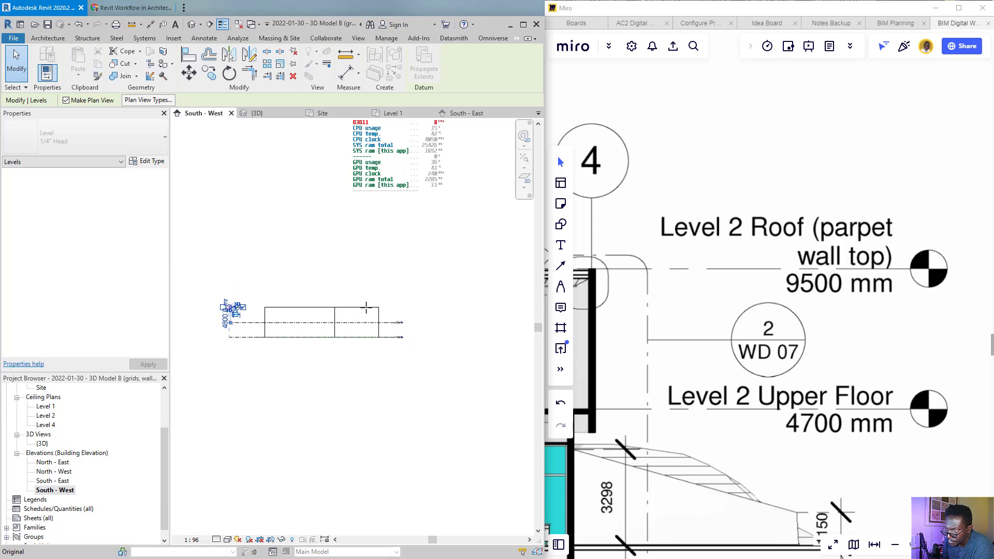
scroll(402, 316, "up", 3)
left_click_drag(412, 300, 413, 299)
scroll(474, 356, "down", 3)
left_click(454, 399)
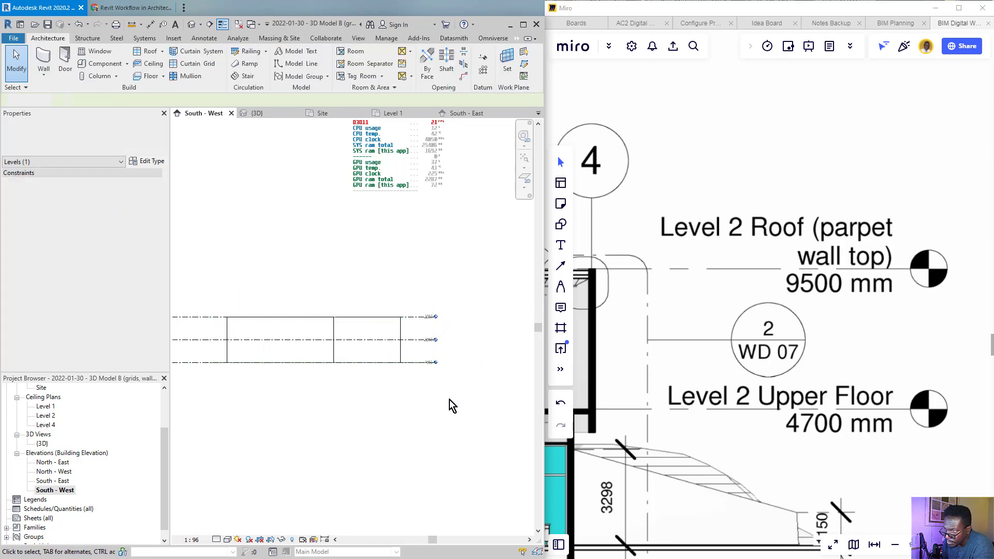
scroll(279, 339, "up", 4)
scroll(289, 380, "down", 4)
middle_click_drag(287, 375, 382, 328)
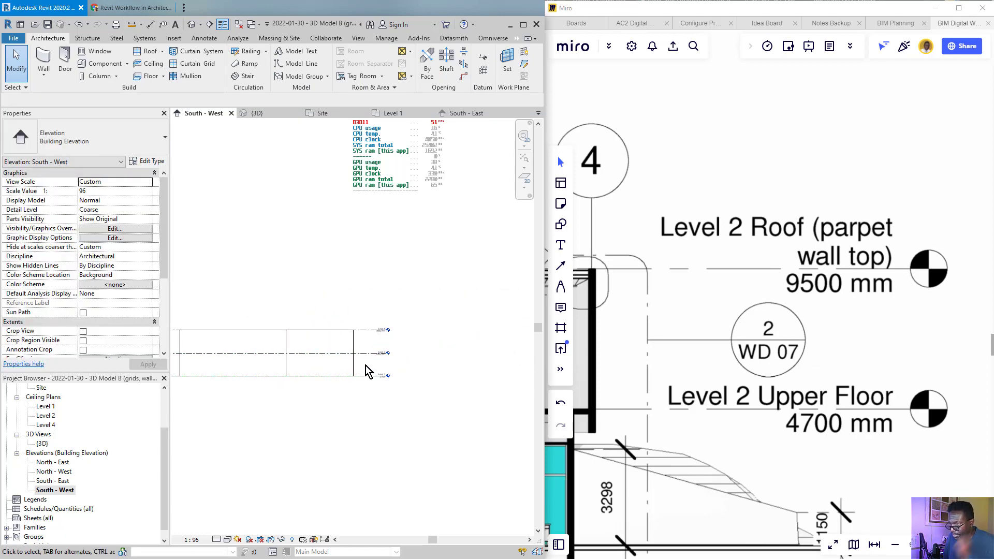
- Open the 3D view and examine the extents of the three levels around the building
double_click(42, 444)
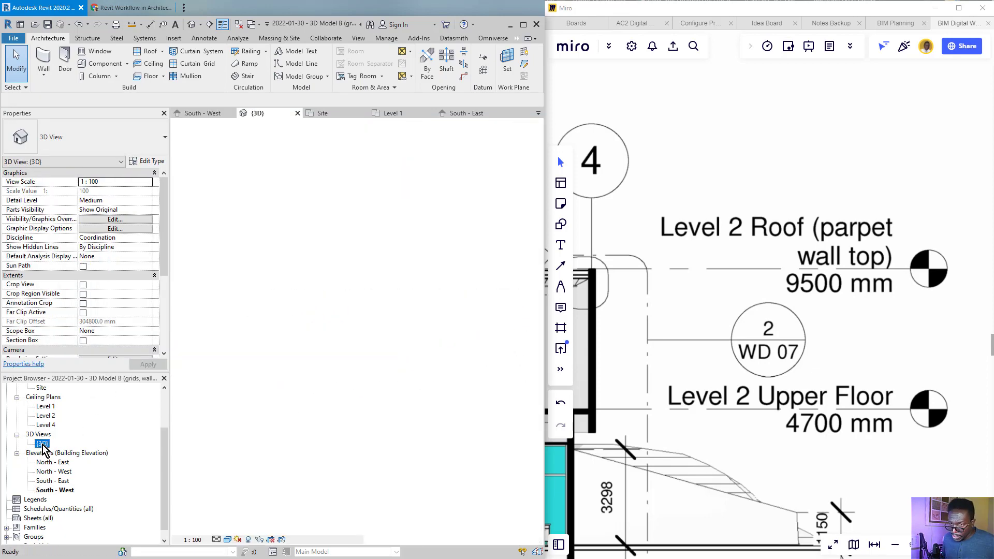
scroll(289, 317, "down", 3)
mouse_move(398, 348)
middle_mouse_down("shift")
mouse_move(393, 305)
mouse_move(324, 370)
mouse_move(297, 359)
mouse_move(293, 293)
mouse_move(236, 284)
mouse_move(270, 299)
middle_mouse_up("shift")
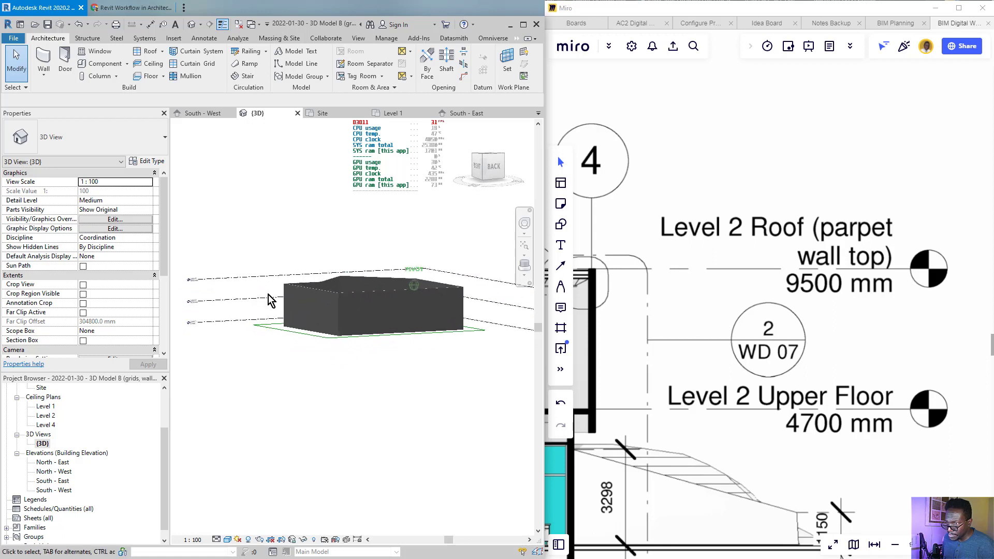
left_click(247, 287)
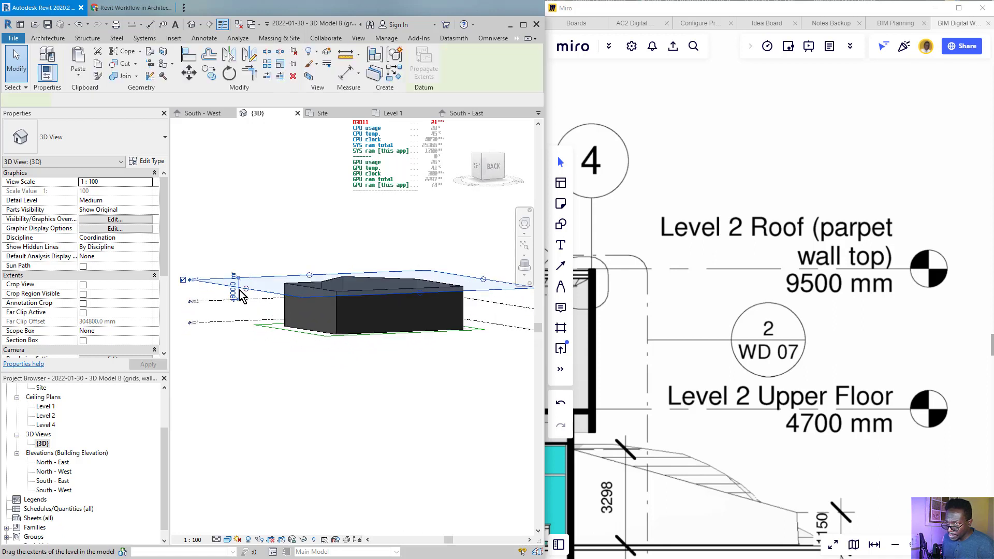
left_click(212, 301)
middle_click_drag(209, 324, 359, 318, "shift")
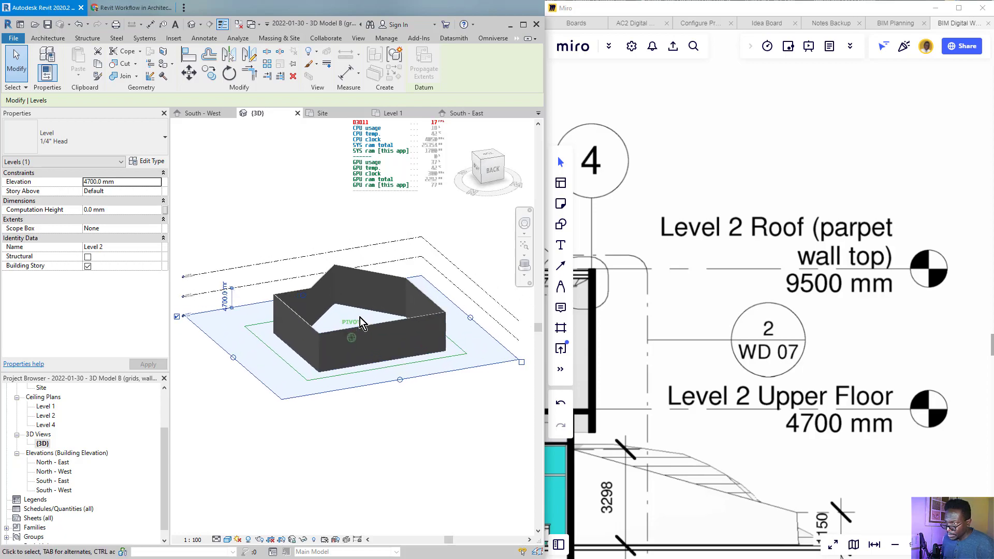
left_click(359, 318)
- Locate the workflow diagram on the Miro board and read the note for step 02 about grids and levels
scroll(772, 294, "down", 6)
scroll(773, 303, "down", 4)
middle_click_drag(705, 285, 889, 313)
scroll(713, 262, "up", 8)
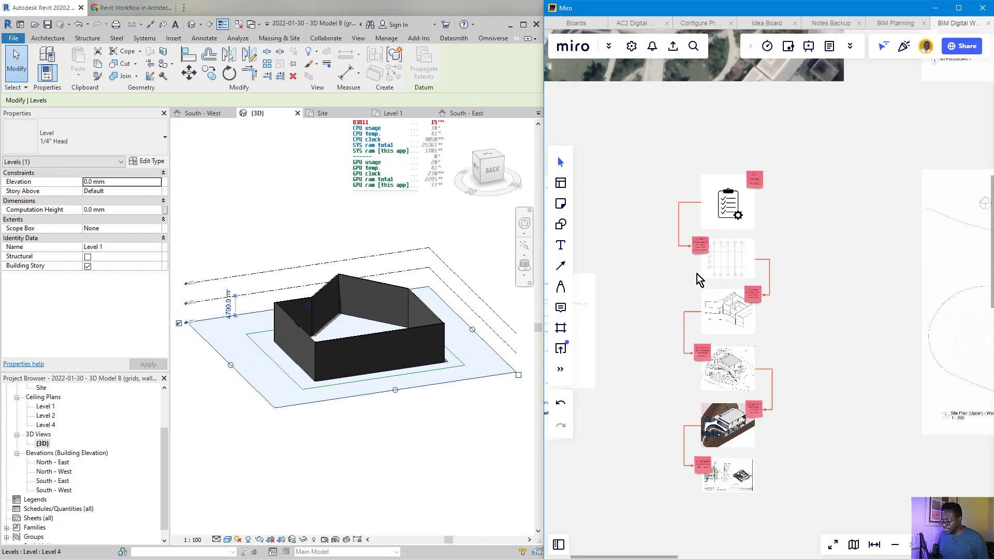
scroll(694, 275, "up", 10)
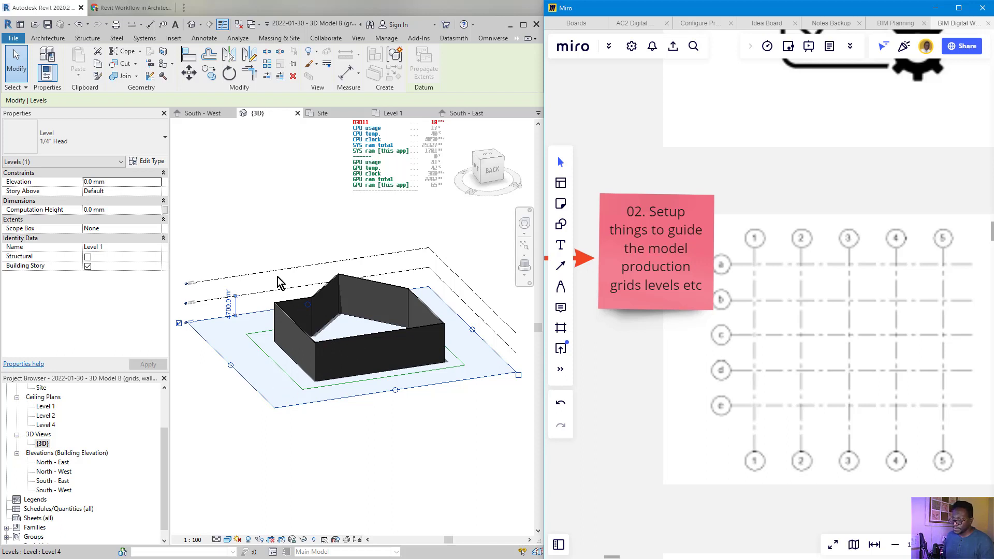
- Try to delete the building's walls in the Revit 3D view by selecting everything around them
mouse_move(363, 340)
middle_mouse_down("shift")
mouse_move(332, 344)
mouse_move(387, 373)
mouse_move(315, 405)
mouse_move(300, 373)
middle_mouse_up("shift")
left_click(299, 373)
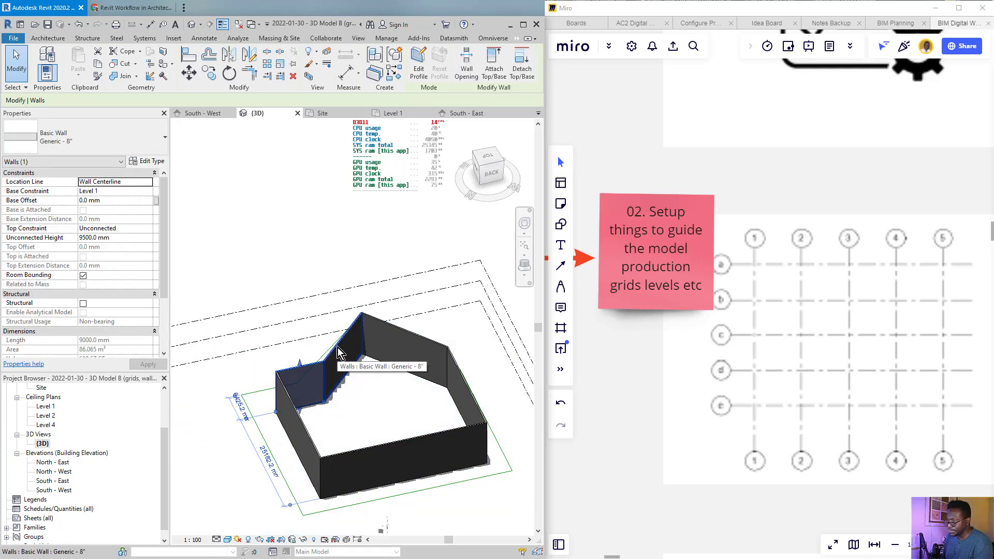
left_click_drag(272, 279, 503, 516)
key("Delete")
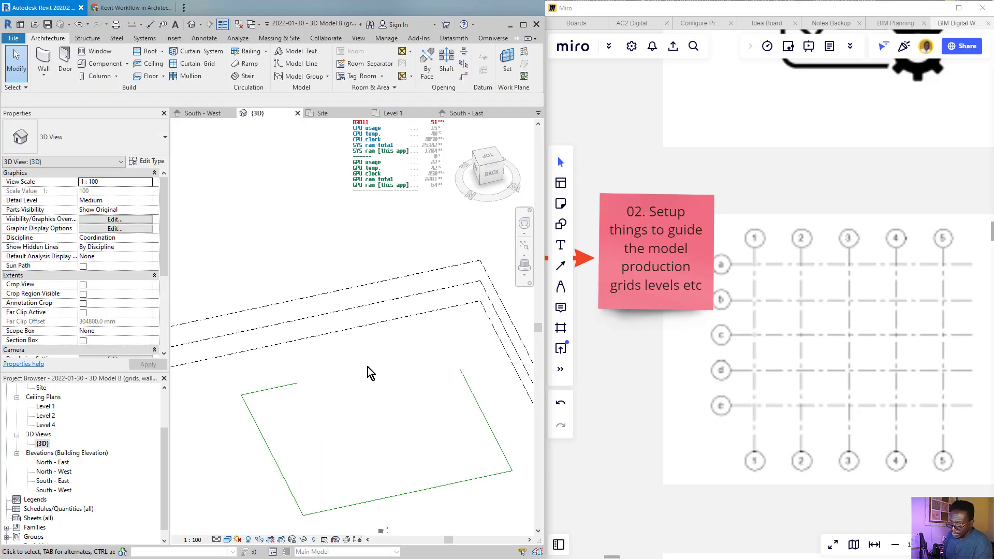
key("ctrl+z")
- Select the building in the 3D view, filter Lines out of the selection, and delete all the walls
left_click_drag(252, 263, 505, 523)
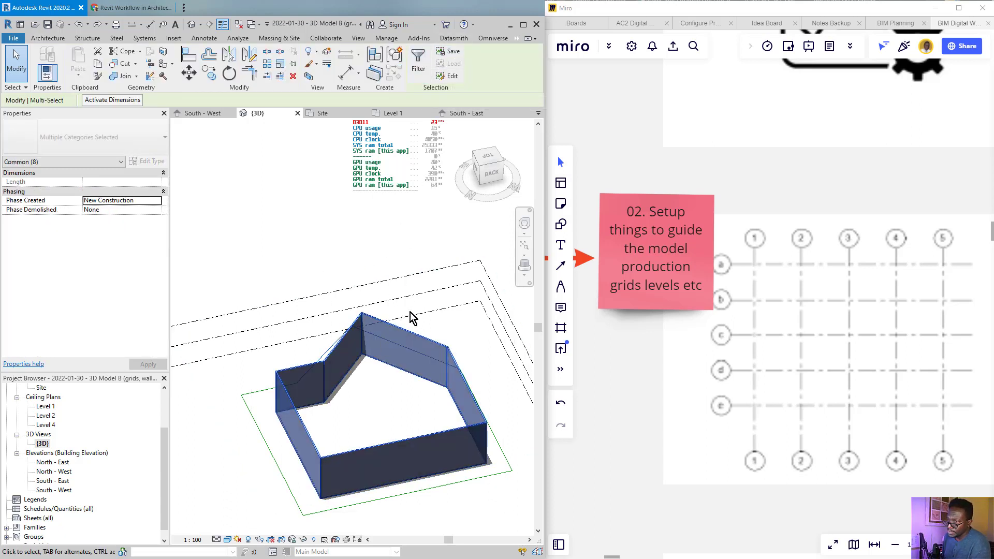
left_click(418, 61)
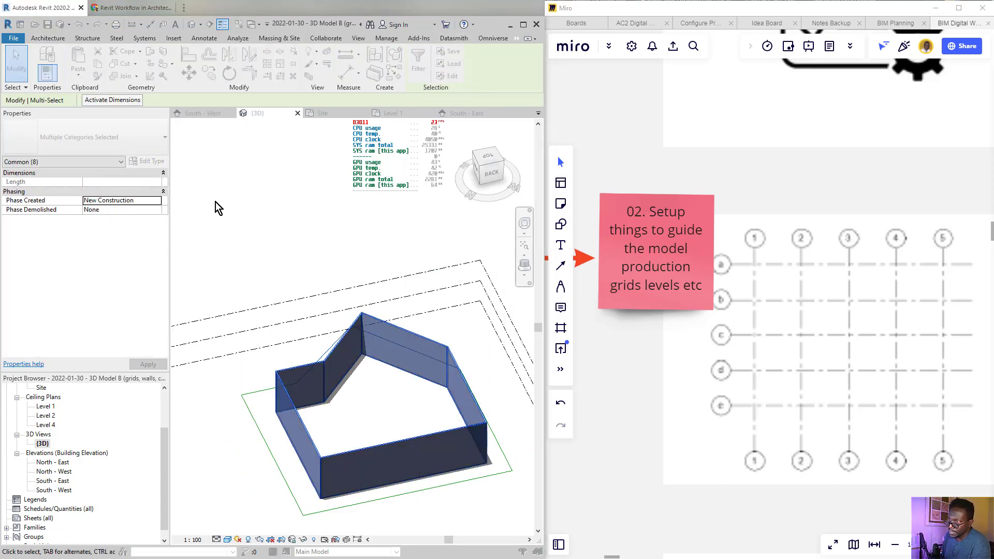
left_click_drag(617, 139, 412, 170)
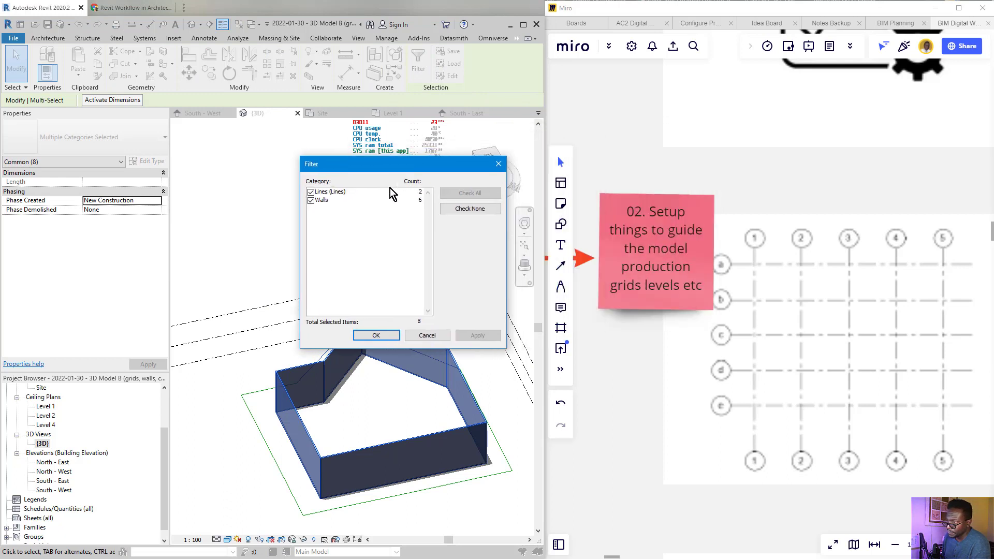
left_click(311, 193)
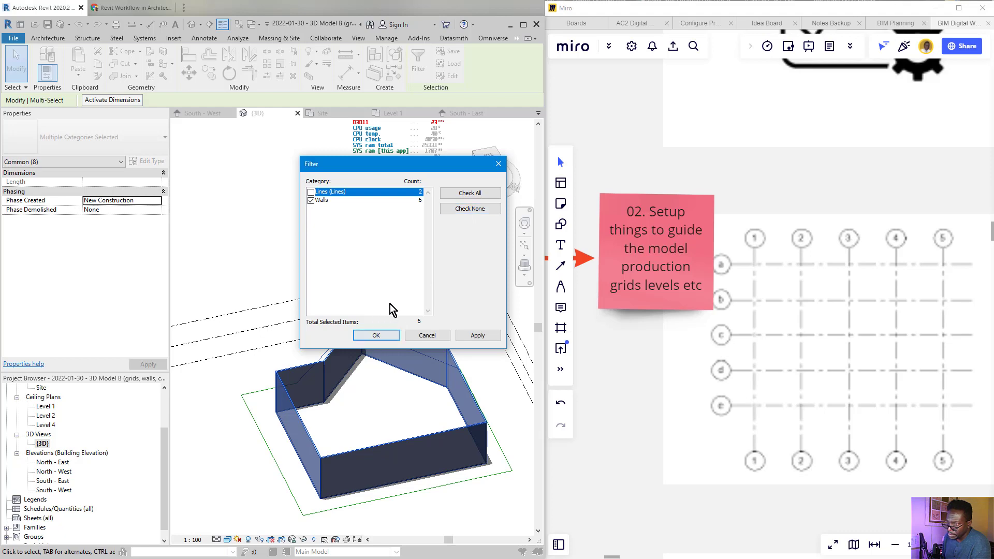
left_click(376, 335)
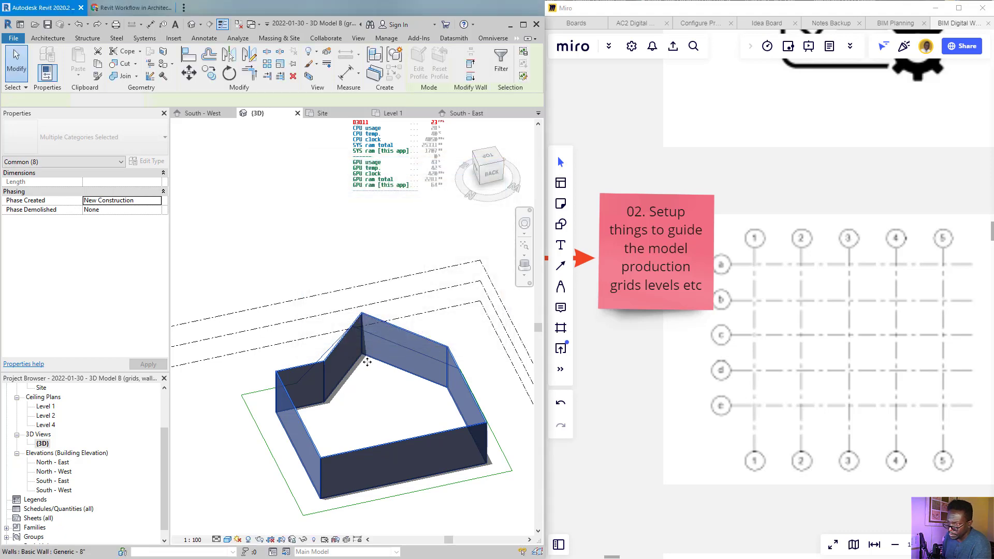
key("Delete")
scroll(313, 341, "down", 2)
mouse_move(310, 352)
middle_mouse_down("shift")
mouse_move(313, 342)
mouse_move(305, 362)
middle_mouse_up("shift")
scroll(313, 342, "up", 1)
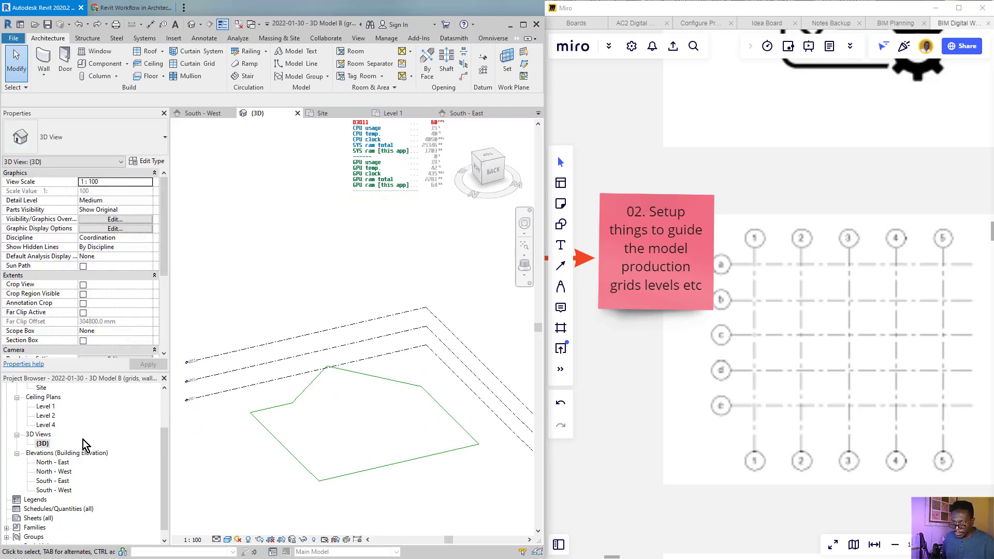
- Open the Level 1 floor plan
left_click(45, 407)
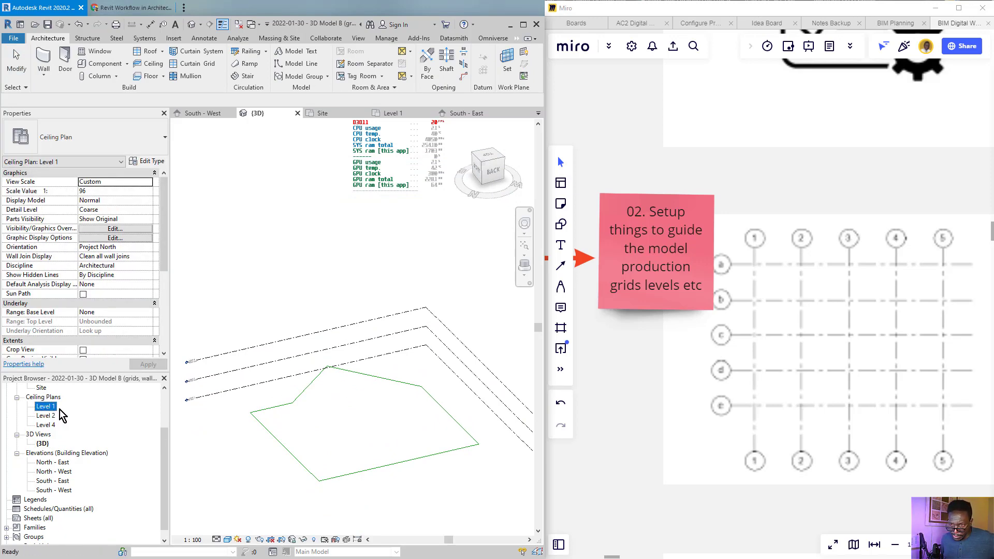
scroll(58, 422, "up", 2)
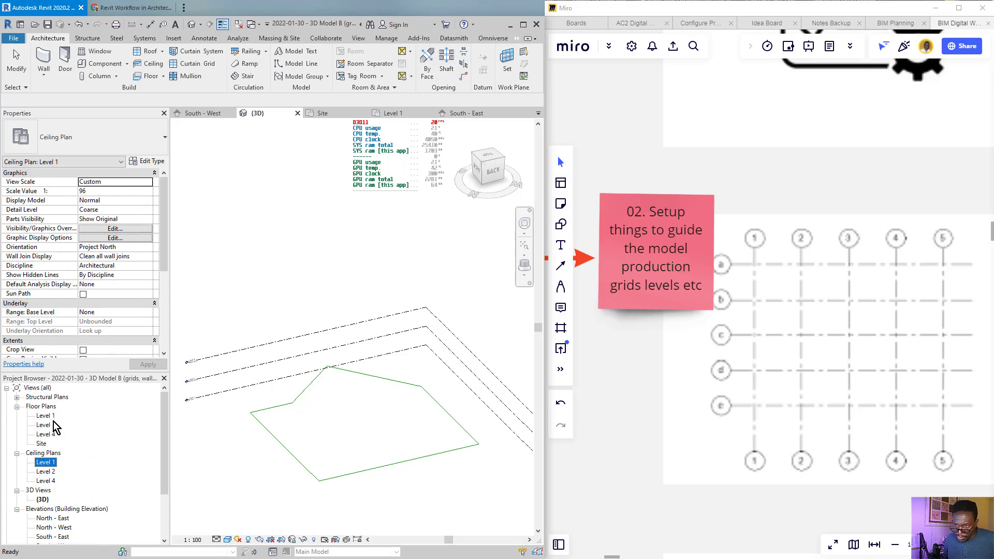
double_click(46, 416)
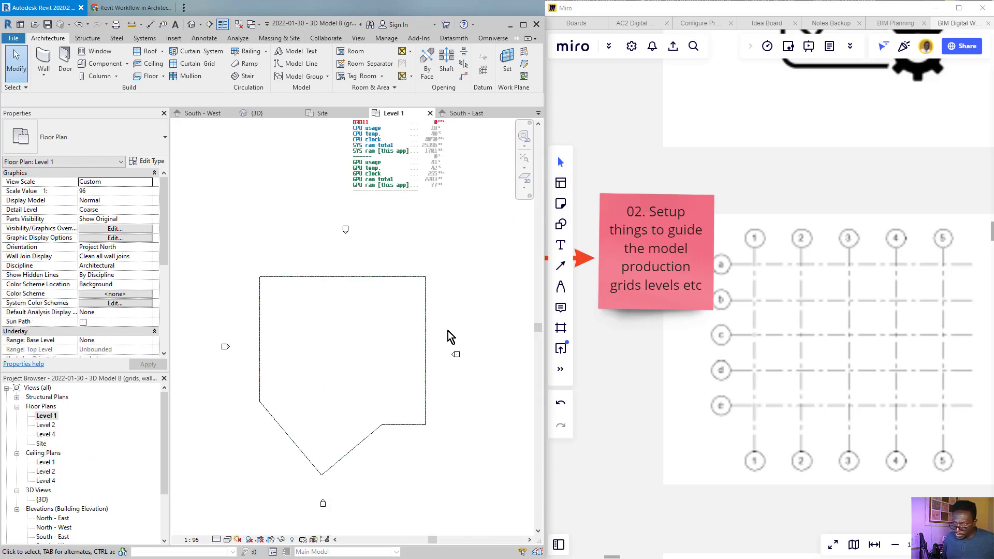
- Find the Level 1 - Working Dwgs plan on the Miro board and examine its numbered and lettered grids and their spacing dimensions
scroll(815, 291, "down", 6)
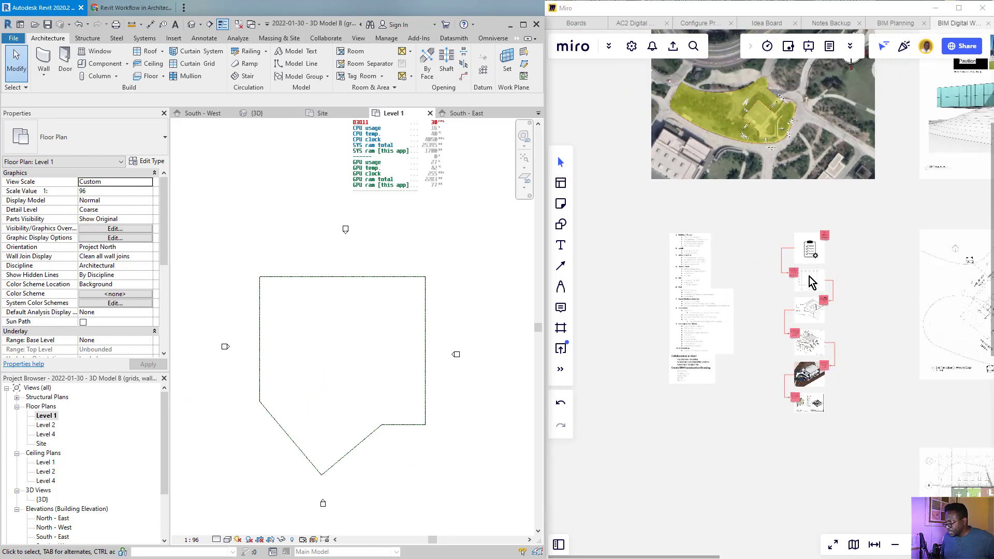
left_click_drag(808, 278, 624, 298)
middle_click_drag(880, 290, 639, 318)
scroll(750, 278, "down", 3)
middle_click_drag(953, 288, 740, 306)
middle_click_drag(618, 326, 694, 307)
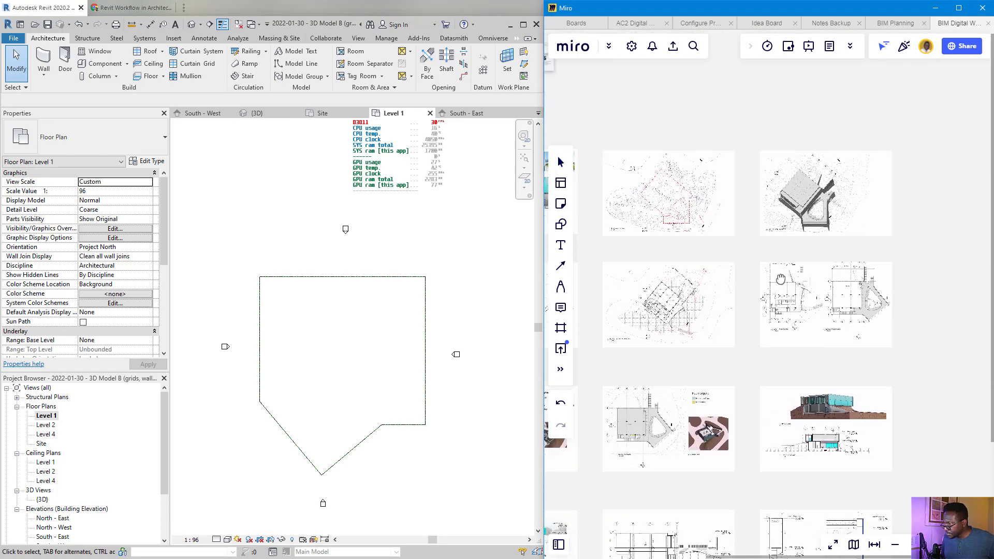
scroll(666, 325, "up", 1)
scroll(713, 276, "up", 5)
scroll(716, 278, "up", 3)
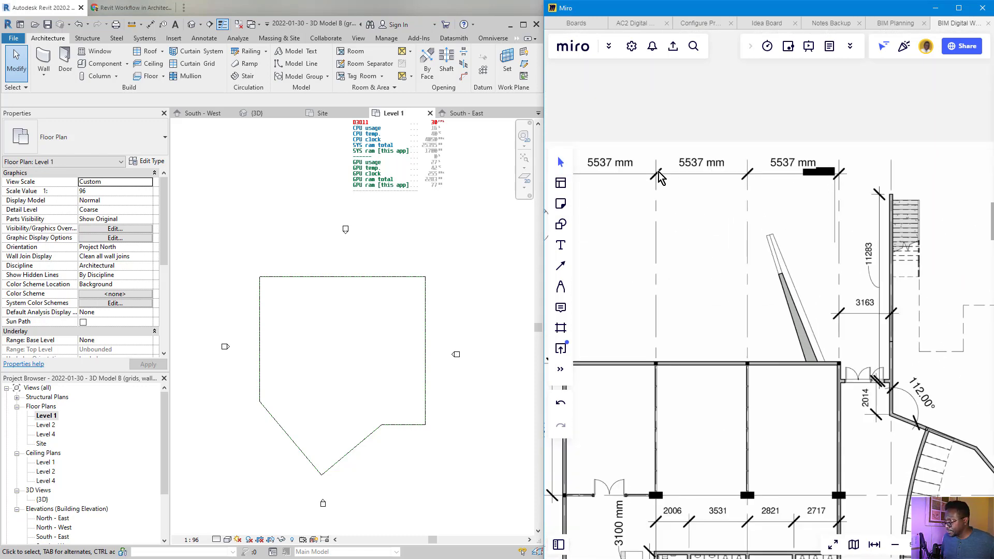
scroll(700, 328, "up", 6)
scroll(744, 319, "down", 5)
scroll(763, 301, "up", 2)
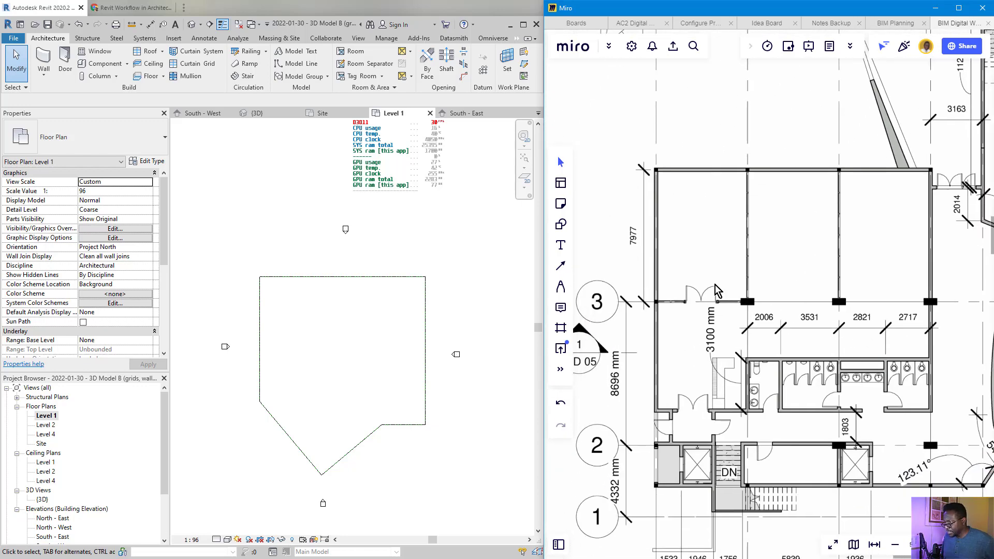
scroll(674, 362, "down", 3)
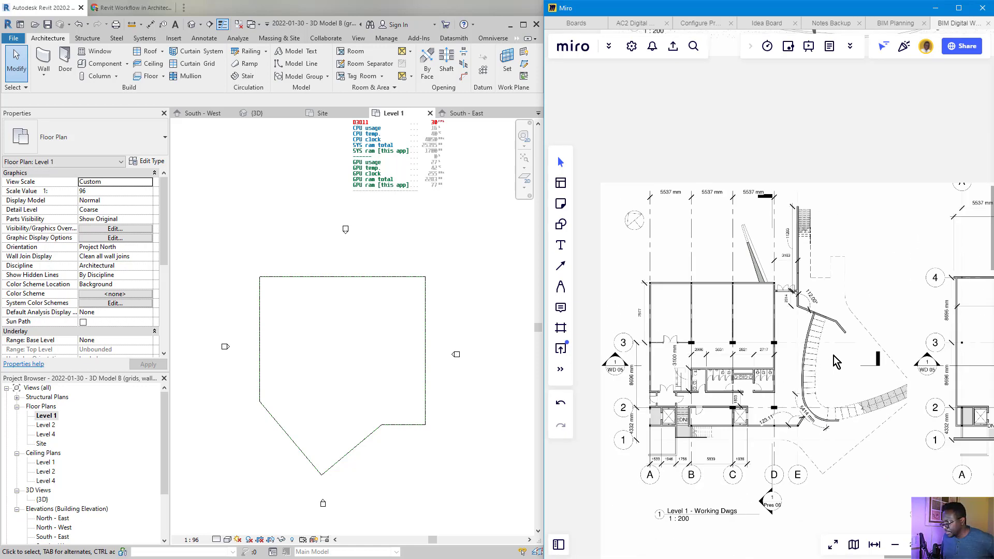
scroll(755, 271, "up", 2)
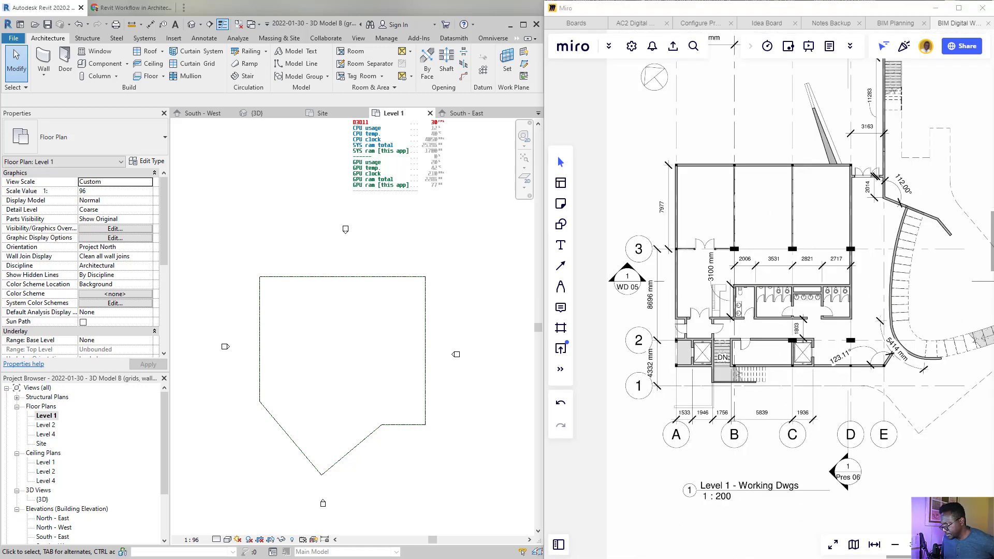
- Bring up the Site Plan (Upper) - Working Dwgs sheet on the Miro board
scroll(757, 291, "down", 7)
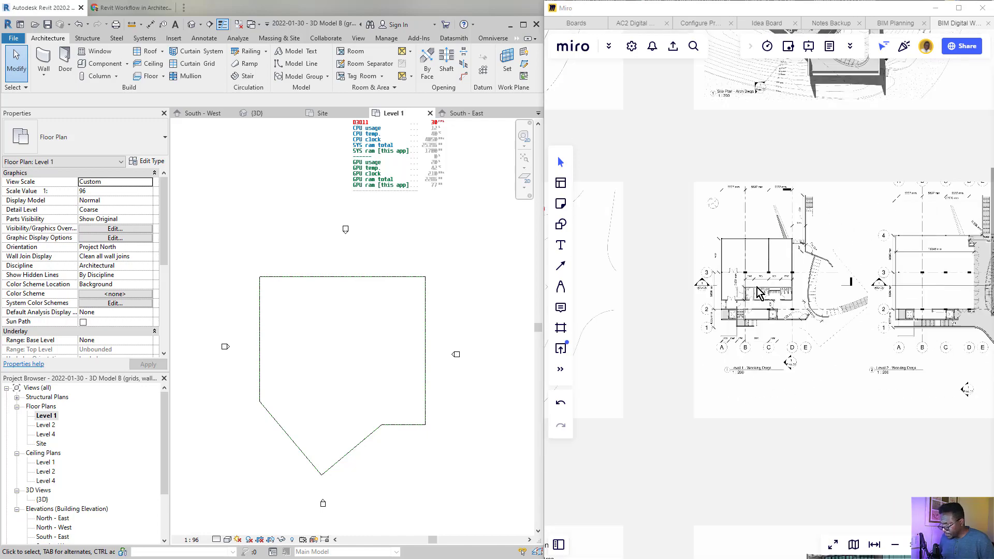
middle_click_drag(673, 299, 864, 300)
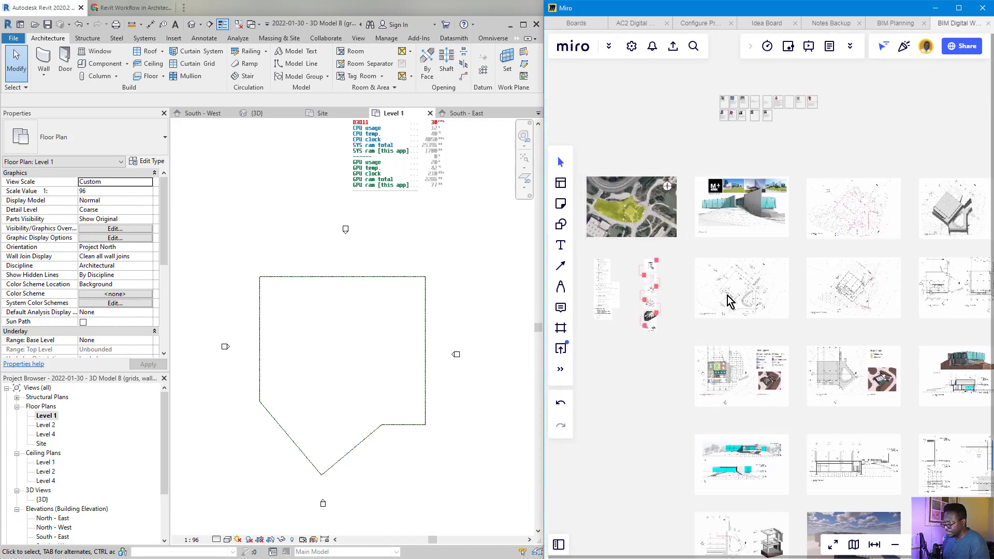
scroll(752, 280, "up", 5)
middle_click_drag(679, 345, 722, 323)
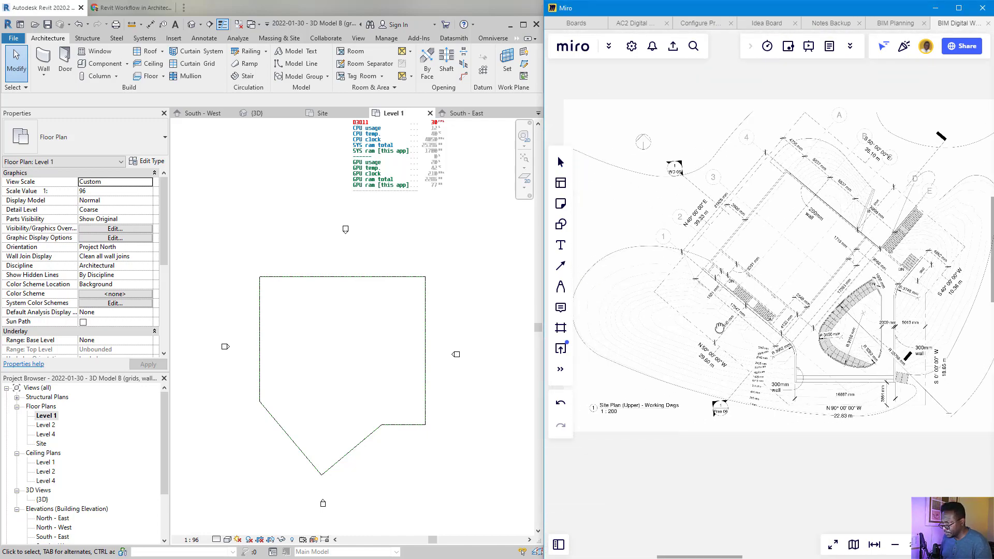
- Examine the dimension between the property line and grid A on the Site Plan (Upper) - Working Dwgs sheet
scroll(772, 209, "up", 4)
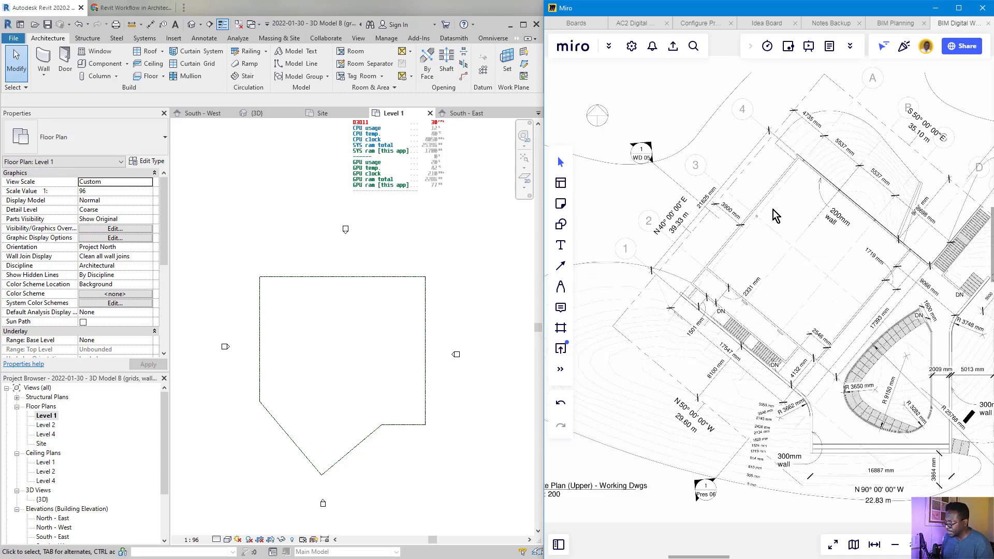
scroll(752, 159, "up", 3)
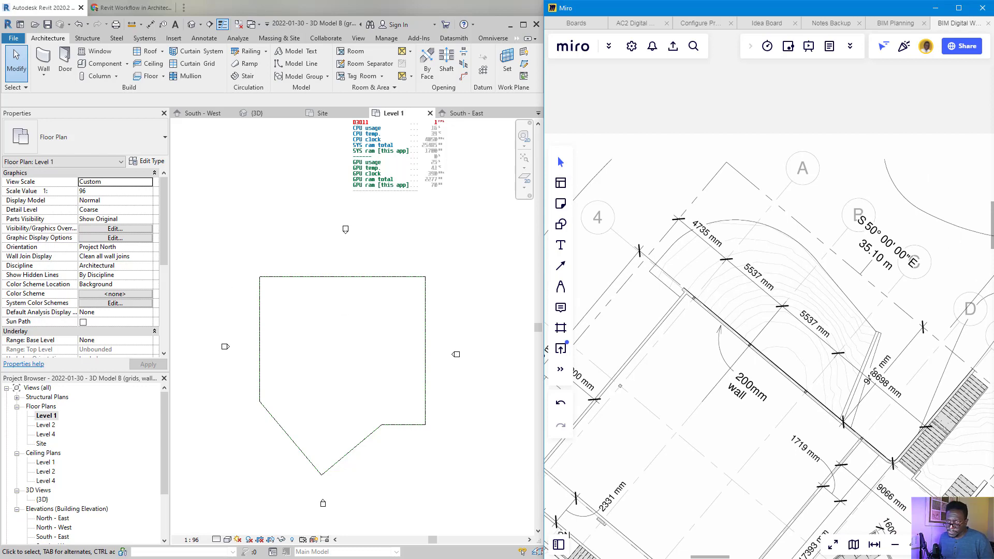
key("ctrl+shift+1")
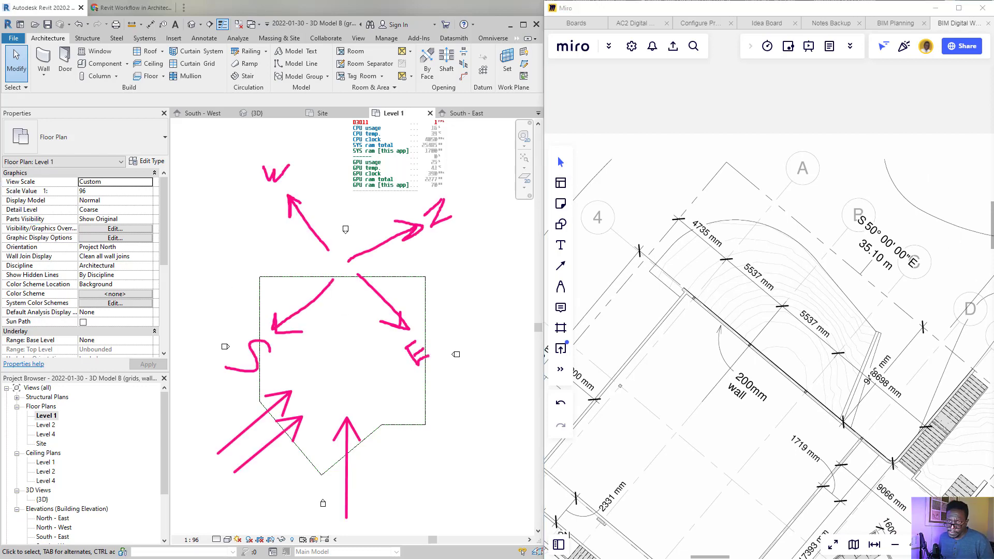
key("ctrl+shift+1")
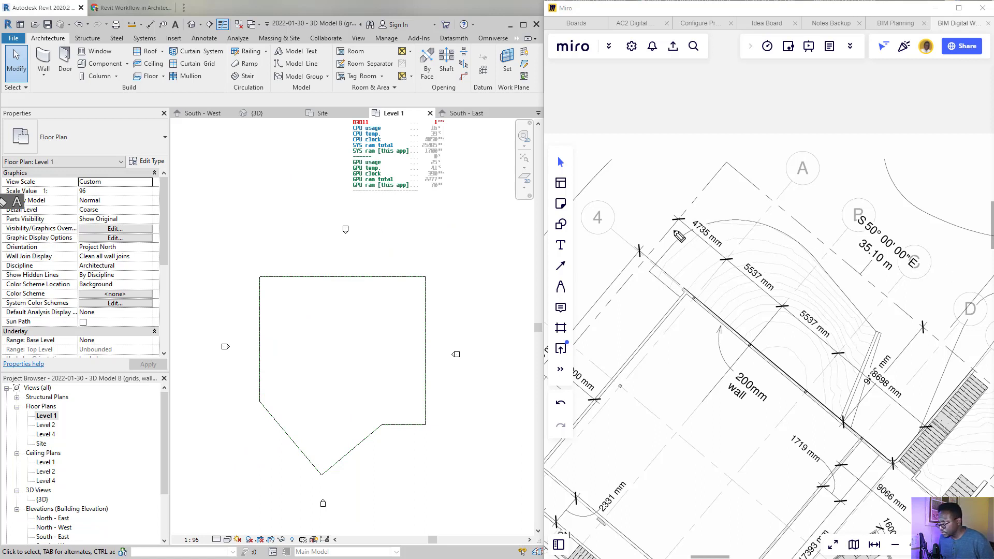
mouse_move(681, 212)
left_mouse_down()
mouse_move(673, 262)
mouse_move(735, 272)
mouse_move(719, 230)
mouse_move(676, 206)
left_mouse_up()
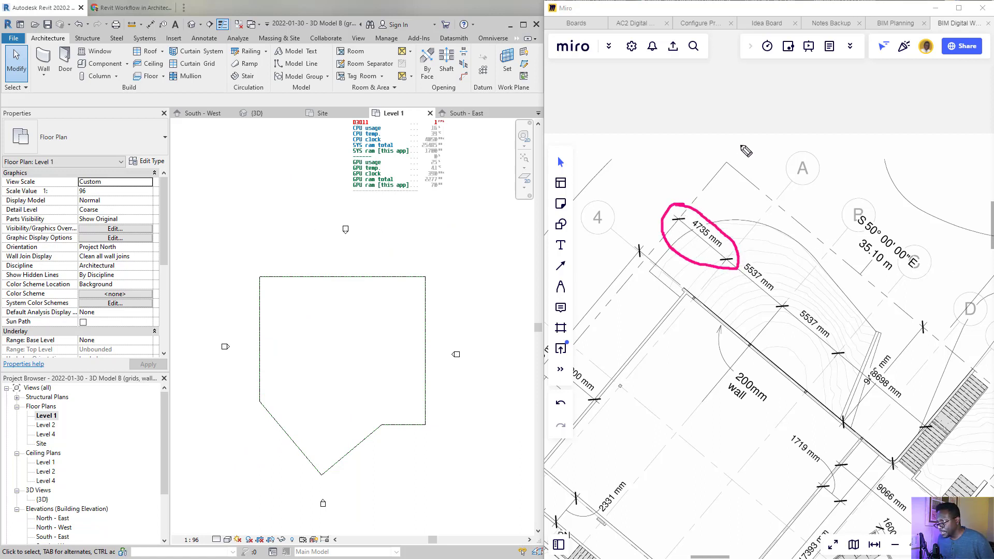
mouse_move(687, 156)
left_mouse_down()
mouse_move(705, 187)
mouse_move(713, 167)
left_mouse_up()
mouse_move(803, 256)
left_mouse_down()
mouse_move(765, 212)
mouse_move(766, 227)
mouse_move(787, 213)
left_mouse_up()
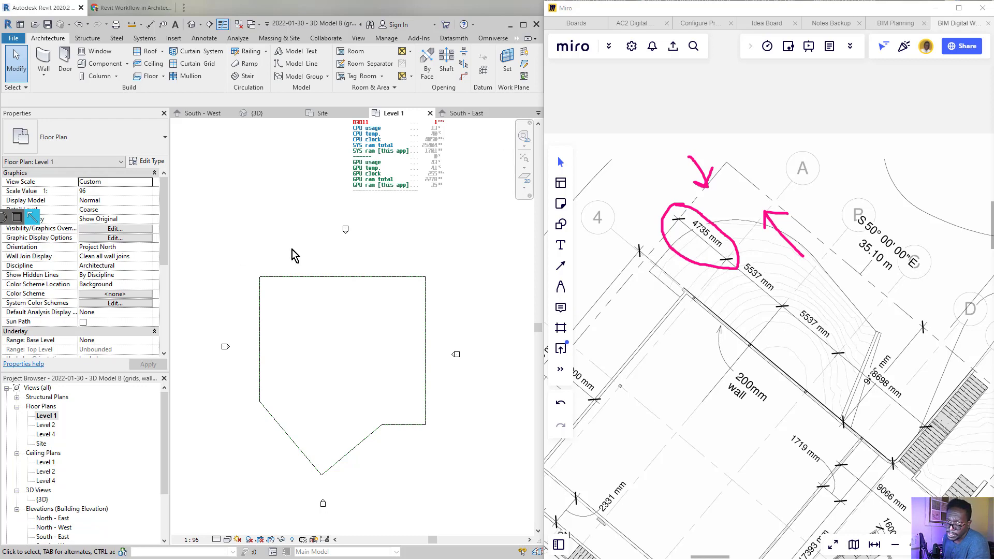
left_click_drag(382, 299, 483, 76)
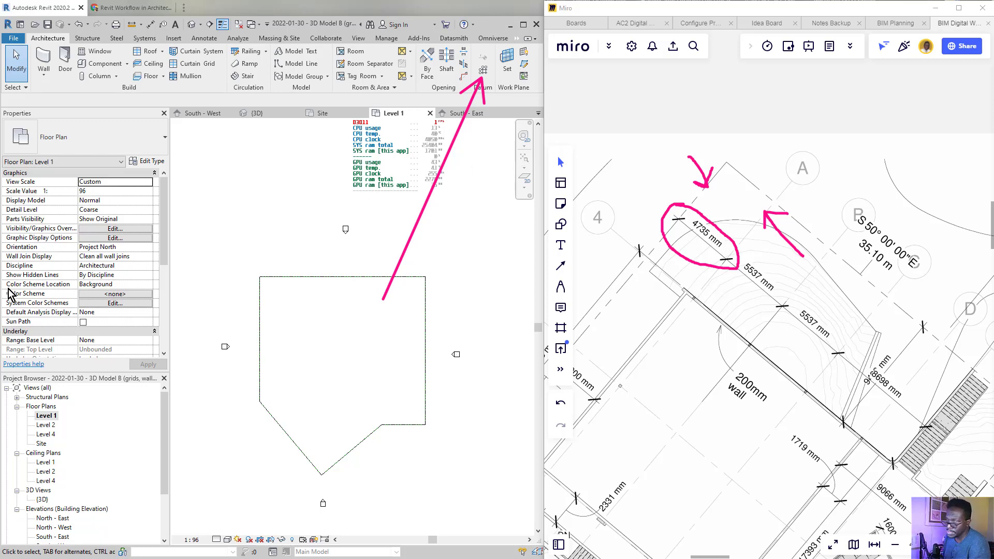
key("Escape")
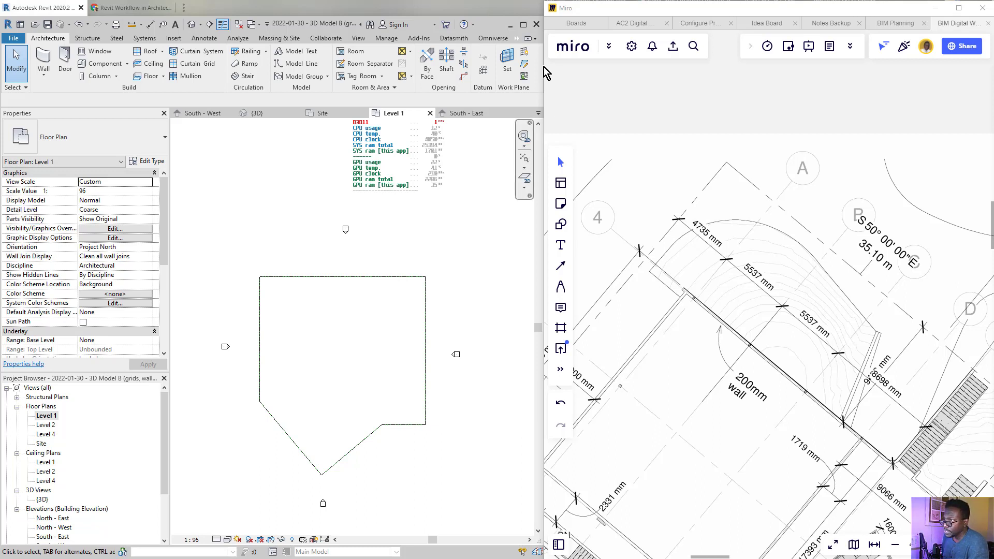
- Widen the Revit window over the Miro board so the Datum tools show in full
left_click_drag(541, 67, 670, 83)
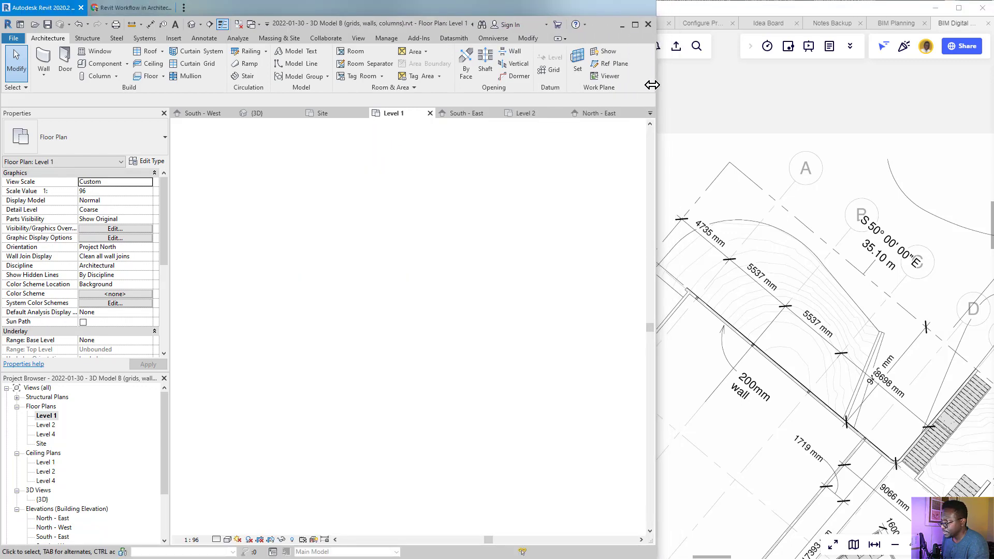
left_click(697, 12)
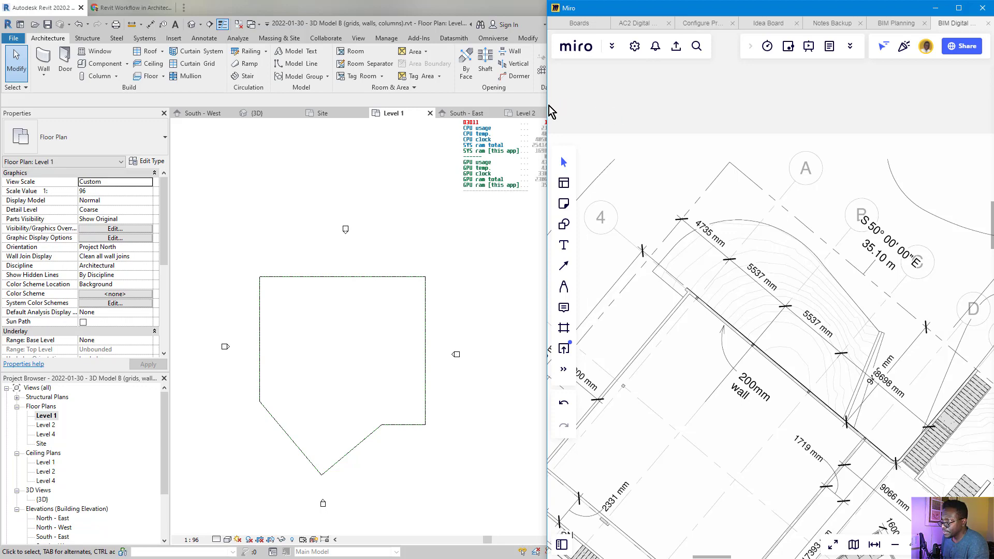
left_click_drag(544, 105, 612, 106)
left_click(531, 25)
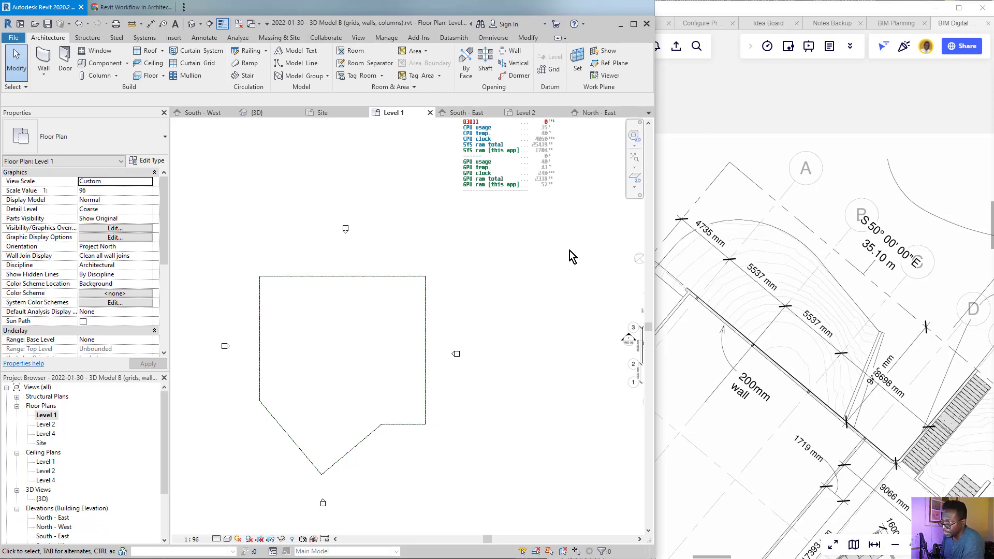
- Draw a vertical grid line through the western part of the property outline, running from above it to below it
left_click(552, 69)
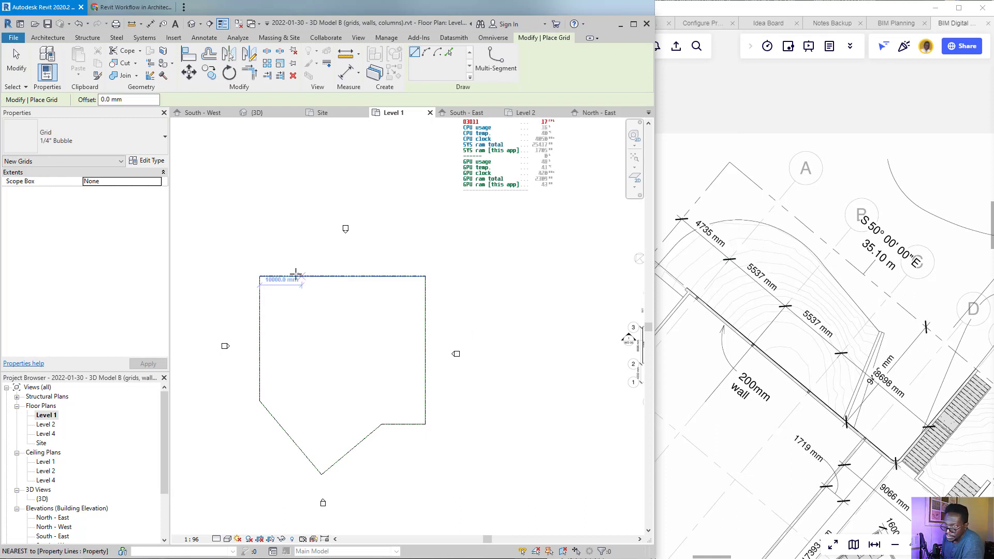
left_click(288, 236)
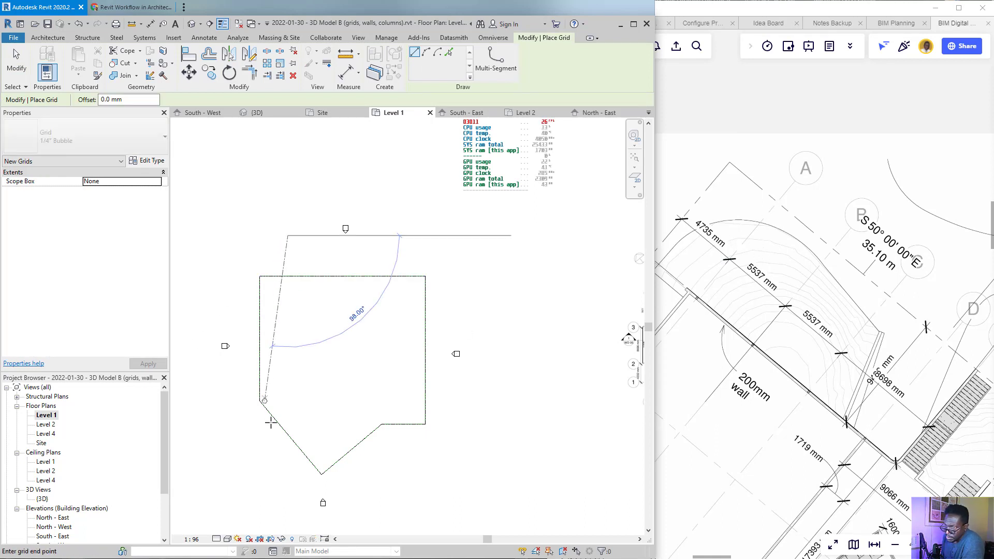
left_click(285, 489)
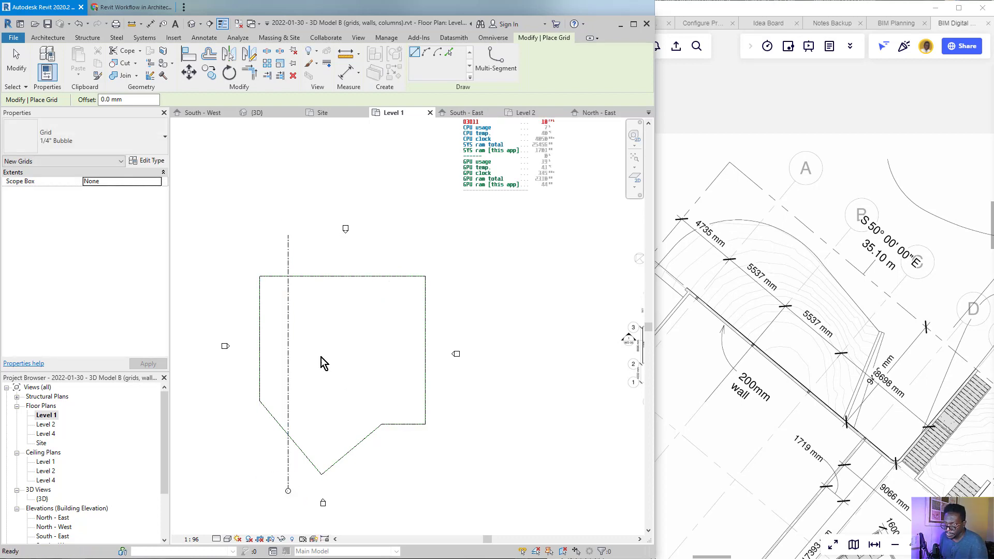
key("Escape")
key("Escape")
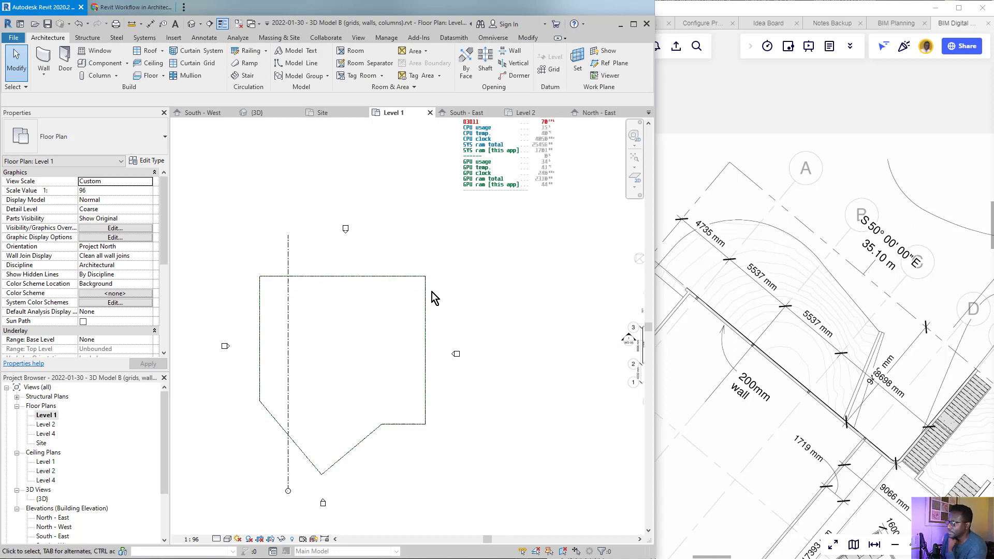
- Examine the Site Plan (Upper) sheet on the Miro board for the orientation of the grids relative to the property lines
scroll(798, 309, "down", 3)
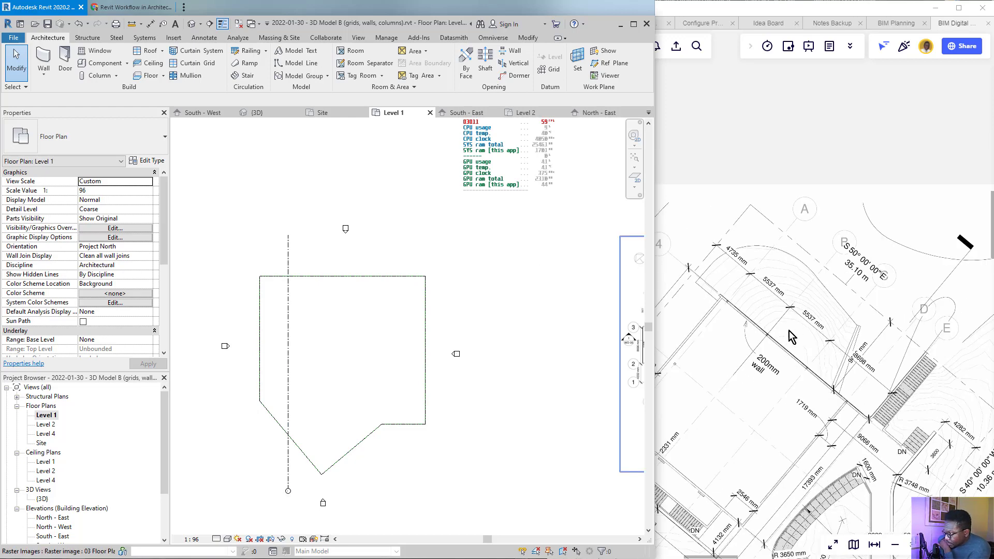
middle_click_drag(787, 341, 837, 267)
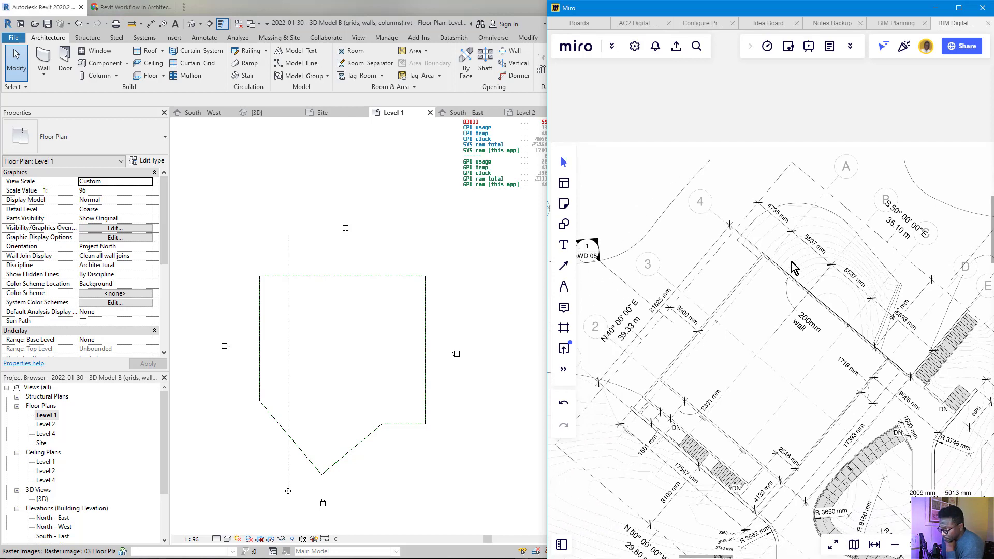
scroll(751, 287, "down", 2)
middle_click_drag(765, 282, 755, 292)
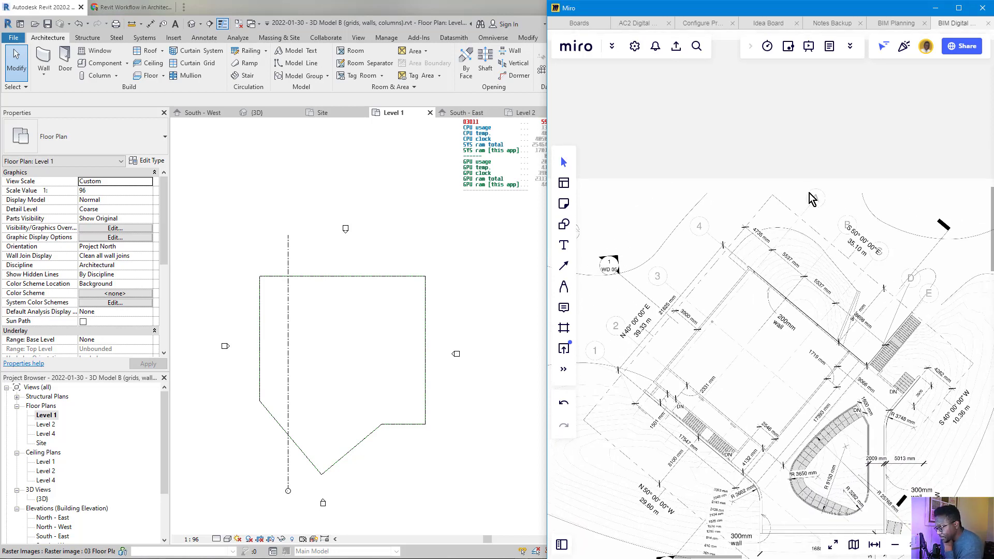
scroll(796, 295, "down", 2)
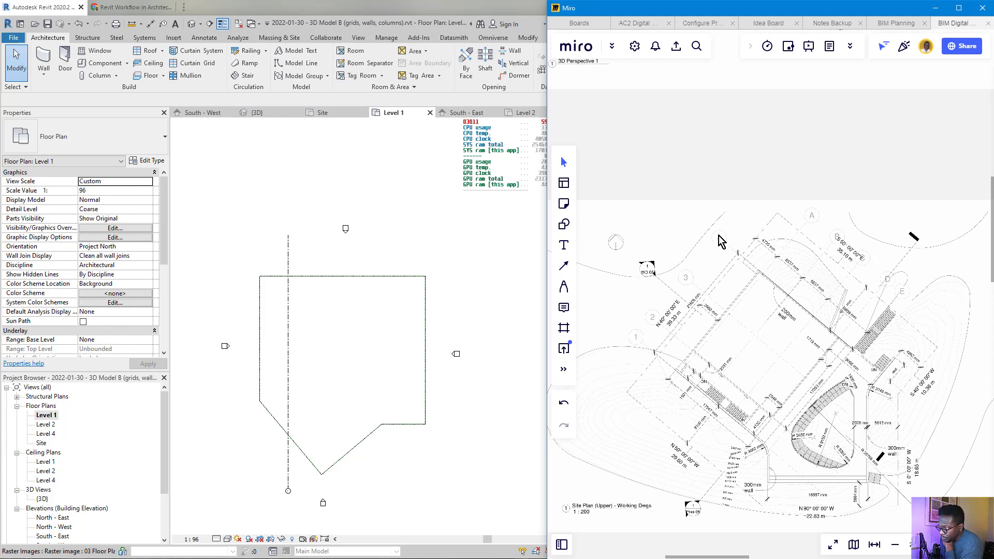
scroll(753, 294, "up", 5)
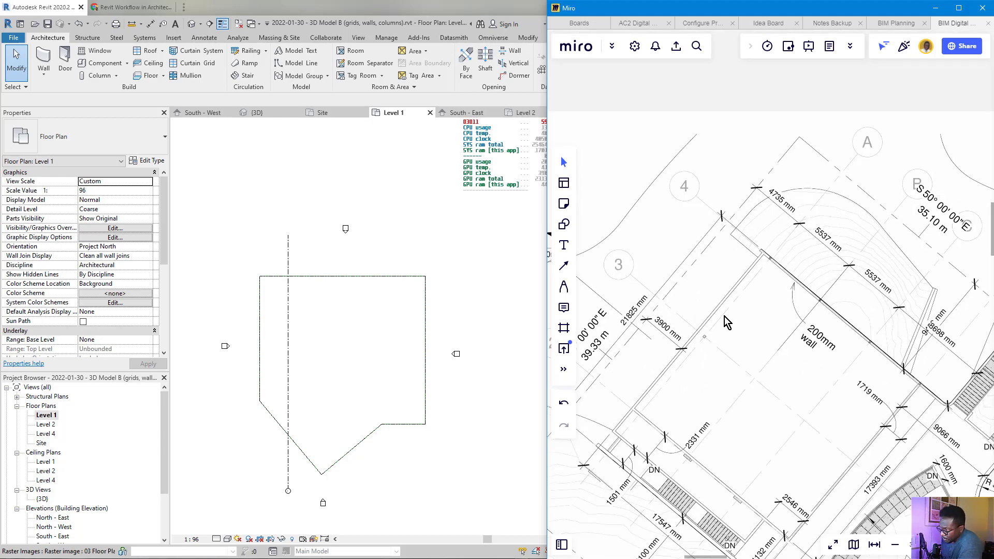
scroll(705, 342, "down", 1)
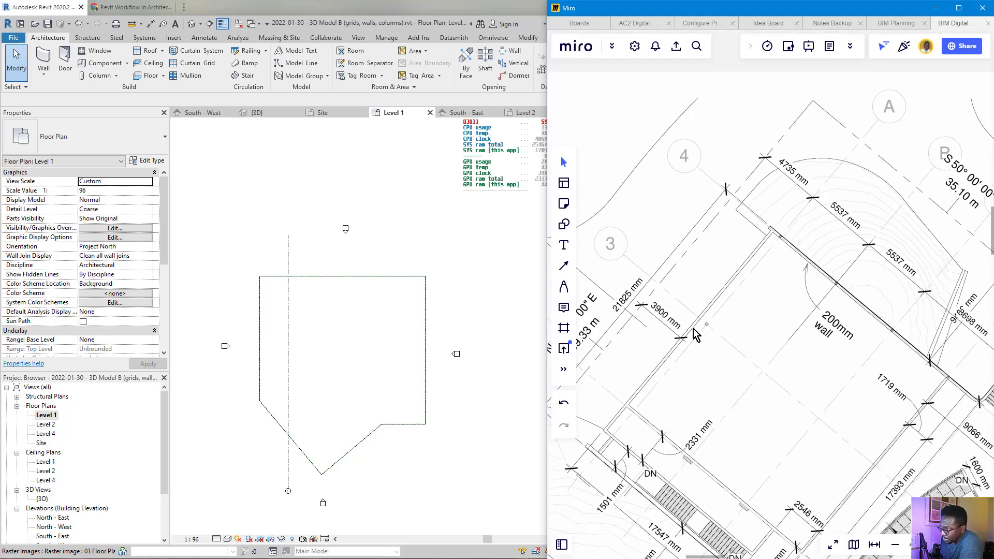
scroll(707, 334, "down", 1)
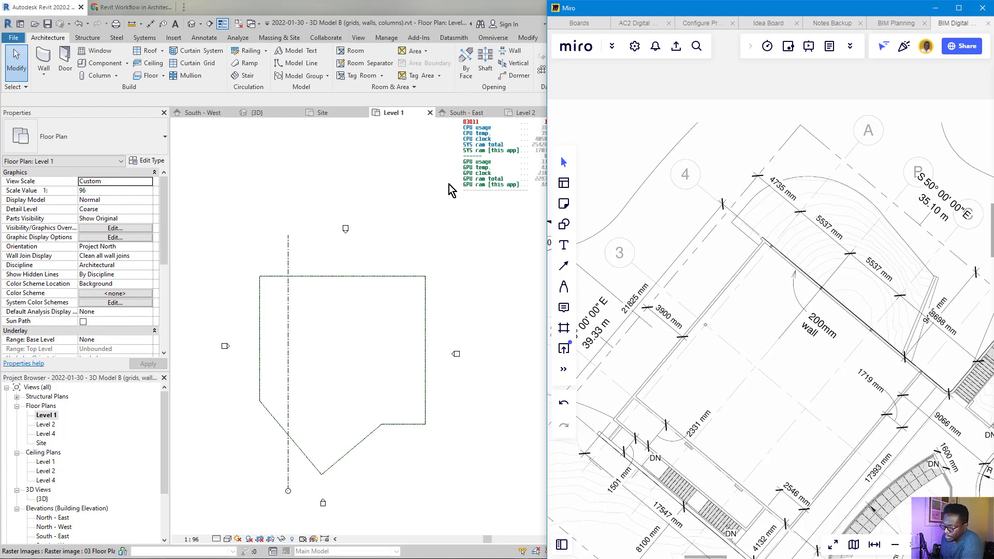
left_click(396, 218)
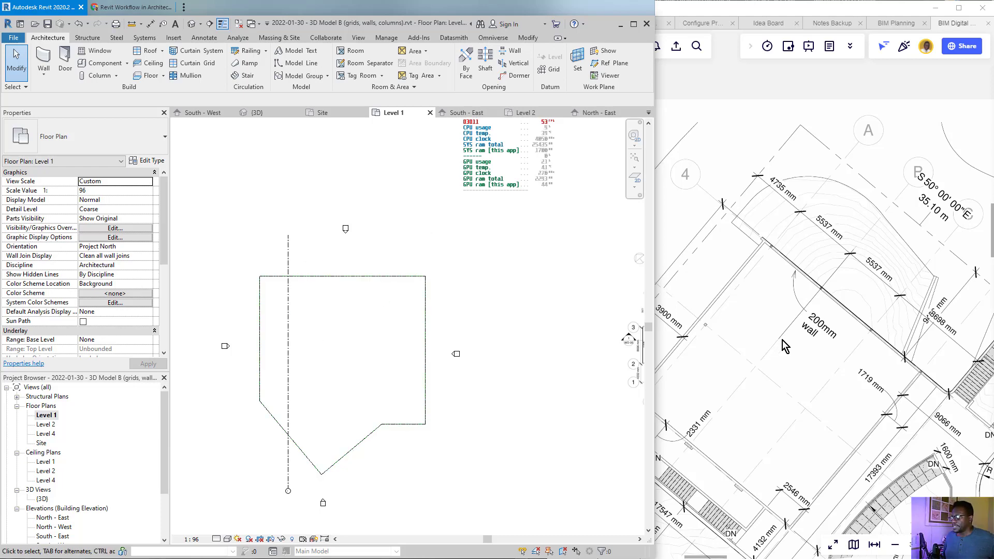
scroll(824, 346, "down", 5)
left_click(797, 336)
scroll(796, 337, "up", 4)
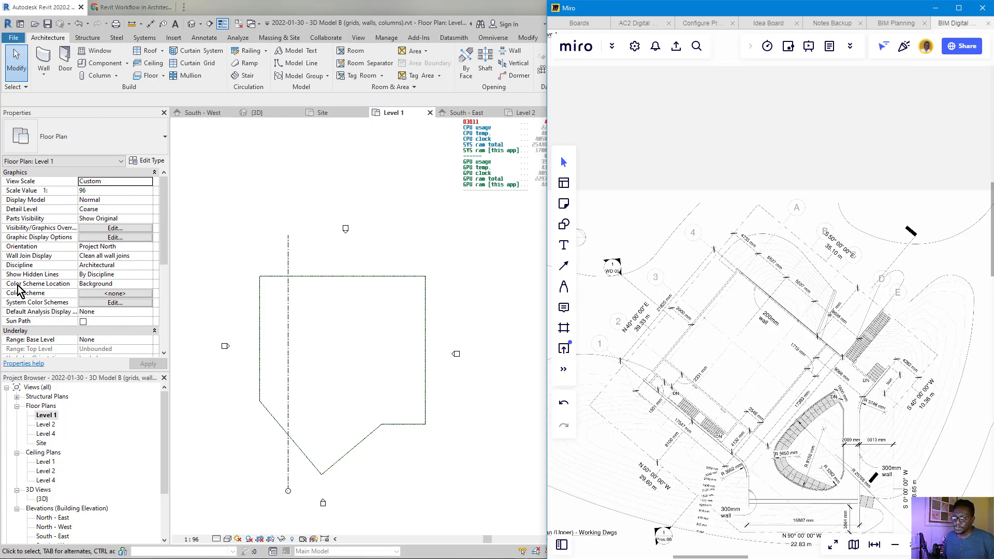
- Set the Level 1 floor plan's orientation to True North
left_click(192, 278)
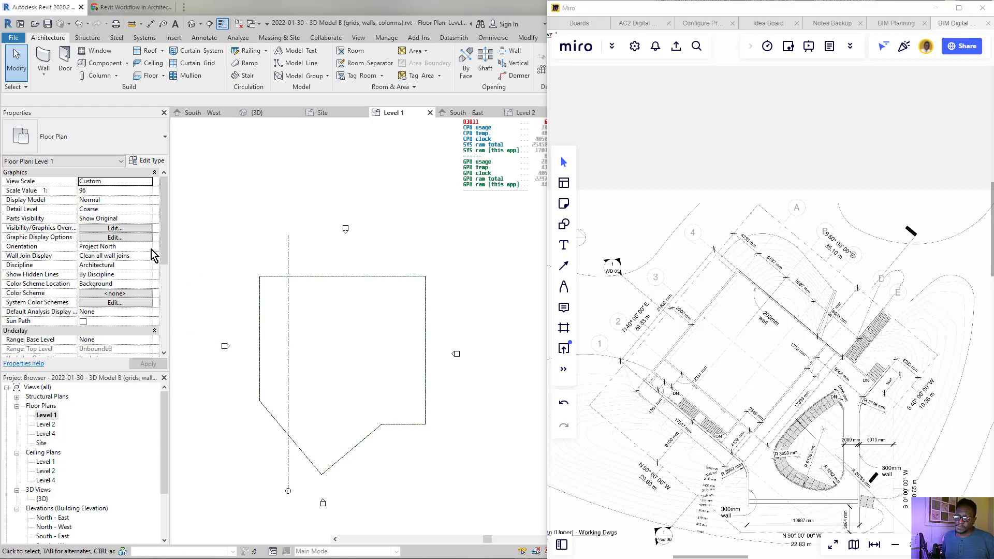
left_click(150, 250)
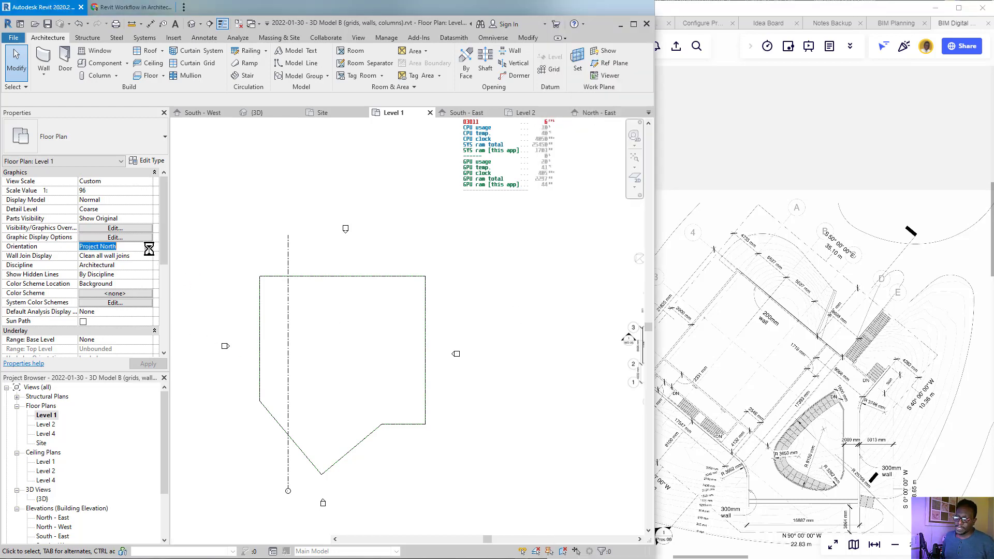
left_click(110, 264)
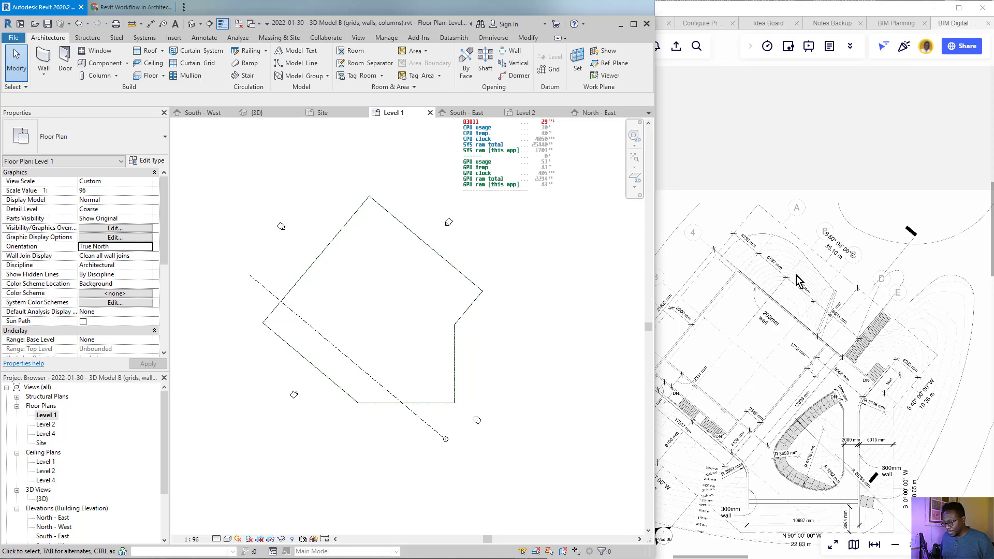
- Move the grid line beyond the north-east property line and rotate it 90 degrees to run parallel to the north-west property line
left_click(302, 320)
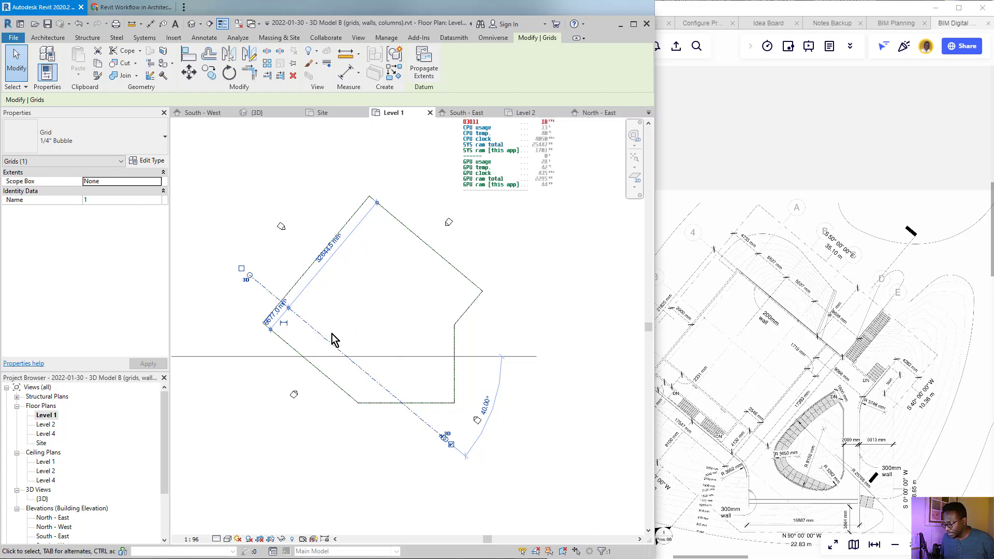
left_click_drag(269, 290, 404, 222)
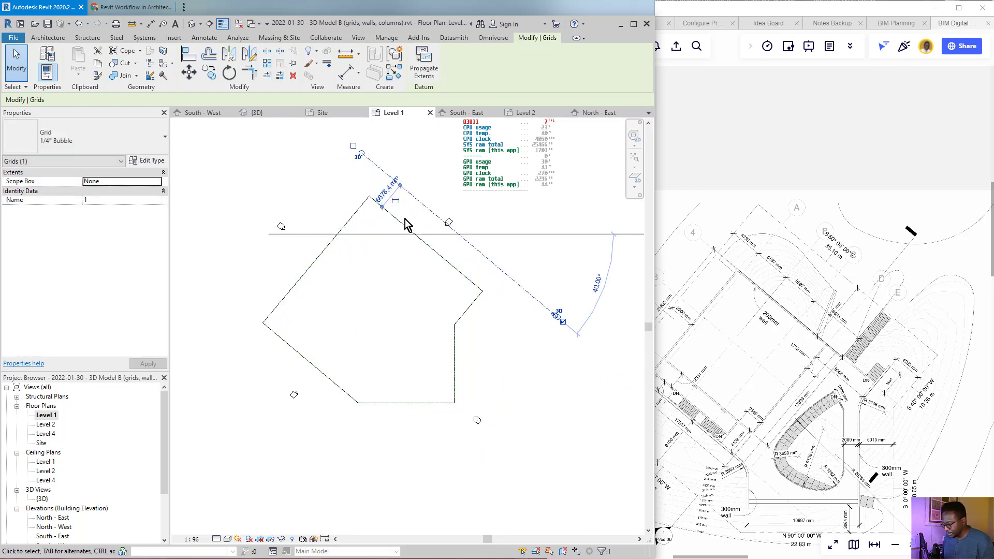
left_click(229, 73)
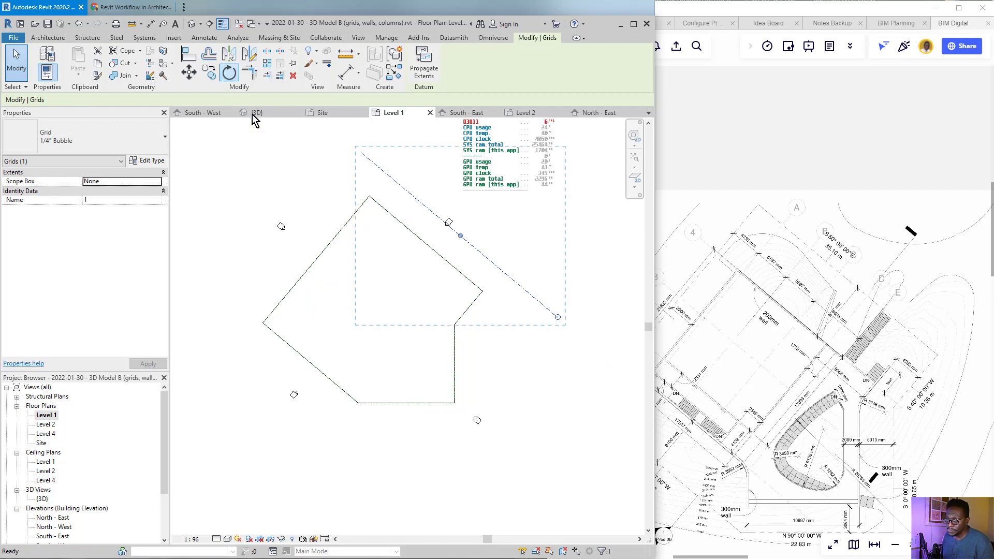
left_click(500, 277)
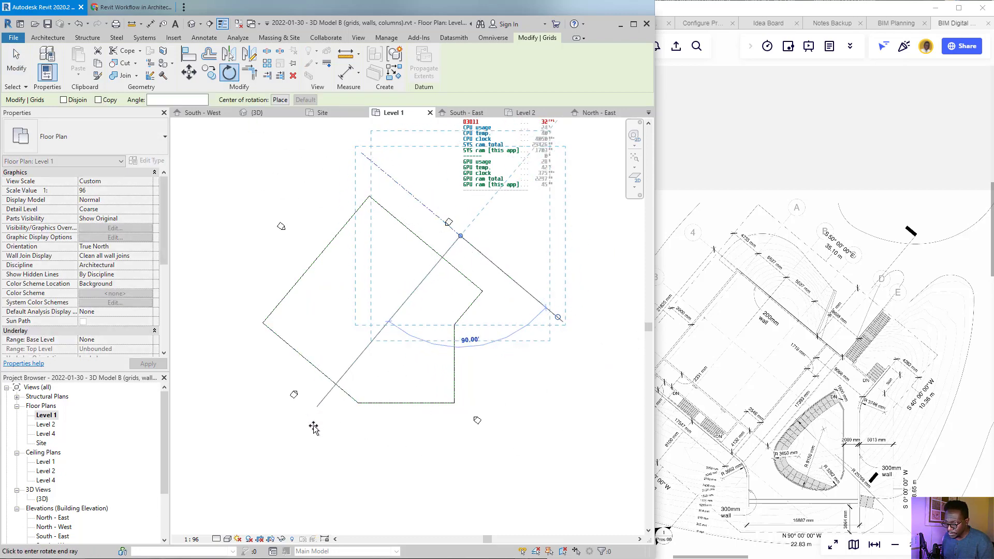
left_click(299, 438)
key("Escape")
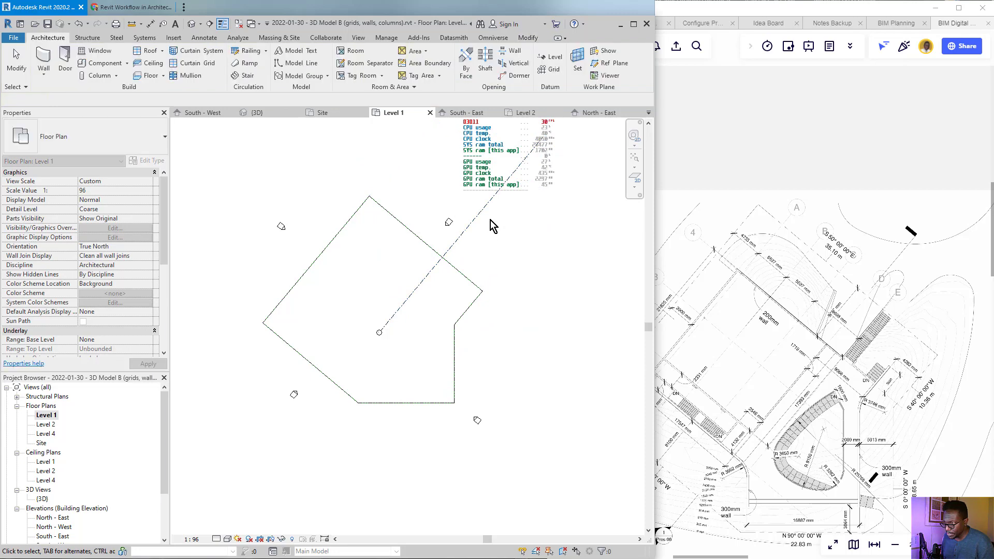
- Move the rotated grid line inside the property outline, alongside its north-west edge and crossing both adjoining edges
left_click_drag(479, 215, 363, 253)
left_click(548, 318)
middle_click_drag(519, 297, 501, 356)
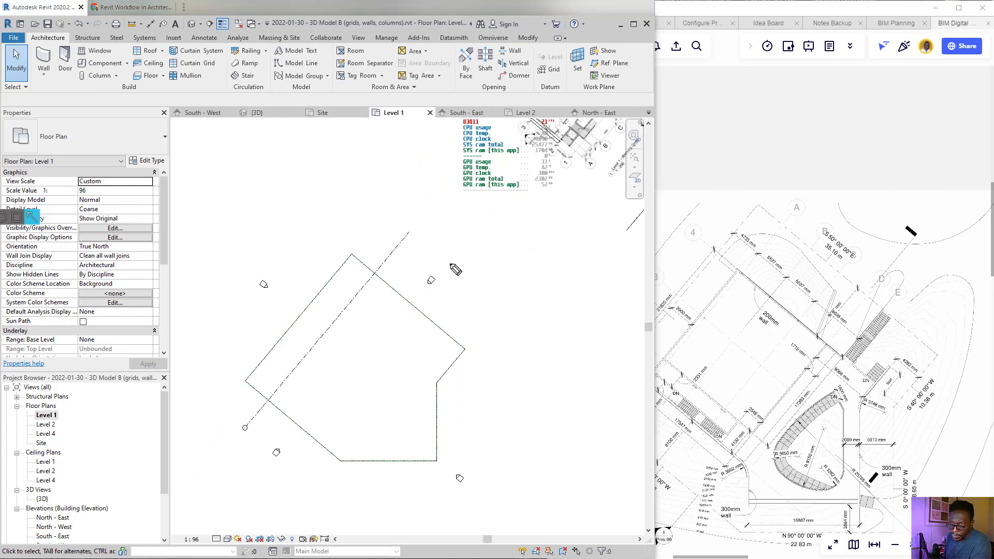
mouse_move(443, 219)
left_mouse_down()
mouse_move(421, 249)
mouse_move(431, 261)
mouse_move(691, 201)
mouse_move(788, 231)
mouse_move(811, 203)
left_mouse_up()
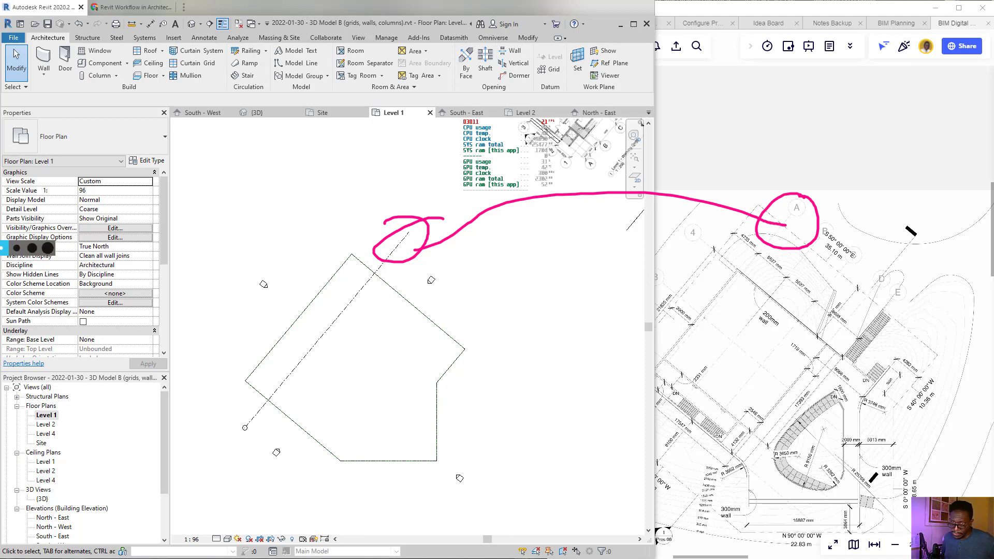
left_click(0, 231)
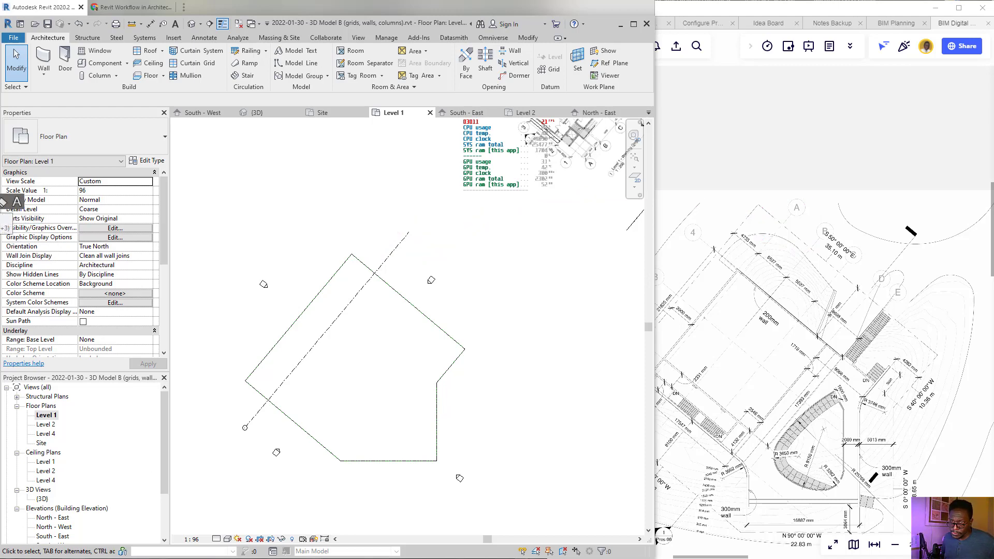
mouse_move(762, 233)
left_mouse_down()
mouse_move(755, 255)
mouse_move(748, 224)
left_mouse_up()
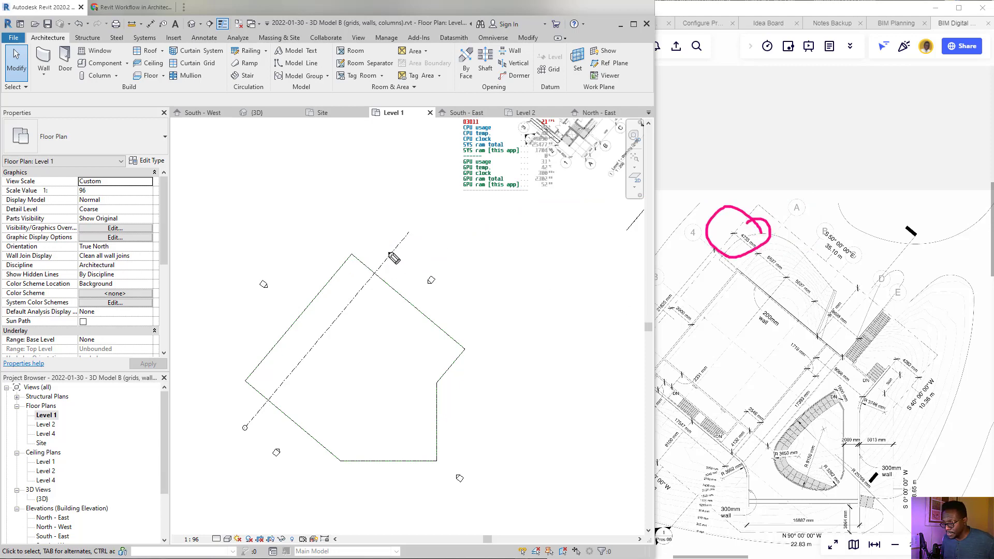
mouse_move(367, 234)
left_mouse_down()
mouse_move(380, 232)
mouse_move(392, 254)
mouse_move(359, 253)
mouse_move(391, 205)
left_mouse_up()
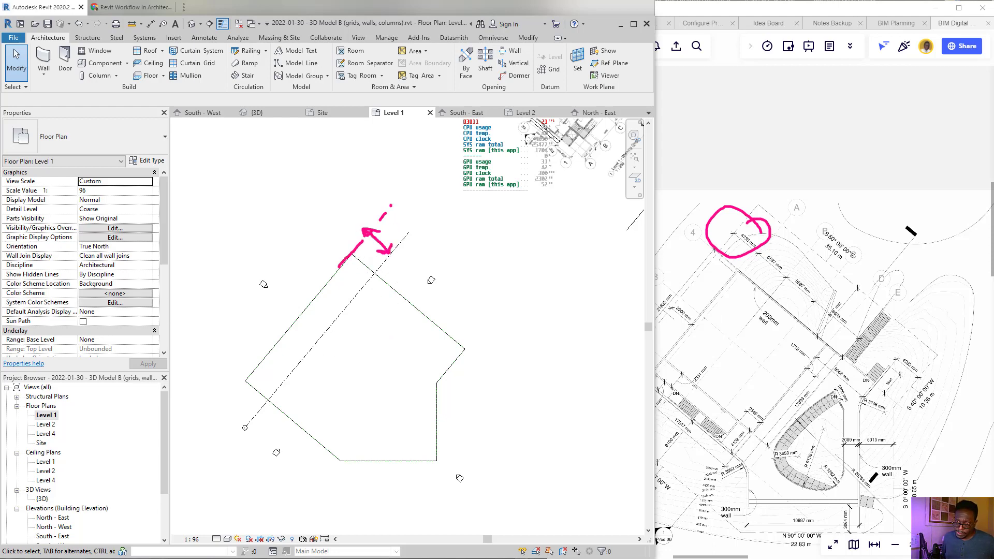
key("Escape")
- Check the grid line's distance from the north corner of the property outline
scroll(309, 255, "up", 4)
scroll(310, 261, "up", 2)
scroll(489, 287, "down", 1)
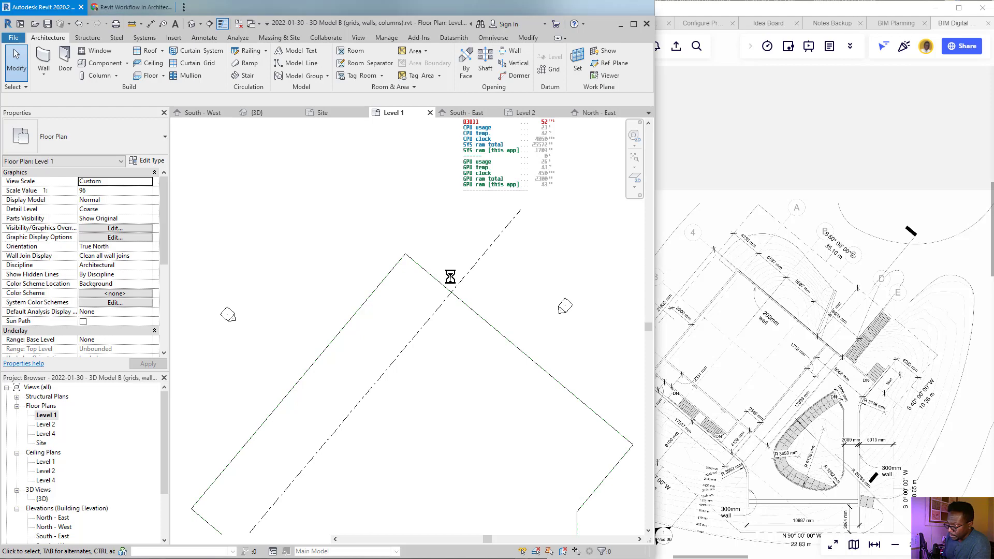
left_click(454, 287)
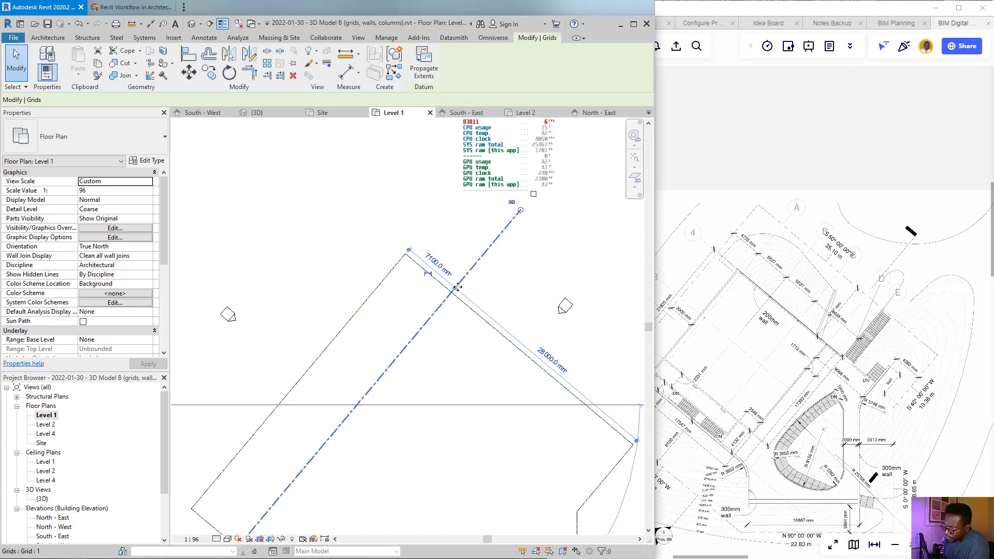
middle_click_drag(442, 294, 440, 293)
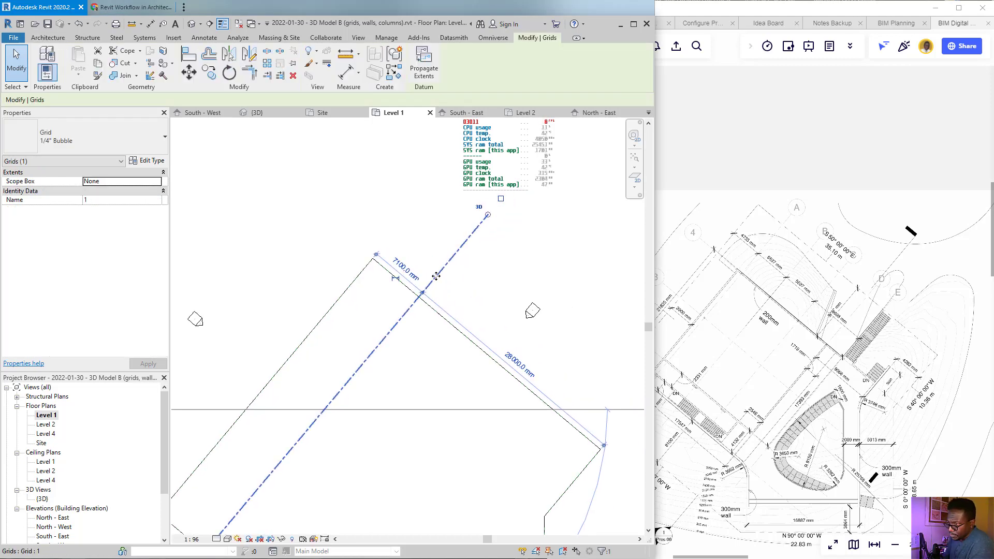
scroll(437, 275, "up", 2)
middle_click_drag(438, 293, 376, 324)
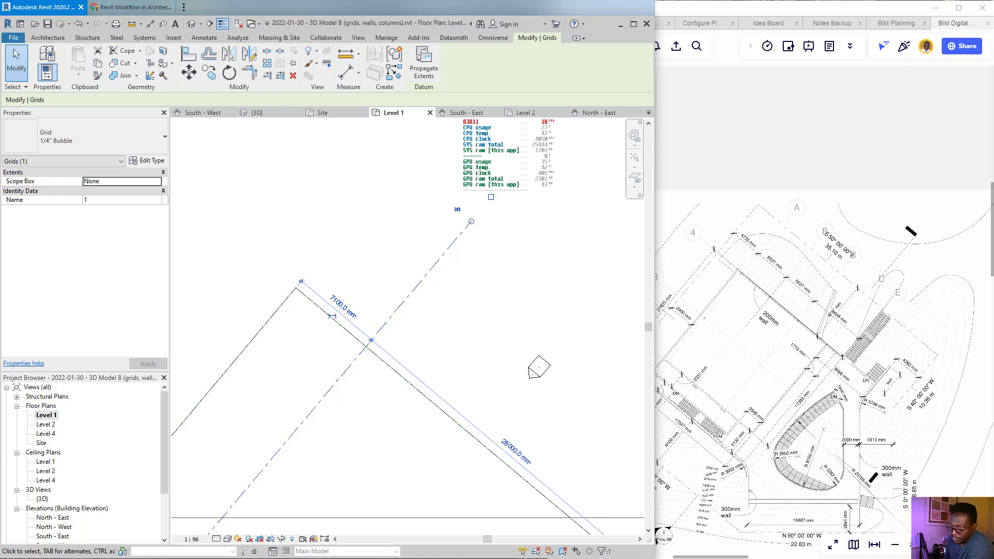
left_click(4, 202)
mouse_move(350, 299)
left_mouse_down()
mouse_move(329, 286)
mouse_move(368, 309)
mouse_move(356, 287)
left_mouse_up()
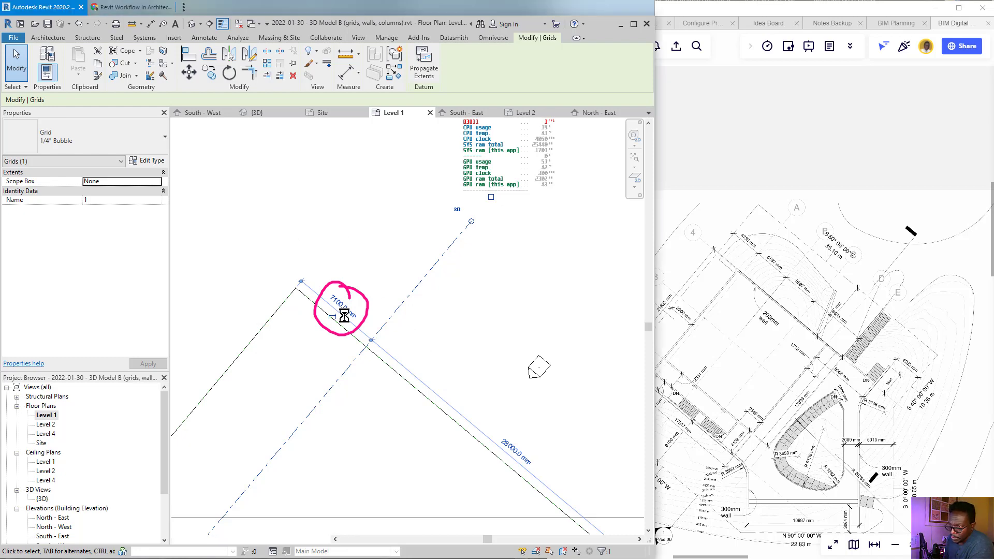
left_click(387, 278)
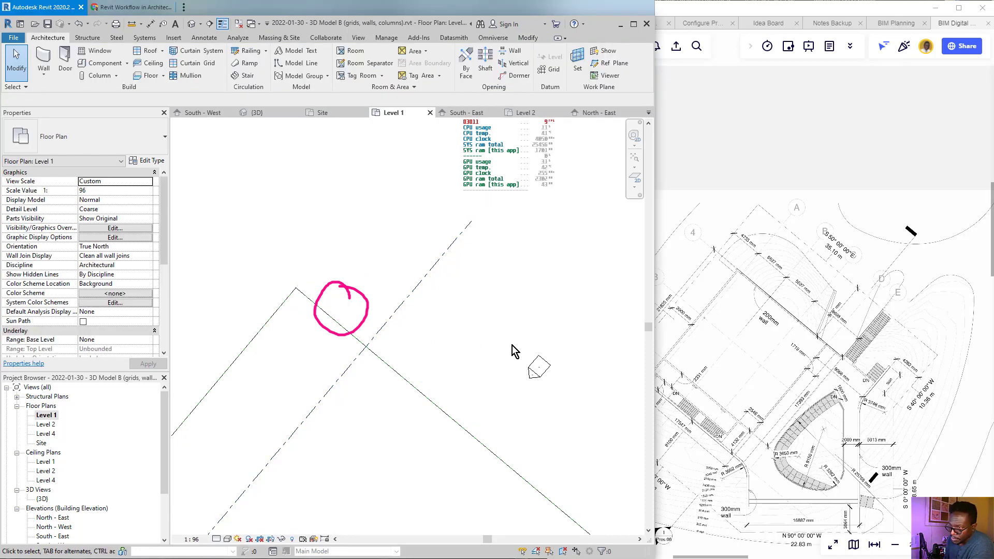
- Set the grid line's distance from the north-west property line to 4735 mm, as given on the reference site plan
left_click(428, 283)
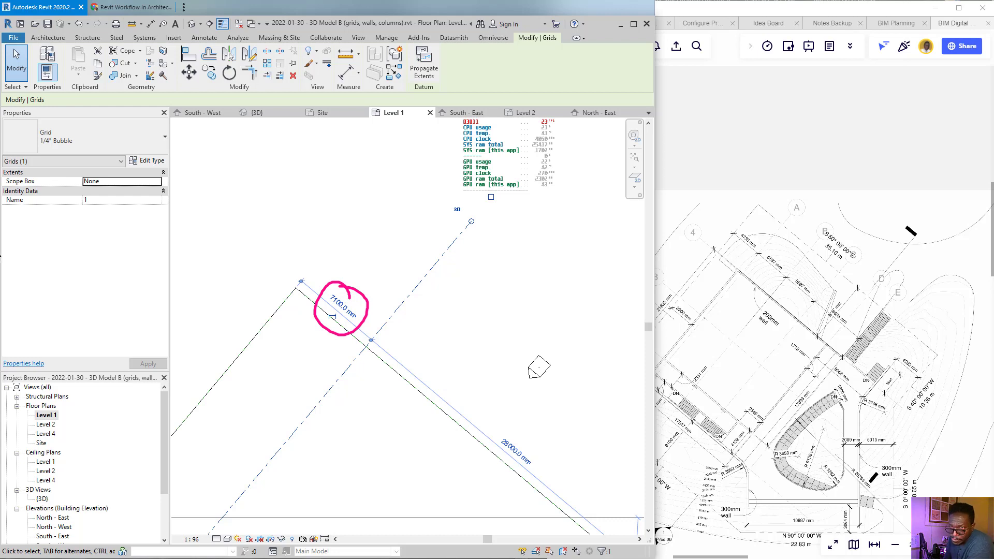
mouse_move(185, 420)
left_mouse_down()
mouse_move(312, 320)
mouse_move(328, 322)
left_mouse_up()
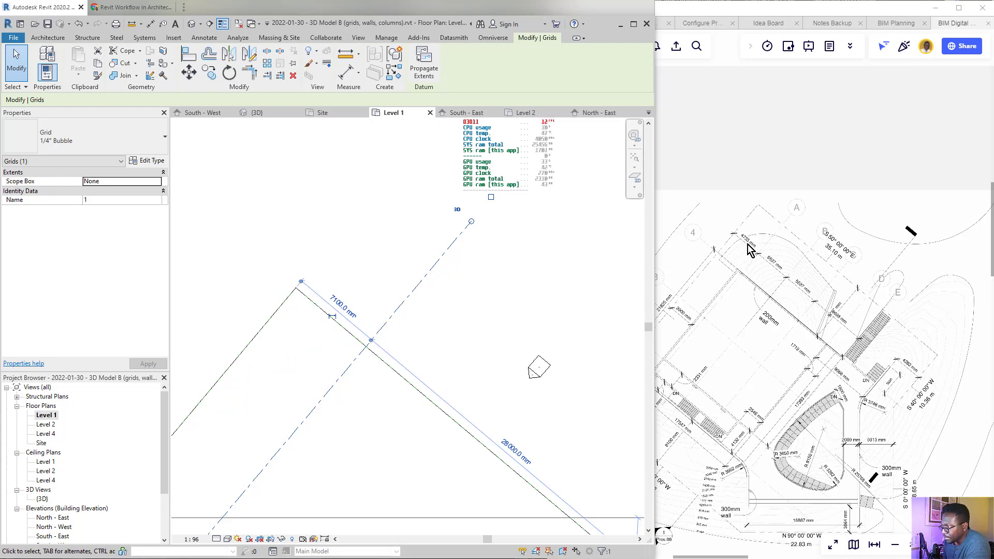
scroll(752, 250, "up", 5)
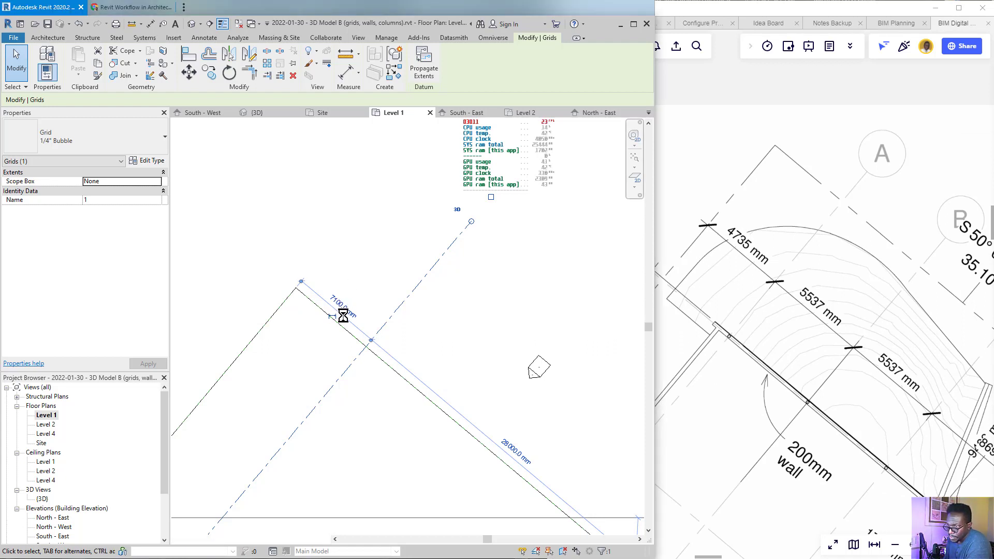
left_click(343, 310)
type("4")
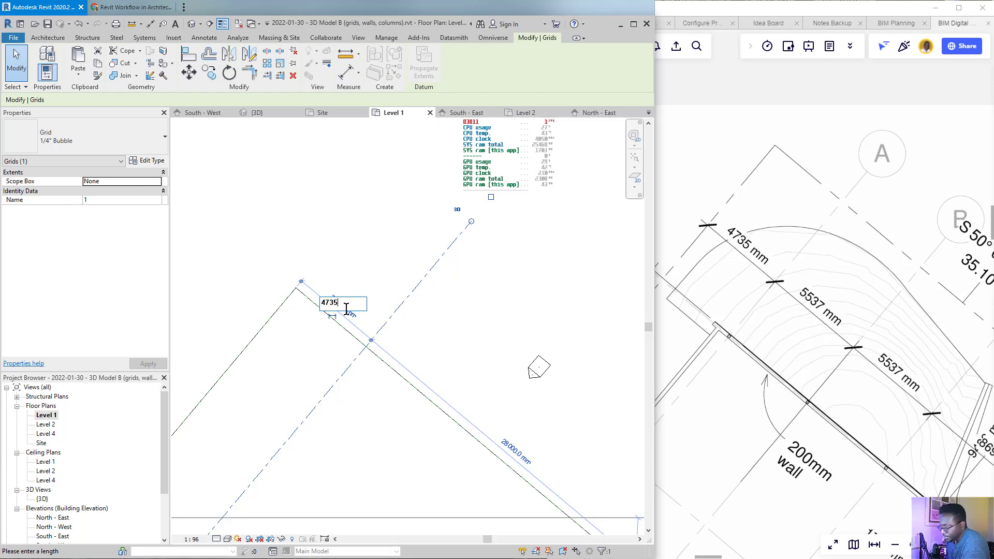
type("735")
key("Return")
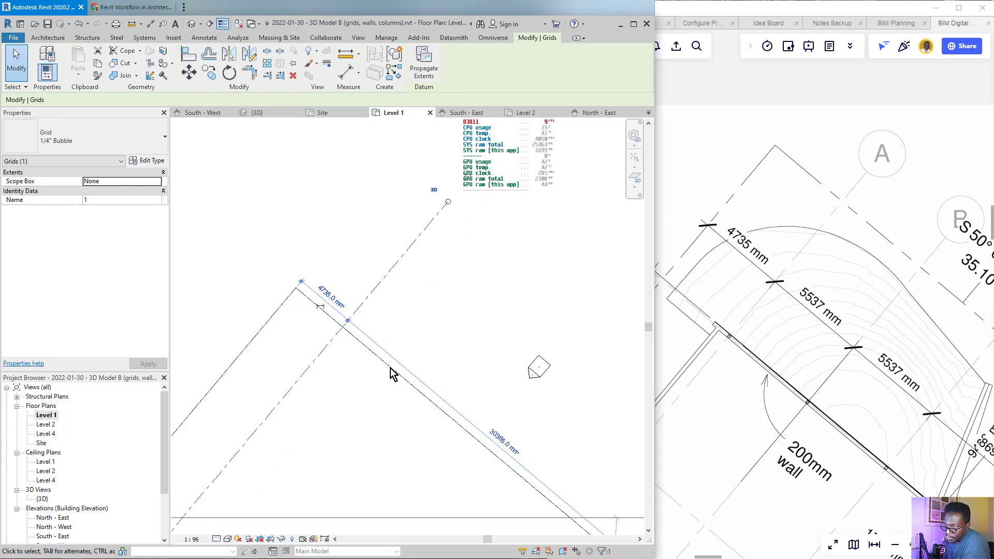
- Make the grid line's temporary dimensions permanent and move the dimension line outward, clear of the north-east property line
left_click(321, 309)
key("Escape")
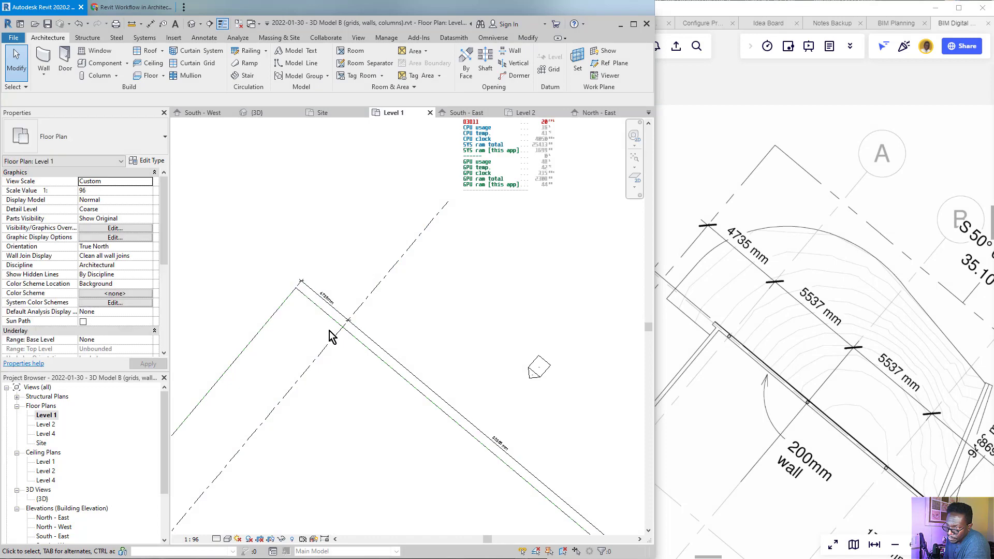
left_click_drag(347, 316, 399, 259)
key("Escape")
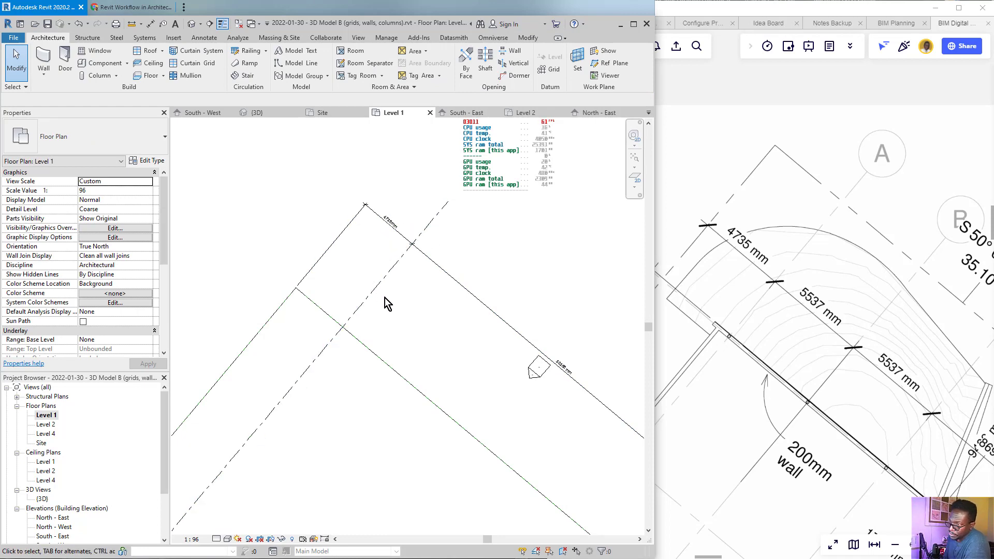
scroll(399, 221, "up", 5)
scroll(385, 254, "down", 4)
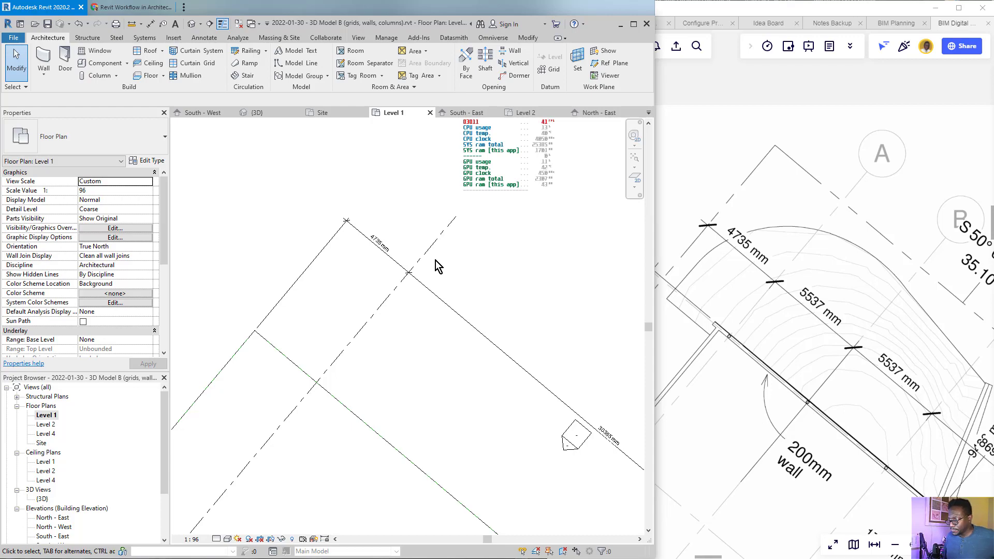
- Switch to the Miro board and read the numbered course outline, from project setup through views and sheets
left_click(758, 115)
scroll(755, 227, "down", 8)
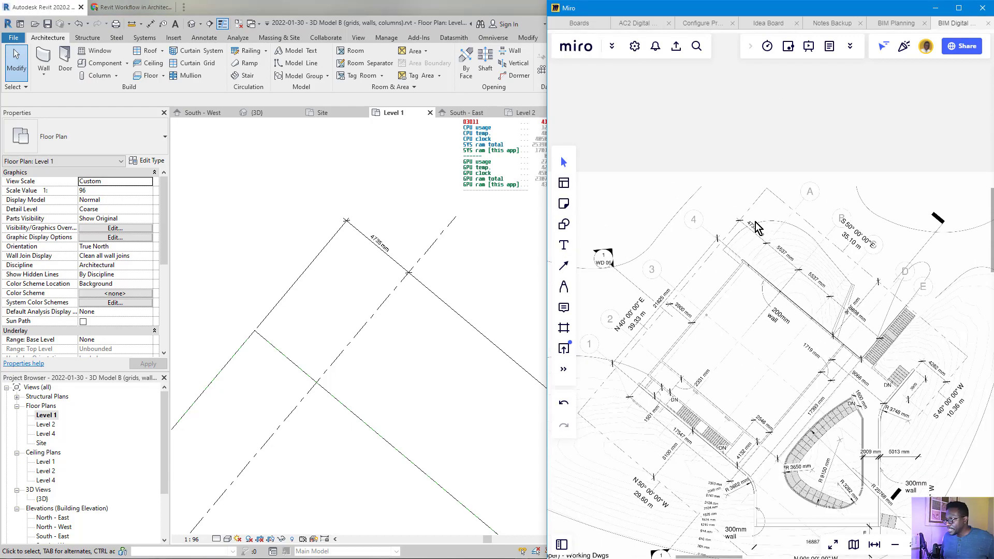
scroll(658, 250, "up", 10)
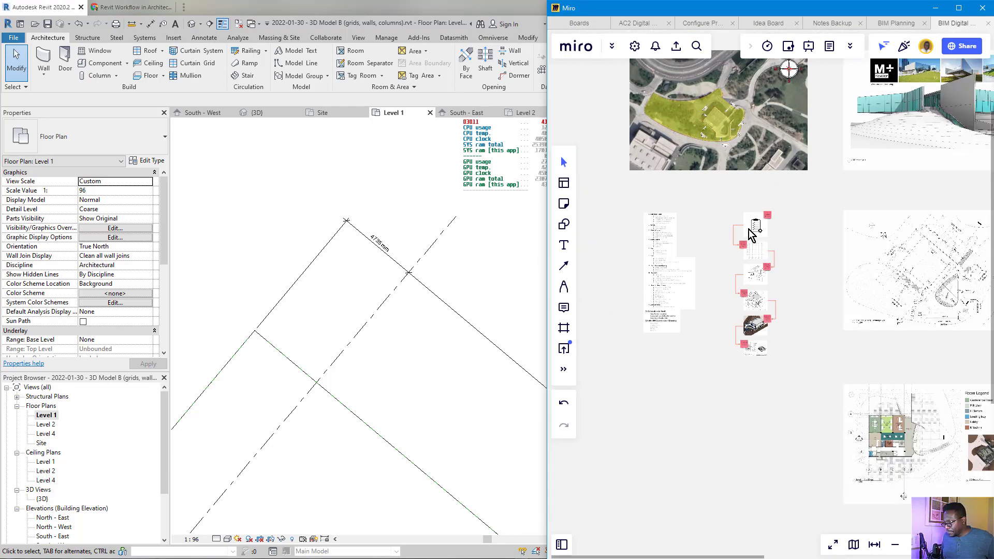
scroll(780, 320, "down", 5)
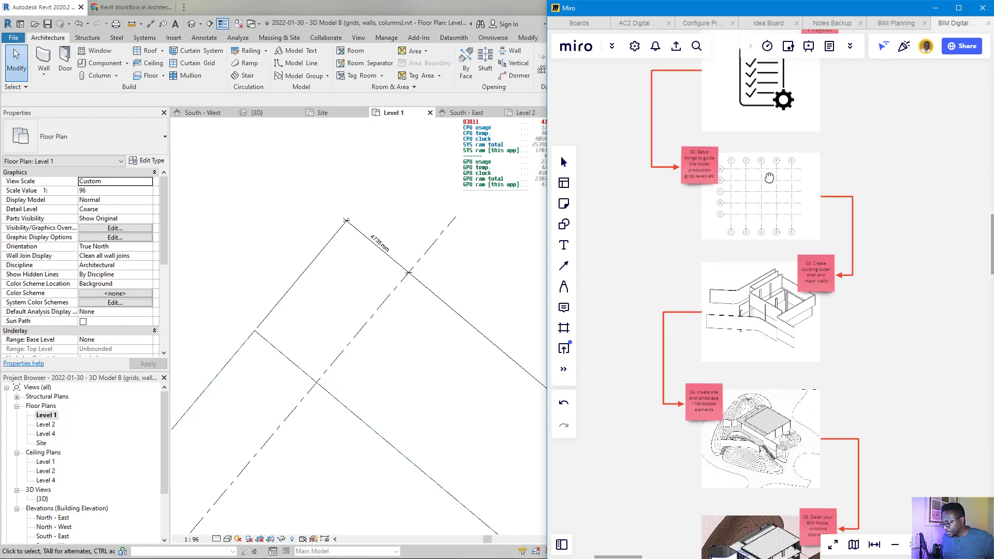
middle_click_drag(708, 150, 836, 299)
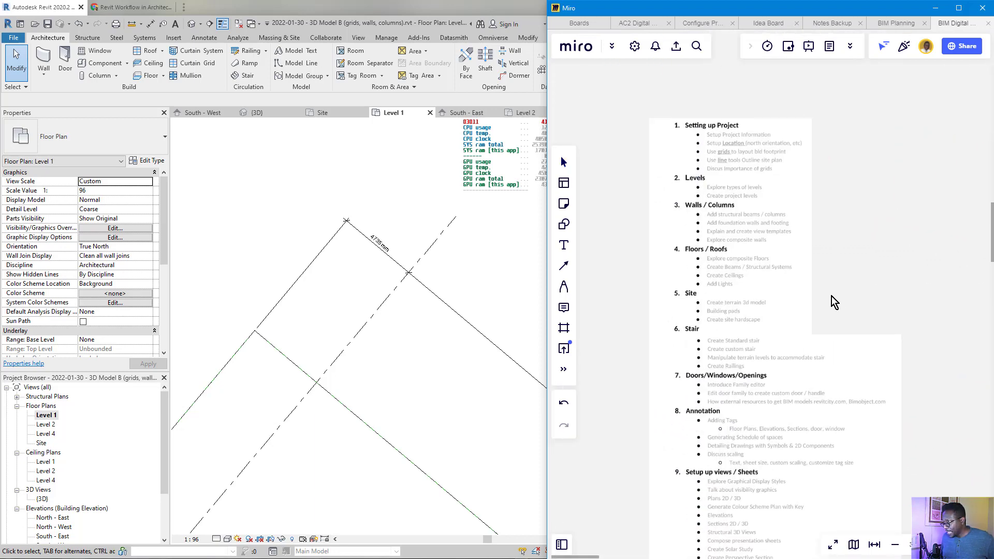
scroll(689, 132, "up", 3)
middle_click_drag(731, 295, 730, 218)
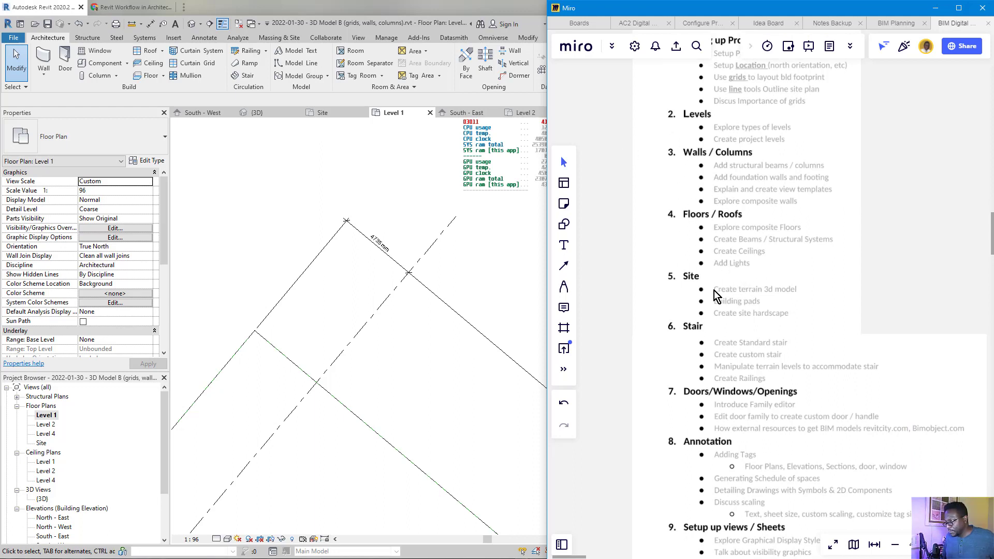
middle_click_drag(743, 452, 714, 522)
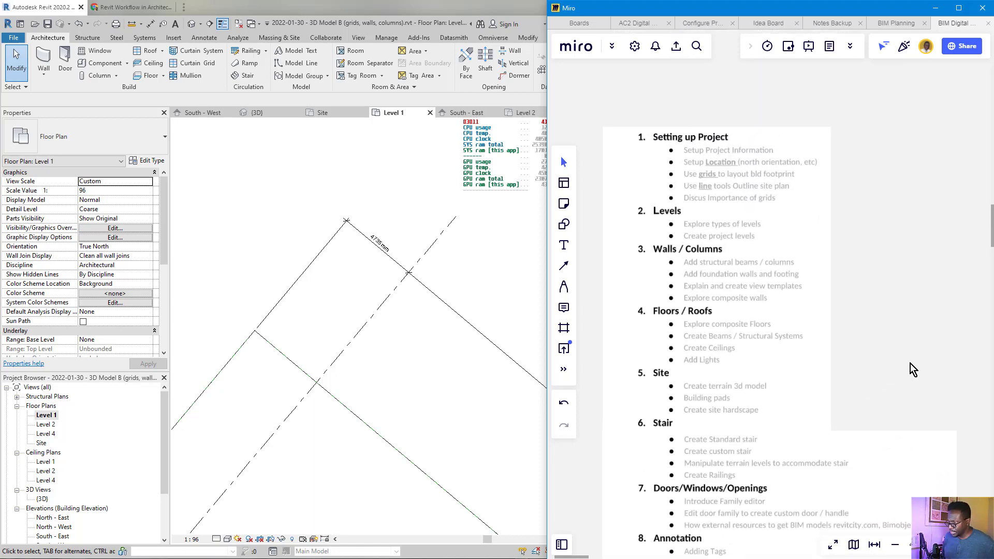
- Examine the workflow diagram on the Miro board for the stage that sets up grids and levels
scroll(811, 360, "down", 8)
middle_click_drag(844, 359, 717, 334)
middle_click_drag(839, 335, 745, 348)
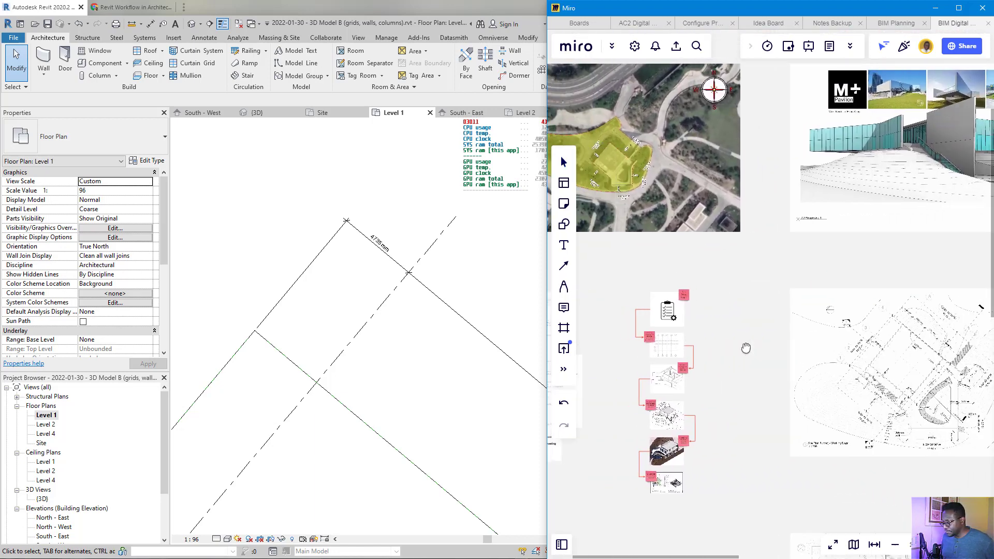
scroll(657, 361, "up", 10)
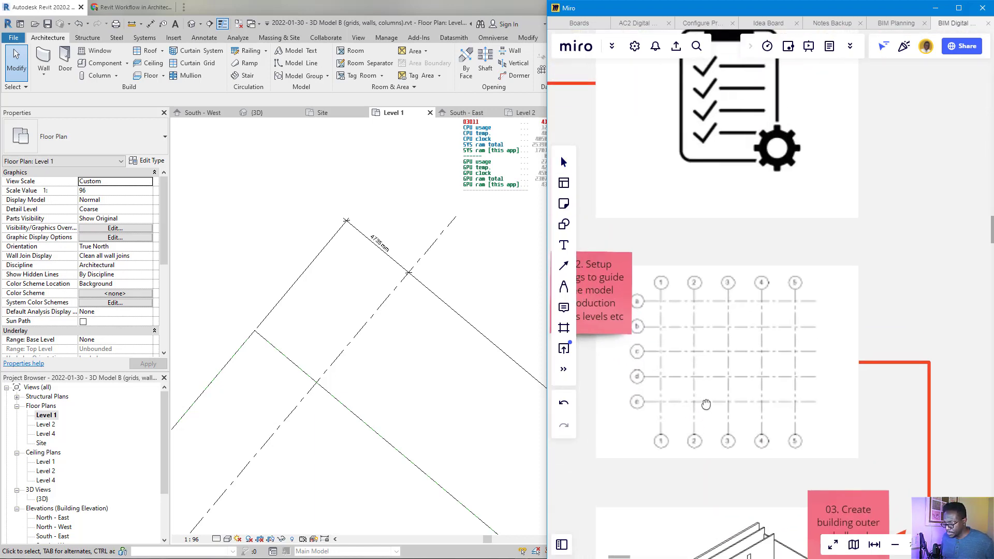
mouse_move(710, 395)
middle_mouse_down()
mouse_move(675, 233)
mouse_move(554, 263)
middle_mouse_up()
scroll(678, 249, "down", 6)
middle_click_drag(879, 269, 768, 272)
scroll(776, 270, "down", 5)
scroll(791, 249, "down", 4)
middle_click_drag(781, 252, 828, 246)
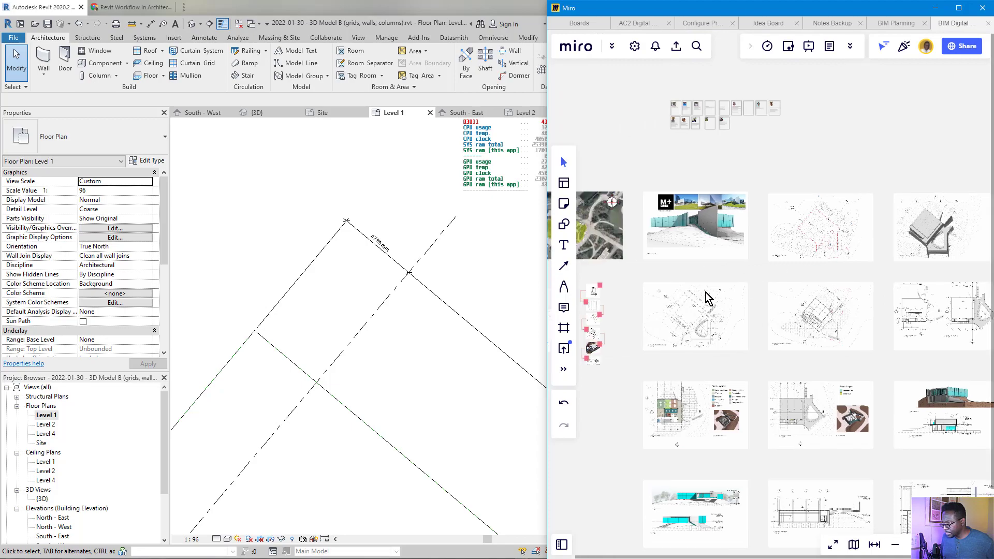
- Compare the ground and upper site plans on the Miro board for the grid labels and the offset of grid A
scroll(803, 333, "up", 5)
scroll(828, 251, "up", 5)
scroll(830, 256, "down", 2)
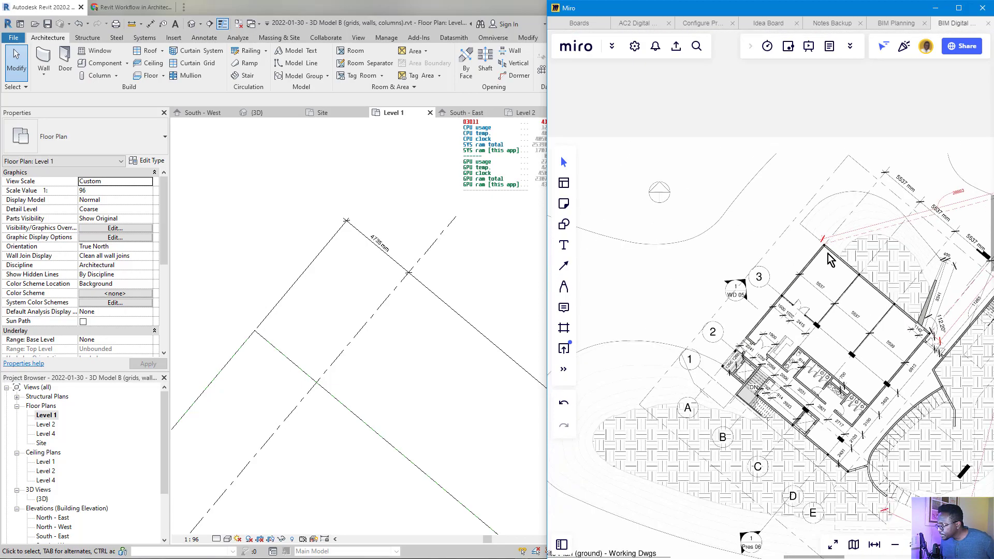
scroll(828, 264, "down", 3)
scroll(792, 306, "up", 4)
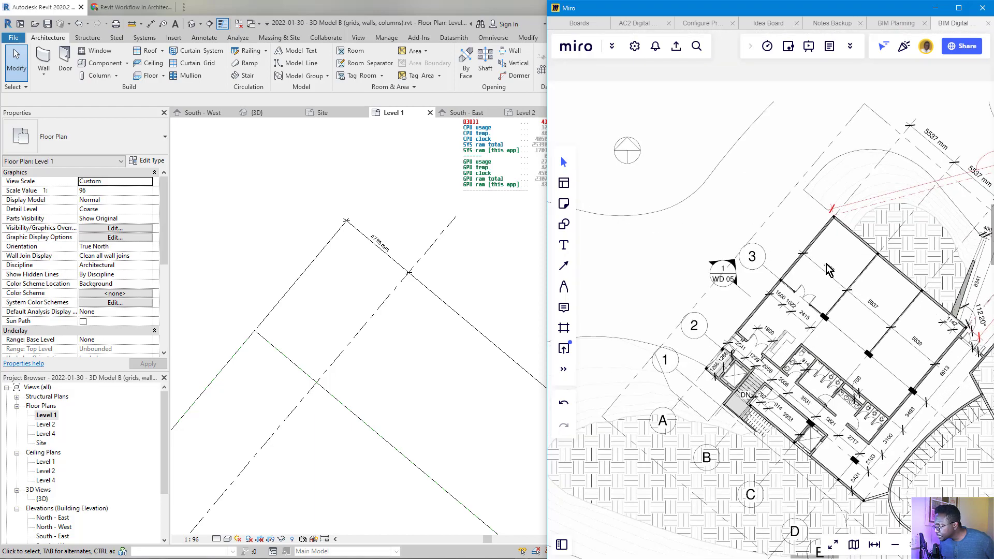
scroll(852, 214, "down", 6)
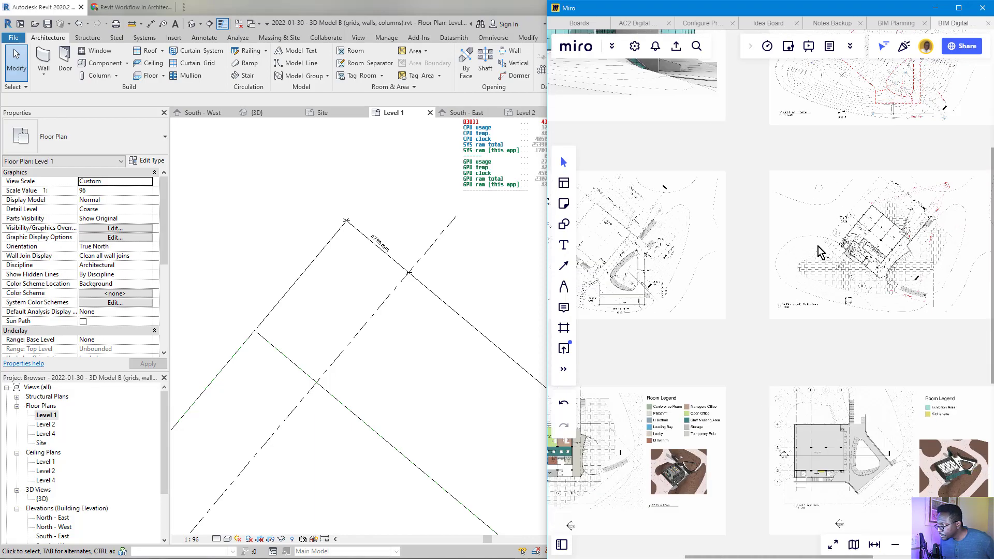
scroll(641, 196, "up", 8)
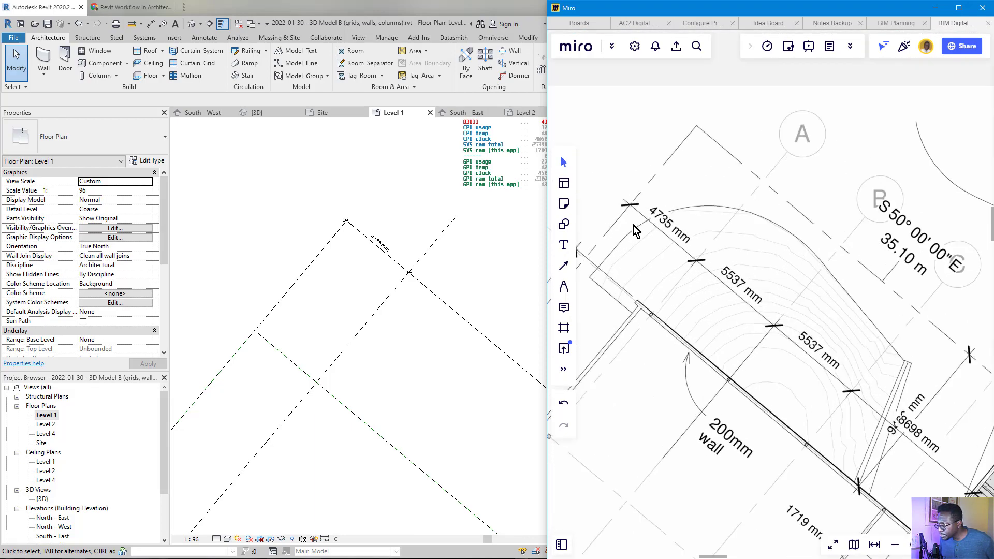
middle_click_drag(788, 174, 723, 265)
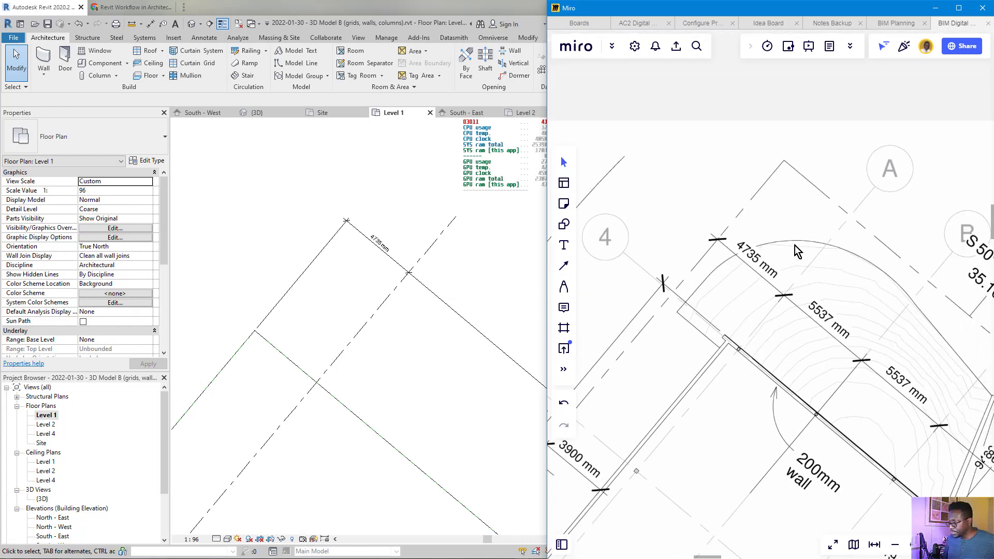
scroll(798, 240, "down", 2)
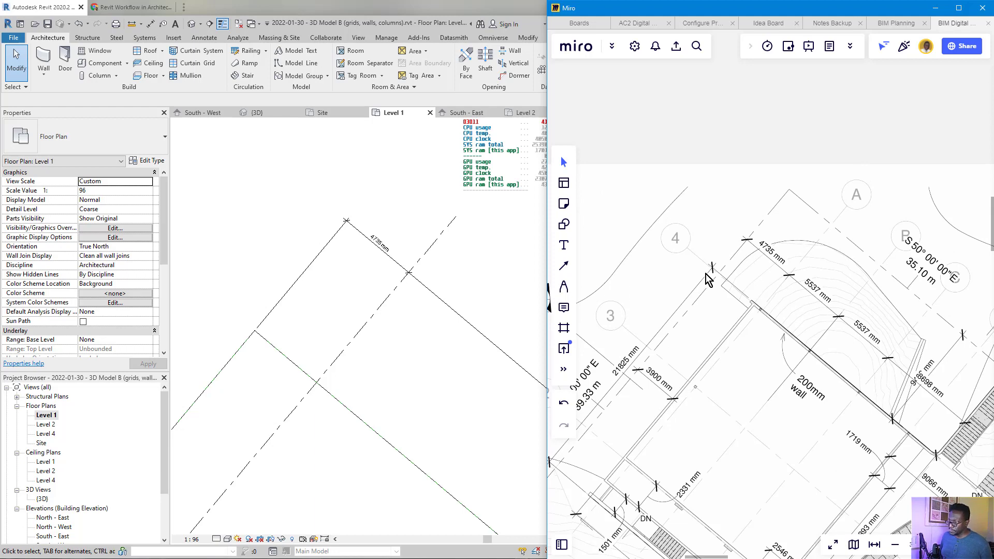
scroll(802, 300, "up", 5)
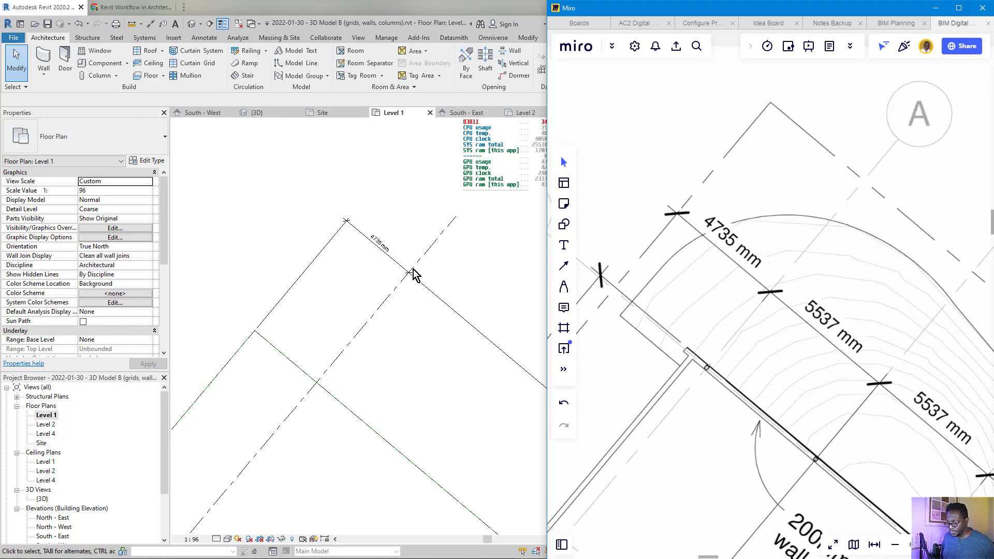
- Switch back to Revit and show the grid bubble at the north-east end of the grid line
left_click(437, 253)
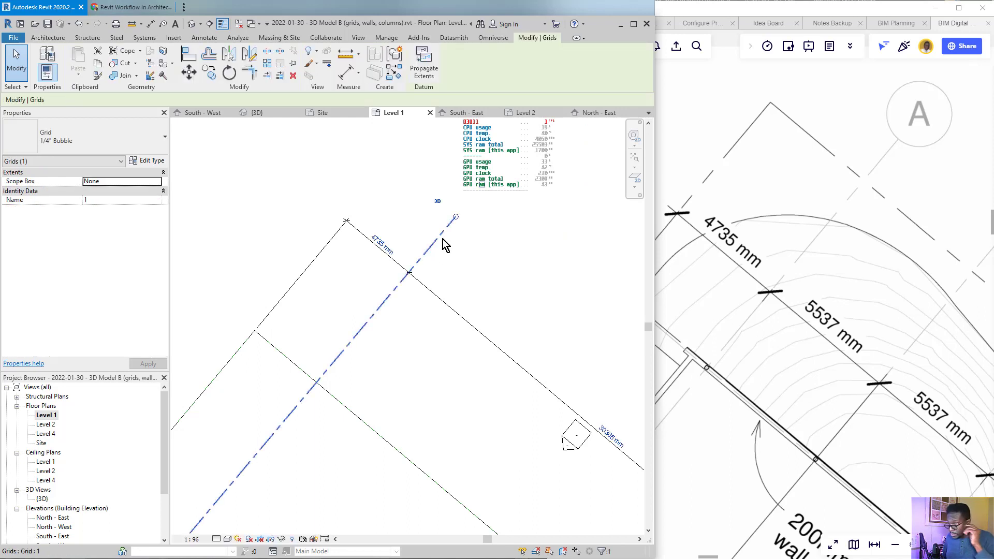
middle_click_drag(470, 234, 426, 293)
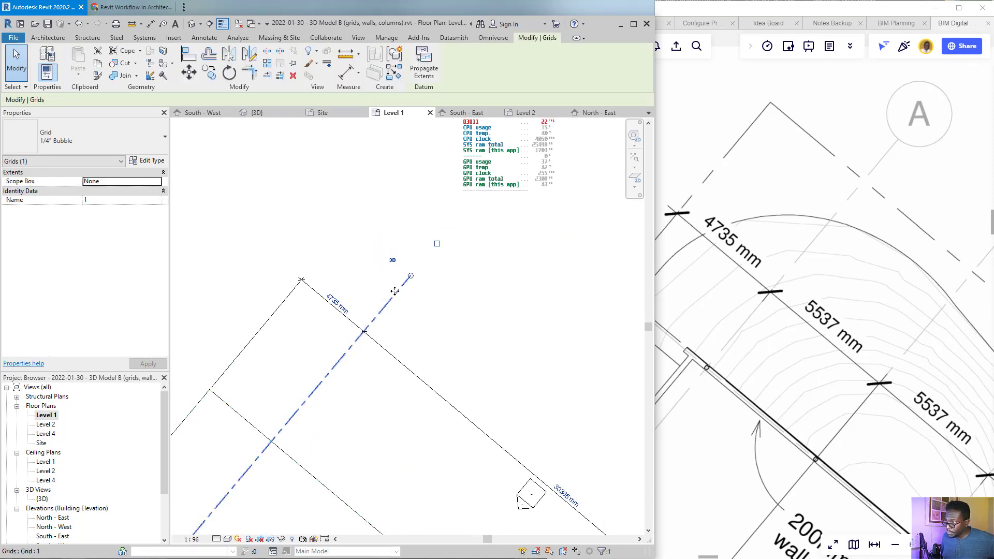
left_click(436, 243)
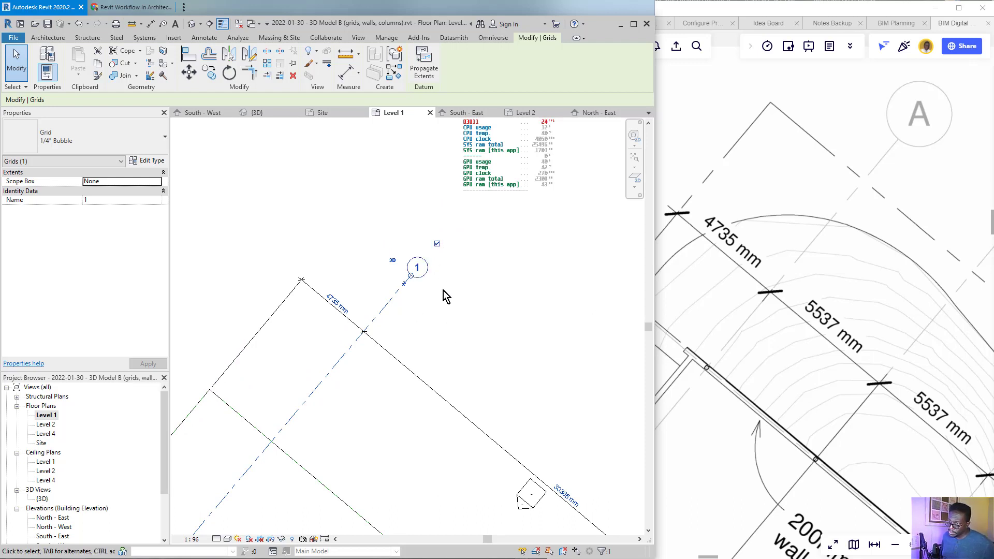
- Rename the first grid line as A in its bubble
scroll(409, 273, "up", 3)
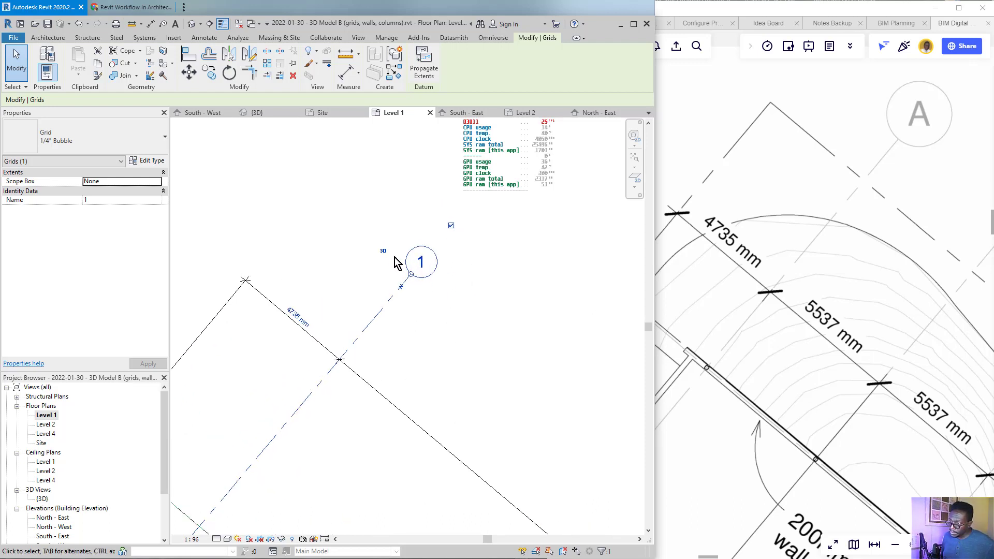
left_click(427, 266)
type("A")
key("Return")
- Copy grid A 5537 mm to the south-east, parallel to the site's north-east boundary
scroll(445, 274, "down", 3)
middle_click_drag(405, 360, 430, 302)
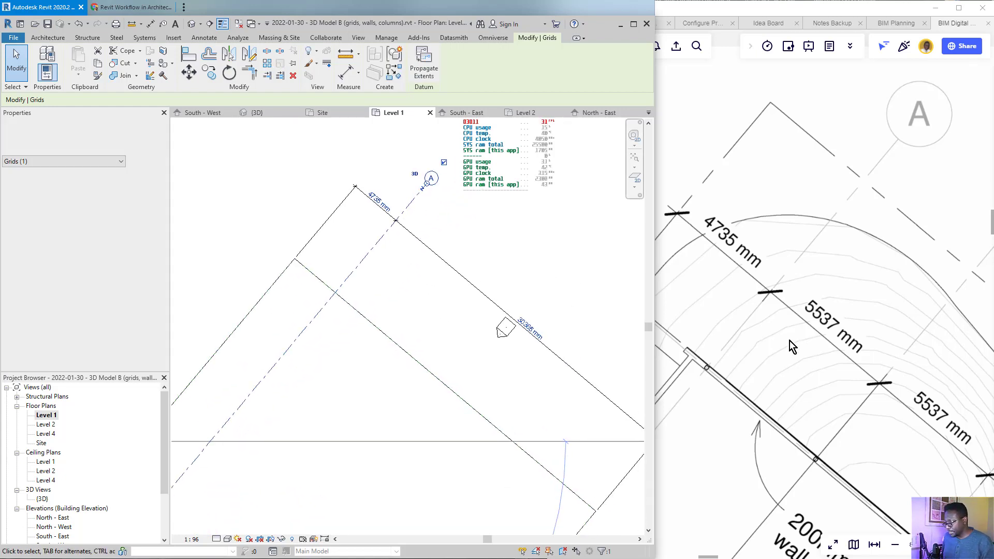
middle_click_drag(508, 315, 486, 329)
scroll(369, 207, "up", 2)
middle_click_drag(414, 230, 432, 267)
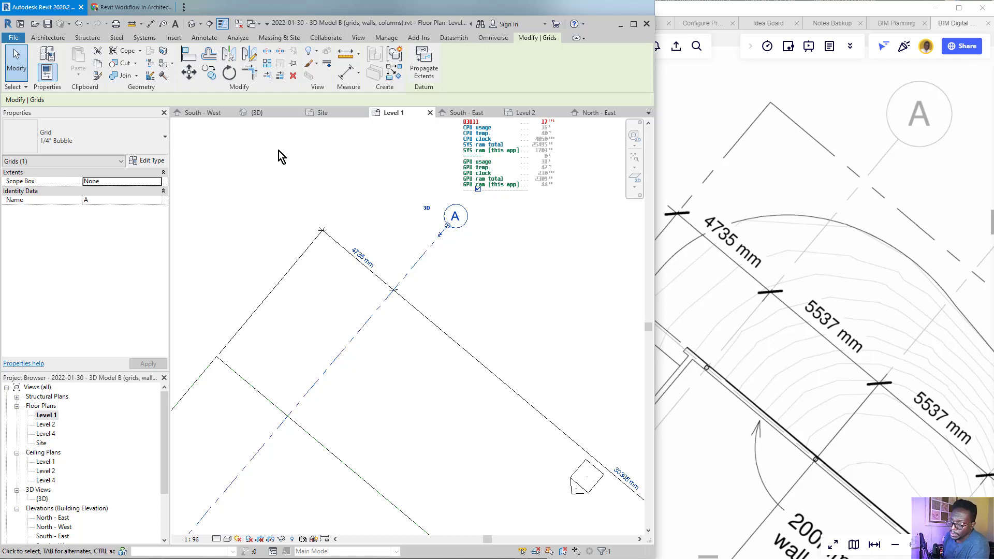
left_click(210, 75)
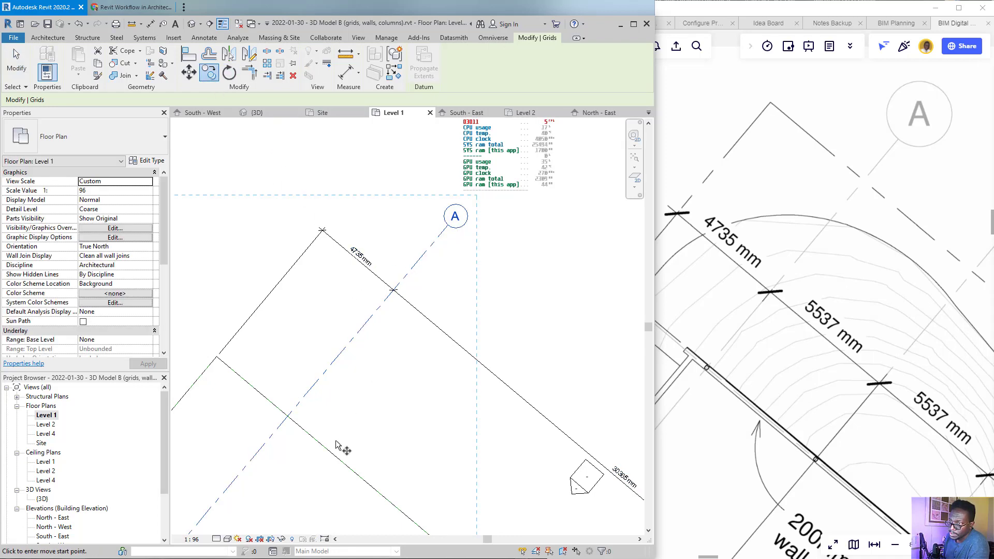
left_click(393, 290)
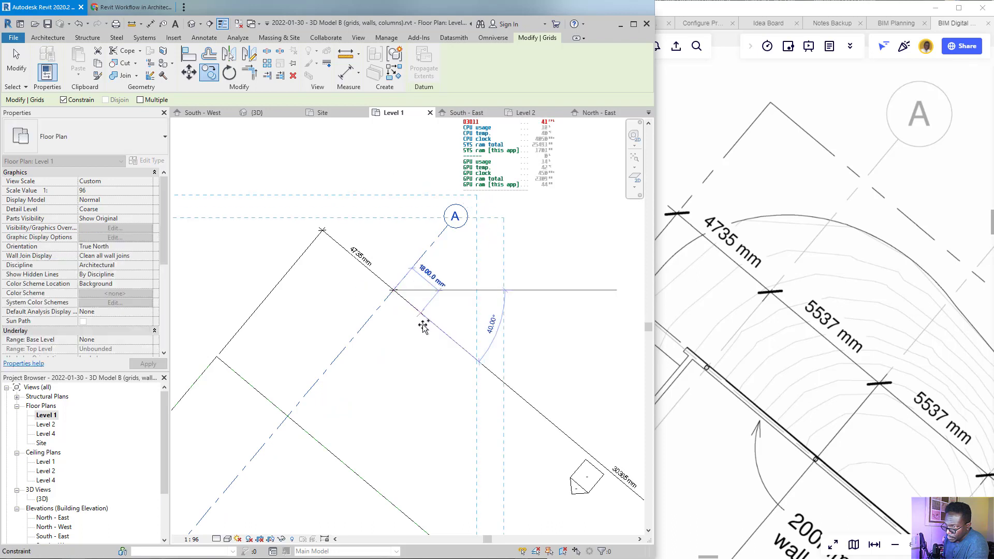
type("55378")
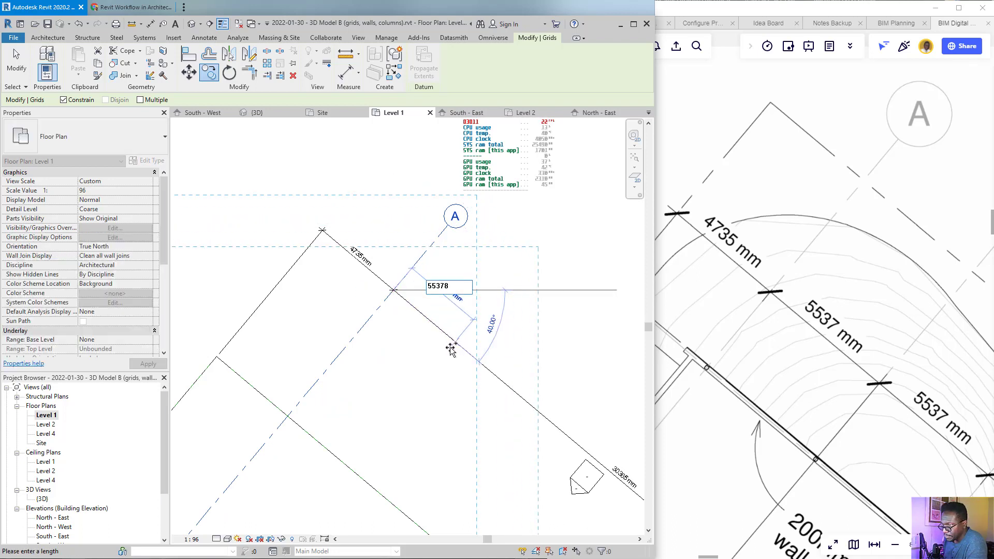
key("BackSpace")
key("Return")
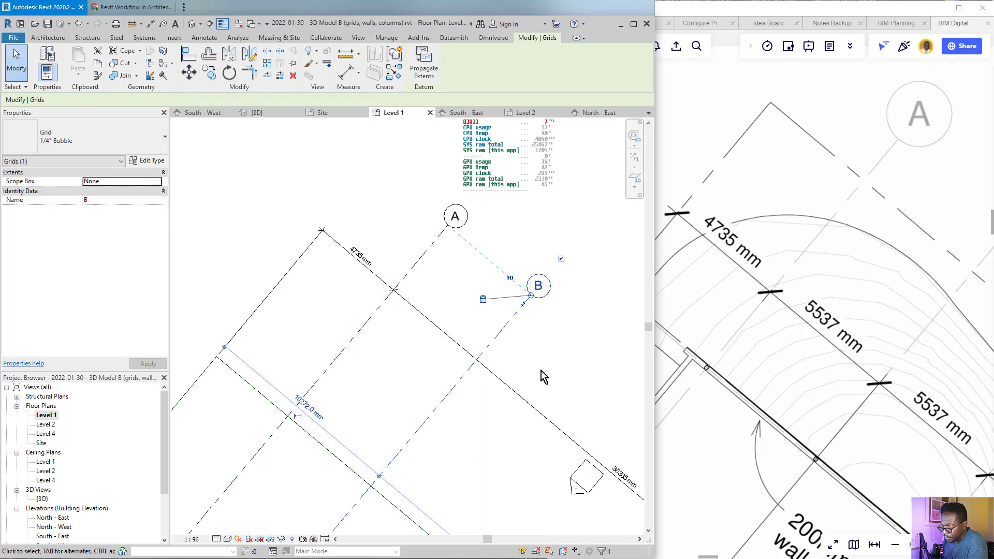
key("Escape")
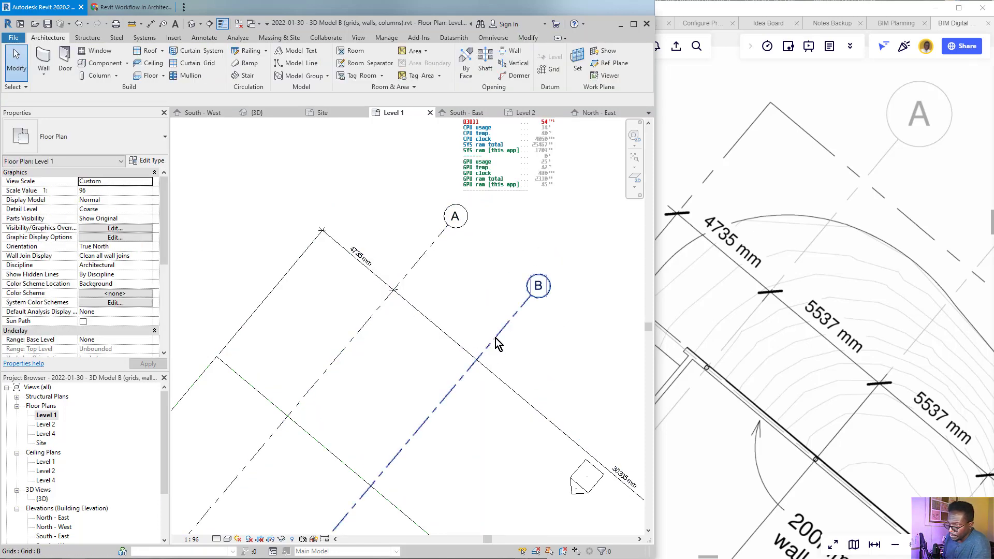
- Delete the old dimension string crossing grid A outside the north-east boundary and check grid B's position
left_click(449, 340)
key("Delete")
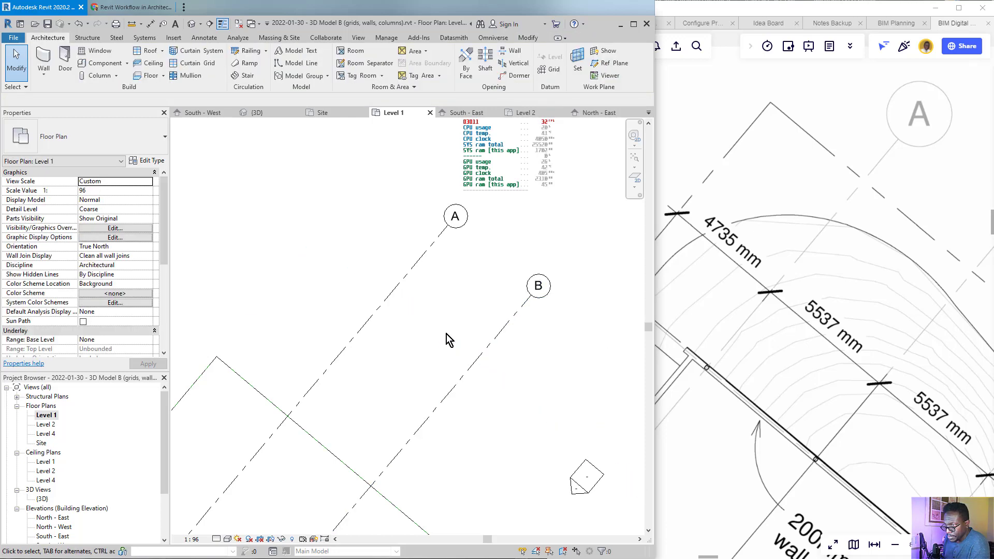
left_click(478, 361)
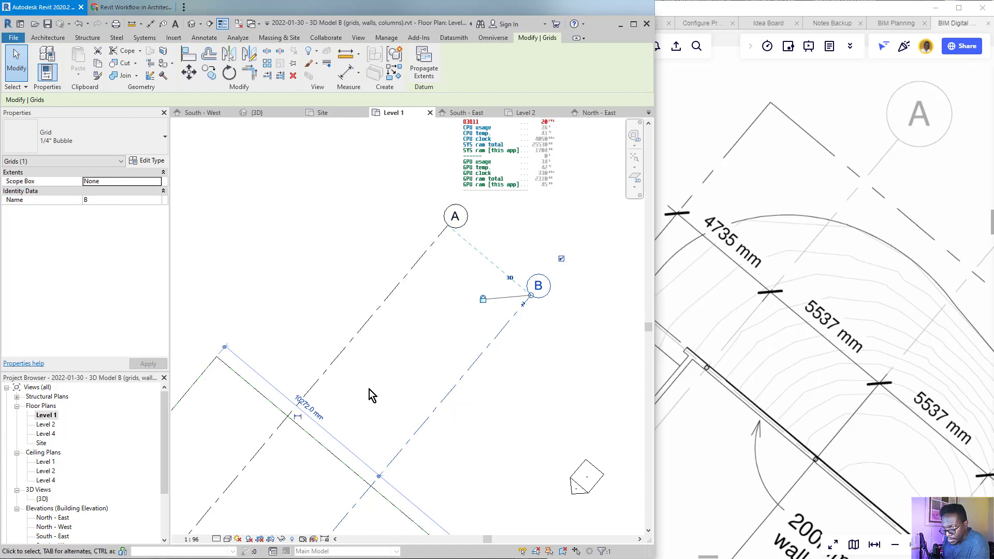
left_click(516, 406)
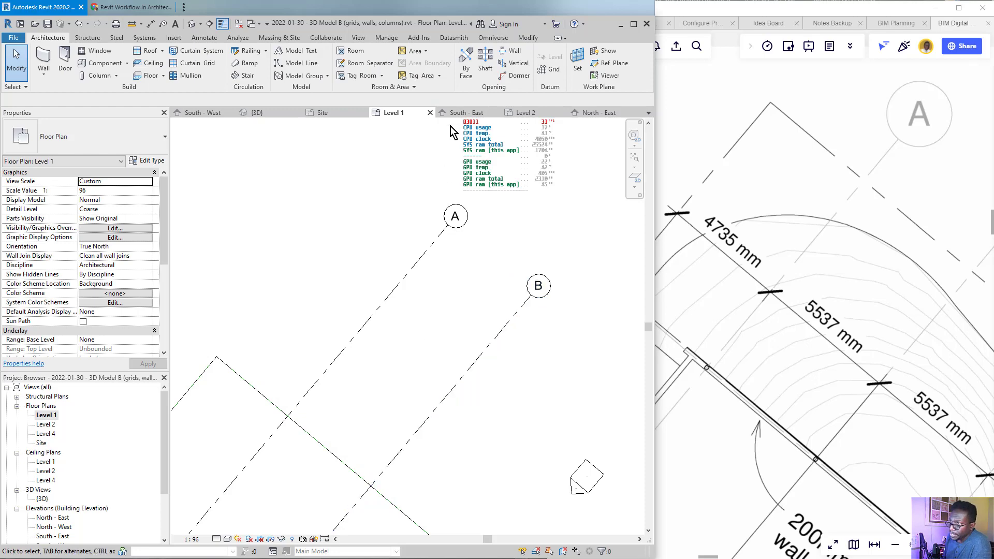
- Place an aligned dimension string from the site's north-west boundary through grids A and B, just beyond the north-east boundary
left_click(152, 25)
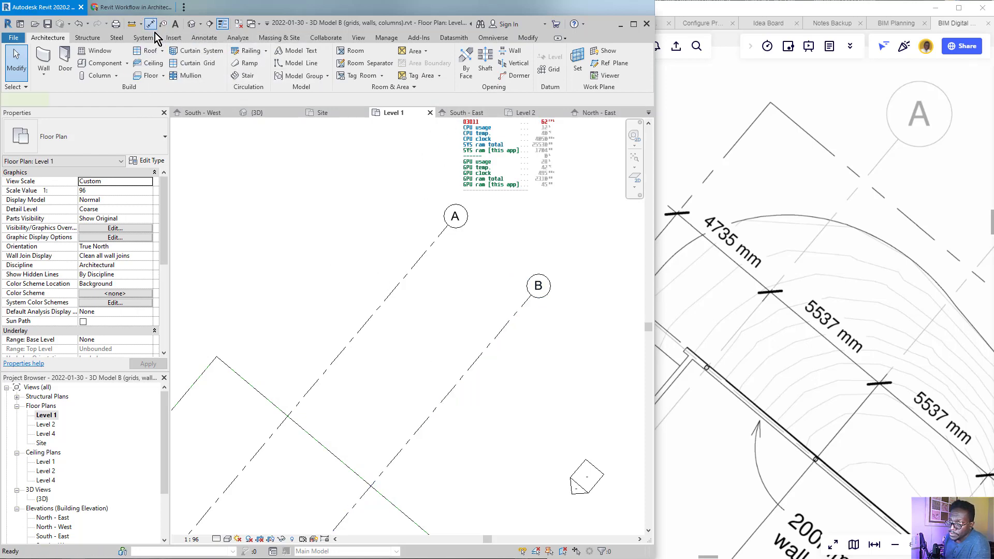
left_click(209, 366)
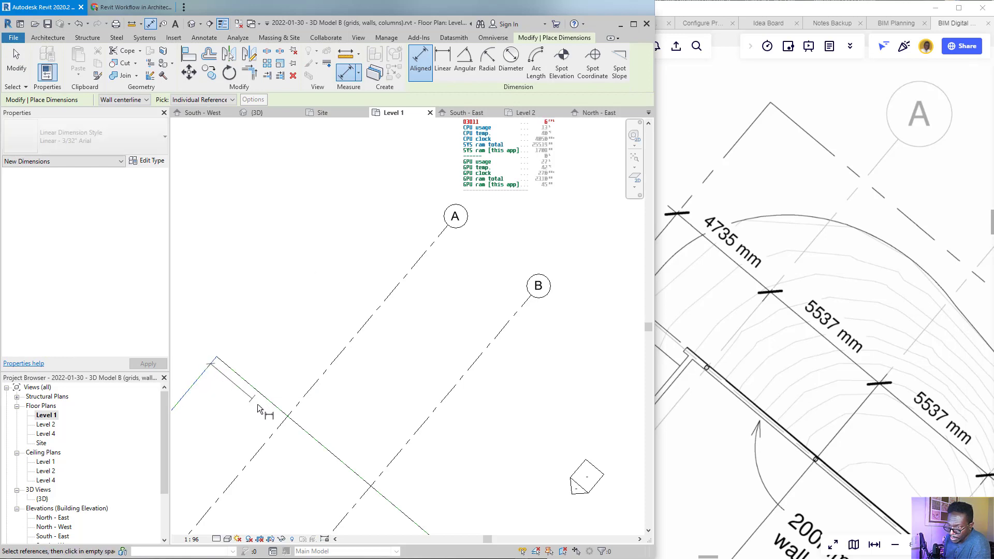
left_click(280, 427)
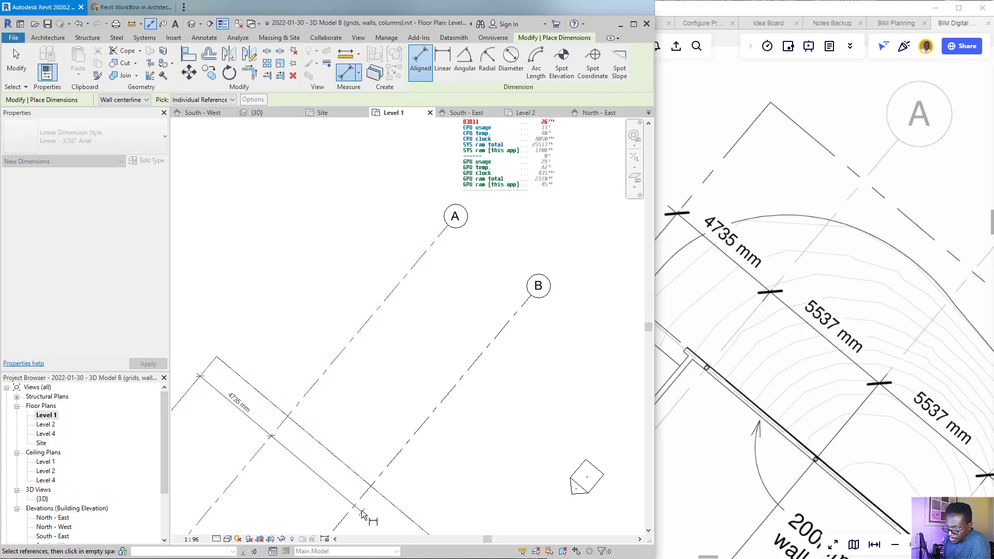
left_click(354, 510)
left_click(439, 369)
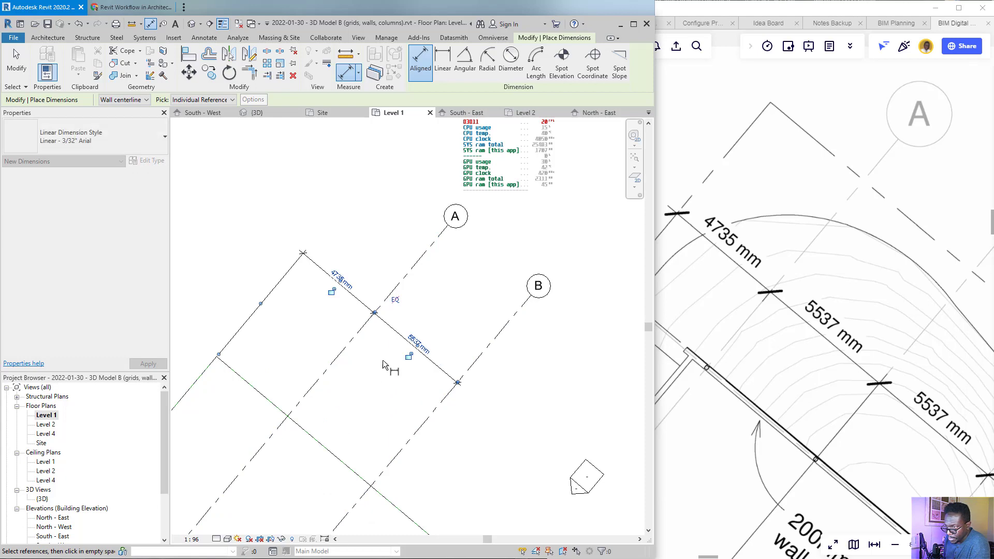
key("Escape")
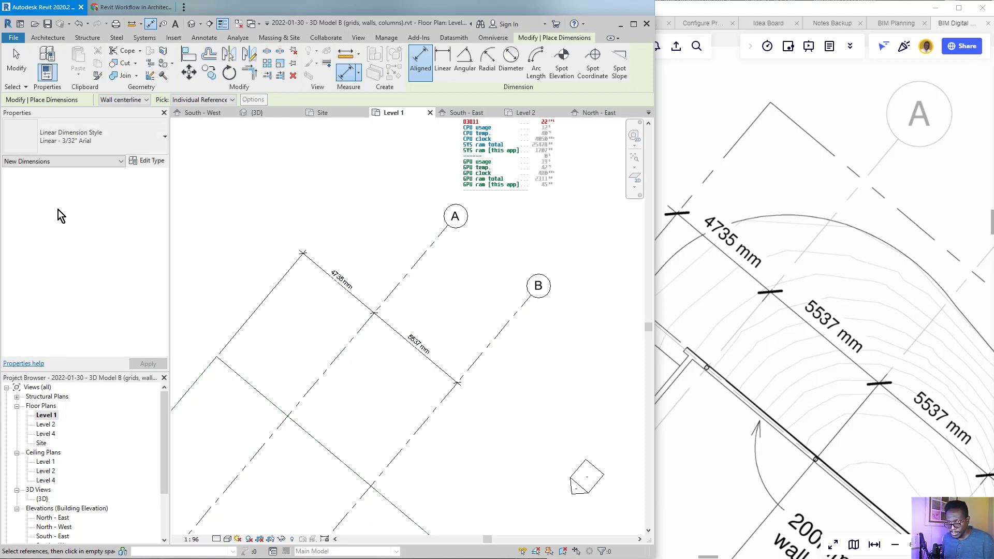
left_click(4, 201)
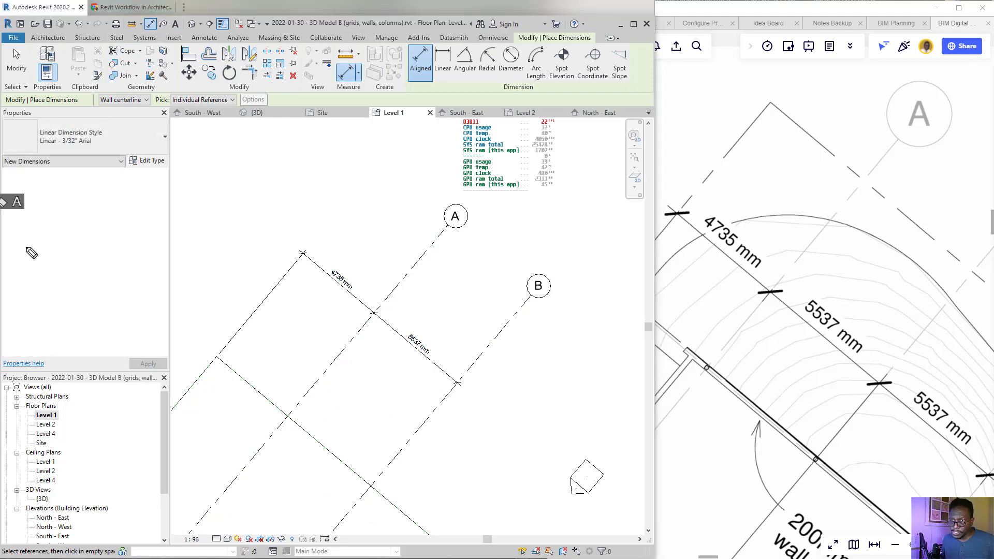
mouse_move(450, 346)
left_mouse_down()
mouse_move(436, 358)
mouse_move(426, 322)
left_mouse_up()
mouse_move(851, 282)
left_mouse_down()
mouse_move(828, 363)
mouse_move(810, 279)
left_mouse_up()
left_click_drag(794, 338, 446, 355)
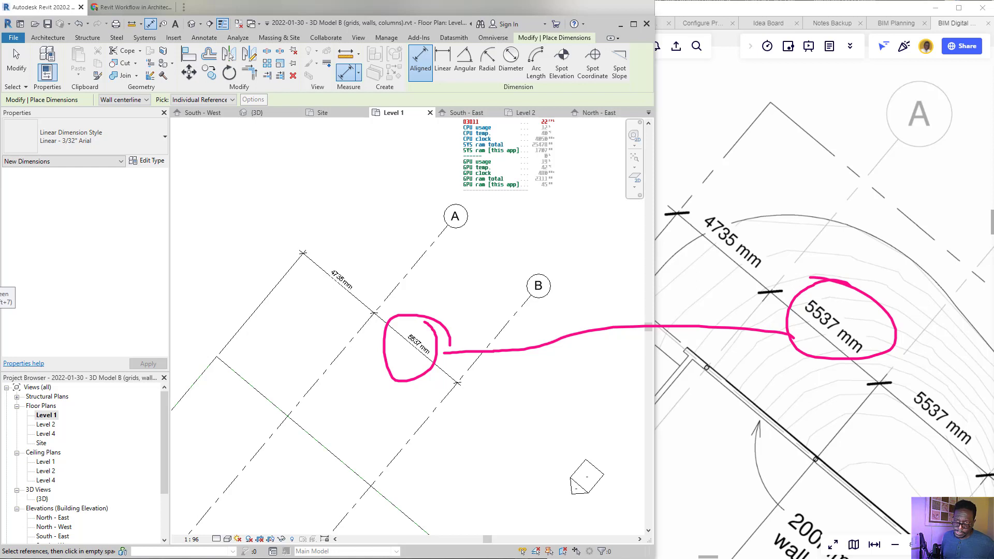
key("ctrl+shift+7")
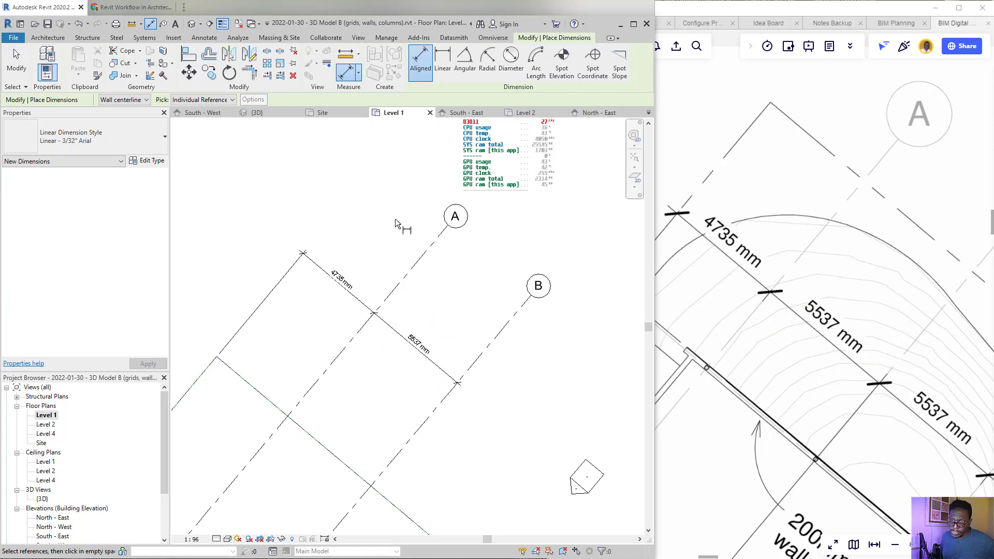
- Leave the dimension command and check the Miro site plan for the spacings of the grids south-east of B
scroll(393, 220, "down", 3)
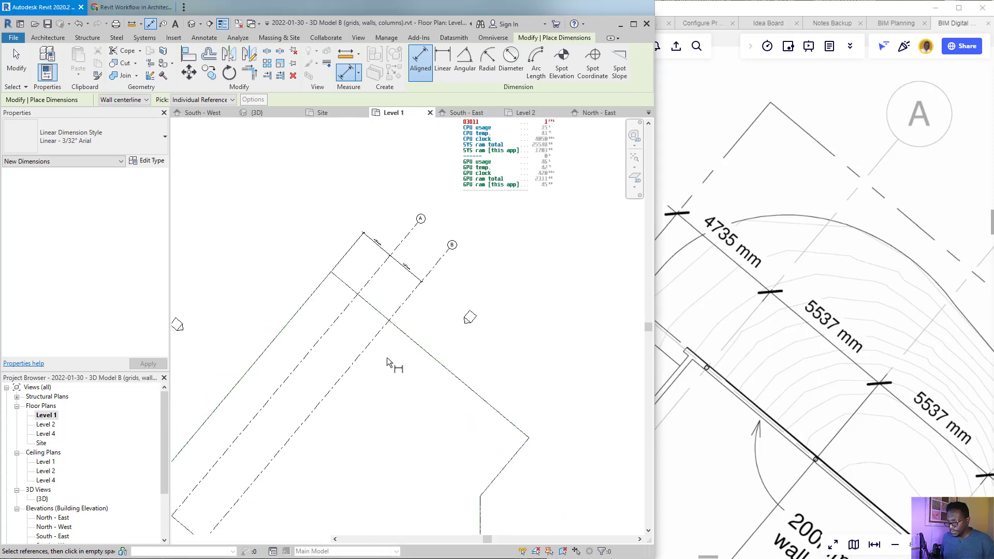
middle_click_drag(387, 357, 411, 310)
key("Escape")
scroll(412, 347, "down", 2)
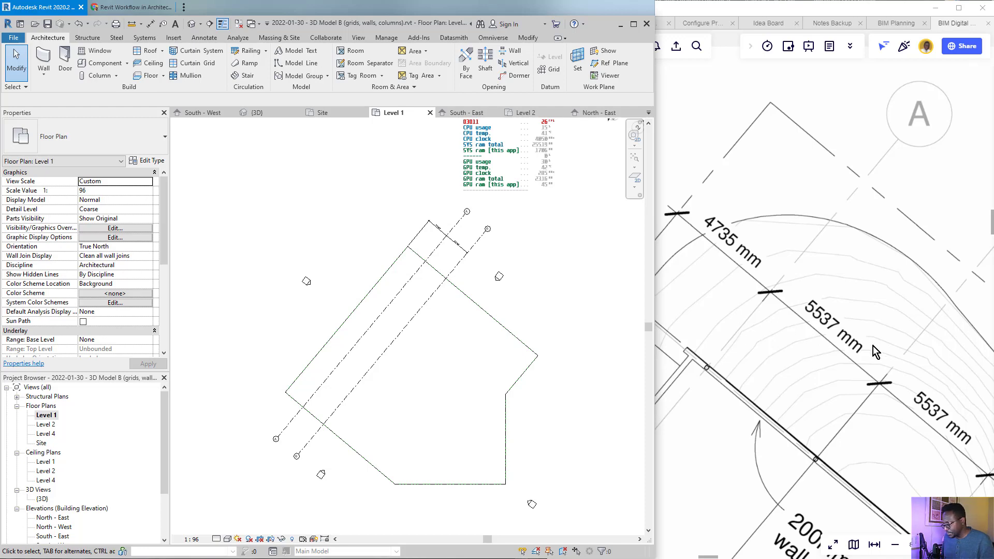
scroll(872, 343, "down", 3)
middle_click_drag(887, 437, 715, 312)
scroll(763, 299, "up", 1)
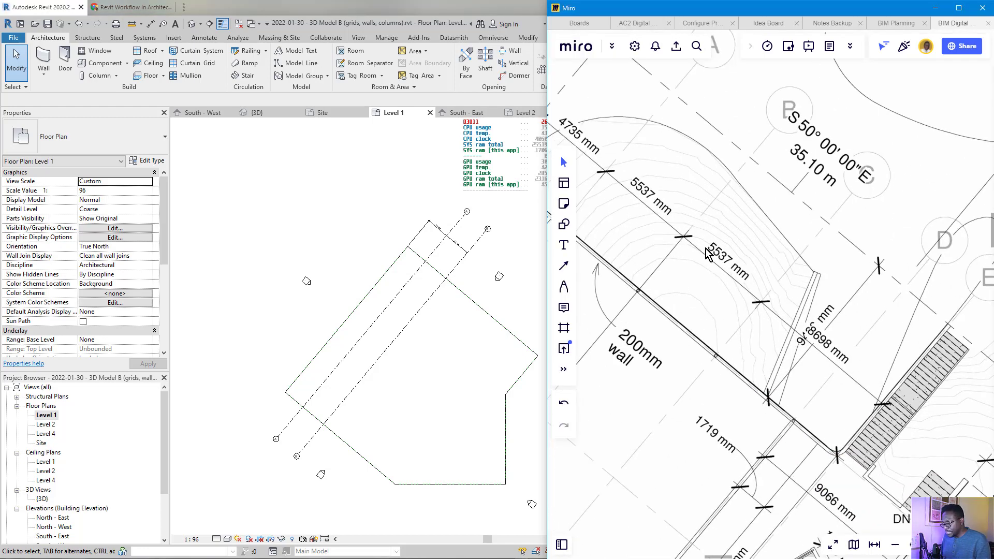
- Copy grid B south-east by the same spacing as between grids A and B, using their boundary intersections as reference points
scroll(466, 274, "up", 2)
scroll(477, 282, "up", 3)
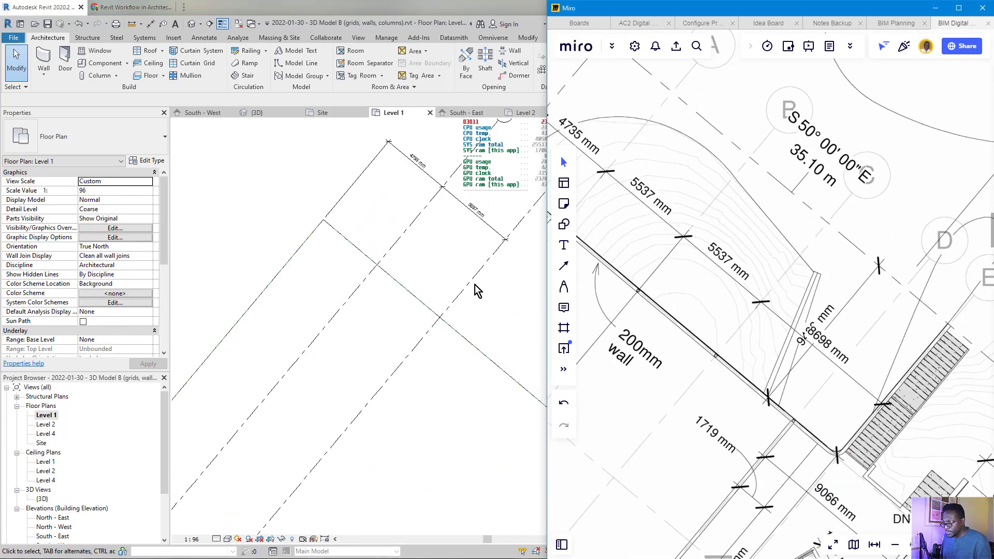
left_click(477, 296)
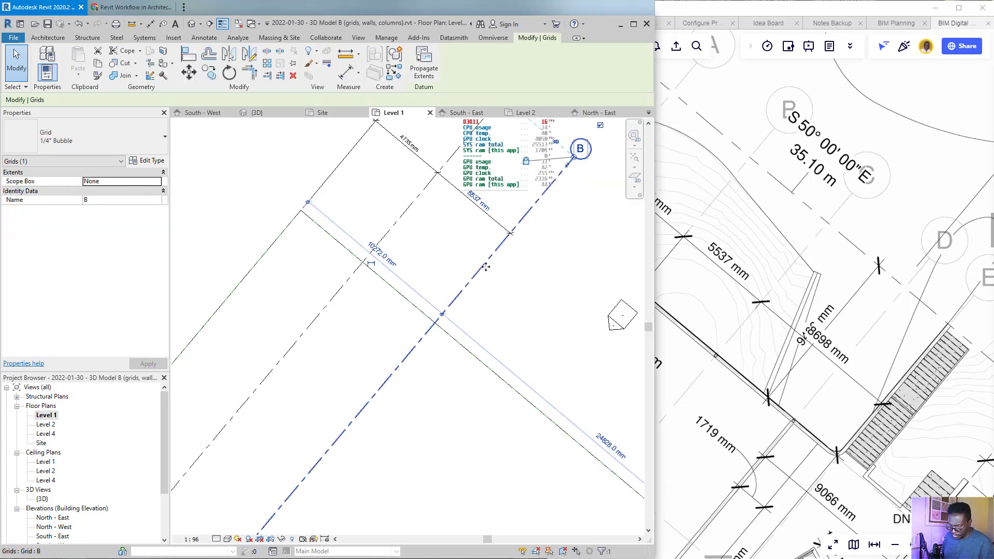
key("c")
key("c")
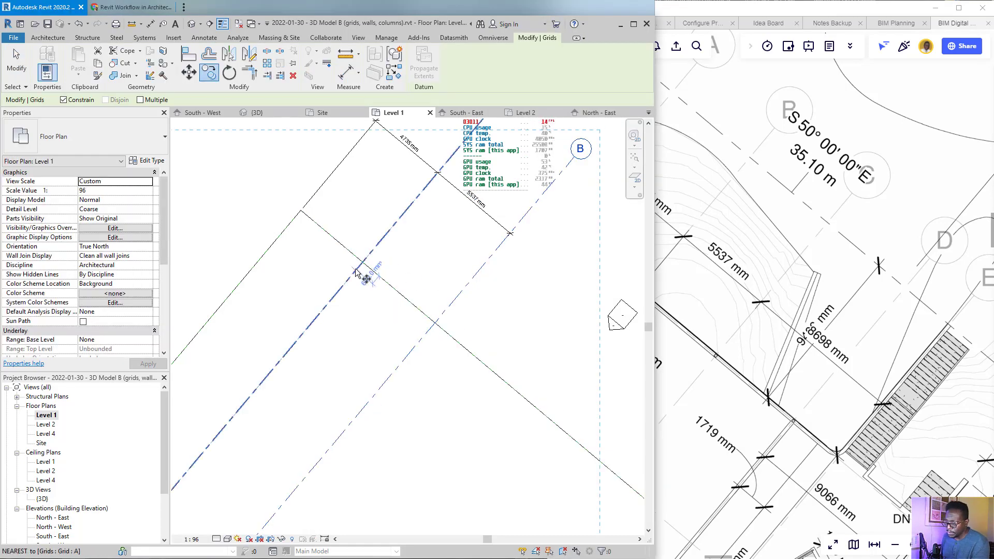
left_click(364, 266)
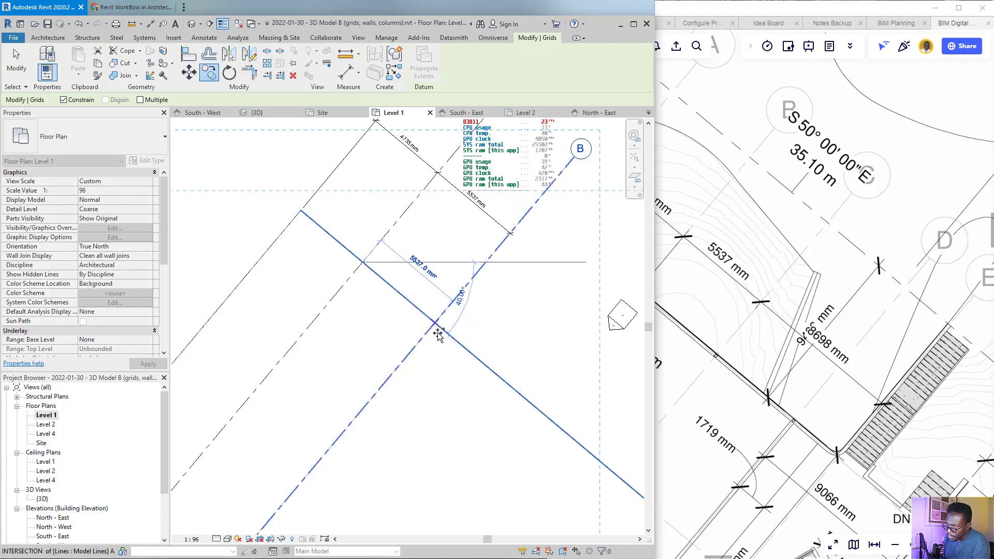
left_click(518, 368)
scroll(466, 338, "down", 2)
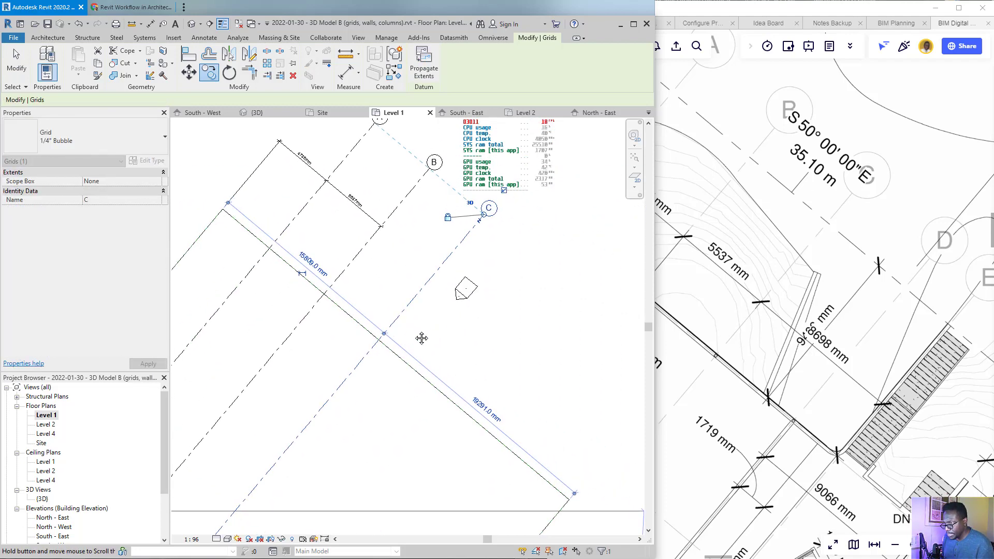
left_click(418, 340)
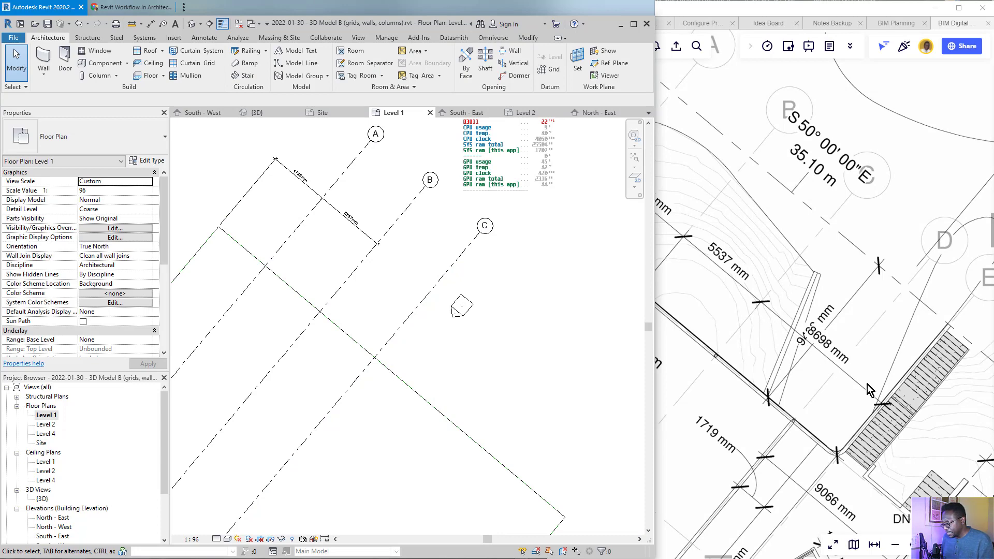
- Copy grid C 8698 mm to the south-east, as on the Miro plan, and make its temporary spacing dimension permanent
middle_click_drag(837, 407, 836, 337)
scroll(805, 267, "up", 3)
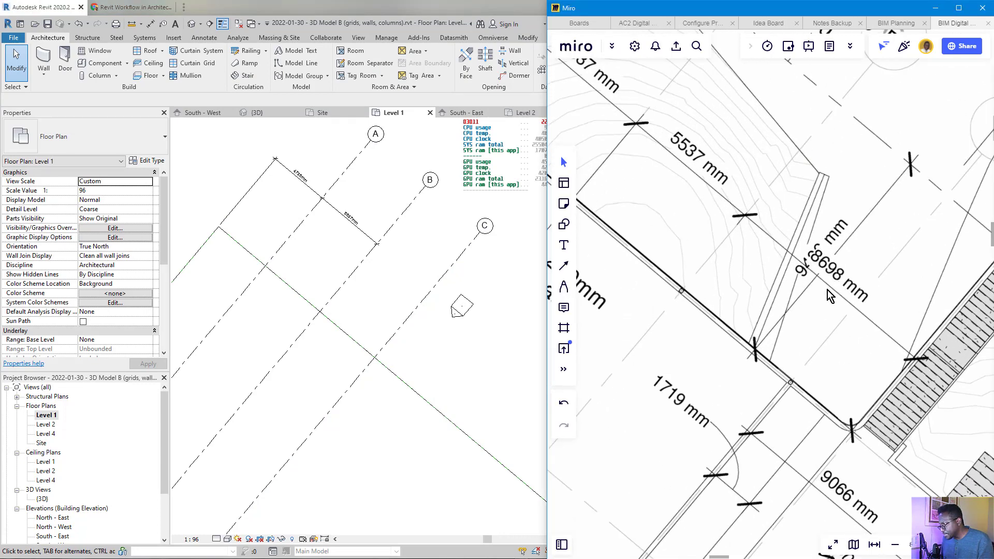
left_click(389, 347)
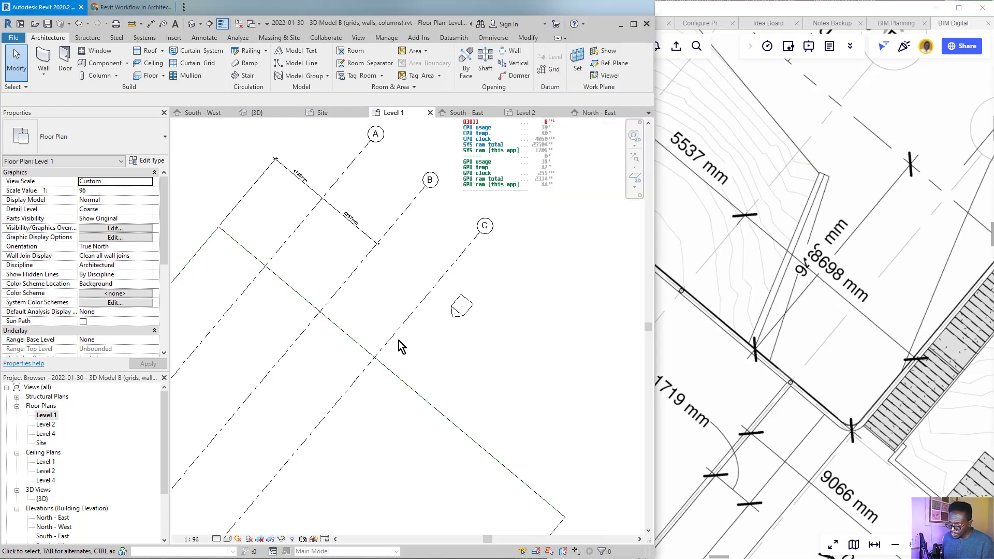
left_click(396, 338)
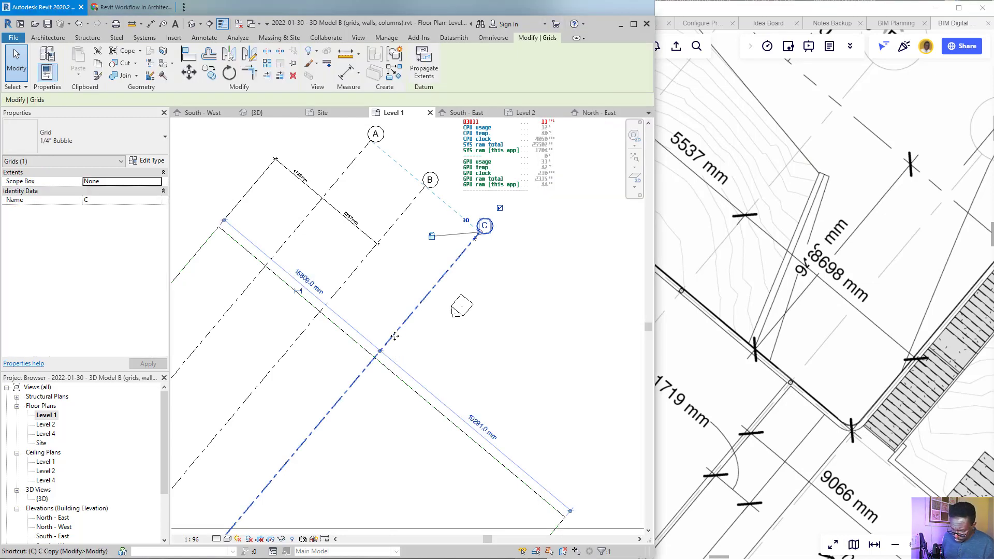
key("o")
scroll(394, 339, "up", 2)
left_click(394, 339)
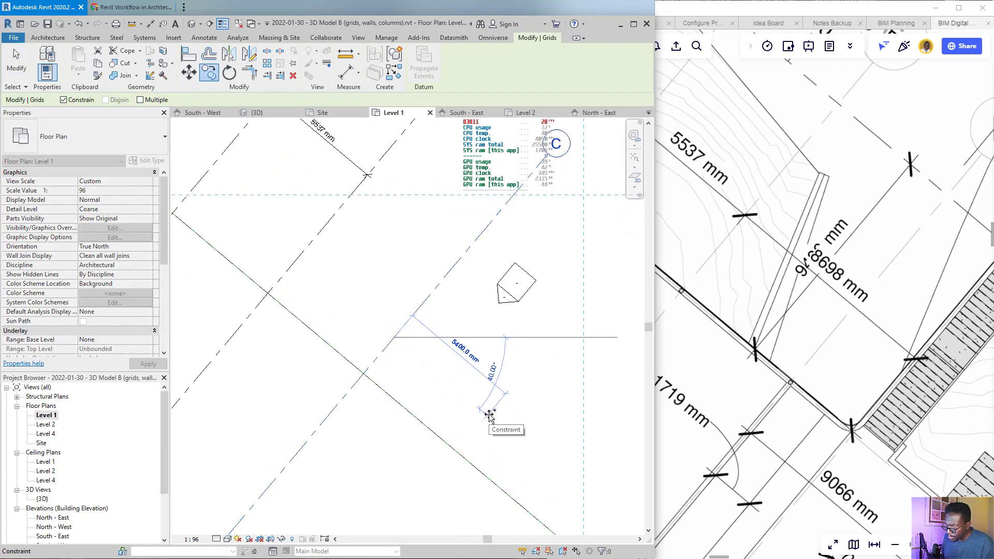
type("8")
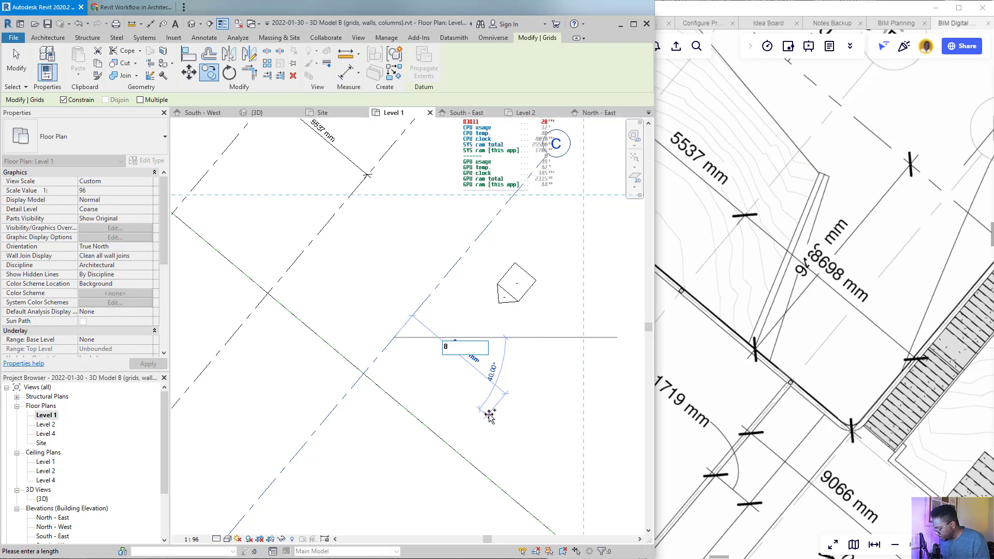
type("698")
key("Return")
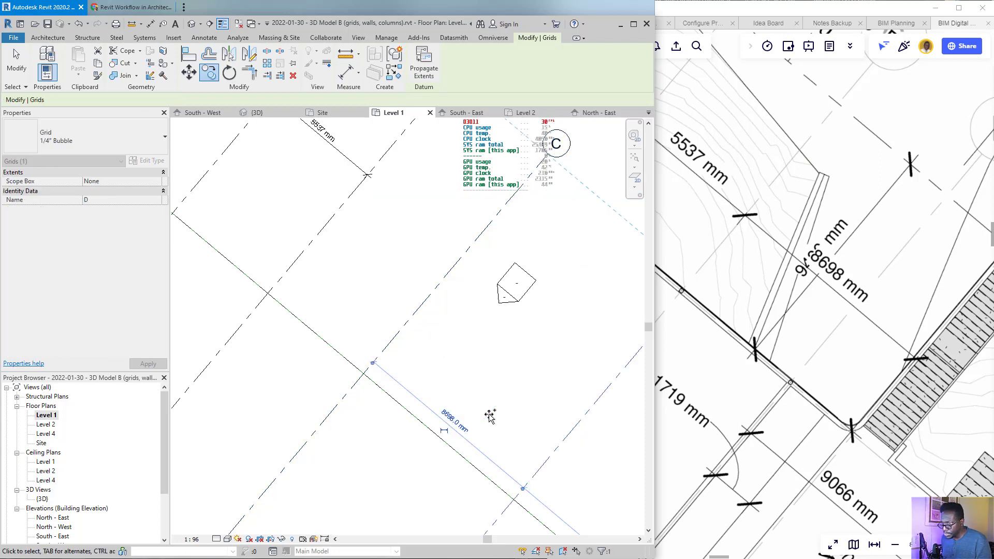
left_click(444, 430)
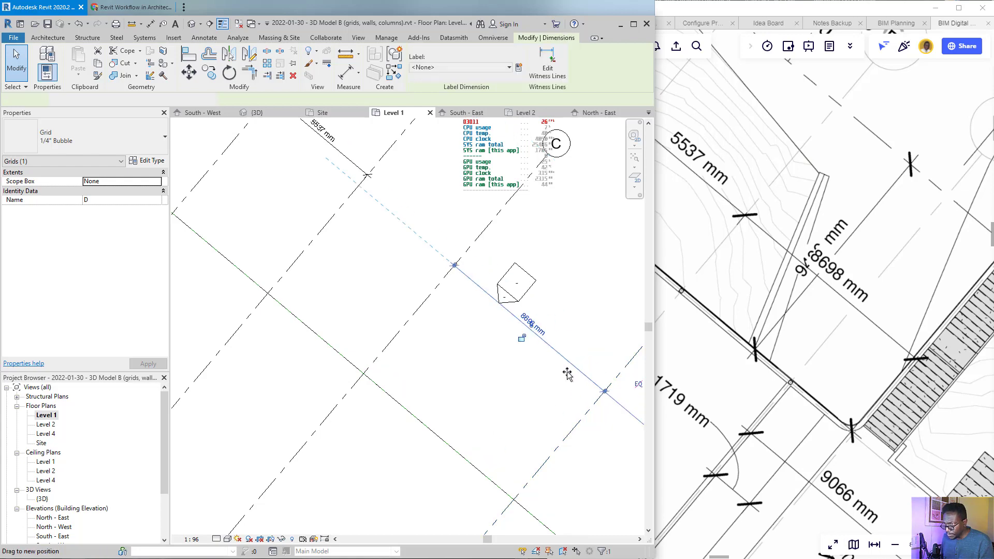
- Deselect the spacing dimension's grid and check the layout and dimensions of grids A to D on the Level 1 plan
key("Escape")
scroll(469, 380, "down", 3)
scroll(506, 389, "up", 4)
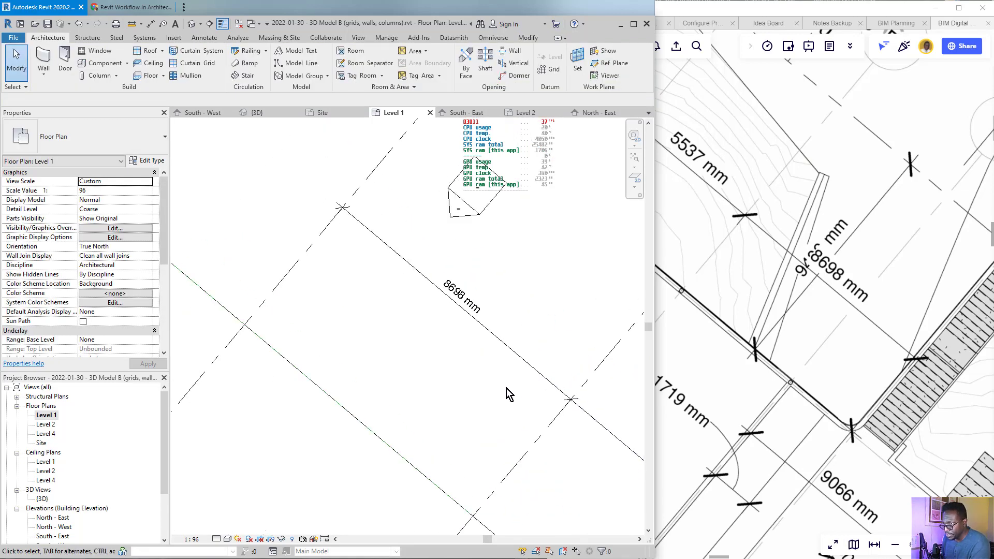
scroll(531, 366, "down", 3)
scroll(881, 355, "down", 1)
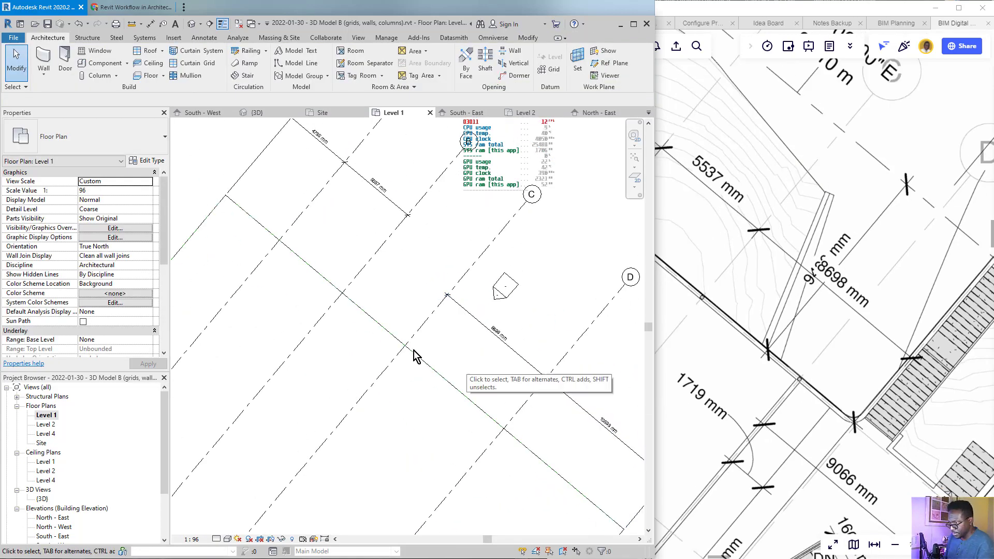
scroll(426, 355, "down", 3)
scroll(434, 381, "down", 2)
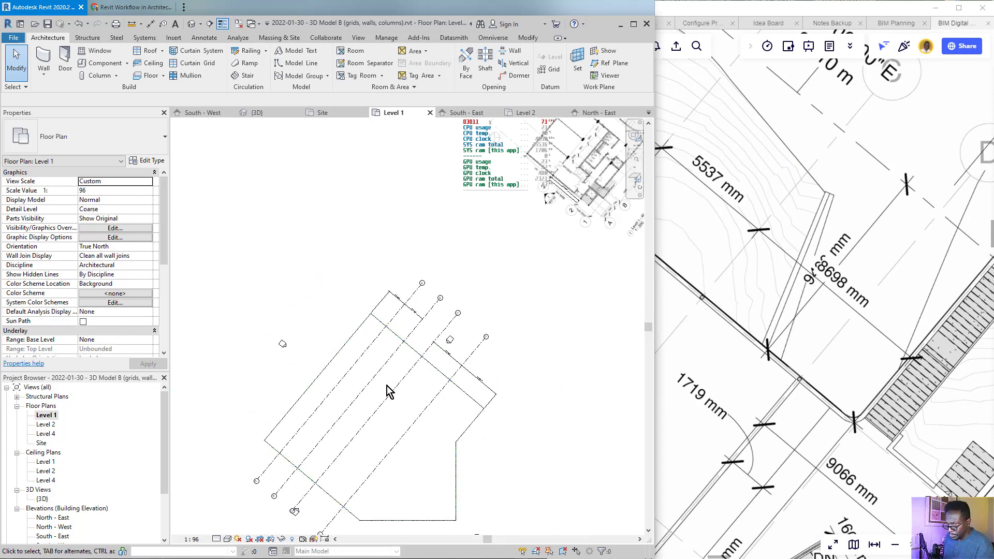
- Switch to Miro and check the site plan for grid 1's position and its distance from the south-west boundary
scroll(419, 310, "down", 1)
scroll(848, 345, "down", 1)
scroll(849, 346, "down", 2)
middle_click_drag(842, 371, 782, 278)
middle_click_drag(699, 351, 945, 344)
scroll(824, 349, "down", 1)
mouse_move(855, 194)
middle_mouse_down()
mouse_move(732, 263)
mouse_move(760, 261)
mouse_move(838, 201)
middle_mouse_up()
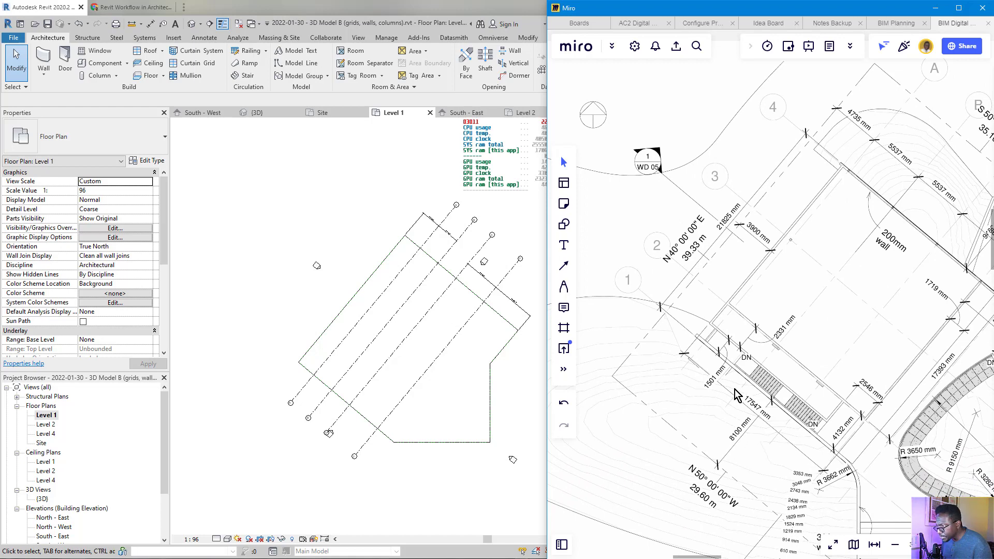
scroll(672, 342, "up", 5)
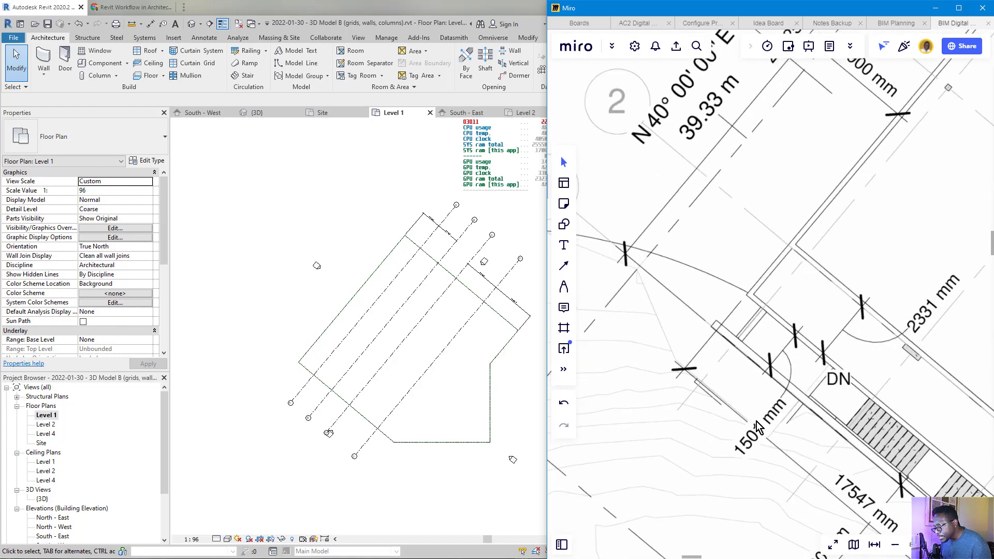
middle_click_drag(755, 422, 753, 242)
scroll(757, 249, "down", 3)
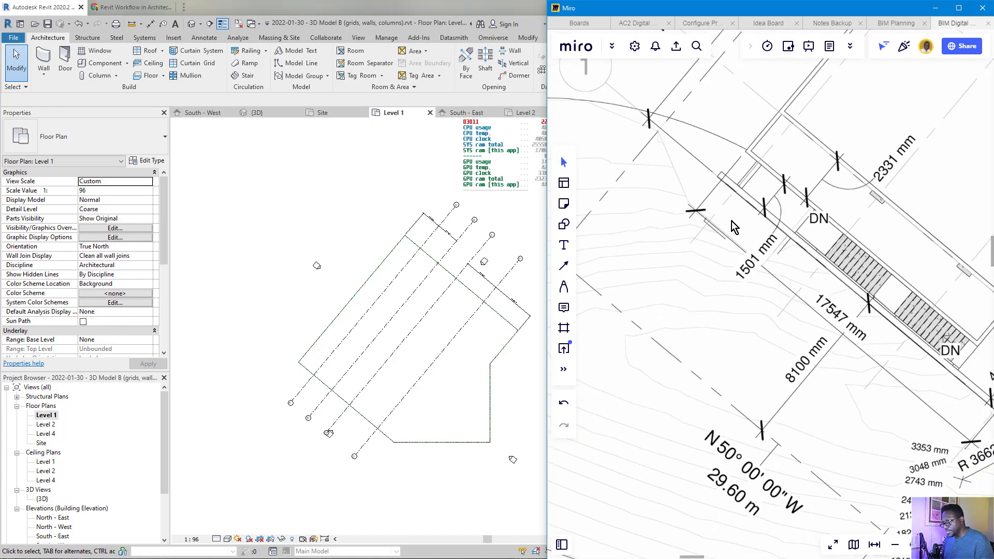
scroll(659, 225, "down", 2)
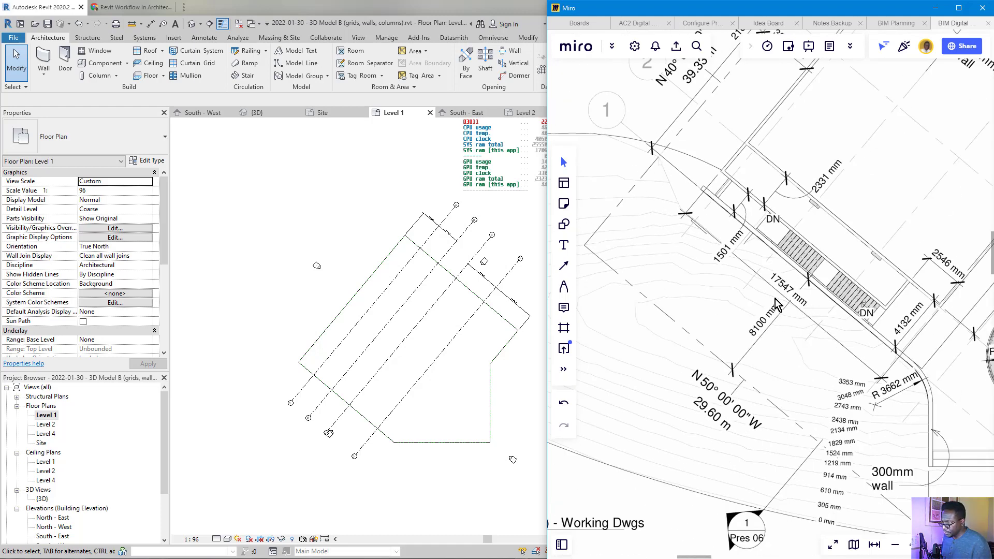
- Return to Revit and draw a grid line across grids A to D, parallel to and just inside the south-west boundary
left_click(330, 397)
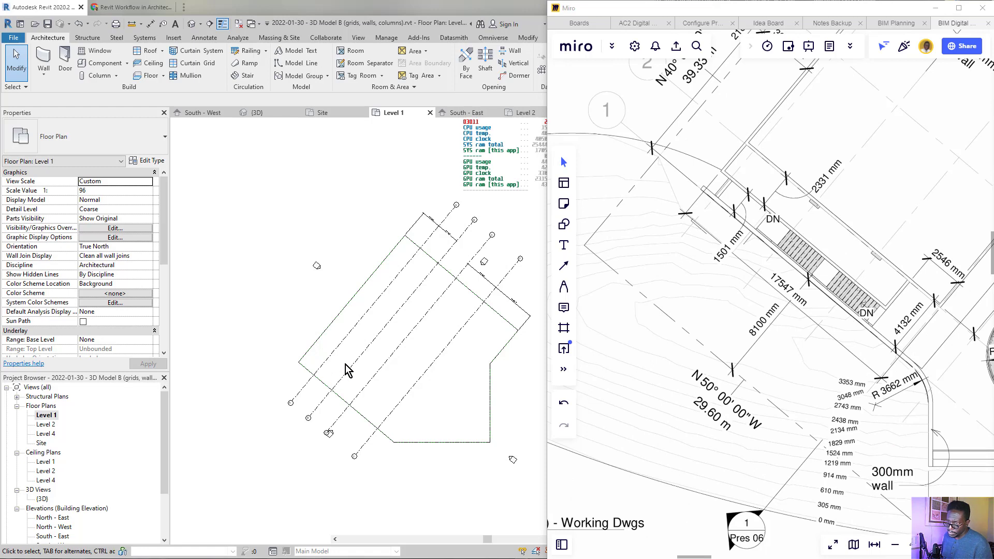
scroll(518, 256, "up", 4)
scroll(518, 264, "down", 3)
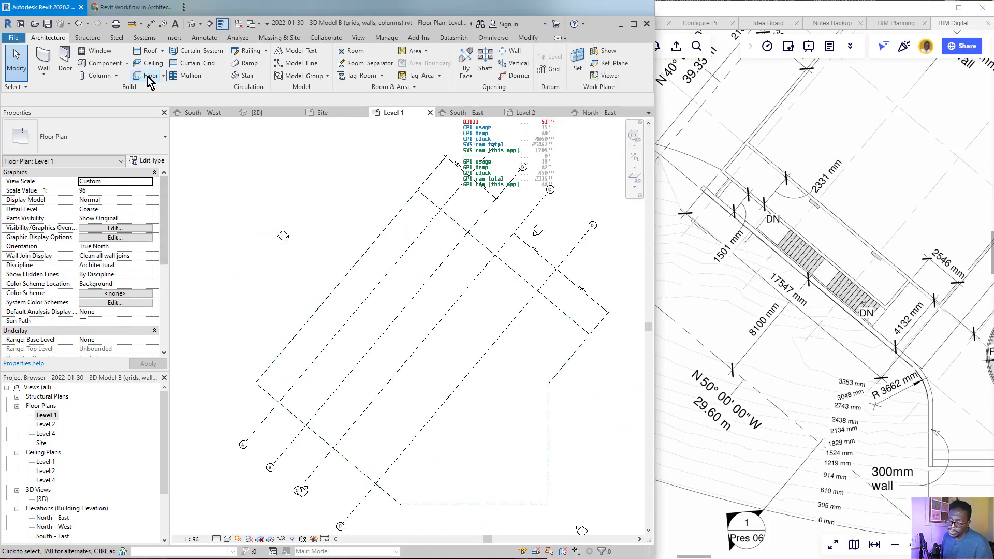
left_click(550, 69)
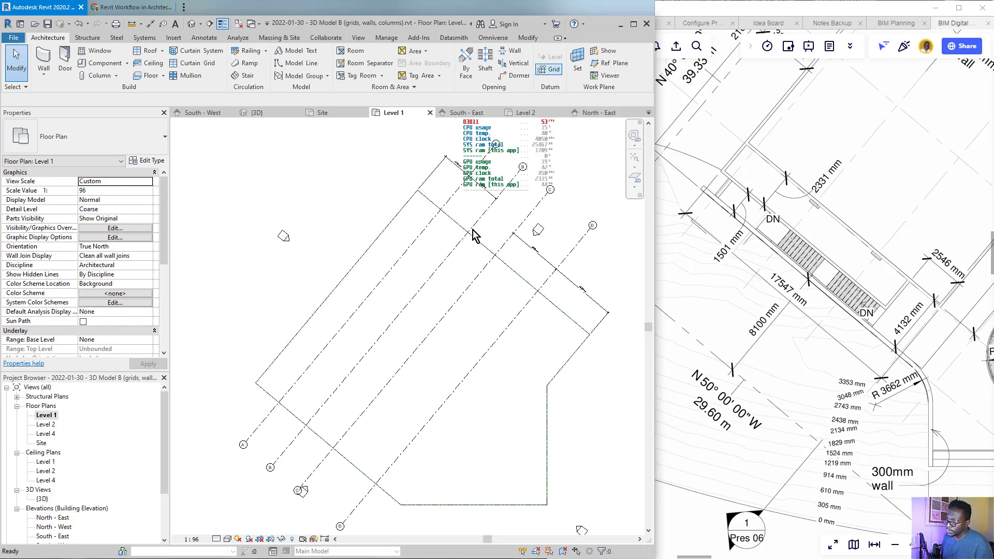
middle_click_drag(327, 341, 402, 227)
scroll(319, 264, "up", 1)
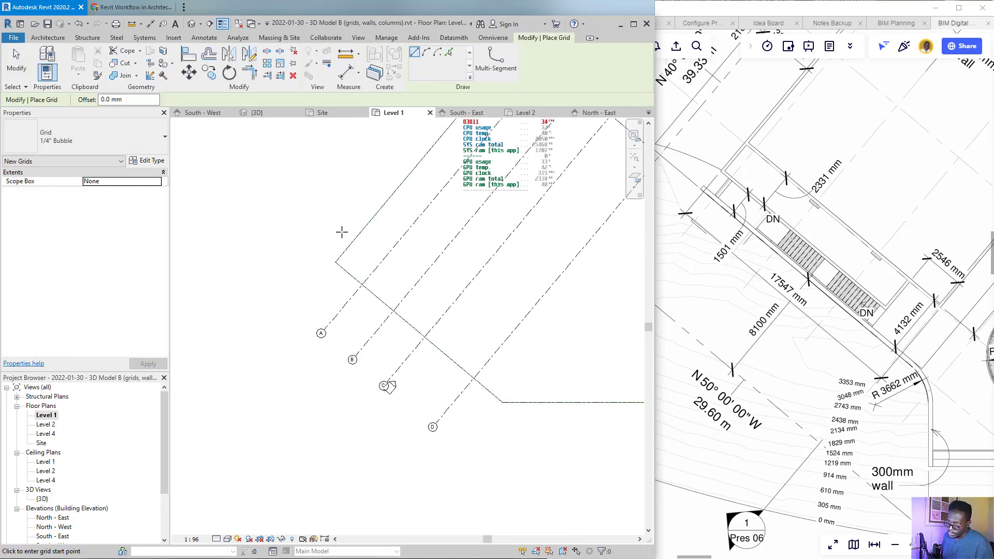
left_click(337, 191)
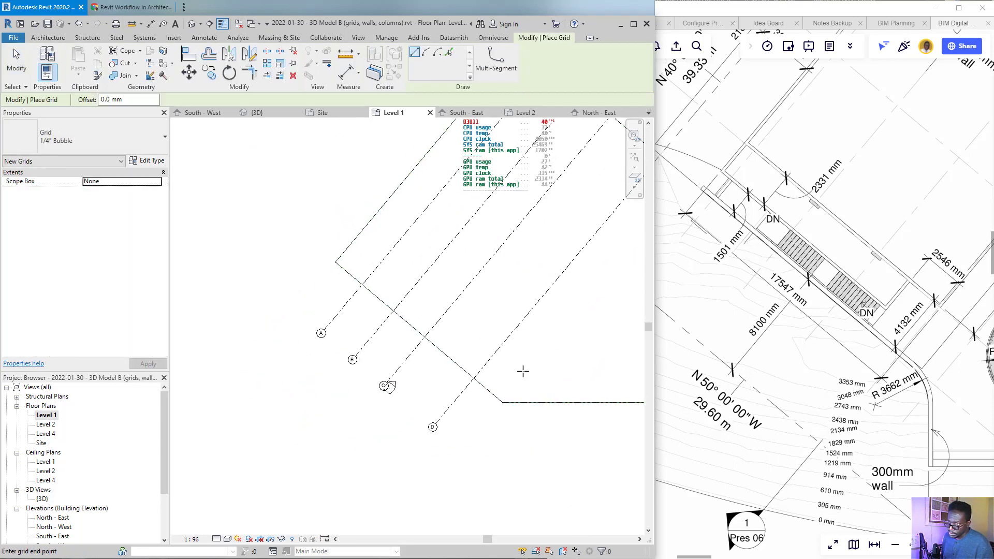
left_click(550, 370)
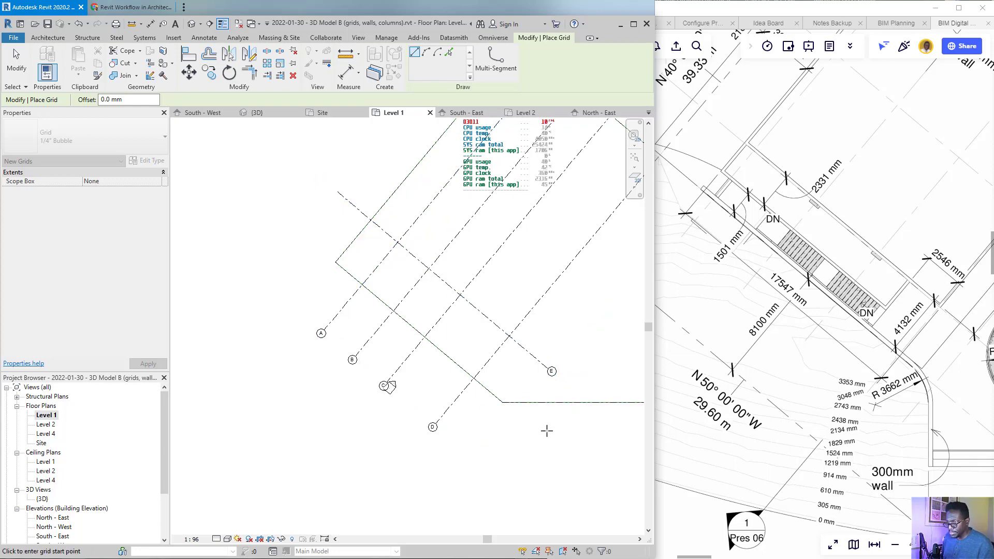
key("Escape")
key("Escape")
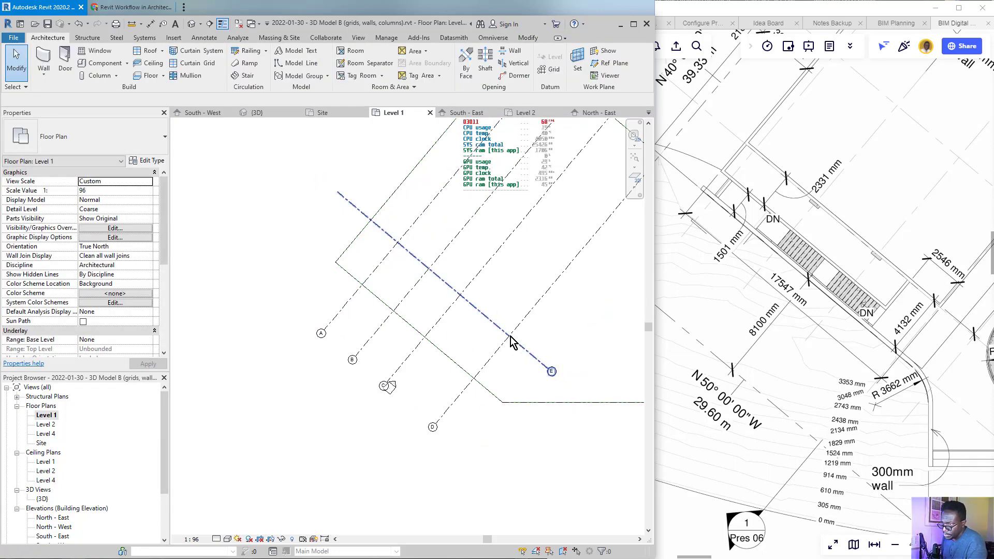
- Rename the new cross grid, parallel to the south-west boundary, as 1
middle_click_drag(511, 337, 499, 335)
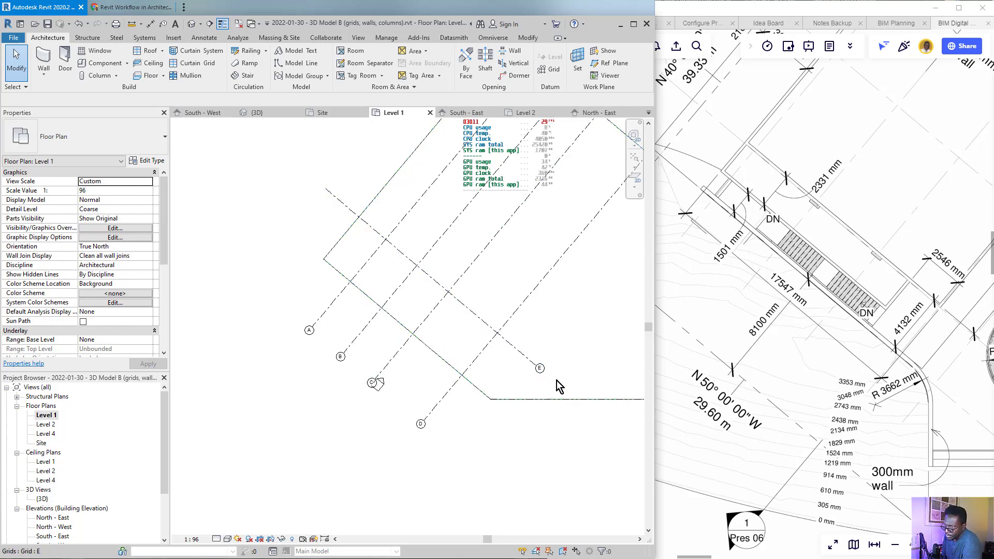
scroll(897, 343, "down", 4)
scroll(766, 224, "up", 3)
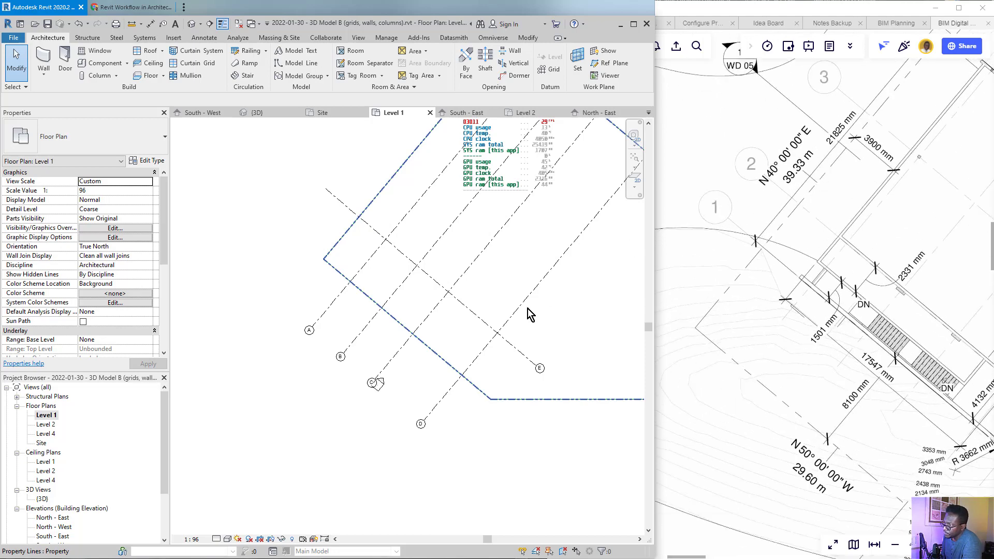
scroll(528, 390, "up", 3)
left_click(561, 345)
left_click(562, 348)
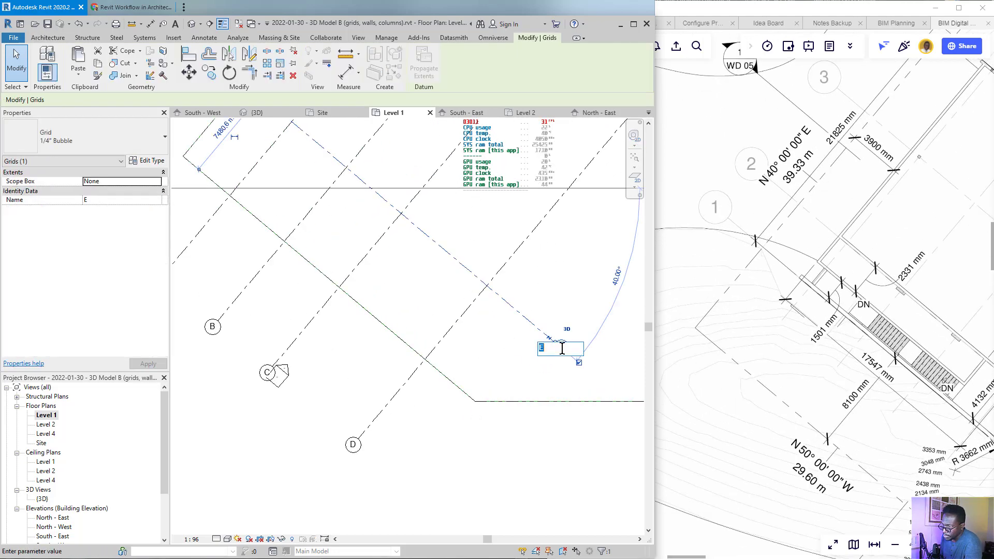
type("1")
left_click(594, 376)
left_click(547, 385)
scroll(606, 378, "down", 3)
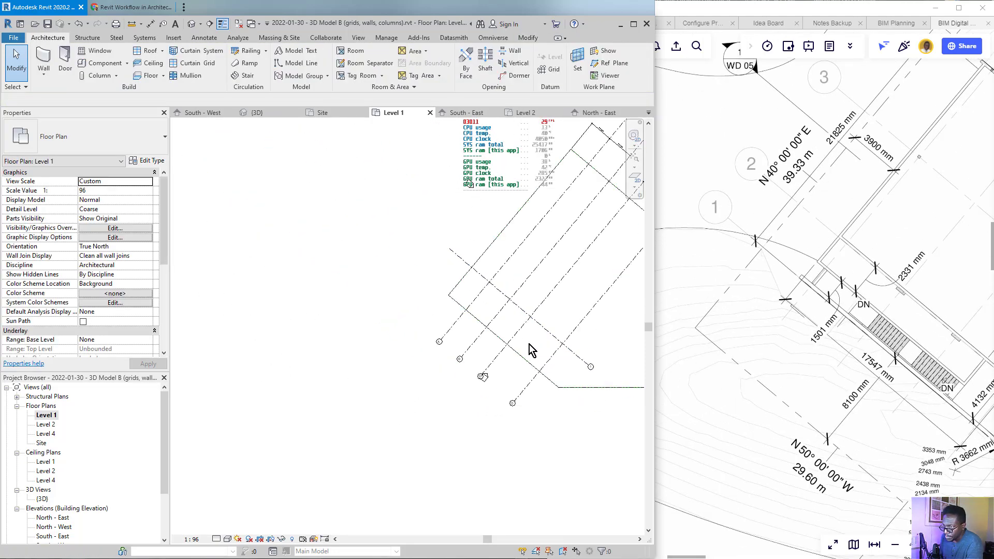
- Show the grid bubble at the north-west end of grid 1 as well
scroll(459, 265, "up", 3)
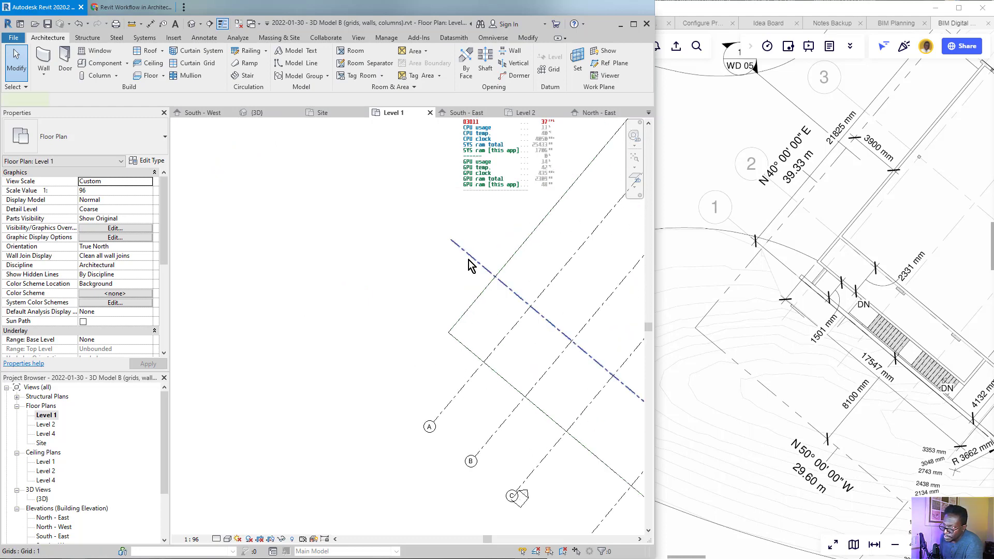
left_click(468, 244)
scroll(457, 241, "up", 2)
left_click(420, 215)
left_click(342, 331)
scroll(533, 402, "down", 3)
scroll(497, 341, "up", 3)
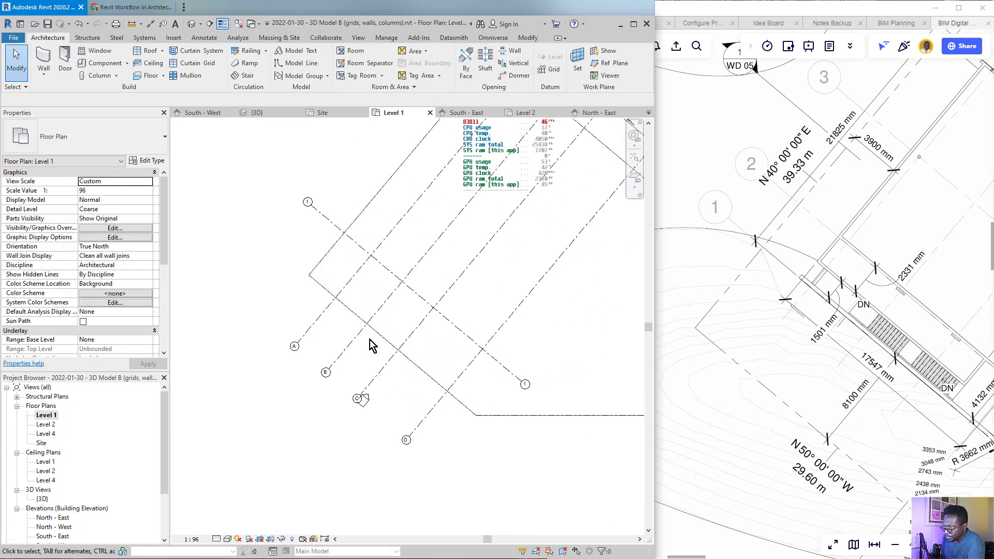
- Set the distance from the south-west boundary to grid 1 to 8100 mm
scroll(420, 348, "up", 3)
left_click(463, 325)
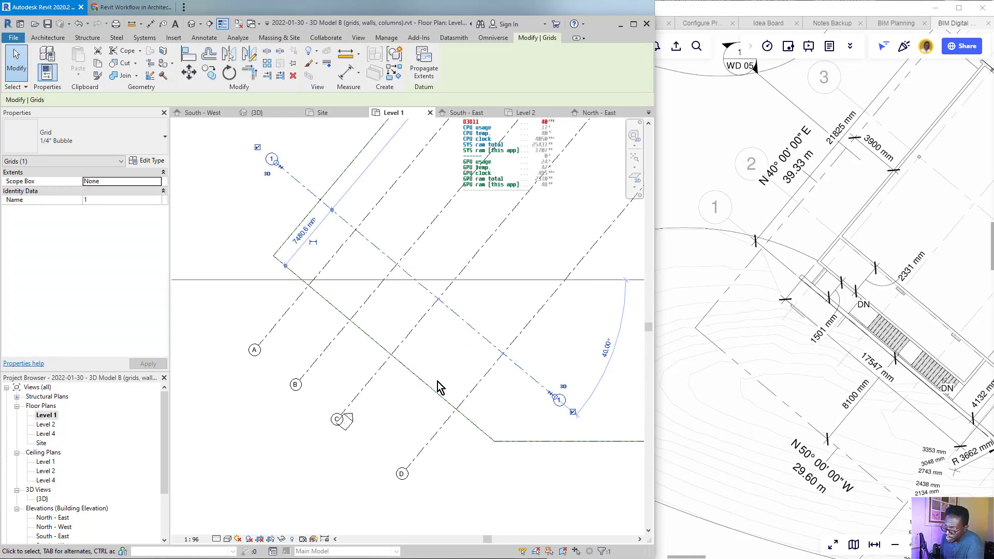
scroll(299, 225, "up", 3)
left_click(310, 257)
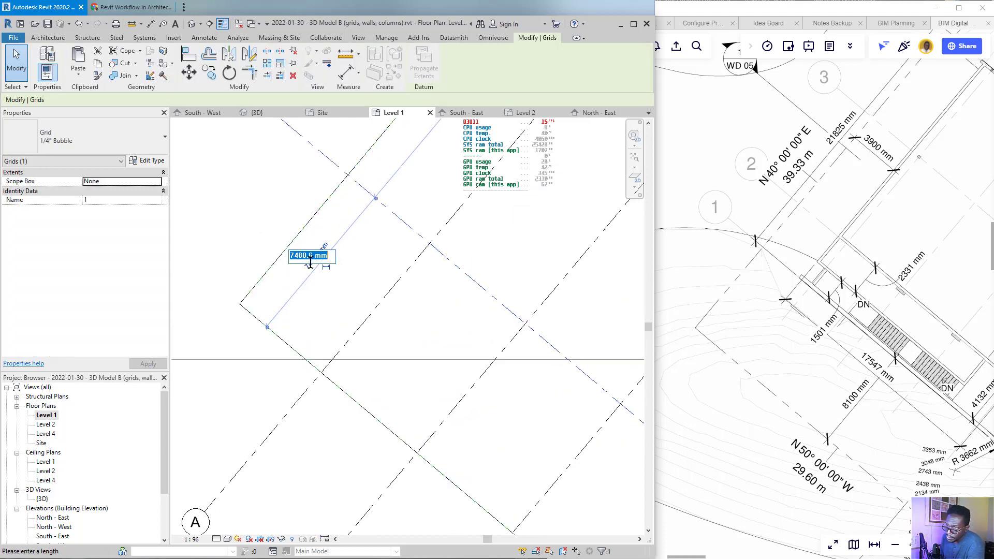
type("8")
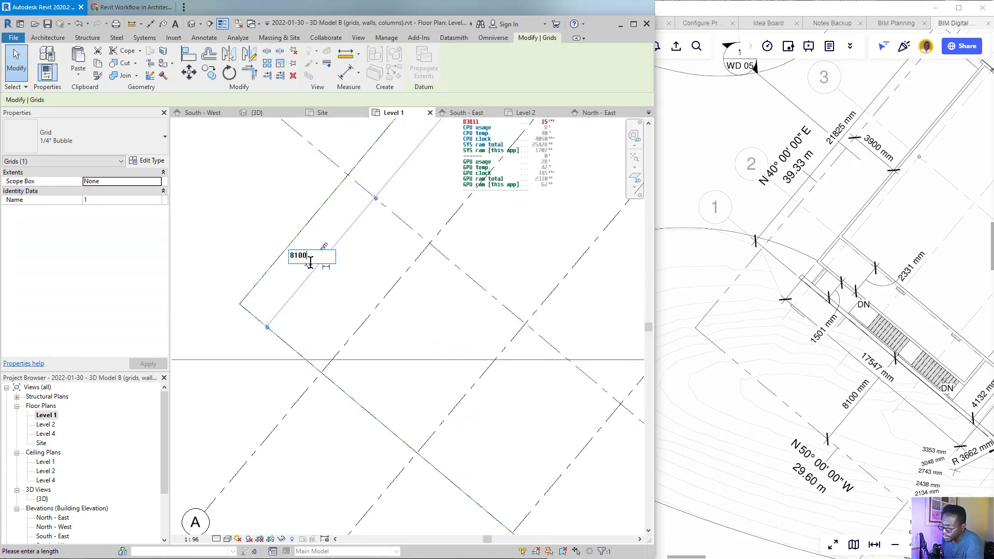
type("100")
key("Return")
scroll(342, 300, "down", 5)
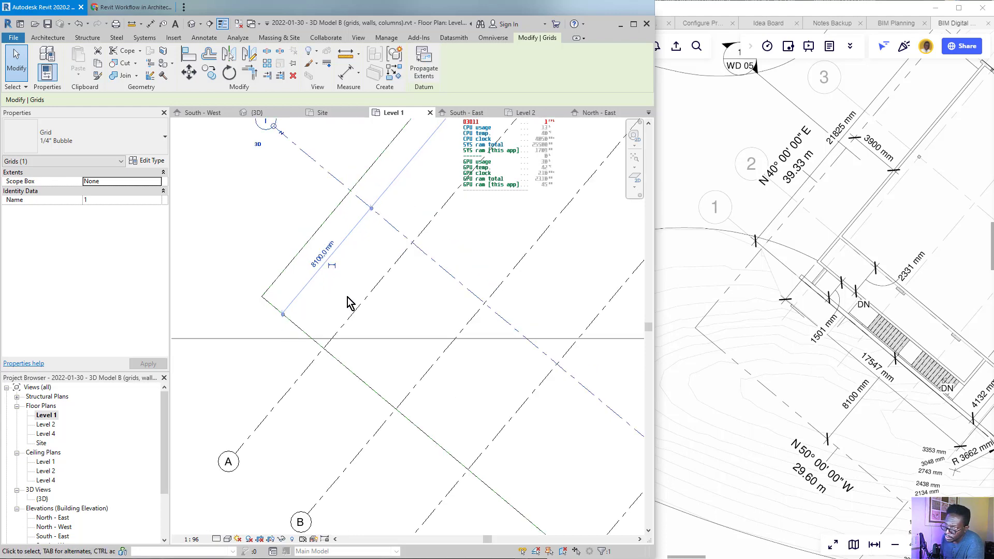
left_click(258, 246)
scroll(854, 294, "up", 2)
scroll(873, 318, "down", 3)
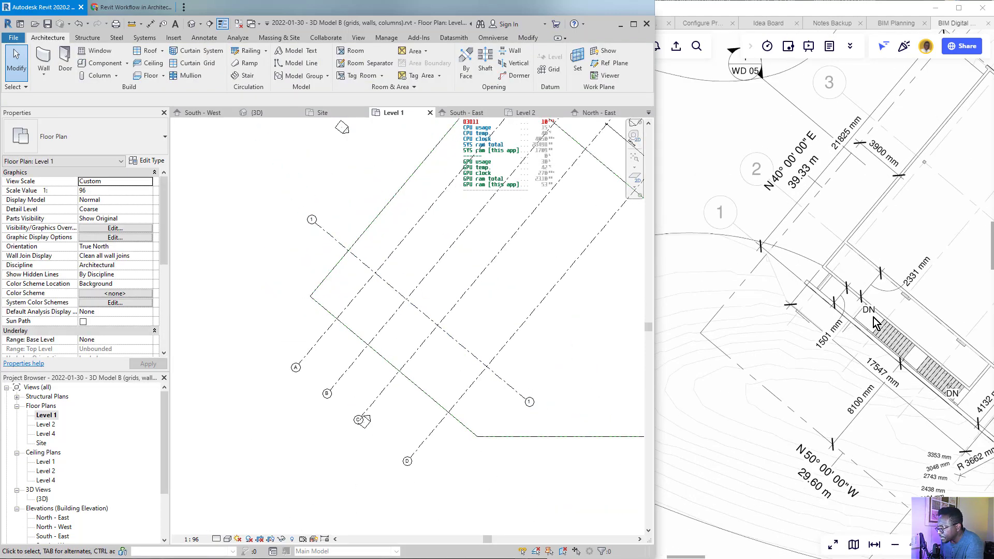
- Switch to Miro and check the site plan and rotated floor plan for the spacings of the numbered grids
left_click_drag(900, 331, 757, 279)
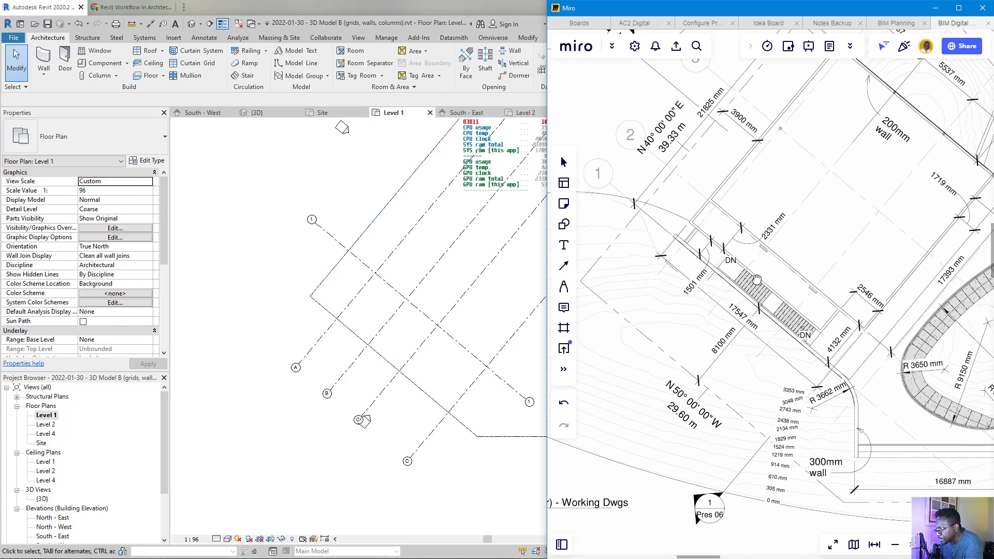
scroll(847, 389, "down", 2)
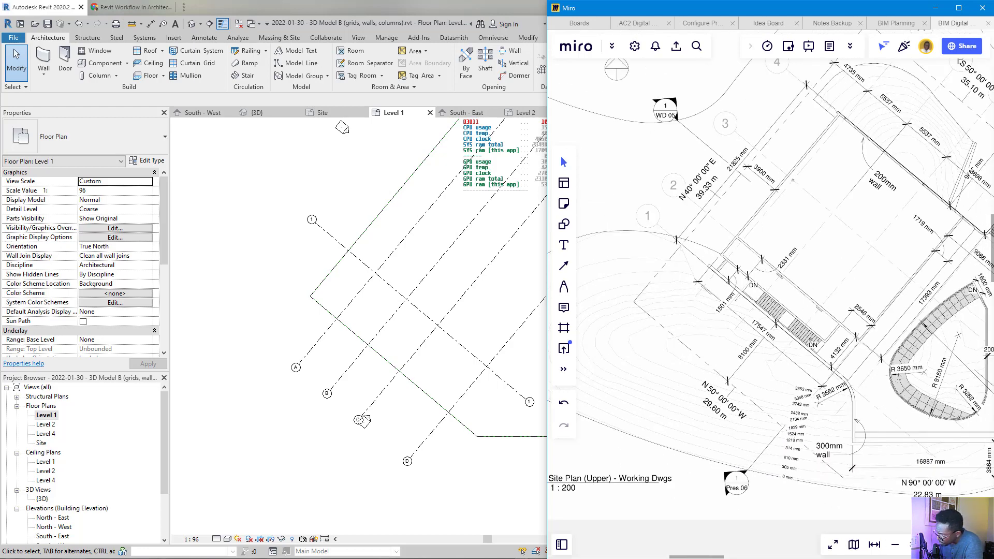
scroll(721, 228, "down", 6)
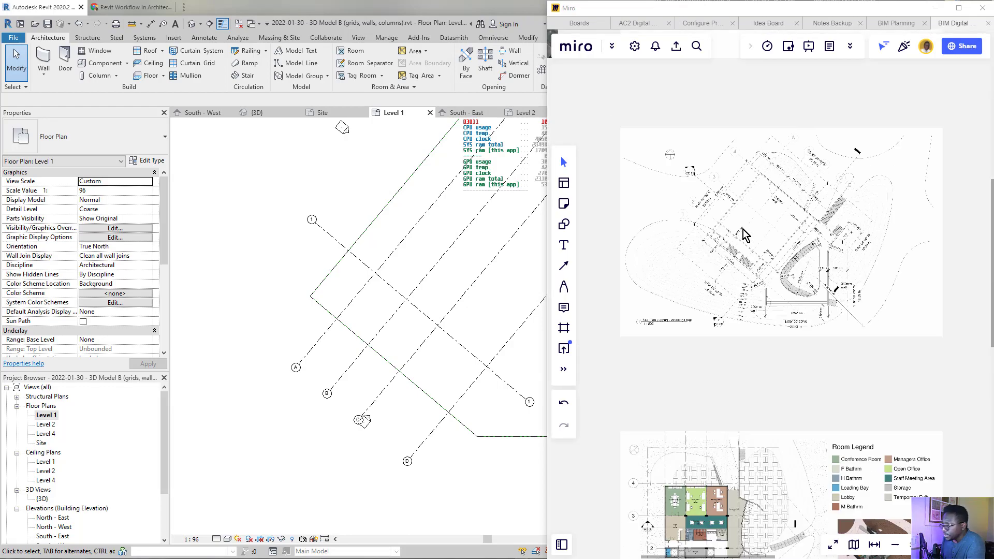
scroll(740, 216, "up", 5)
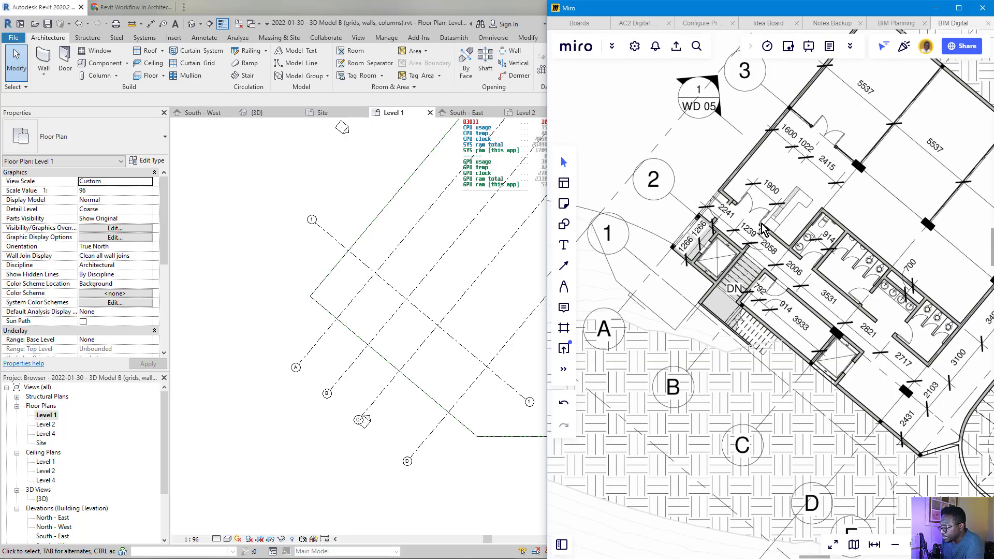
middle_click_drag(785, 311, 649, 219)
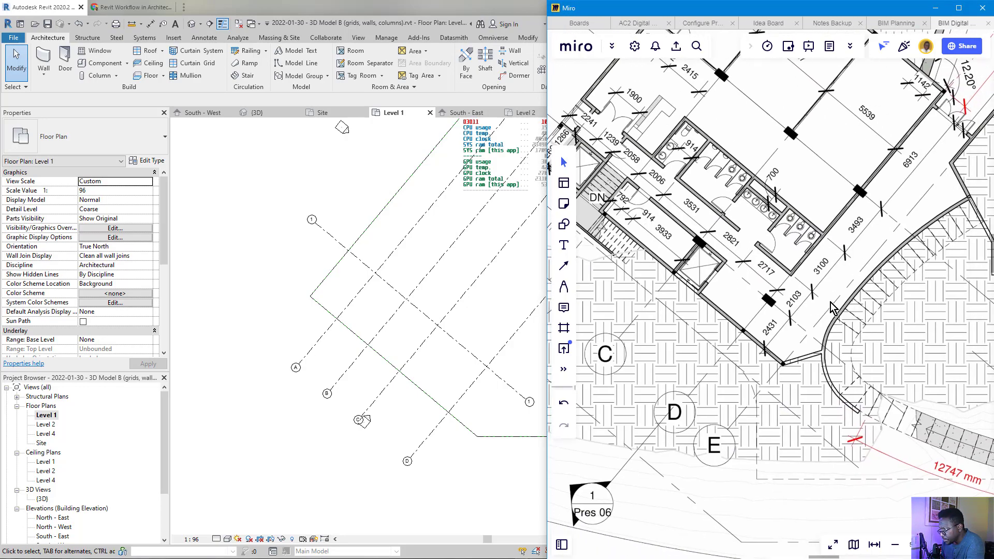
- Examine the Level 1 and Level 2 working drawings in Miro for the spacings between grids 1, 2 and 3
scroll(800, 309, "down", 8)
scroll(749, 434, "up", 8)
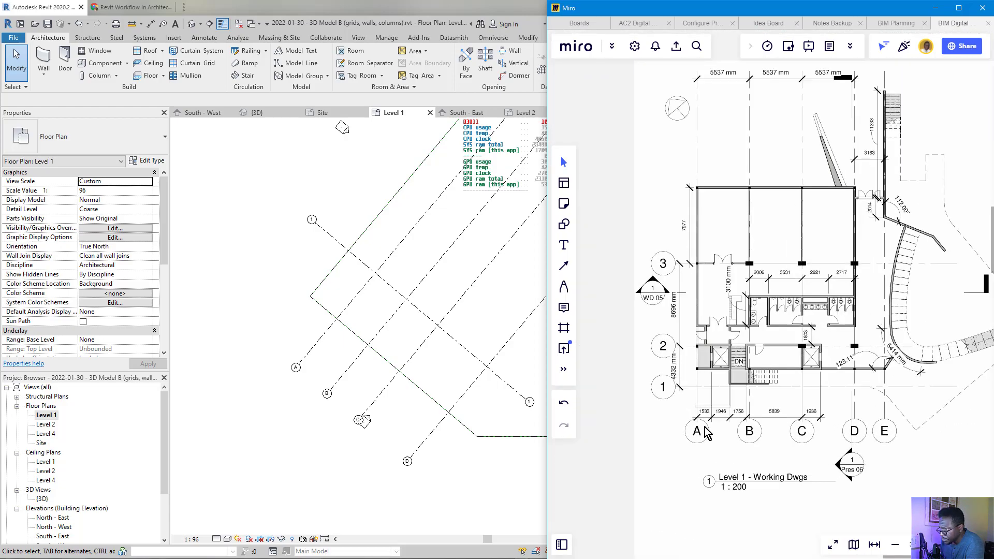
scroll(674, 343, "up", 4)
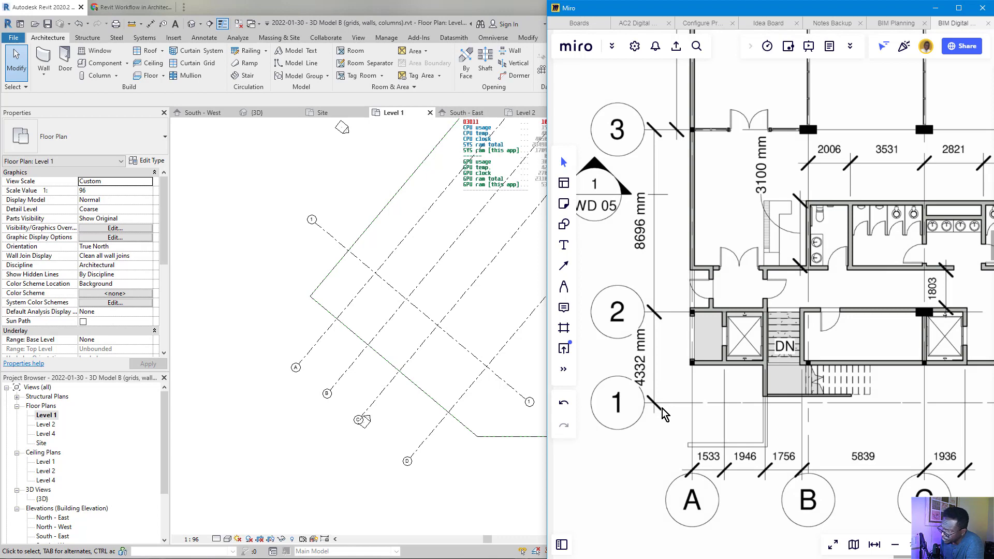
scroll(694, 369, "down", 4)
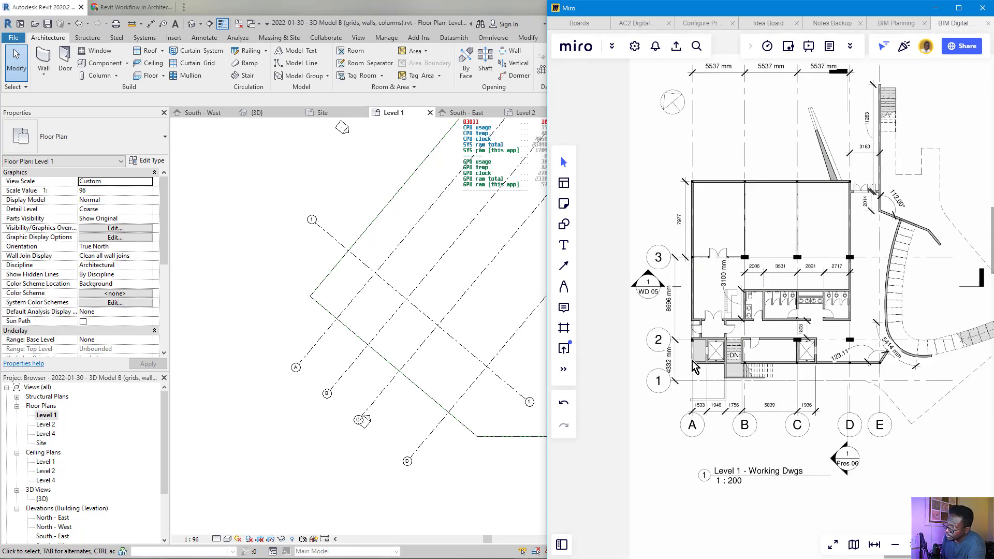
scroll(780, 297, "down", 3)
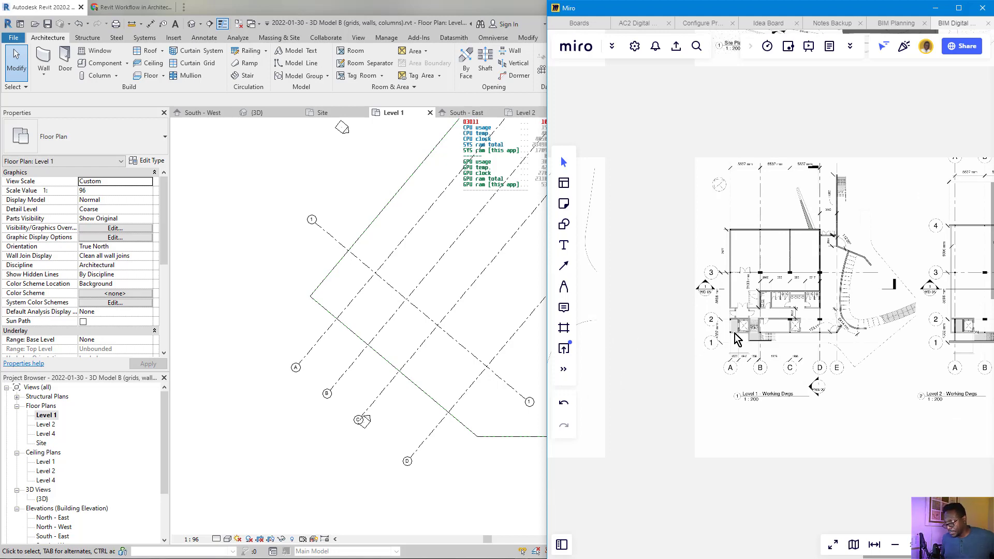
scroll(791, 327, "up", 2)
scroll(753, 326, "down", 8)
scroll(731, 281, "up", 8)
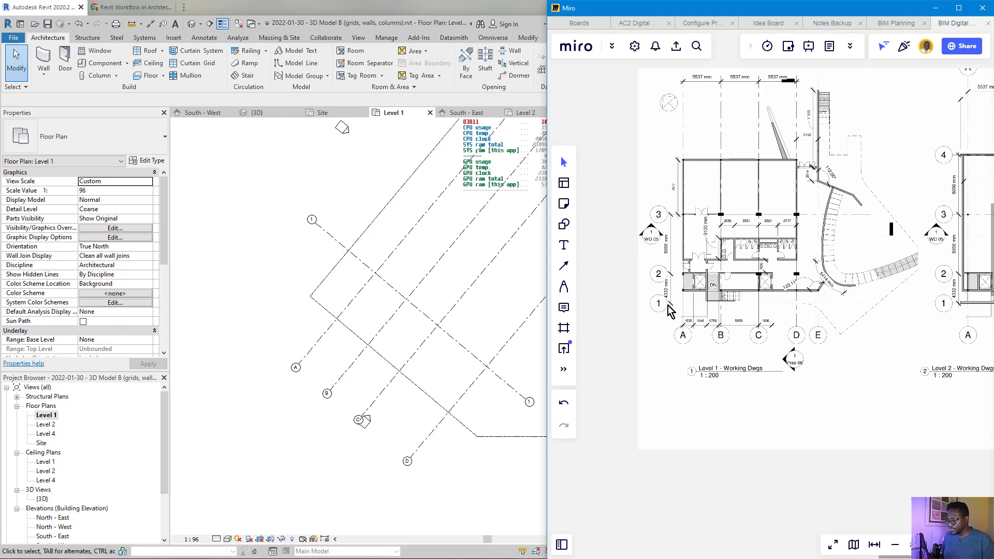
- Check the Level 1 working drawing for the distance between grids 1 and 2 and the lettered grid layout
scroll(670, 306, "up", 5)
middle_click_drag(674, 268, 672, 288)
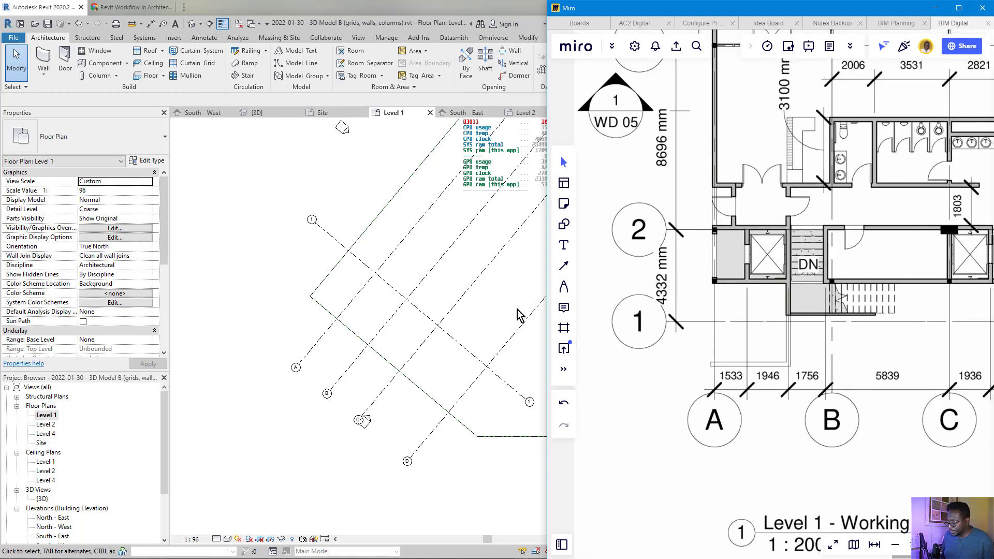
scroll(691, 339, "down", 2)
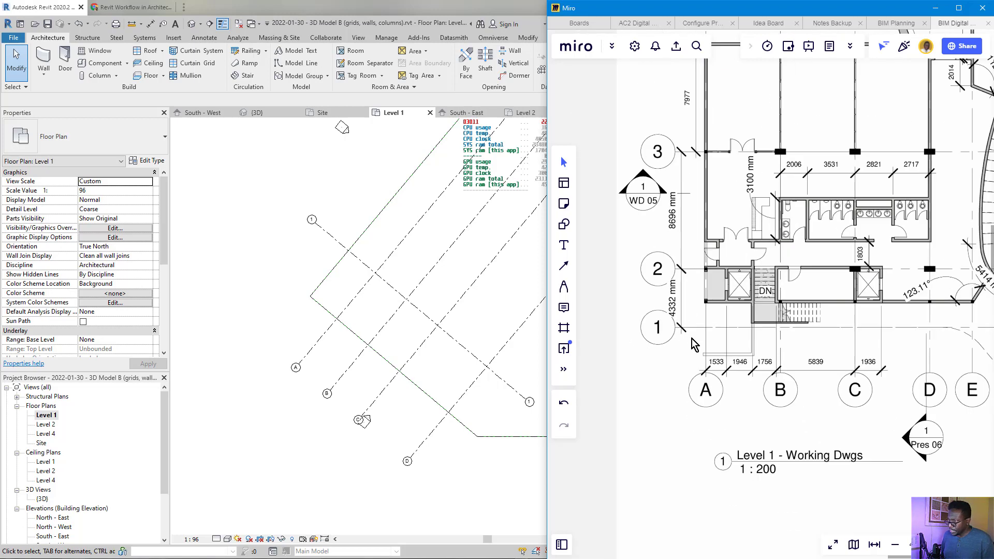
scroll(650, 331, "up", 1)
scroll(673, 341, "down", 1)
scroll(727, 342, "down", 3)
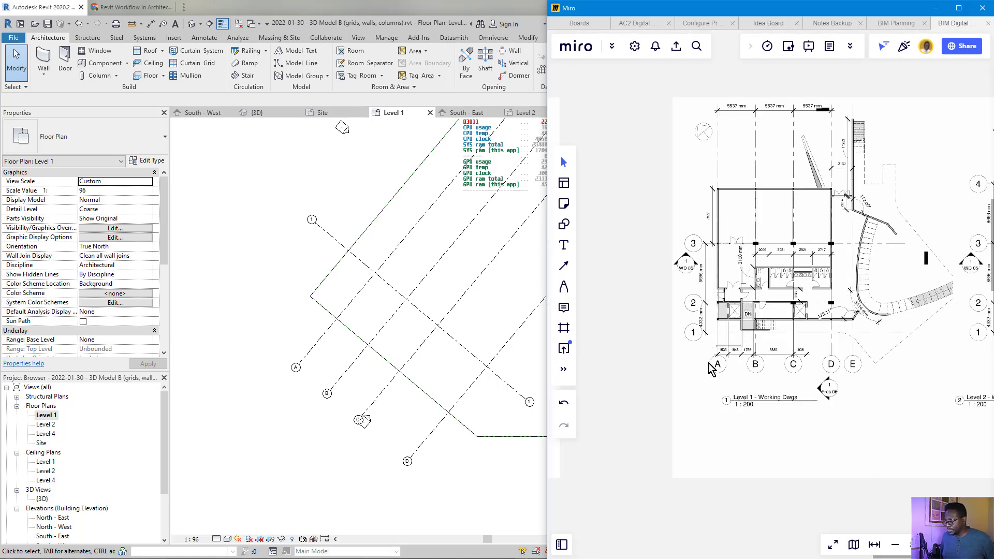
scroll(706, 367, "up", 1)
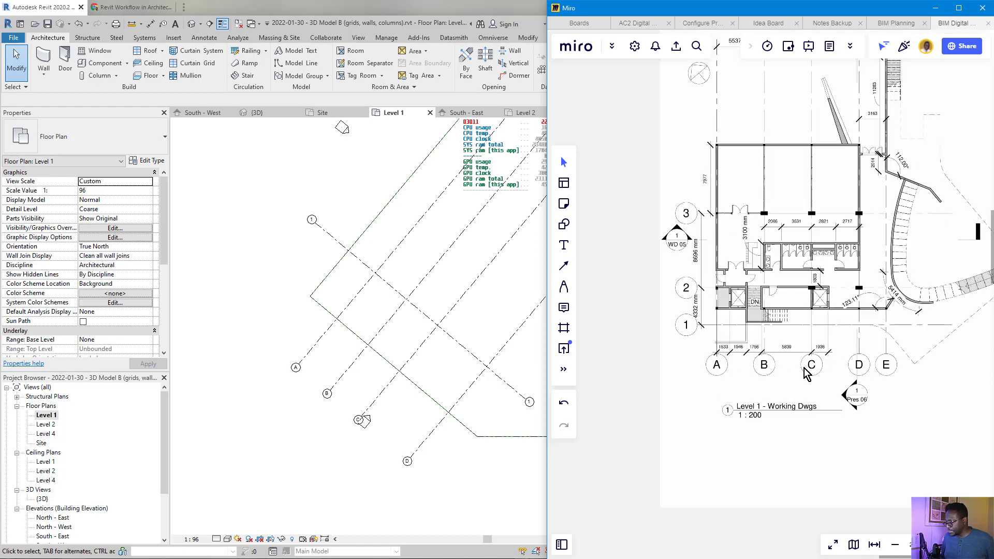
scroll(703, 342, "up", 2)
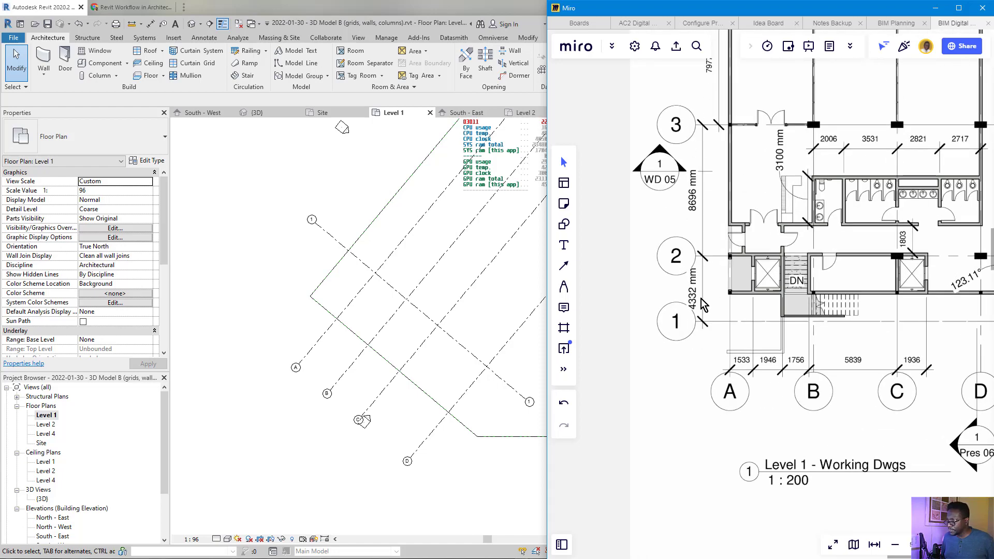
scroll(703, 334, "up", 2)
- Switch to Revit and set the Level 1 floor plan's orientation to Project North
left_click(334, 244)
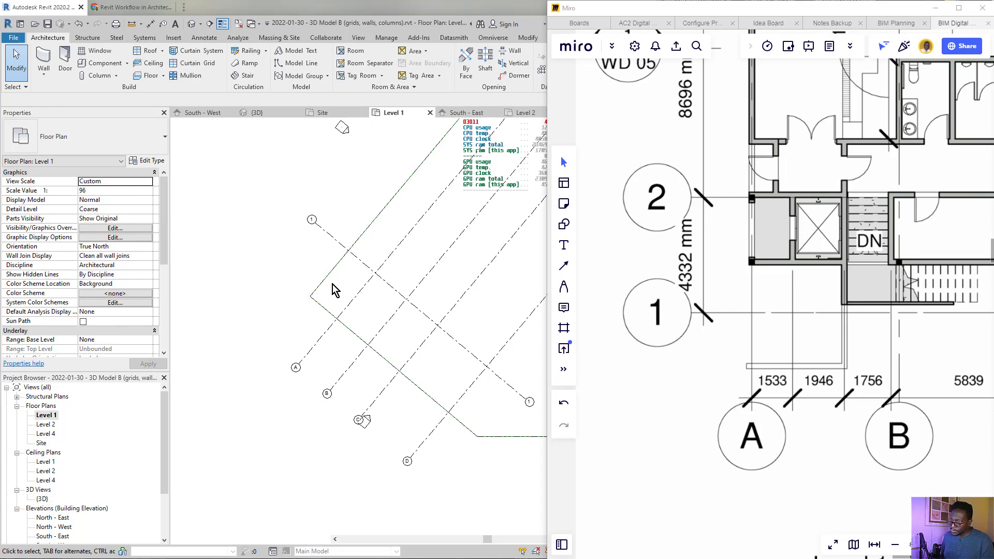
left_click(333, 239)
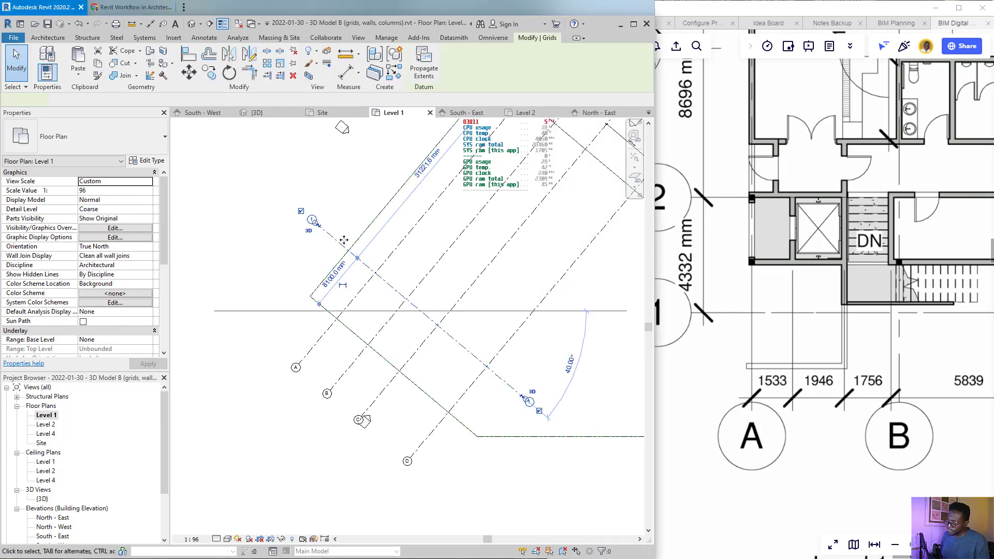
scroll(335, 242, "up", 3)
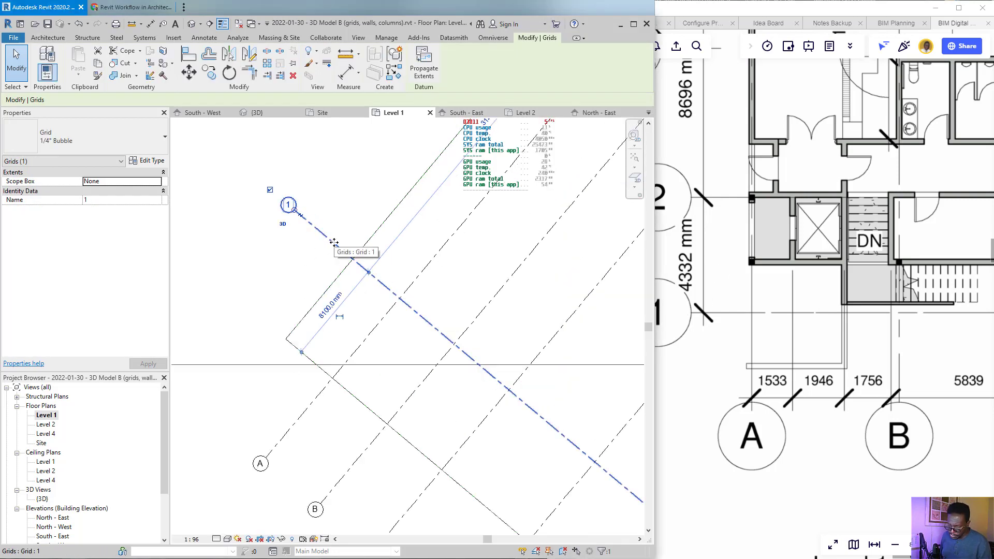
left_click(348, 281)
scroll(343, 277, "down", 4)
middle_click_drag(415, 226, 375, 243)
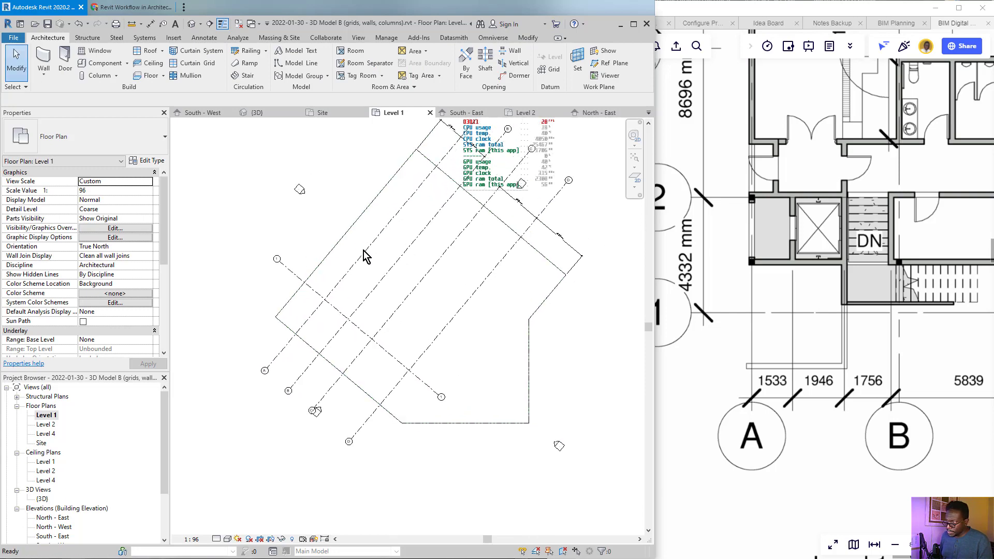
left_click(146, 245)
left_click(111, 255)
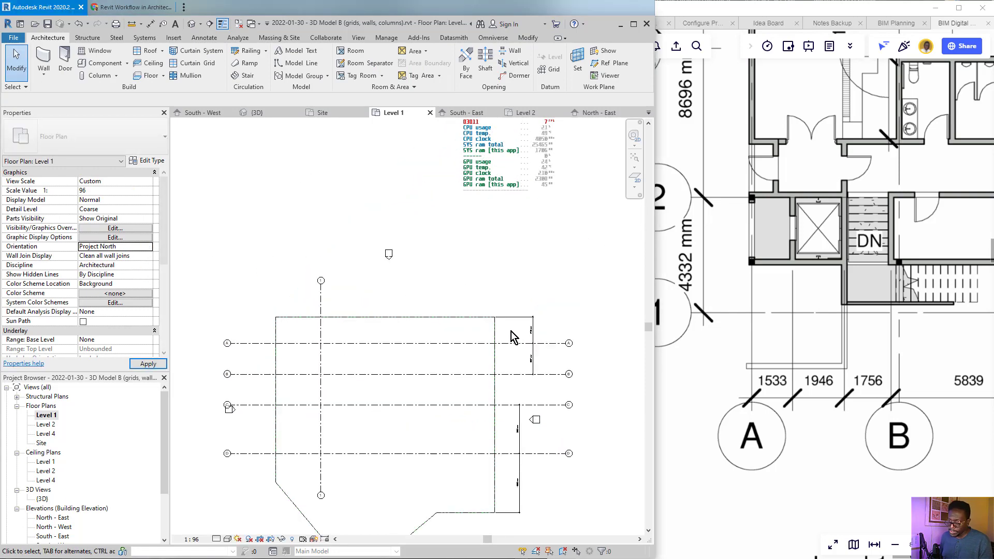
middle_click_drag(423, 421, 471, 309)
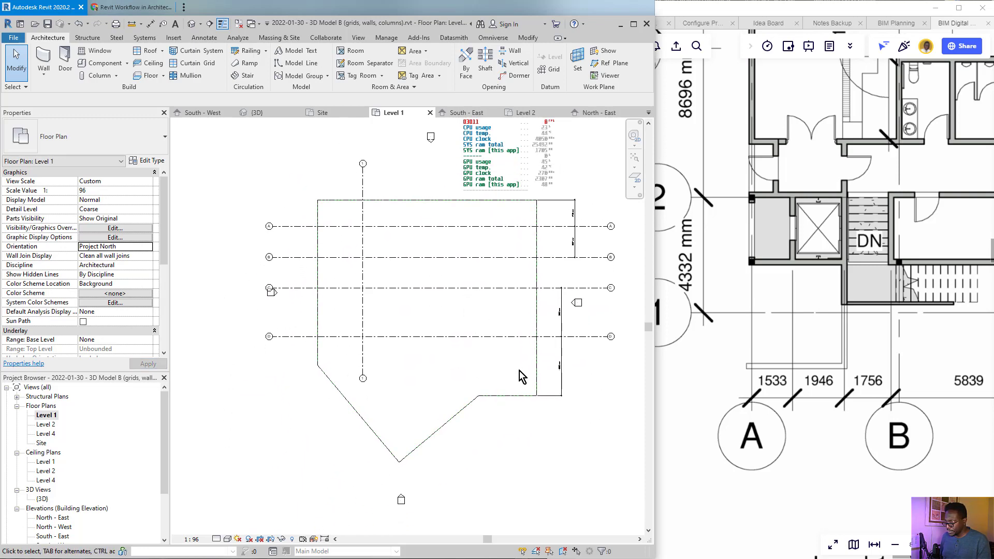
scroll(384, 365, "down", 4)
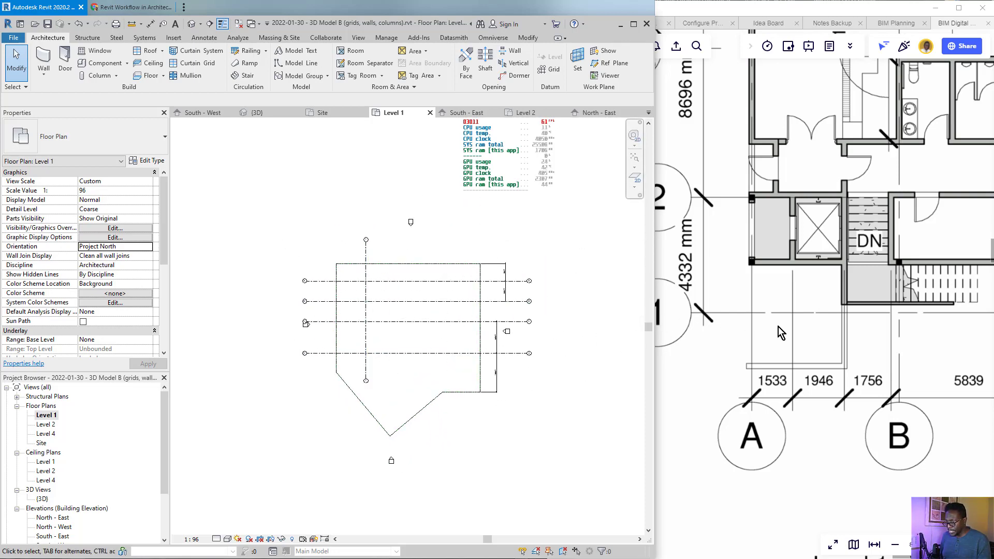
- Copy grid 1 4332 mm horizontally into the site to place the next numbered grid
scroll(768, 327, "down", 5)
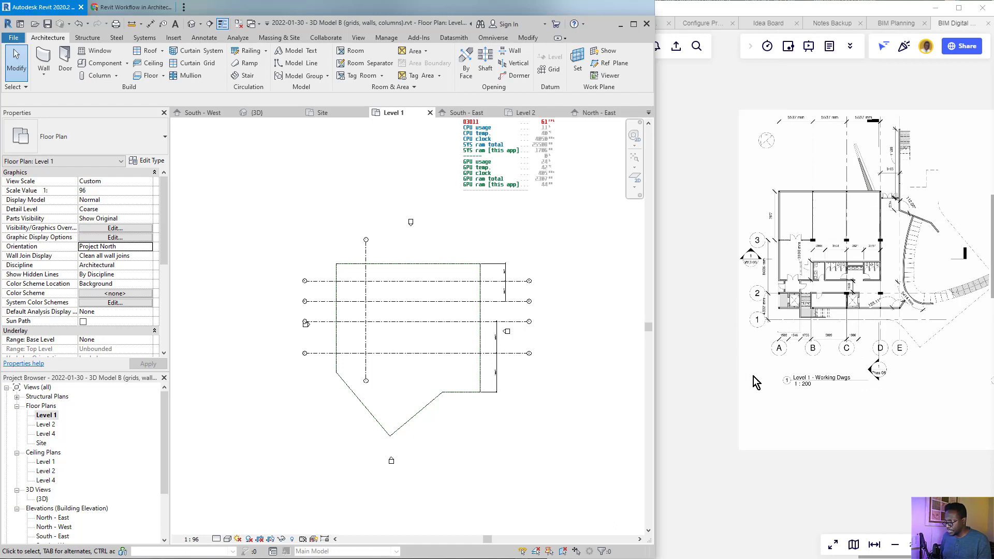
scroll(357, 271, "up", 5)
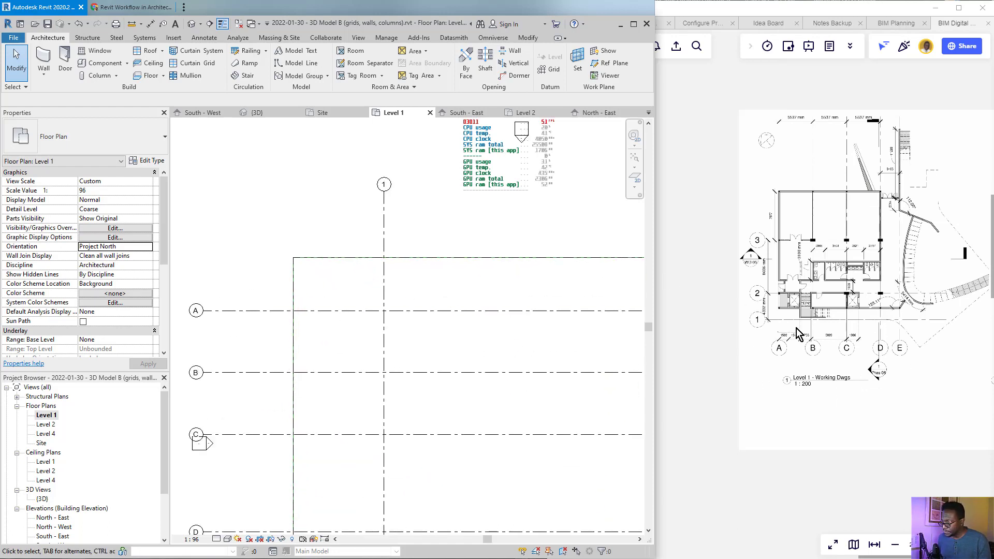
scroll(355, 326, "up", 3)
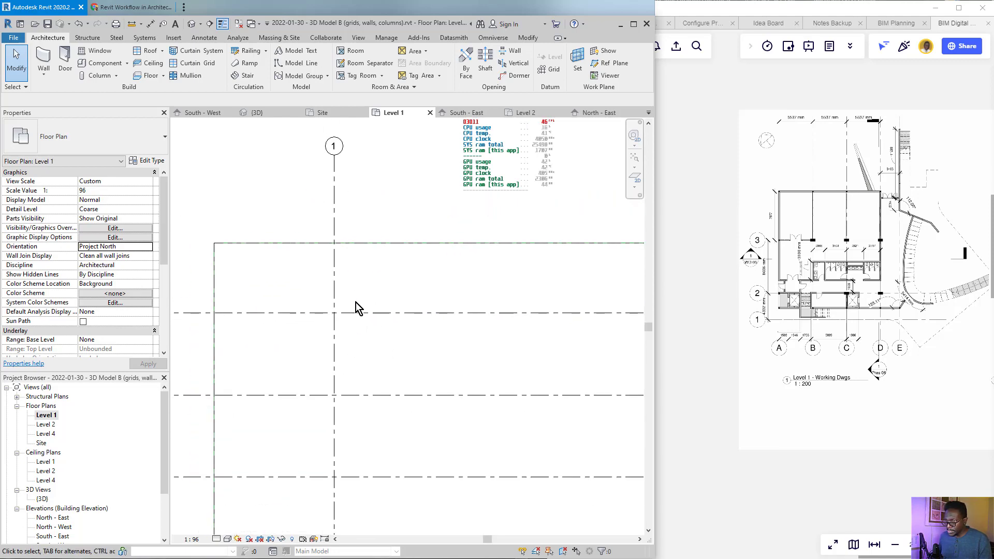
scroll(781, 289, "up", 5)
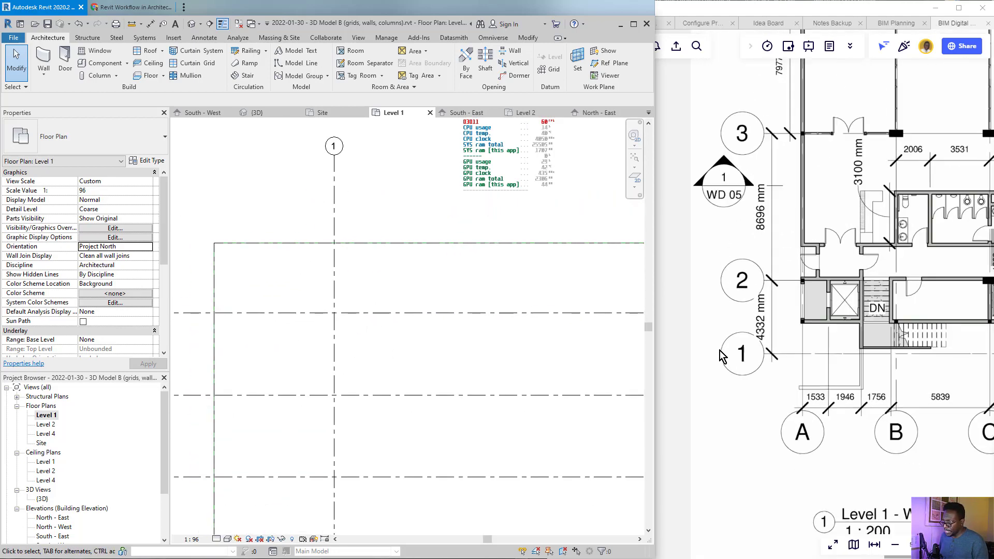
mouse_move(353, 291)
middle_mouse_down()
mouse_move(309, 307)
mouse_move(281, 293)
middle_mouse_up()
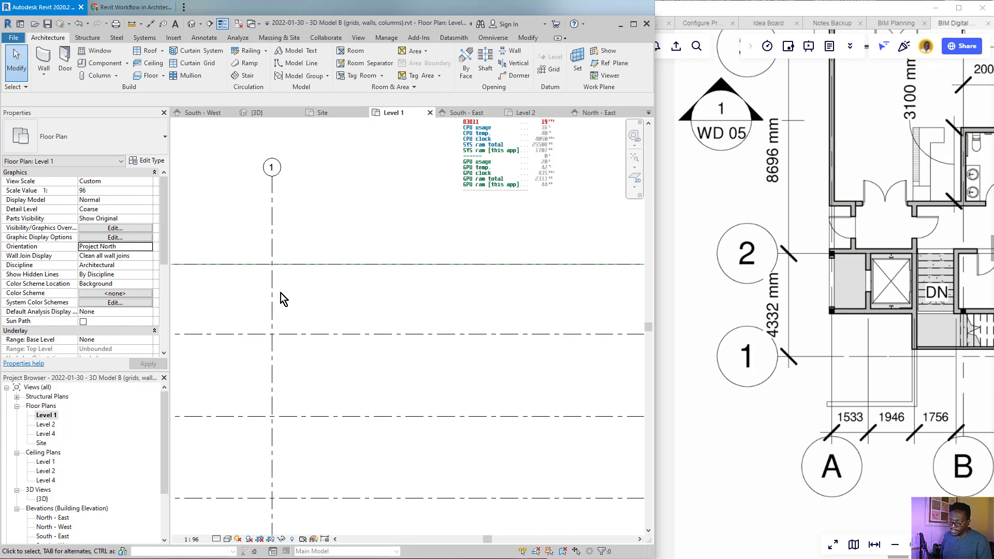
left_click(273, 291)
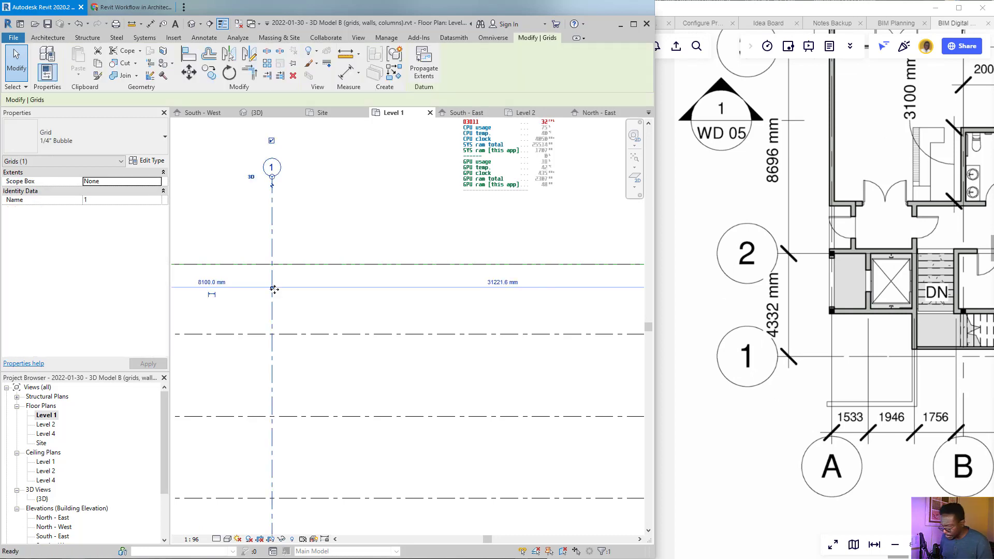
key("c")
key("o")
left_click(271, 311)
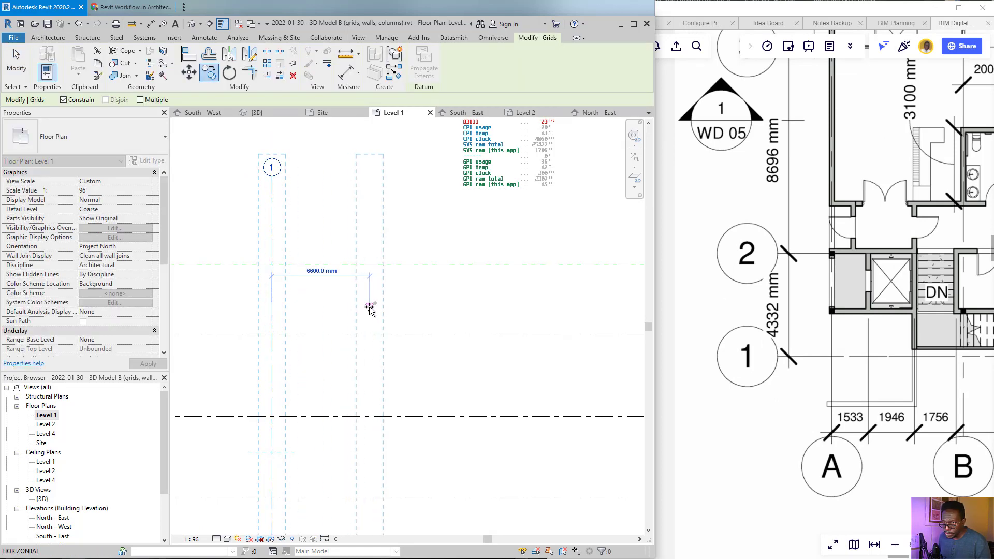
type("4")
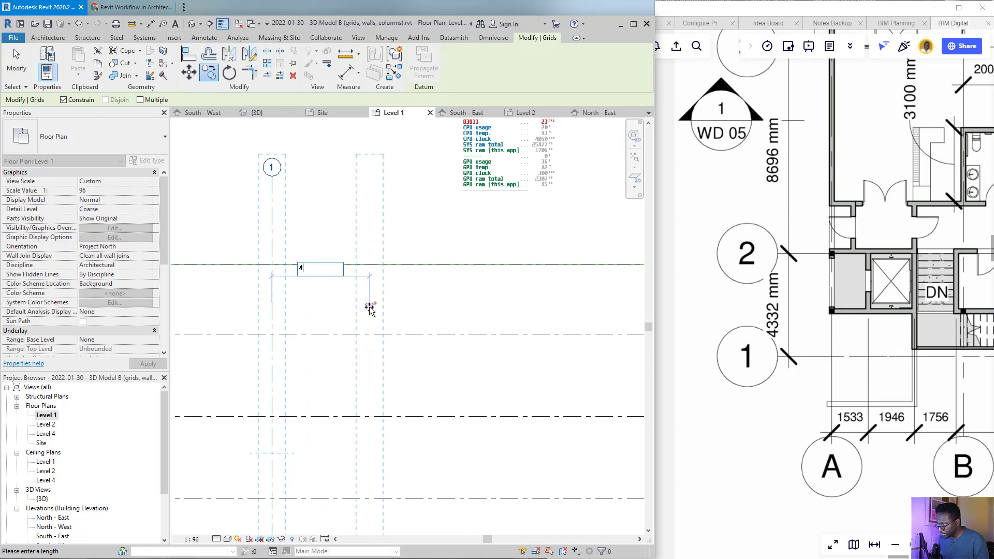
type("332")
key("Return")
key("Escape")
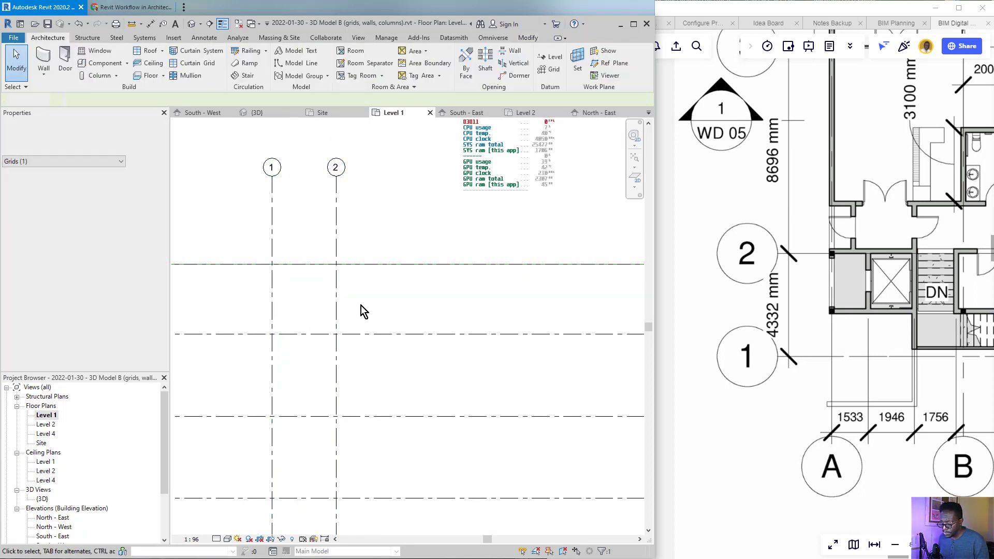
- Copy grid 2 8696 mm horizontally, away from grid 1, to place the third numbered grid
scroll(415, 327, "down", 5)
scroll(415, 327, "down", 2)
scroll(856, 349, "down", 5)
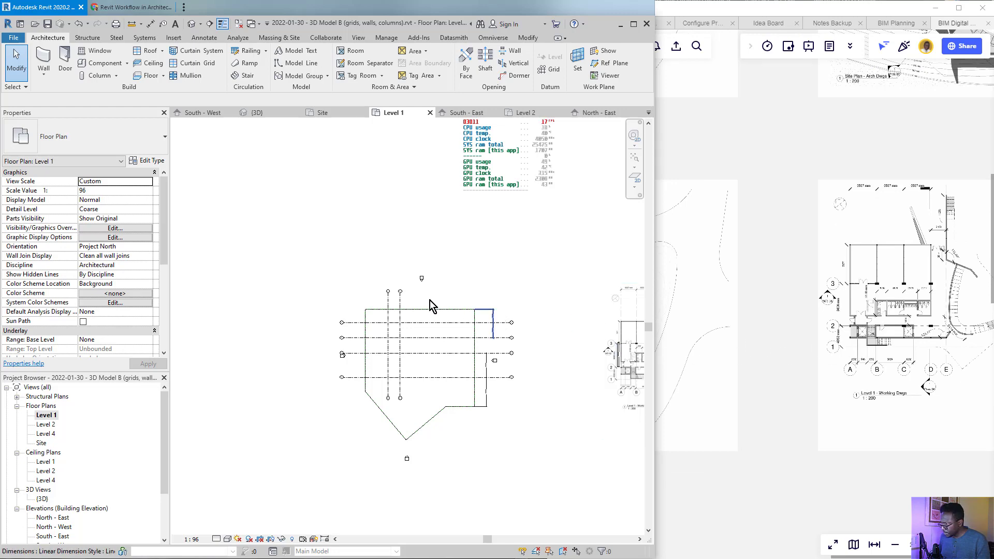
scroll(470, 312, "up", 8)
scroll(857, 316, "up", 5)
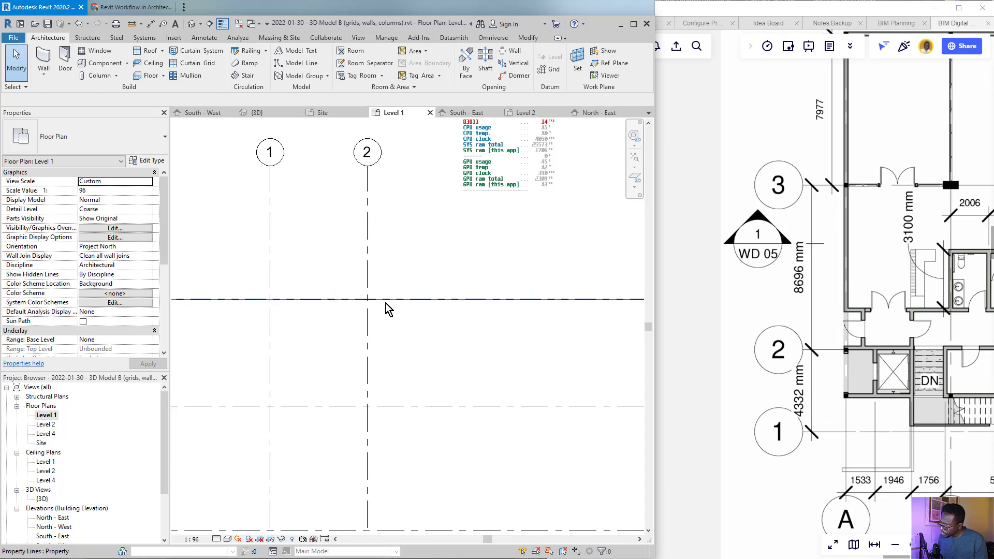
left_click(366, 284)
key("c")
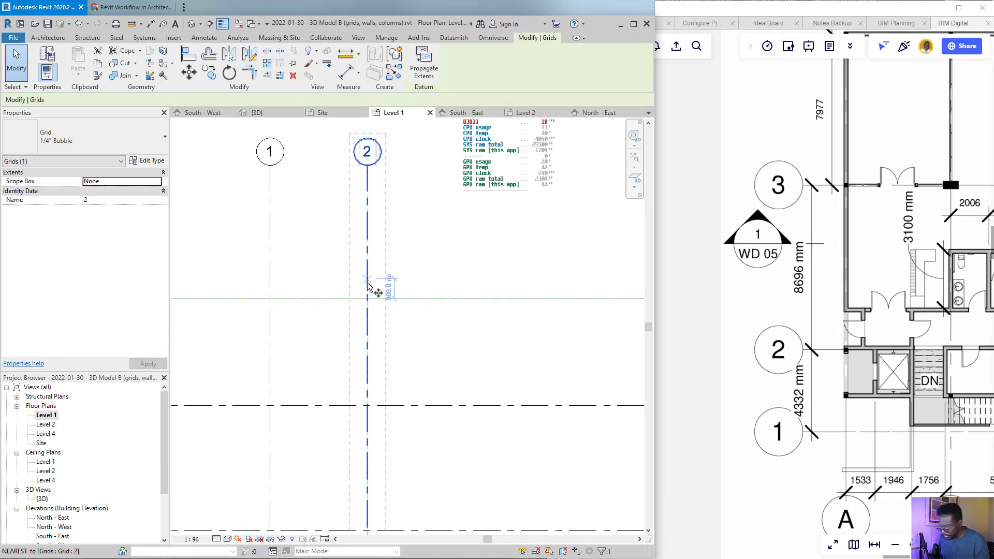
left_click(367, 285)
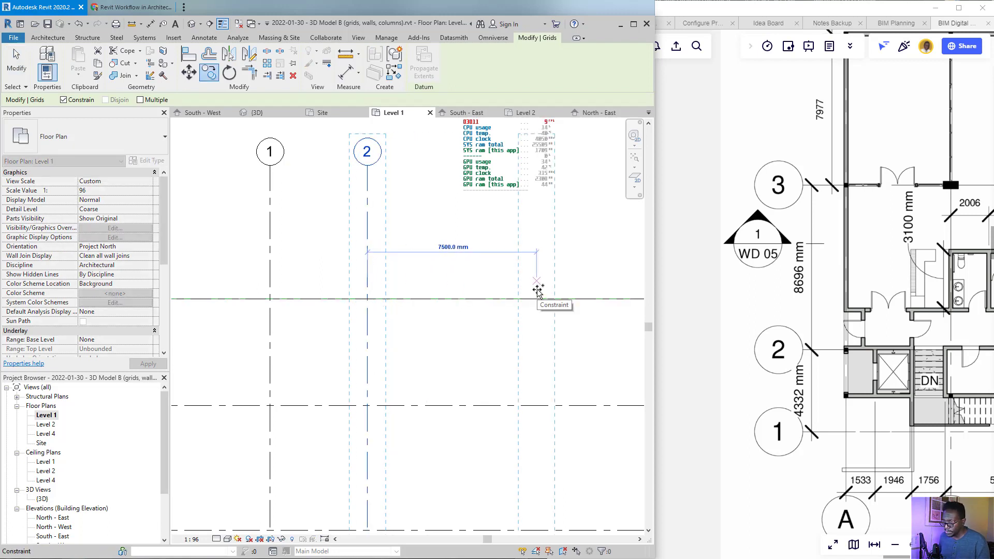
type("87")
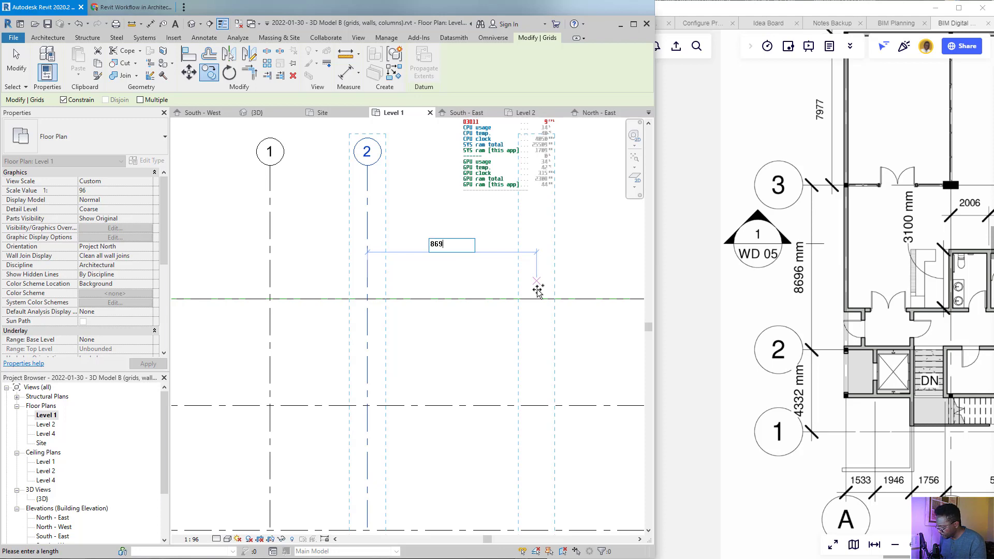
type("96")
key("Return")
scroll(409, 308, "down", 4)
scroll(403, 305, "down", 2)
key("Escape")
scroll(425, 260, "up", 2)
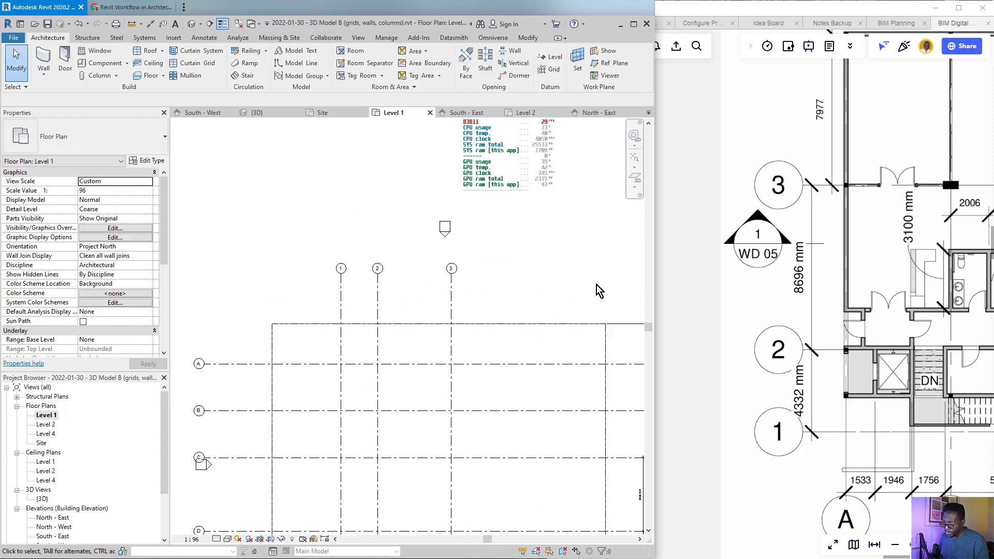
- Extend the southern ends of grids 1, 2 and 3 together past the pointed south corner of the site boundary
scroll(440, 320, "down", 3)
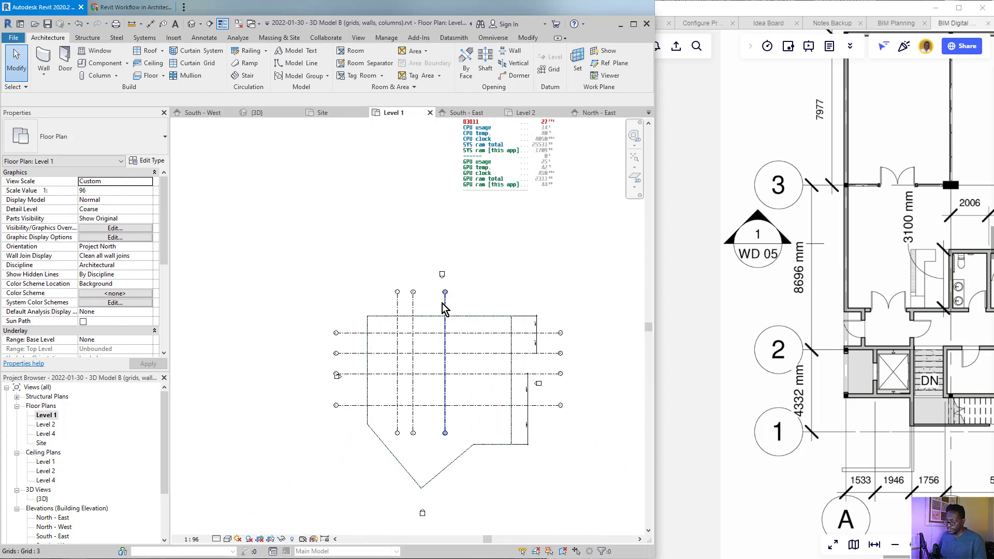
scroll(465, 430, "up", 3)
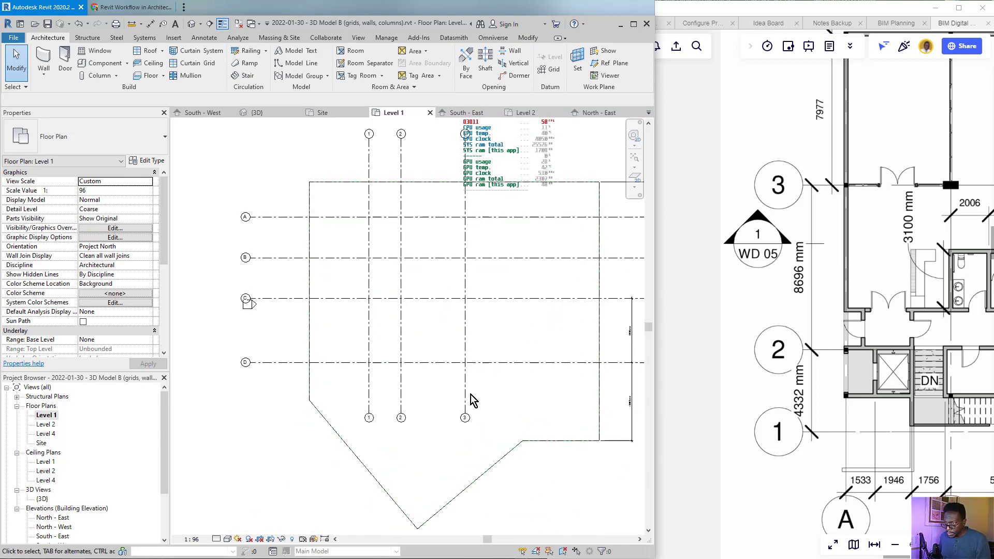
left_click(464, 417)
scroll(519, 444, "down", 1)
middle_click_drag(519, 444, 518, 329)
scroll(517, 329, "up", 3)
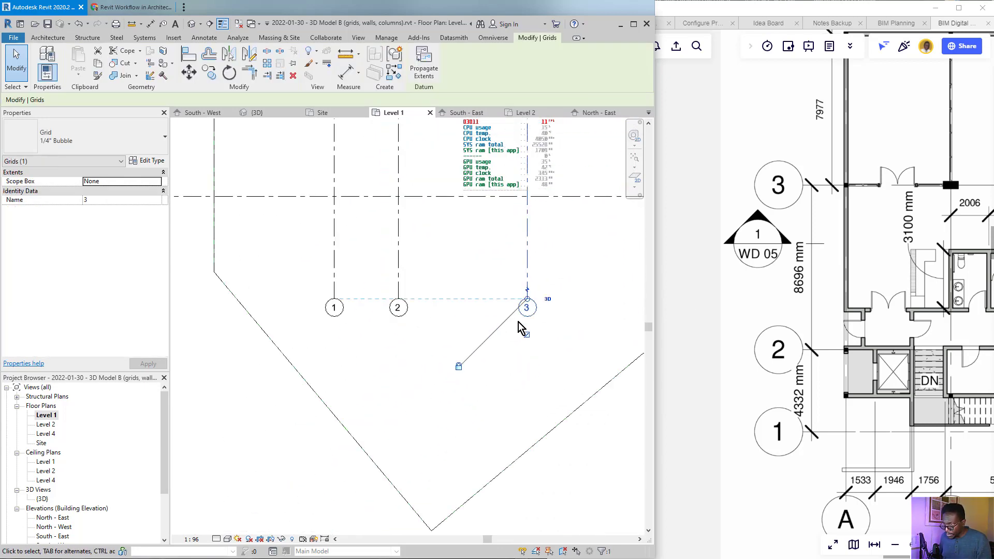
left_click_drag(526, 327, 528, 394)
scroll(529, 394, "down", 3)
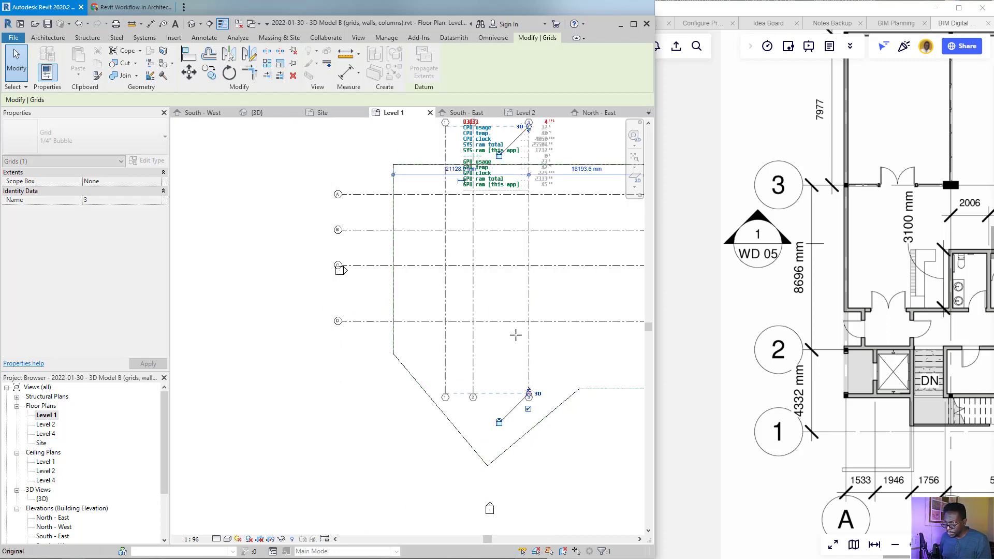
scroll(539, 472, "down", 3)
left_click_drag(540, 472, 525, 471)
scroll(523, 476, "up", 3)
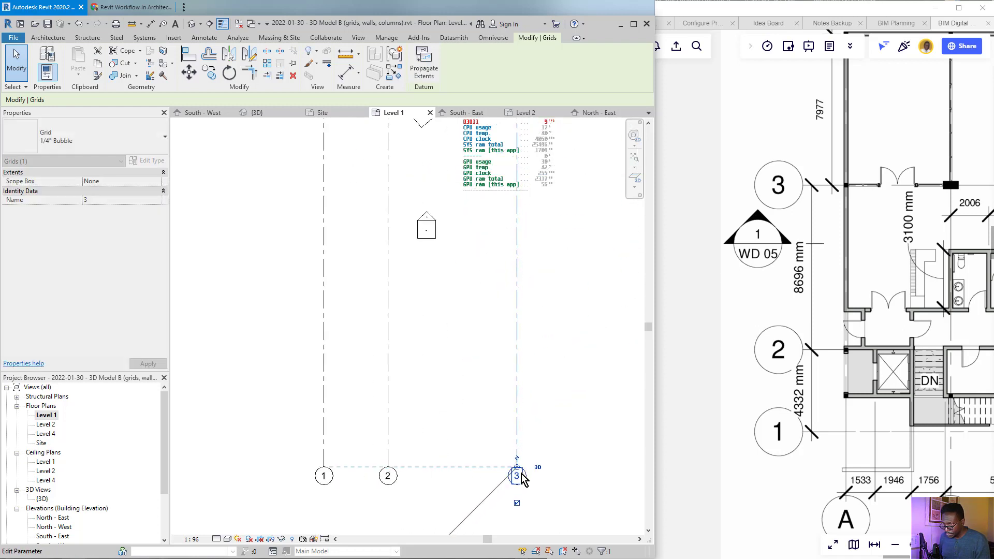
scroll(520, 477, "up", 3)
left_click_drag(519, 472, 517, 153)
left_click(521, 300)
scroll(532, 286, "down", 5)
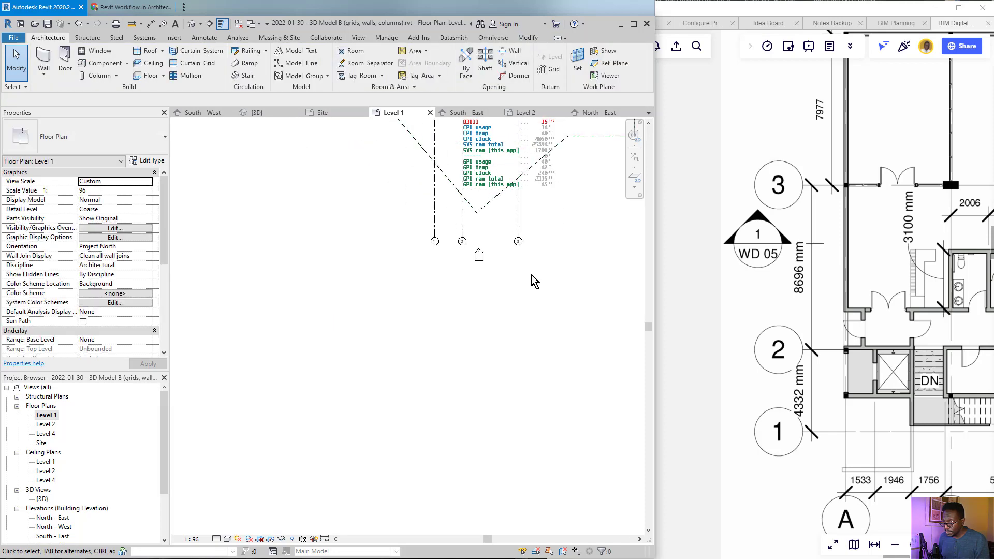
scroll(467, 228, "up", 3)
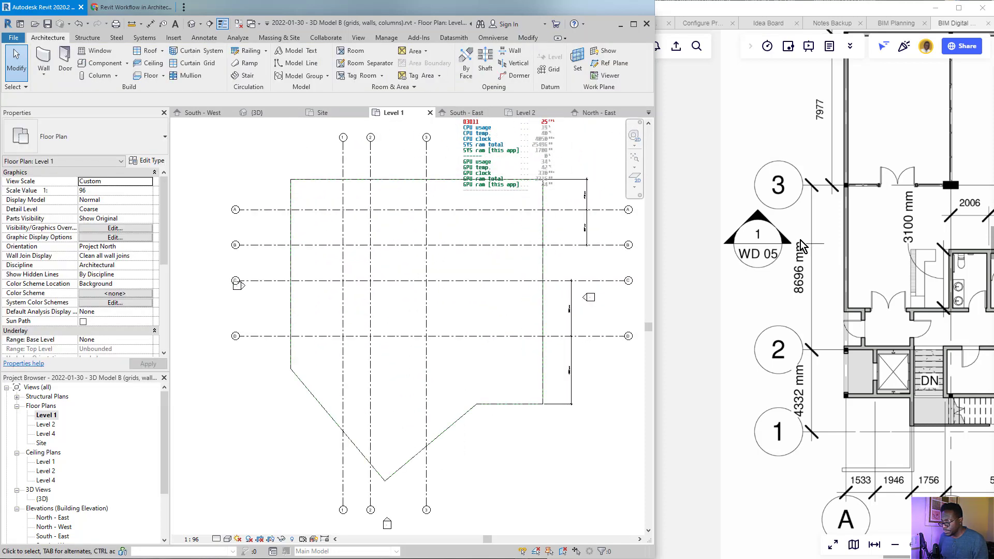
- Switch to Miro and check the Level 1 and Level 2 working drawings for the numbered grid beyond grid 3 and its spacing
scroll(849, 165, "down", 5)
left_click_drag(848, 165, 813, 218)
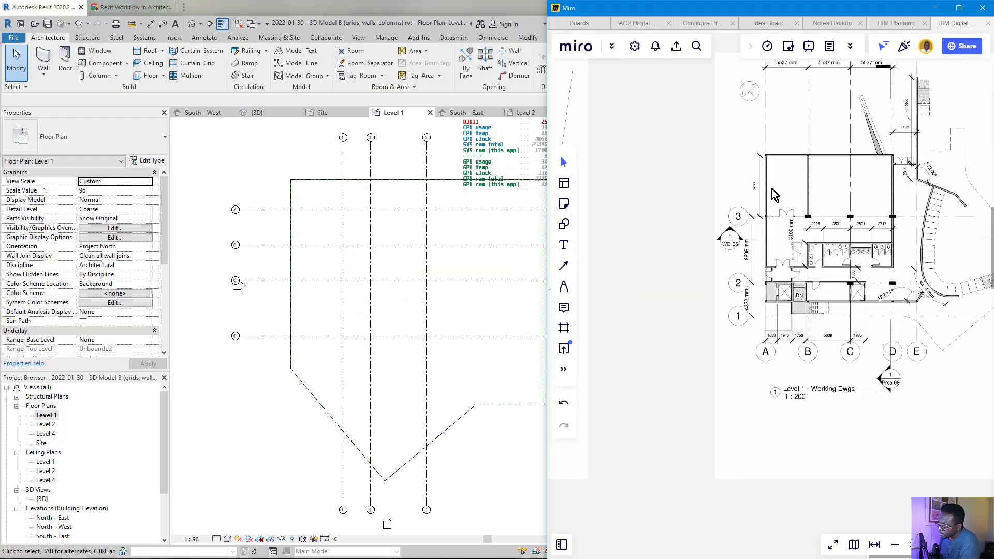
scroll(772, 192, "up", 3)
middle_click_drag(810, 183, 789, 230)
scroll(813, 238, "down", 5)
middle_click_drag(894, 233, 669, 235)
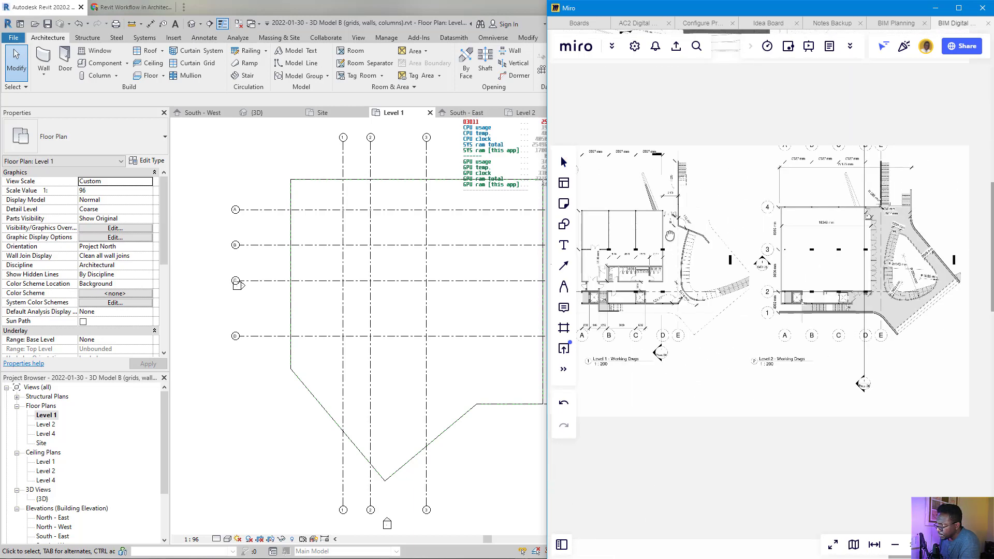
scroll(815, 219, "up", 6)
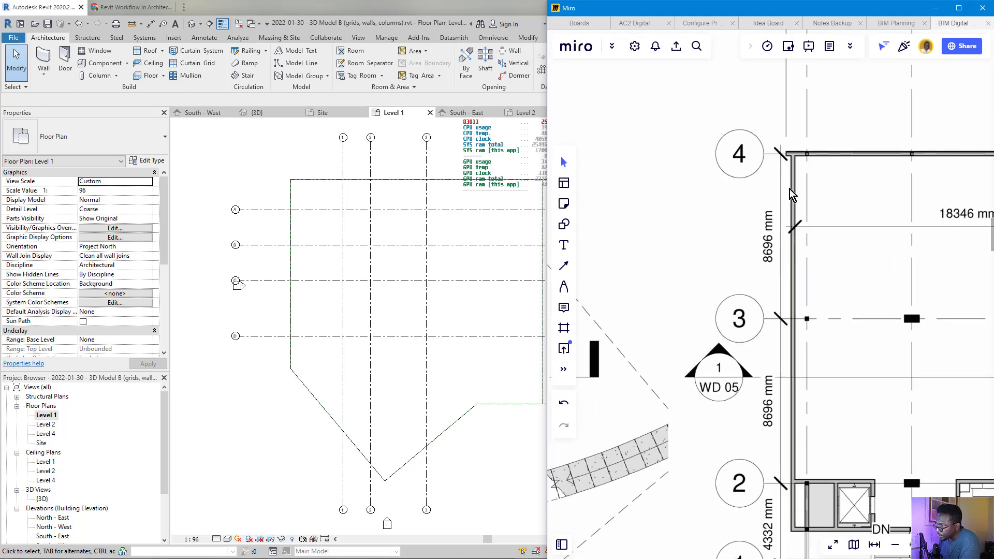
scroll(377, 326, "down", 3)
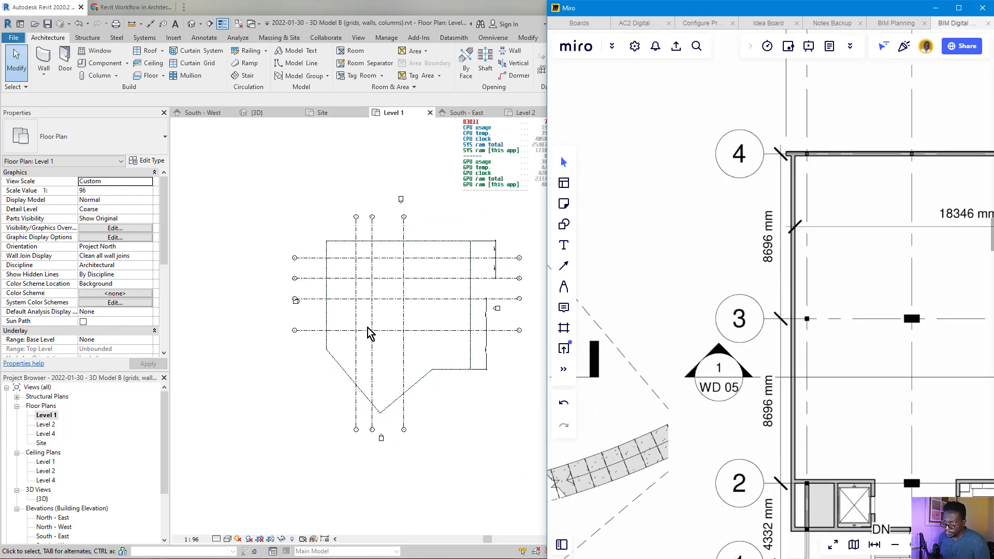
- Compare the Level 1 grid layout in Revit with the spacing between grids 3 and 4 on Miro's Level 2 working drawing
left_click(376, 318)
scroll(741, 278, "down", 5)
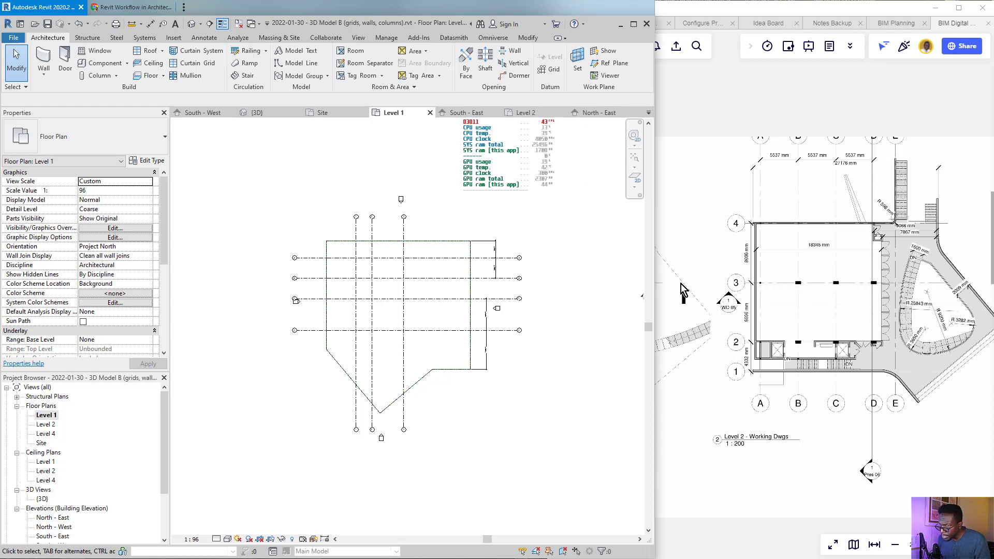
scroll(303, 279, "up", 3)
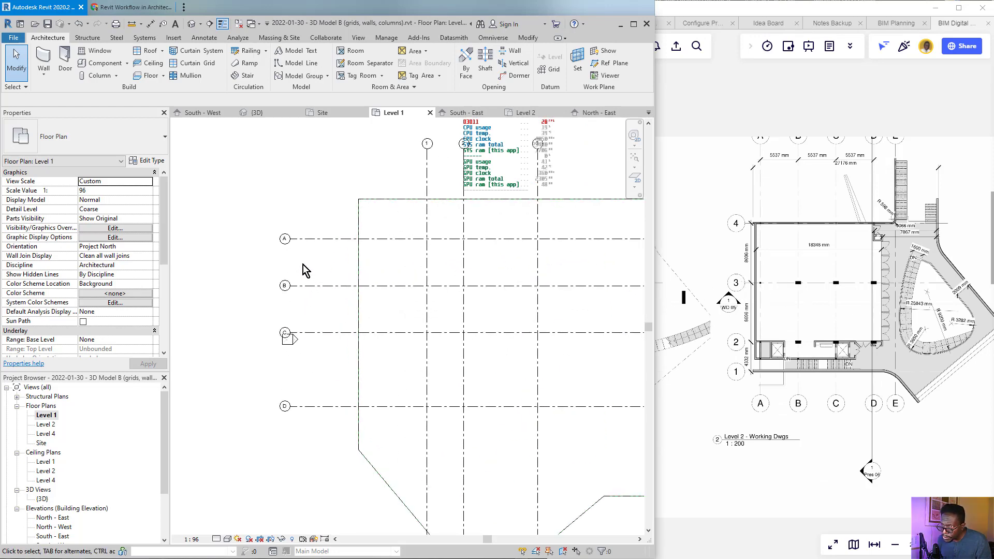
scroll(304, 266, "down", 5)
scroll(408, 222, "up", 5)
middle_click_drag(498, 218, 437, 221)
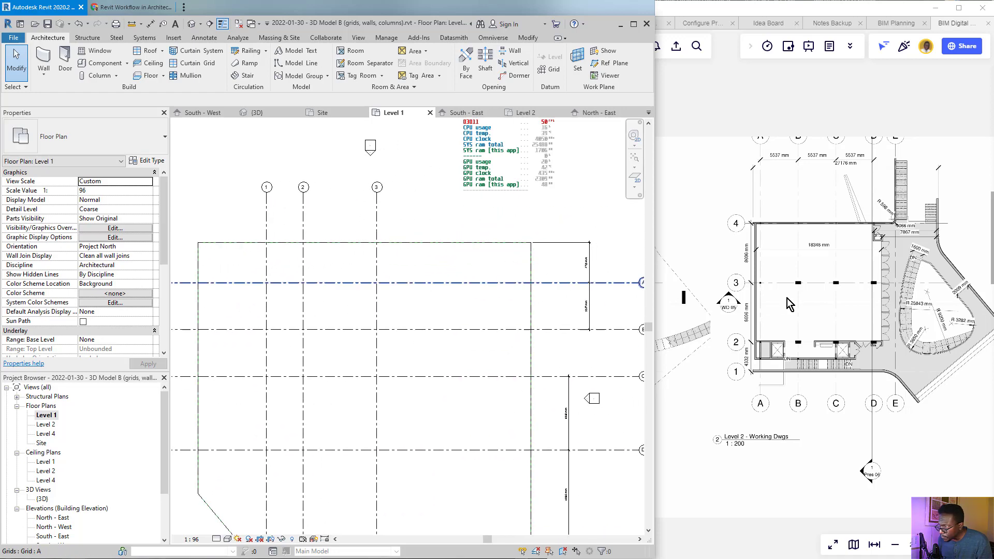
scroll(746, 335, "up", 3)
scroll(746, 200, "up", 2)
middle_click_drag(746, 208, 723, 248)
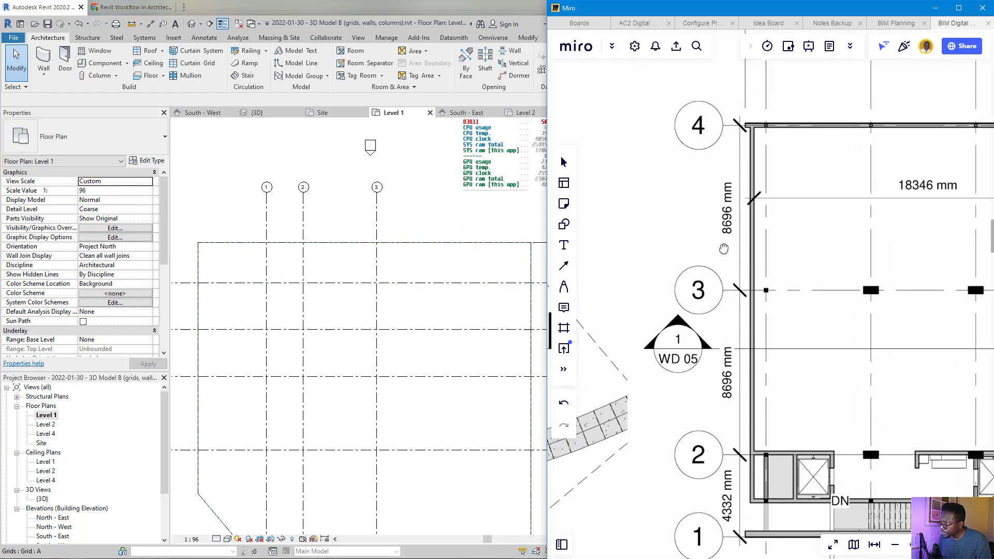
- In Revit, add an aligned dimension between grids 2 and 3, just outside the northern site boundary
left_click(370, 227)
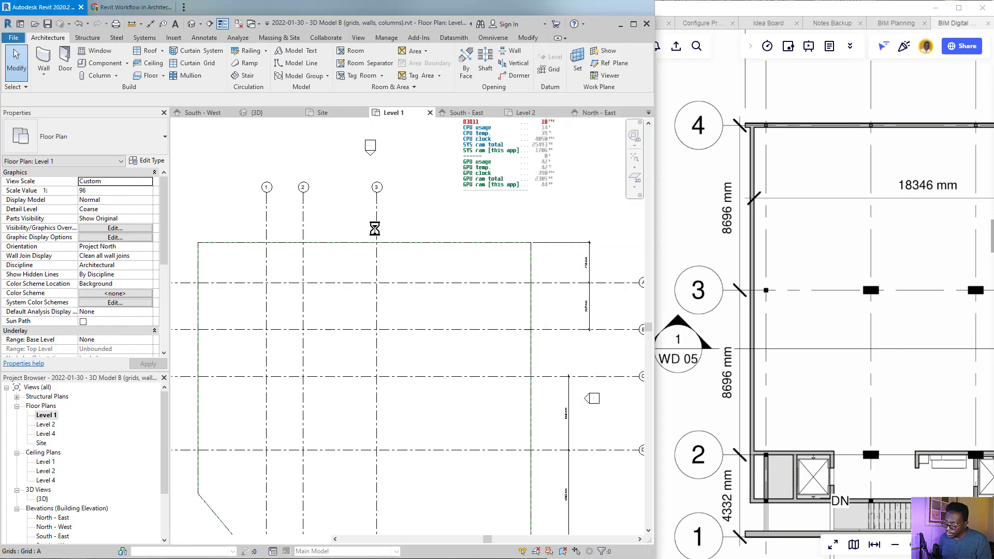
left_click(375, 231)
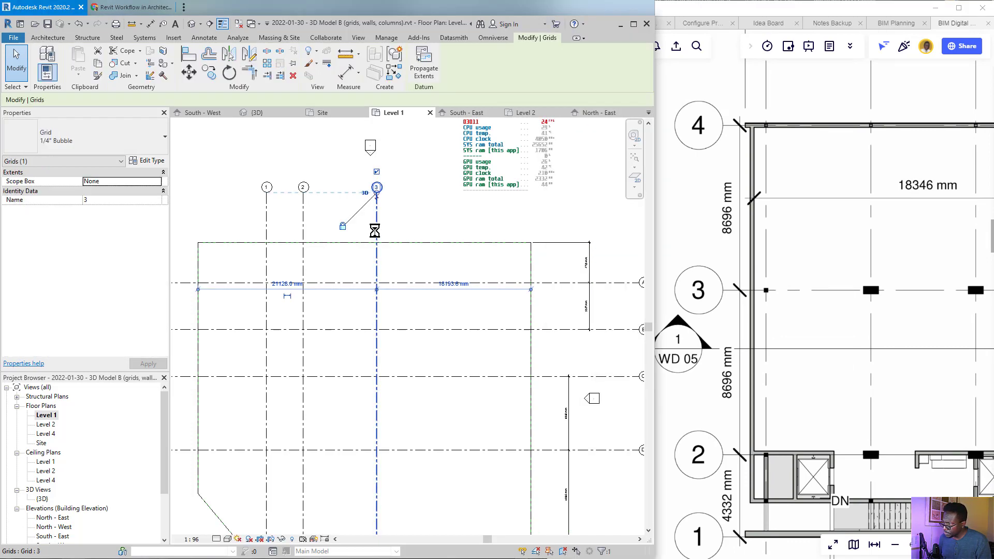
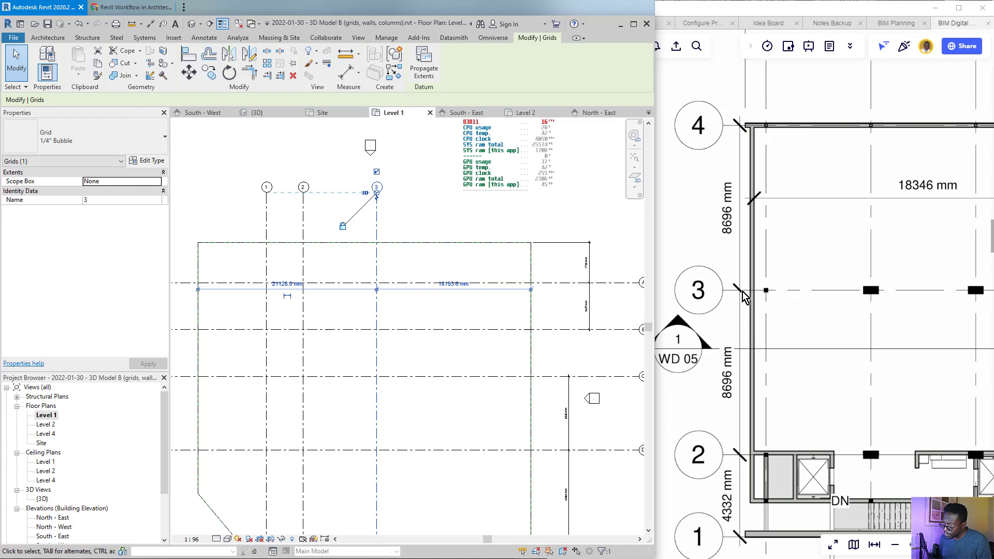
left_click(349, 220)
left_click(376, 218)
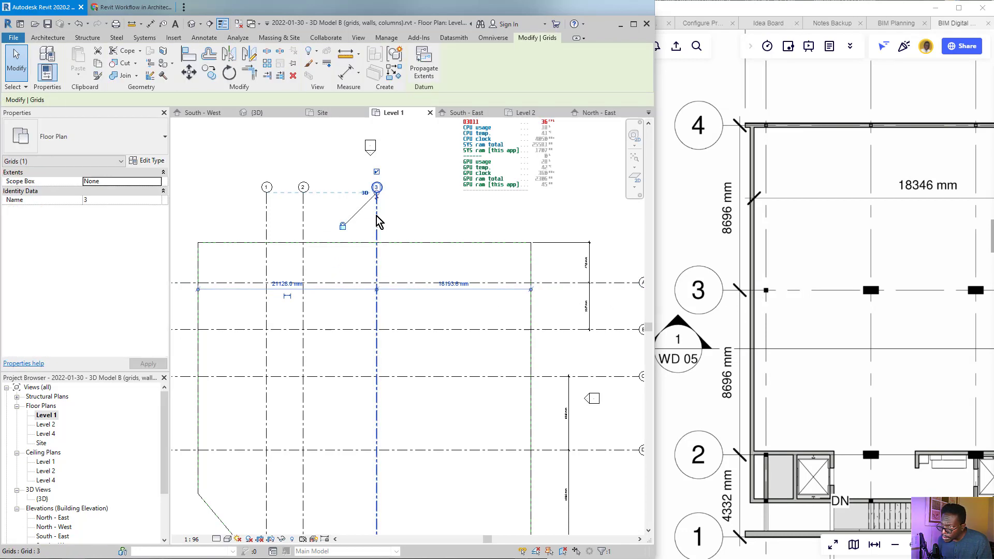
scroll(332, 265, "up", 3)
middle_click_drag(331, 265, 390, 338)
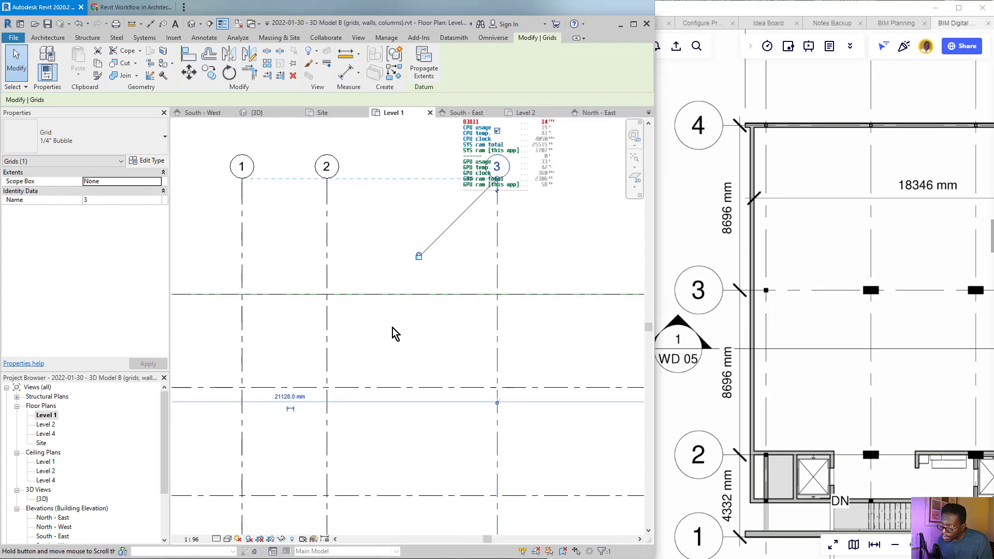
key("d")
key("i")
left_click(326, 256)
left_click(497, 272)
left_click(481, 221)
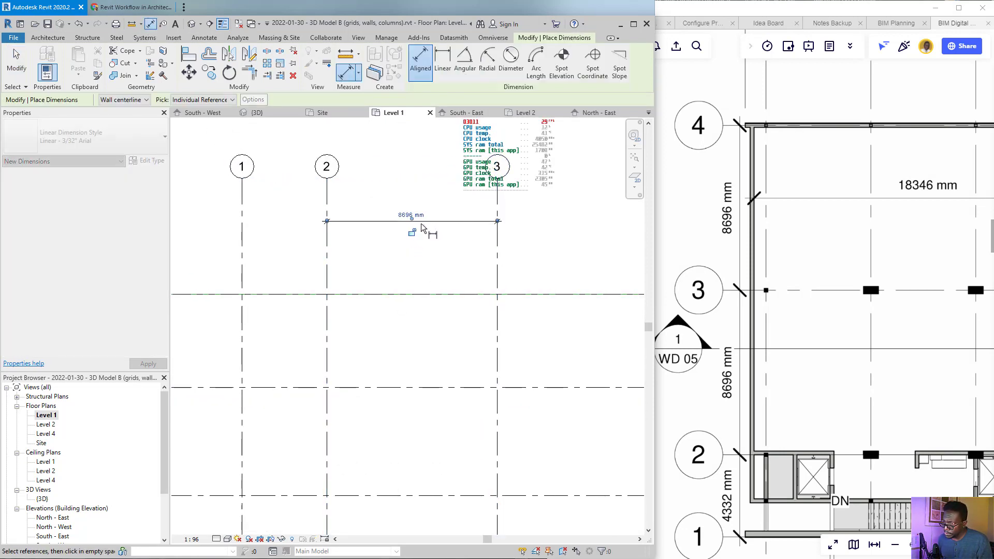
scroll(468, 257, "down", 2)
key("Escape")
key("Escape")
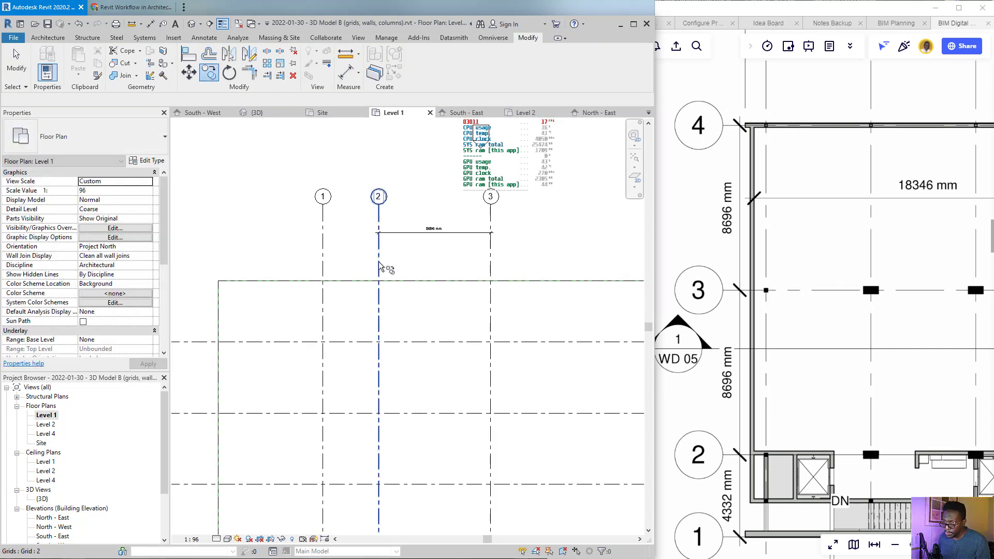
- Copy grid 3 horizontally by the 8696 mm spacing from grid 2 to grid 3, placing the fourth numbered grid
left_click(491, 267)
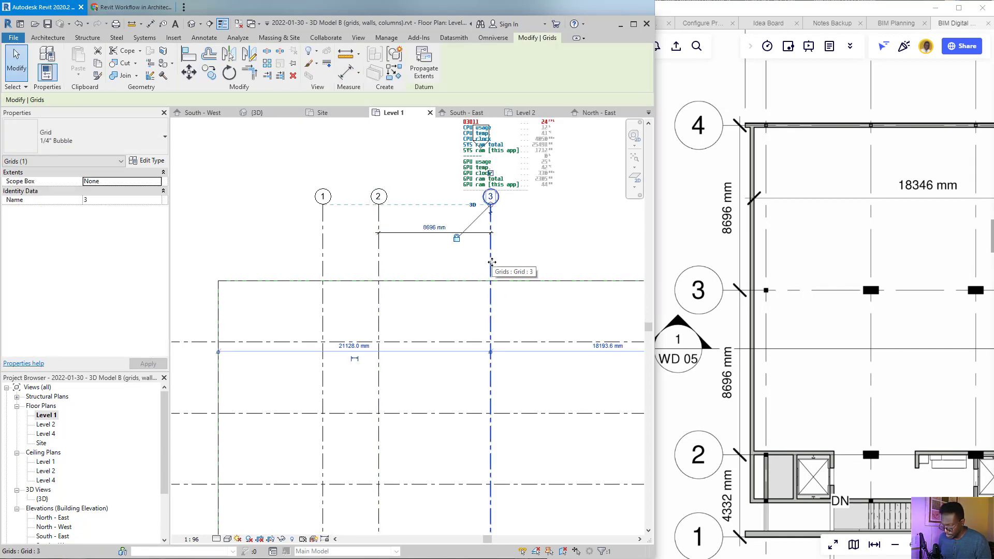
key("m")
key("v")
key("Escape")
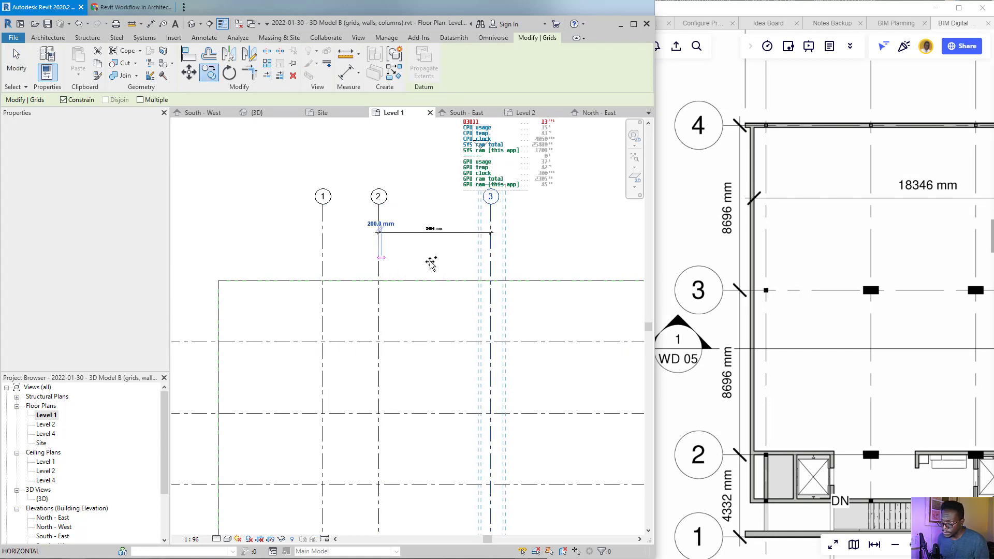
key("c")
key("o")
key("Escape")
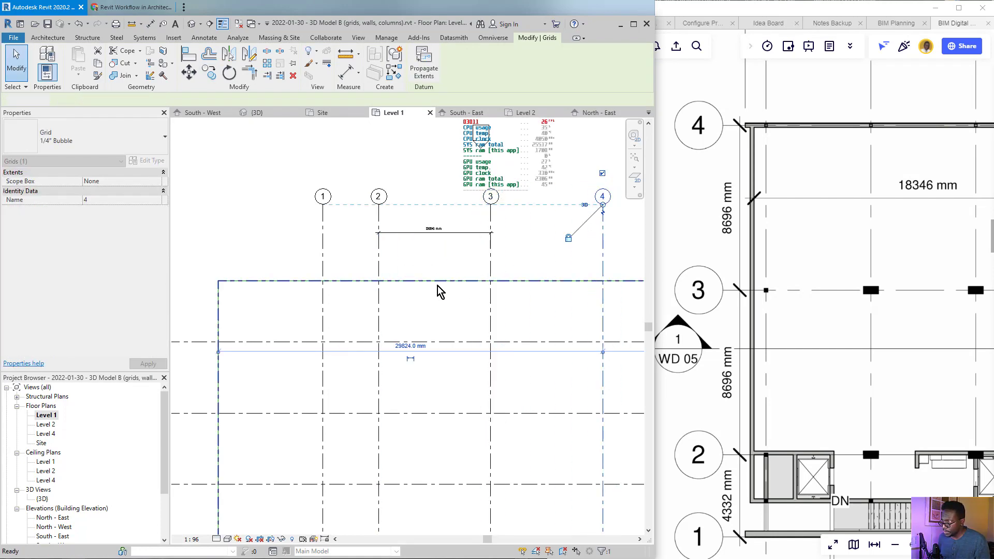
key("Escape")
scroll(450, 295, "down", 4)
middle_click_drag(520, 365, 504, 299)
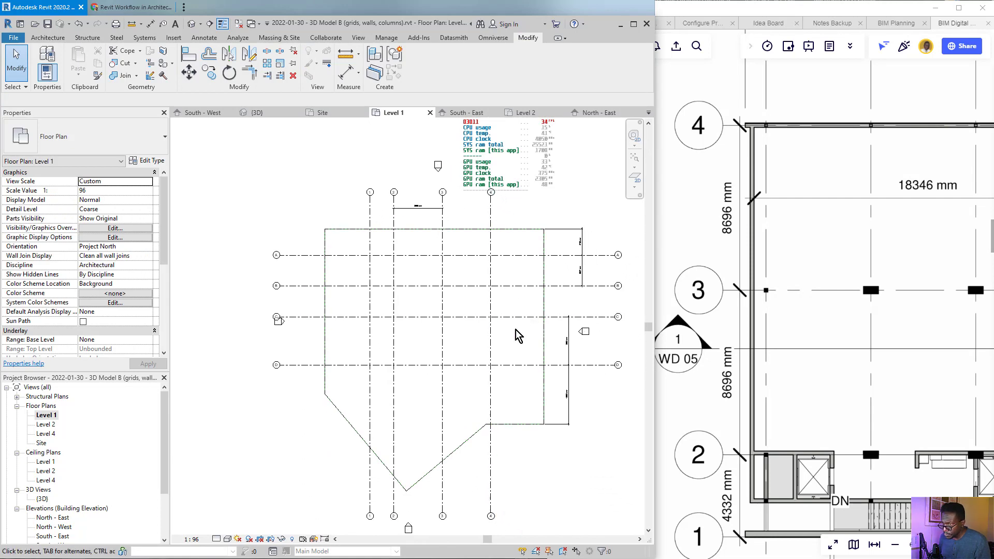
scroll(530, 327, "down", 3)
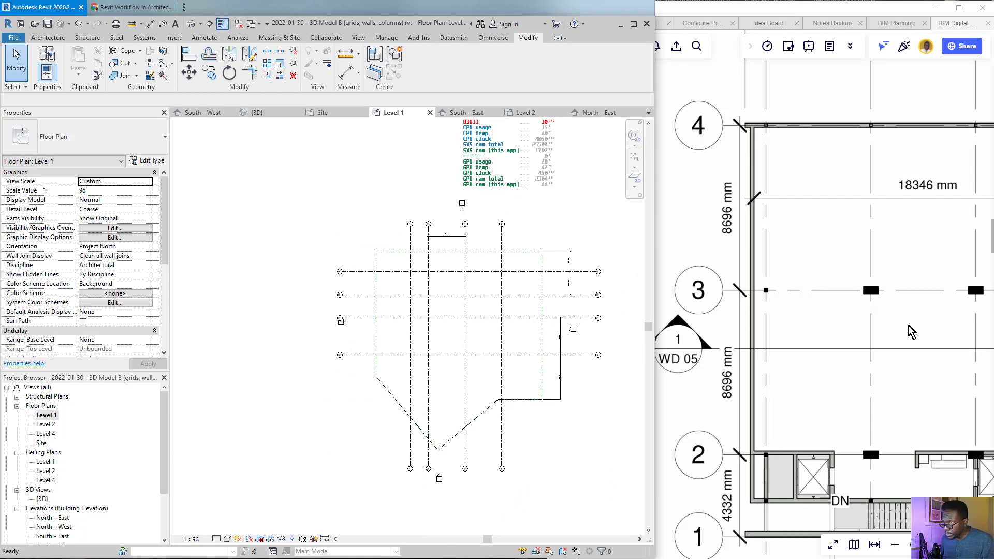
- Switch to Miro and examine the Level 2 working drawing's numbered grids and walls around grid 1, alongside the Level 1 plan
left_click(812, 245)
scroll(812, 247, "down", 5)
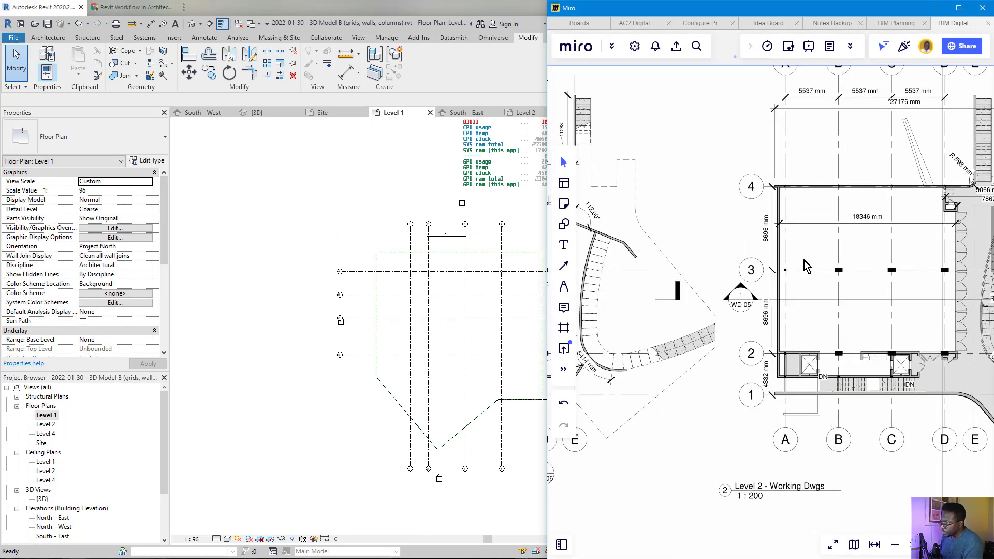
left_click(709, 215)
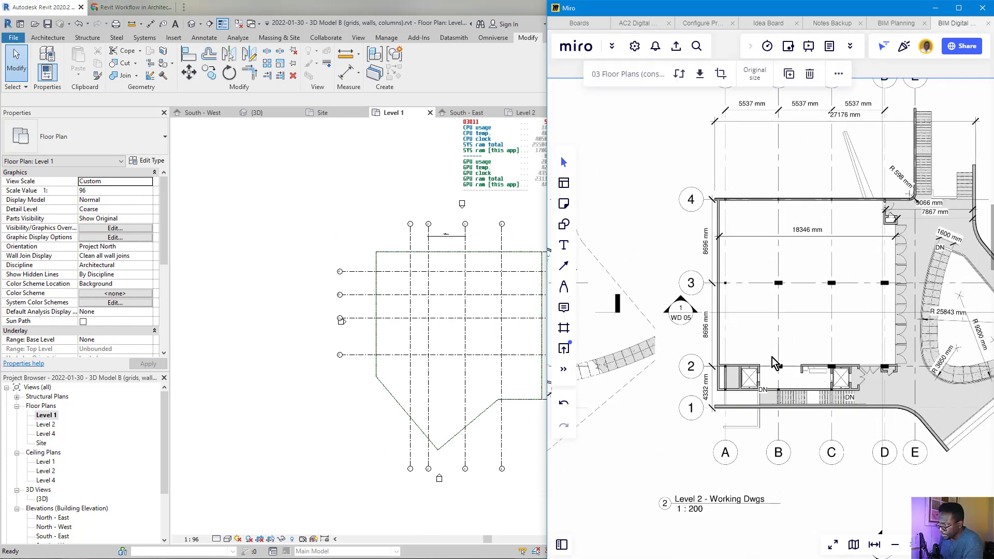
scroll(758, 327, "down", 4)
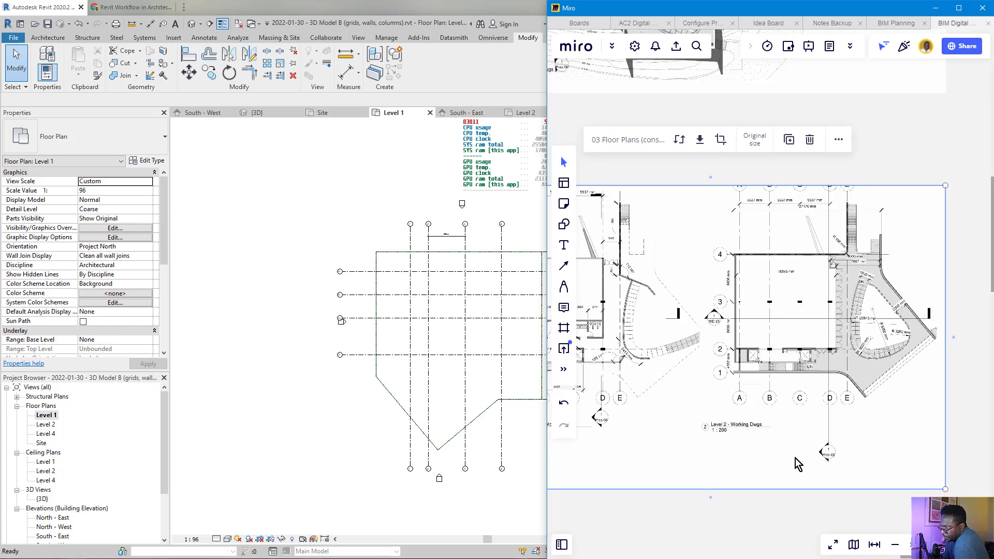
scroll(761, 386, "up", 5)
scroll(717, 381, "up", 5)
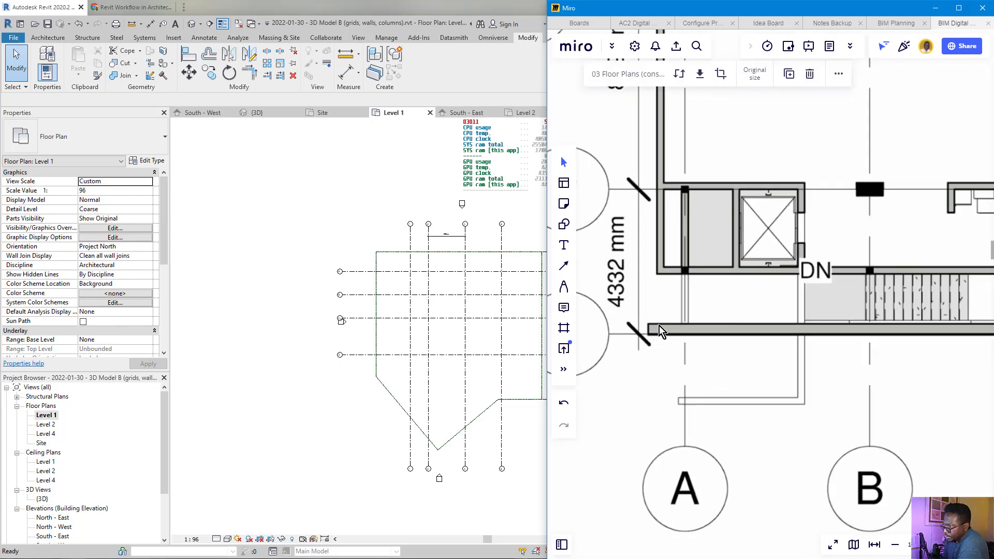
scroll(679, 325, "down", 5)
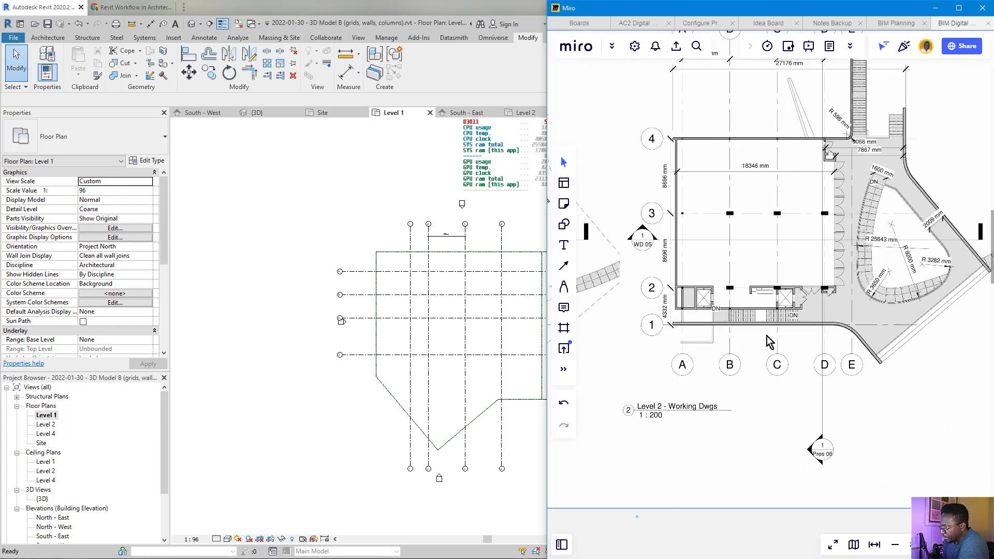
scroll(733, 361, "down", 5)
scroll(803, 292, "up", 10)
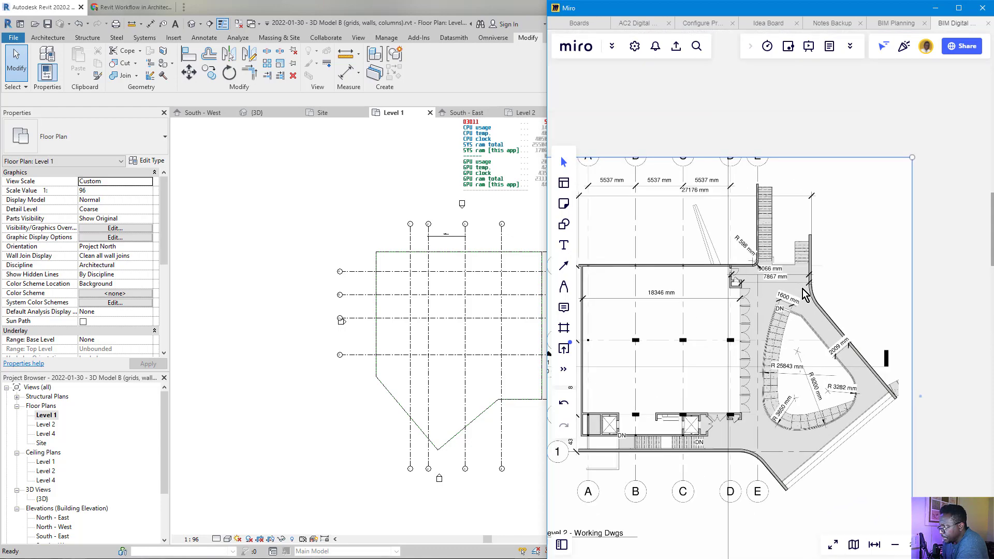
scroll(859, 336, "down", 6)
scroll(682, 336, "up", 8)
left_click(685, 337)
scroll(724, 293, "down", 3)
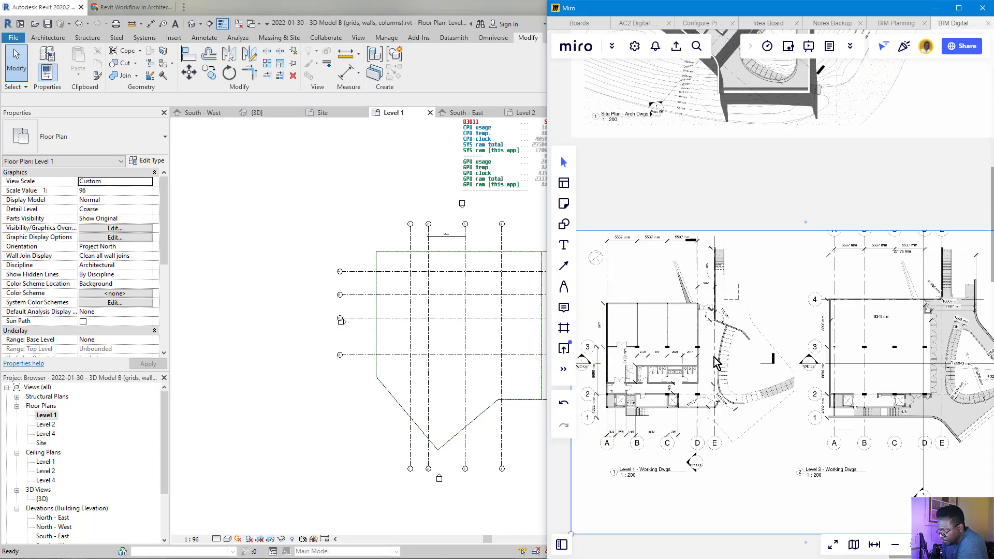
scroll(725, 293, "down", 4)
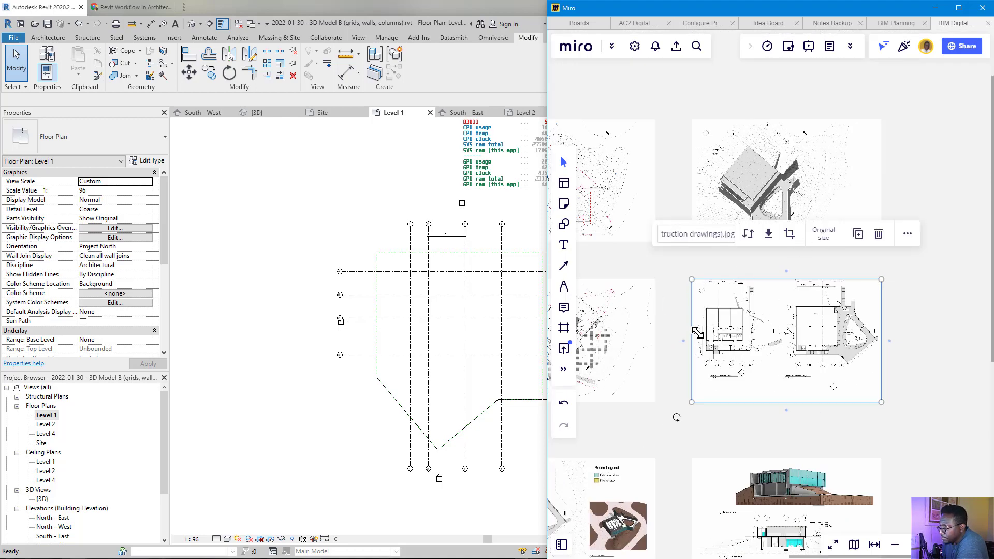
- Examine the ground site plan and the neighbouring site drawing for the grid positions, building orientation and site dimensions
middle_click_drag(692, 324, 814, 333)
middle_click_drag(735, 358, 856, 345)
scroll(854, 361, "up", 5)
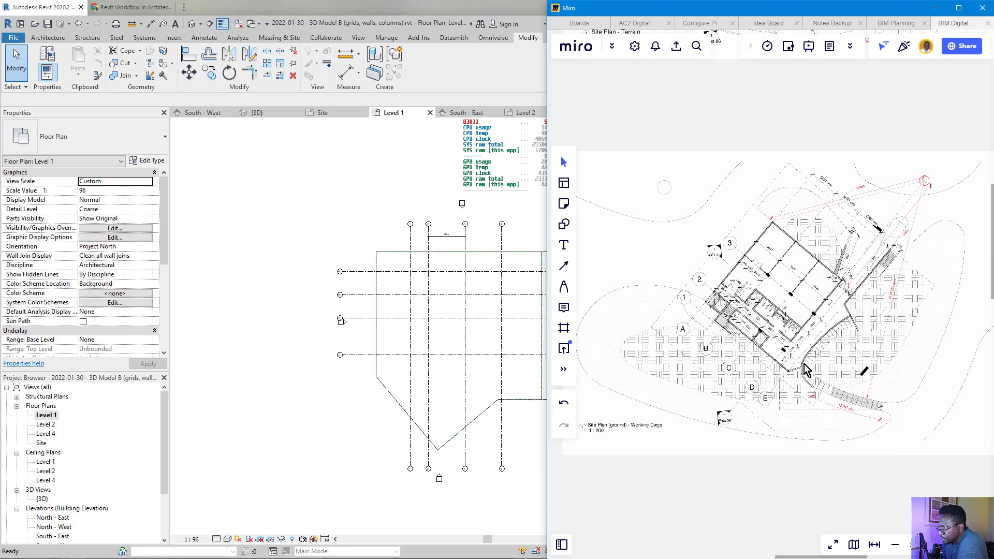
scroll(861, 370, "down", 2)
scroll(861, 370, "up", 8)
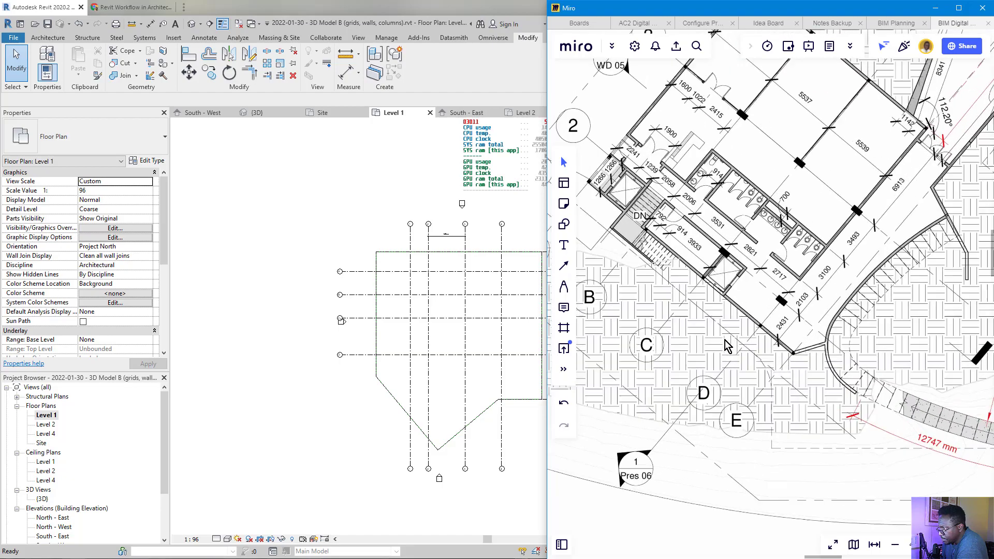
scroll(745, 373, "down", 4)
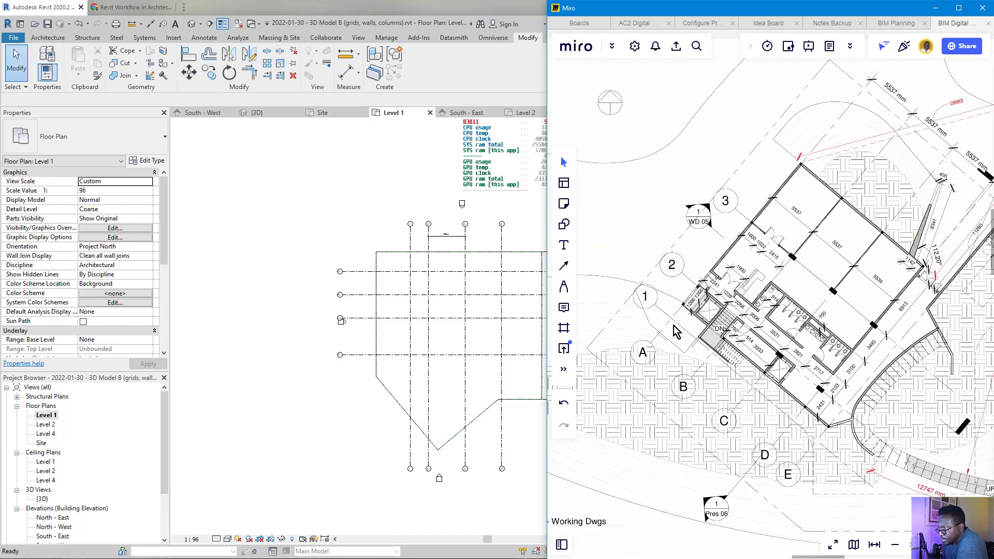
scroll(675, 336, "up", 4)
scroll(741, 327, "down", 6)
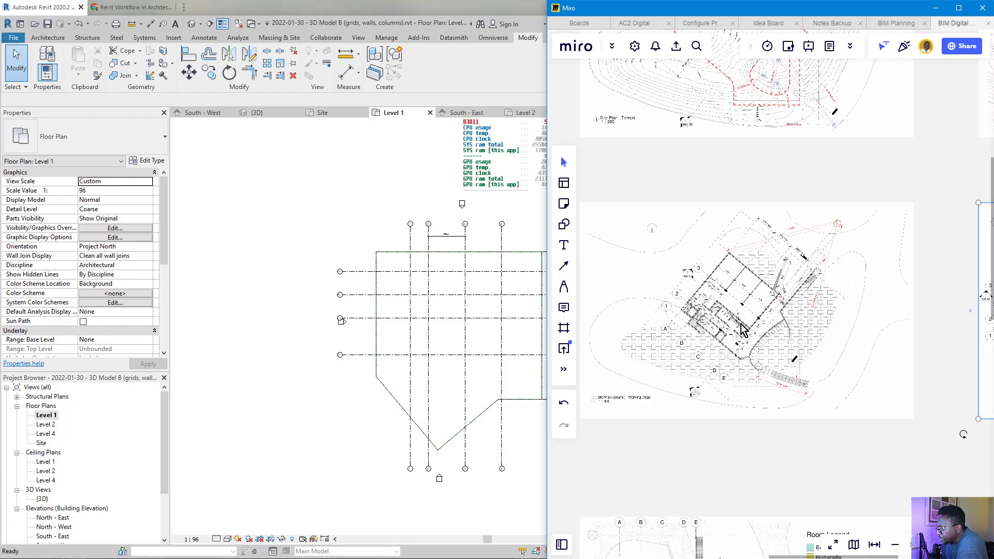
scroll(647, 327, "up", 4)
scroll(673, 325, "up", 5)
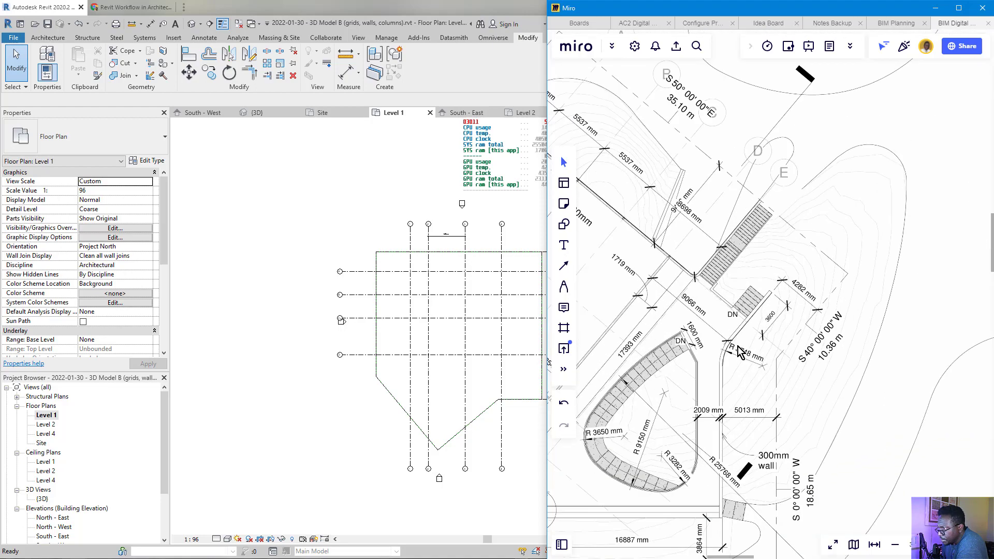
middle_click_drag(748, 396, 849, 290)
scroll(852, 299, "down", 3)
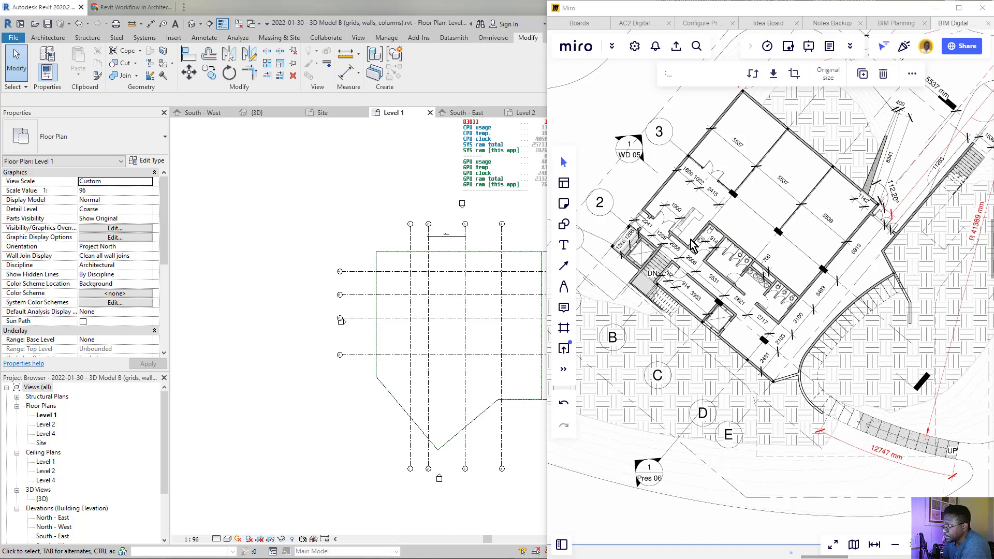
scroll(744, 240, "down", 5)
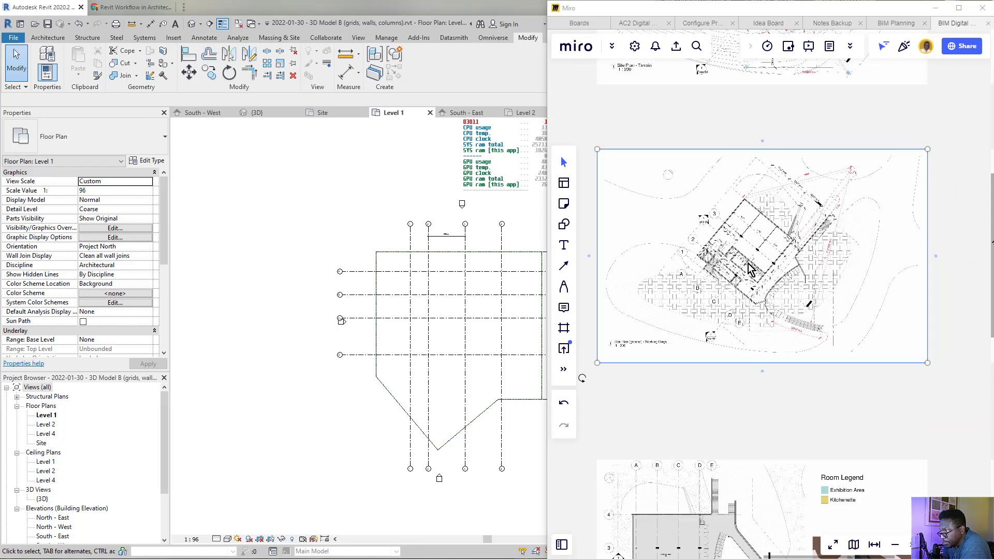
- Examine the upper site plan working drawing's wall-thickness callout at the curved retaining wall near the southern site boundary
scroll(745, 259, "up", 10)
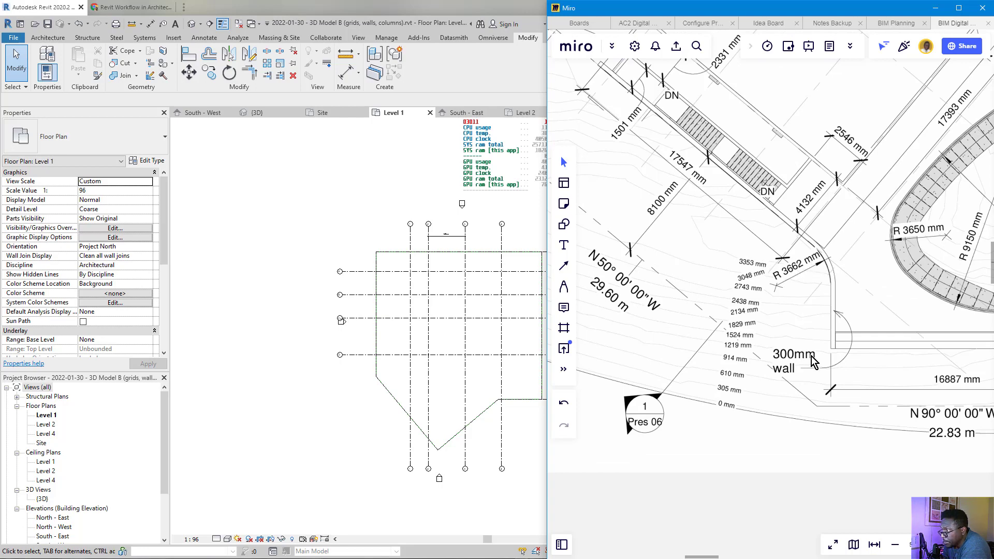
scroll(809, 339, "up", 3)
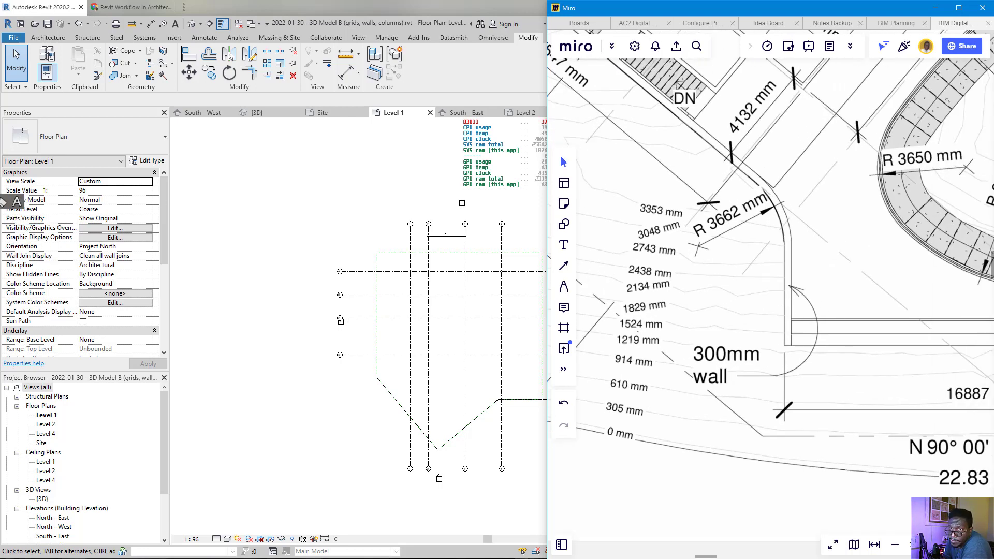
left_click_drag(811, 273, 818, 282)
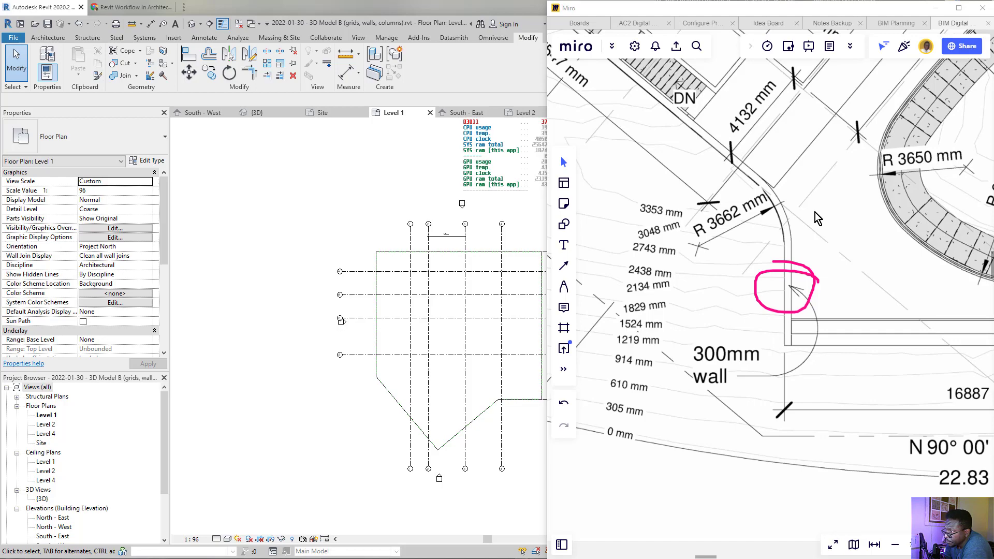
scroll(766, 181, "down", 5)
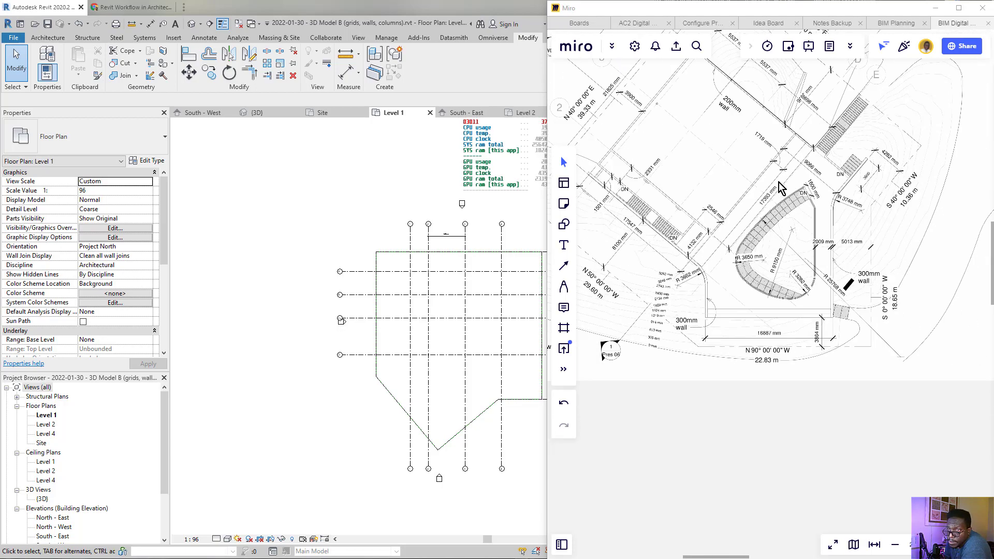
- Examine the wall-thickness callout for the building's long north-eastern wall on the upper site plan
scroll(794, 144, "up", 3)
scroll(771, 148, "up", 3)
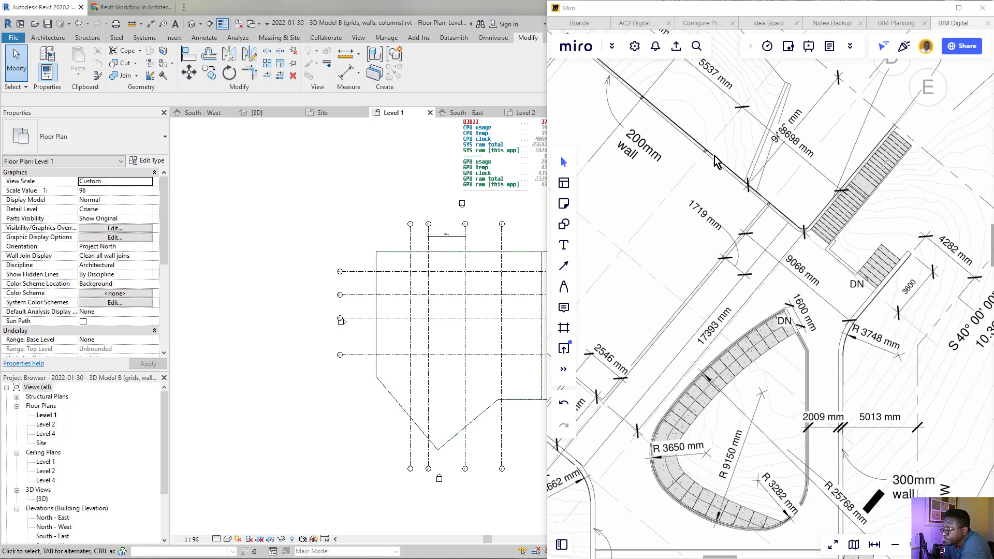
scroll(738, 225, "down", 3)
scroll(664, 151, "up", 5)
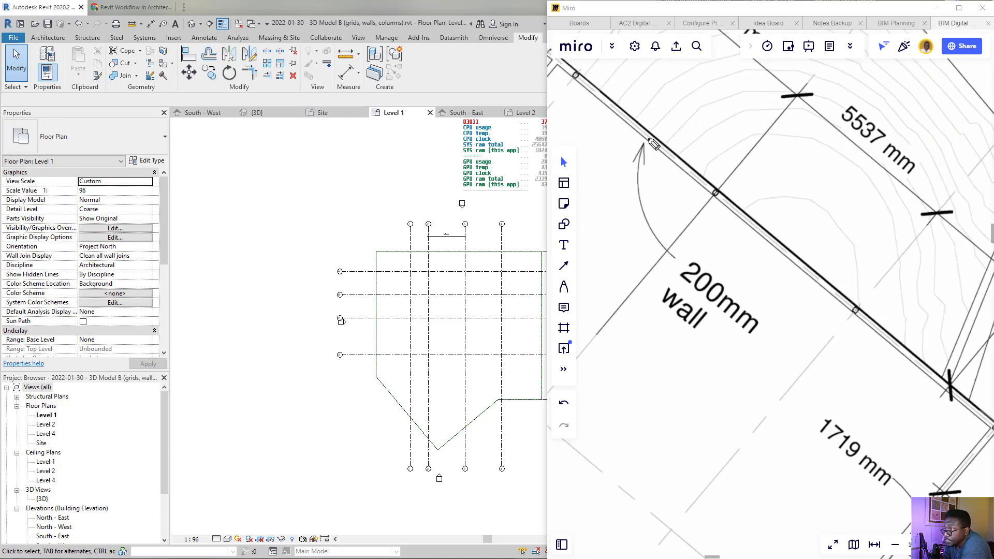
mouse_move(653, 131)
left_mouse_down()
mouse_move(676, 141)
mouse_move(623, 133)
left_mouse_up()
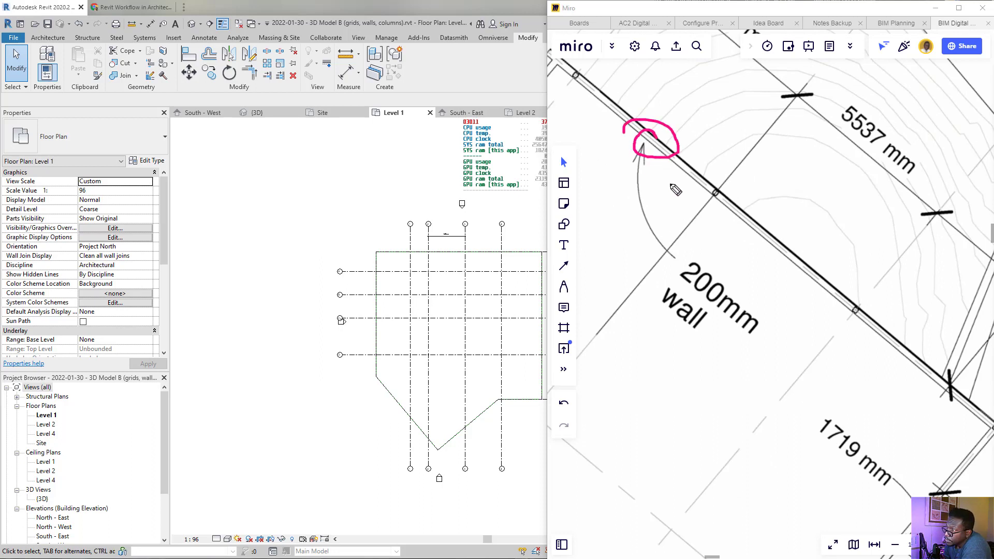
left_click_drag(678, 280, 691, 296)
left_click_drag(761, 351, 764, 350)
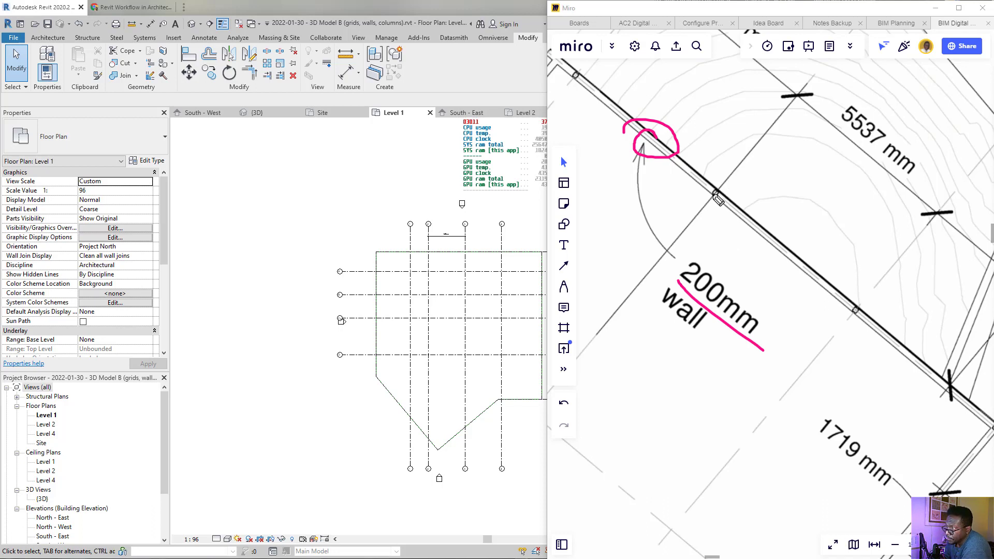
key("ctrl+z")
key("ctrl+z")
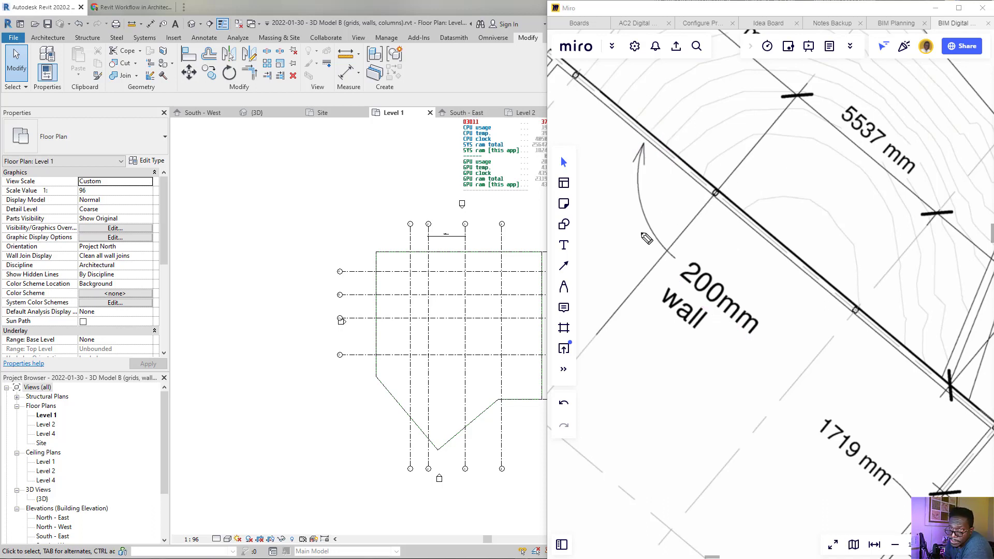
scroll(756, 228, "down", 3)
scroll(757, 225, "down", 5)
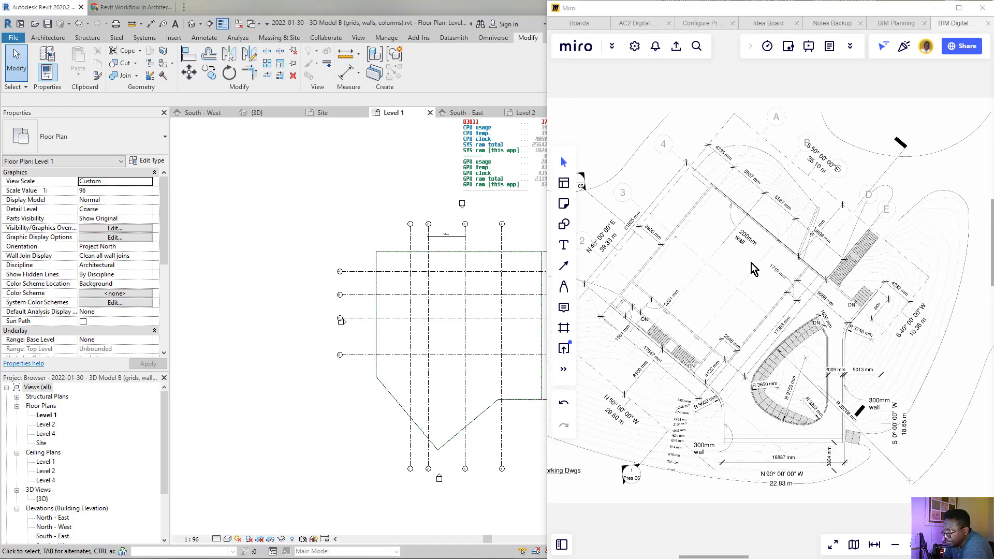
- Examine the ground site plan's walls and dimensions around the stairs and washrooms, relative to grids 1 to 3 and A to C
scroll(663, 322, "up", 3)
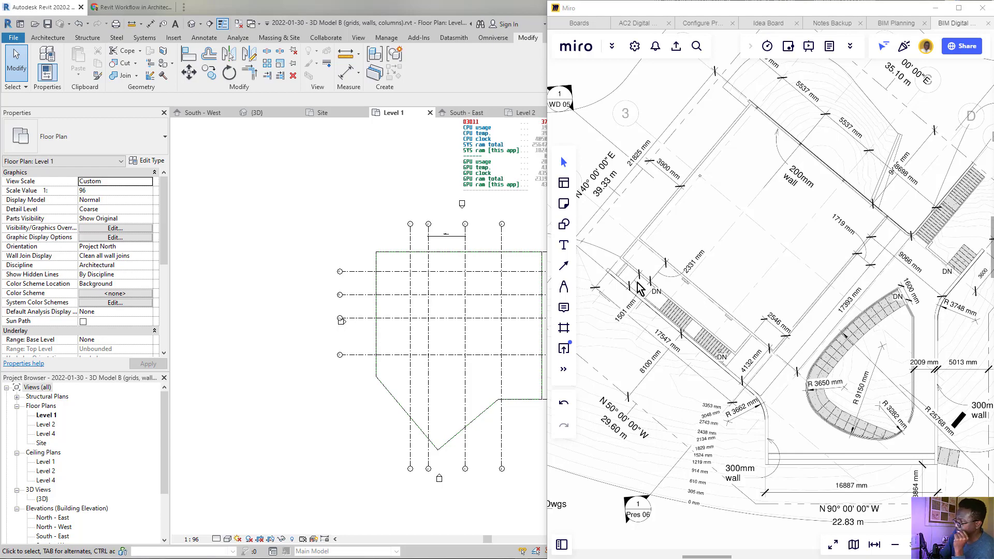
scroll(754, 357, "down", 3)
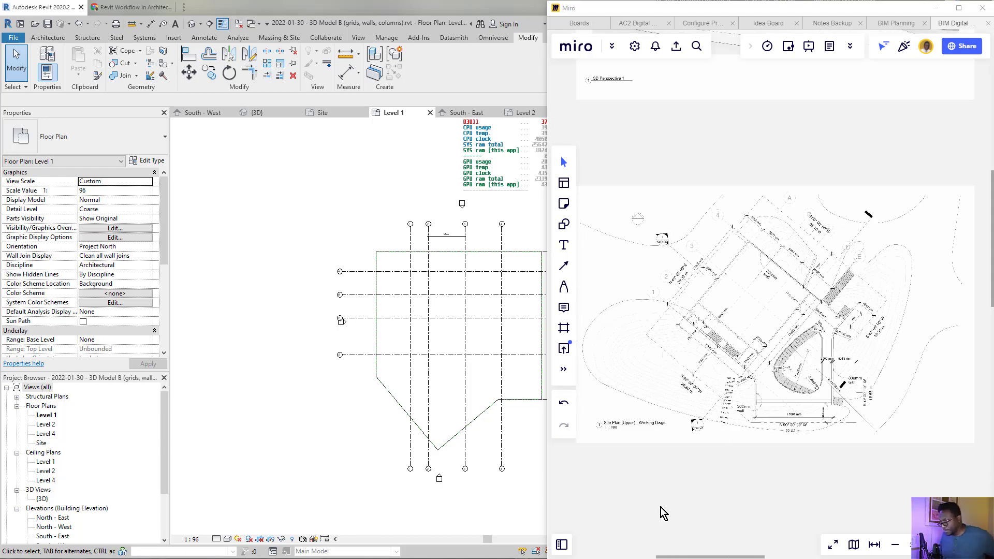
scroll(625, 444, "up", 3)
scroll(566, 423, "down", 1)
middle_click_drag(957, 365, 703, 384)
middle_click_drag(836, 366, 691, 375)
scroll(729, 345, "down", 5)
scroll(750, 320, "up", 6)
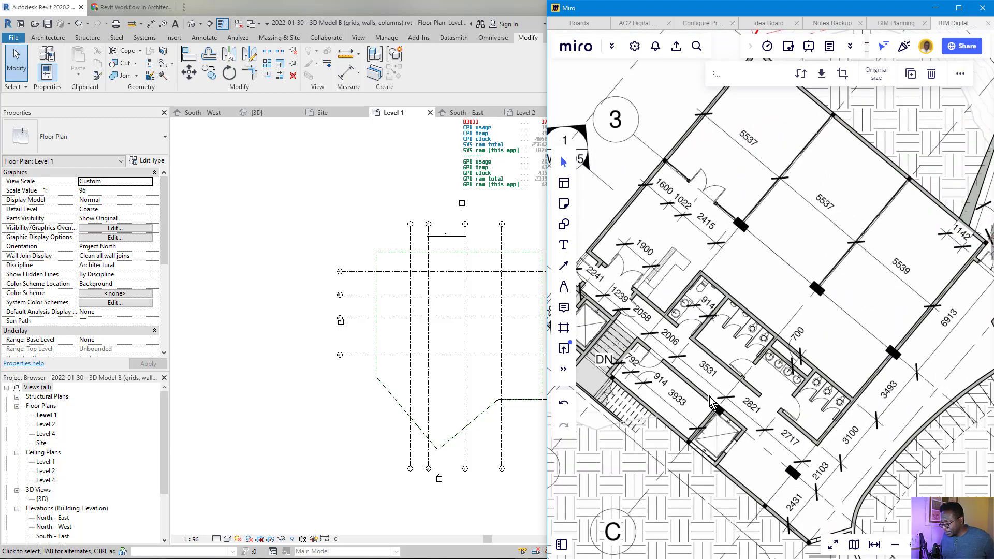
left_click_drag(772, 390, 725, 401)
scroll(670, 385, "left", 5)
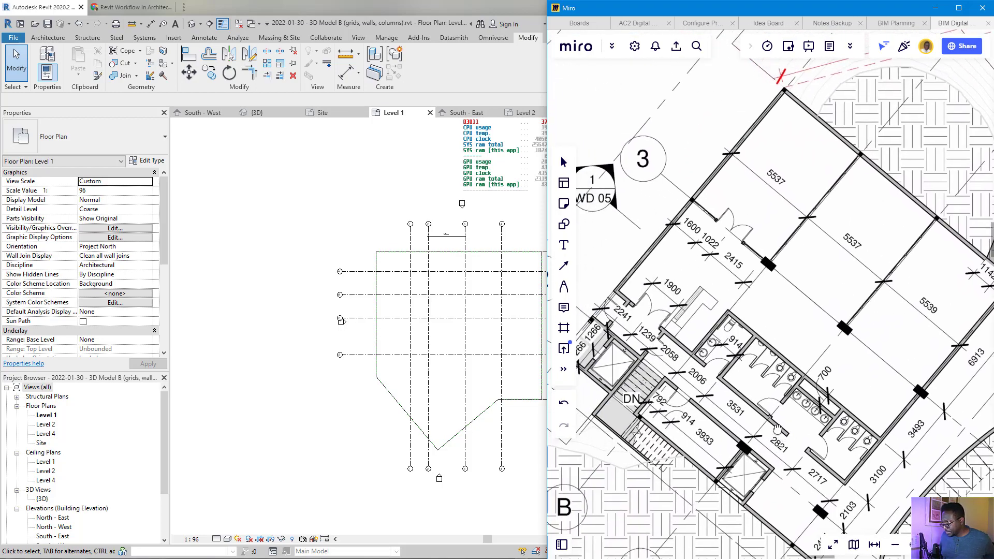
left_click(669, 388)
scroll(670, 388, "up", 3)
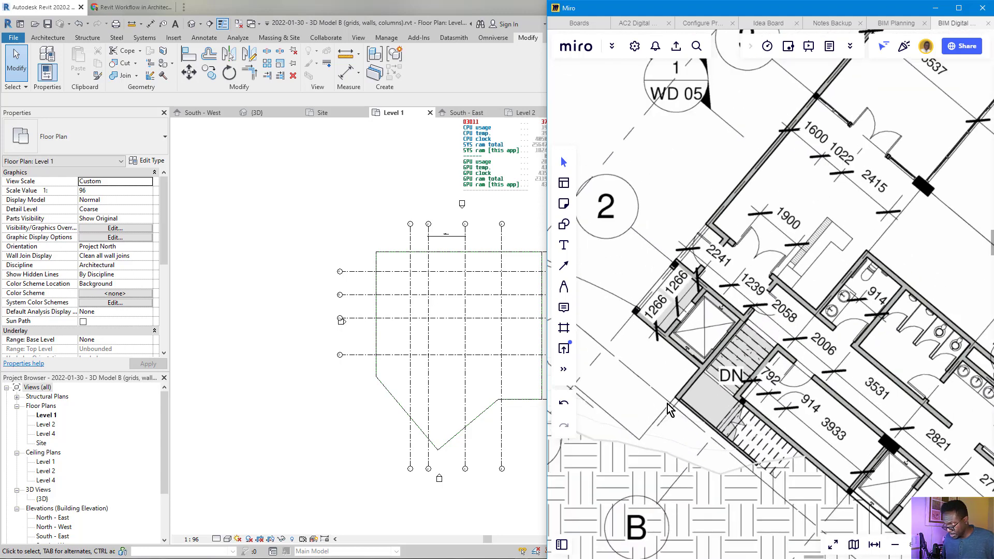
scroll(687, 365, "down", 3)
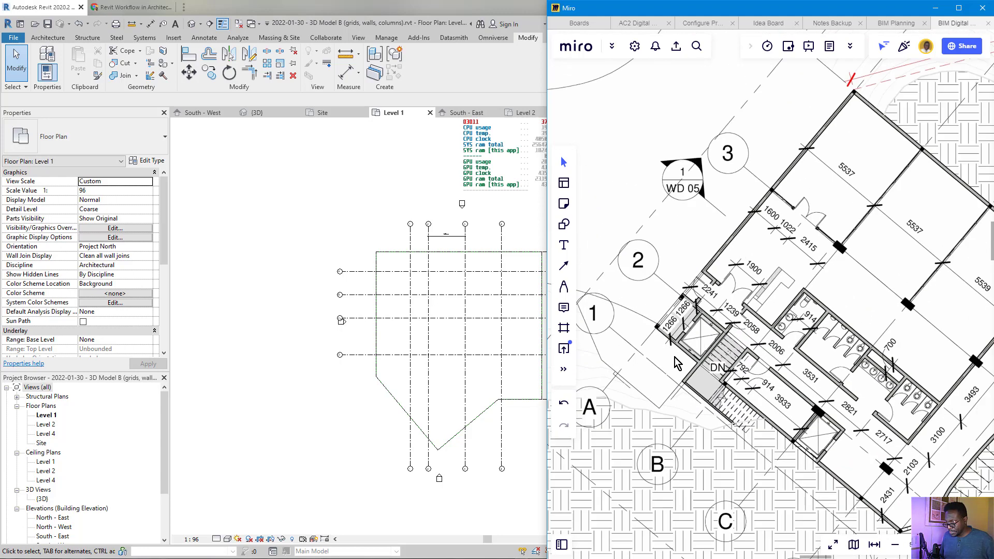
- Switch to Revit and compare the intended wall outline with grids 1 to 4, grids A to D and the site boundary on Level 1
left_click(282, 315)
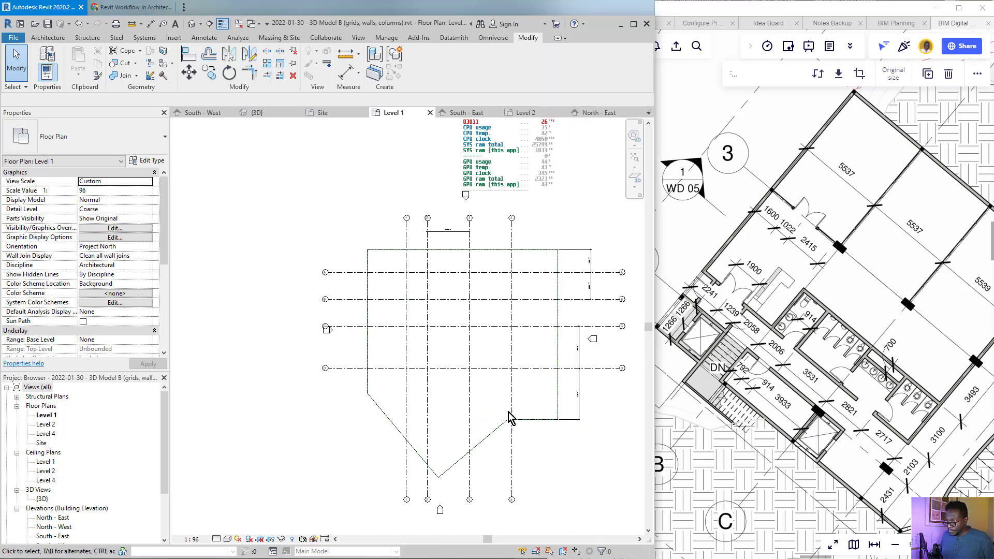
scroll(508, 410, "up", 3)
middle_click_drag(510, 421, 455, 460)
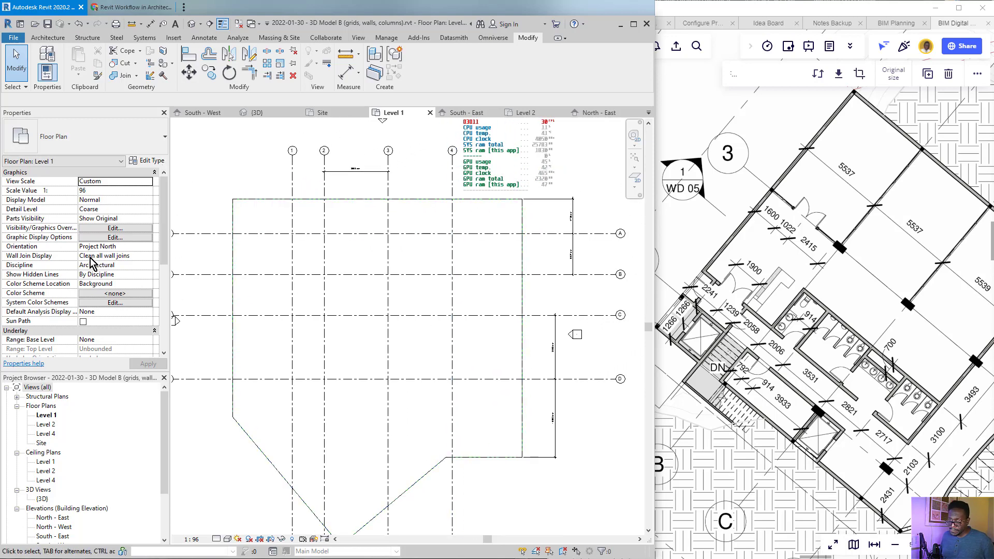
left_click(2, 203)
mouse_move(290, 384)
left_mouse_down()
mouse_move(289, 237)
mouse_move(355, 233)
mouse_move(464, 234)
mouse_move(454, 239)
mouse_move(453, 384)
left_mouse_up()
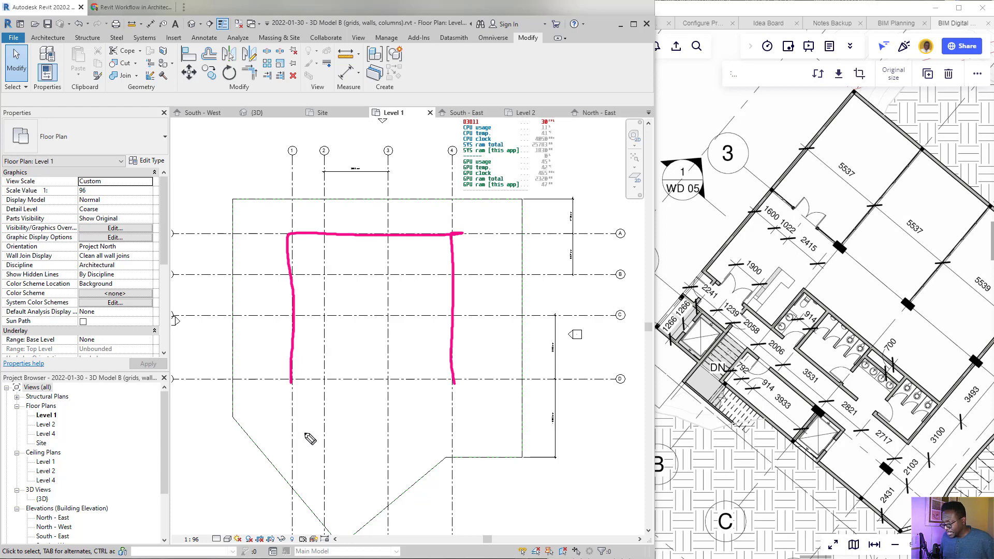
mouse_move(291, 383)
left_mouse_down()
mouse_move(265, 410)
mouse_move(333, 496)
mouse_move(465, 440)
mouse_move(486, 401)
mouse_move(446, 382)
left_mouse_up()
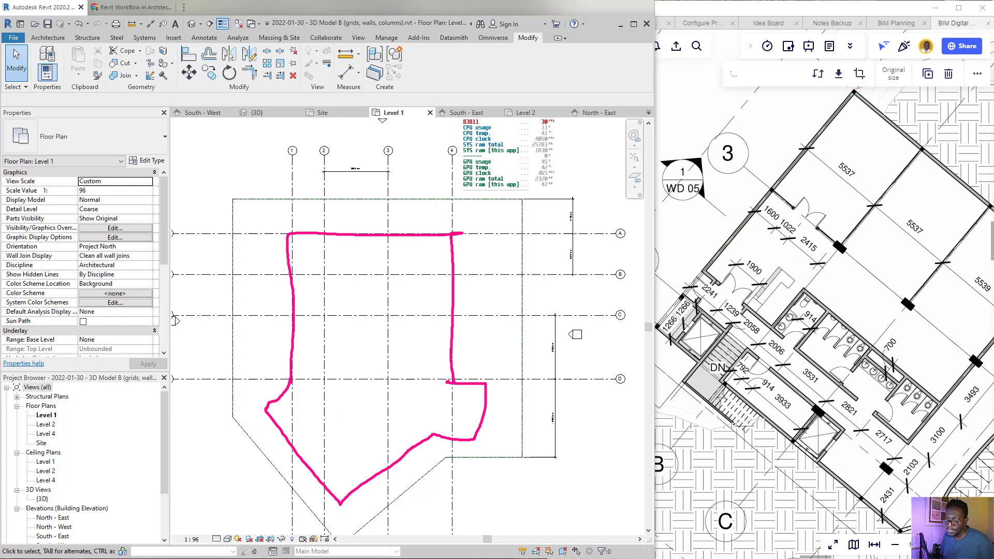
key("ctrl+shift+7")
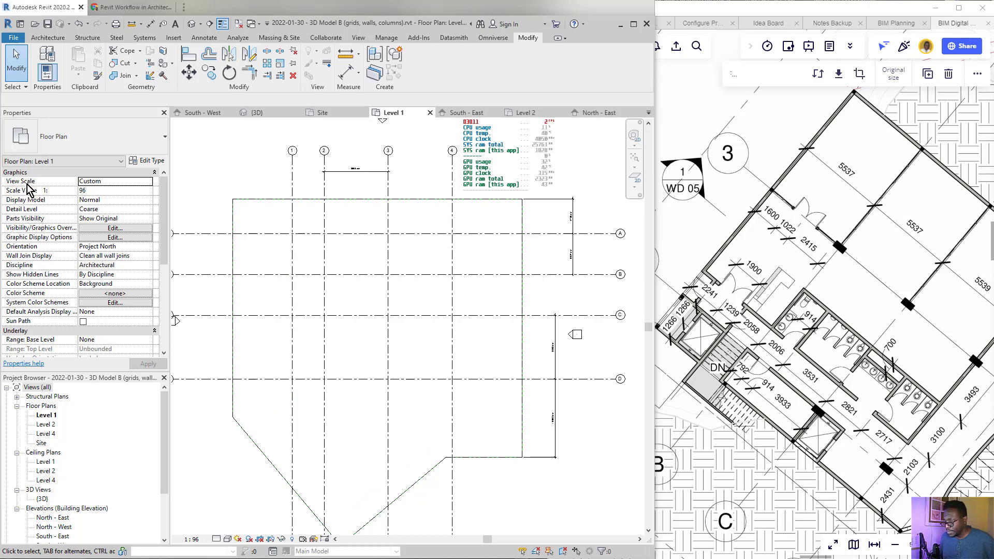
- Bring up the architectural building tools for the Level 1 plan
left_click(47, 38)
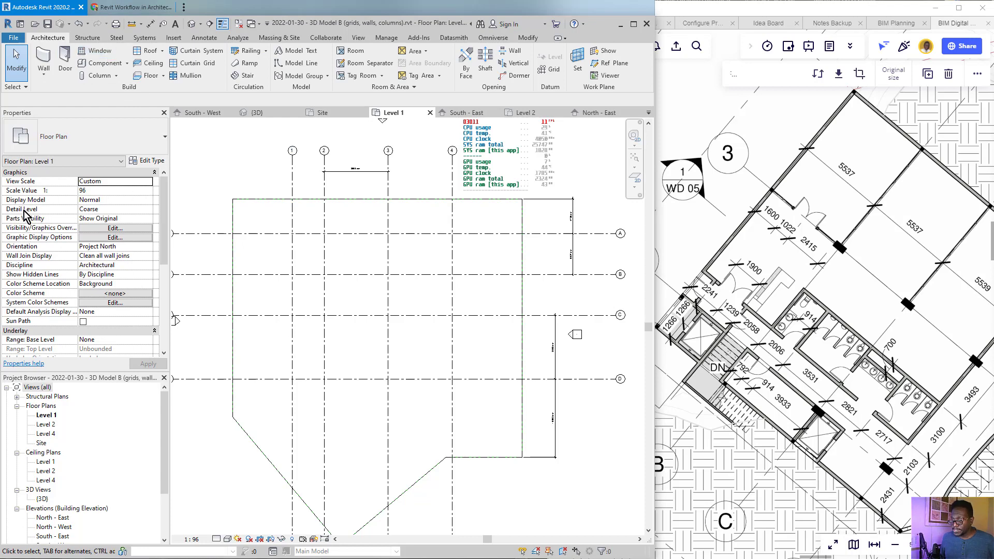
key("ctrl+alt+g")
mouse_move(381, 316)
left_mouse_down()
mouse_move(78, 42)
mouse_move(65, 45)
left_mouse_up()
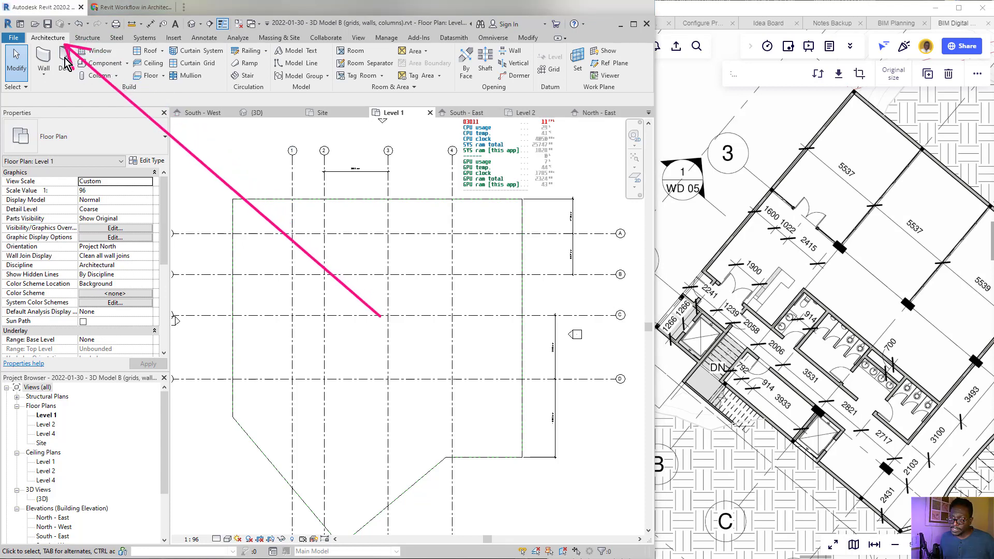
left_click_drag(2, 169, 42, 73)
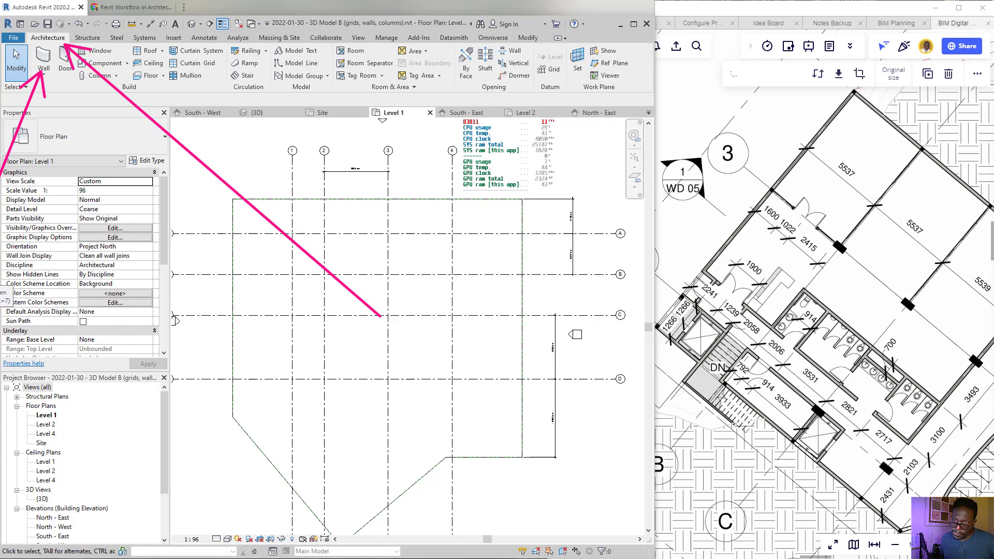
left_click(0, 277)
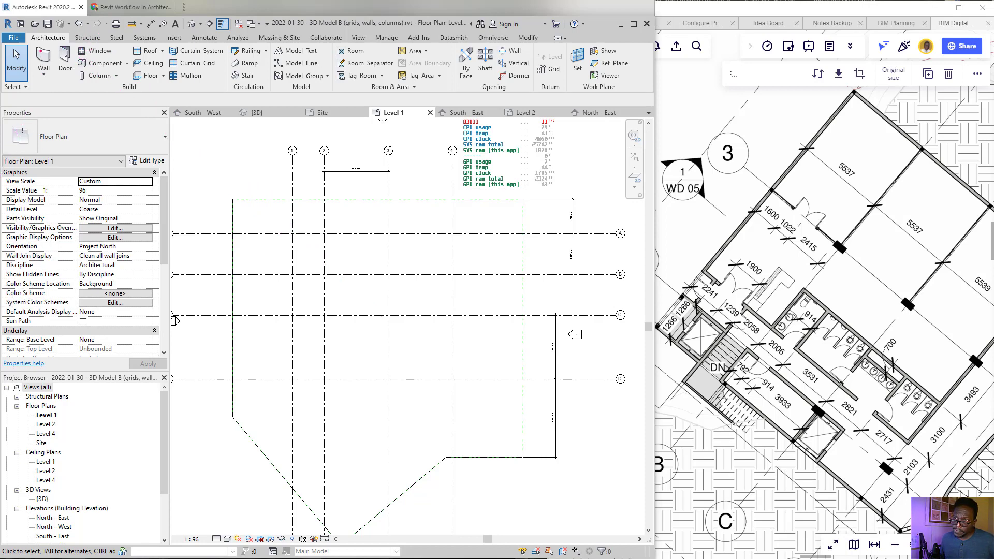
left_click(44, 59)
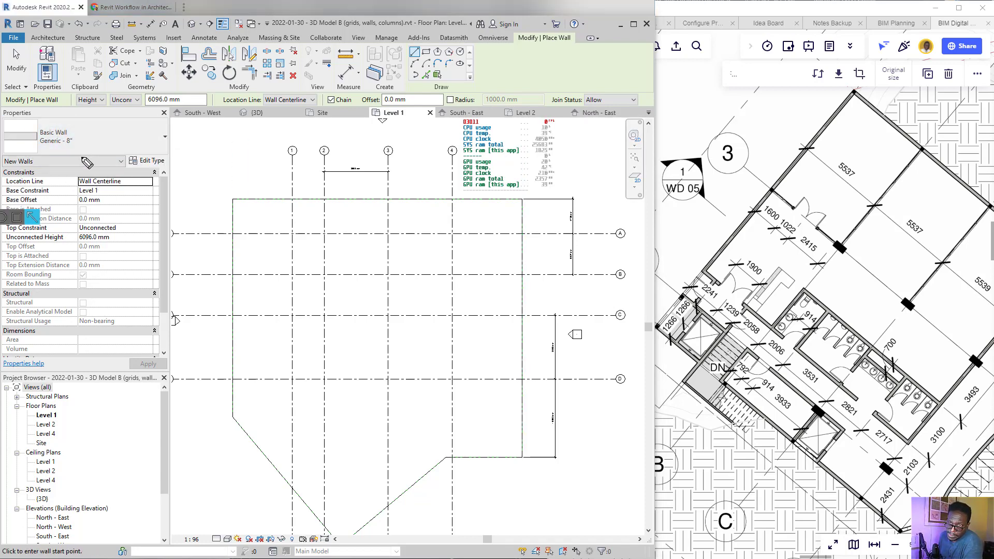
mouse_move(85, 126)
left_mouse_down()
mouse_move(3, 136)
mouse_move(76, 124)
left_mouse_up()
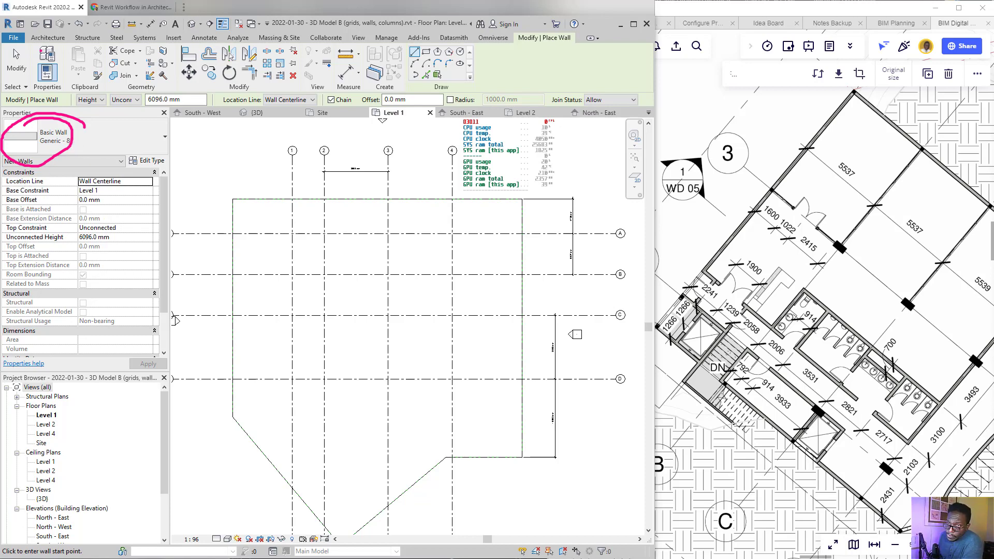
left_click(1, 247)
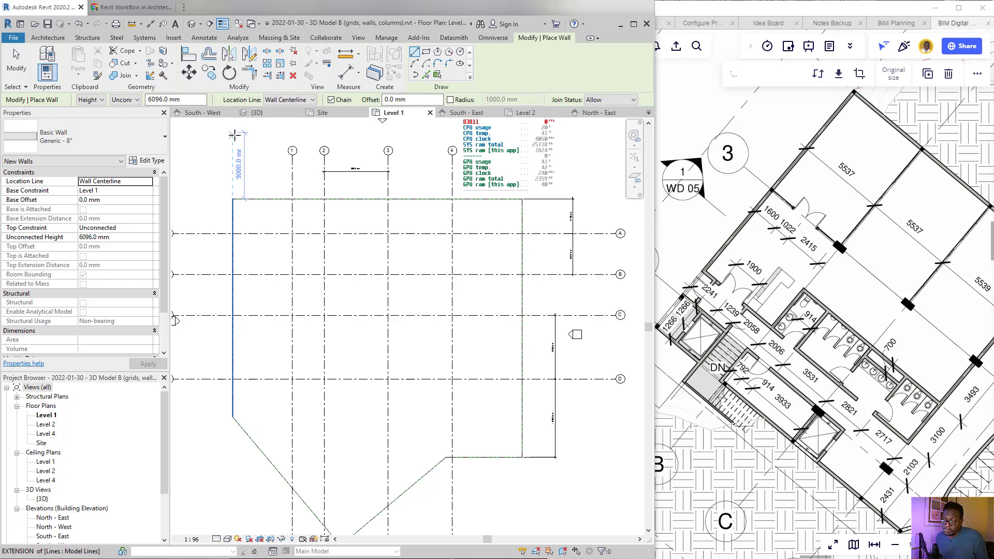
key("Escape")
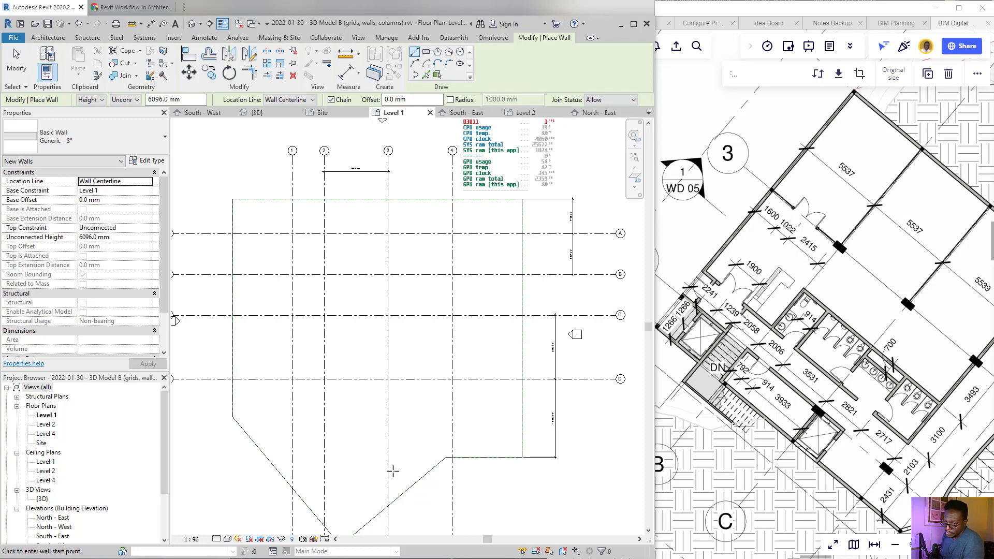
key("Escape")
scroll(488, 417, "down", 1)
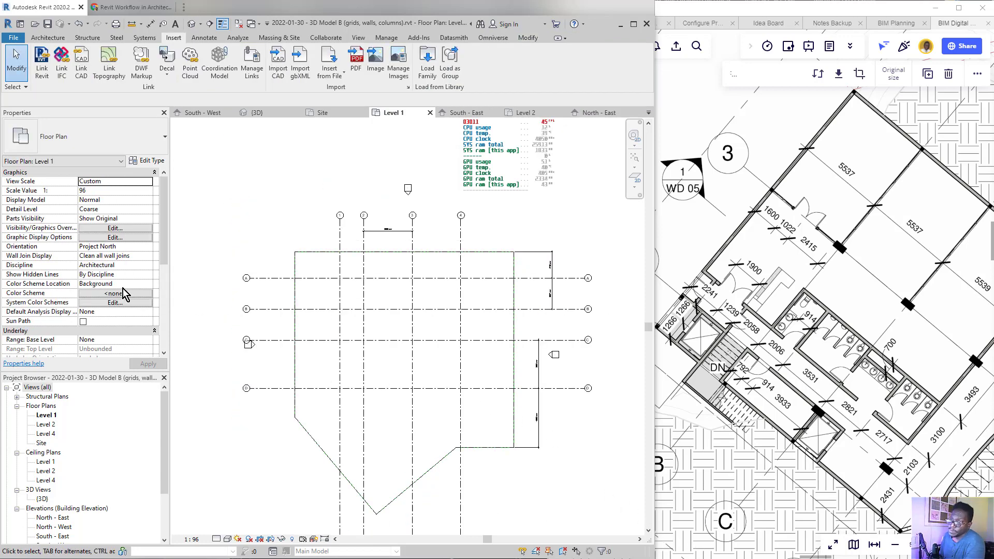
- Draw a horizontal Generic - 8" basic wall about 4200 mm long outside the building outline, above its upper-left corner
left_click(46, 38)
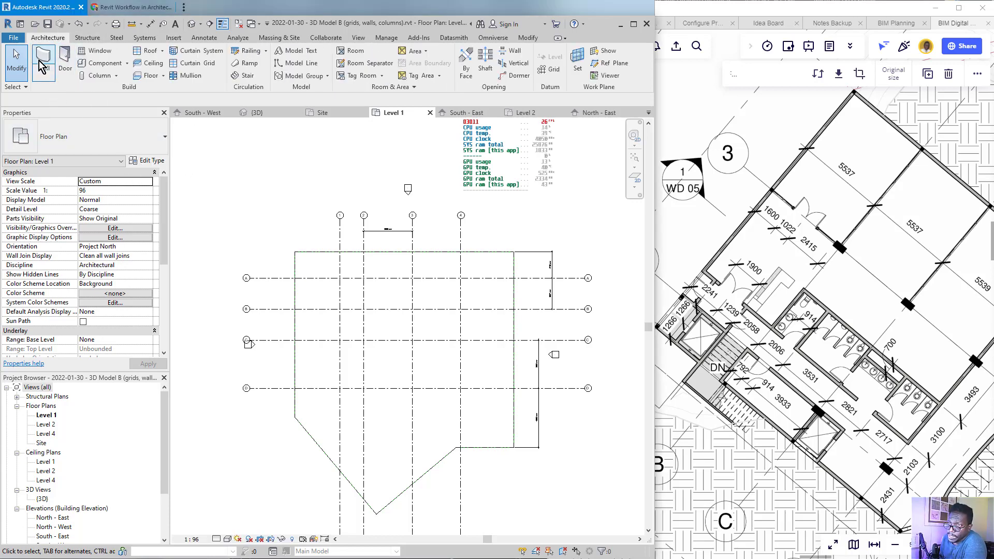
left_click(43, 63)
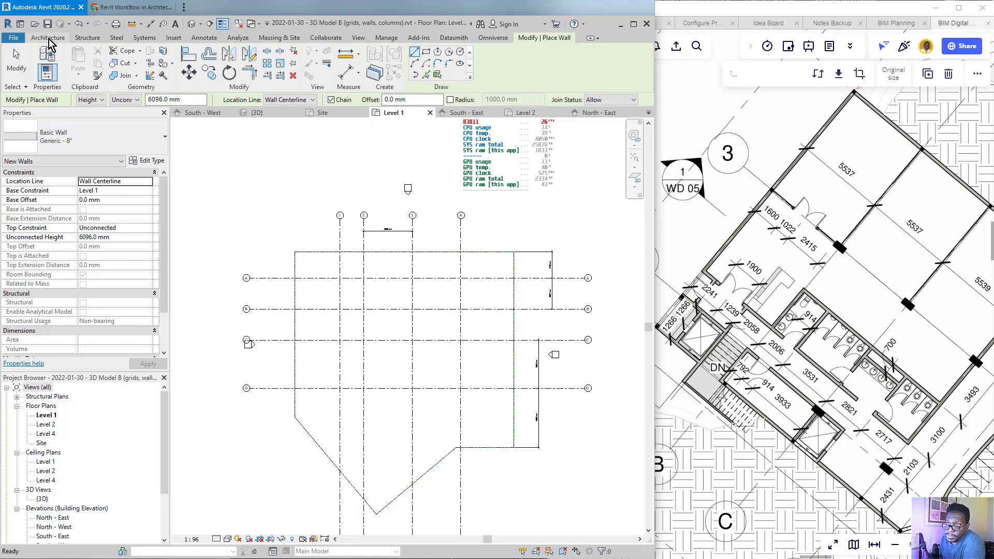
scroll(300, 243, "down", 3)
scroll(299, 242, "up", 6)
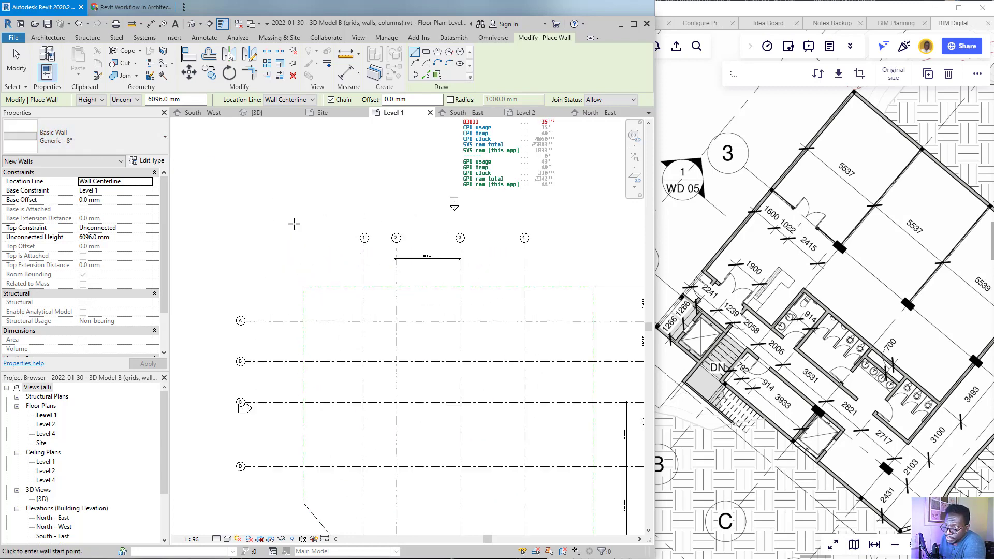
left_click(250, 216)
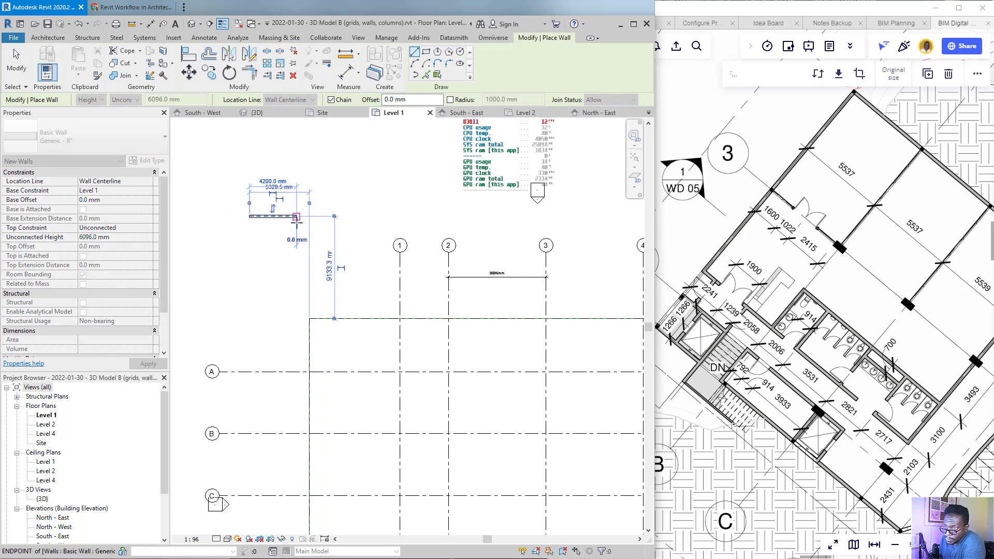
left_click(299, 215)
scroll(248, 217, "up", 4)
key("Escape")
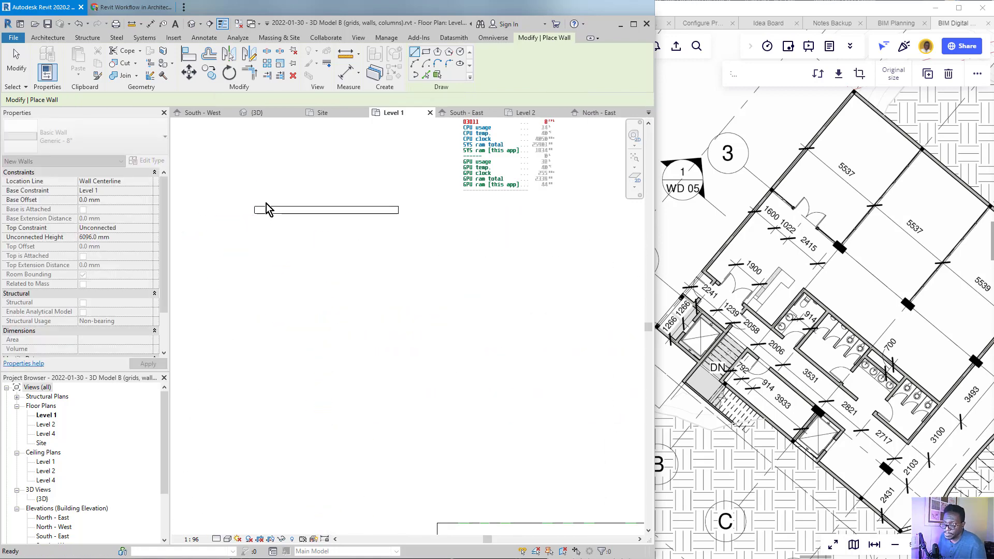
scroll(259, 212, "up", 7)
key("Escape")
- Add an aligned dimension across the thickness of the new wall, between its two long faces
mouse_move(272, 235)
middle_mouse_down()
mouse_move(304, 257)
mouse_move(280, 224)
middle_mouse_up()
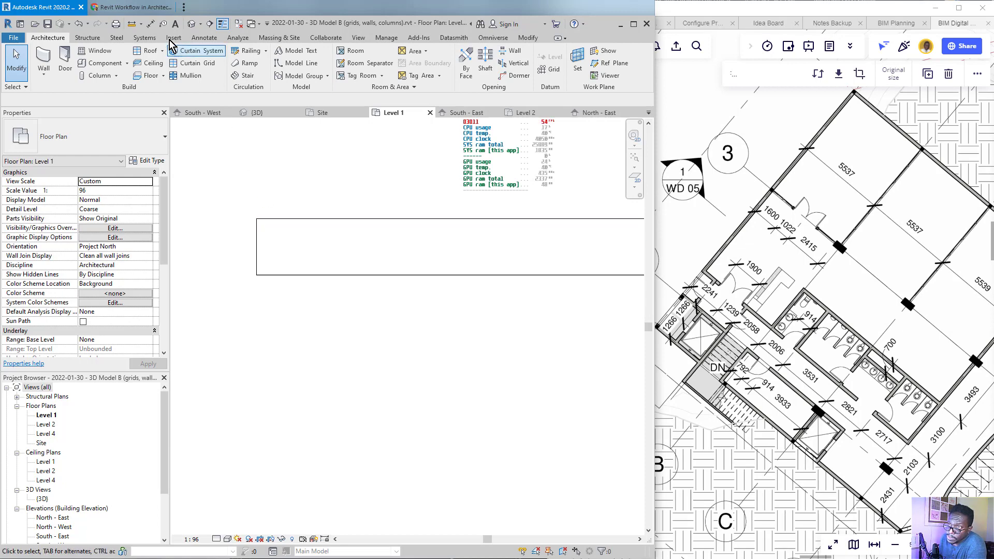
left_click(150, 24)
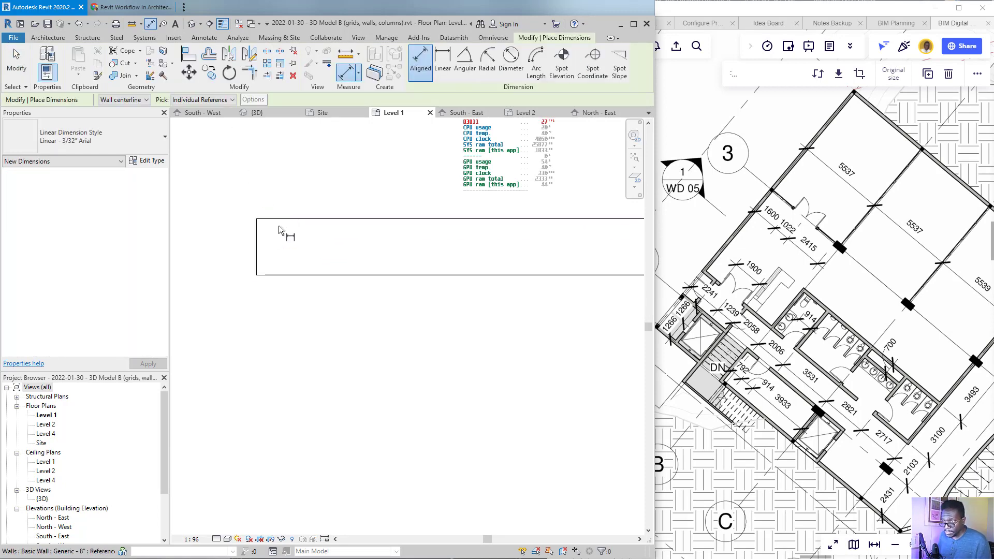
left_click(290, 220)
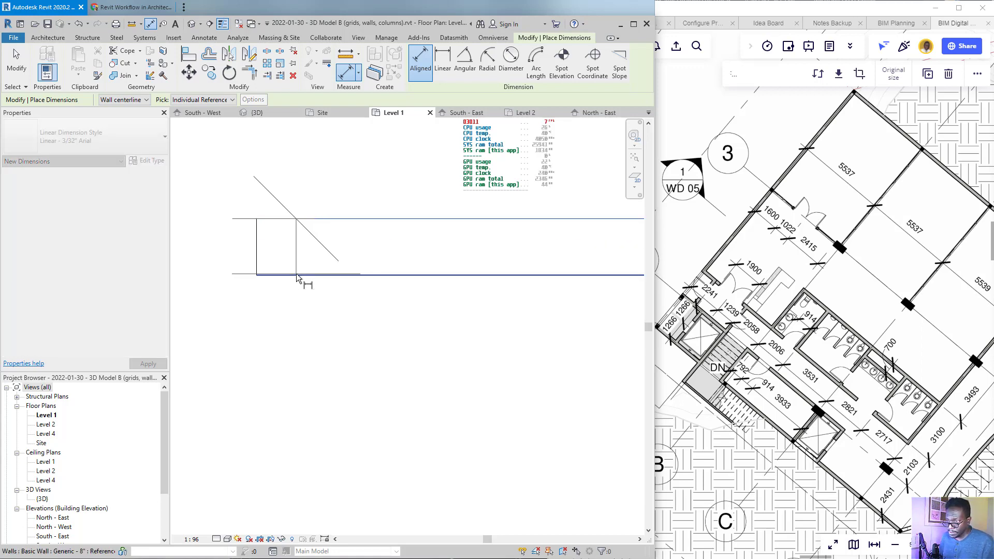
scroll(366, 280, "down", 1)
scroll(365, 280, "down", 2)
left_click(277, 265)
scroll(253, 283, "up", 3)
middle_click_drag(262, 288, 293, 355)
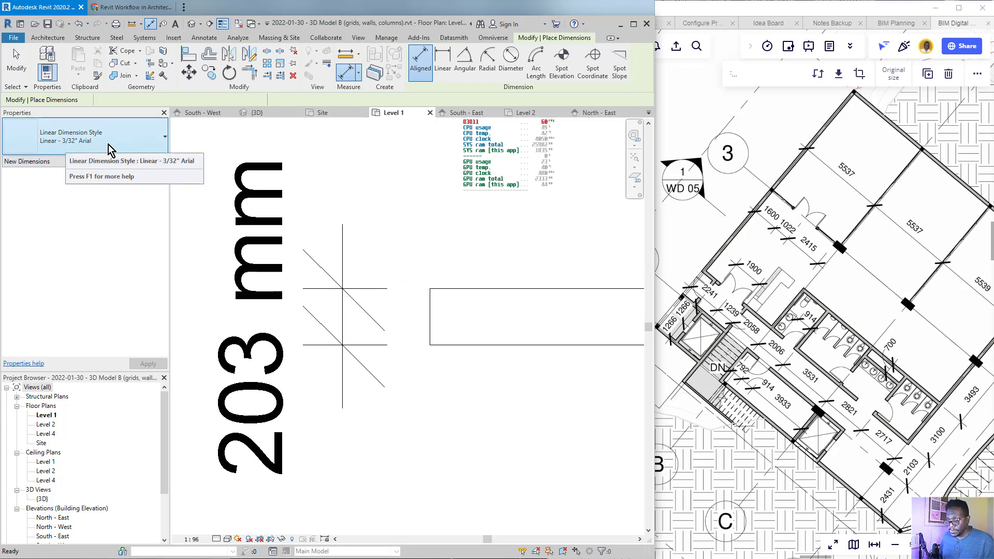
key("Escape")
key("Escape")
- Select the new wall and compare the unit in its type name with the unit of its thickness dimension
left_click(457, 288)
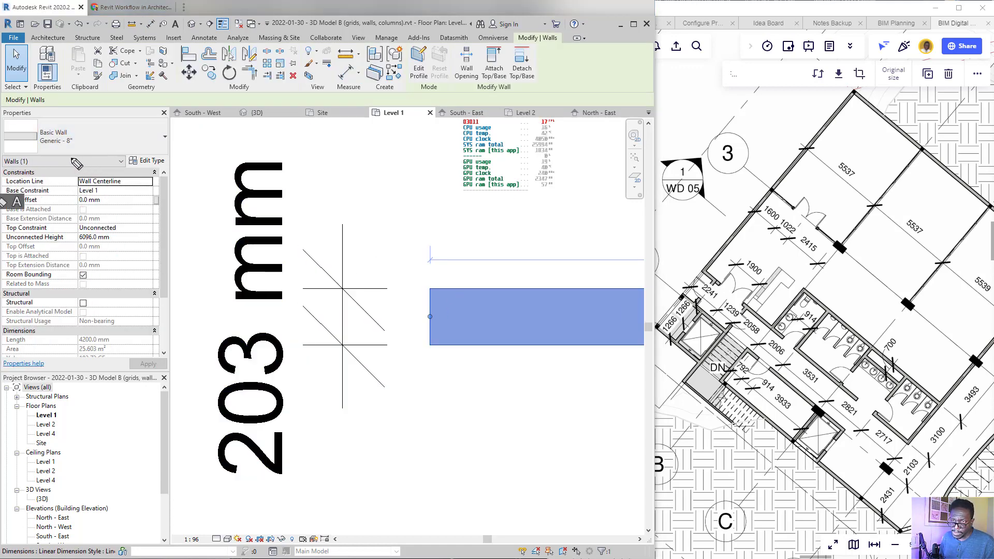
left_click_drag(32, 149, 89, 150)
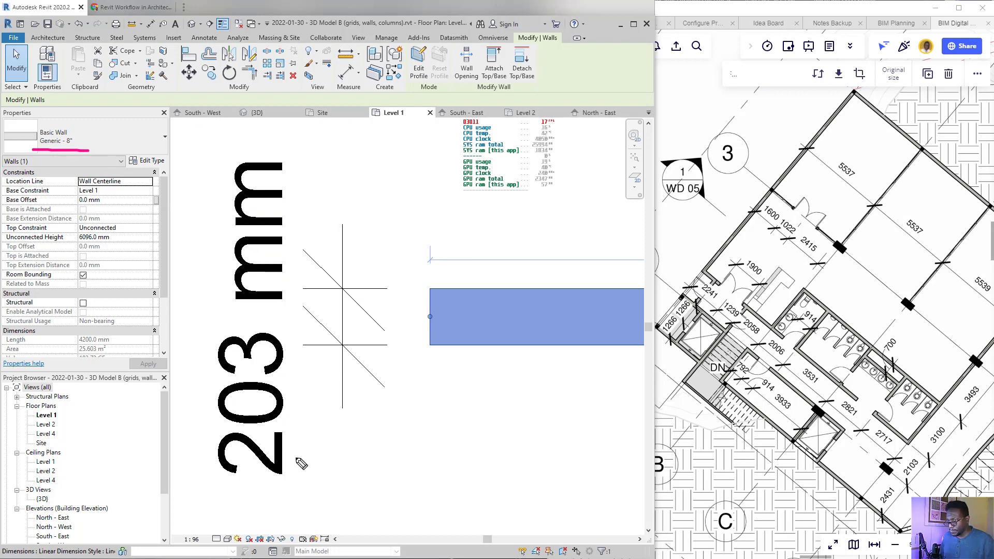
left_click_drag(296, 482, 288, 243)
left_click_drag(292, 190, 291, 164)
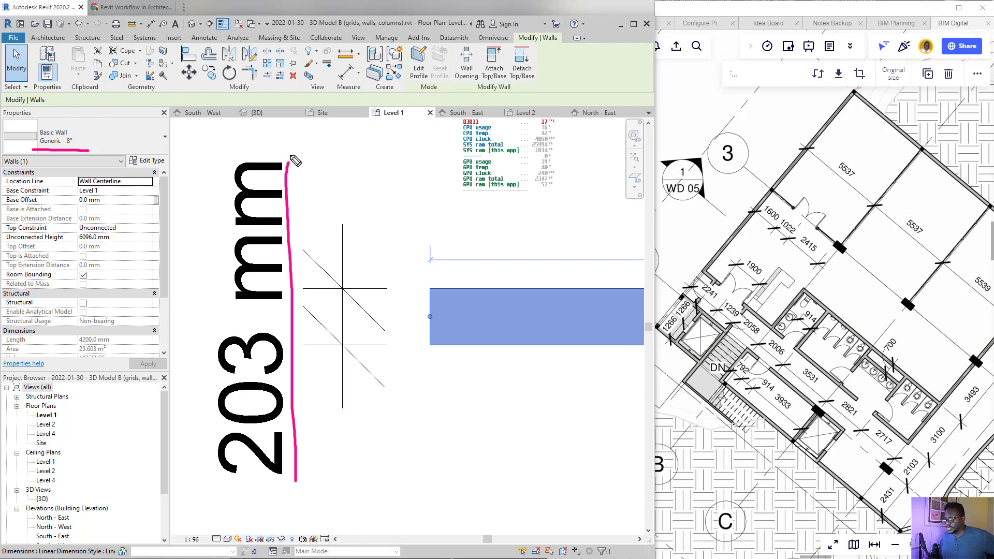
mouse_move(398, 32)
left_mouse_down()
mouse_move(395, 112)
mouse_move(294, 209)
mouse_move(319, 195)
left_mouse_up()
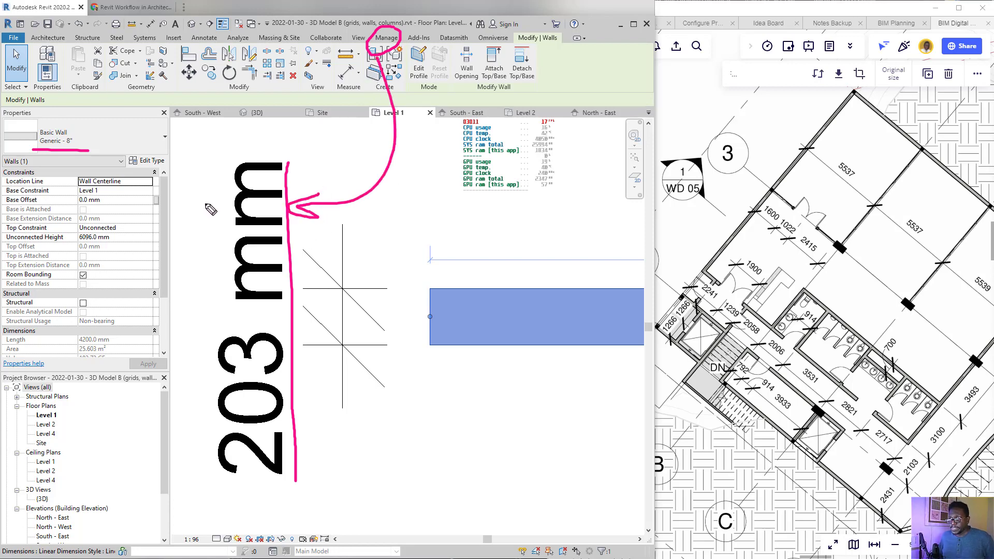
mouse_move(4, 162)
left_mouse_down()
mouse_move(171, 168)
mouse_move(153, 110)
mouse_move(2, 110)
left_mouse_up()
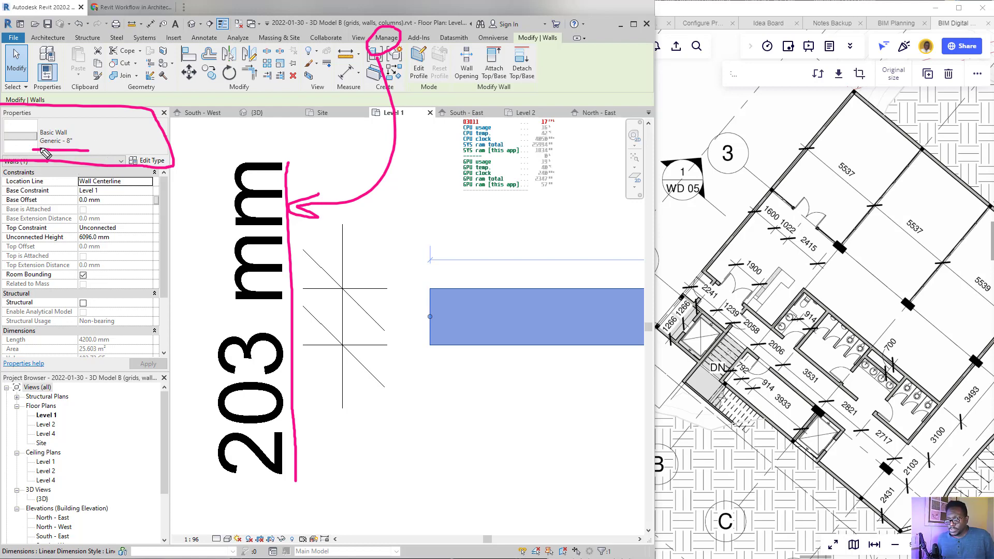
left_click_drag(27, 151, 80, 154)
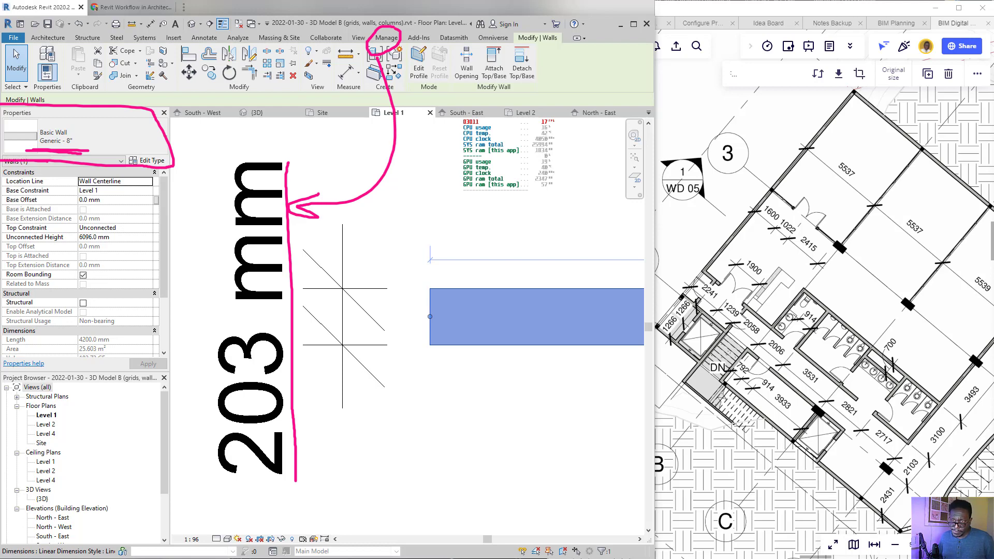
key("Escape")
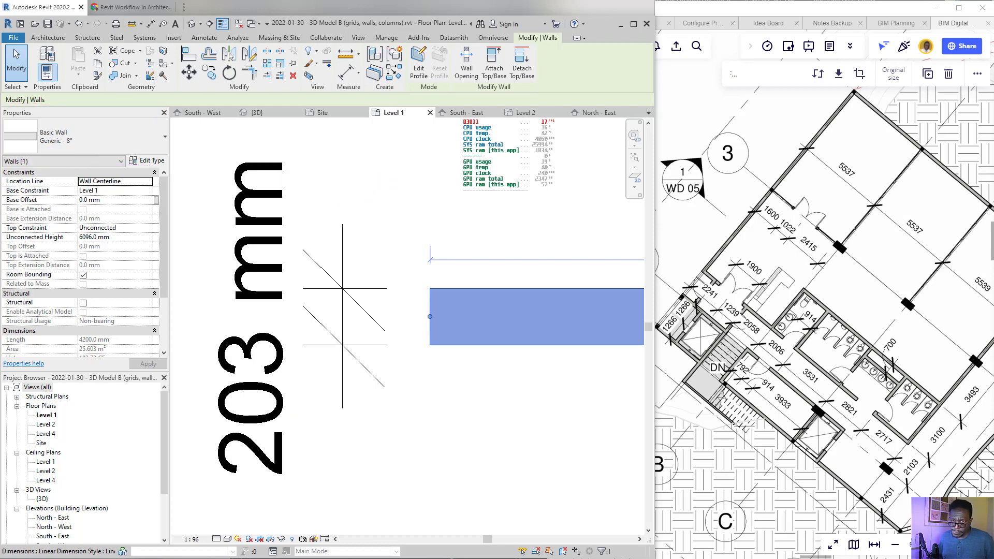
- Examine the library names and paths listed under Places in the File Locations options, and close the list without changes
left_click(21, 46)
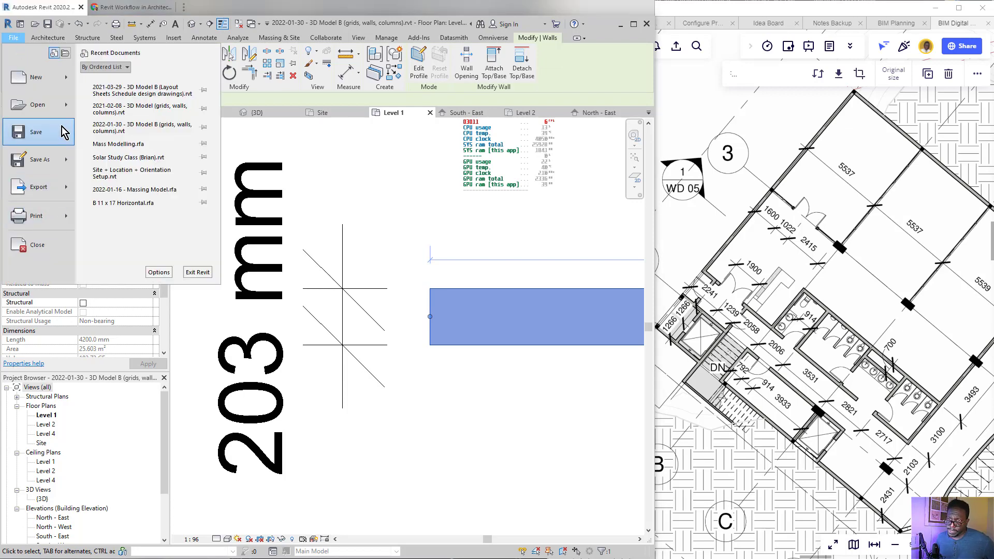
left_click(158, 282)
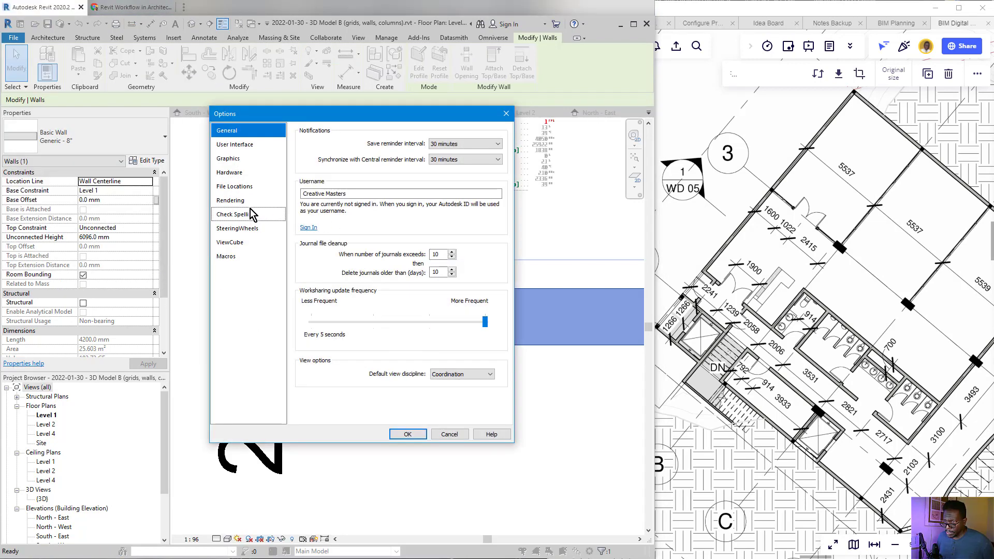
left_click(250, 187)
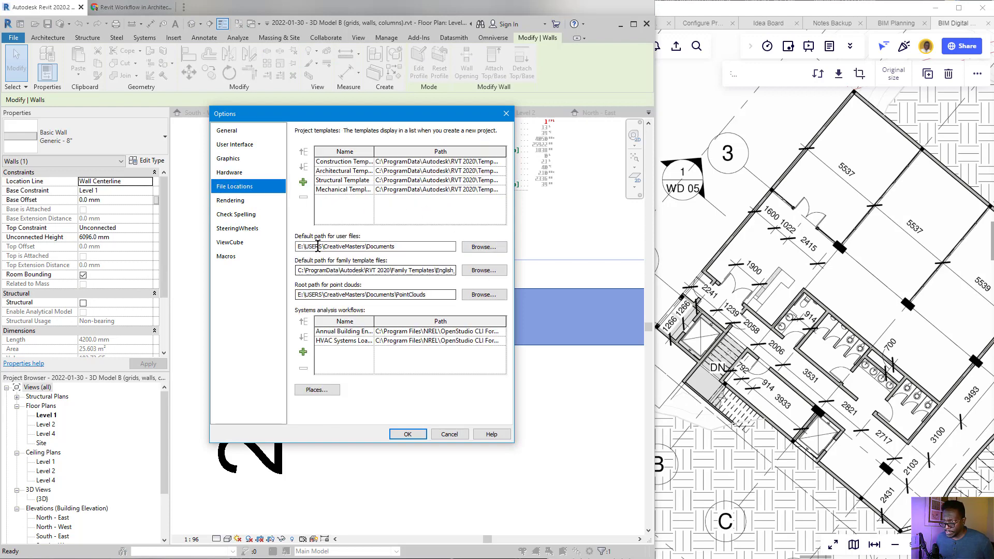
left_click(327, 392)
left_click_drag(381, 208, 435, 209)
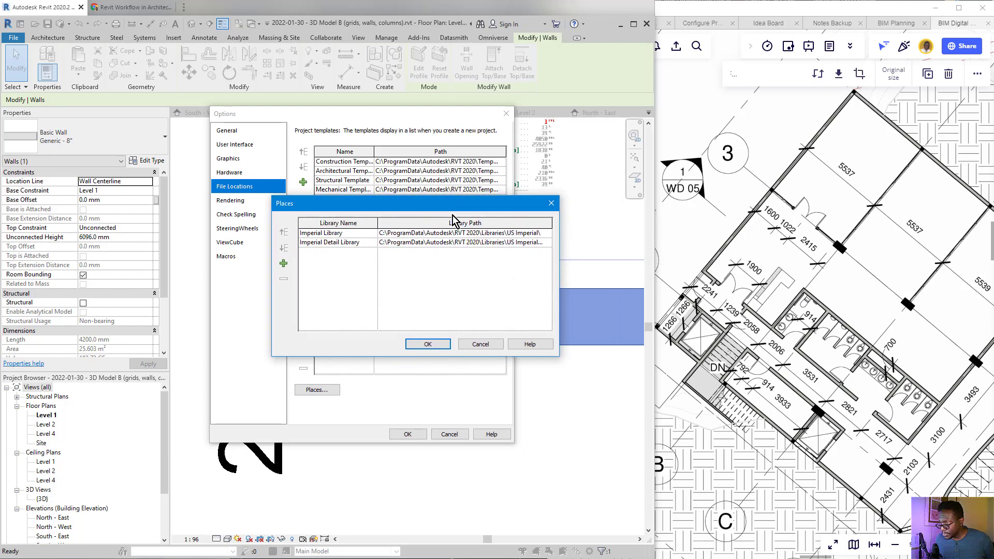
left_click_drag(448, 210, 416, 220)
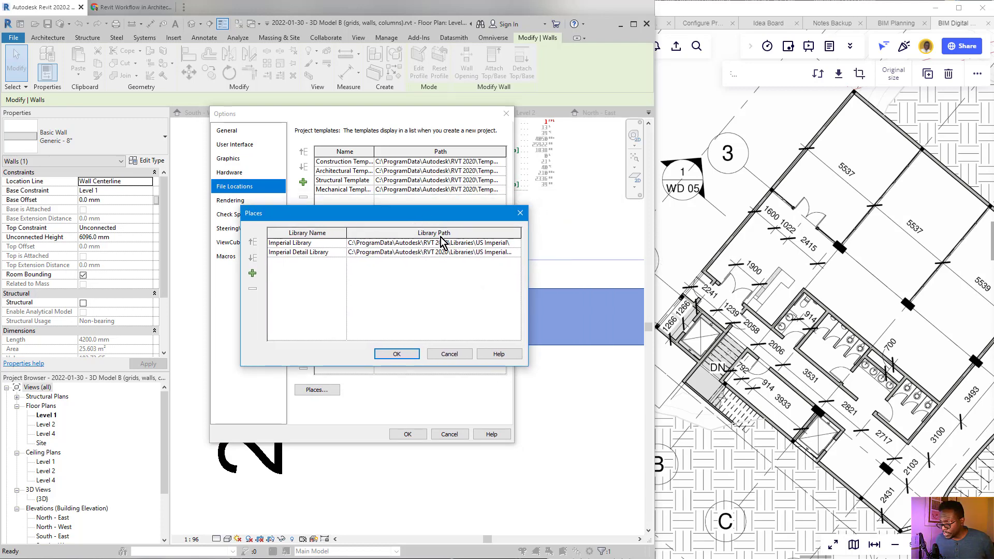
left_click(0, 217)
left_click(32, 217)
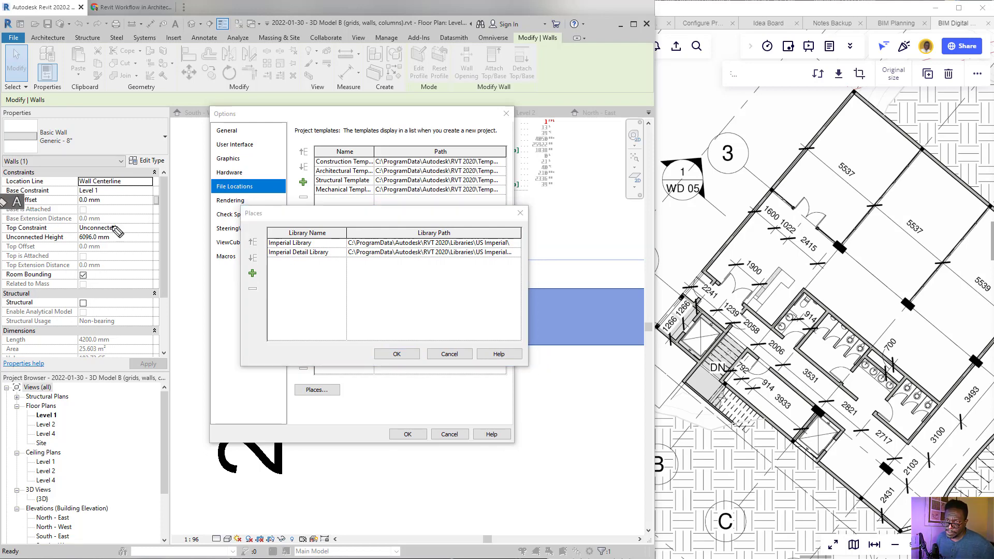
mouse_move(273, 264)
left_mouse_down()
mouse_move(523, 270)
mouse_move(520, 231)
mouse_move(266, 226)
mouse_move(268, 258)
left_mouse_up()
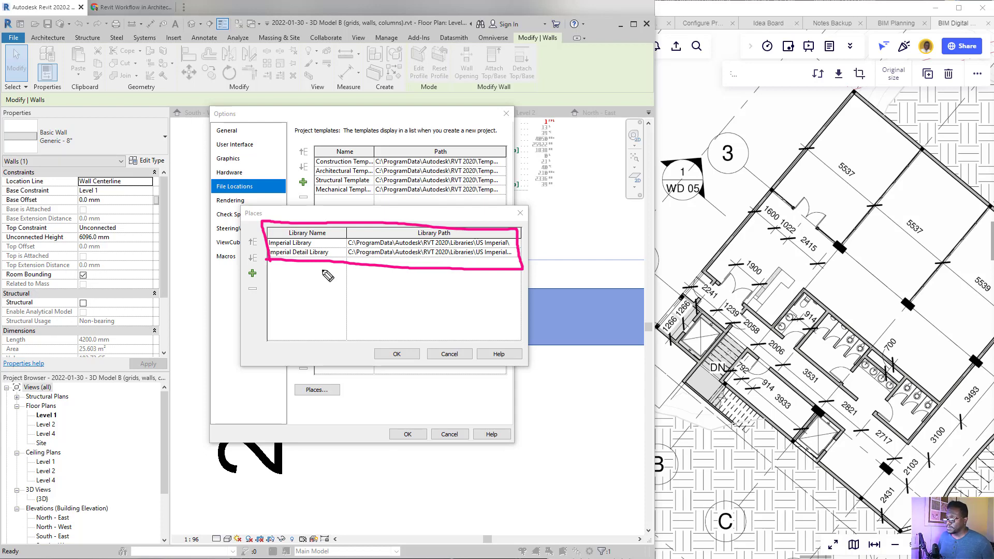
mouse_move(101, 122)
left_mouse_down()
mouse_move(46, 117)
mouse_move(4, 137)
mouse_move(92, 155)
mouse_move(95, 121)
mouse_move(37, 149)
left_mouse_up()
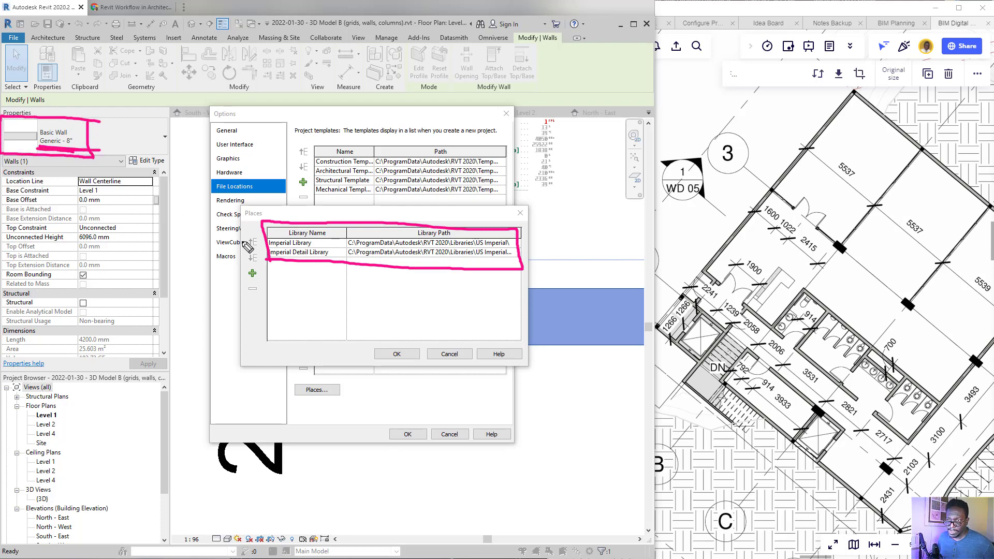
mouse_move(247, 243)
left_mouse_down()
mouse_move(60, 162)
mouse_move(95, 196)
left_mouse_up()
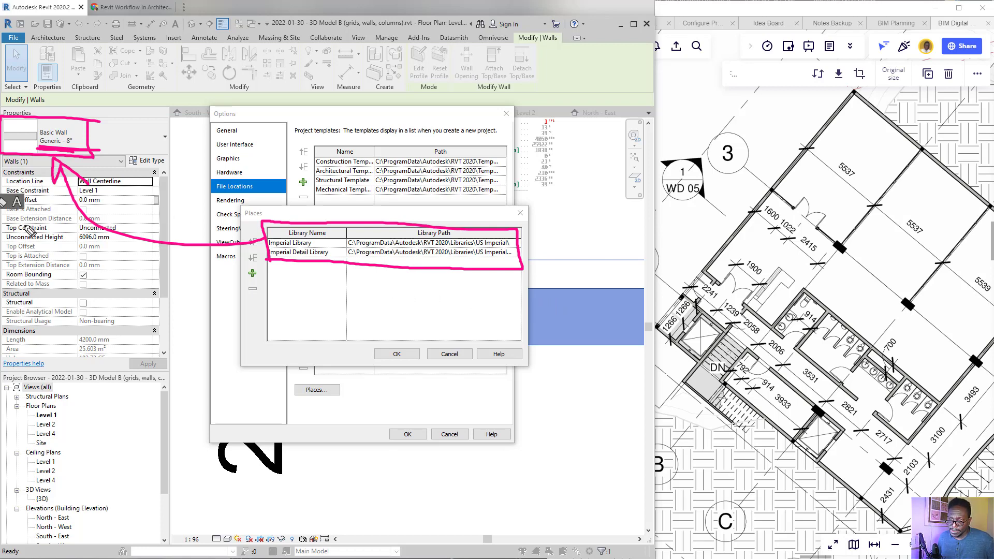
left_click(1, 236)
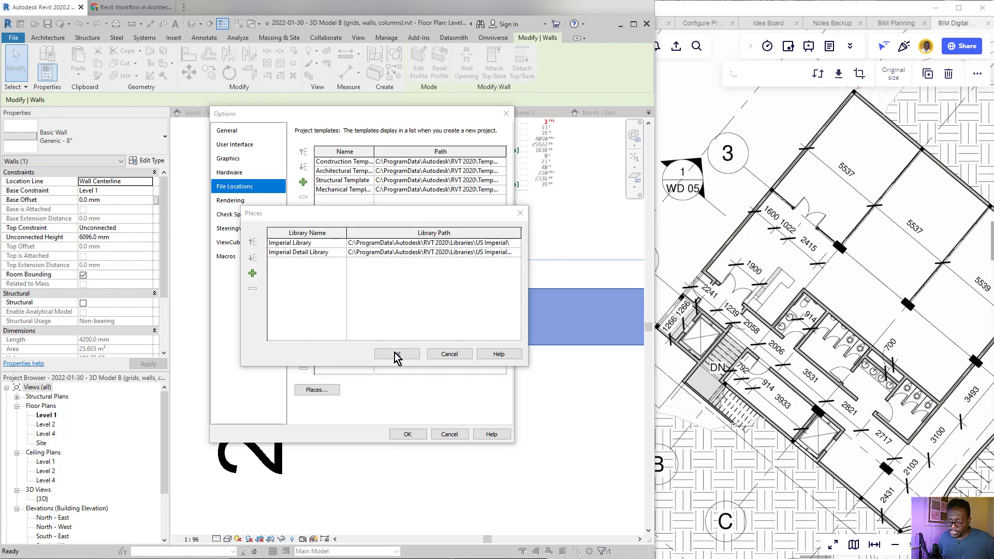
left_click(448, 354)
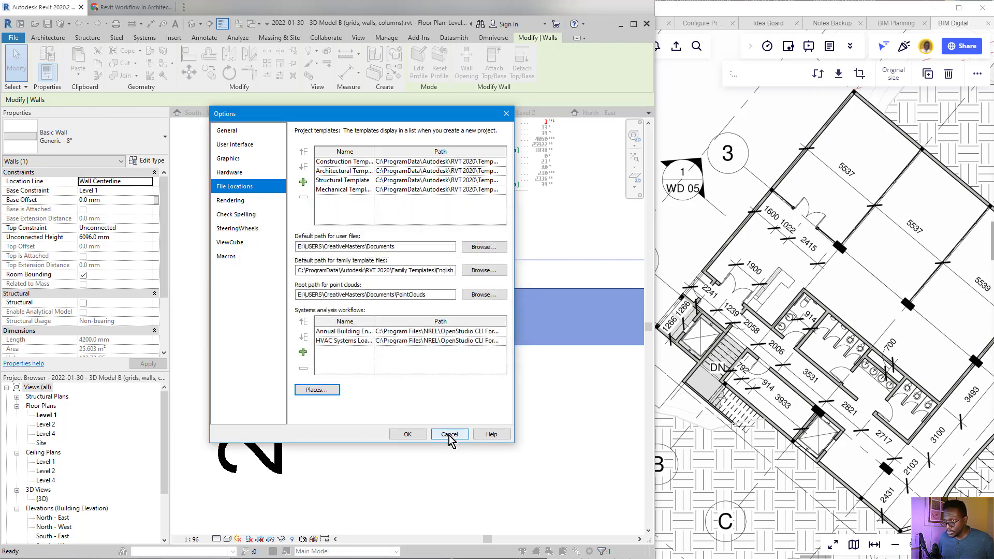
- Close the options without changes and delete the test wall together with its thickness dimension
left_click(449, 435)
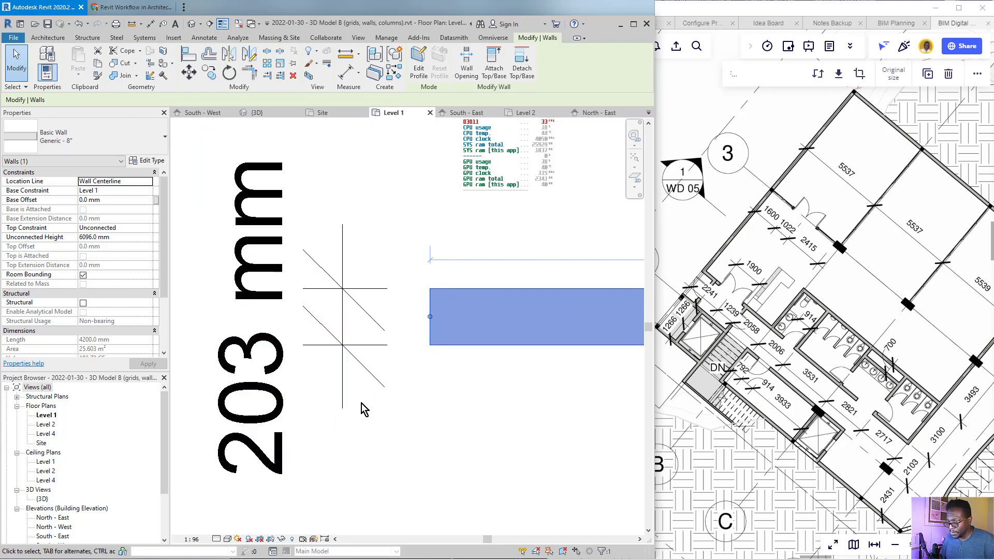
scroll(383, 393, "down", 3)
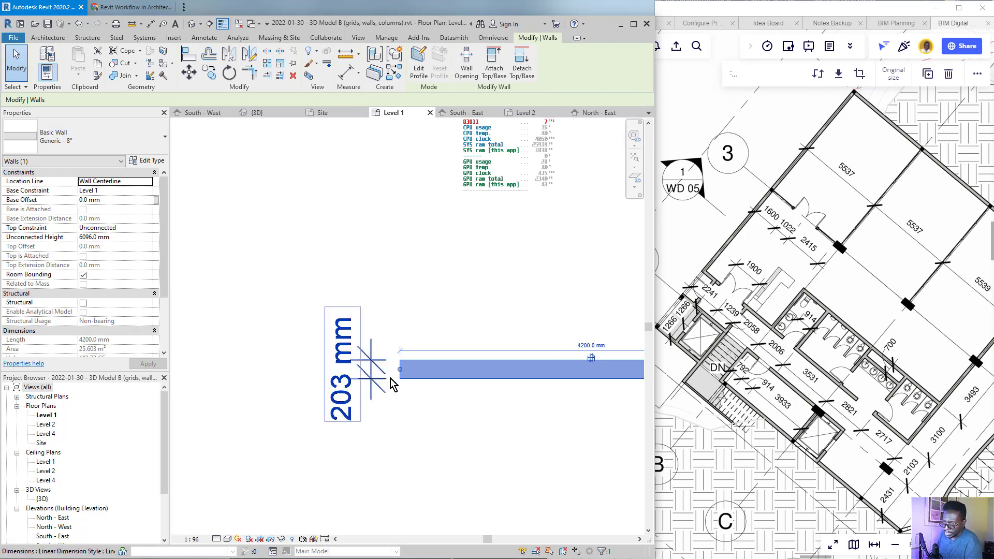
scroll(221, 322, "down", 3)
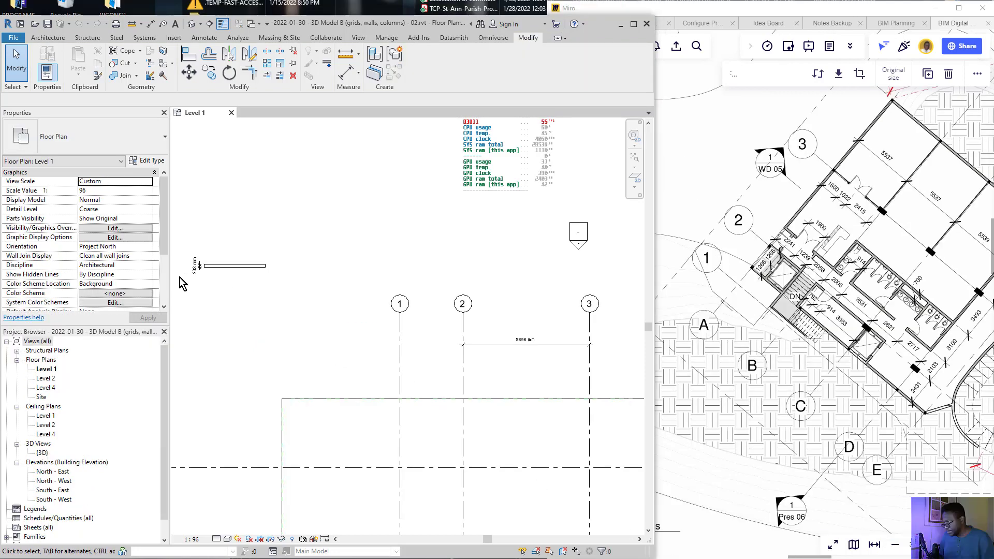
scroll(210, 260, "up", 3)
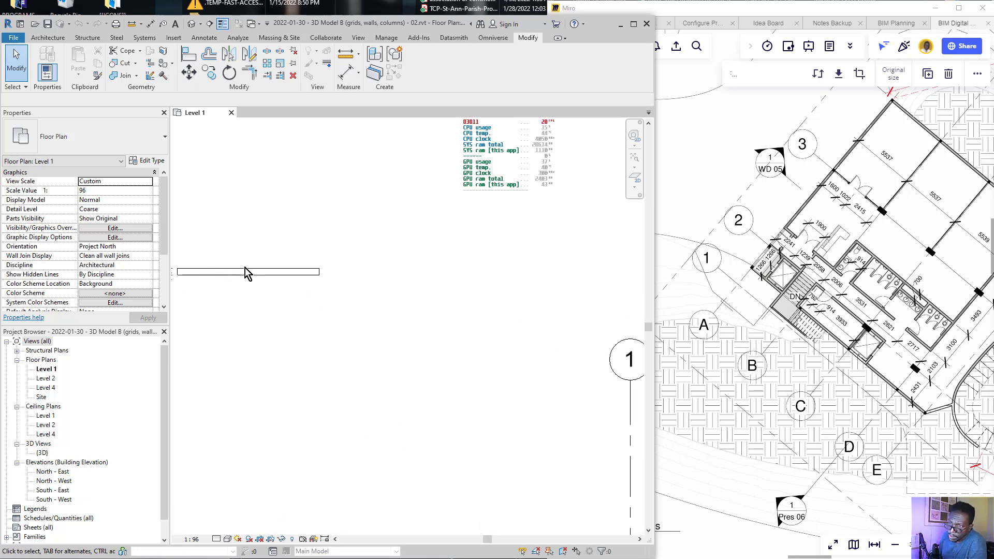
middle_click_drag(289, 281, 393, 300)
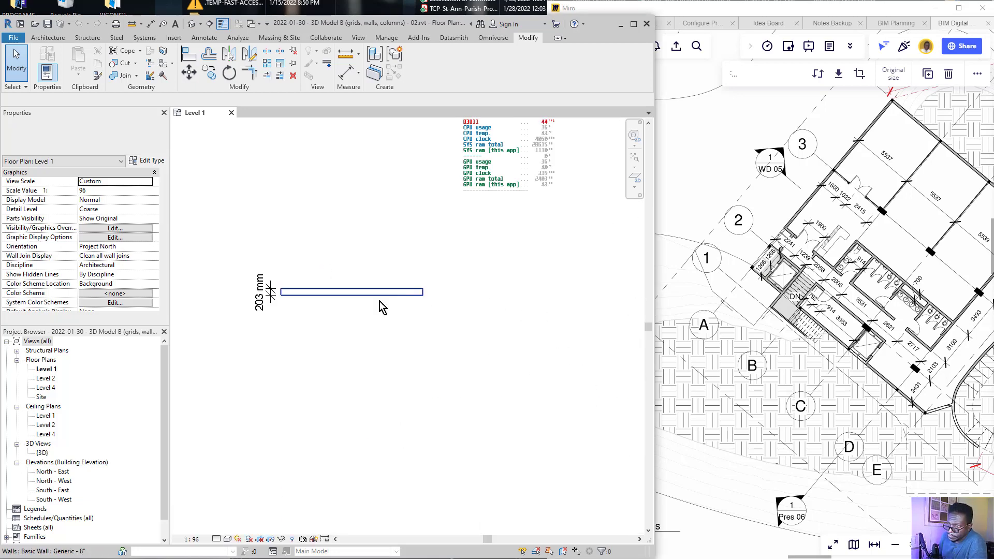
scroll(276, 306, "up", 2)
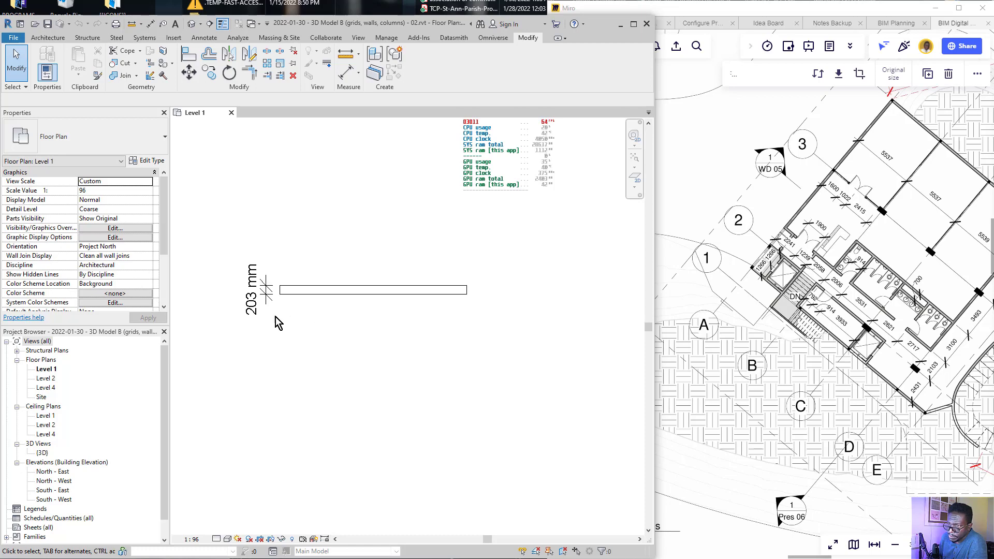
left_click_drag(333, 333, 241, 251)
key("Delete")
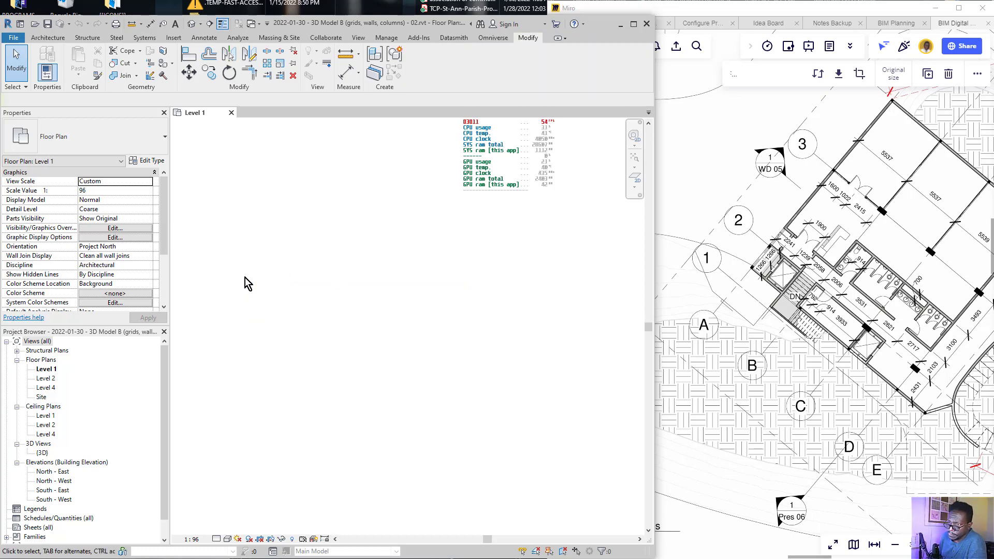
- Start the Wall tool, look through the available basic wall types, and leave the command without placing a wall
scroll(310, 301, "down", 4)
middle_click_drag(426, 451, 270, 383)
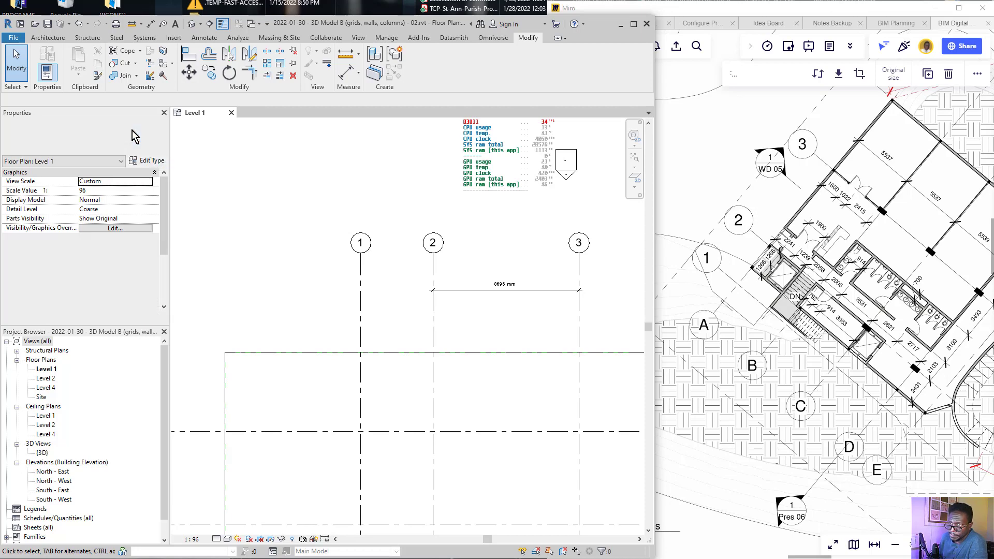
left_click(134, 136)
left_click(54, 41)
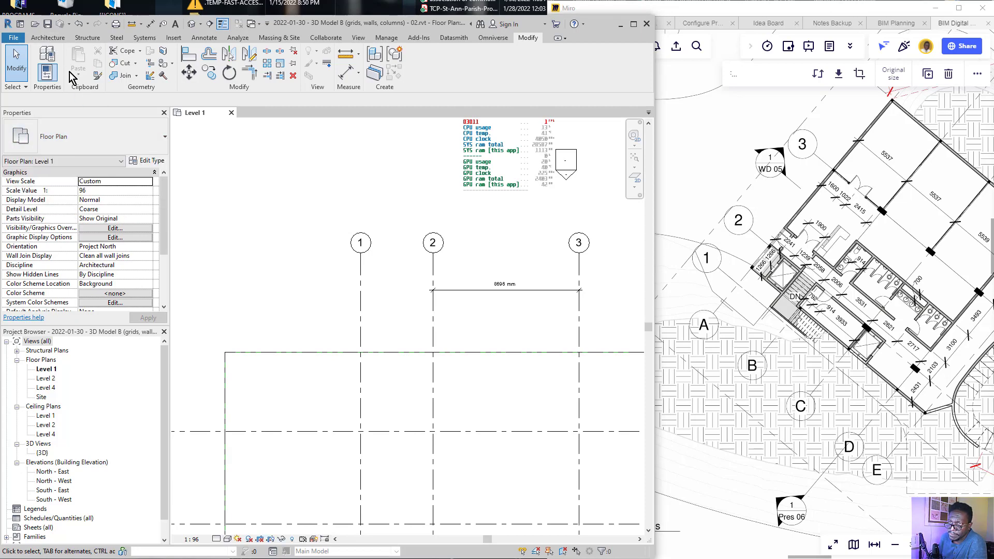
left_click(47, 37)
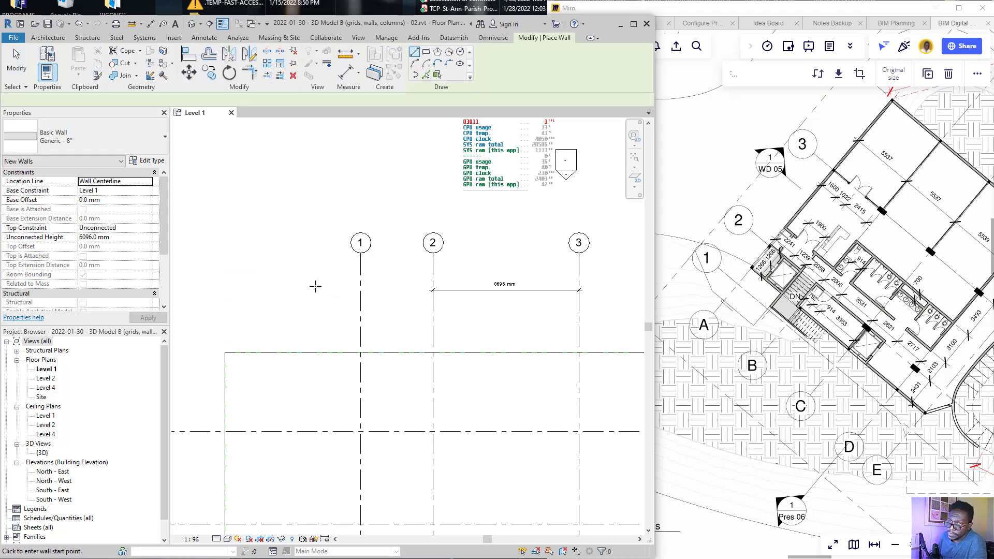
scroll(321, 295, "down", 2)
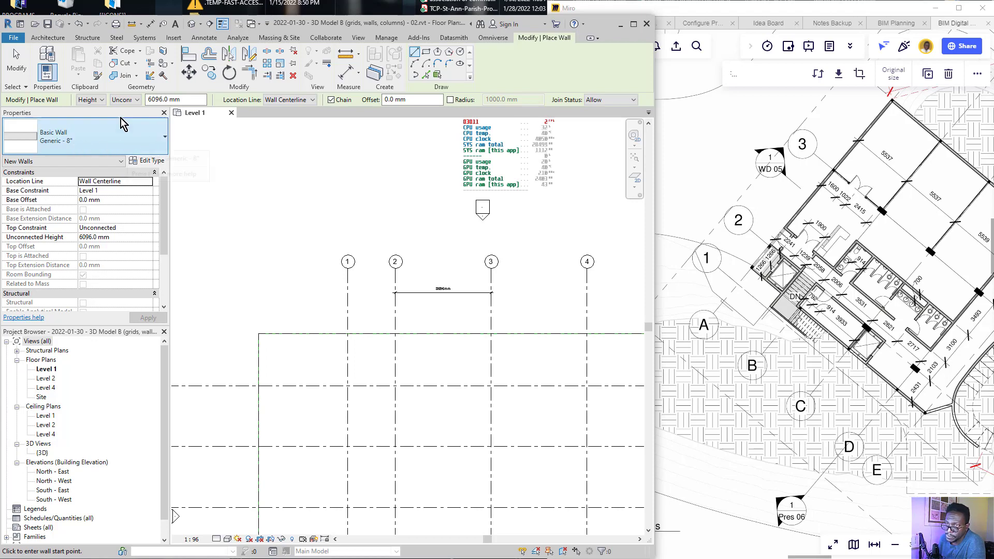
left_click(73, 143)
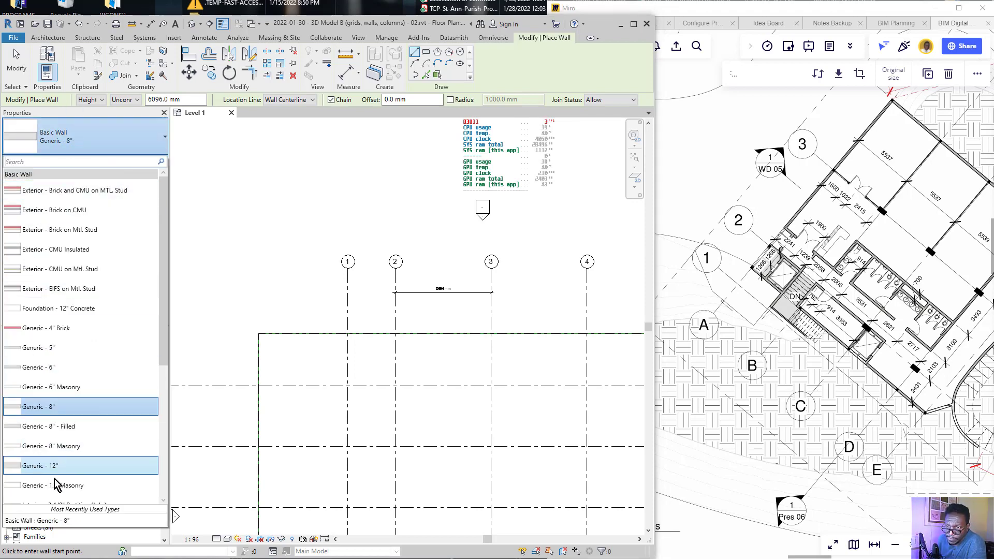
left_click(74, 144)
left_click(72, 144)
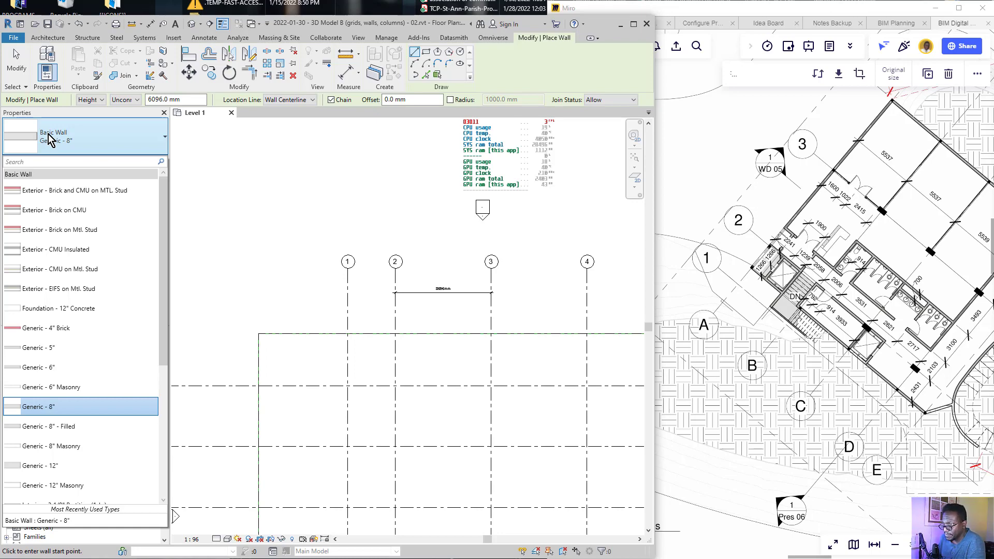
left_click(535, 76)
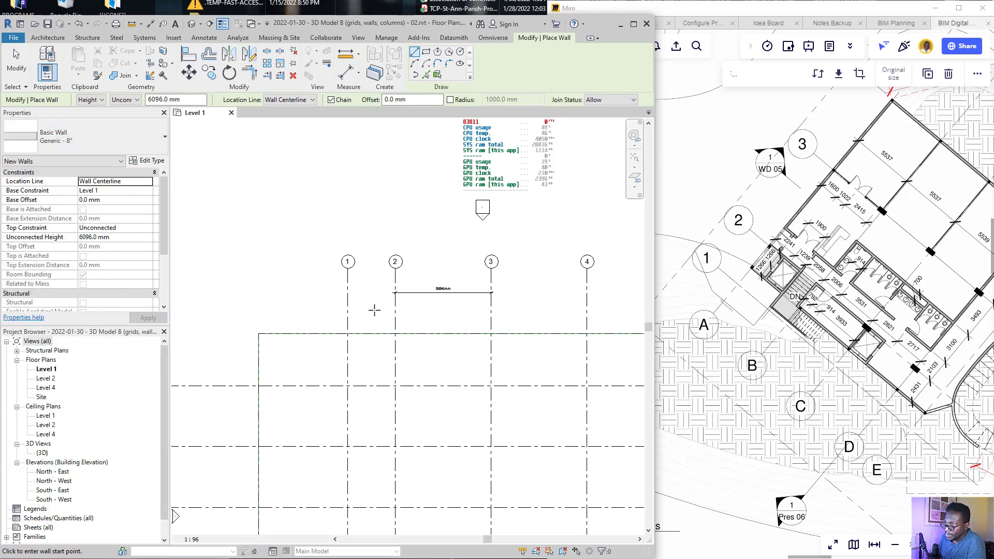
scroll(384, 340, "down", 2)
scroll(355, 403, "up", 2)
middle_click_drag(402, 400, 381, 337)
scroll(416, 290, "down", 2)
key("Escape")
middle_click_drag(425, 408, 370, 357)
key("Escape")
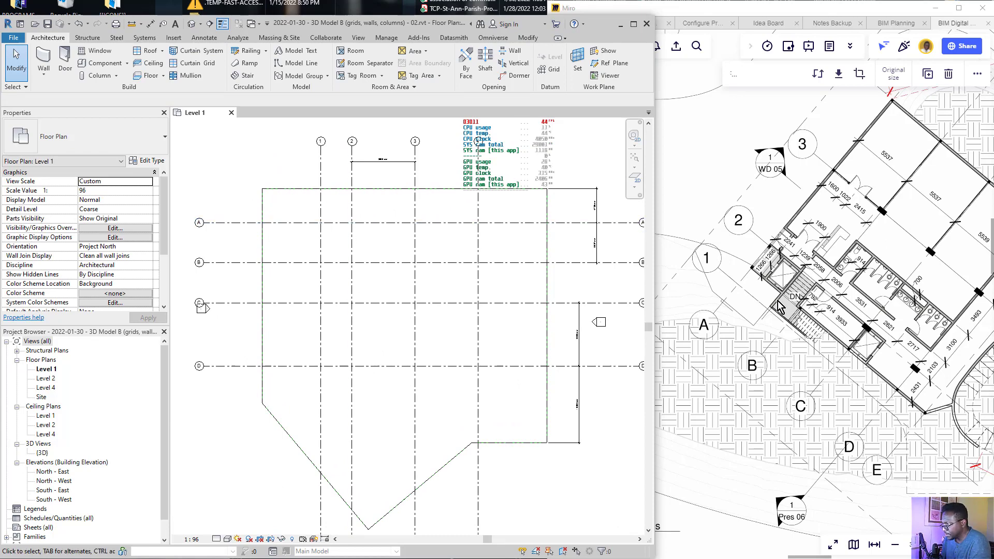
- Switch to the Miro board and find the Level 1 - Working Dwgs plan among the project sheets
scroll(728, 301, "down", 10)
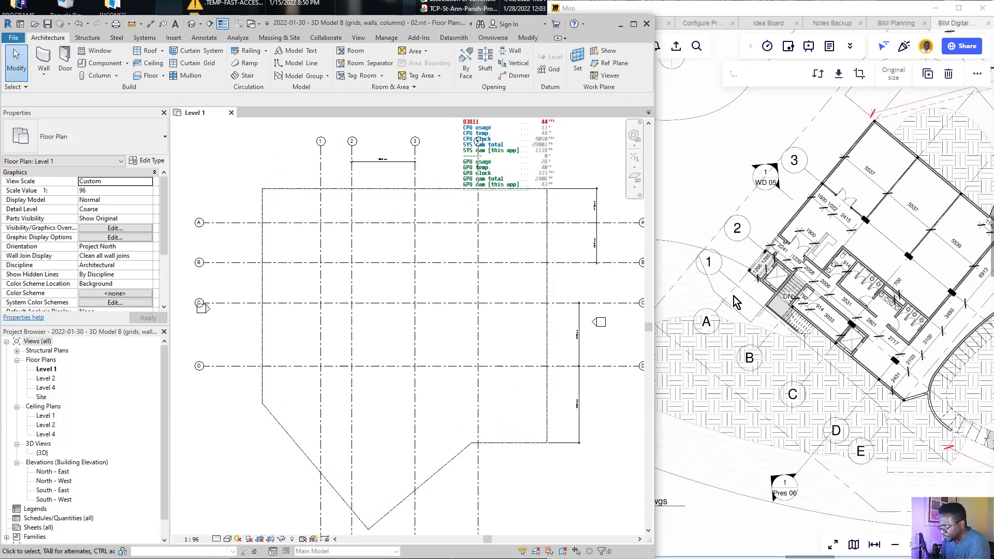
left_click(835, 287)
scroll(784, 288, "down", 2)
scroll(784, 288, "up", 10)
left_click(802, 256)
scroll(802, 256, "down", 8)
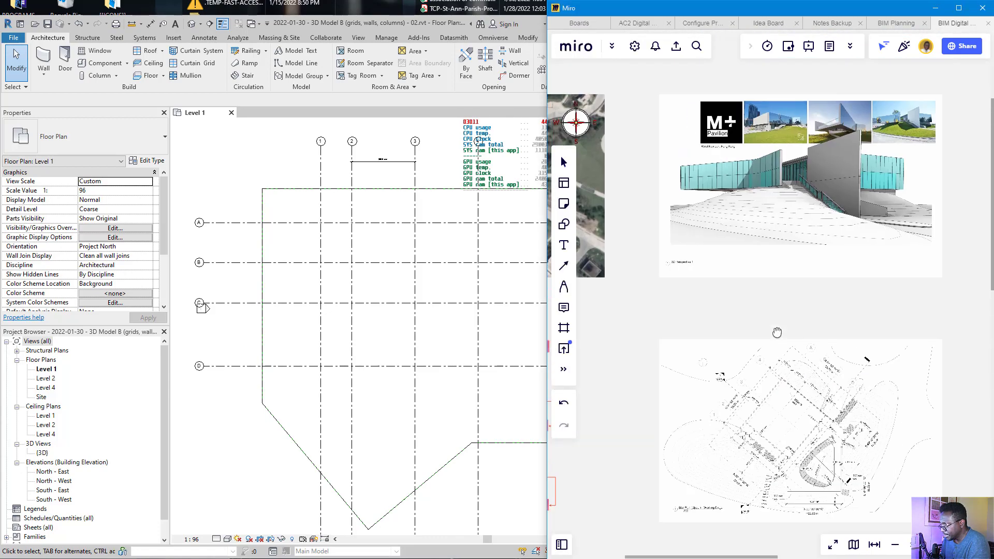
middle_click_drag(813, 217, 601, 206)
middle_click_drag(694, 261, 837, 188)
middle_click_drag(934, 268, 704, 278)
scroll(743, 286, "up", 4)
scroll(683, 276, "up", 7)
scroll(684, 284, "down", 5)
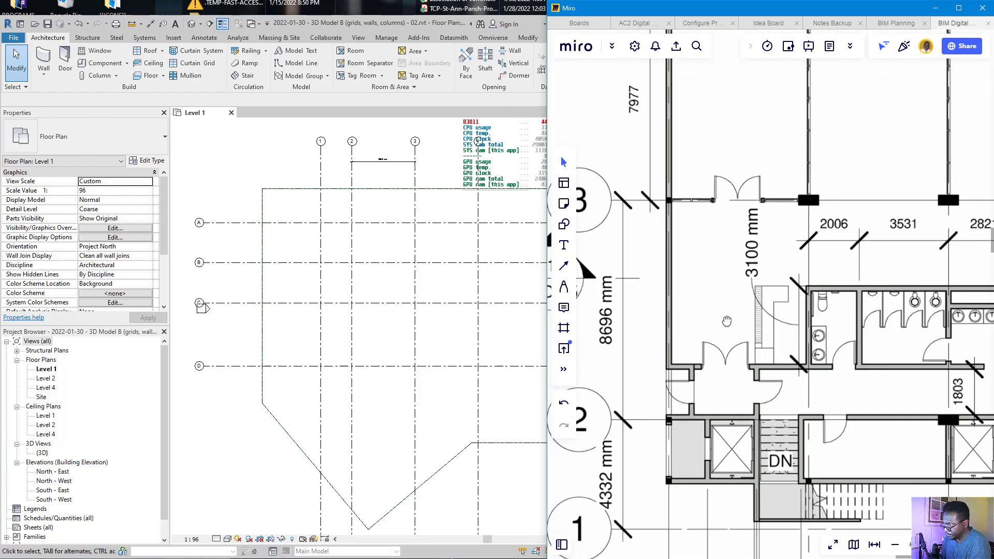
scroll(704, 268, "down", 3)
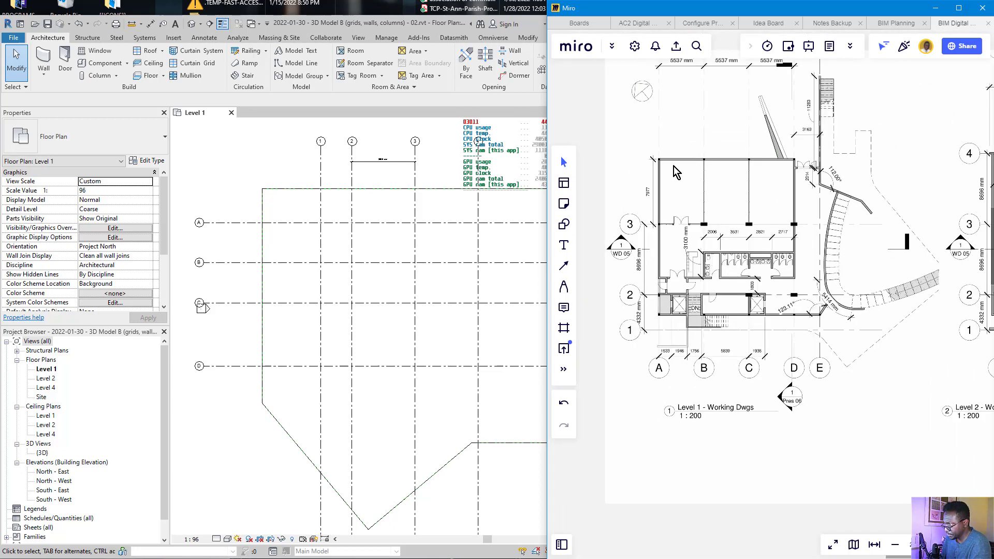
- Examine the wall layout of the Level 1 working drawing, from the large rooms to the lifts and stairs near grids 1 and 2
scroll(759, 290, "up", 5)
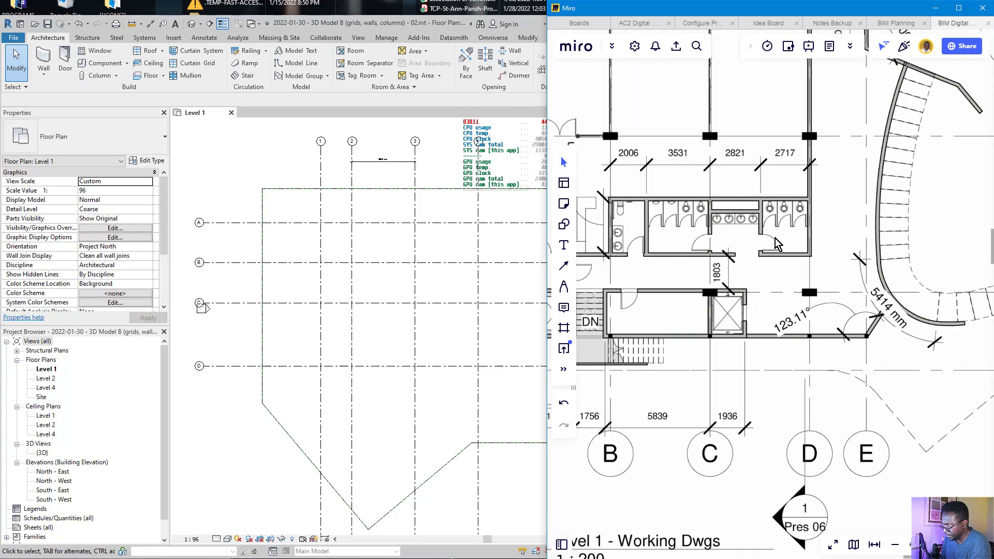
middle_click_drag(773, 290, 836, 430)
middle_click_drag(779, 205, 788, 358)
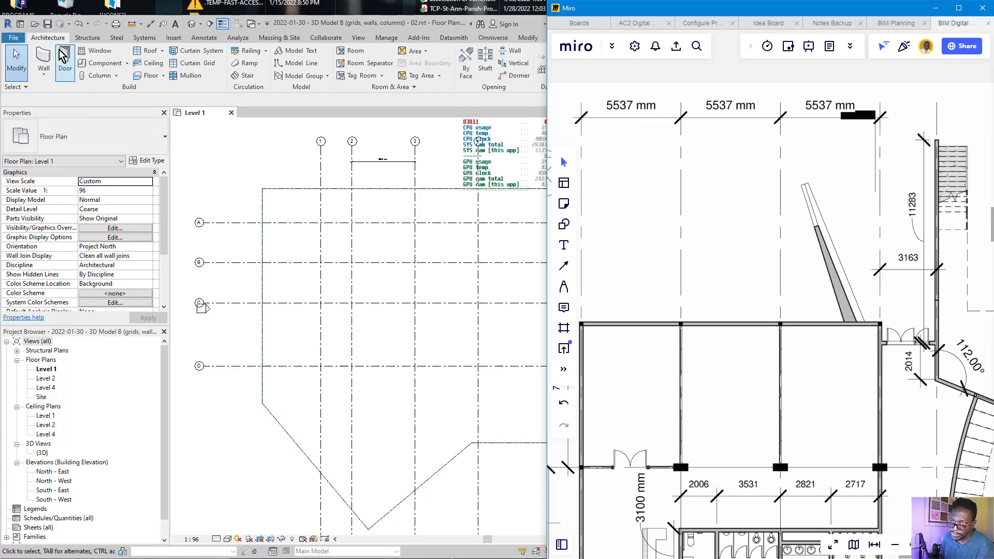
left_click_drag(692, 320, 776, 303)
left_click_drag(724, 435, 720, 257)
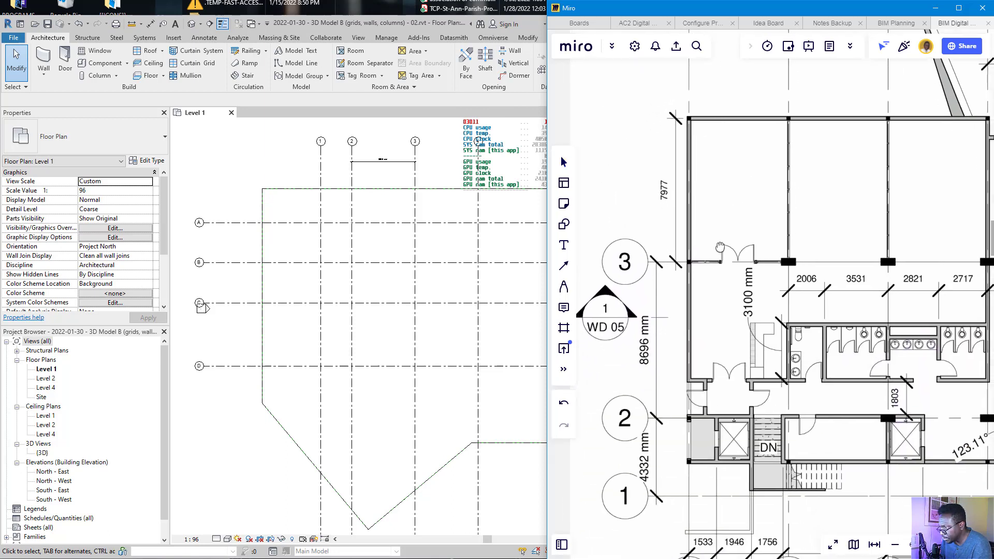
left_click_drag(704, 455, 659, 359)
middle_click_drag(659, 359, 660, 345)
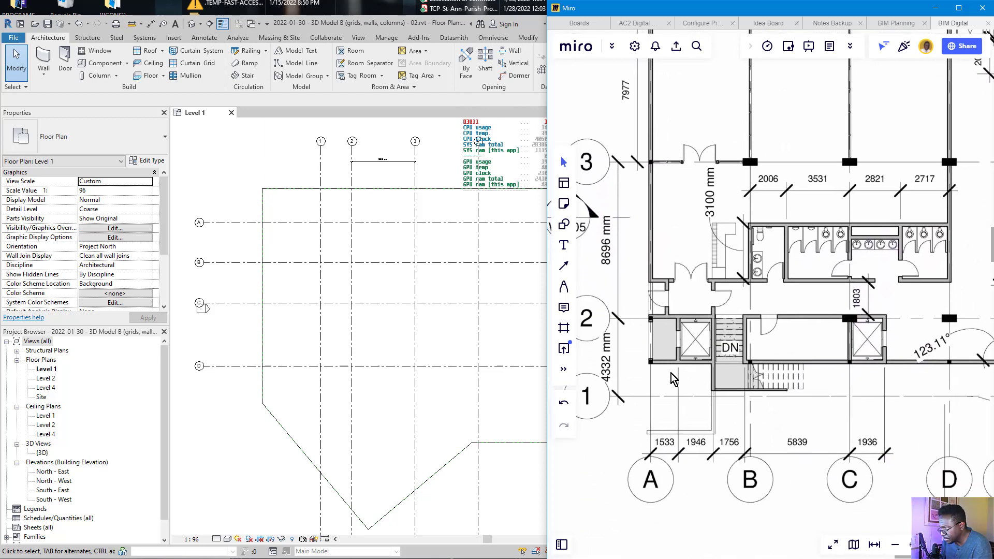
scroll(638, 329, "up", 5)
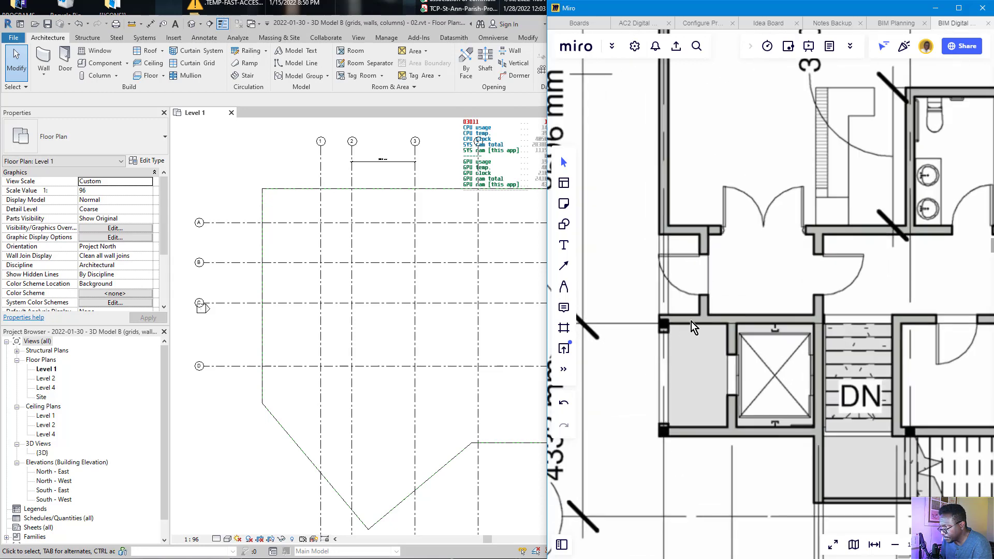
scroll(710, 322, "down", 5)
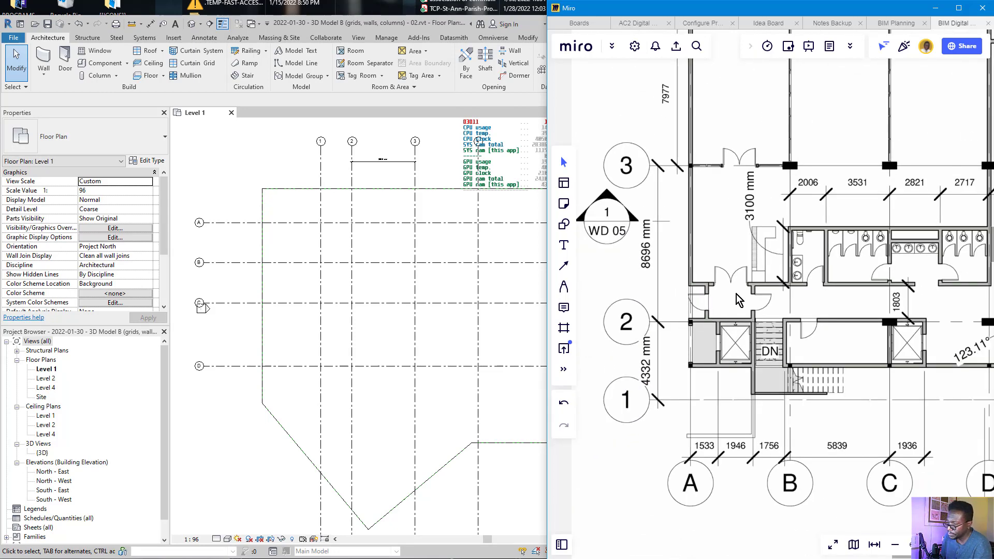
- Return to the rotated floor plan on the board and examine its wall dimensions around grids 1 to 3
scroll(745, 295, "down", 5)
left_click(784, 311)
scroll(784, 315, "down", 10)
scroll(771, 366, "up", 3)
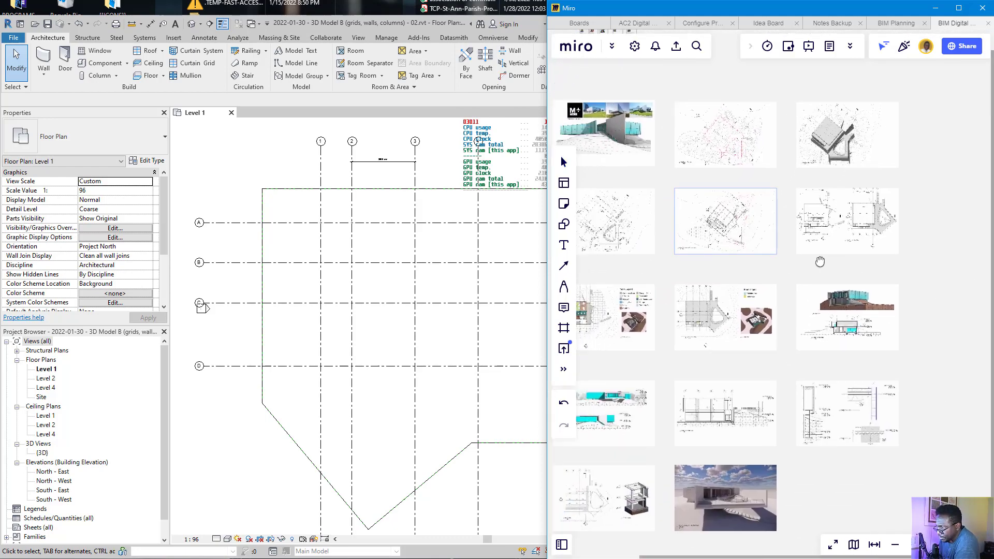
scroll(707, 220, "up", 8)
scroll(680, 205, "up", 3)
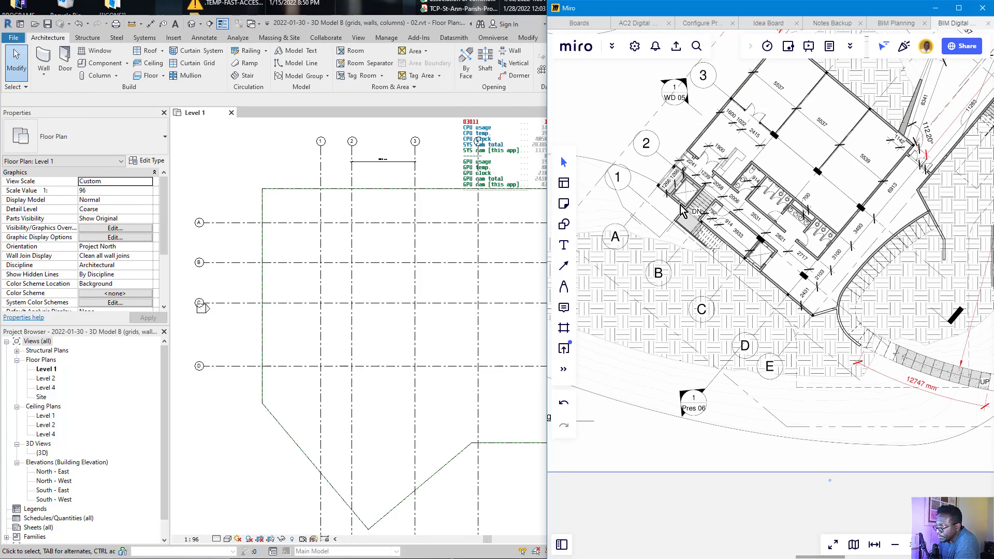
scroll(686, 199, "up", 3)
middle_click_drag(672, 177, 705, 274)
scroll(641, 308, "up", 1)
middle_click_drag(635, 314, 694, 312)
scroll(658, 369, "down", 4)
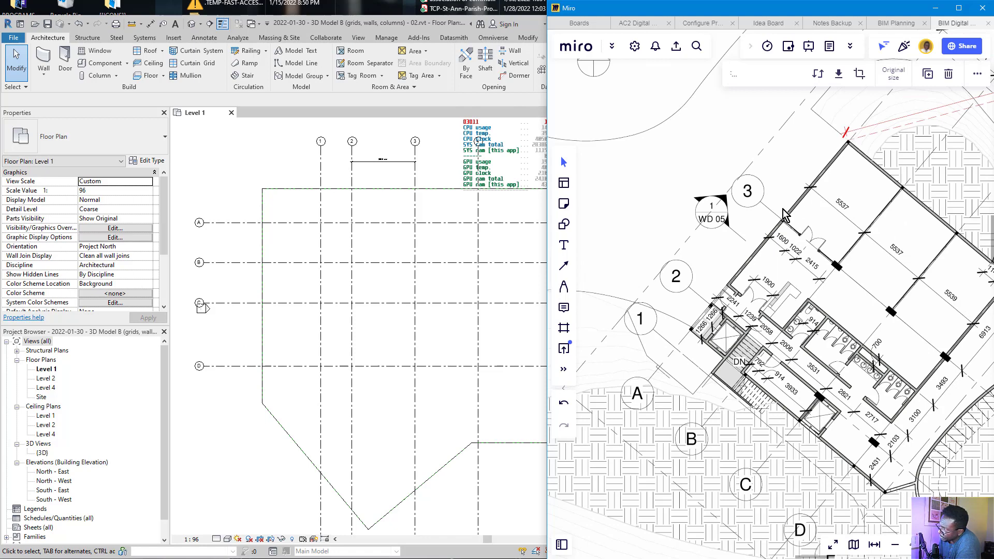
scroll(700, 337, "up", 3)
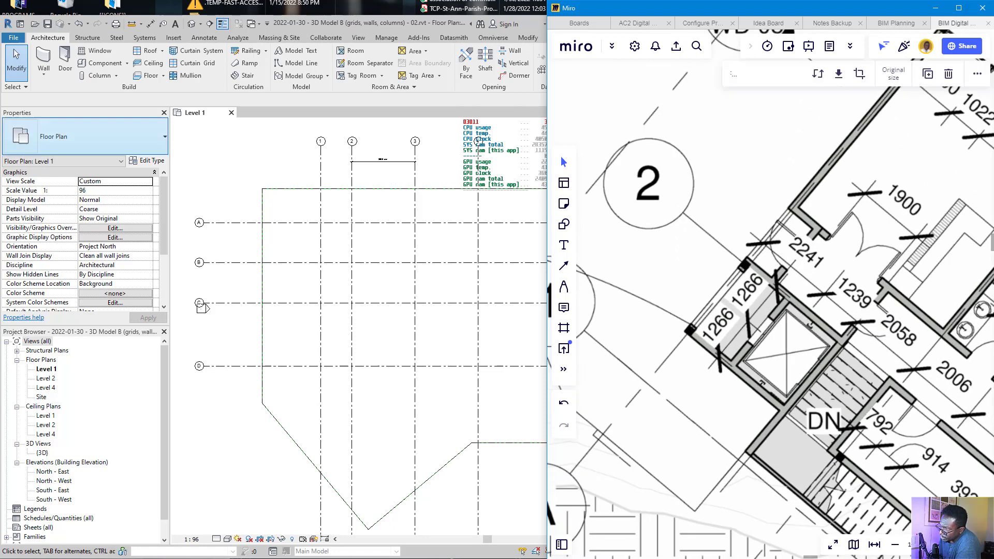
- Switch to Revit and draw a Generic - 8" wall about 43000 mm long along grid A, crossing grids 1 to 4
left_click(39, 51)
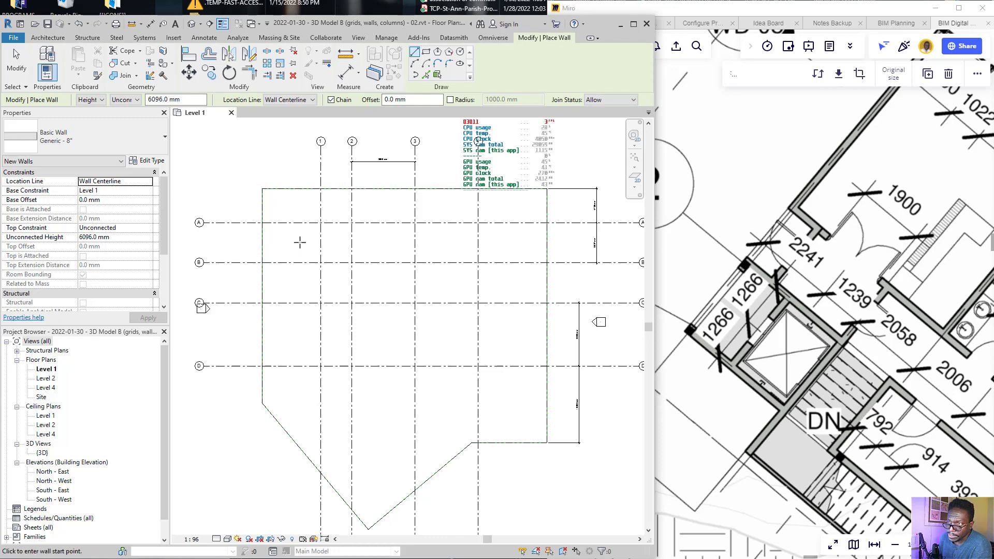
middle_click_drag(384, 217, 366, 224)
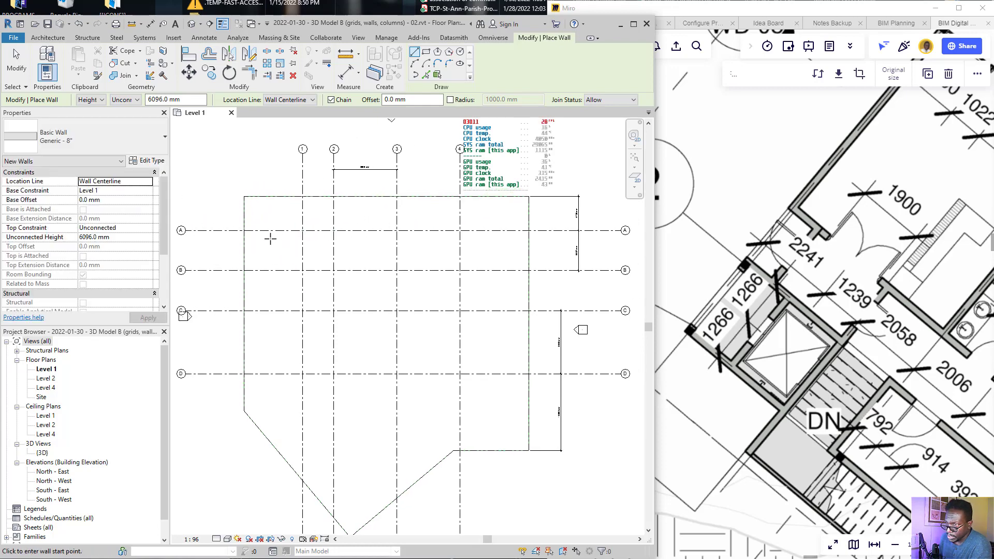
left_click(229, 229)
left_click(541, 230)
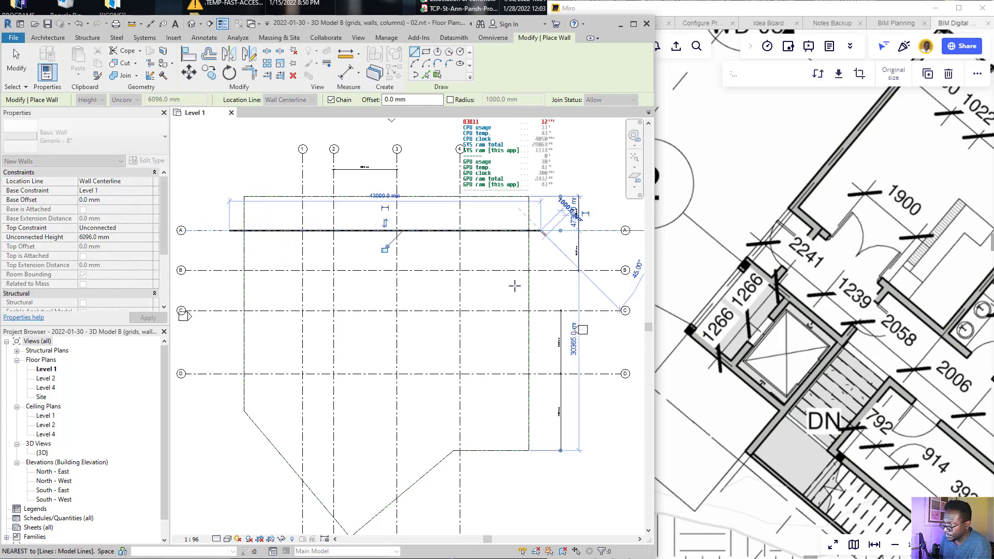
key("Escape")
key("Escape")
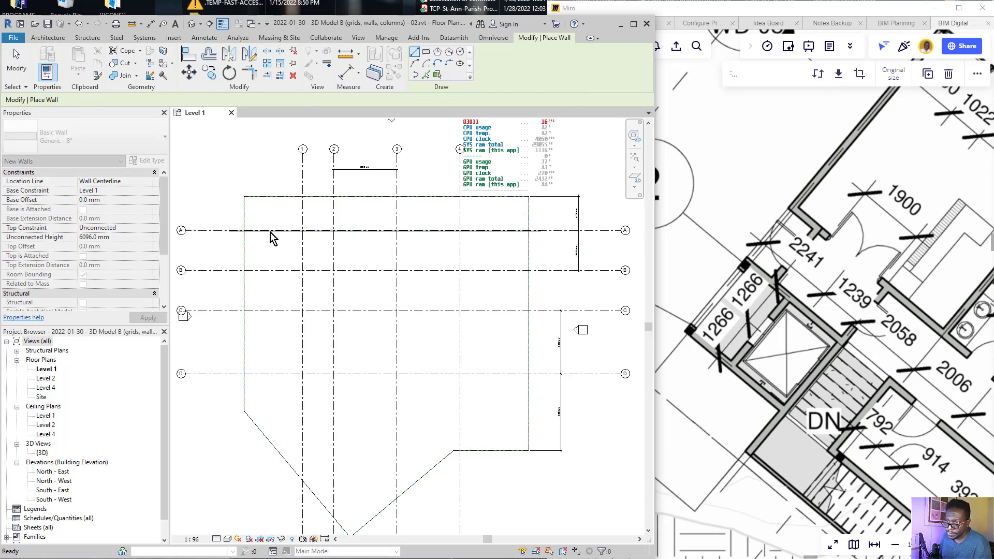
scroll(270, 232, "up", 5)
key("Escape")
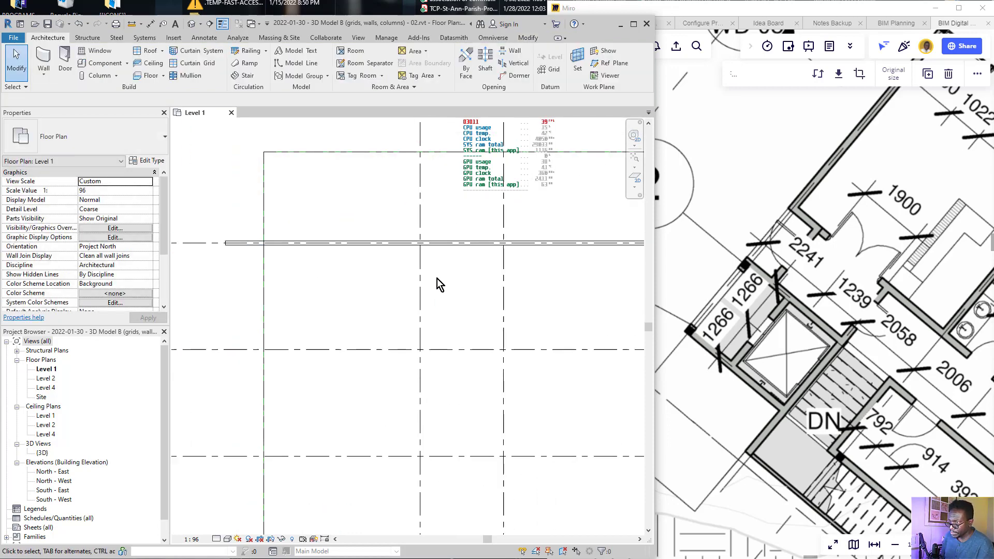
- Switch to Miro and examine the outer walls of the rotated floor plan along the three large rooms
scroll(437, 278, "down", 2)
middle_click_drag(939, 234, 694, 252)
scroll(756, 241, "down", 3)
middle_click_drag(756, 139, 725, 192)
left_click(756, 204)
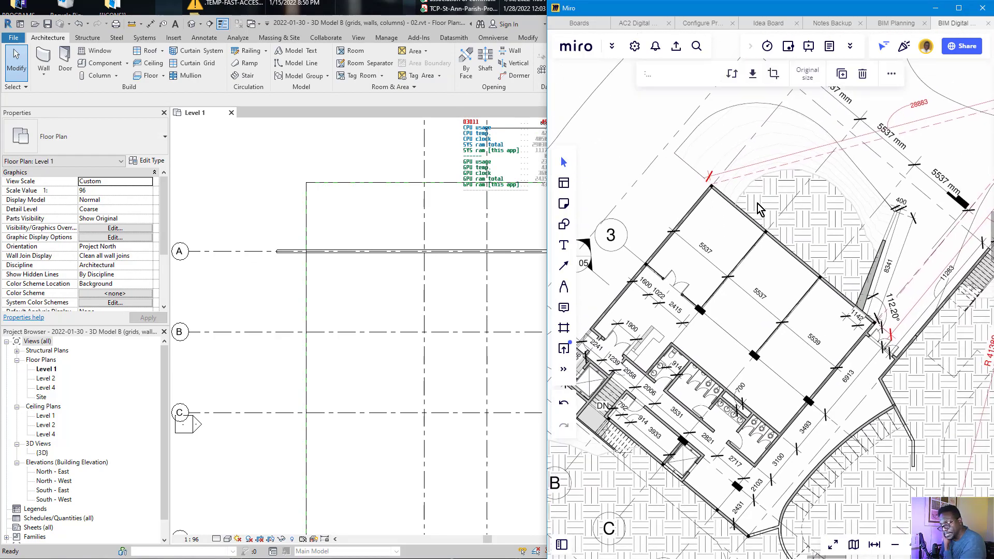
- Look over the plan sheets on the board, from the rotated floor plan to the Level 1 and Level 2 working drawings
scroll(757, 203, "down", 2)
middle_click_drag(796, 233, 738, 201)
scroll(707, 200, "down", 1)
scroll(710, 207, "down", 1)
scroll(711, 208, "down", 4)
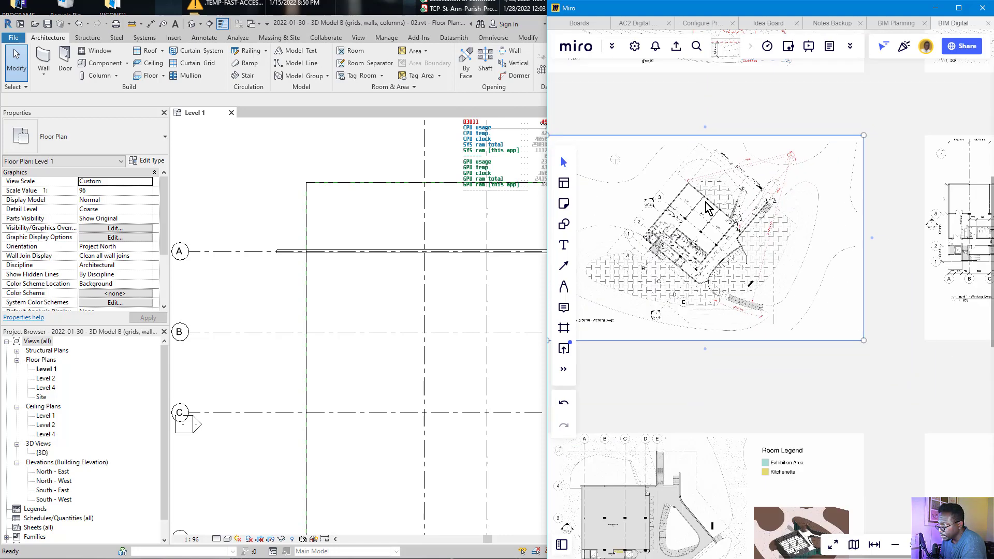
scroll(713, 209, "down", 1)
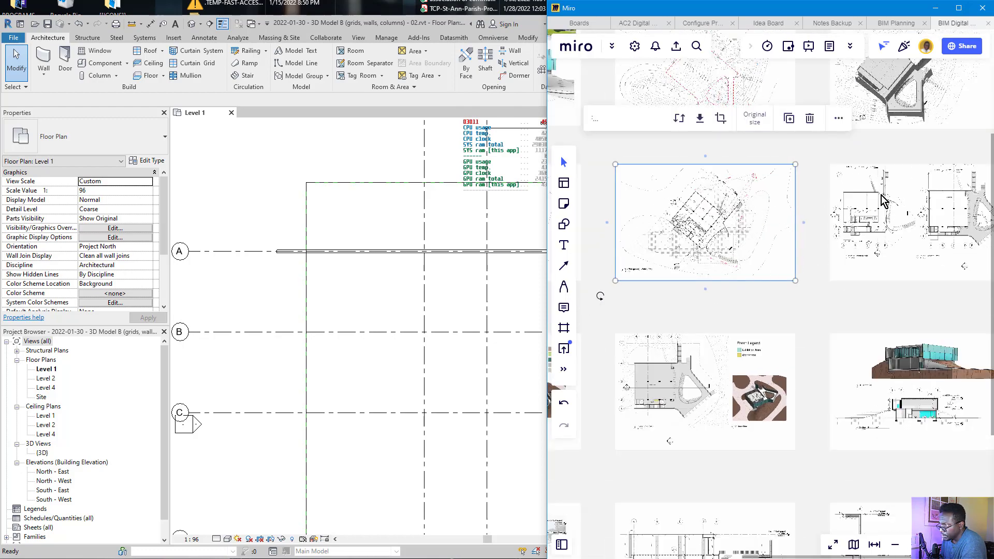
scroll(908, 194, "up", 5)
scroll(891, 201, "up", 2)
middle_click_drag(888, 196, 691, 237)
scroll(784, 202, "down", 3)
scroll(904, 174, "down", 5)
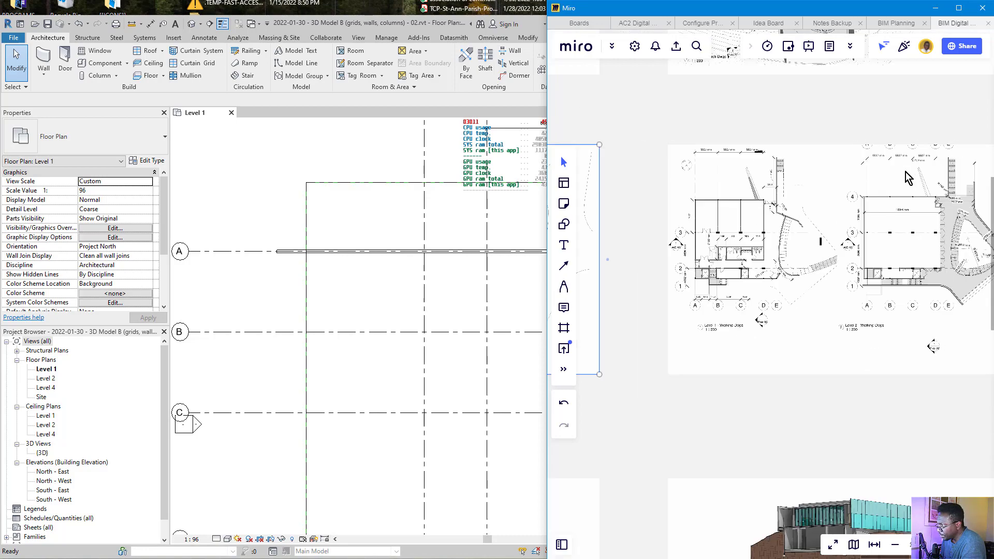
- Examine the 200mm wall on the rotated upper-floor site plan and compare it with the wall along grid A in Revit
middle_click_drag(658, 207, 869, 219)
scroll(696, 194, "up", 4)
scroll(681, 194, "up", 5)
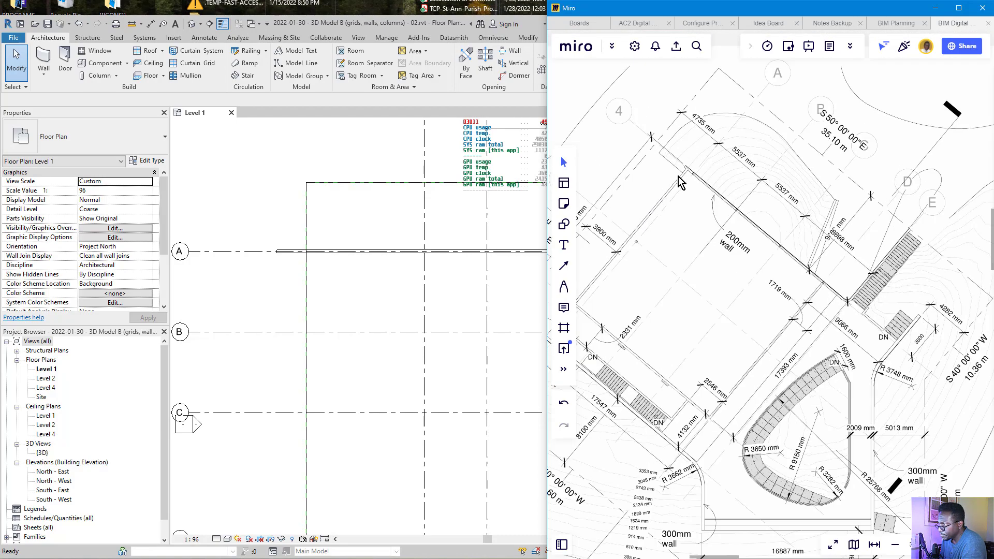
middle_click_drag(710, 186, 817, 230)
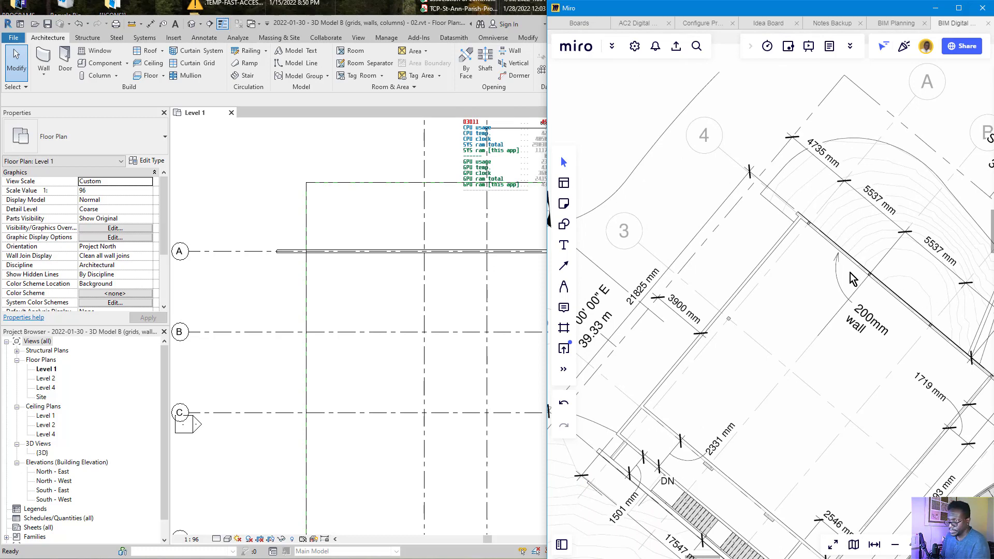
scroll(414, 335, "down", 4)
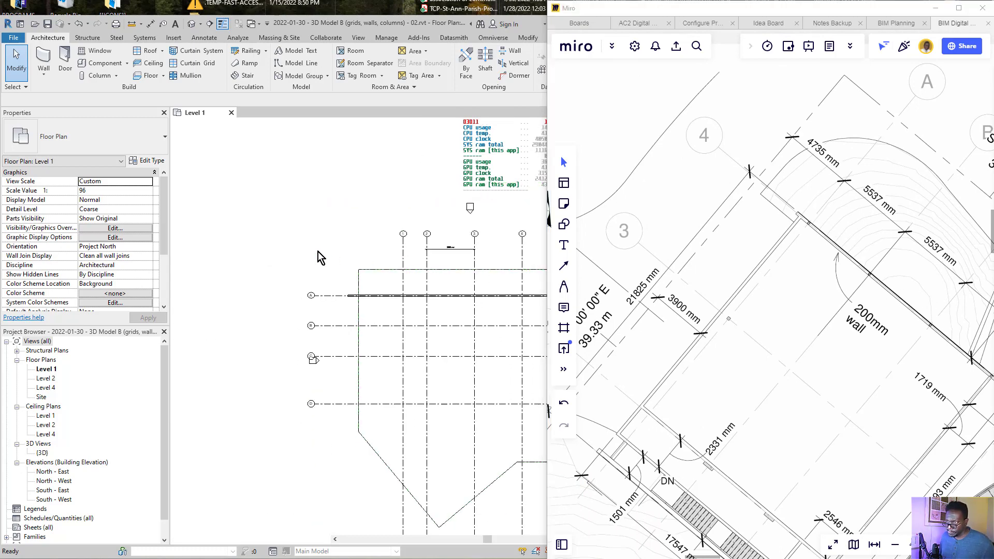
scroll(460, 304, "up", 4)
middle_click_drag(455, 310, 388, 215)
scroll(789, 258, "down", 2)
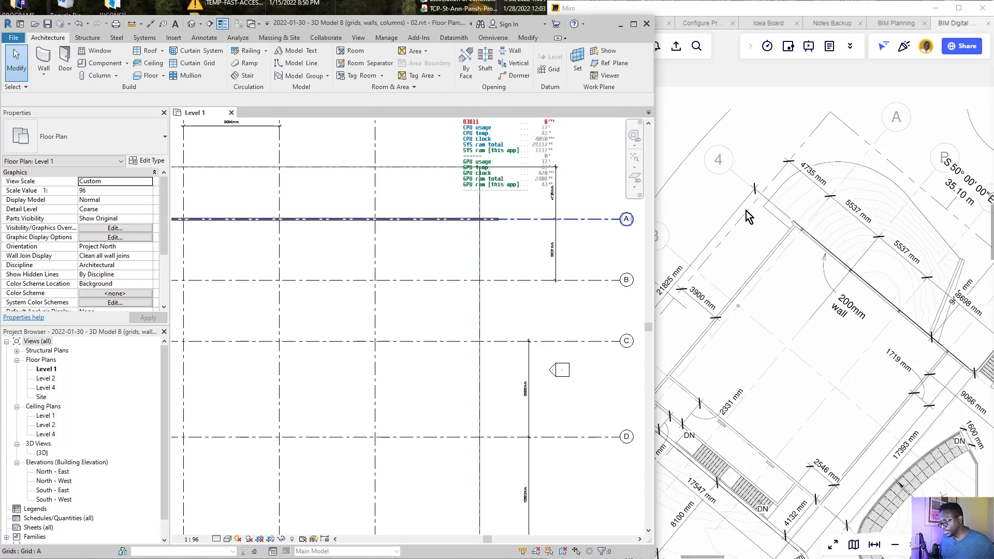
- Return to the rotated Level 1 floor plan in Miro and examine the room dimensions and the outer wall beyond grid 3
scroll(849, 285, "down", 5)
middle_click_drag(926, 295, 993, 267)
middle_click_drag(903, 275, 673, 167)
middle_click_drag(821, 213, 549, 275)
middle_click_drag(788, 257, 789, 257)
scroll(838, 207, "up", 10)
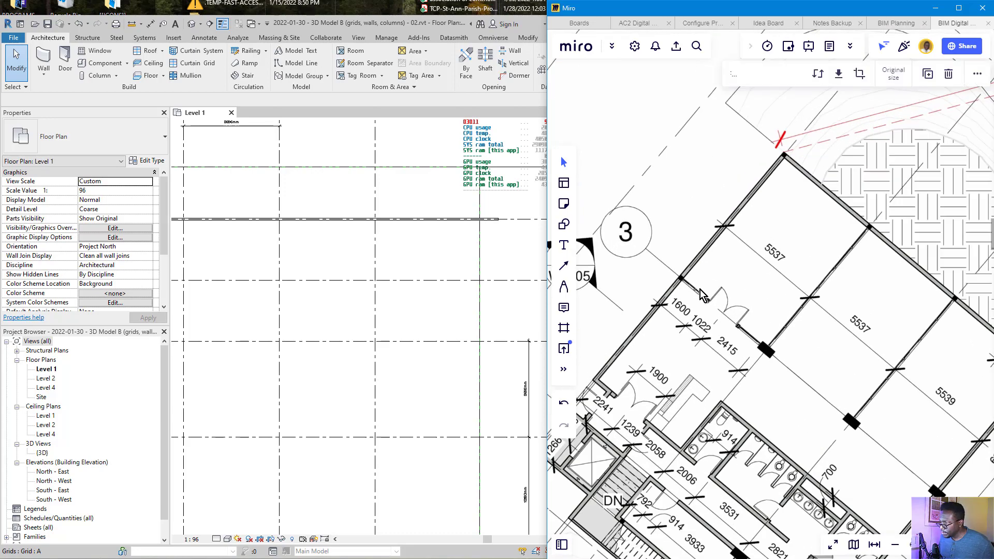
scroll(700, 290, "down", 1)
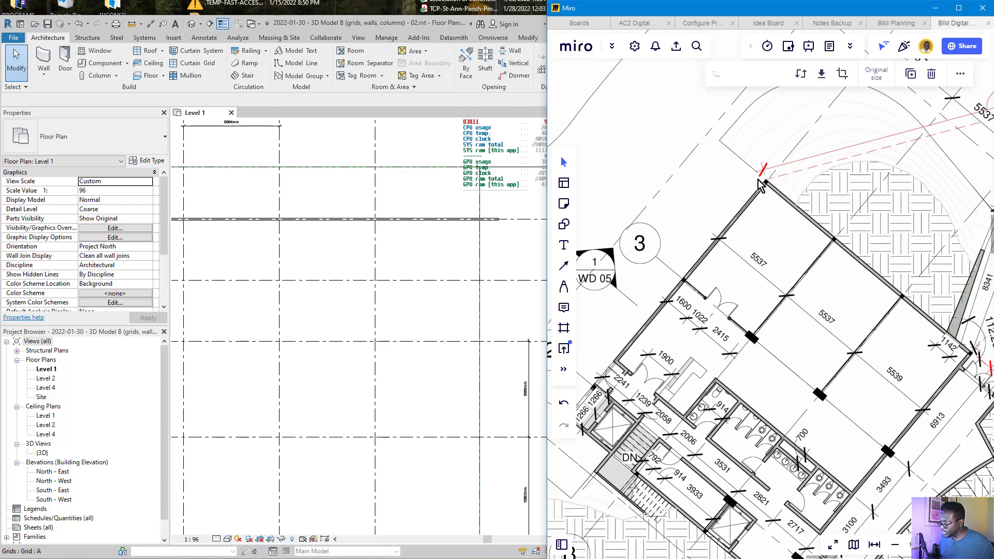
scroll(871, 286, "down", 2)
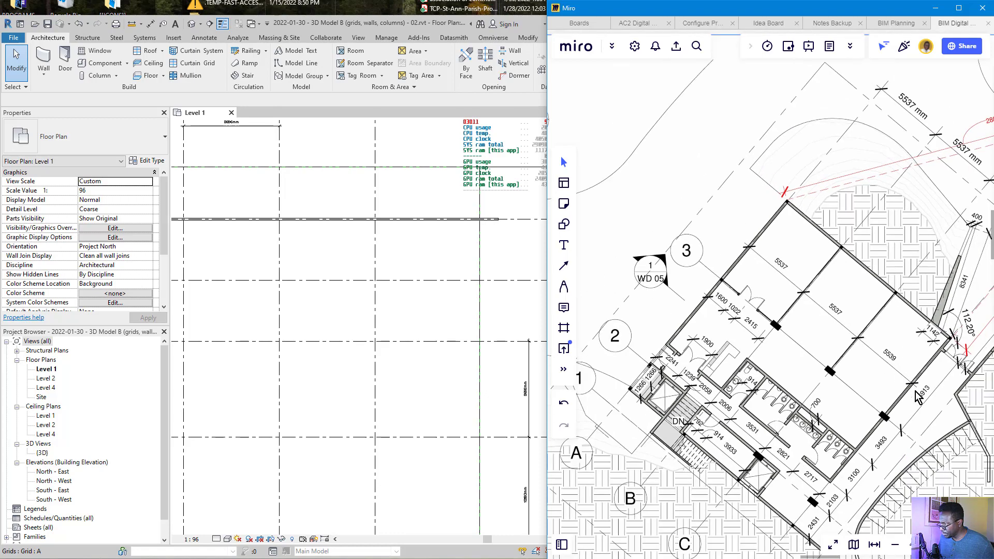
scroll(903, 430, "up", 8)
middle_click_drag(901, 415, 739, 326)
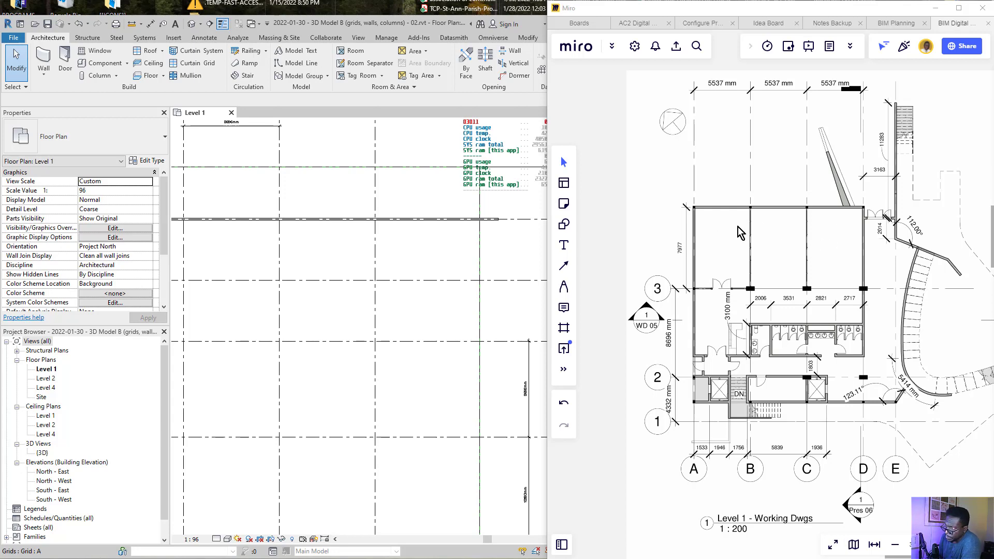
- Circle the outer wall beyond grid 3, the 7977 dimension and the grid 3 bubble on the Level 1 working drawing, and clear the marks
scroll(717, 242, "up", 3)
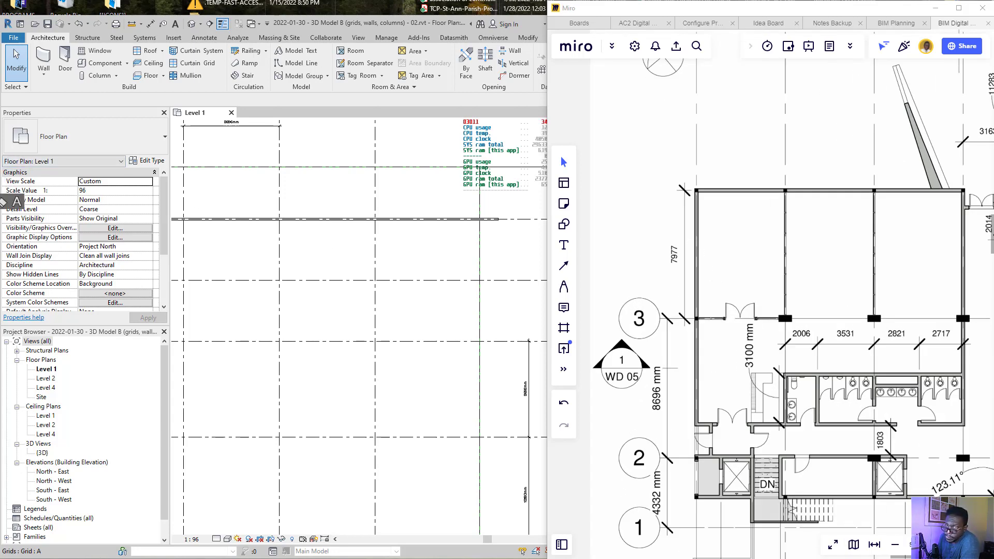
mouse_move(711, 175)
left_mouse_down()
mouse_move(660, 190)
mouse_move(976, 196)
mouse_move(658, 154)
left_mouse_up()
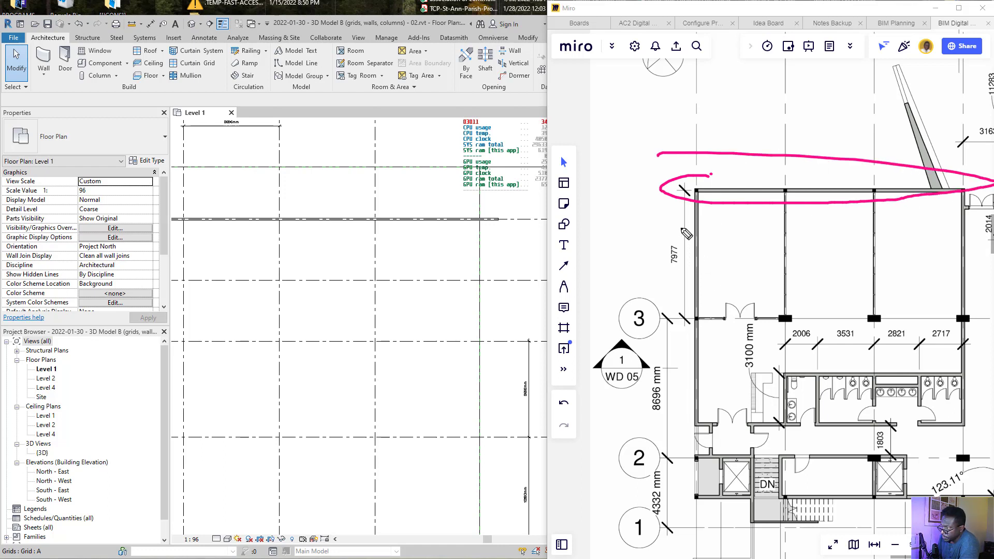
left_click_drag(673, 232, 651, 241)
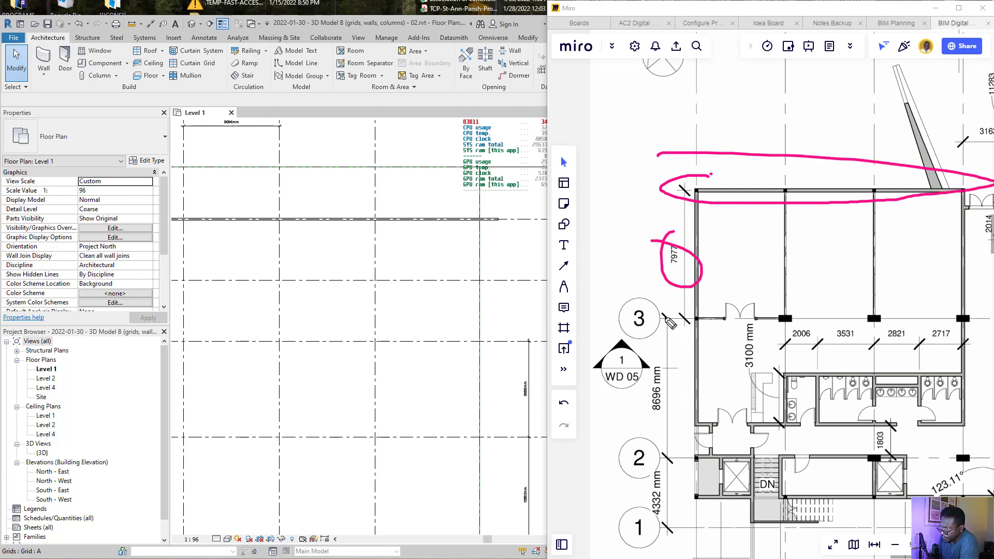
left_click_drag(640, 300, 645, 309)
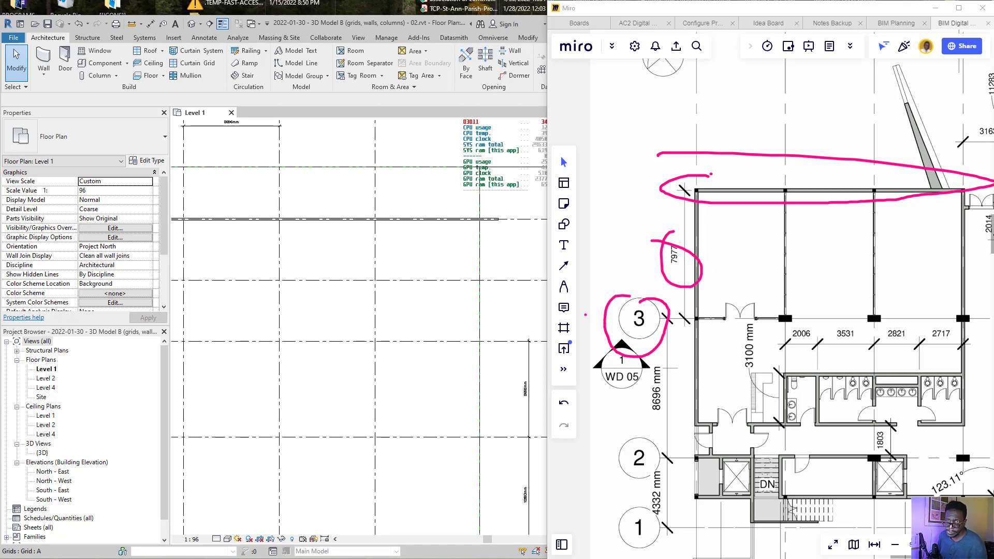
mouse_move(32, 217)
key("Escape")
- Switch to Revit and draw a Generic - 8" wall about 15200 mm long between grids 3 and 4, crossing grids A to C
mouse_move(381, 245)
middle_mouse_down()
mouse_move(406, 290)
mouse_move(396, 307)
middle_mouse_up()
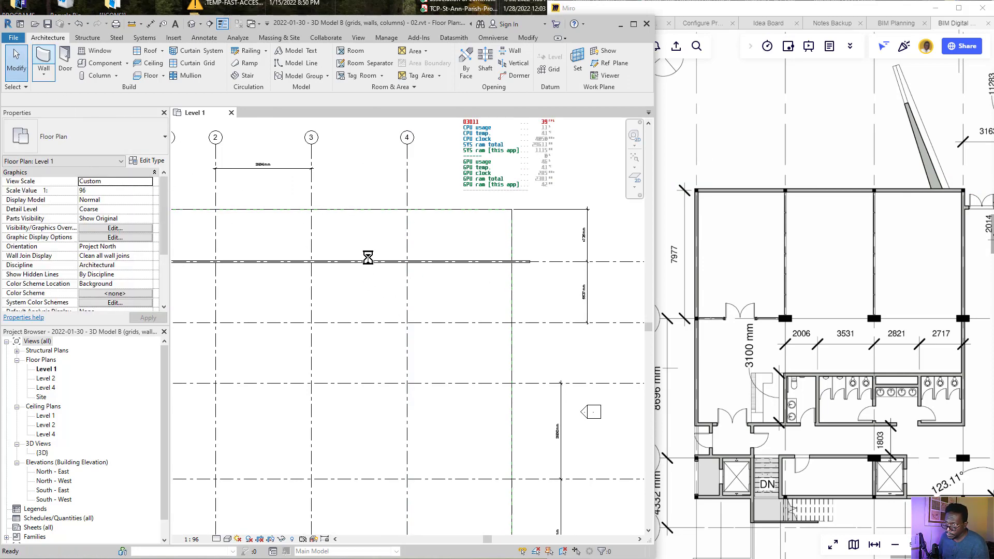
scroll(371, 257, "up", 1)
left_click(385, 235)
left_click(386, 427)
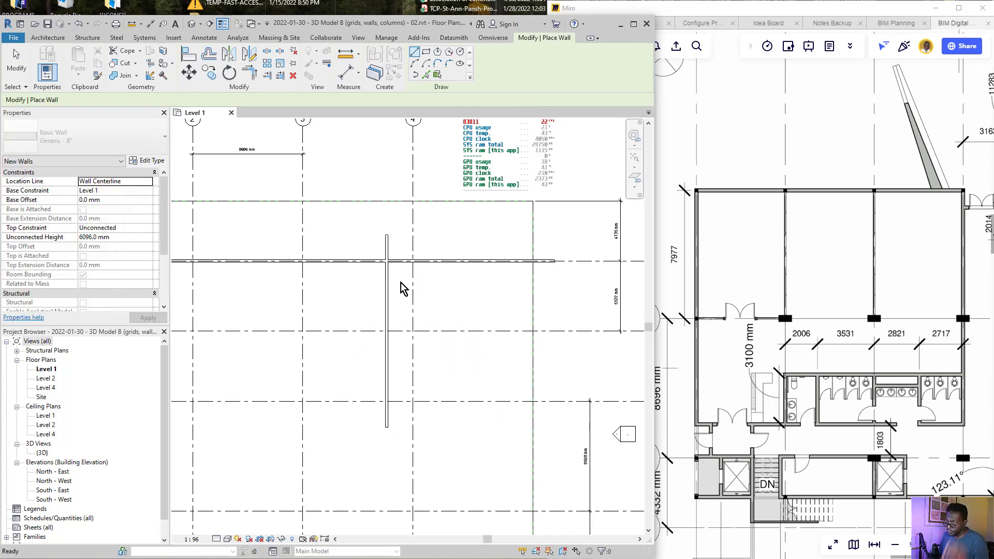
key("Escape")
key("Escape")
- Check the wall's offset on the Miro working drawing and add an aligned dimension in Revit from grid 3 to the new wall
scroll(392, 283, "up", 2)
left_click(381, 305)
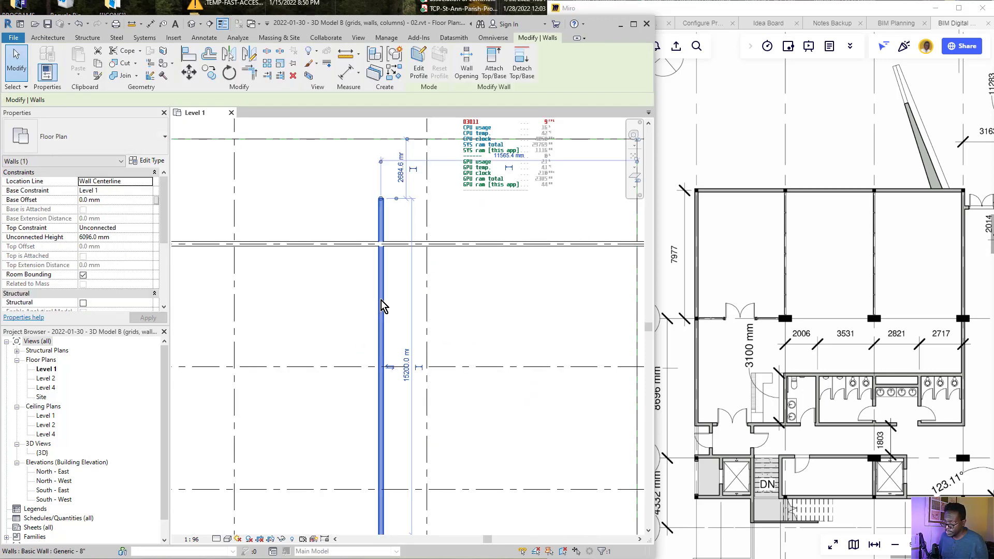
middle_click_drag(366, 262, 449, 335)
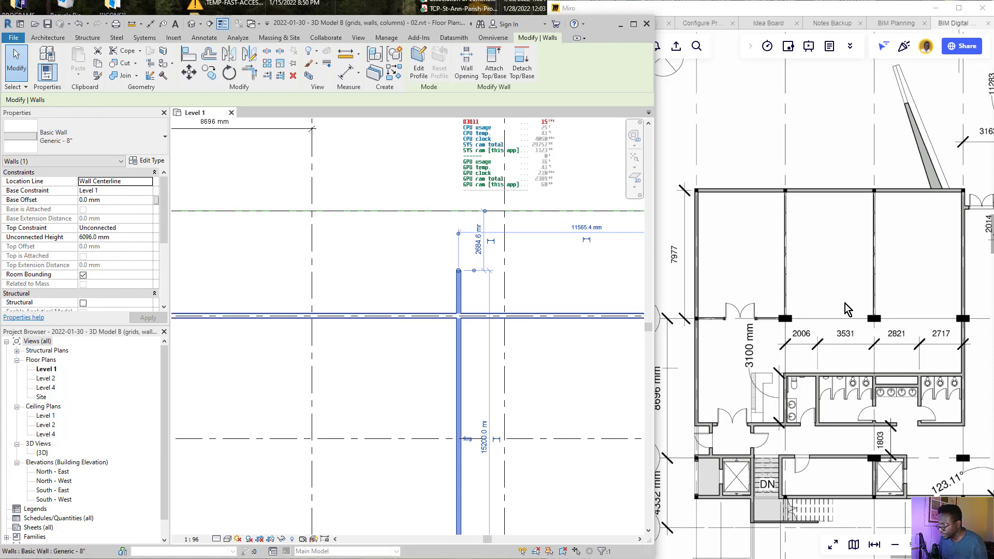
scroll(692, 212, "up", 3)
left_click(735, 249)
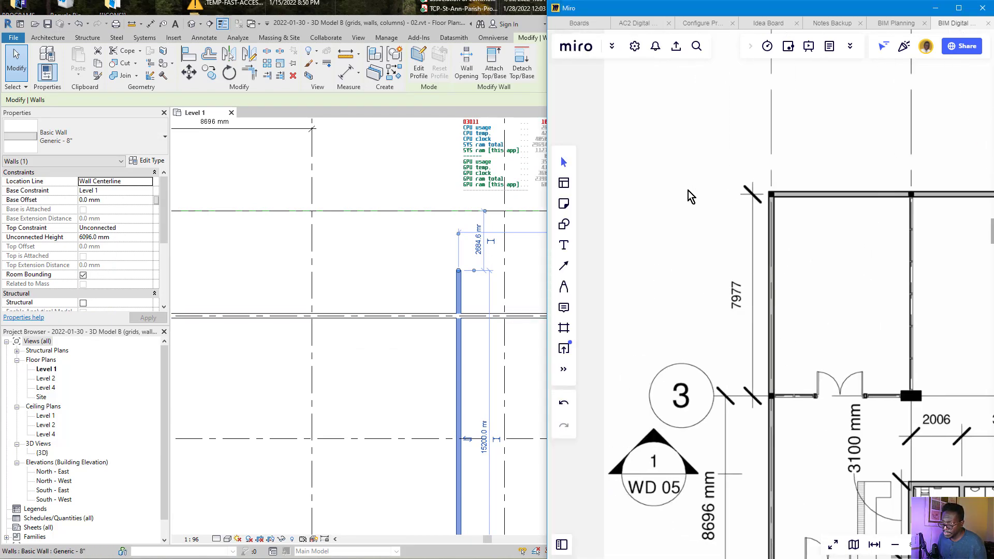
left_click(336, 94)
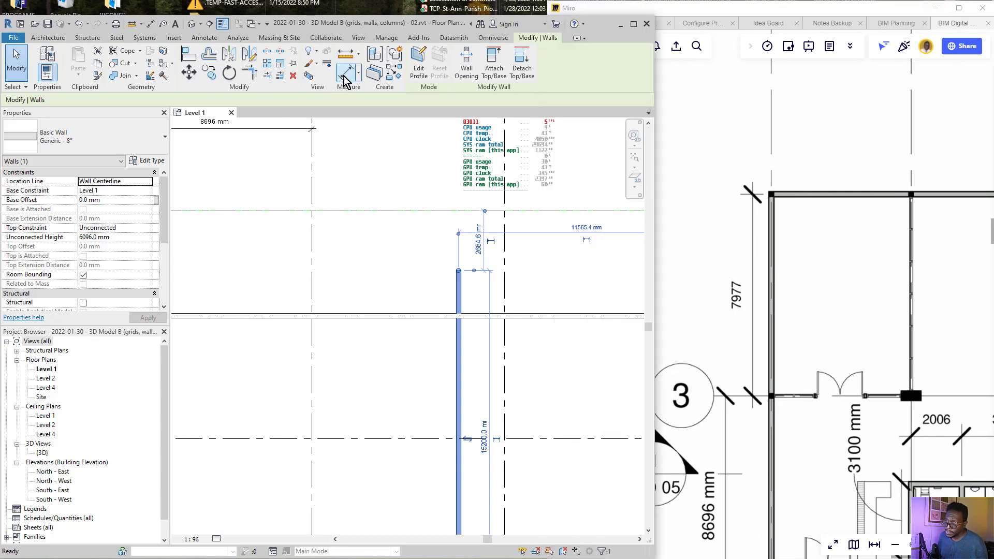
key("d")
key("i")
scroll(449, 263, "up", 3)
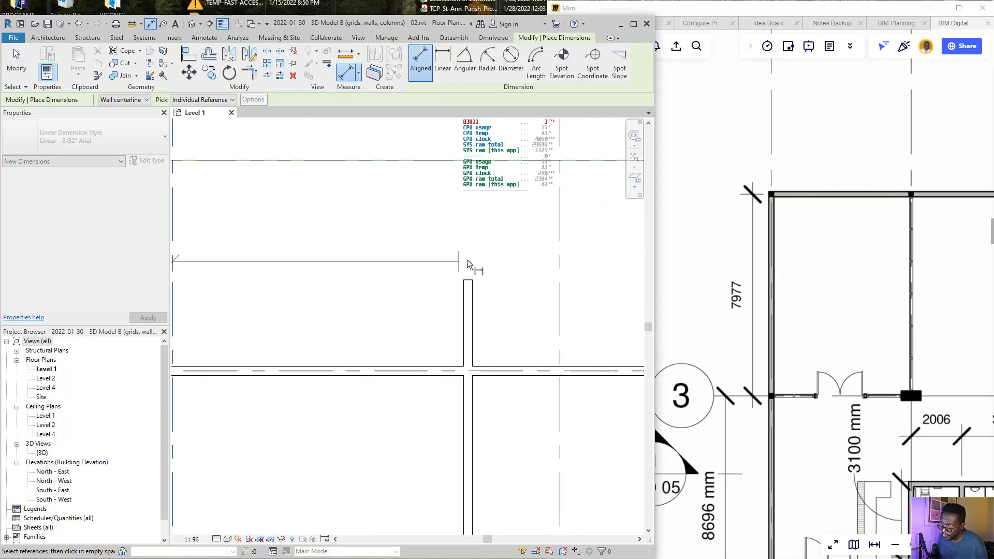
left_click(468, 289)
left_click(386, 217)
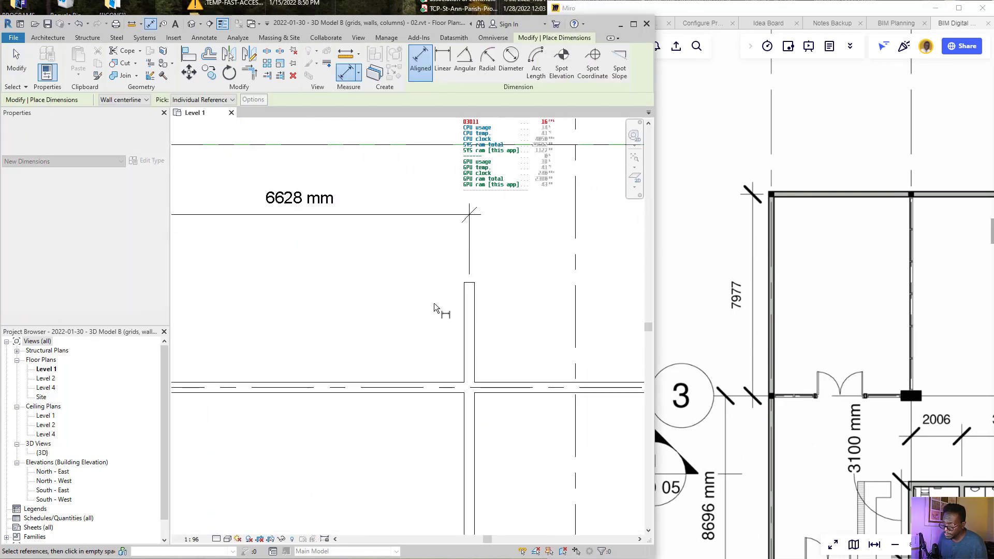
- Set the distance from grid 3 to the new wall to 7977 mm
key("Escape")
key("Escape")
left_click(469, 288)
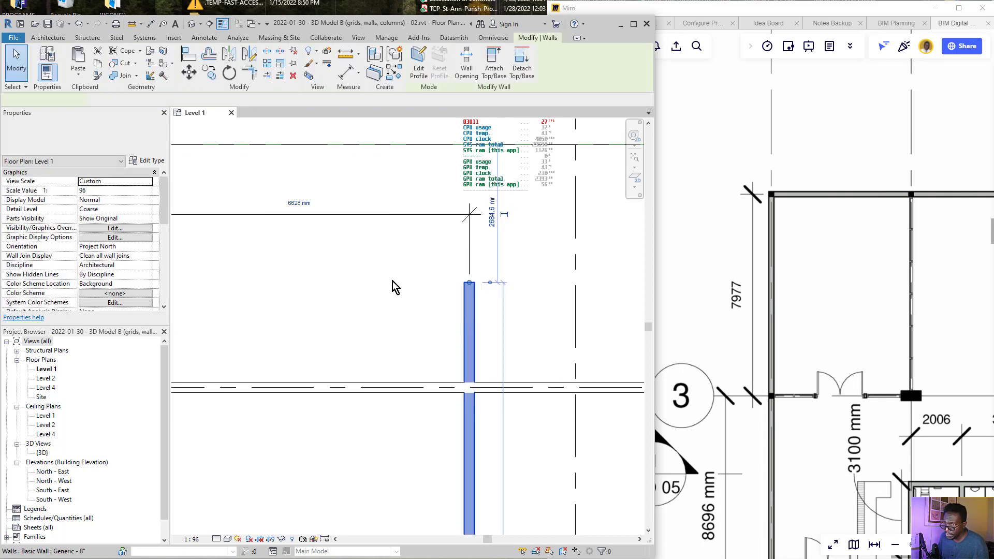
left_click(298, 203)
type("7")
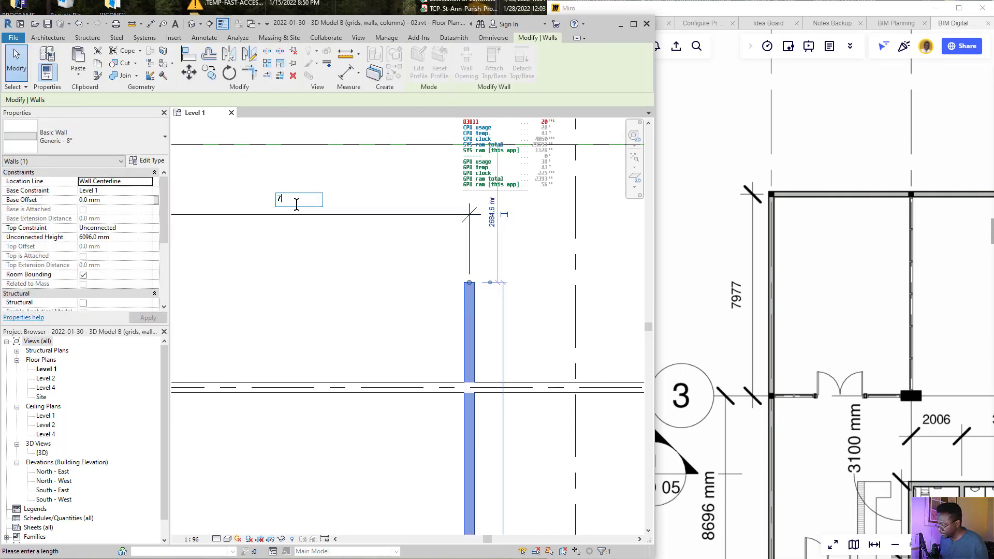
type("977")
key("Return")
key("Escape")
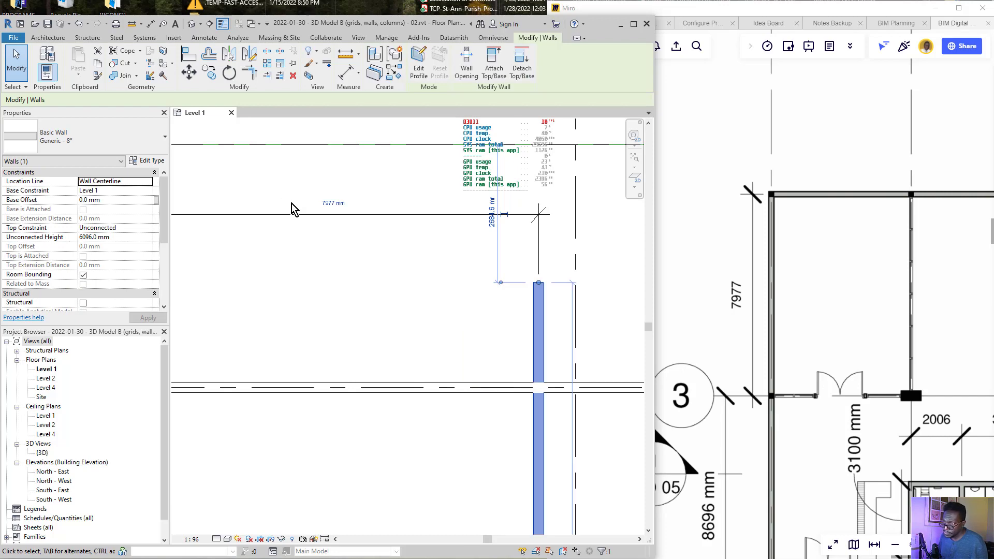
- Compare the two walls placed in Revit with the outer walls on the Level 1 working drawing
scroll(482, 311, "down", 4)
scroll(472, 363, "down", 3)
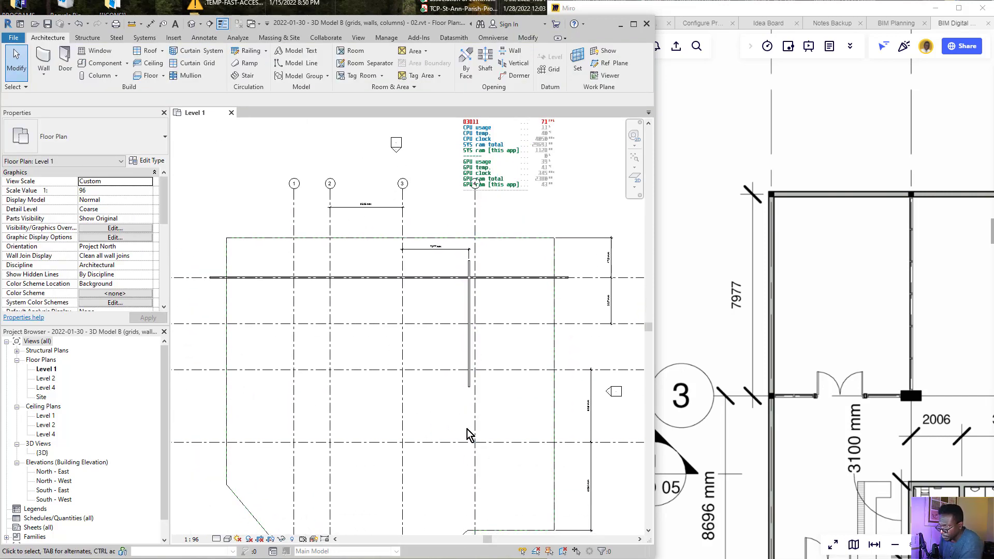
scroll(486, 377, "up", 2)
scroll(806, 325, "down", 2)
scroll(805, 325, "down", 4)
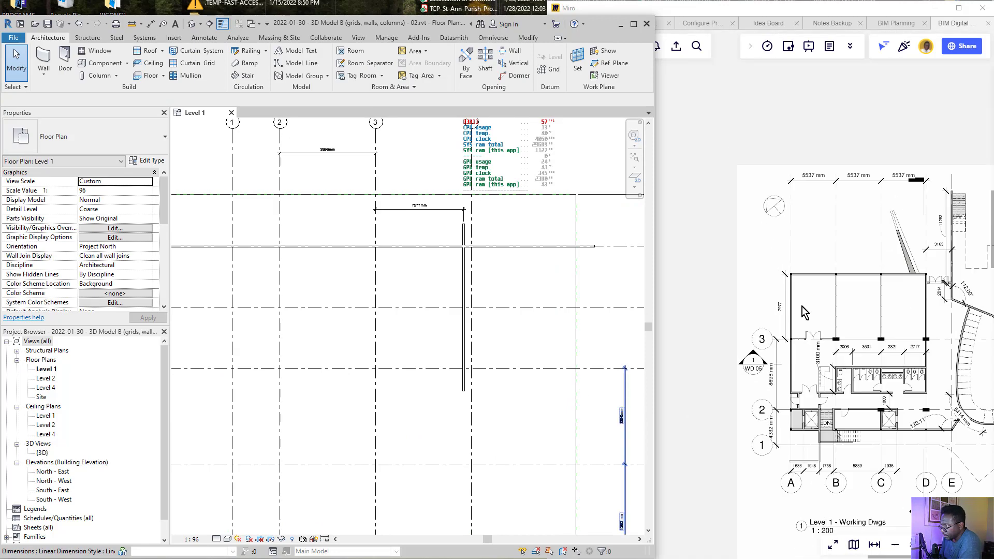
middle_click_drag(351, 341, 436, 283)
scroll(436, 284, "down", 1)
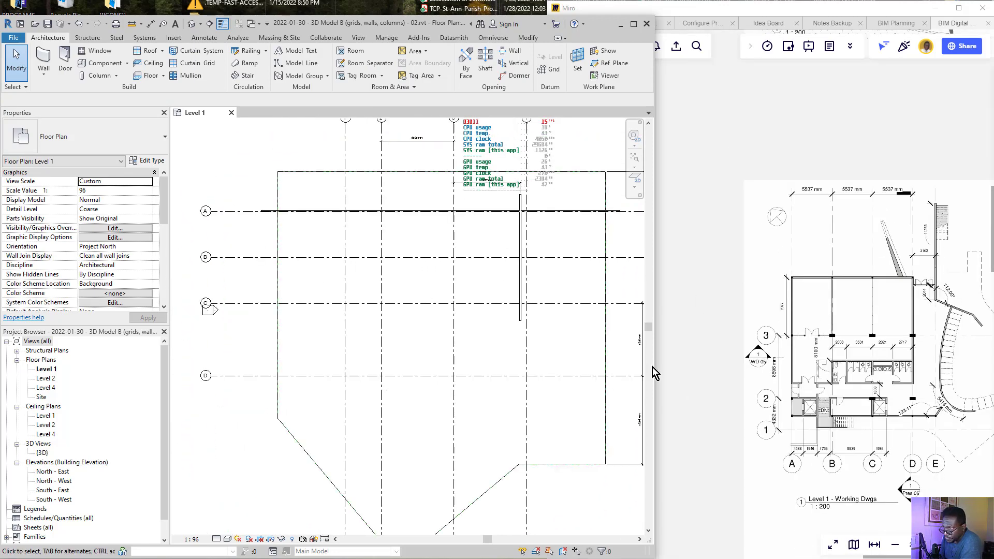
- Examine the walls and dimensions around grids 1 to 3 on the Level 1 working drawing and the rotated floor plan in Miro
scroll(912, 399, "up", 4)
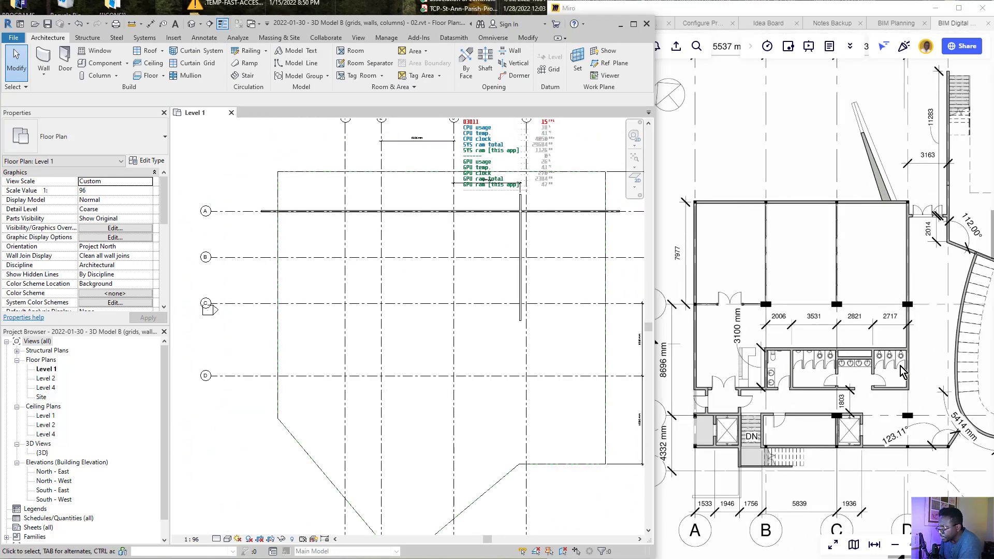
scroll(875, 343, "down", 2)
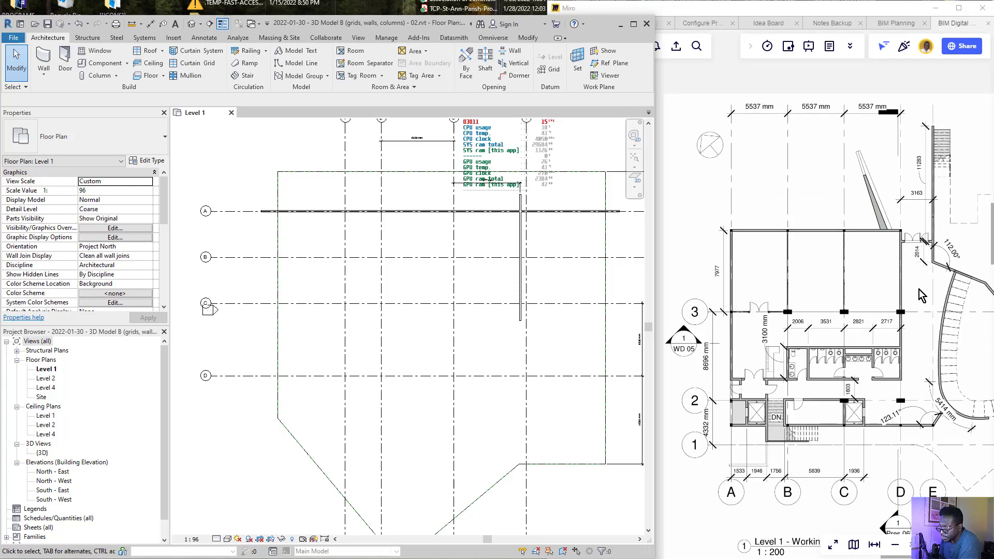
scroll(762, 396, "up", 3)
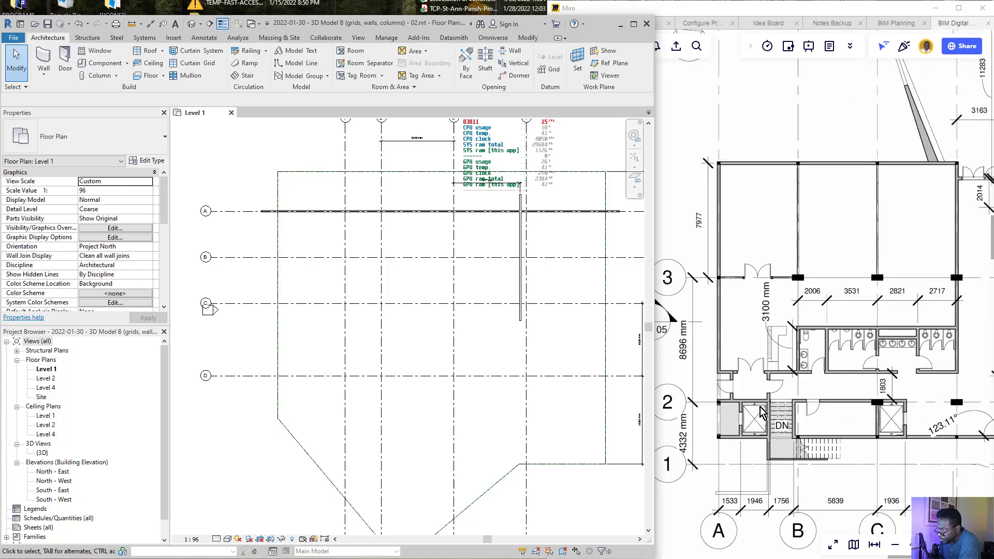
middle_click_drag(748, 423, 729, 319)
scroll(722, 314, "down", 2)
middle_click_drag(849, 339, 789, 327)
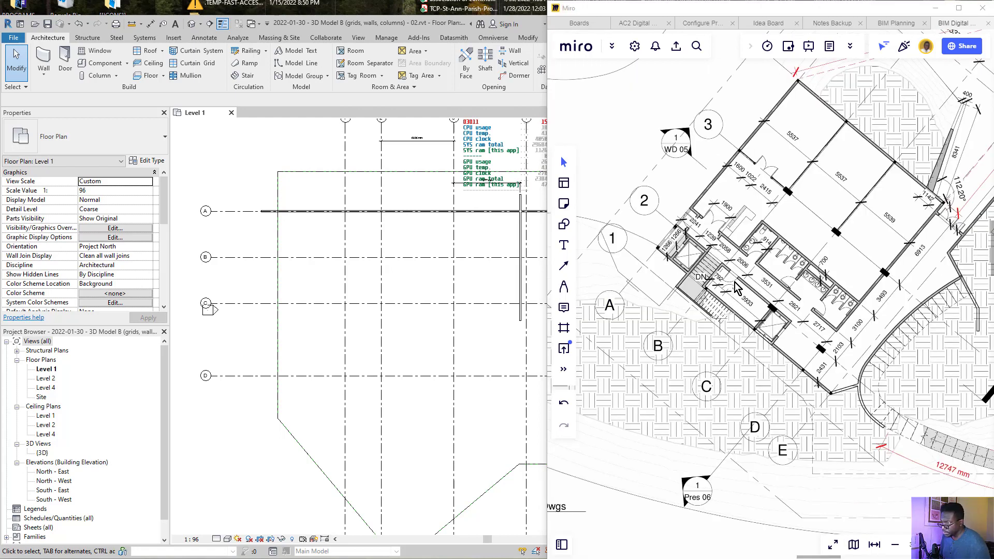
scroll(289, 241, "down", 2)
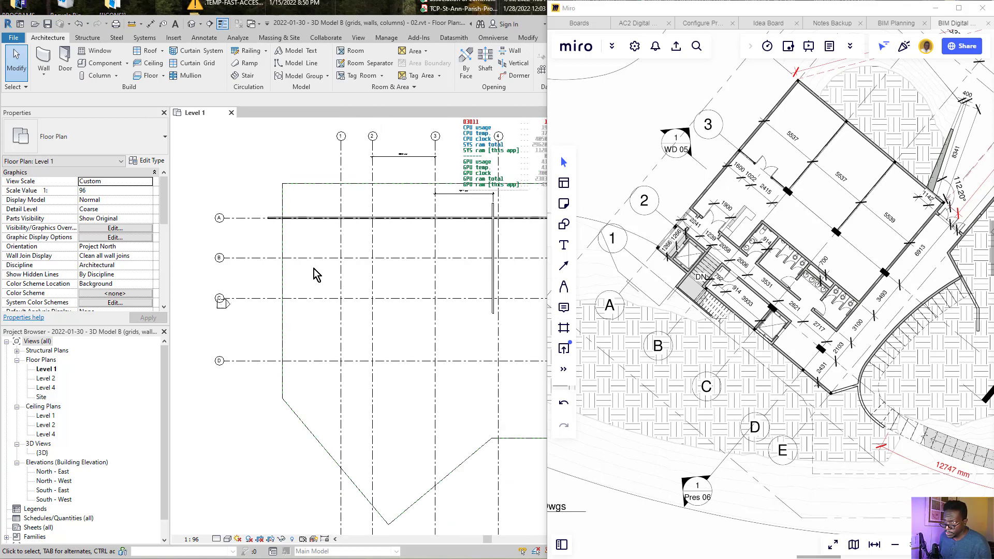
scroll(819, 396, "up", 4)
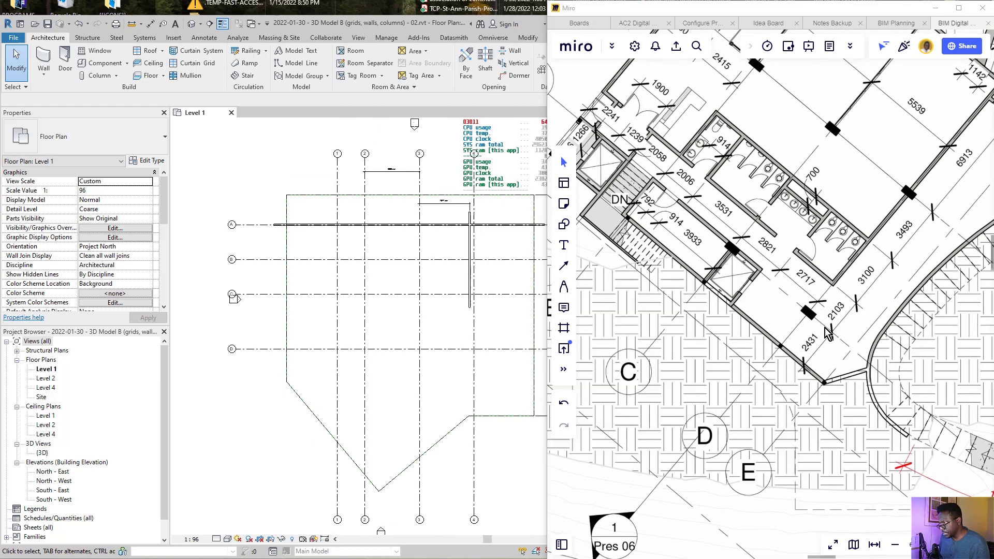
- Check the outer wall's offset from grid 1 on the Miro working drawing and copy the Revit wall near grid 4 to between grids 1 and 2
scroll(828, 352, "down", 1)
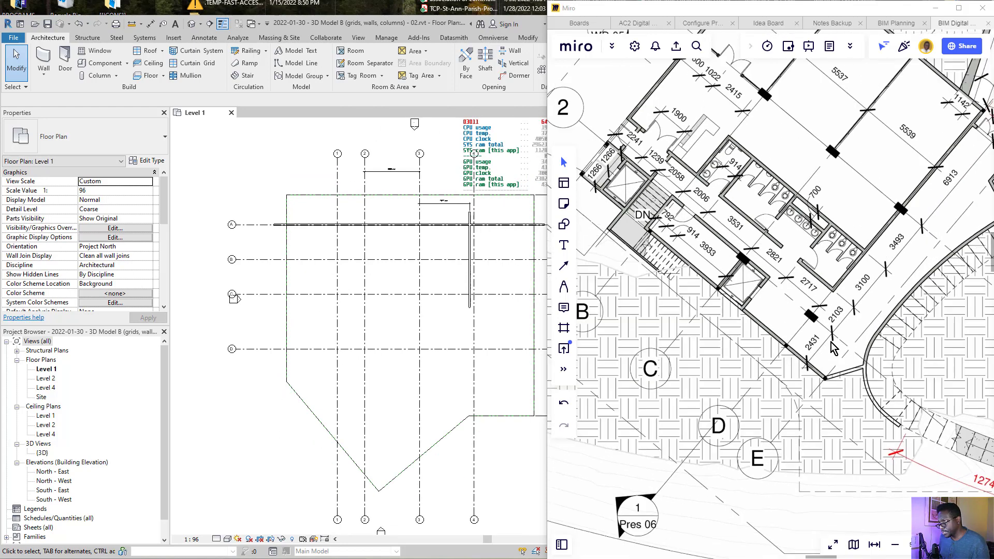
left_click_drag(828, 348, 832, 351)
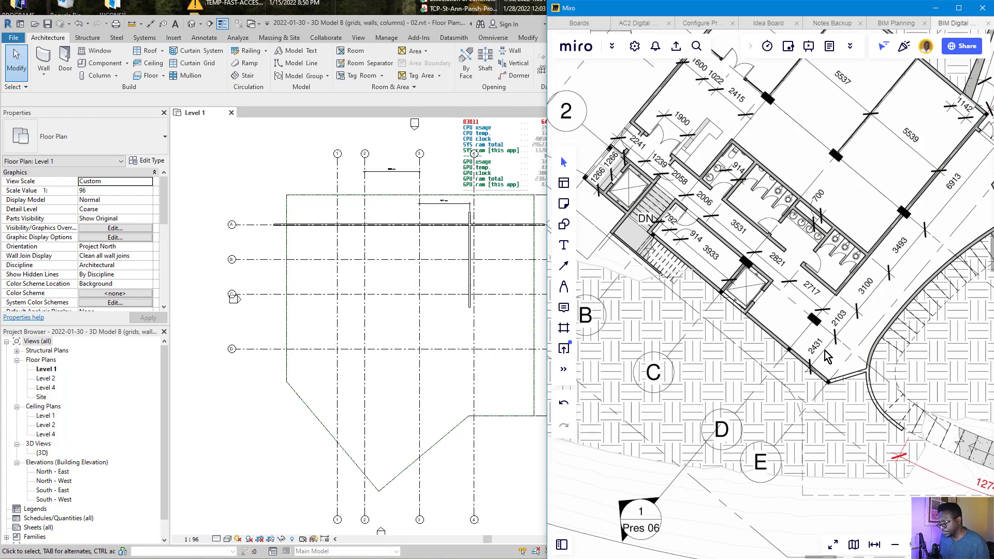
left_click_drag(776, 334, 783, 334)
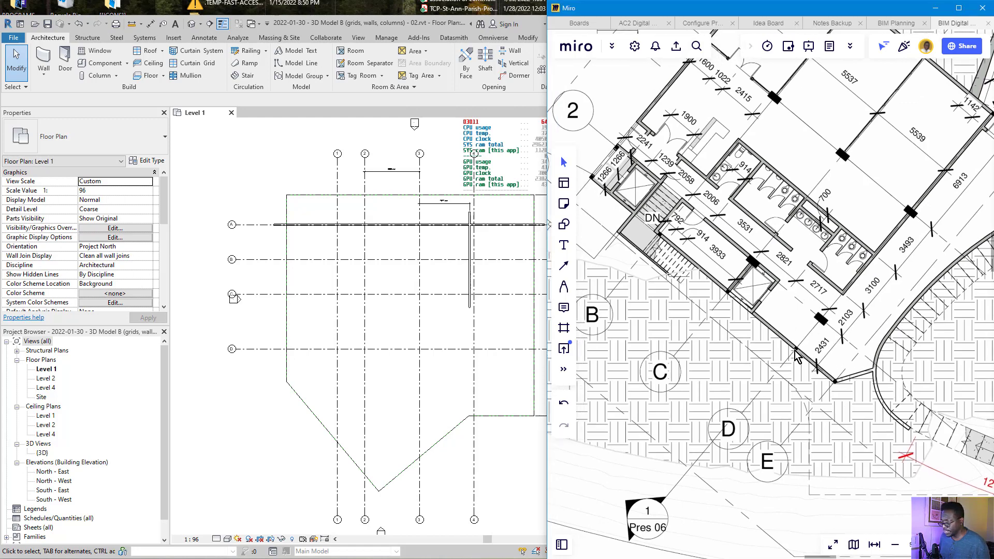
left_click(466, 279)
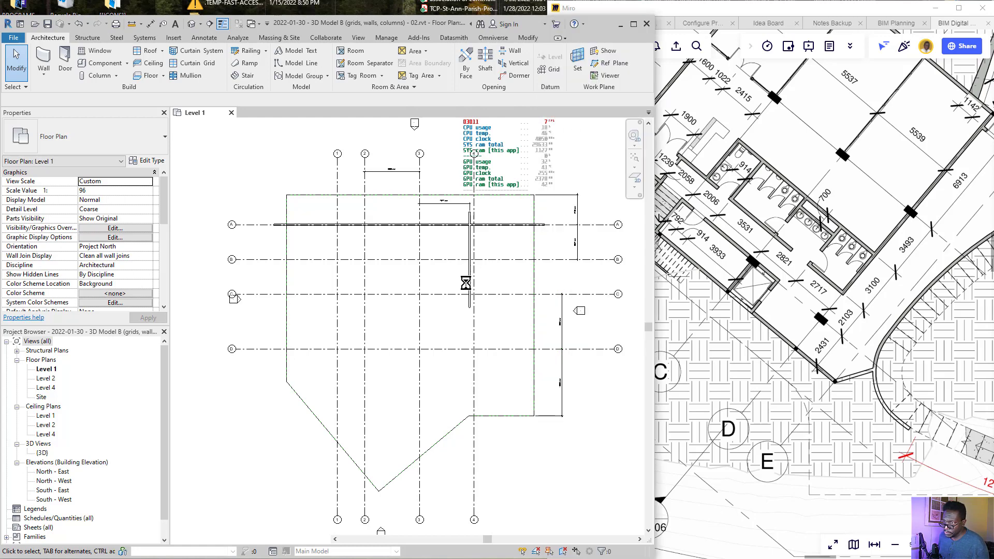
scroll(468, 281, "up", 2)
key("m")
key("v")
left_click(472, 311)
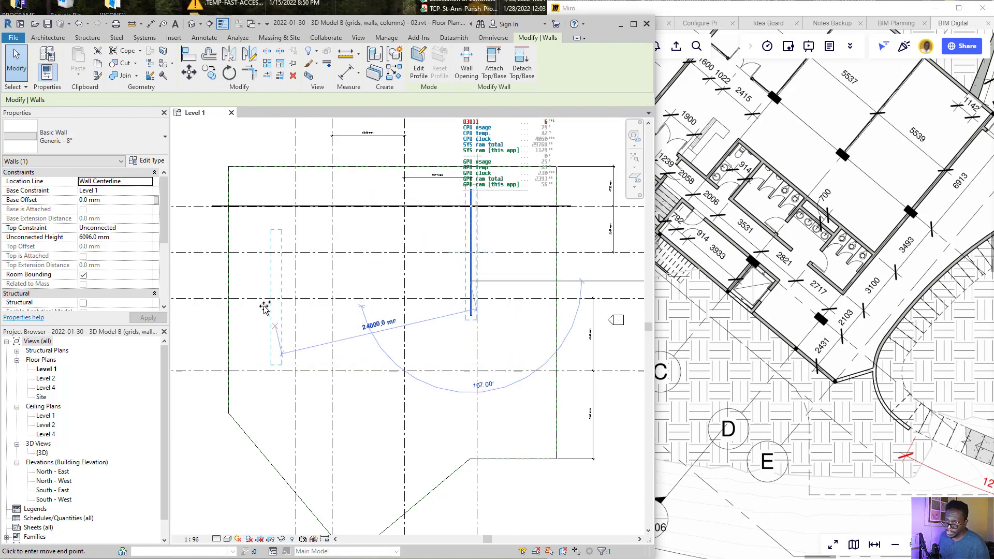
left_click(319, 310)
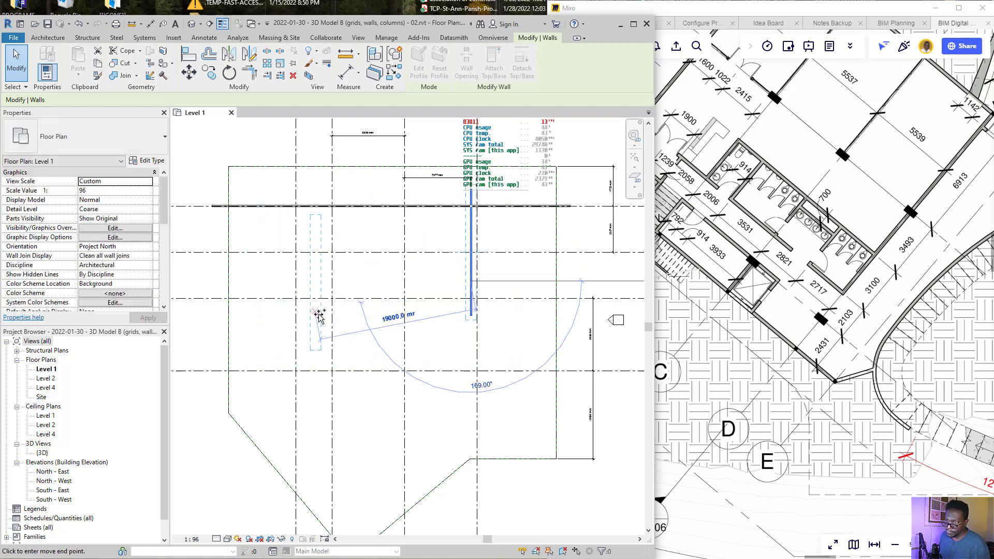
key("Escape")
- Set the distance from grid 1 to the copied wall to 2431 mm
scroll(318, 291, "up", 3)
middle_click_drag(322, 288, 373, 330)
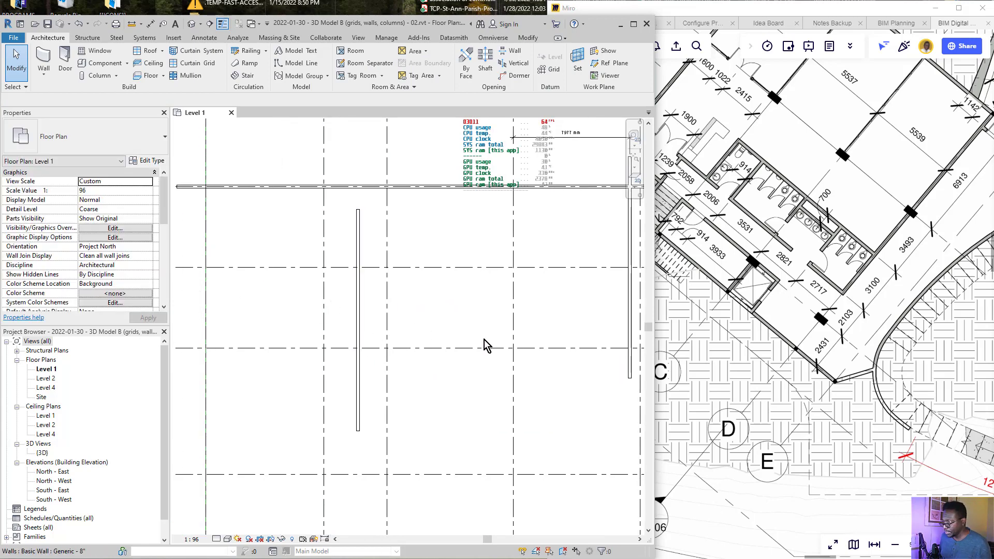
scroll(369, 394, "up", 2)
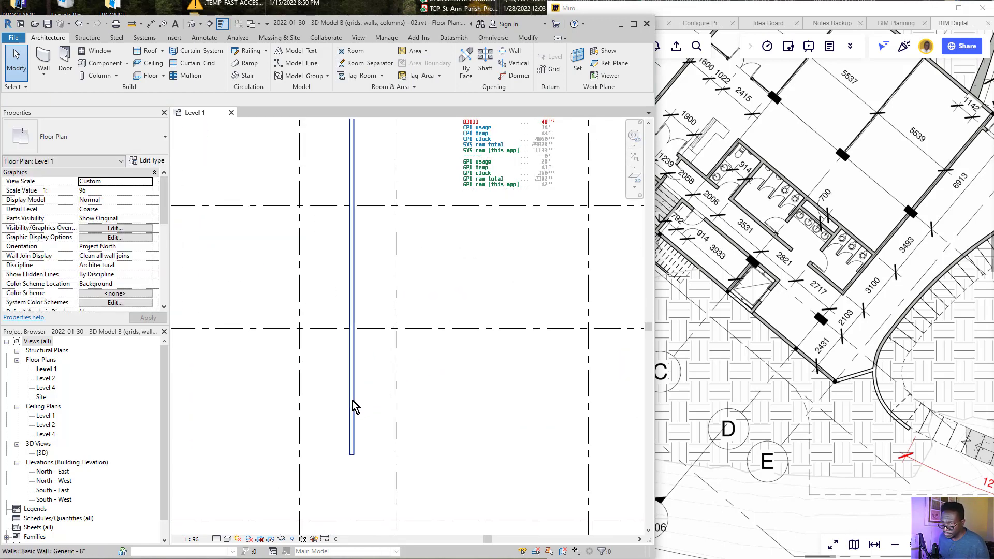
left_click(352, 405)
scroll(350, 461, "up", 4)
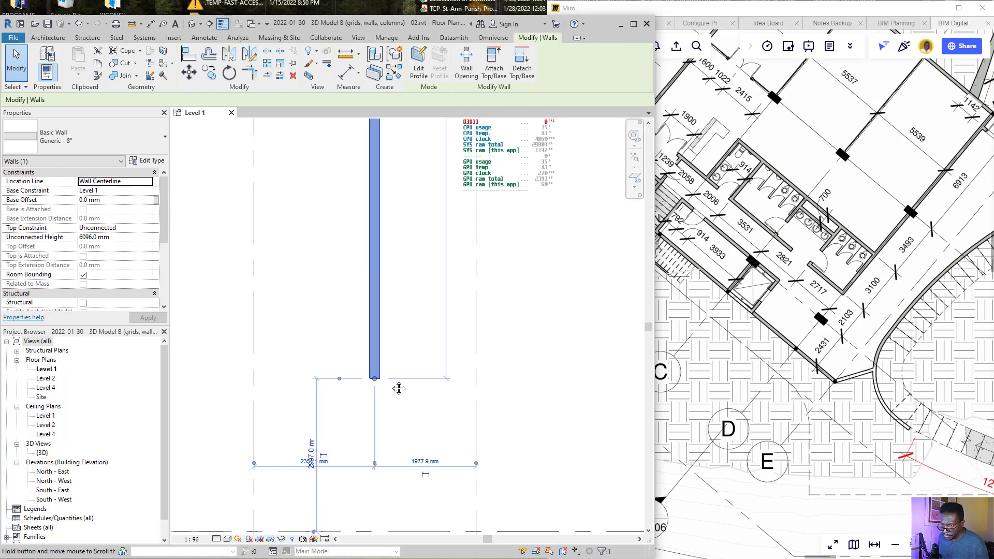
scroll(364, 403, "down", 3)
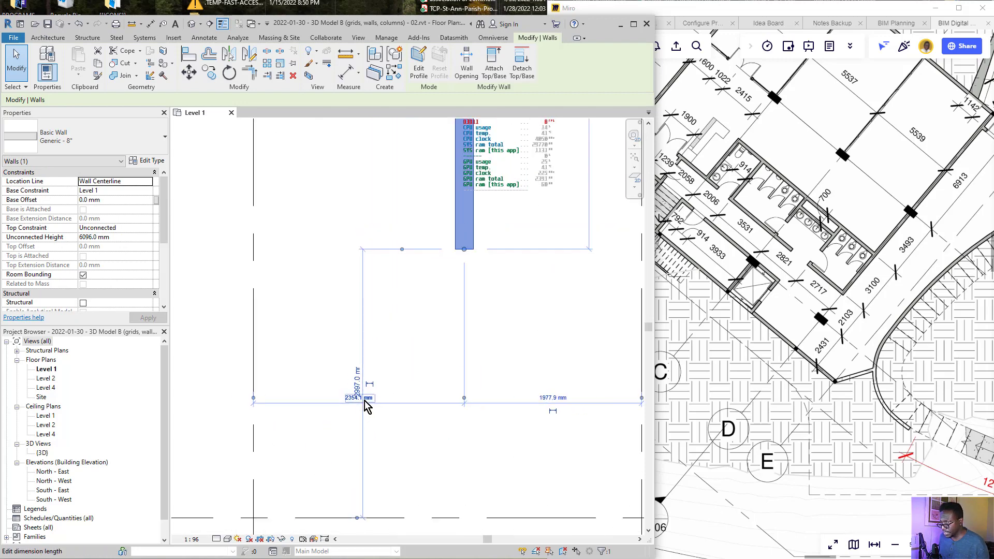
scroll(362, 406, "down", 1)
middle_click_drag(363, 406, 364, 357)
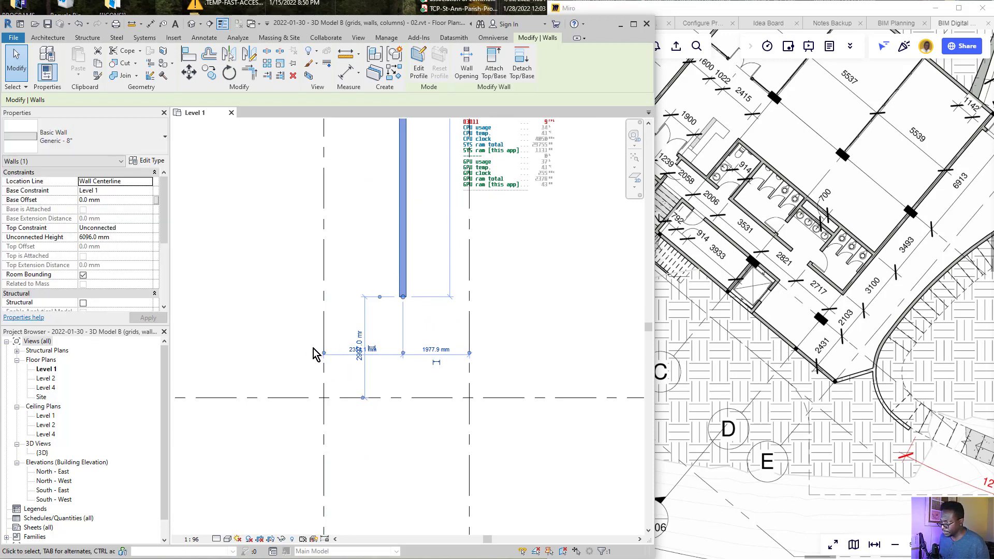
left_click(352, 354)
type("24")
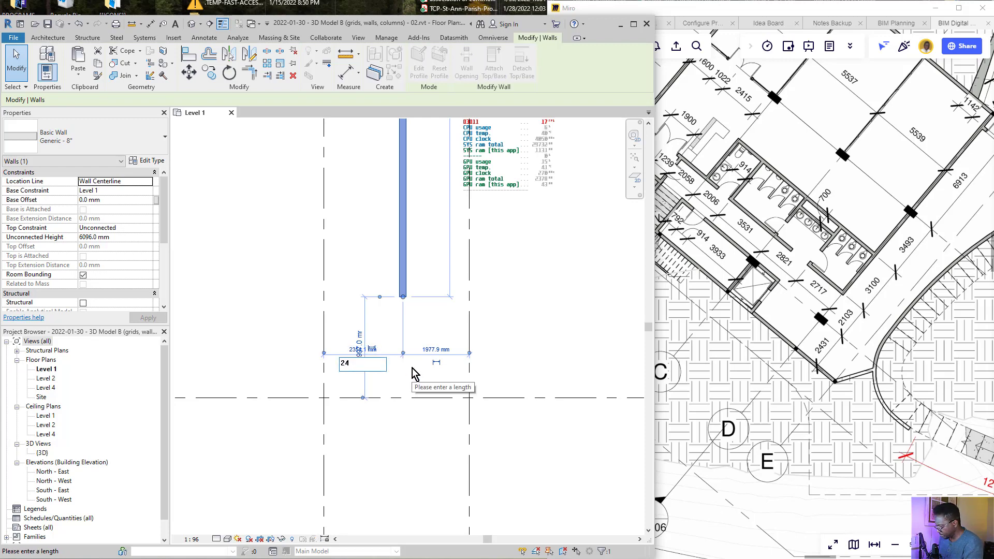
type("31")
key("Return")
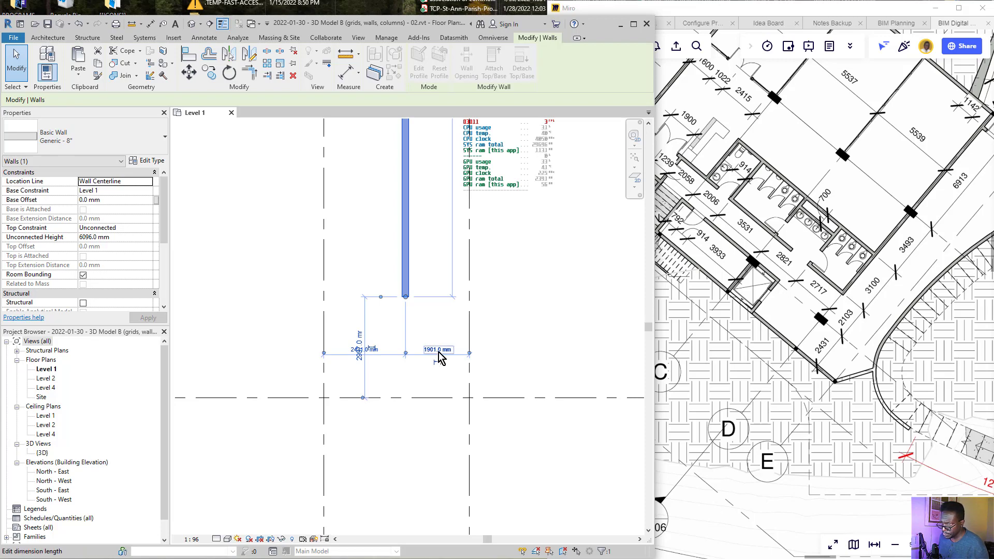
key("Escape")
- Stretch the upper end of the wall between grids 1 and 2 past the horizontal wall on grid A
scroll(401, 390, "down", 2)
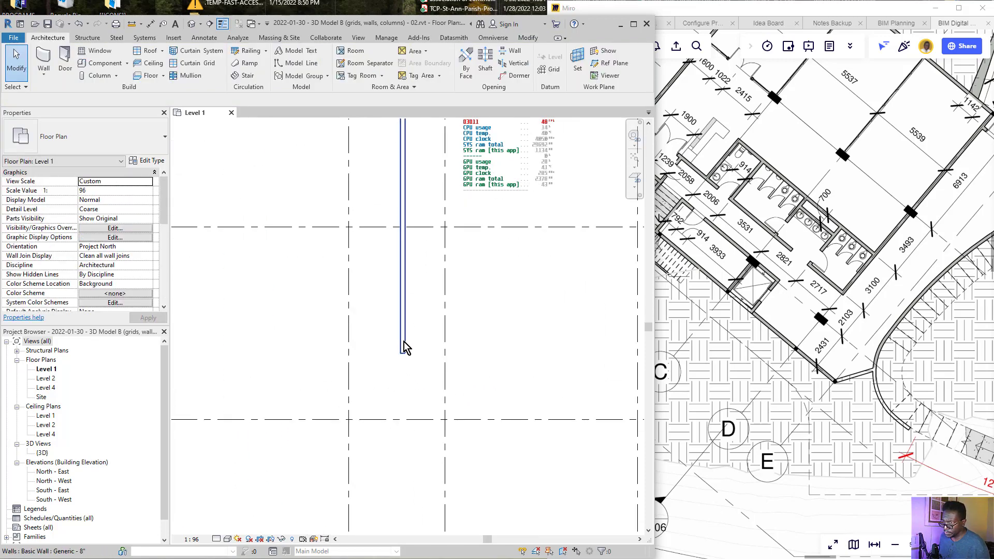
scroll(407, 321, "up", 3, "ctrl")
left_click(399, 264)
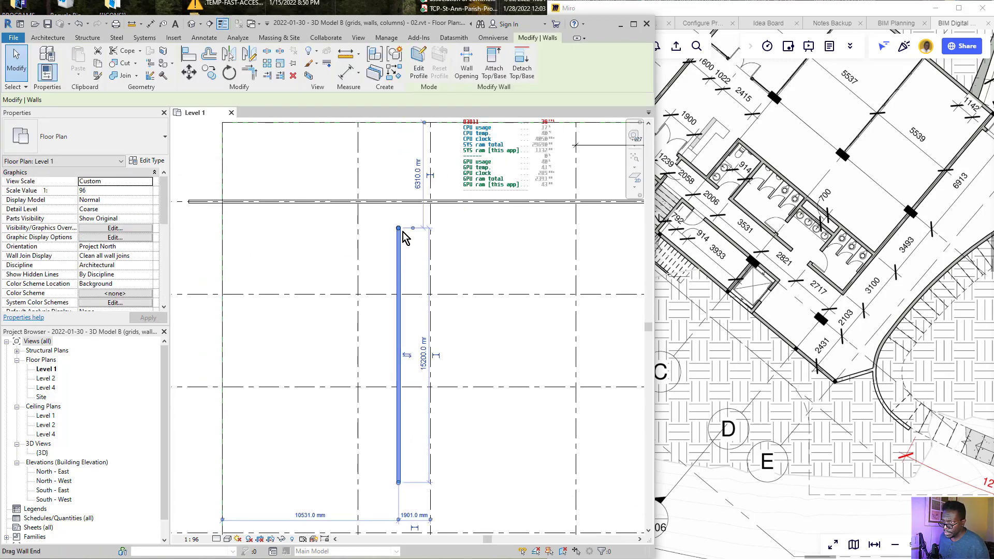
left_click_drag(398, 228, 402, 176)
key("Escape")
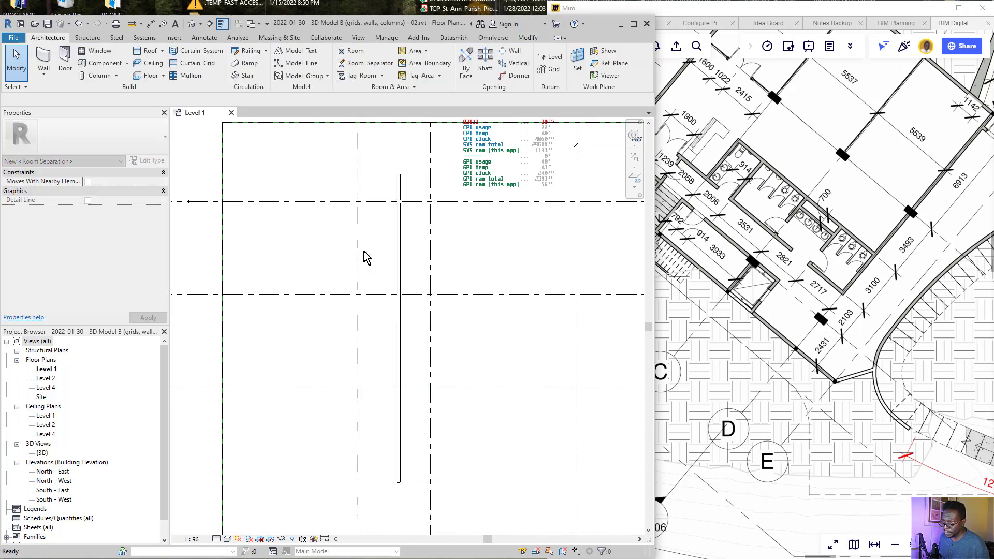
- Compare the wall between grids 1 and 2 with the matching outer wall on the Miro working drawing, marking both with temporary screen ink
scroll(406, 222, "down", 3)
scroll(455, 238, "up", 2)
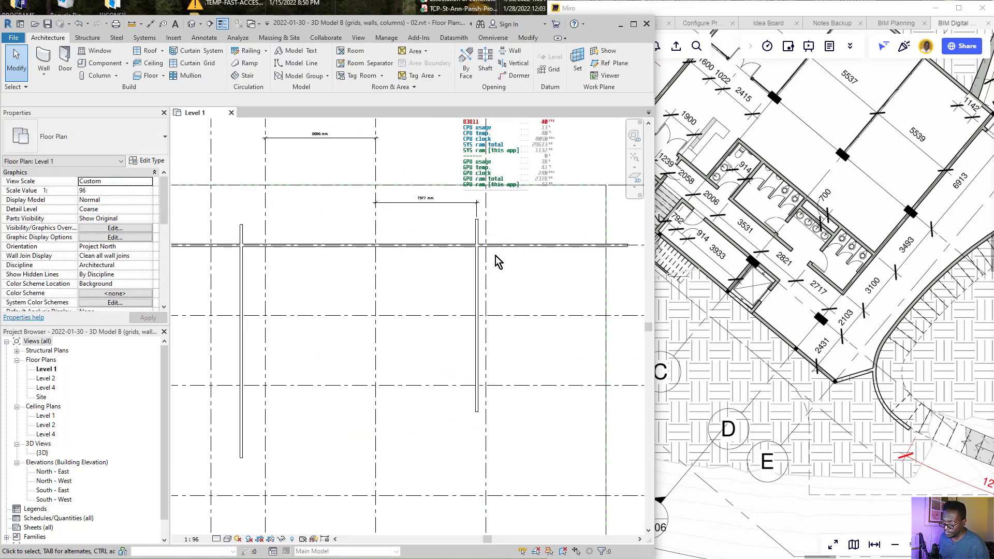
scroll(492, 256, "down", 2)
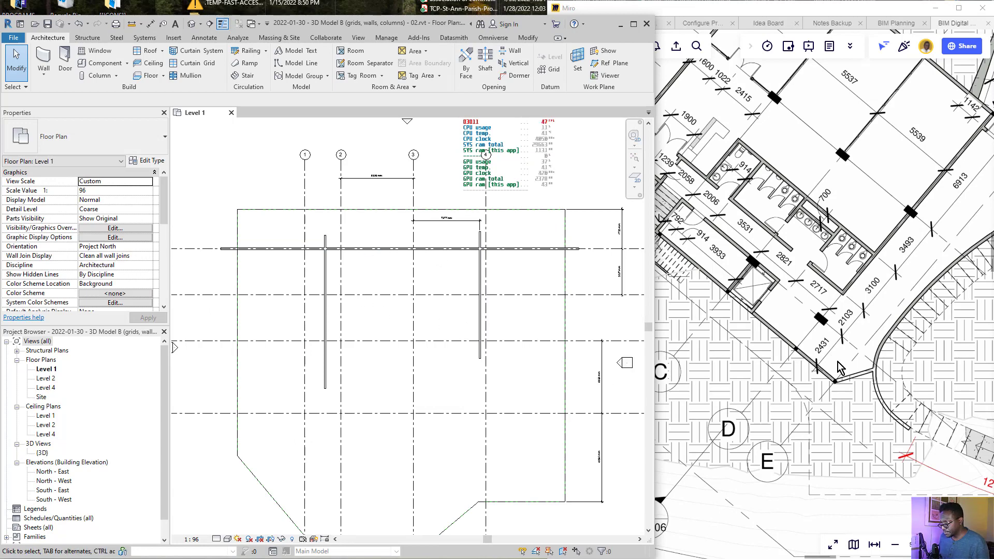
scroll(344, 366, "up", 1)
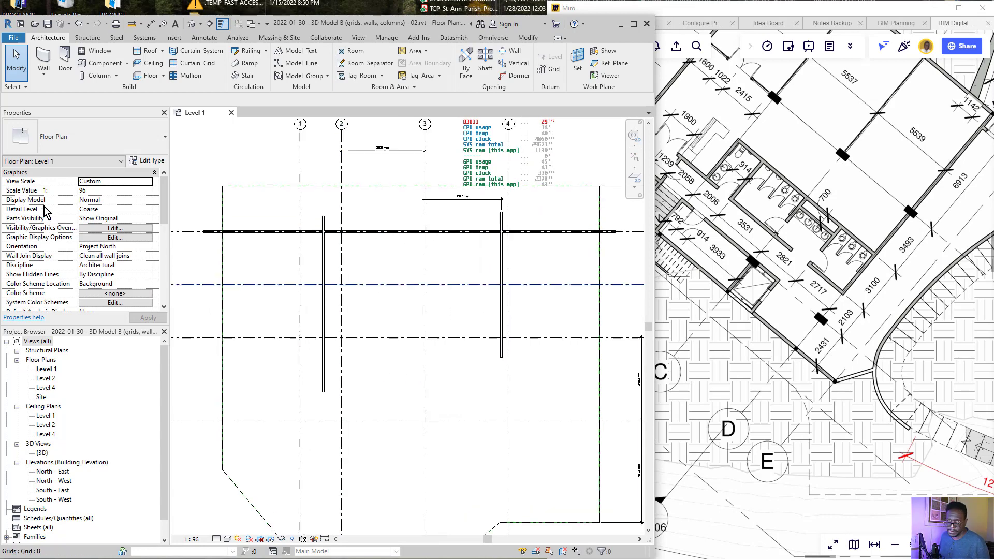
mouse_move(334, 215)
left_mouse_down()
mouse_move(304, 311)
mouse_move(338, 223)
mouse_move(318, 197)
left_mouse_up()
mouse_move(823, 344)
left_mouse_down()
mouse_move(735, 276)
mouse_move(808, 396)
mouse_move(763, 309)
left_mouse_up()
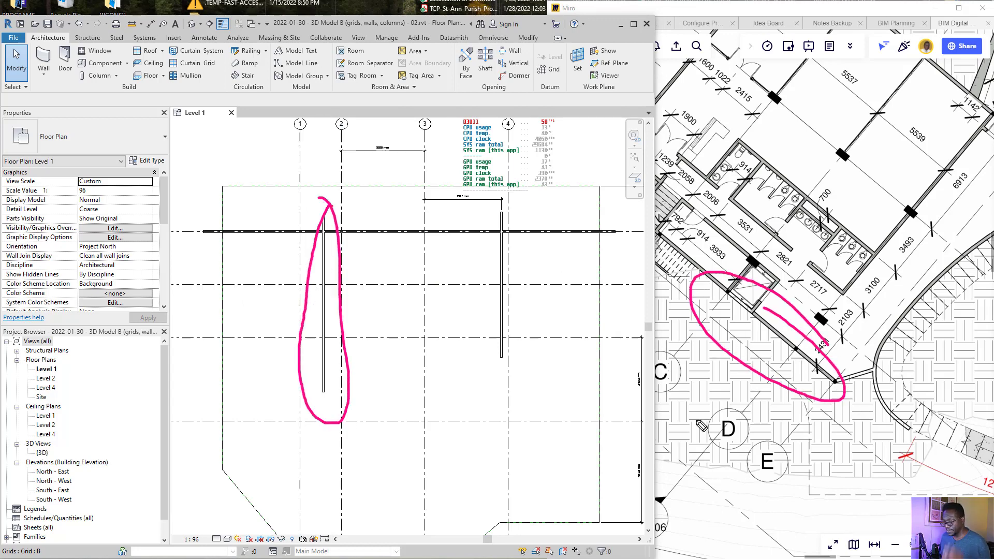
mouse_move(731, 343)
left_mouse_down()
mouse_move(464, 376)
mouse_move(312, 371)
left_mouse_up()
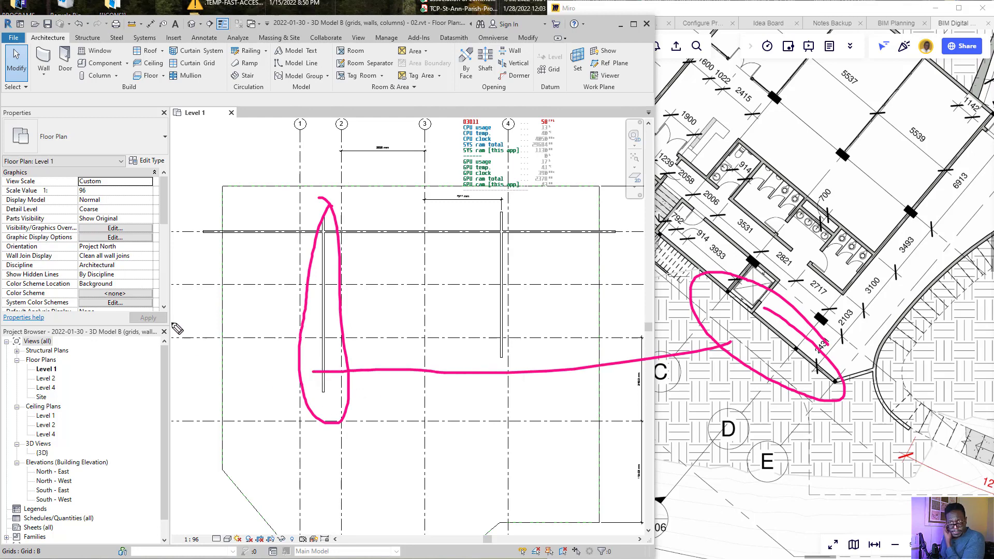
key("ctrl+shift+6")
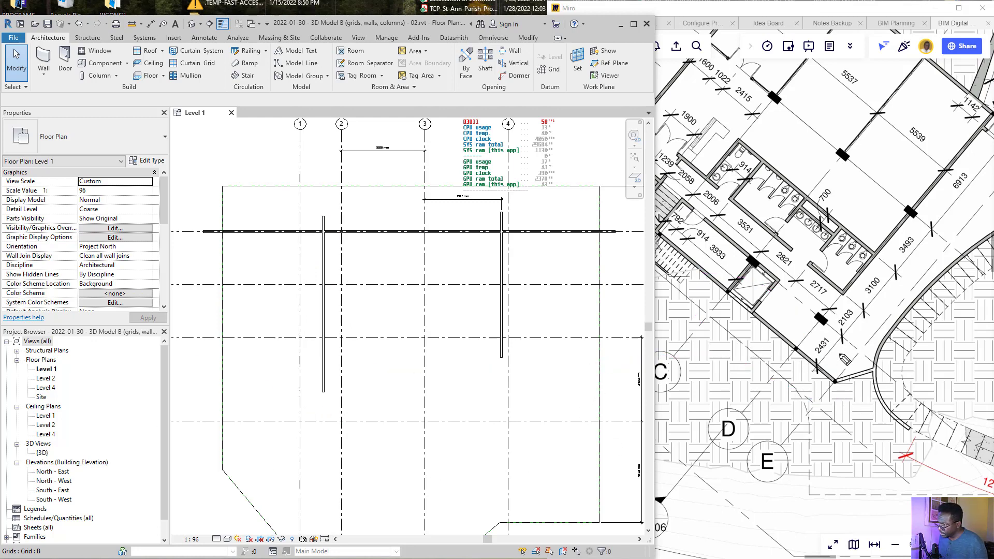
left_click(331, 398)
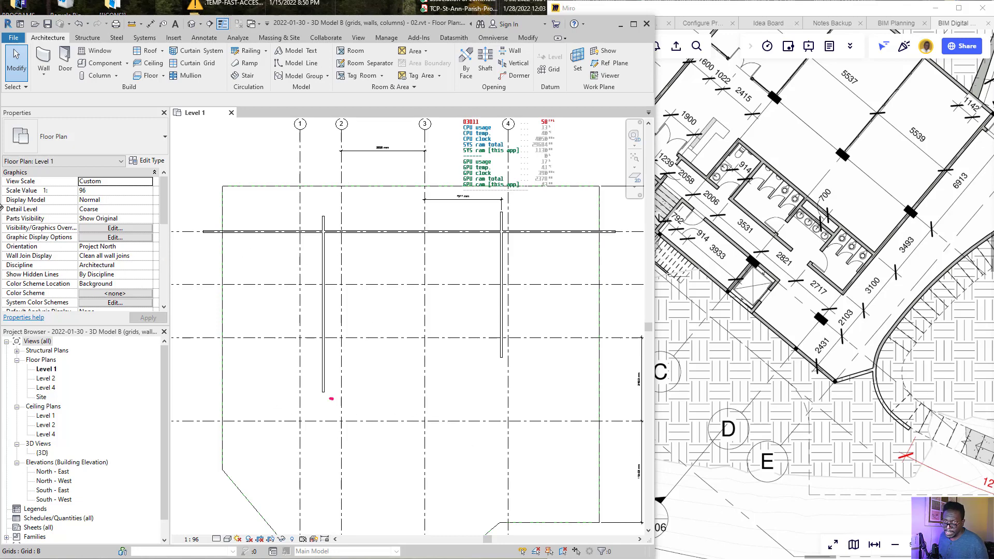
- Draw a horizontal Generic - 8" wall along grid D from just before grid 2 to just past grid 3
scroll(340, 408, "down", 3)
scroll(319, 418, "up", 4)
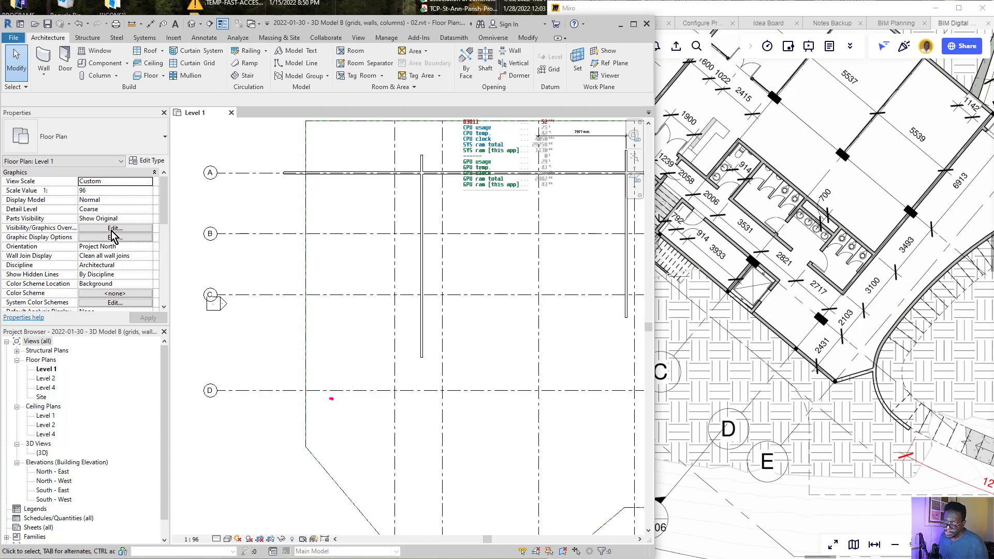
left_click(46, 59)
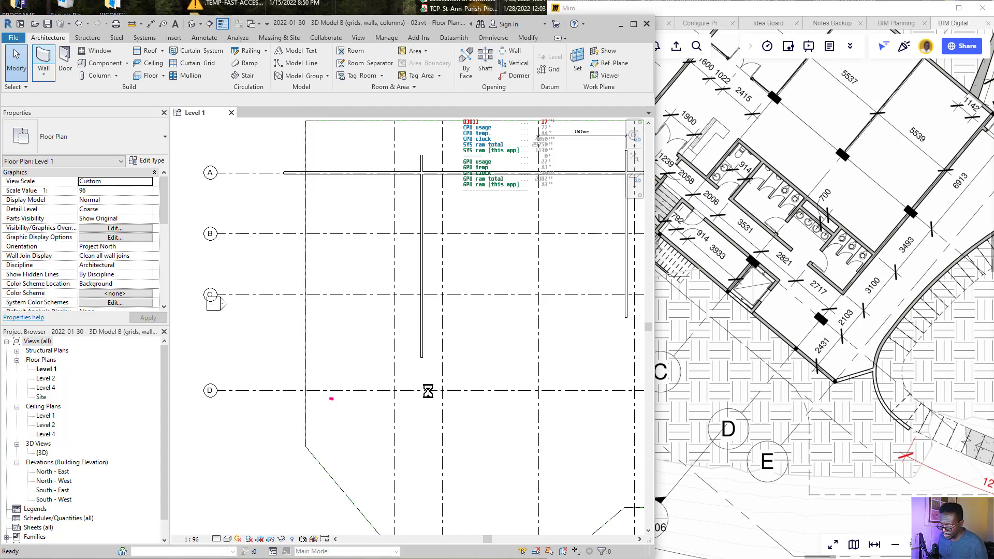
left_click(586, 395)
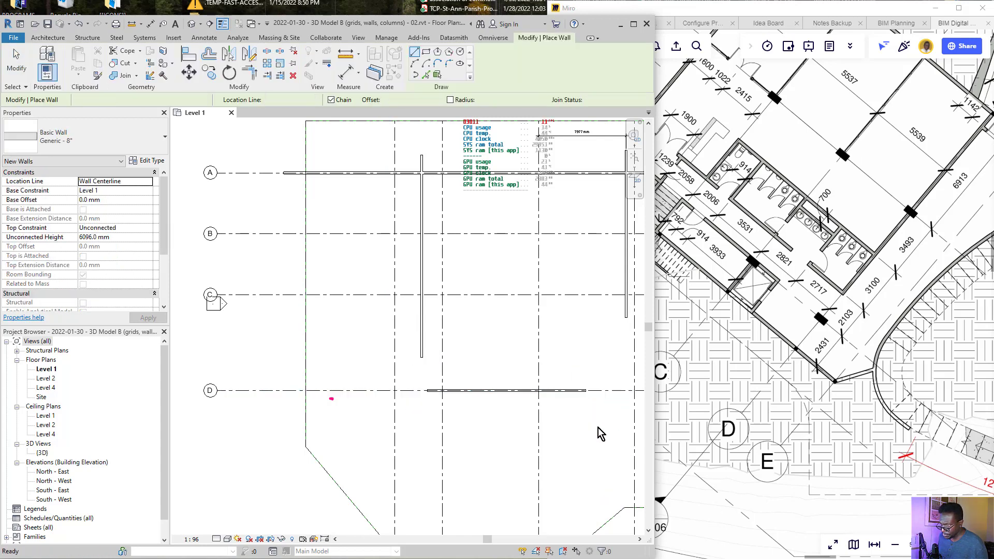
scroll(869, 358, "down", 2)
middle_click_drag(892, 279, 822, 333)
scroll(444, 402, "down", 2)
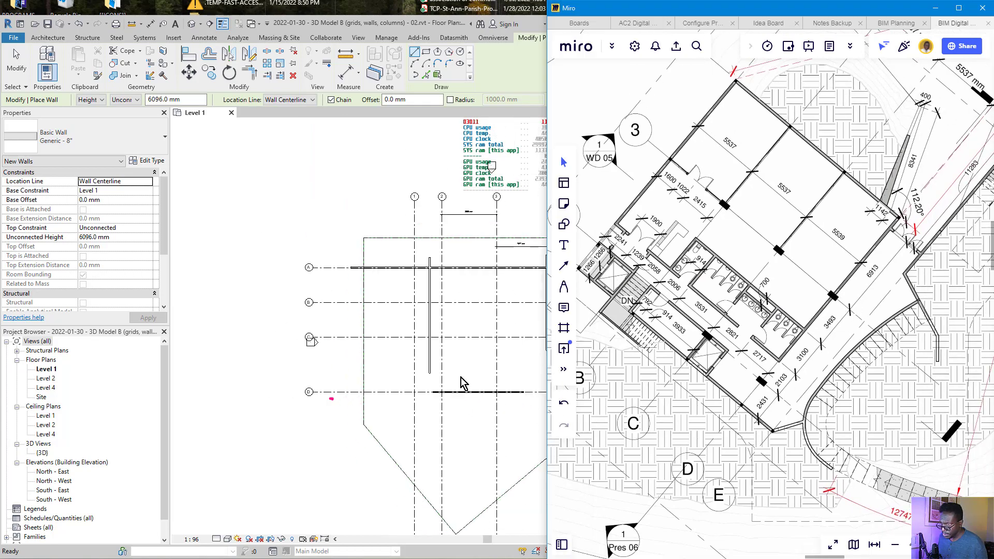
left_click(493, 374)
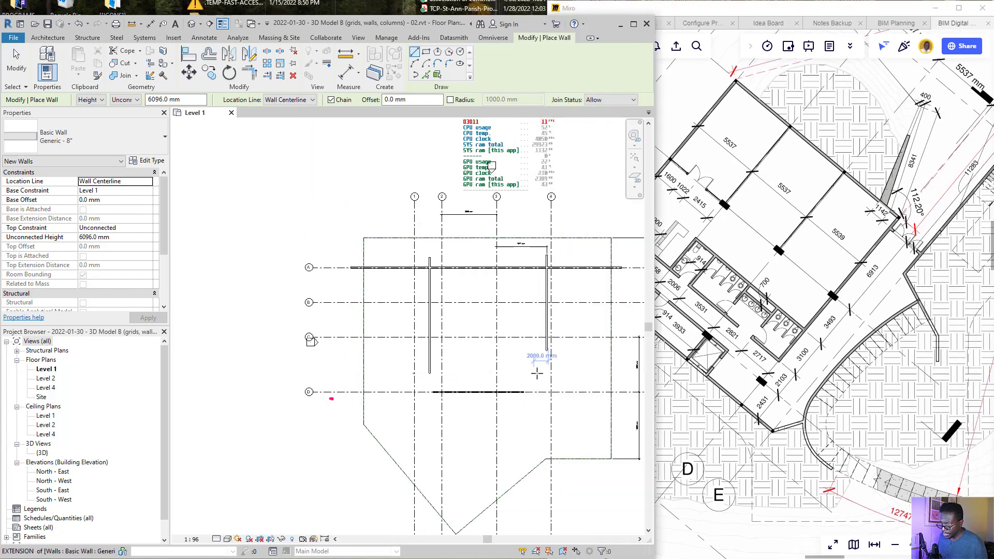
scroll(536, 373, "up", 3)
scroll(543, 355, "up", 1)
key("Escape")
key("Escape")
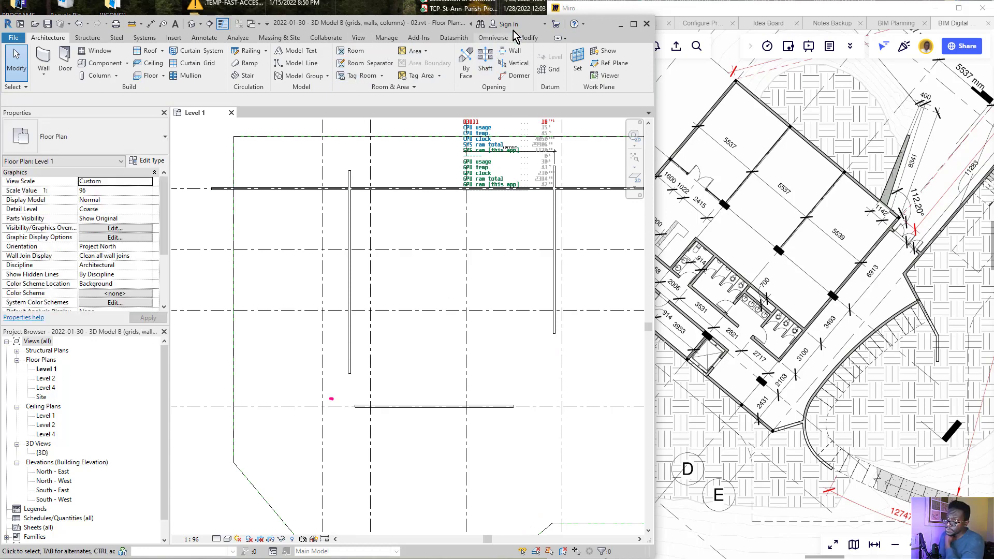
- Trim/extend the wall near grid 4 to form corners with the grid D wall and the grid A wall
left_click(532, 41)
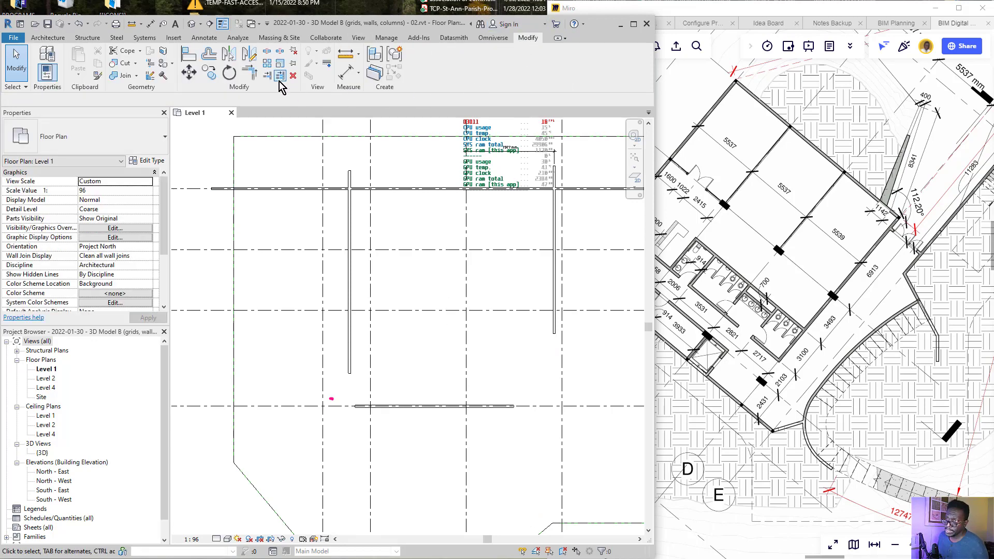
left_click(254, 77)
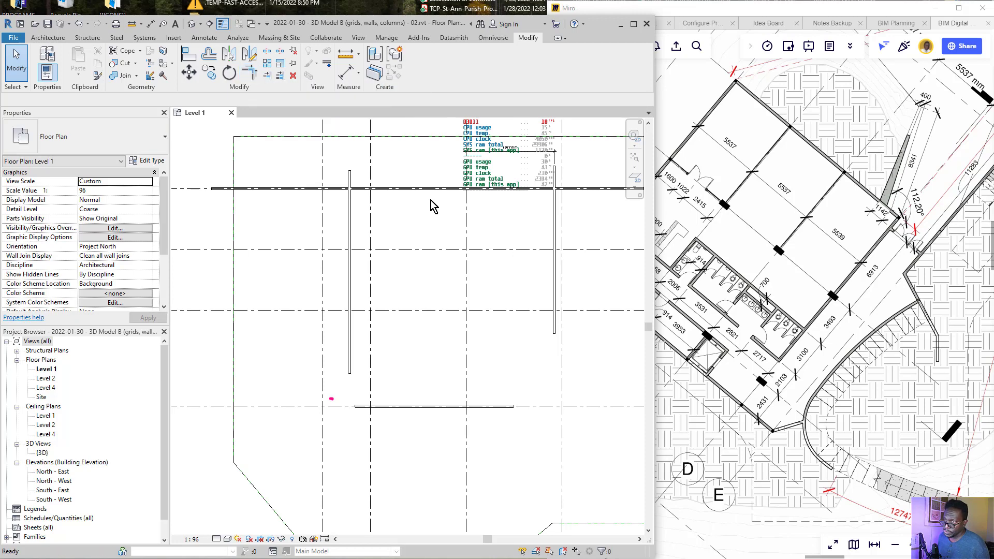
left_click(502, 406)
left_click(554, 331)
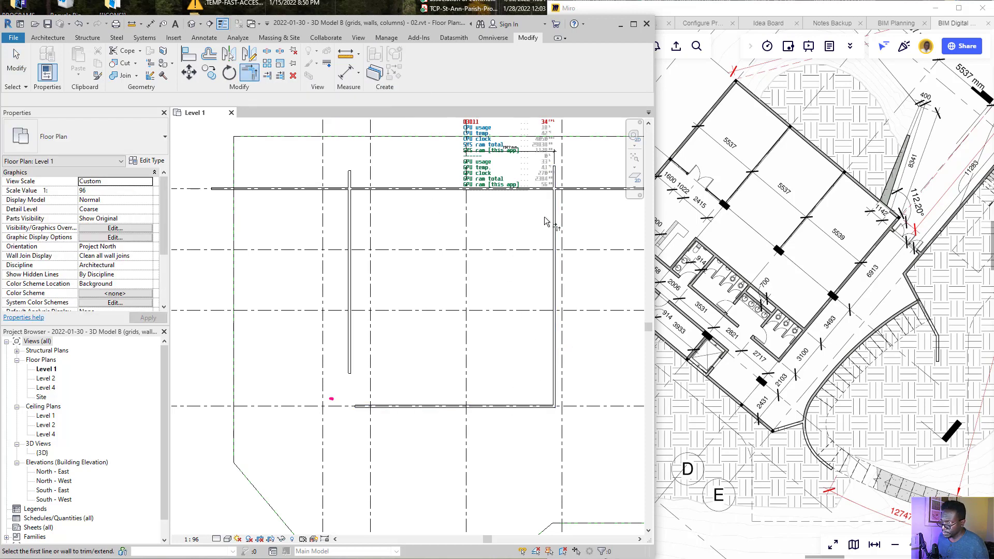
left_click(553, 220)
left_click(544, 193)
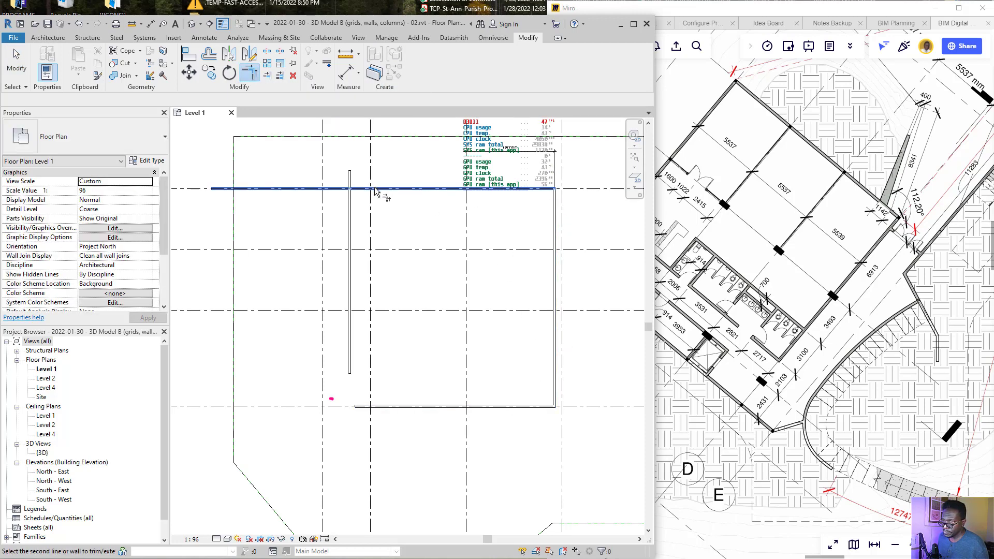
- Trim/extend the wall between grids 1 and 2 to corners with the grid A and grid D walls, closing the rectangle
left_click(351, 218)
left_click(363, 191)
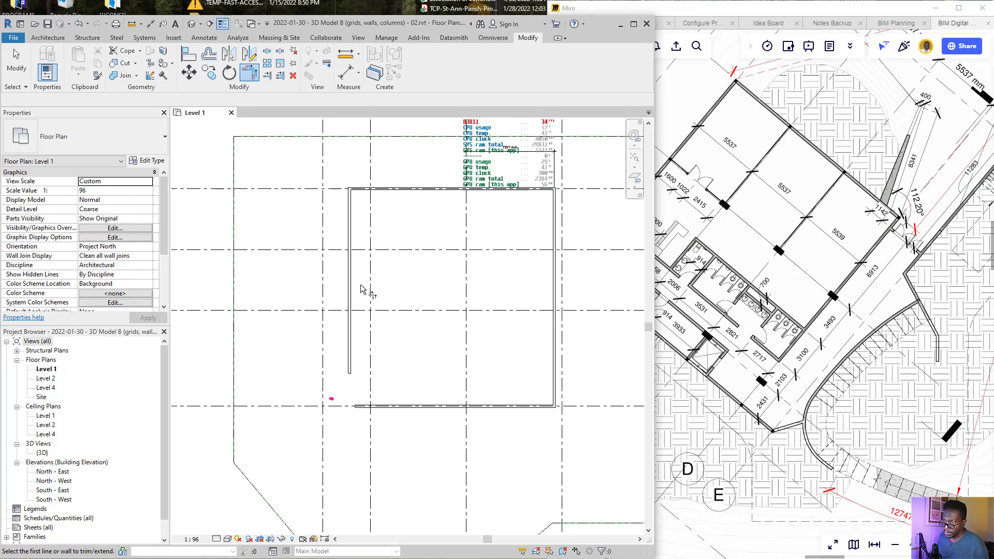
left_click(357, 352)
left_click(383, 407)
key("Escape")
scroll(406, 390, "down", 3)
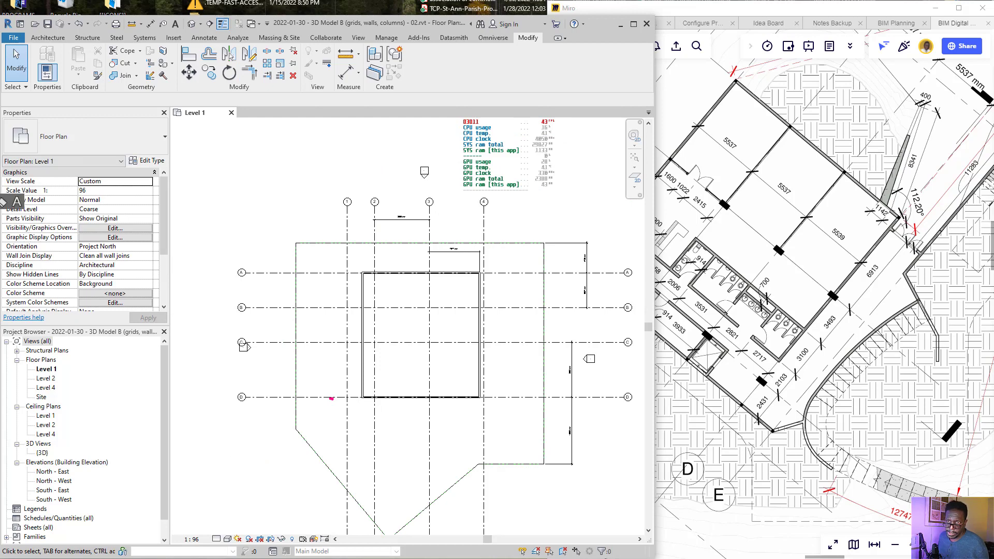
- Compare the closed wall rectangle with the building outline on the Miro plan, outlining both with temporary screen ink and clearing it
scroll(459, 350, "up", 3)
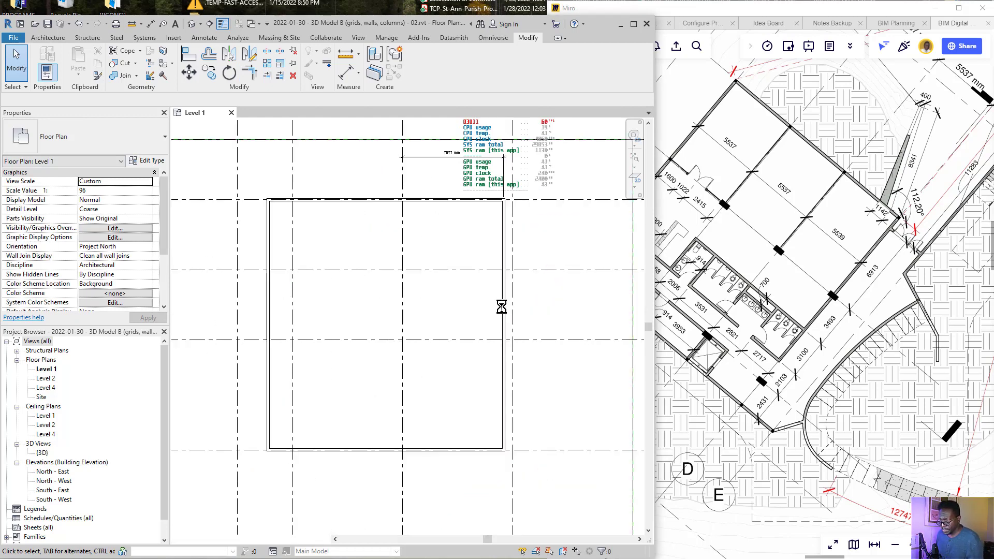
scroll(865, 323, "down", 1)
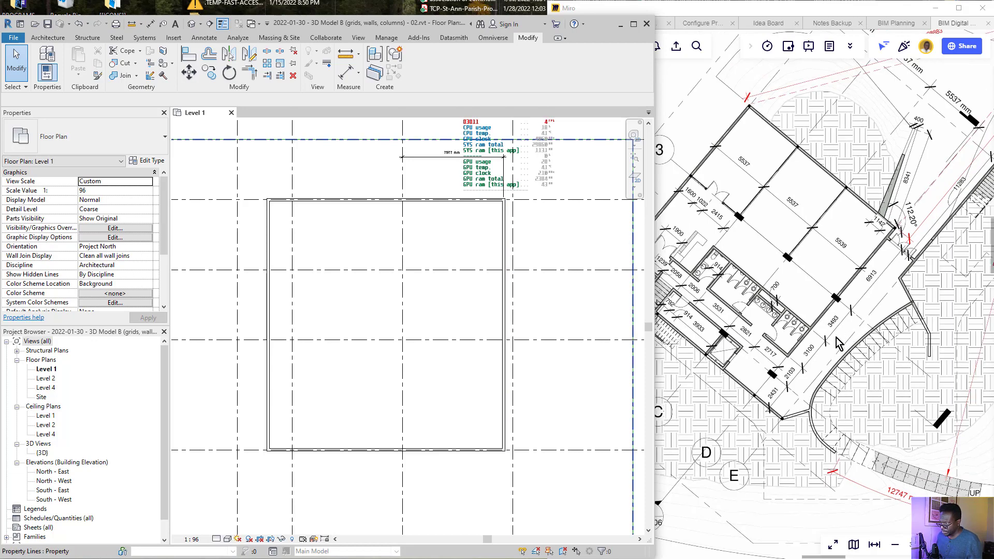
scroll(828, 346, "down", 1)
left_click_drag(725, 310, 764, 320)
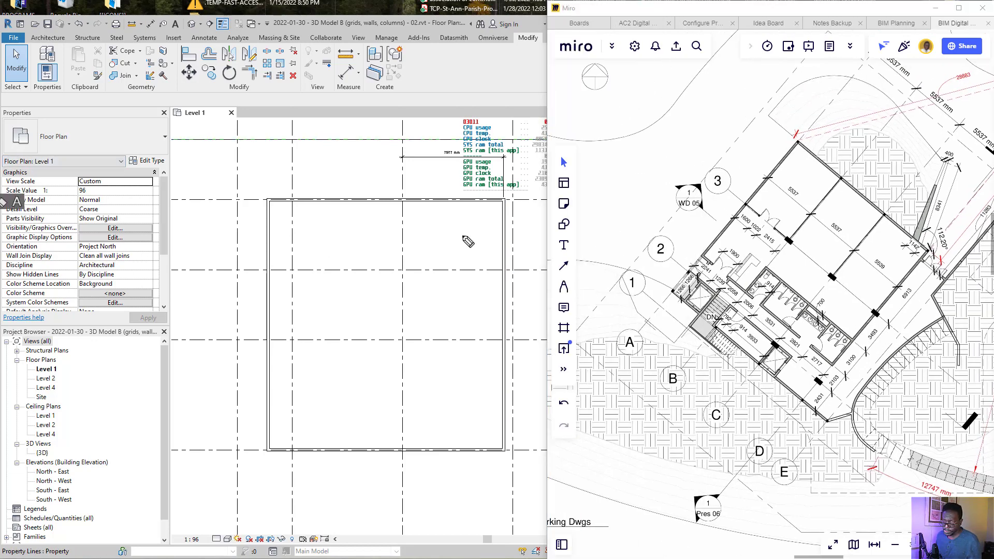
mouse_move(790, 138)
left_mouse_down()
mouse_move(678, 290)
mouse_move(807, 404)
mouse_move(894, 281)
mouse_move(880, 212)
mouse_move(782, 147)
left_mouse_up()
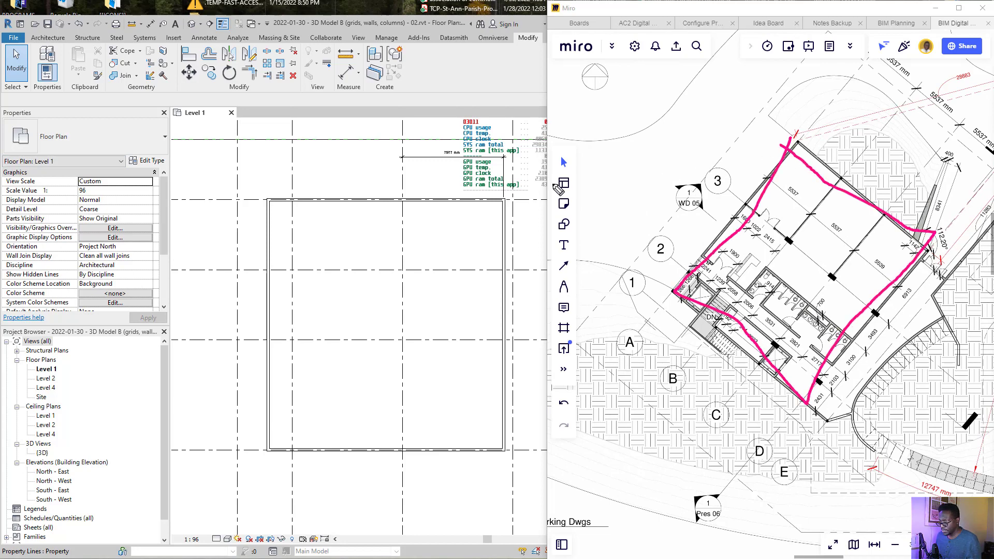
mouse_move(506, 191)
left_mouse_down()
mouse_move(251, 184)
mouse_move(251, 428)
mouse_move(437, 459)
mouse_move(502, 365)
mouse_move(494, 223)
left_mouse_up()
mouse_move(762, 252)
left_mouse_down()
mouse_move(430, 258)
mouse_move(479, 273)
left_mouse_up()
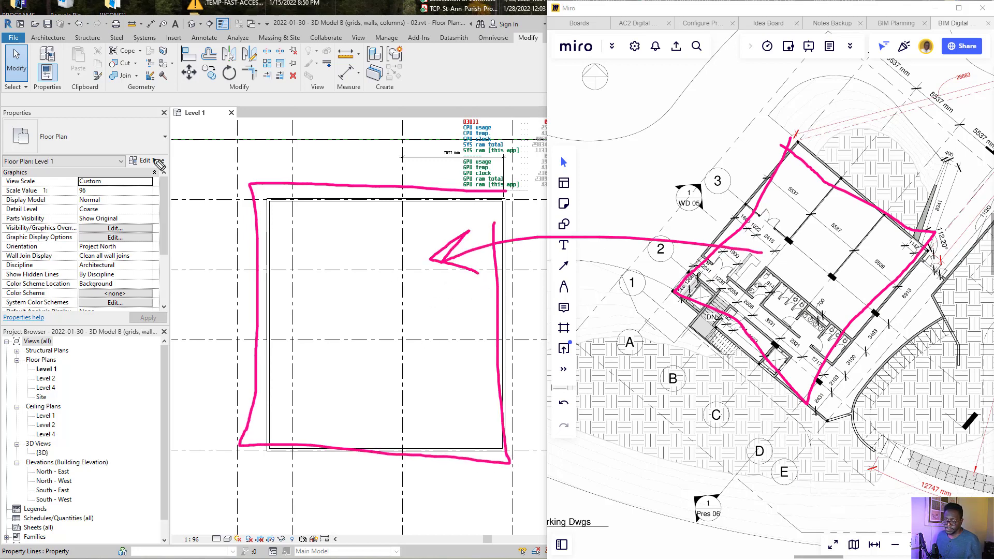
key("ctrl+shift+7")
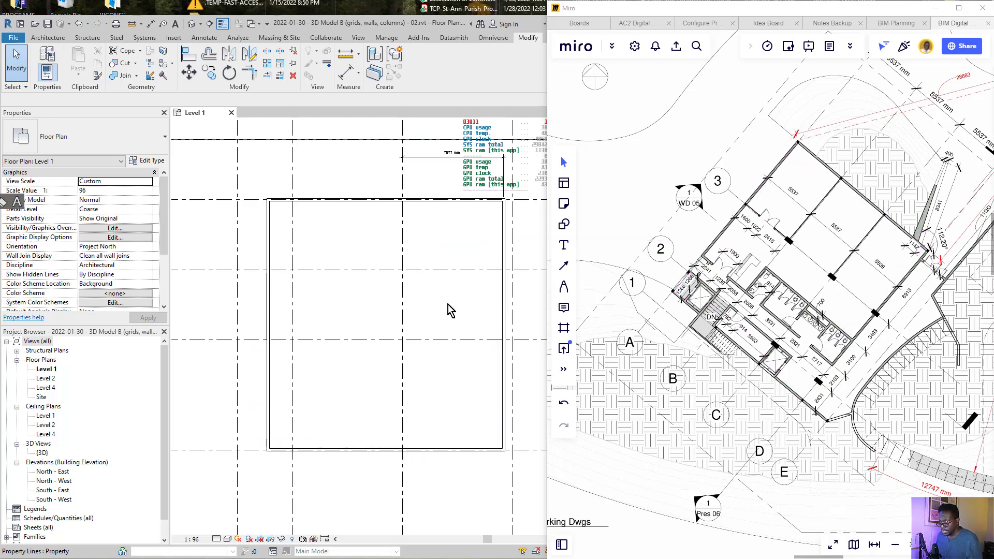
- Examine the columns along the grids on the rotated Miro plan and the Level 1 - Working Dwgs plan
scroll(435, 295, "down", 3)
scroll(720, 274, "up", 5)
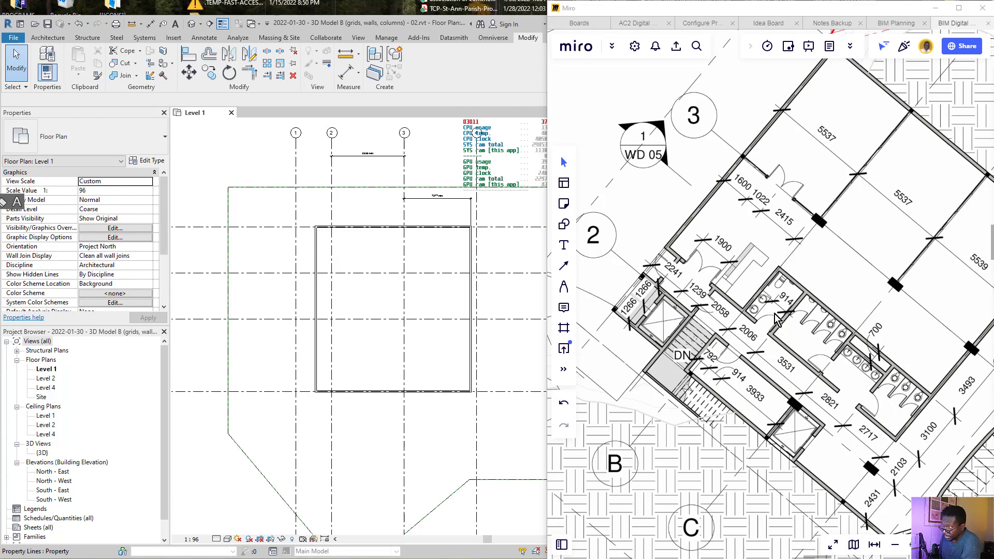
scroll(829, 253, "up", 1)
scroll(829, 253, "up", 2)
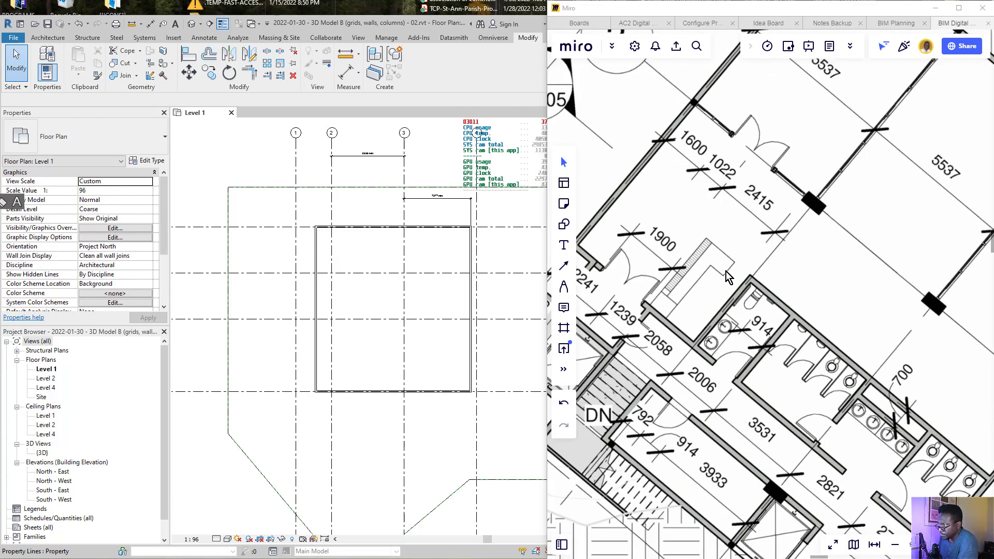
scroll(726, 273, "down", 2)
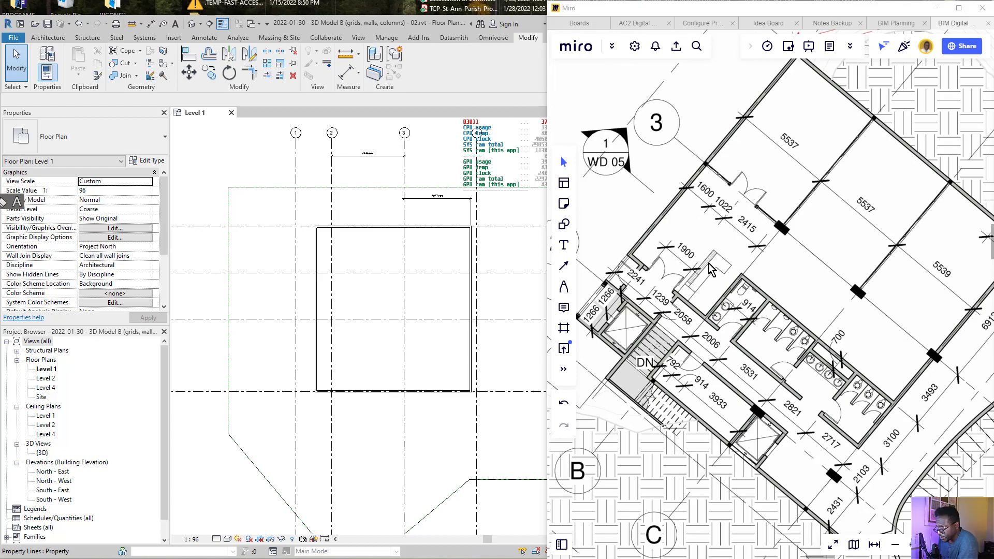
scroll(716, 272, "down", 9)
middle_click_drag(919, 249, 675, 246)
scroll(676, 247, "up", 9)
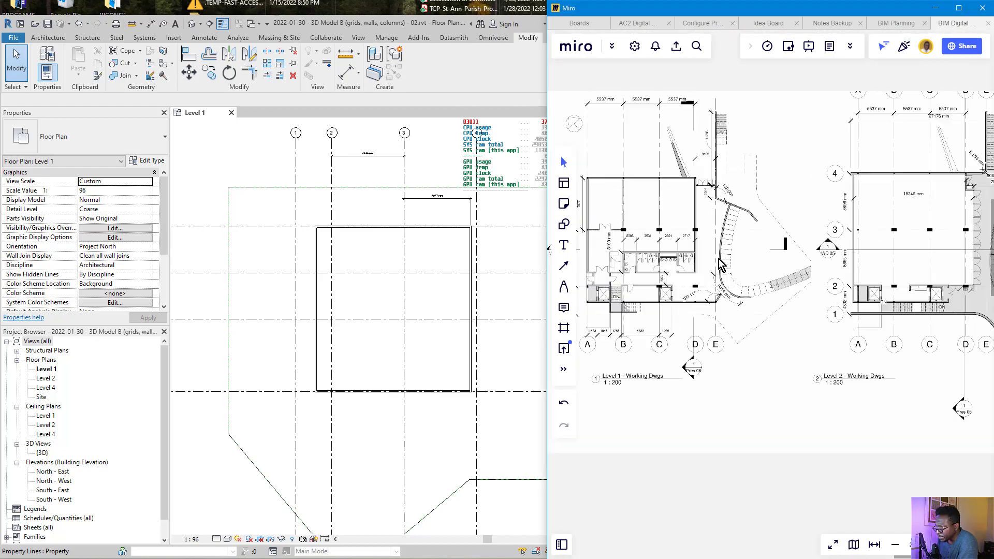
middle_click_drag(764, 274, 698, 228)
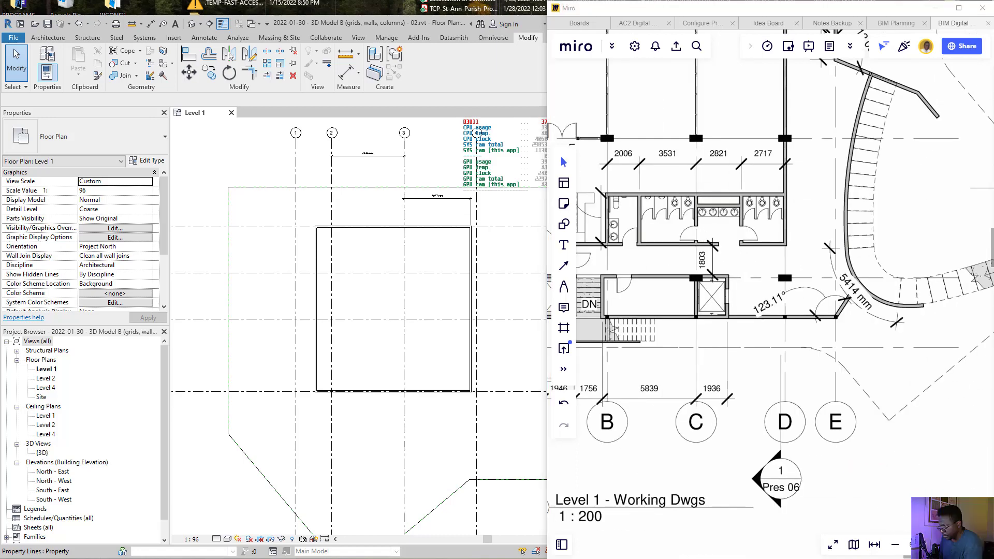
- Find the section detail sheet on the Miro board and examine the Section 2 - Callout 1 detail at grid C
scroll(695, 437, "down", 8)
scroll(745, 364, "down", 2)
middle_click_drag(709, 355, 595, 251)
middle_click_drag(914, 341, 603, 226)
middle_click_drag(846, 309, 896, 145)
middle_click_drag(869, 337, 863, 253)
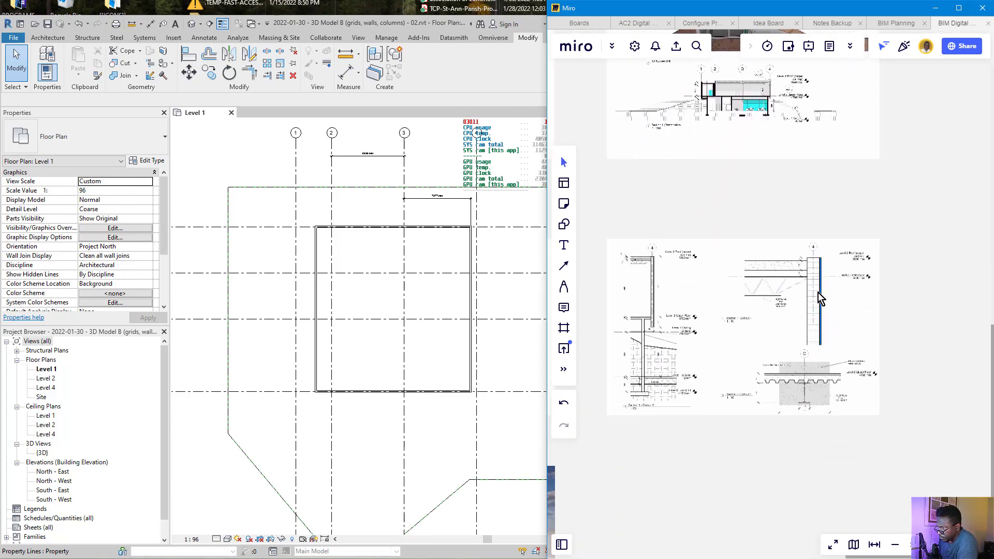
scroll(819, 378, "up", 6)
scroll(805, 432, "down", 5)
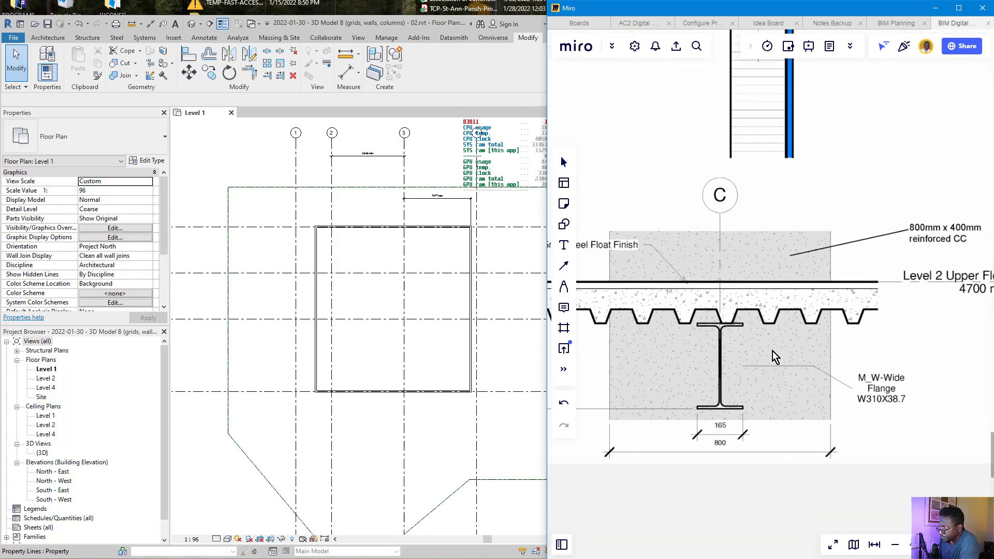
scroll(801, 303, "up", 3)
scroll(798, 331, "down", 5)
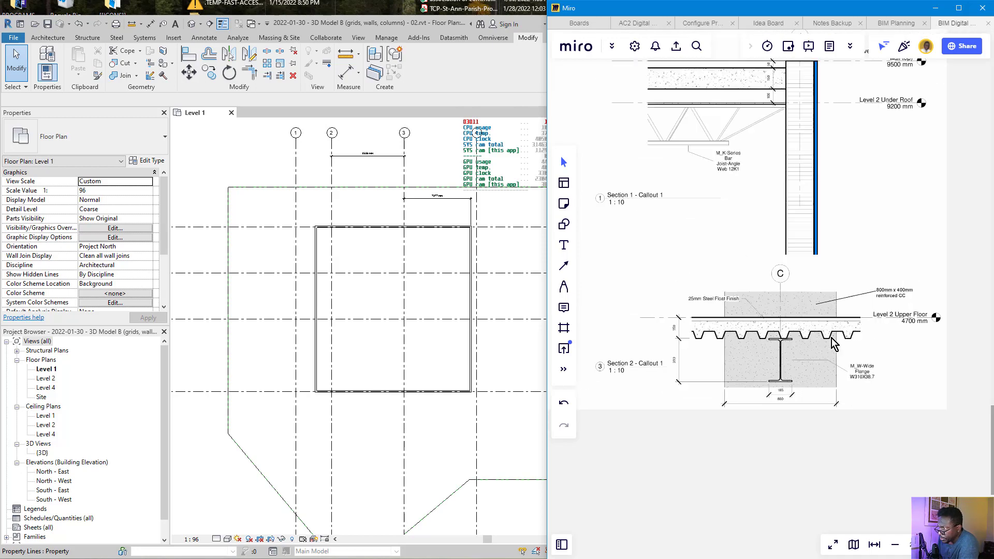
- Examine the column and upper floor junction at callout 3 / WD 07 in the building section
middle_click_drag(656, 317, 891, 322)
middle_click_drag(724, 320, 800, 324)
scroll(720, 288, "up", 4)
scroll(701, 265, "up", 5)
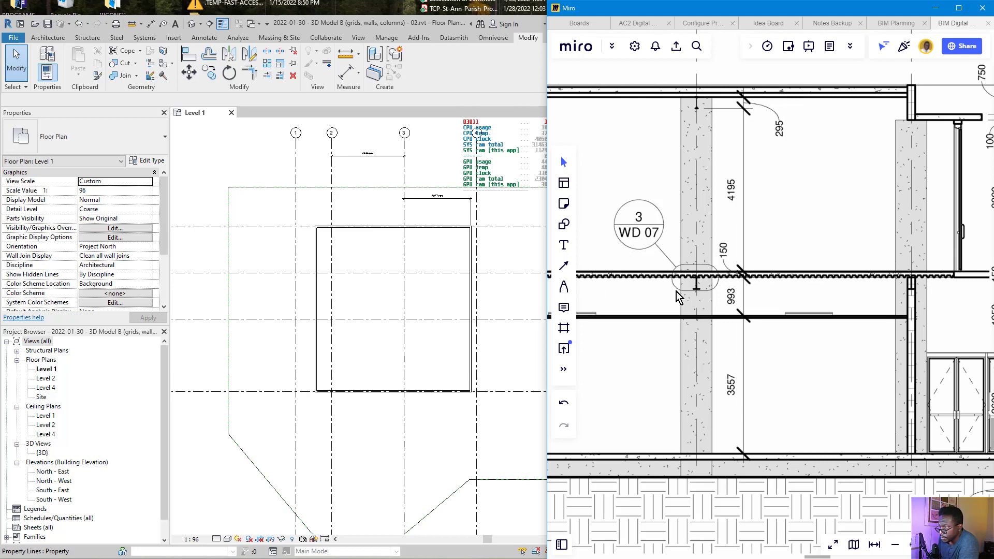
scroll(685, 285, "up", 4)
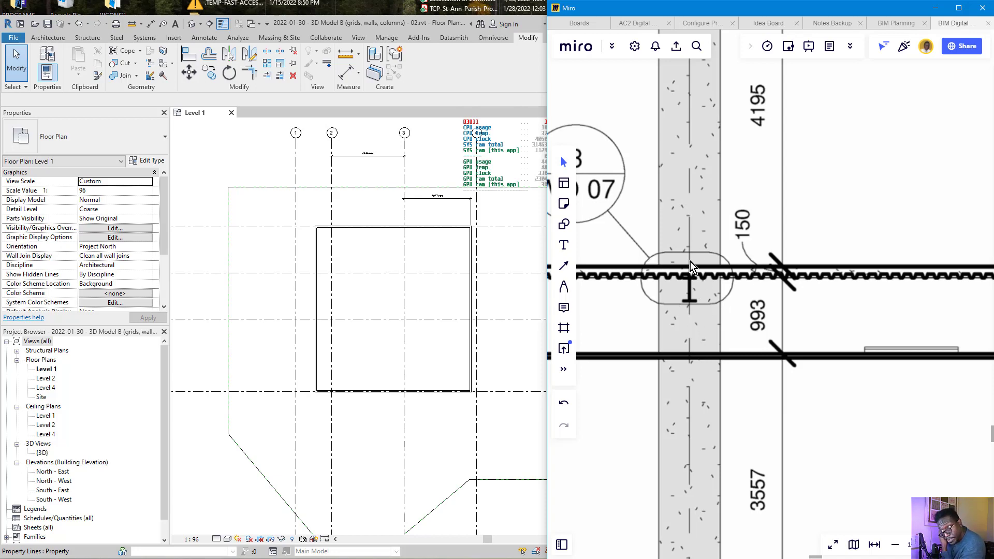
scroll(690, 280, "down", 4)
scroll(673, 277, "down", 8)
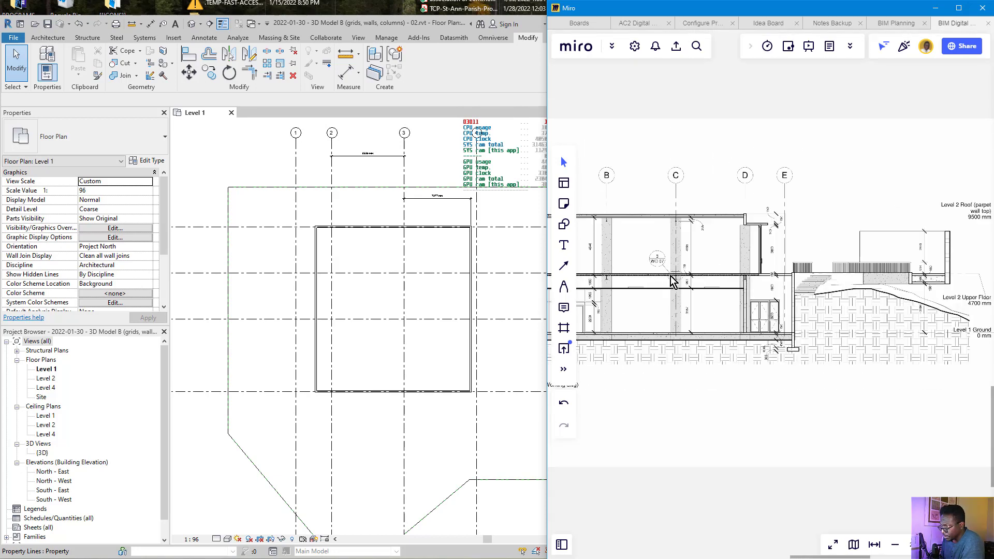
- Read the reinforced concrete column size noted on the Section 2 - Callout 1 detail
middle_click_drag(906, 352, 631, 305)
middle_click_drag(935, 299, 872, 300)
scroll(874, 305, "up", 6)
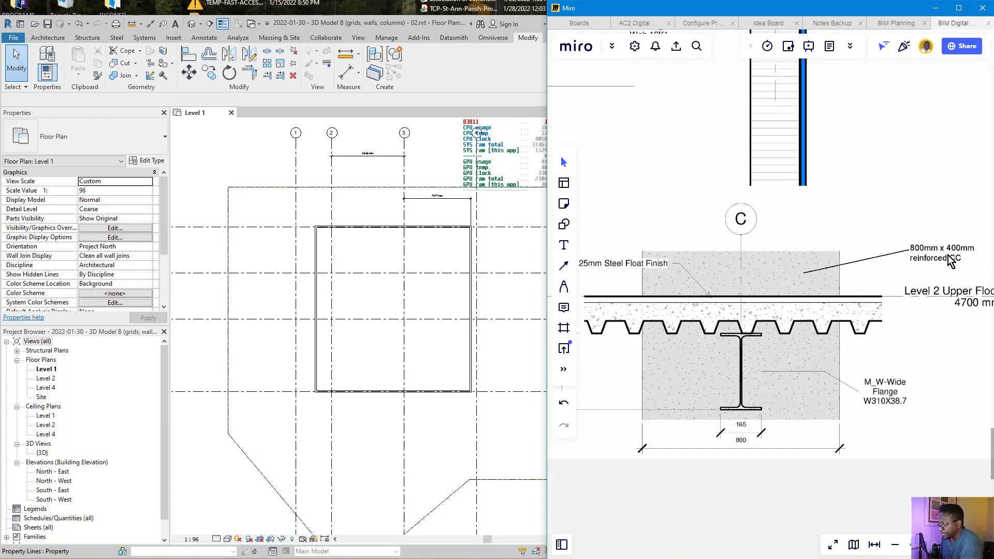
scroll(951, 251, "down", 2)
scroll(951, 253, "up", 3)
scroll(951, 259, "down", 3)
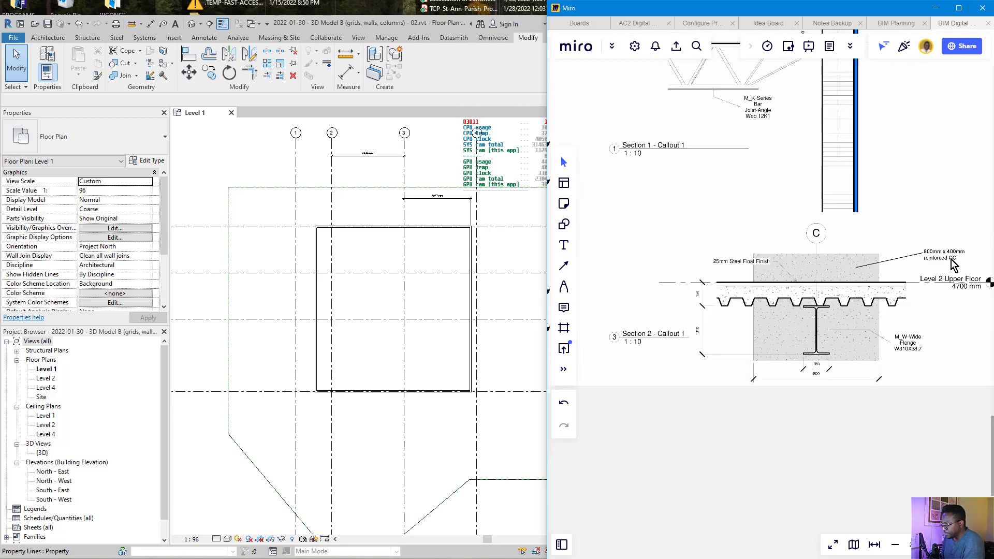
- Examine the columns on the Level 2 - Arch Dwgs plan and on the rotated Level 1 dimensioned plan
scroll(954, 265, "down", 6)
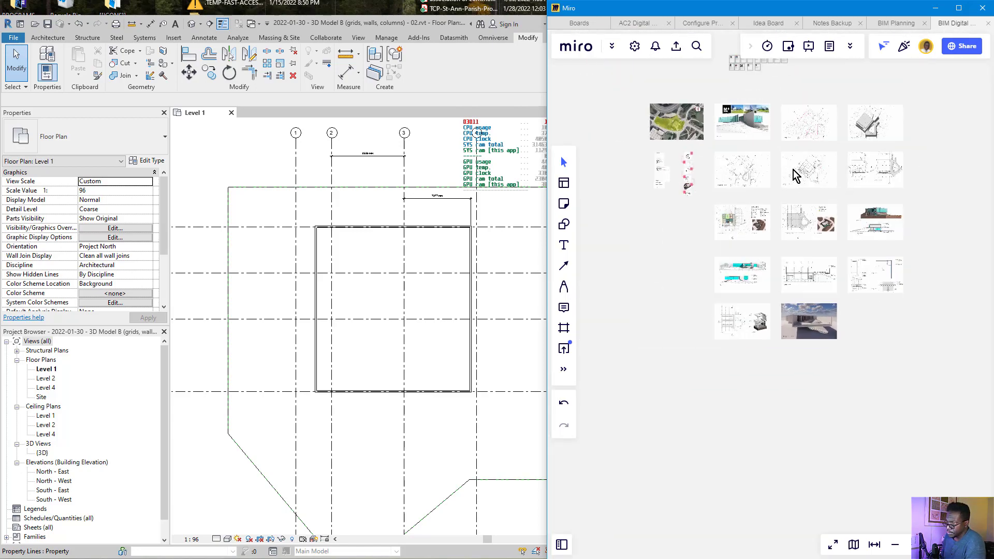
scroll(795, 176, "up", 4)
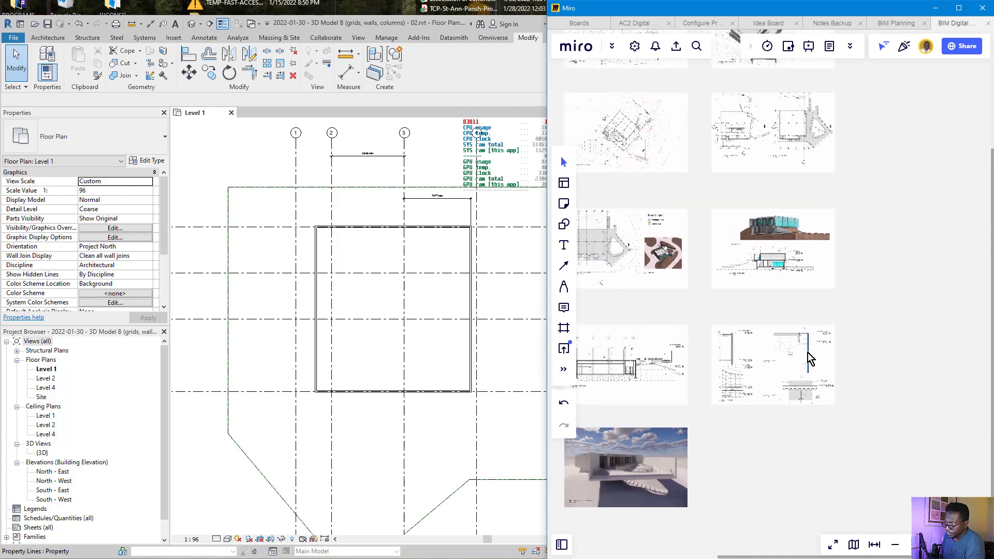
scroll(700, 299, "up", 2)
scroll(699, 290, "up", 6)
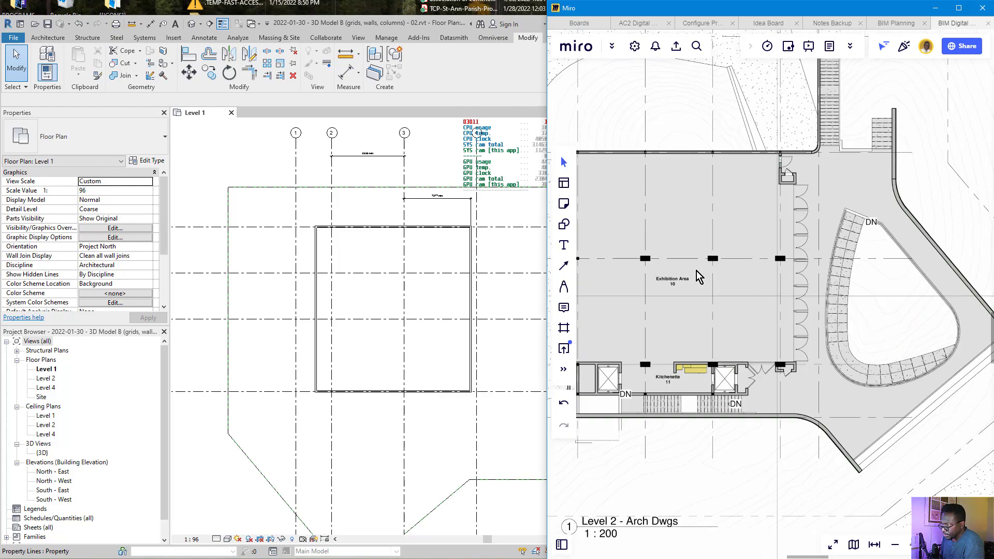
scroll(670, 271, "down", 6)
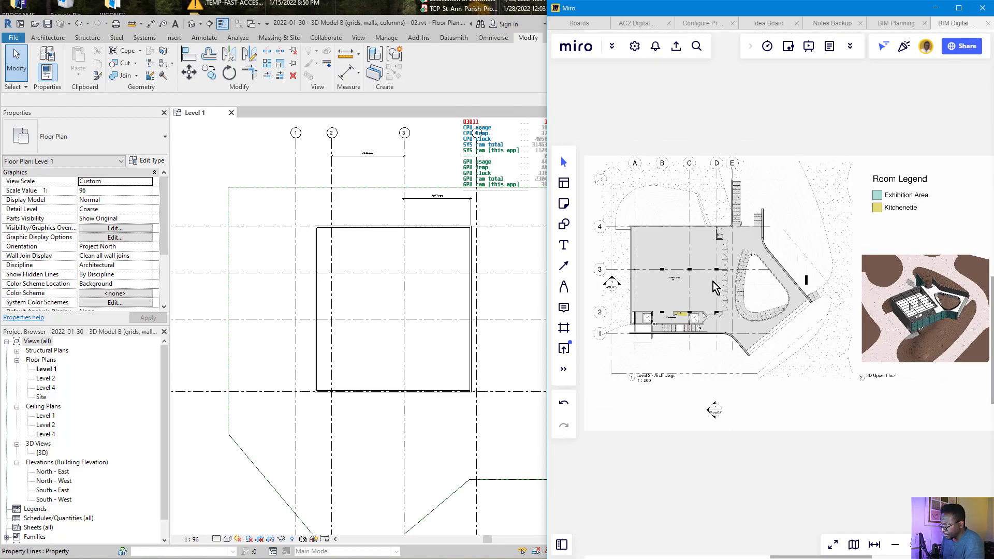
mouse_move(805, 240)
middle_mouse_down()
mouse_move(765, 264)
mouse_move(779, 308)
mouse_move(827, 344)
mouse_move(726, 368)
middle_mouse_up()
scroll(673, 306, "up", 10)
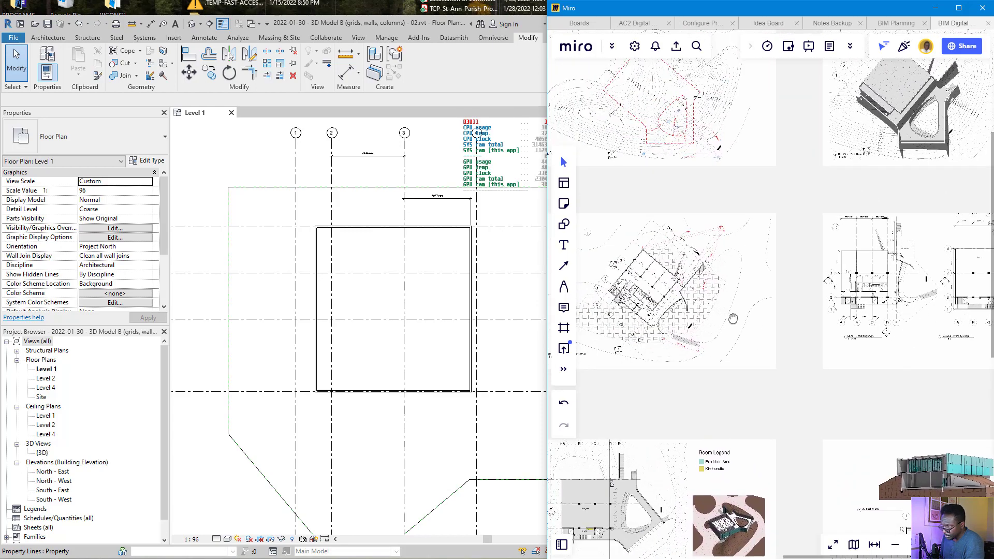
scroll(659, 305, "up", 2)
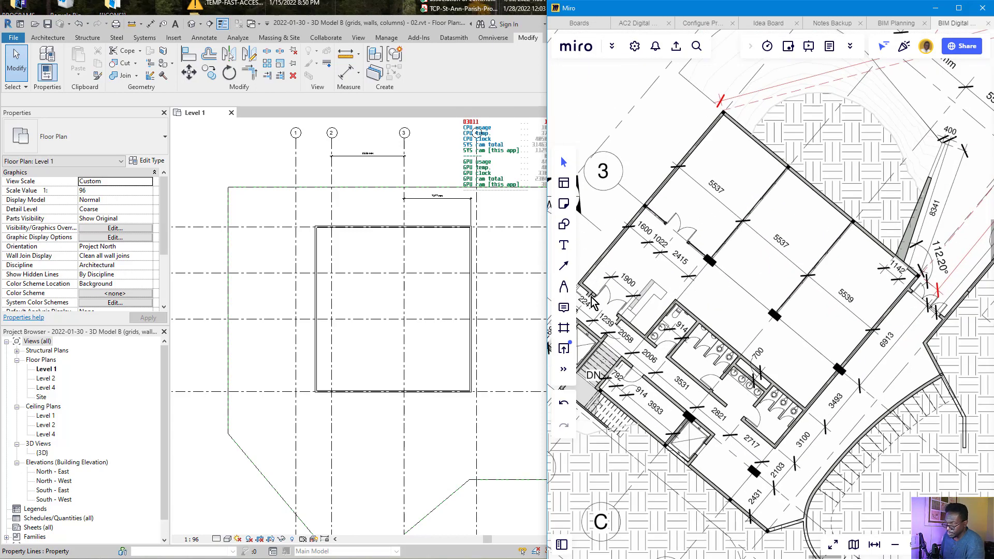
- Switch to Revit, start the Structural Column command and check which column types are loaded
left_click(212, 210)
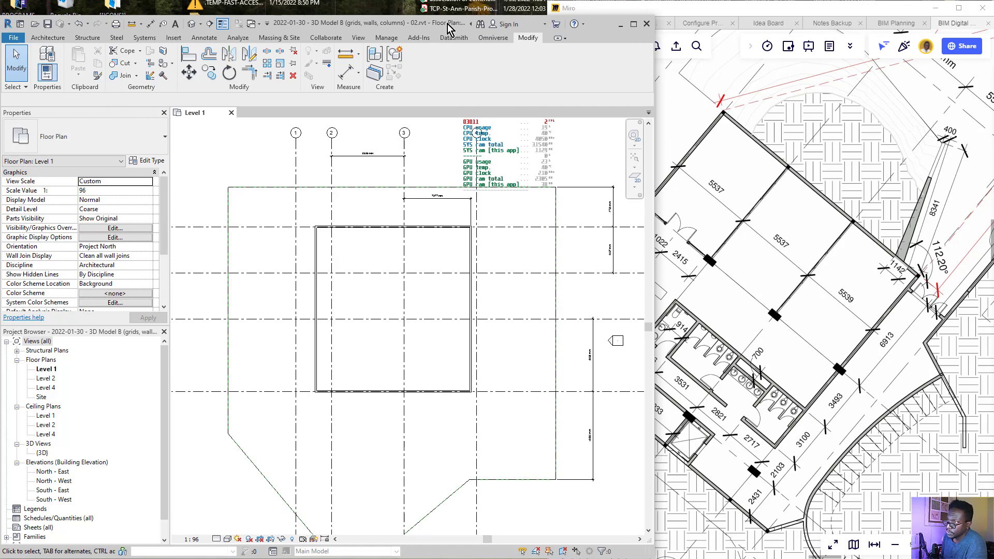
left_click_drag(449, 29, 448, 14)
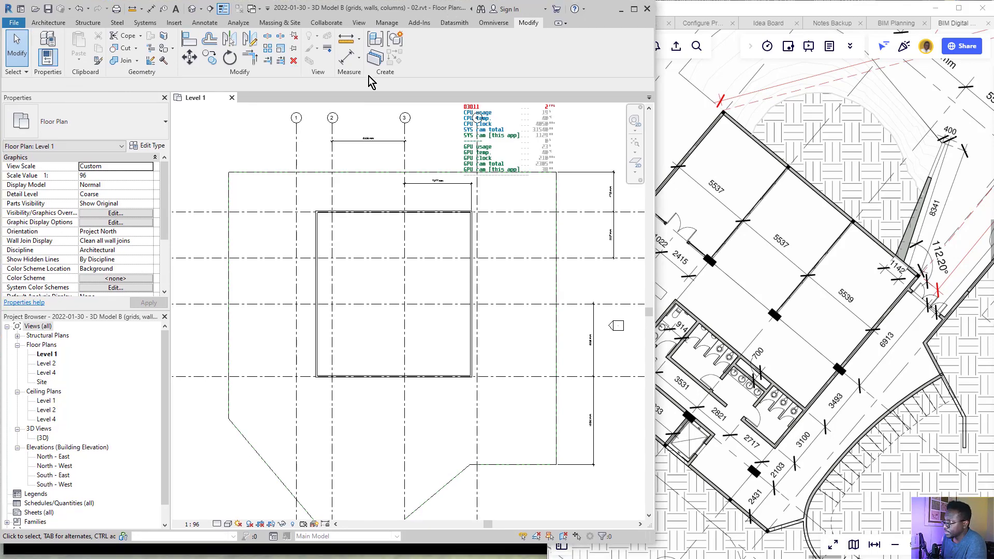
left_click(48, 22)
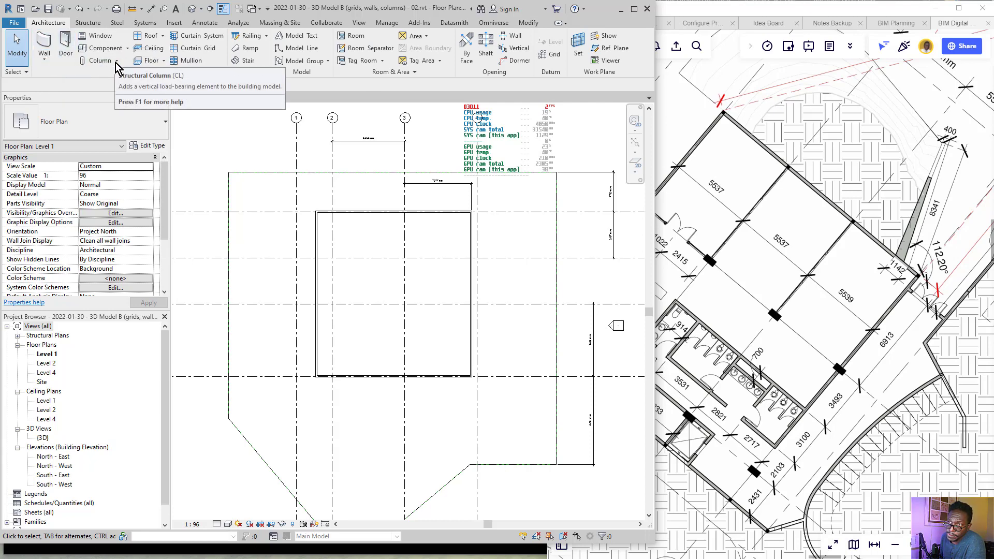
left_click(117, 61)
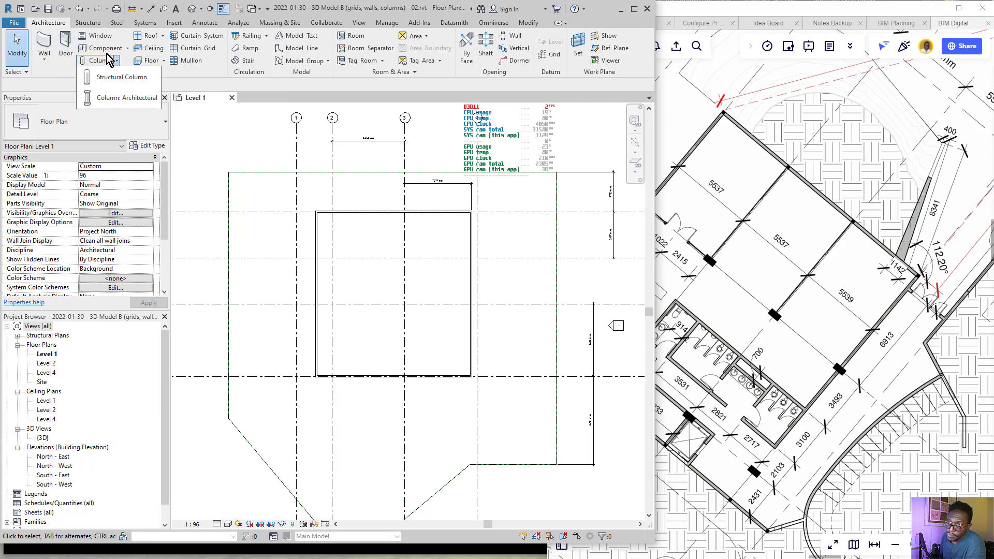
left_click(117, 61)
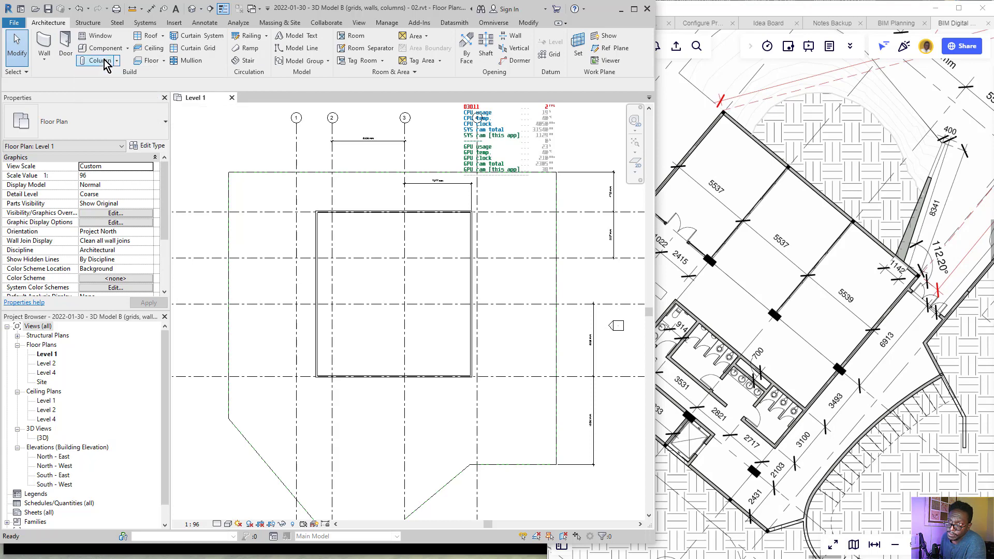
left_click(96, 60)
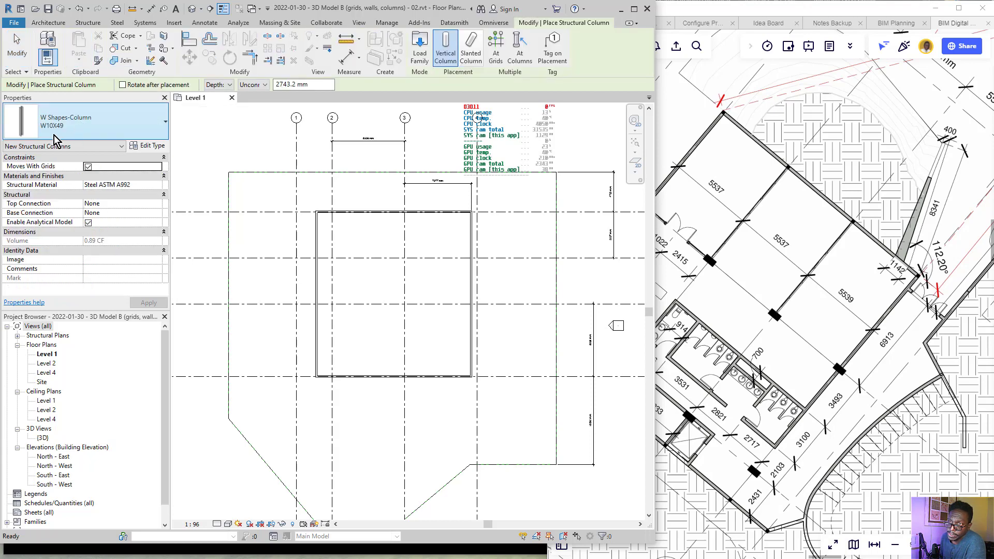
left_click(127, 129)
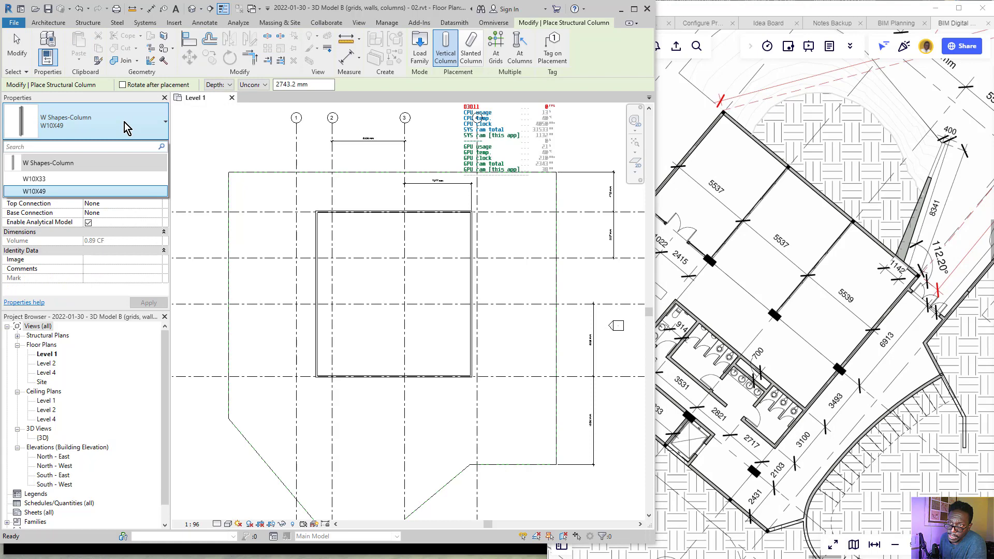
left_click(126, 128)
- Start the architectural Column command and open the type properties of the 24" x 24" Rectangular Column
left_click(41, 22)
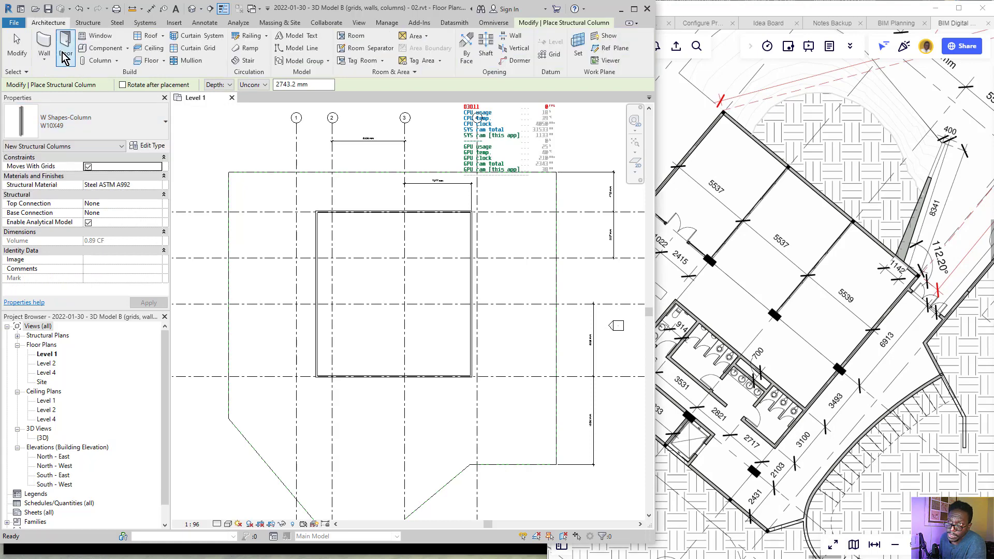
left_click(117, 61)
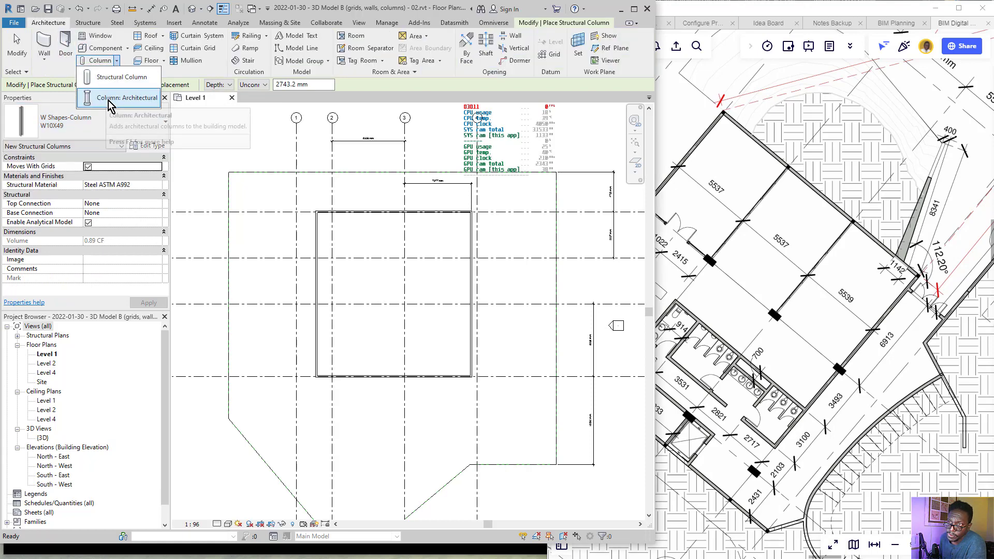
left_click(120, 98)
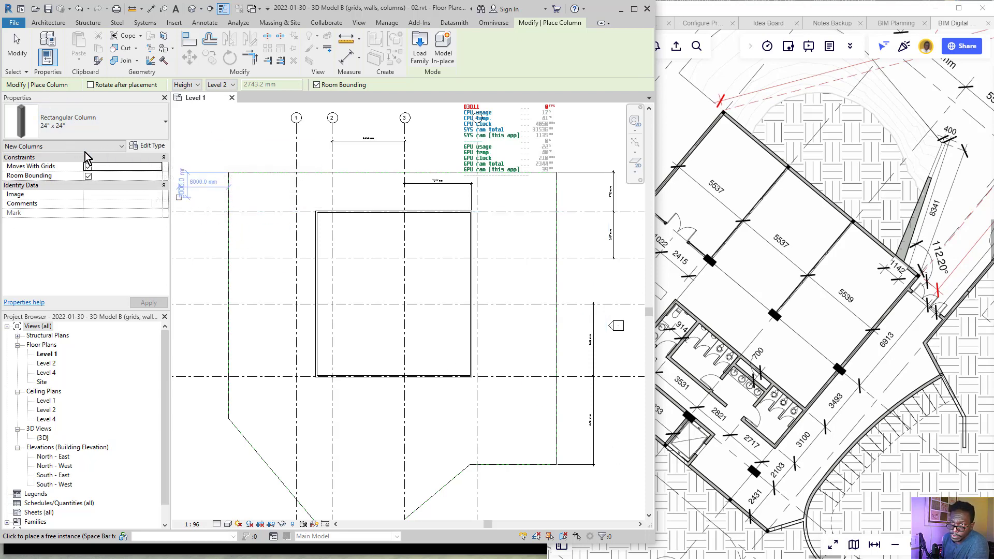
left_click(149, 148)
left_click_drag(321, 137, 357, 137)
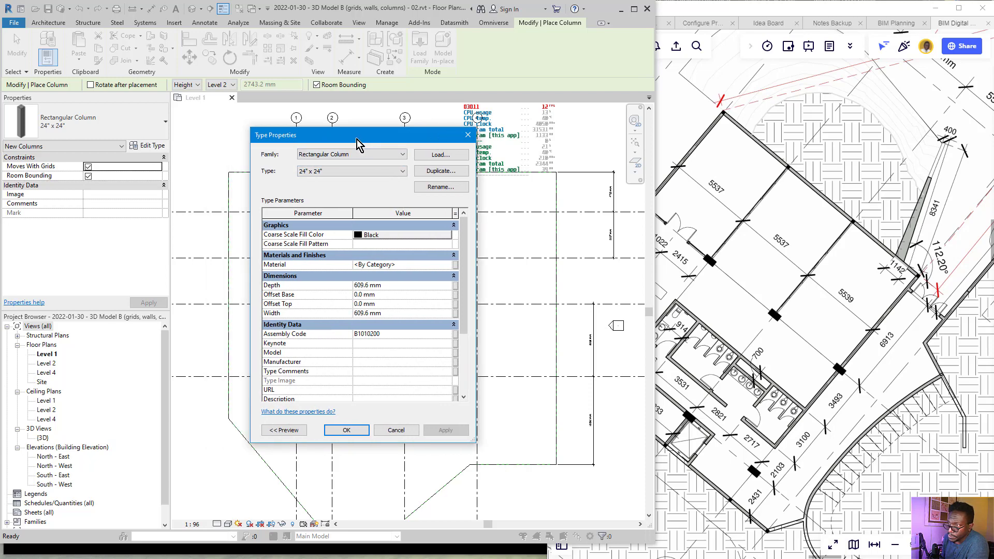
- Duplicate the 24" x 24" column type under the name 800mm x 400mm CC
left_click(431, 171)
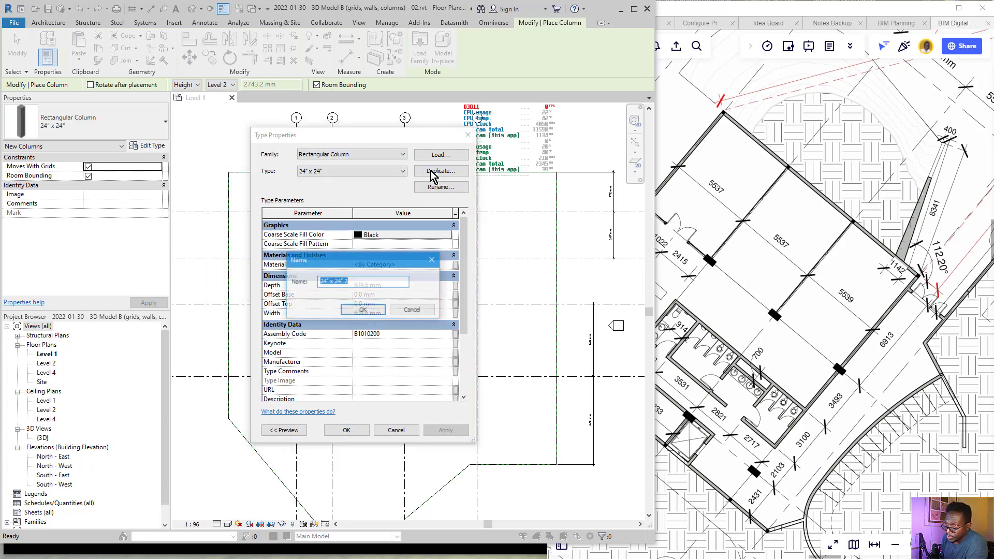
type("800")
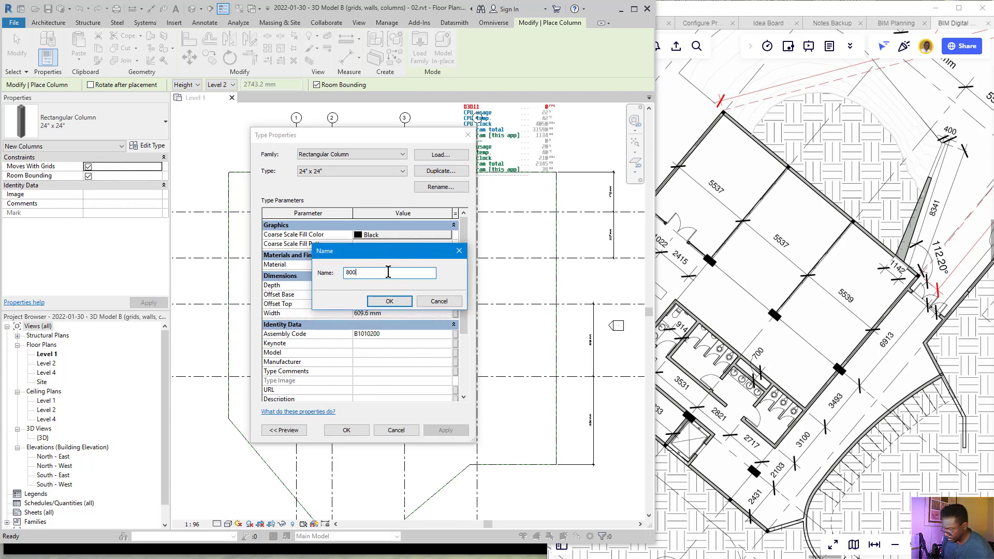
type("mm")
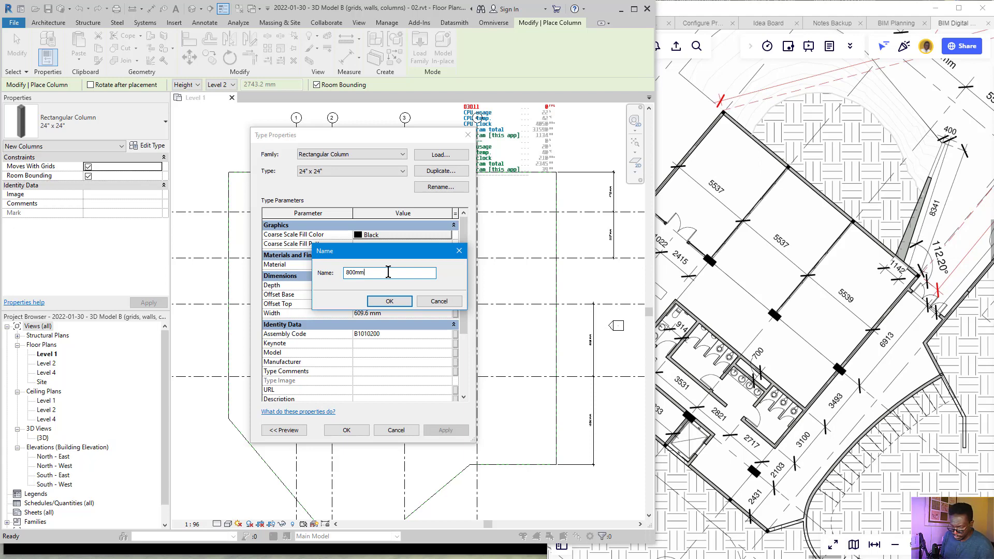
type(" x 400")
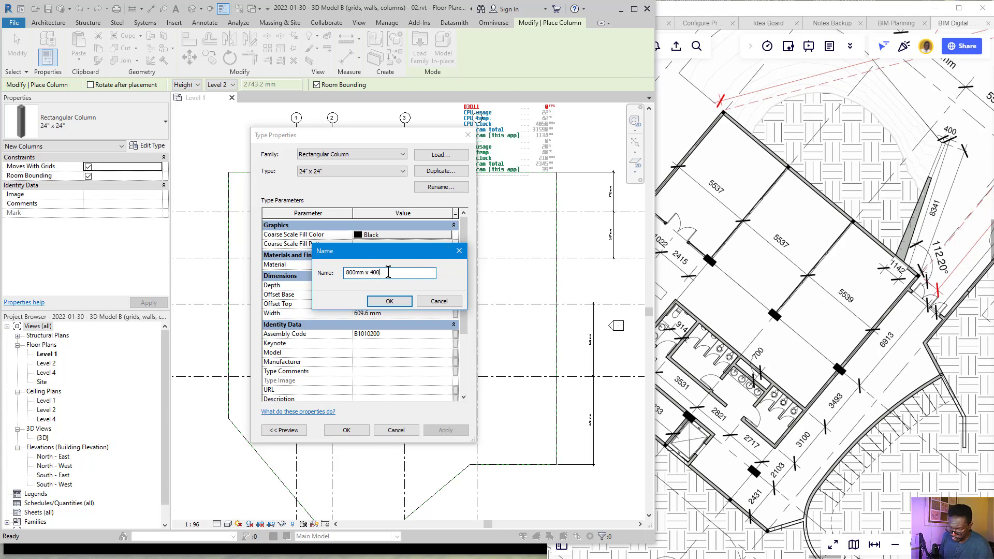
type("cc")
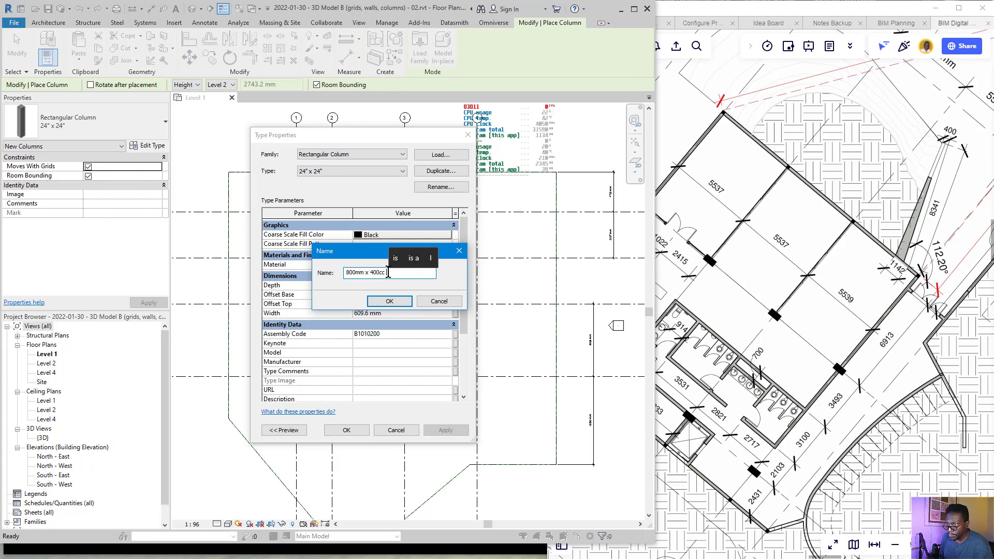
key("BackSpace")
key("BackSpace")
key("BackSpace")
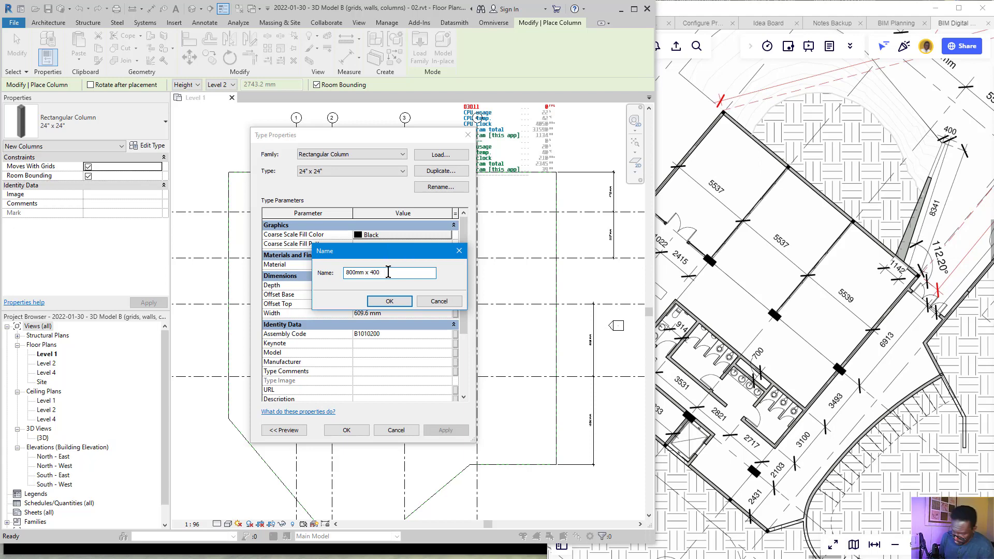
type("mm CC")
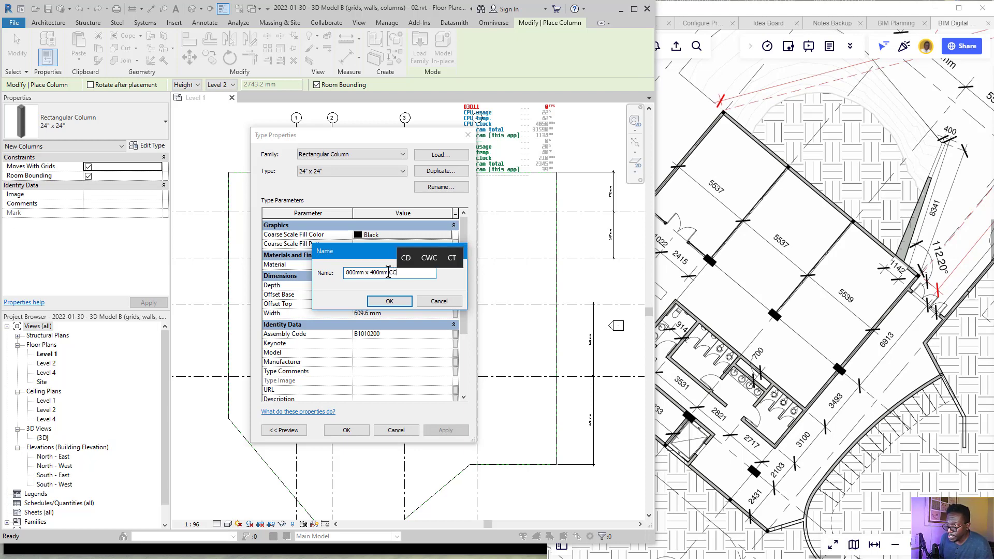
left_click(389, 301)
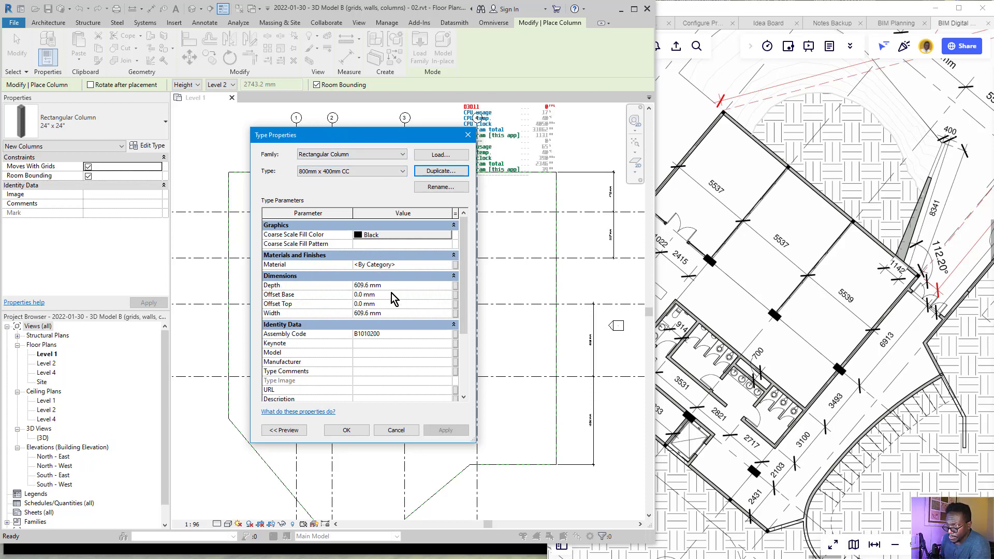
- Set the new column type's depth to 800 mm and width to 400 mm and apply it
left_click(391, 313)
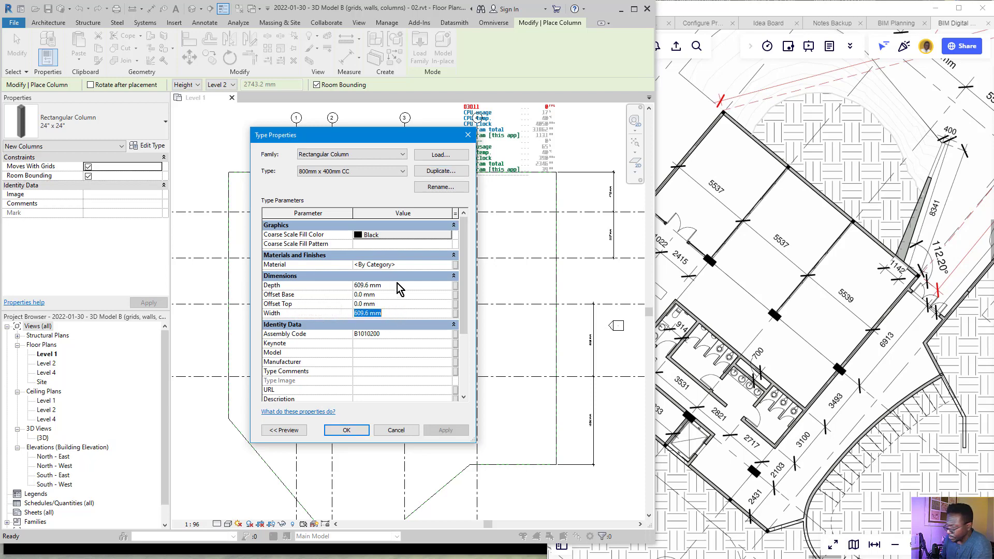
type("80")
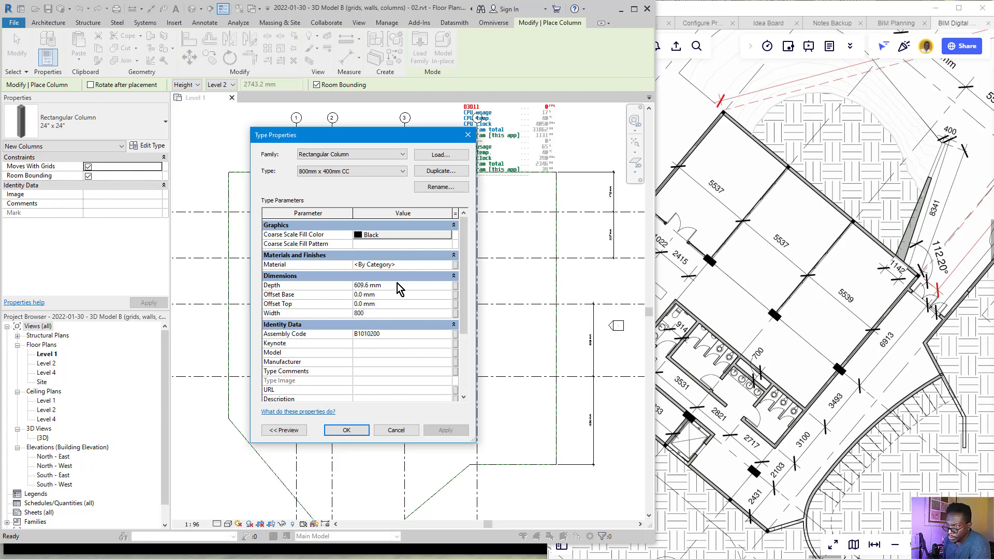
type("0")
key("Return")
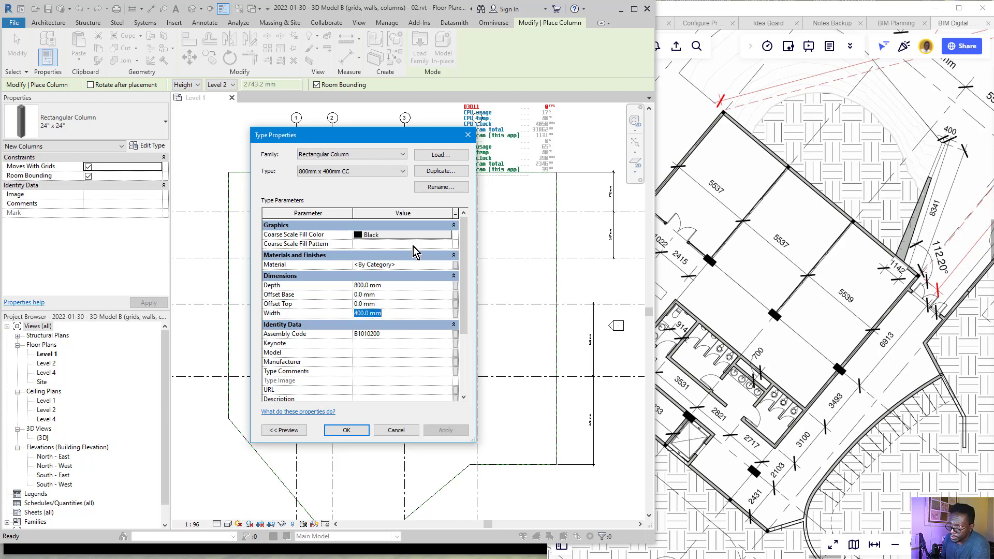
left_click(348, 431)
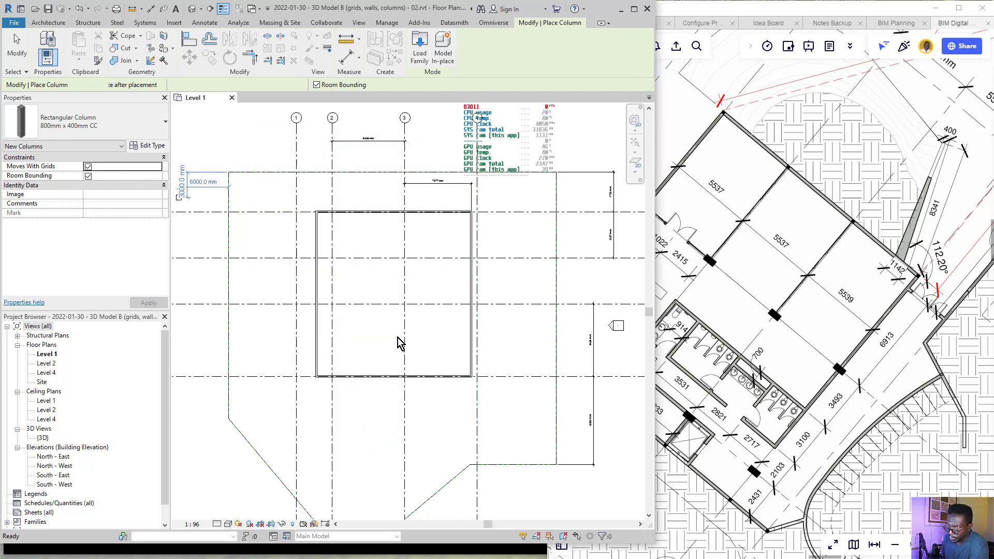
- Place one 800mm x 400mm CC column between grids B and C, about 3900 mm from grid B and 10200 mm from the outer wall beyond grid 3
scroll(402, 325, "up", 5)
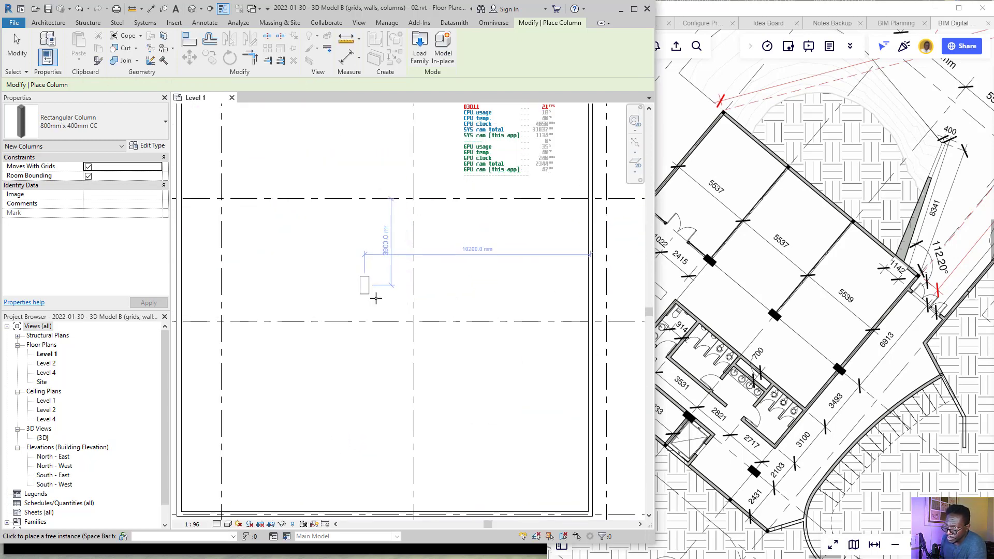
left_click(364, 284)
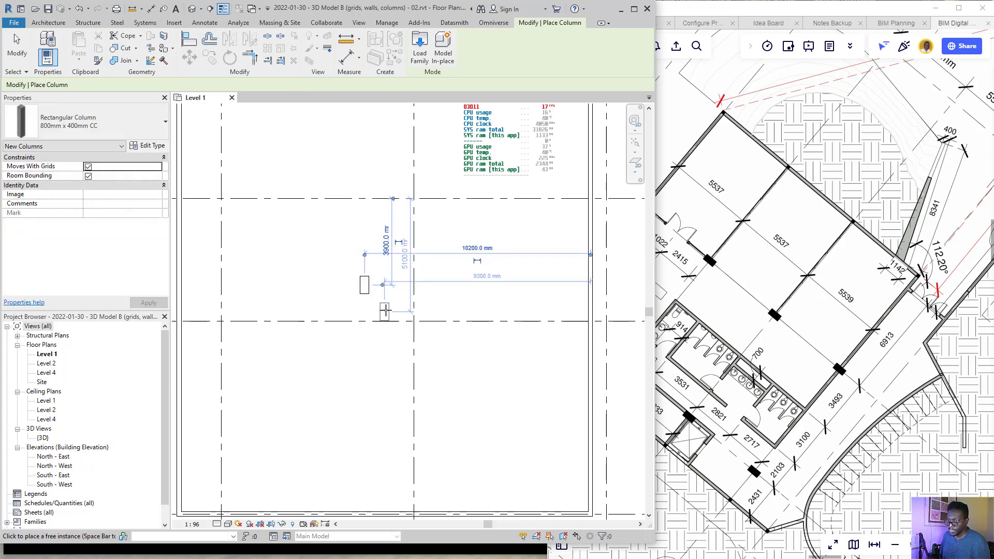
key("Escape")
left_click(368, 291)
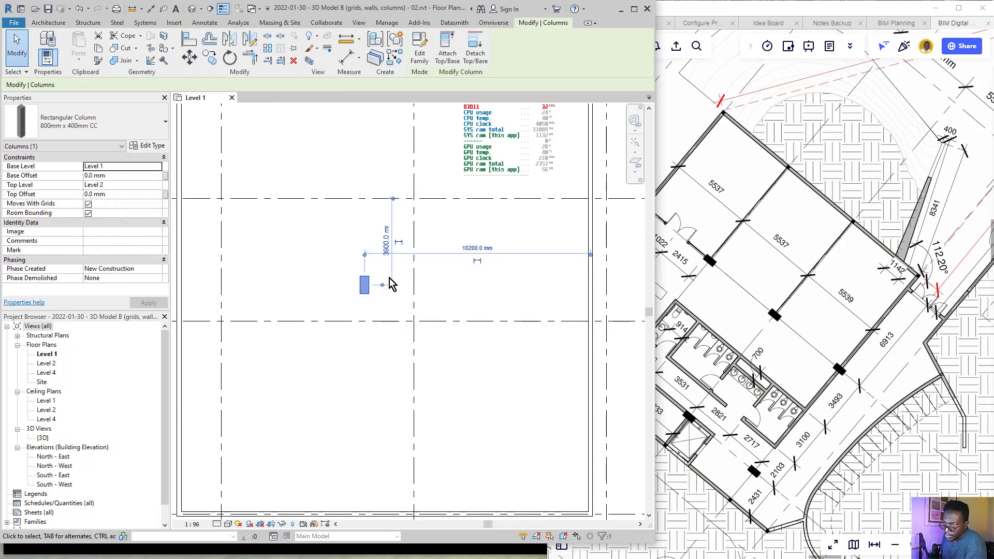
- Examine the column positions and grid labels on the Level 1 - Working Dwgs plan in Miro
scroll(463, 331, "down", 3)
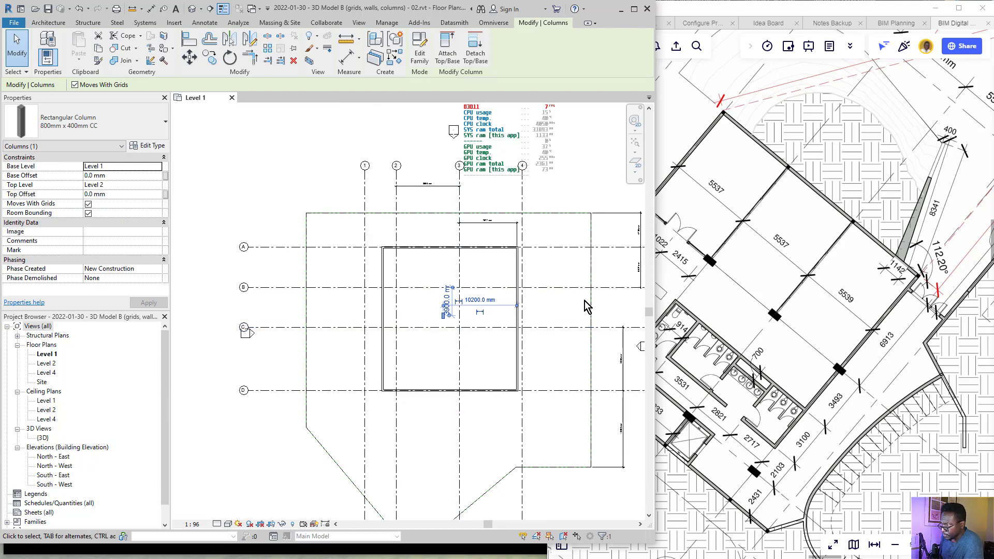
scroll(832, 250, "down", 5)
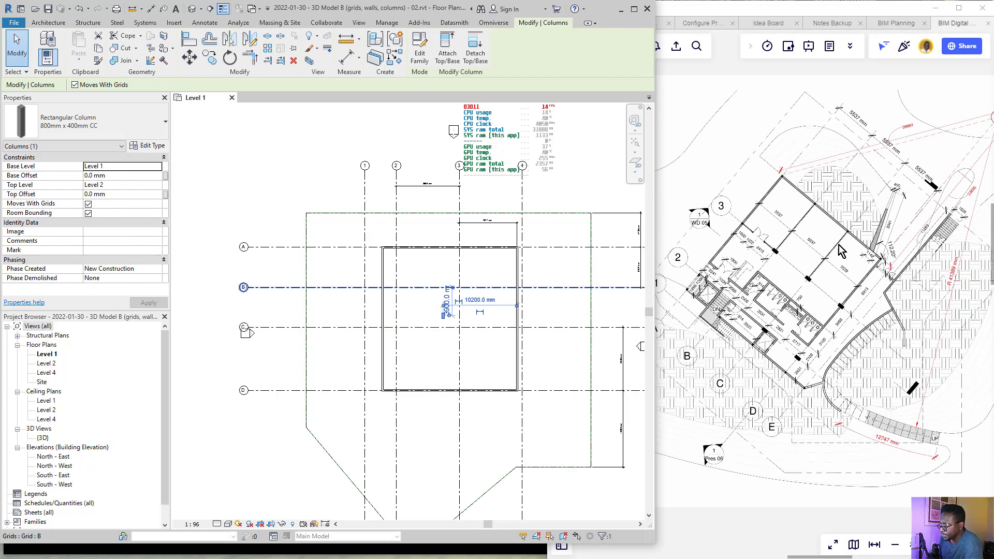
scroll(823, 255, "down", 10)
left_click(788, 231)
middle_click_drag(788, 231, 810, 270)
scroll(797, 224, "up", 4)
scroll(686, 251, "up", 4)
scroll(681, 278, "up", 1)
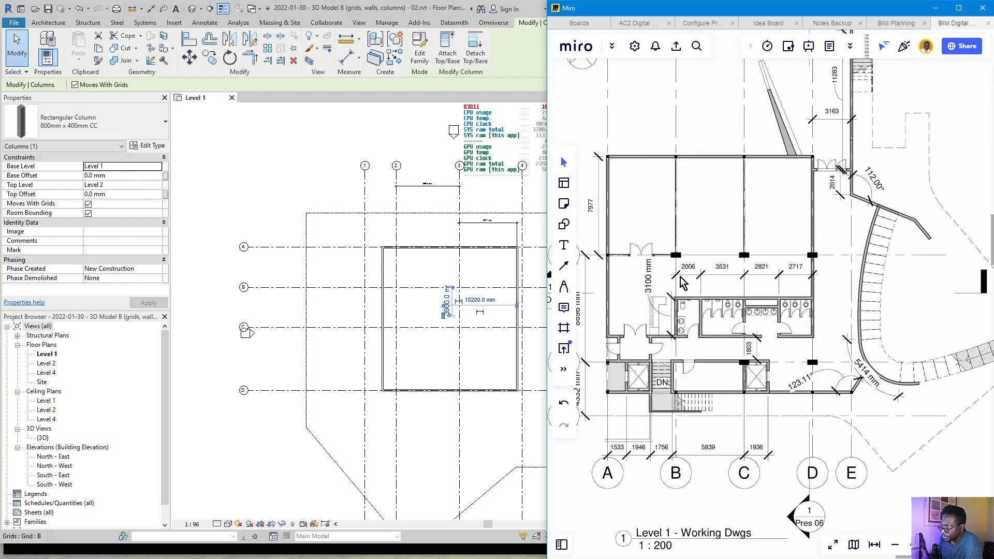
scroll(680, 277, "up", 1)
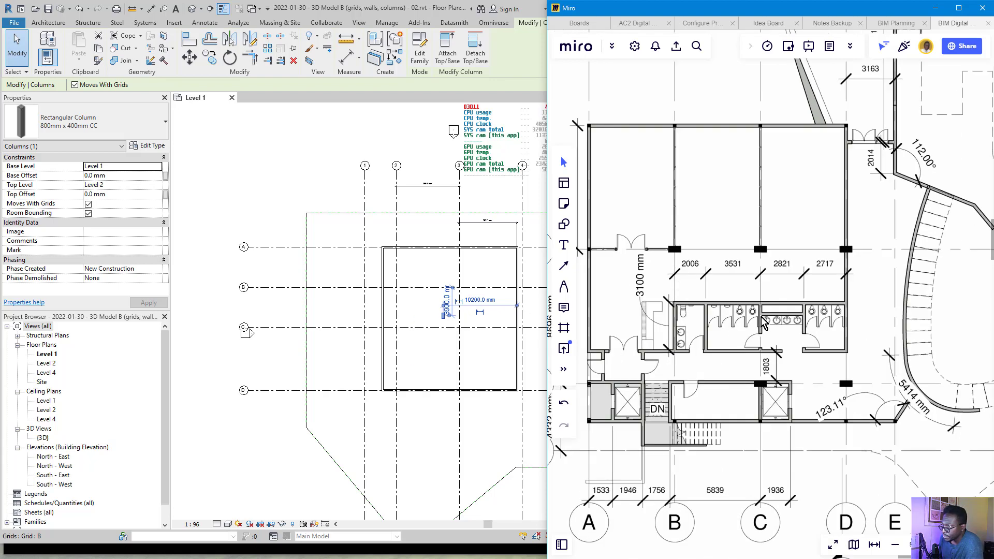
scroll(768, 325, "down", 2)
middle_click_drag(722, 233, 762, 221)
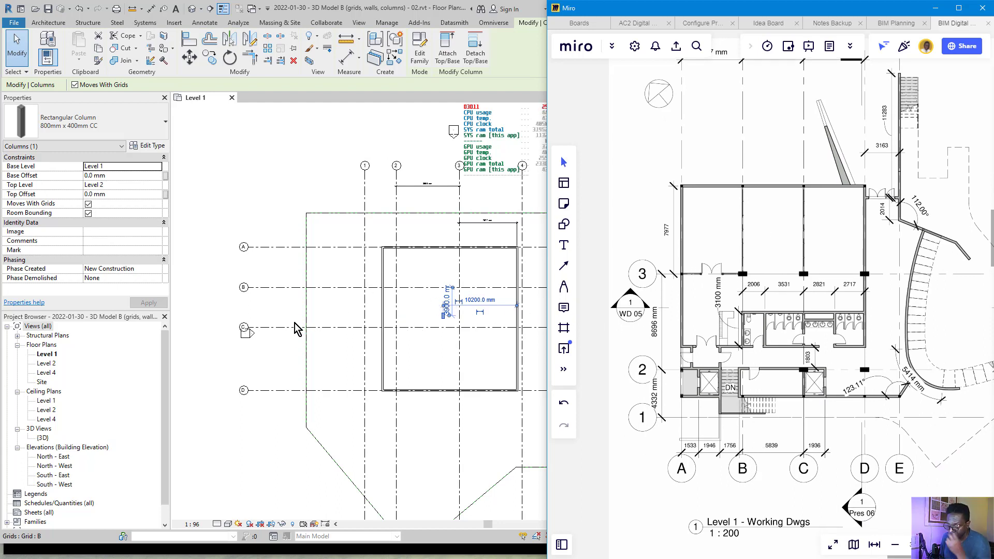
- Switch back to Revit and move the placed column onto grid B, just beside grid 3
left_click(286, 267)
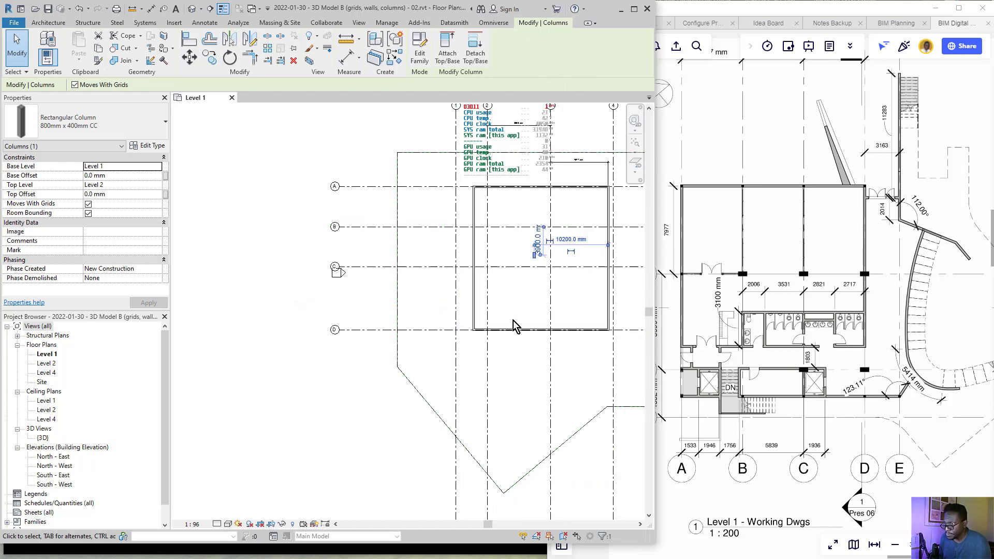
scroll(536, 280, "up", 3)
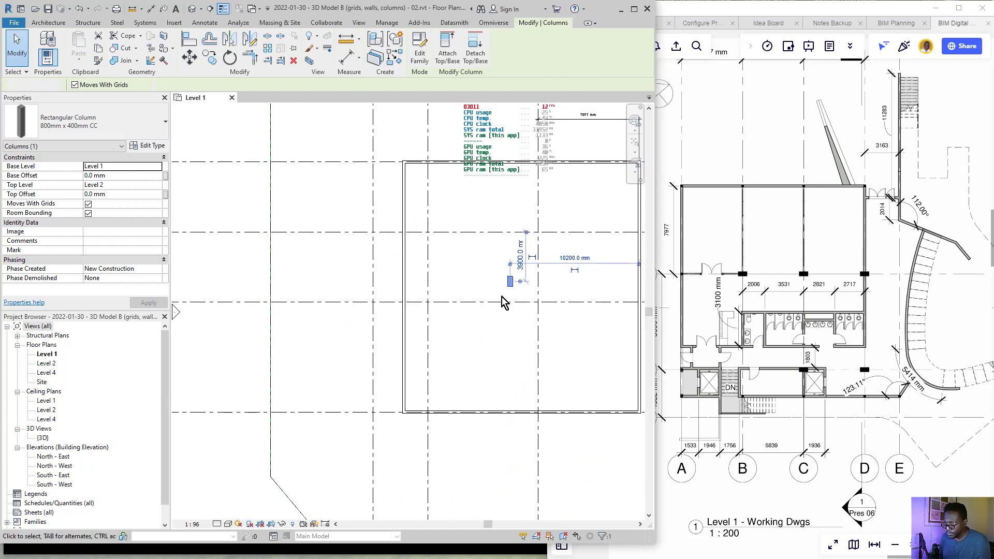
key("Escape")
left_click(510, 288)
left_click_drag(511, 288, 539, 239)
scroll(539, 235, "up", 4)
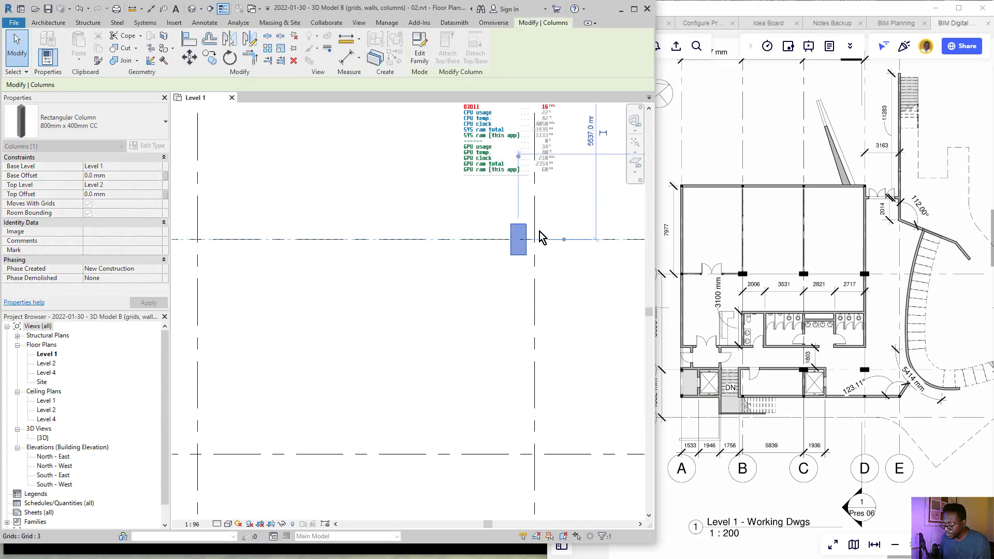
key("Escape")
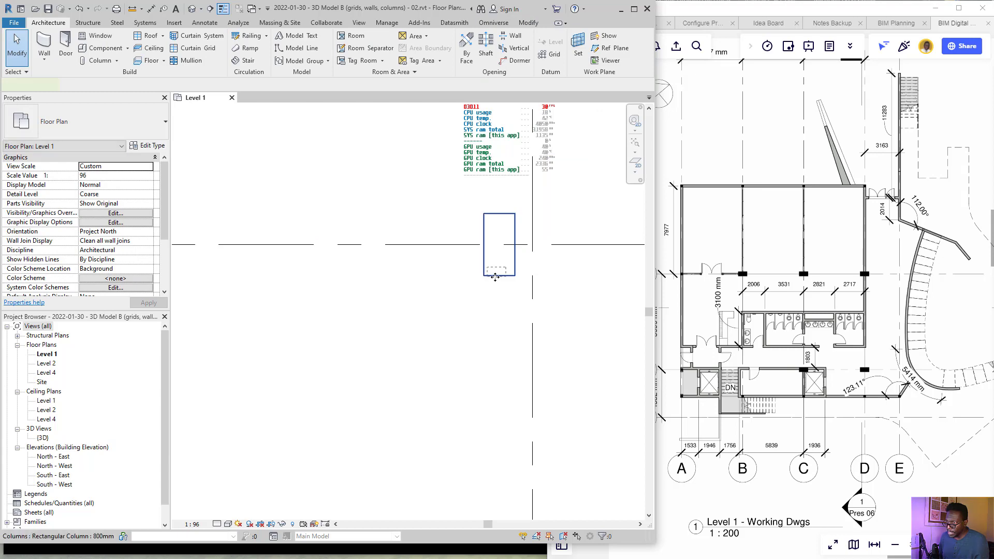
- Shift the column along grid B so it sits at the intersection with grid 3
left_click(501, 275)
left_click_drag(502, 275, 535, 274)
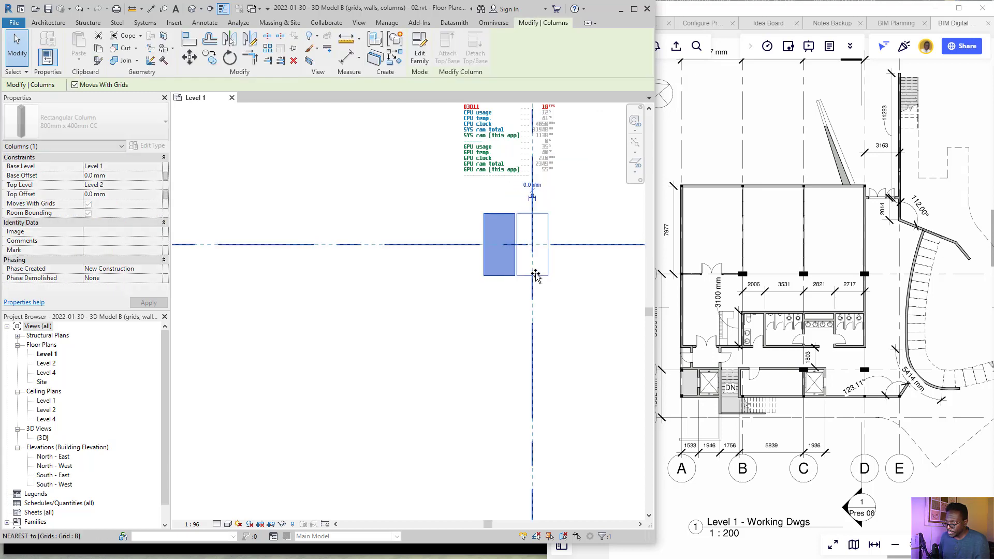
left_click(557, 303)
scroll(559, 299, "down", 1)
scroll(563, 304, "down", 3)
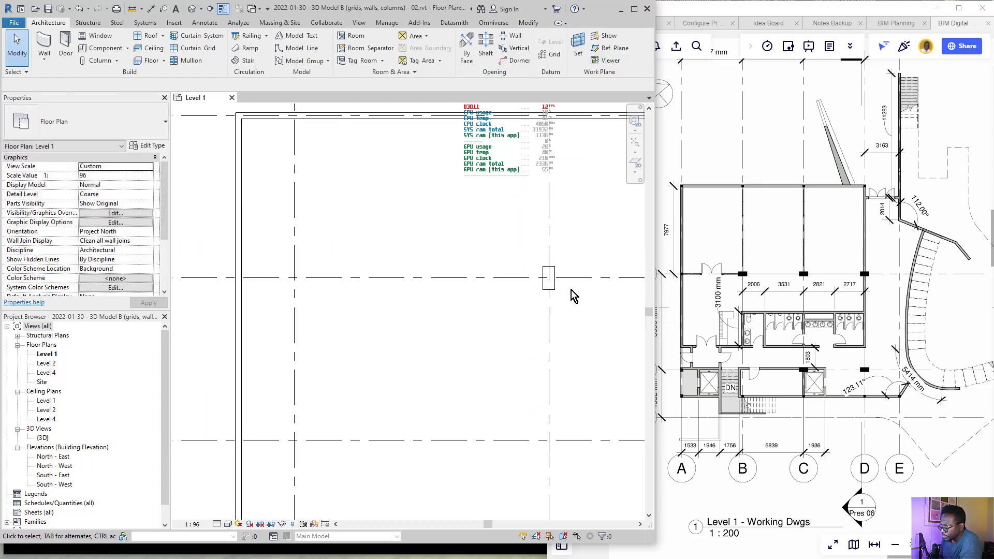
- Switch to Miro and duplicate the sheet image holding the Level 1 and Level 2 working drawings
scroll(524, 292, "down", 5)
mouse_move(542, 300)
middle_mouse_down()
mouse_move(508, 292)
mouse_move(487, 195)
middle_mouse_up()
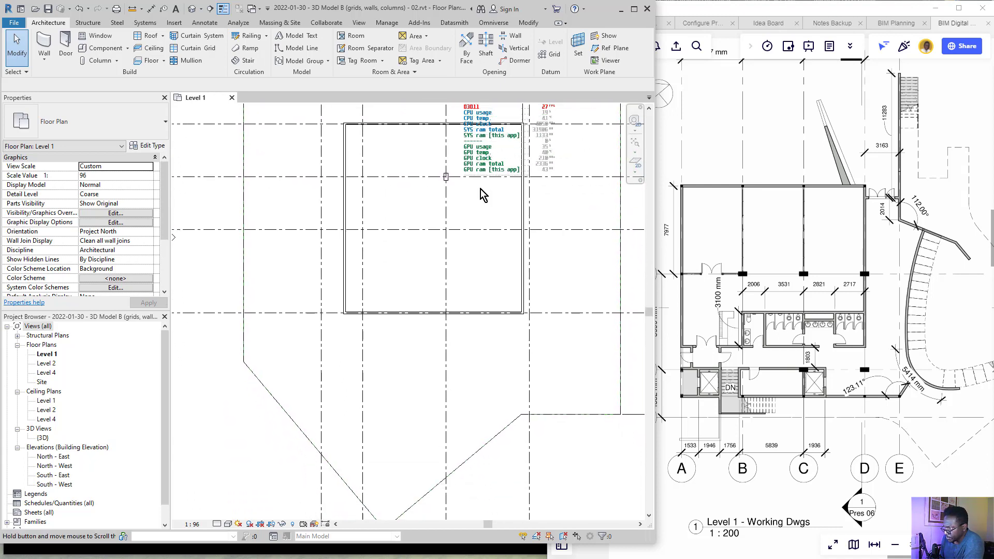
scroll(807, 365, "down", 4)
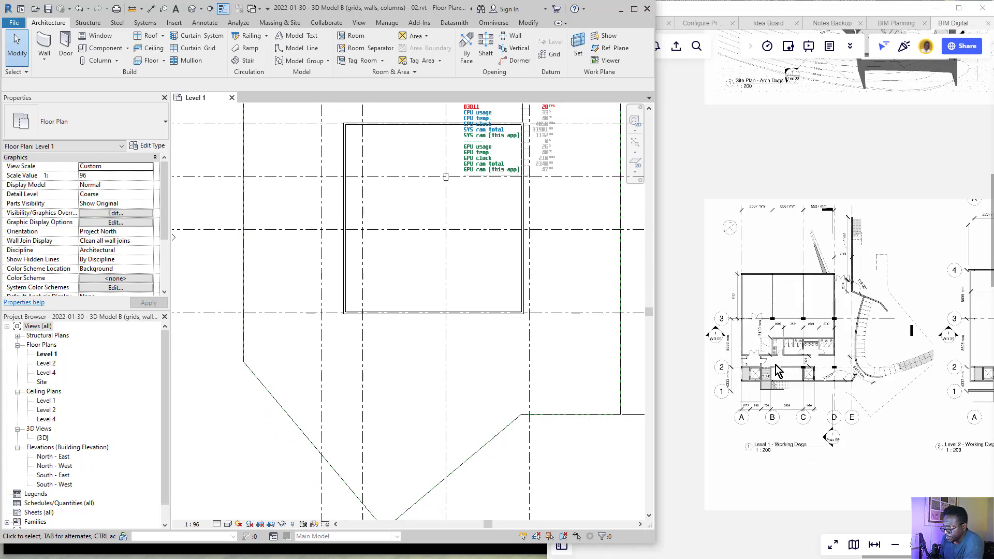
scroll(775, 361, "down", 1)
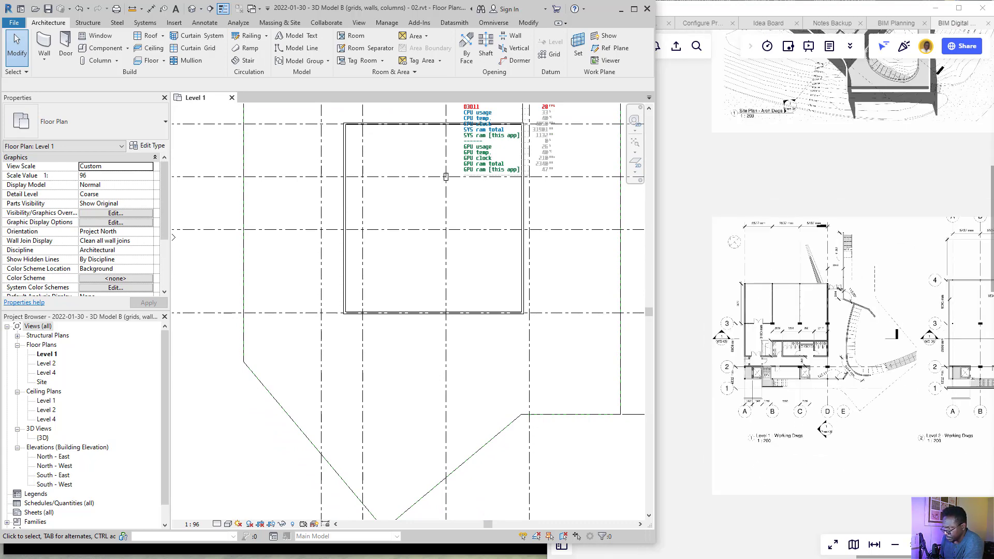
scroll(784, 314, "down", 1)
scroll(741, 438, "down", 2)
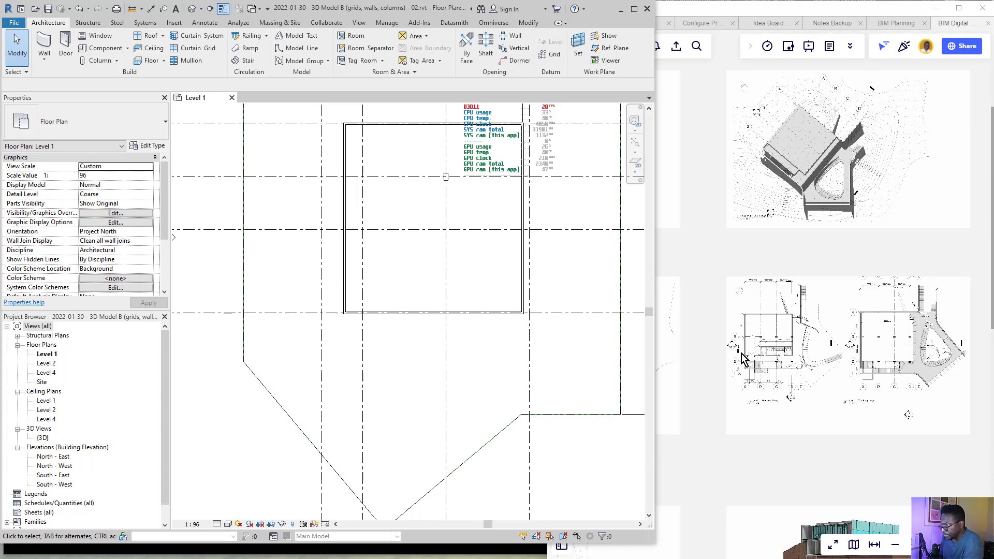
left_click(814, 284)
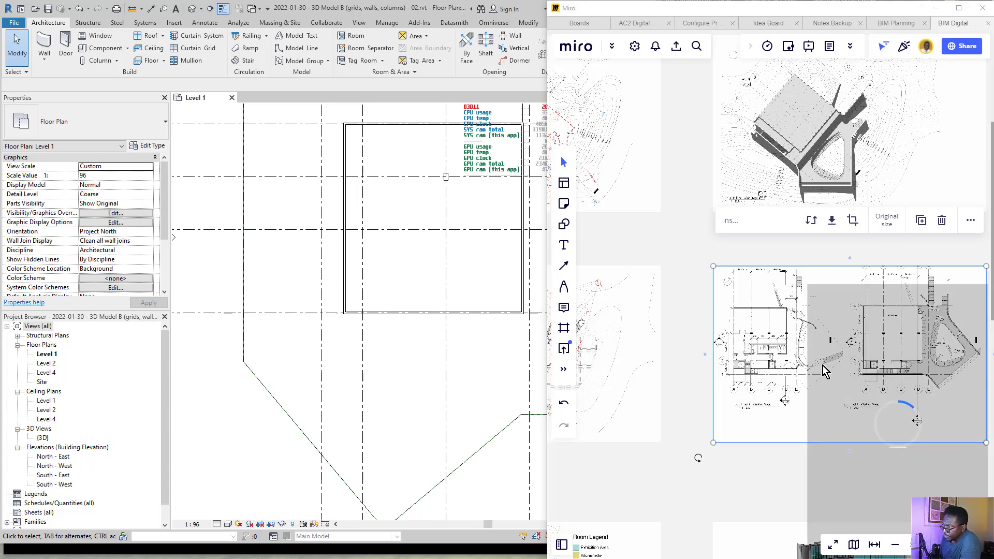
- Rotate the duplicated sheet 90° clockwise to match the Revit grid orientation, putting it in place of the original, which goes to one side
scroll(256, 312, "down", 5)
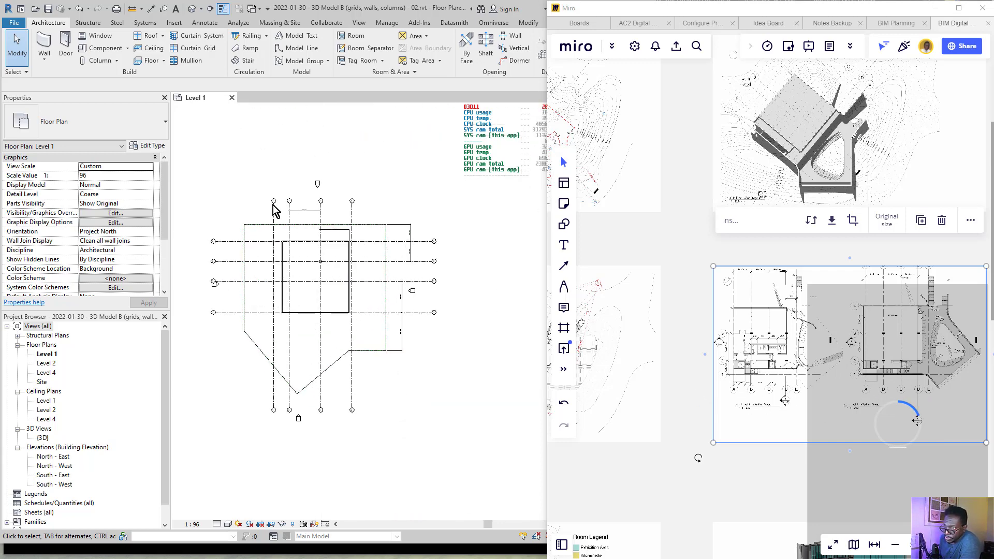
scroll(279, 211, "up", 4)
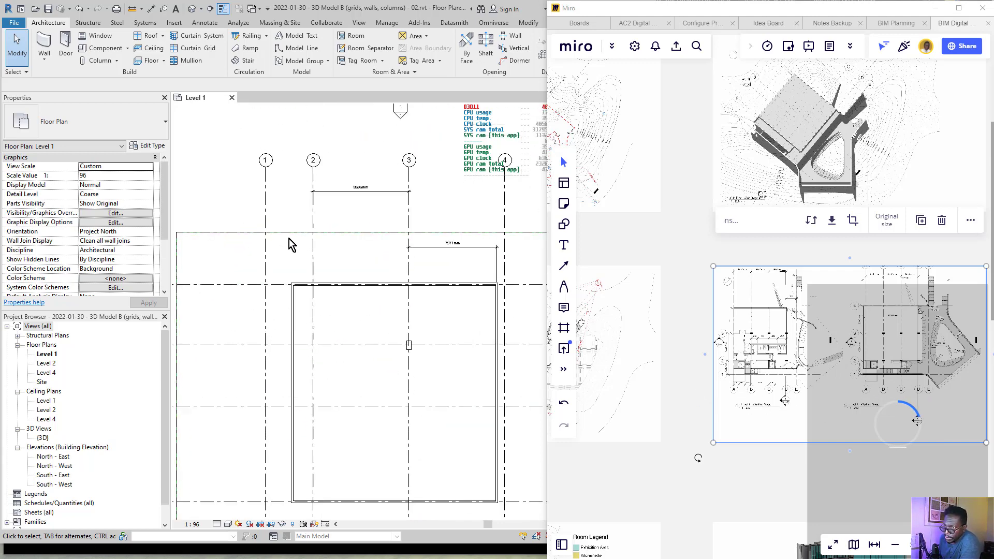
left_click(440, 344)
left_click(807, 439)
scroll(745, 399, "down", 5)
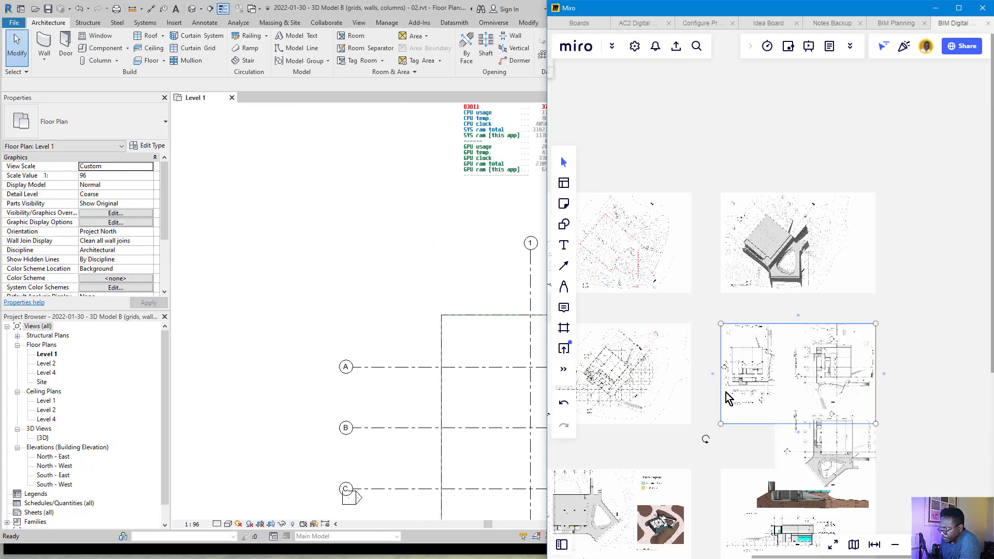
left_click_drag(749, 392, 890, 378)
left_click_drag(811, 408, 772, 387)
scroll(739, 394, "up", 5)
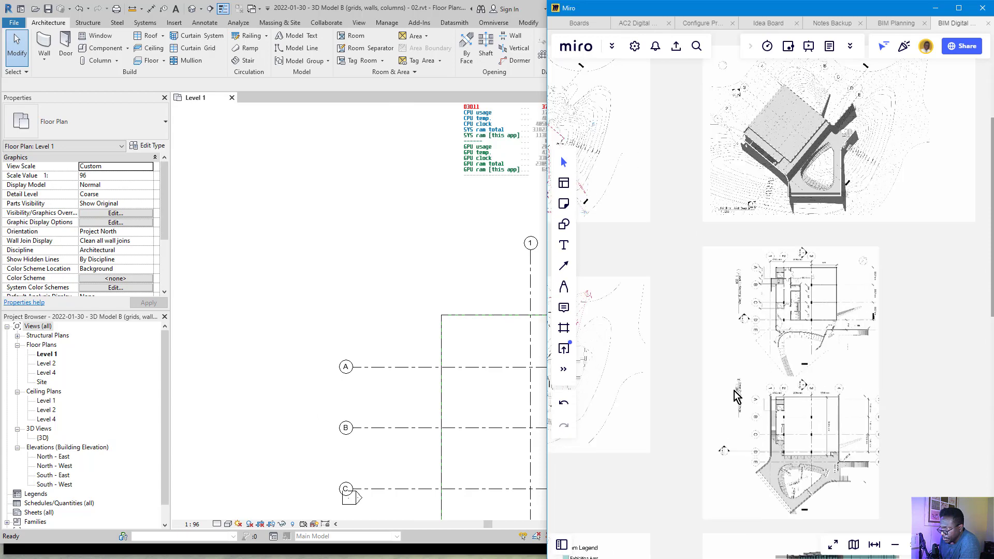
- Crop the rotated sheet to the Level 2 plan and place a duplicate of the cropped image beside it
left_click(434, 374)
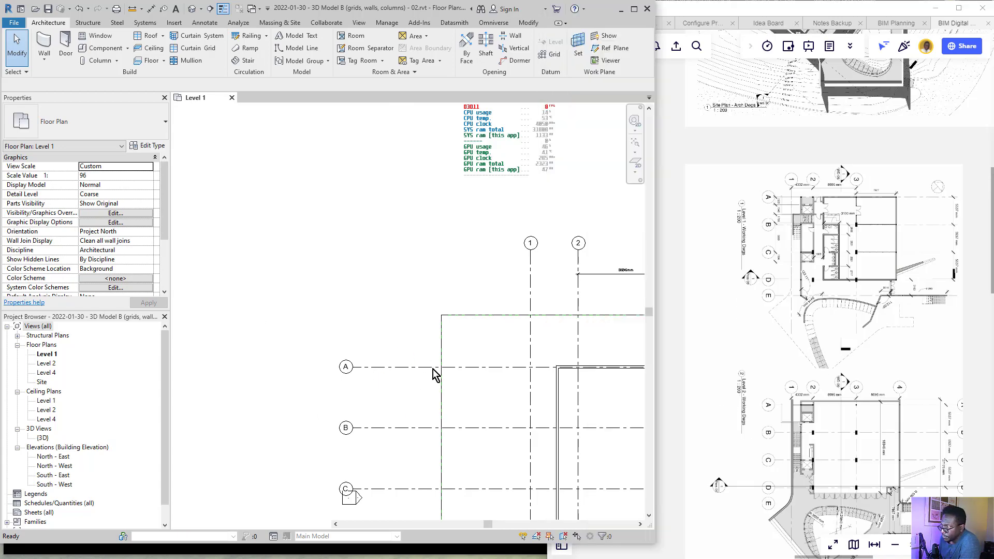
scroll(746, 369, "down", 4)
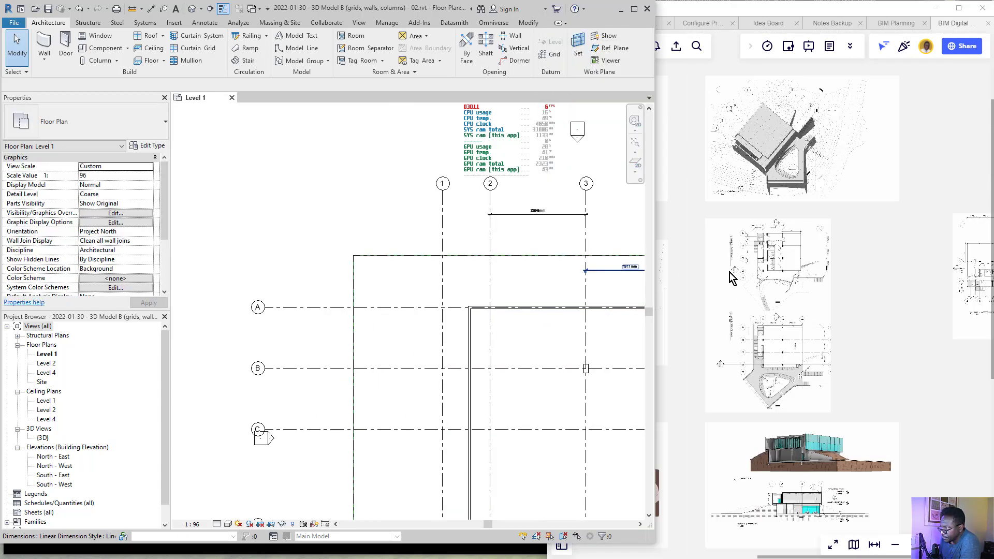
left_click(746, 368)
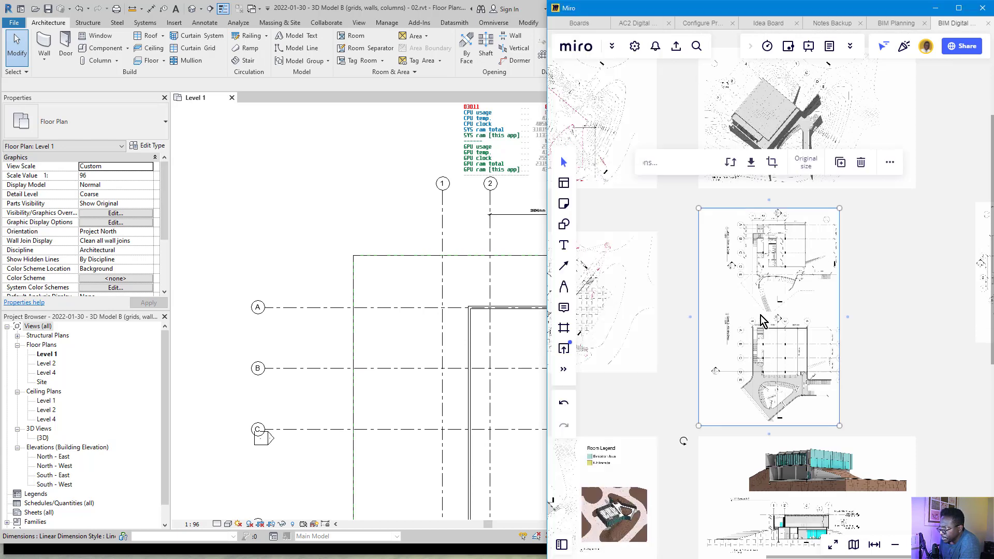
left_click(772, 162)
left_click_drag(769, 208, 770, 312)
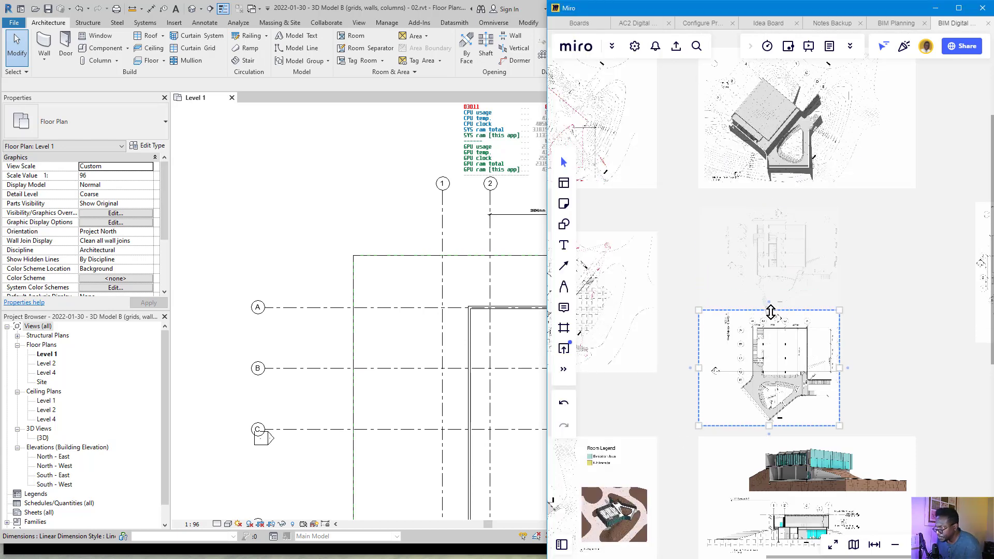
left_click(898, 383)
left_click_drag(745, 383, 877, 308)
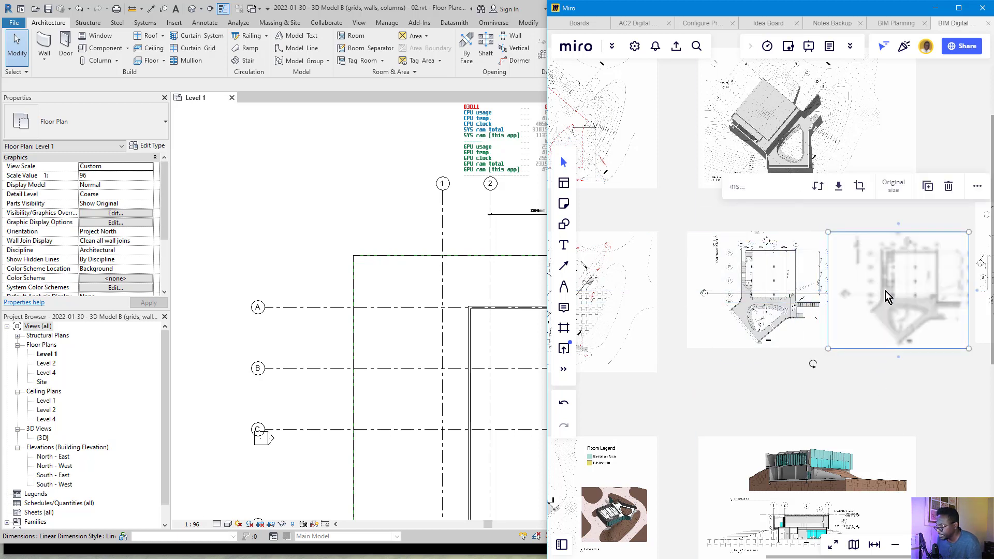
- Re-crop the duplicate to show only the Level 1 plan and position it beside the Level 2 plan
double_click(883, 286)
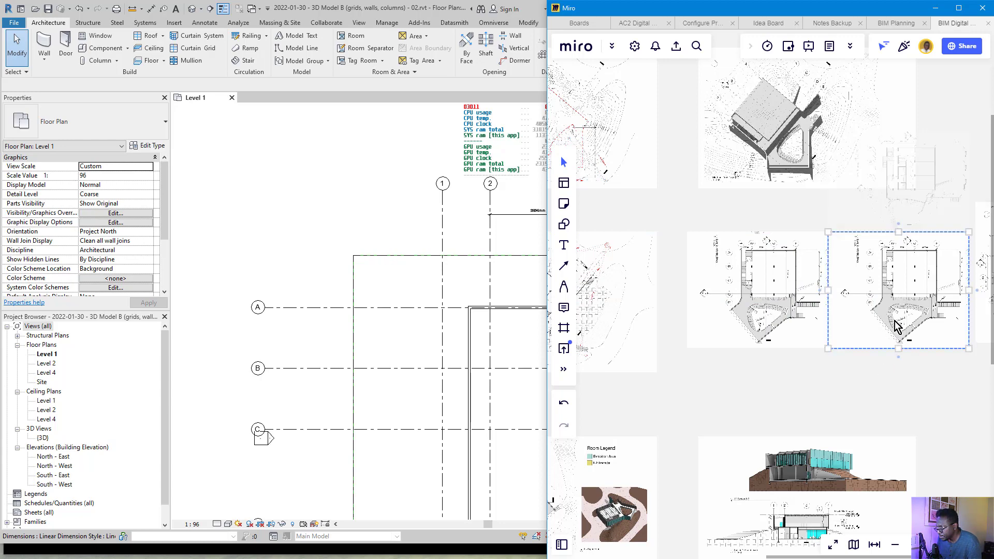
left_click_drag(891, 292, 895, 183)
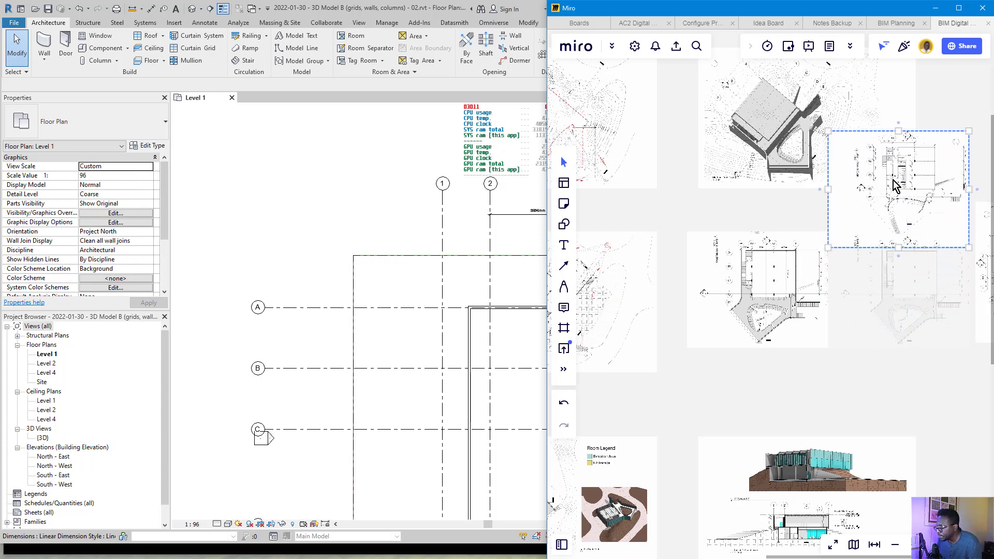
left_click_drag(902, 247, 921, 325)
left_click(905, 390)
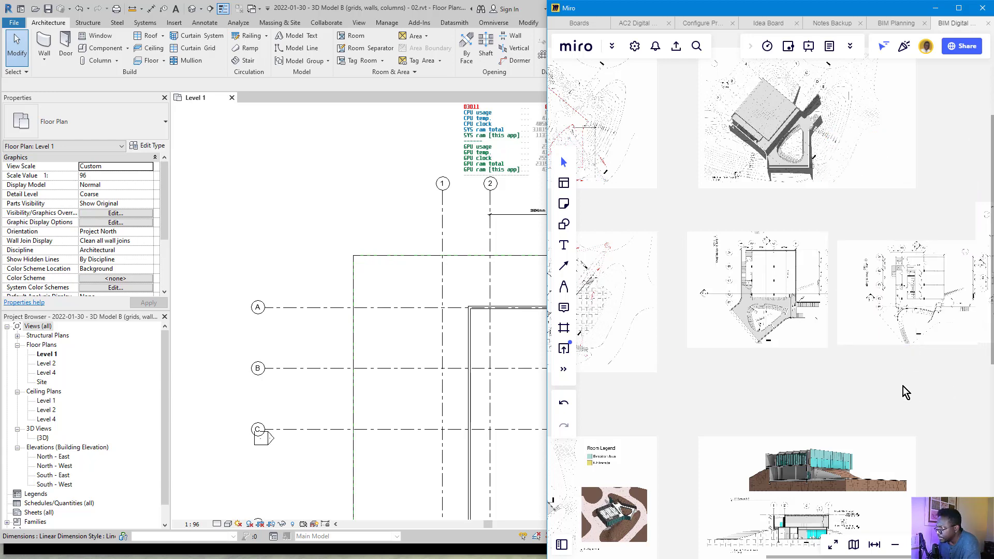
middle_click_drag(814, 370, 678, 388)
left_click_drag(914, 294, 954, 313)
- Examine the column positions on the rotated Level 2 plan and compare them with the grid intersections in the Revit Level 1 view
scroll(626, 335, "up", 5)
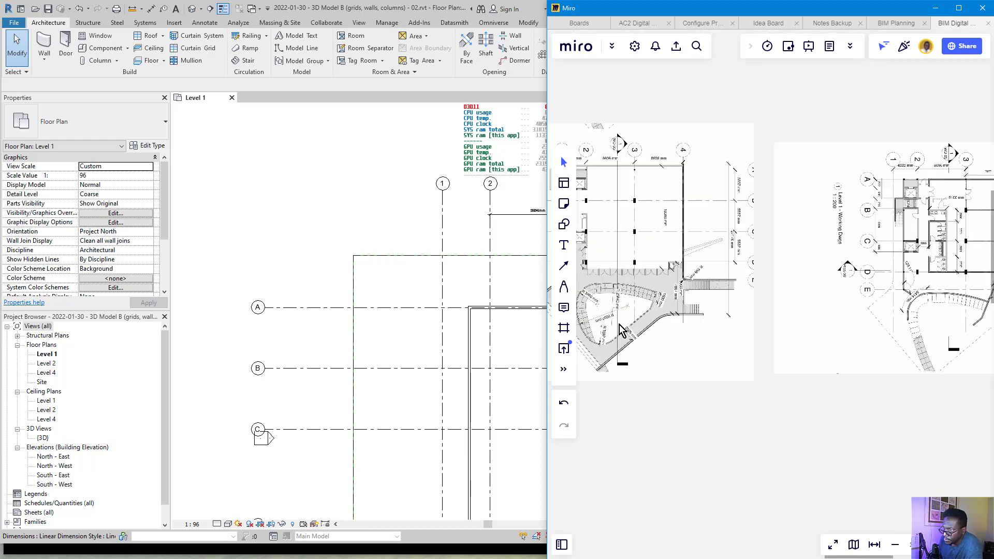
middle_click_drag(648, 348, 779, 413)
scroll(391, 305, "down", 4)
scroll(428, 331, "up", 1)
scroll(431, 336, "up", 1)
left_click(387, 309)
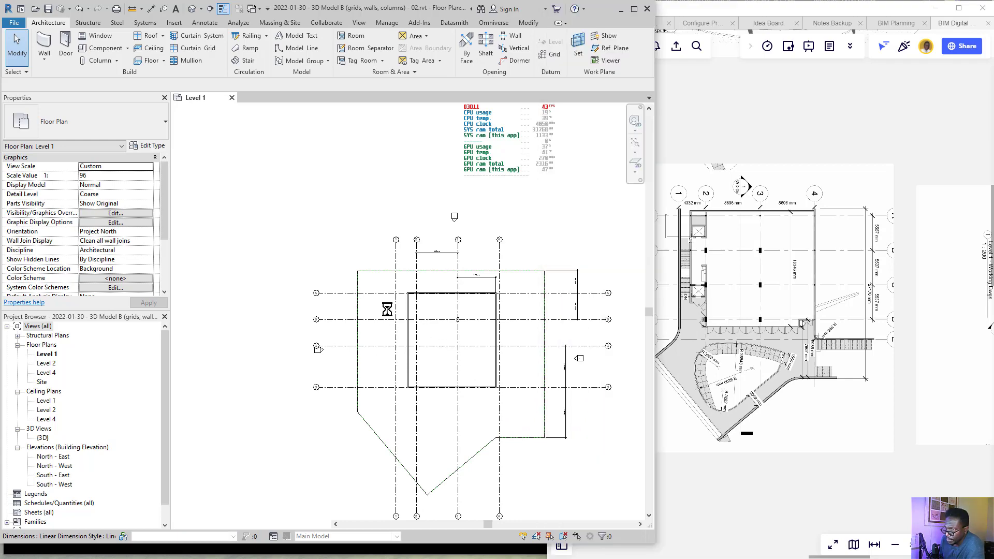
scroll(378, 290, "up", 5)
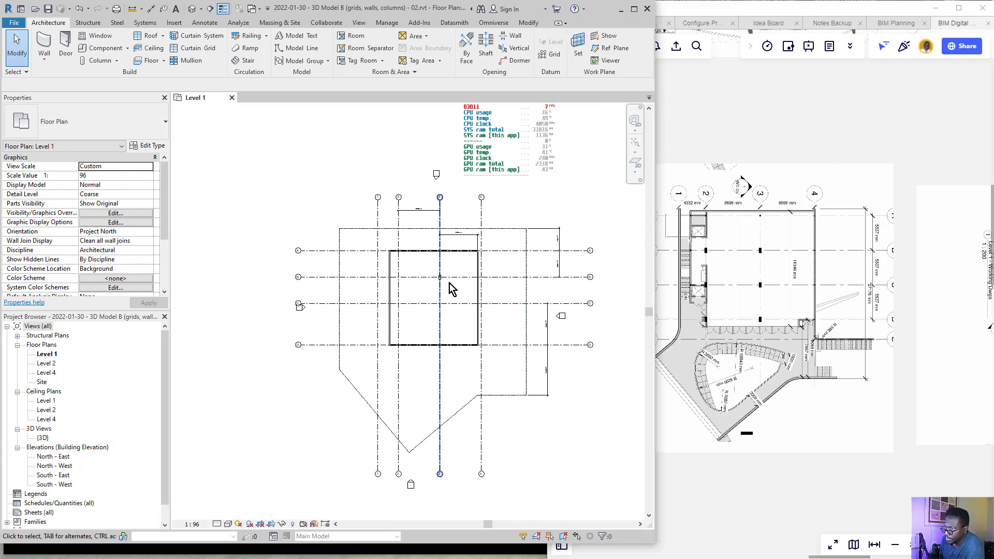
middle_click_drag(434, 312, 469, 307)
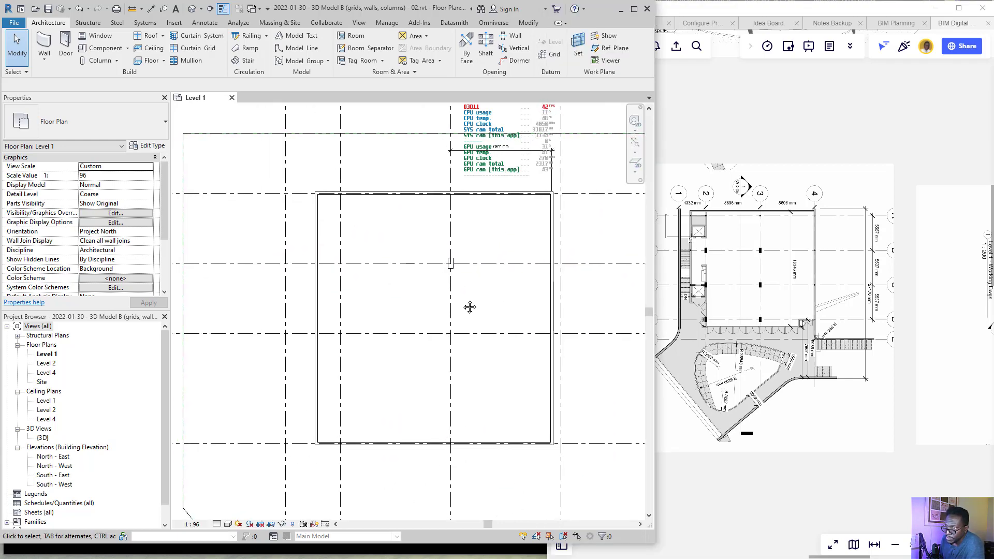
scroll(446, 278, "down", 3)
scroll(436, 279, "down", 1)
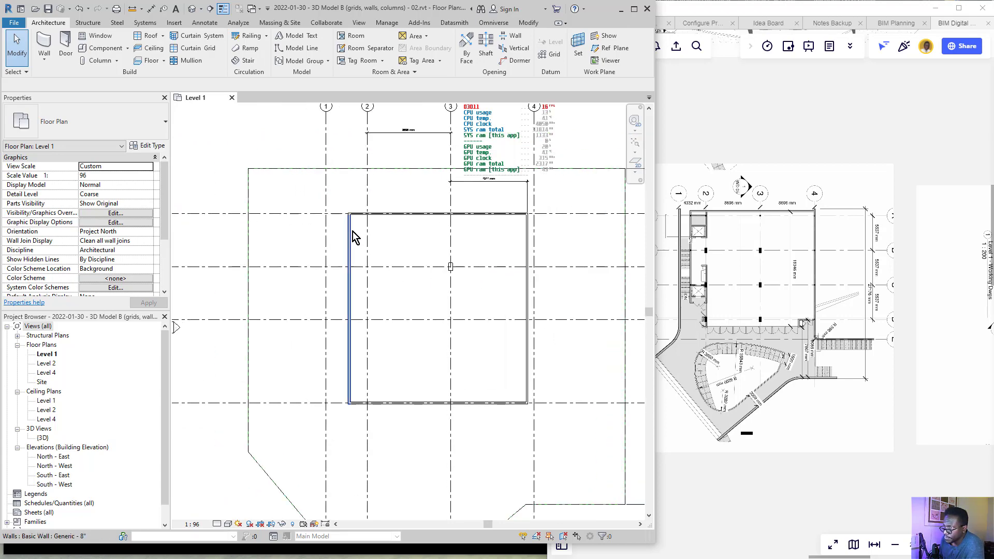
scroll(469, 277, "up", 2)
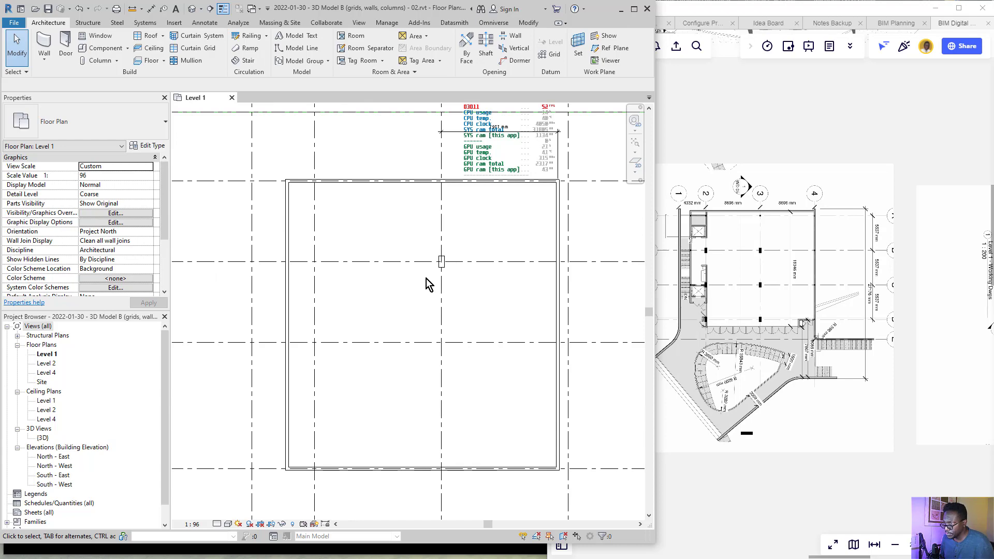
- Copy the 800mm x 400mm CC column from the grid B/3 intersection to the grid C/3 intersection
left_click(442, 264)
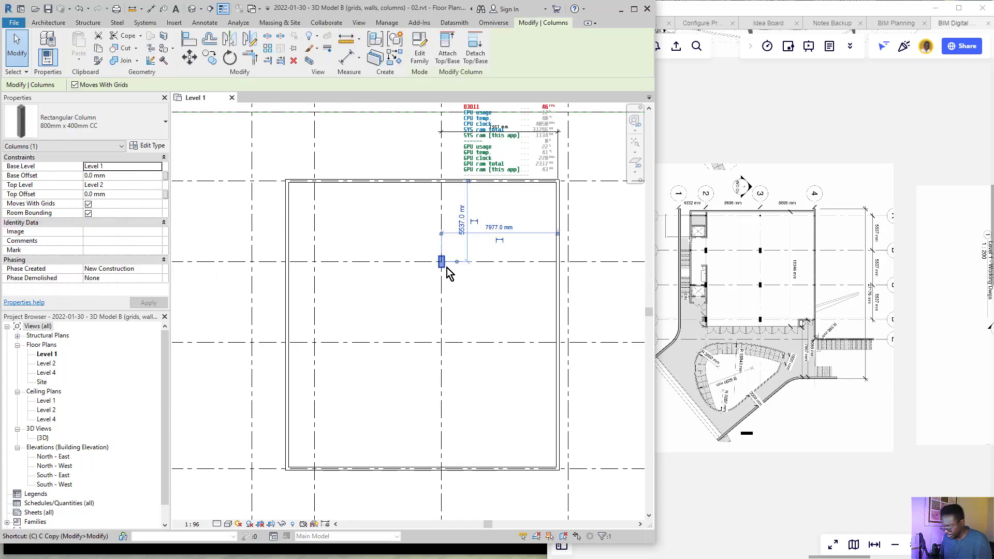
scroll(443, 267, "up", 1)
scroll(444, 267, "up", 1)
left_click(439, 258)
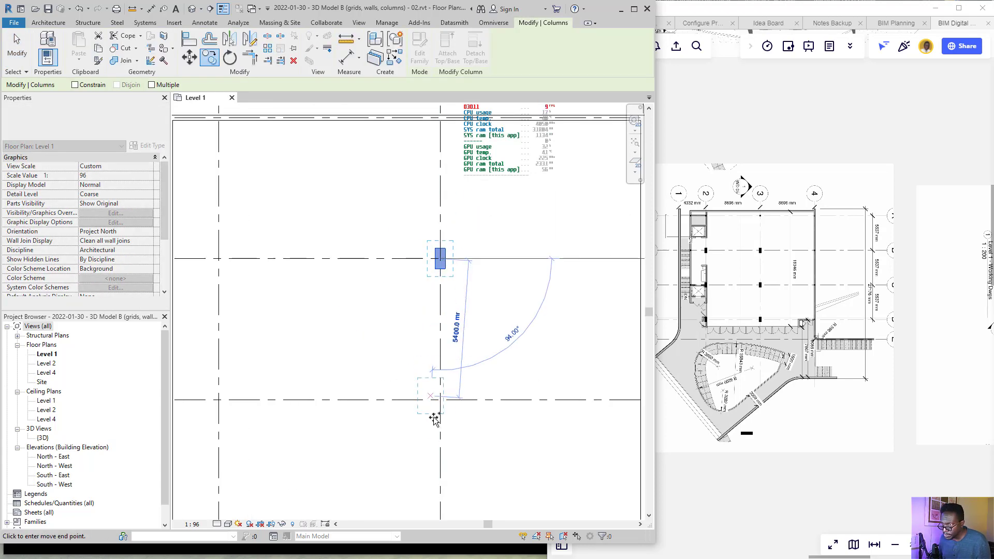
left_click(442, 401)
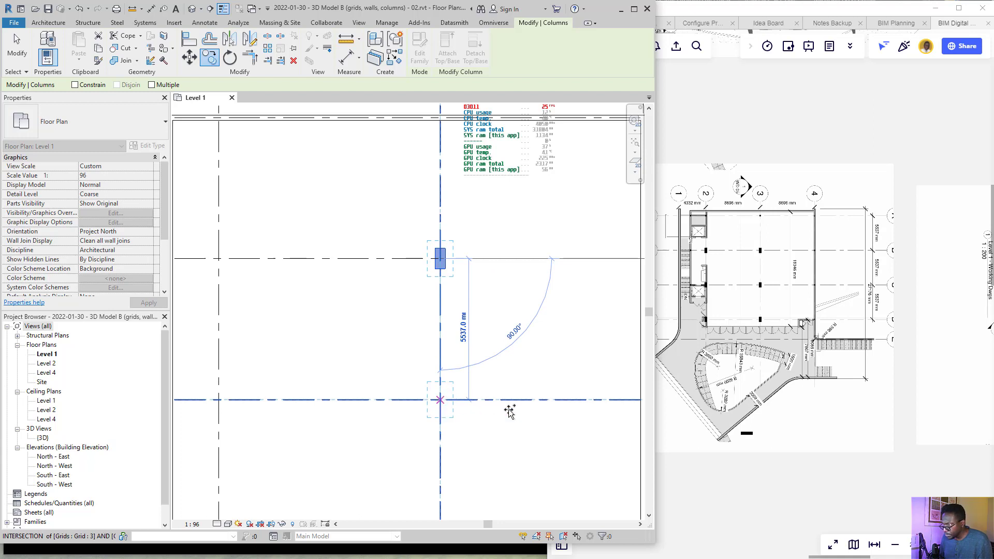
middle_click_drag(475, 435, 483, 247)
key("Escape")
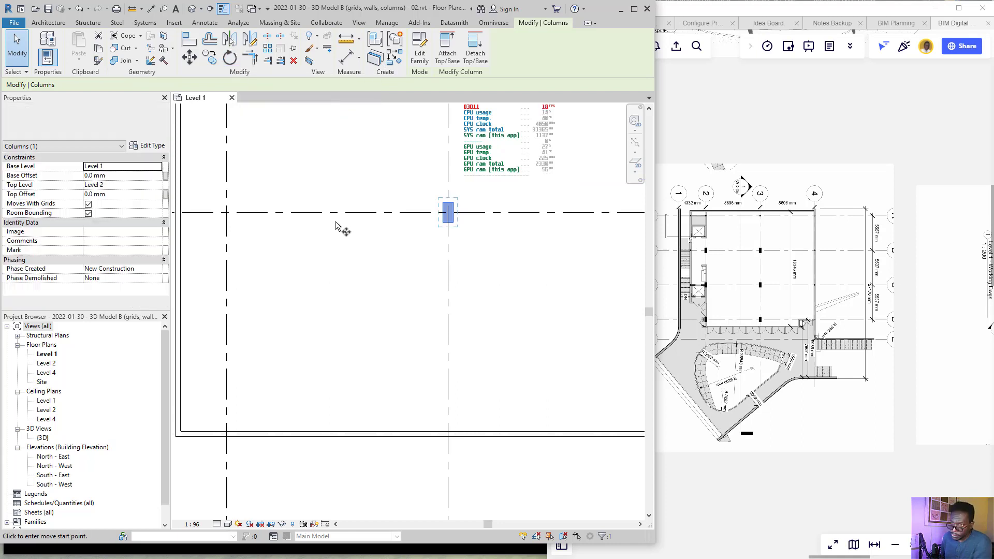
- Copy the column at grid C/3 to the grid D/3 intersection with the Multiple option enabled, checking its position against the Miro plan
left_click(210, 58)
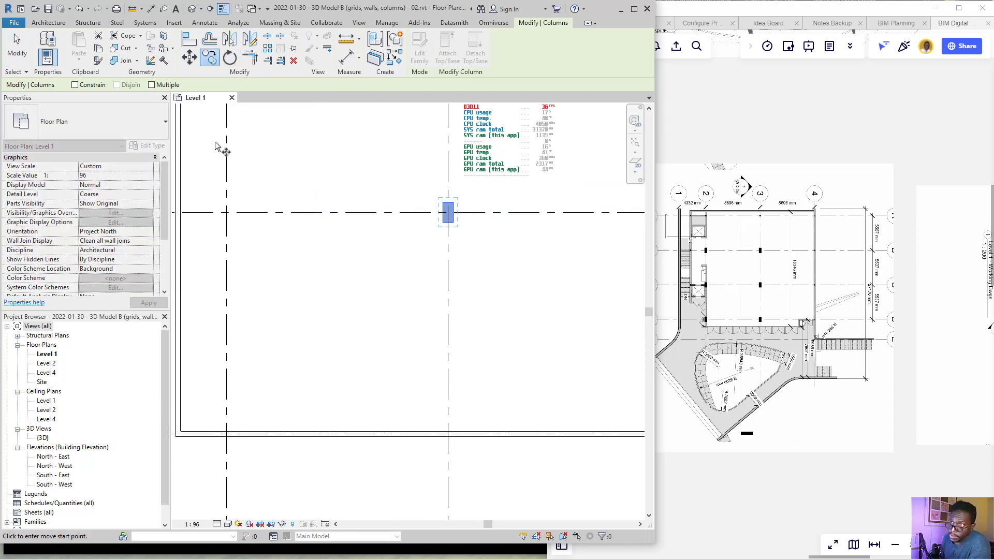
left_click(152, 85)
scroll(448, 219, "up", 1)
left_click(448, 217)
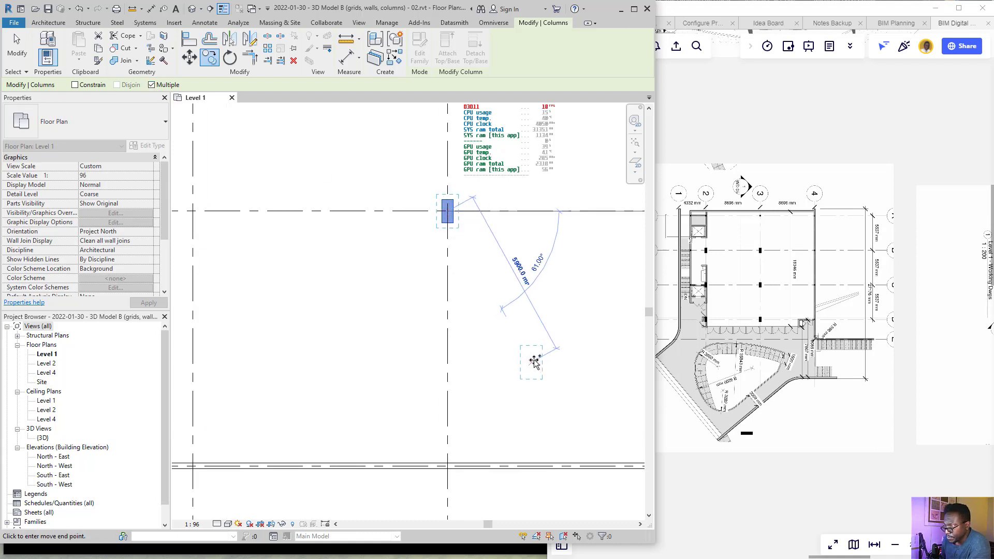
scroll(538, 368, "down", 1)
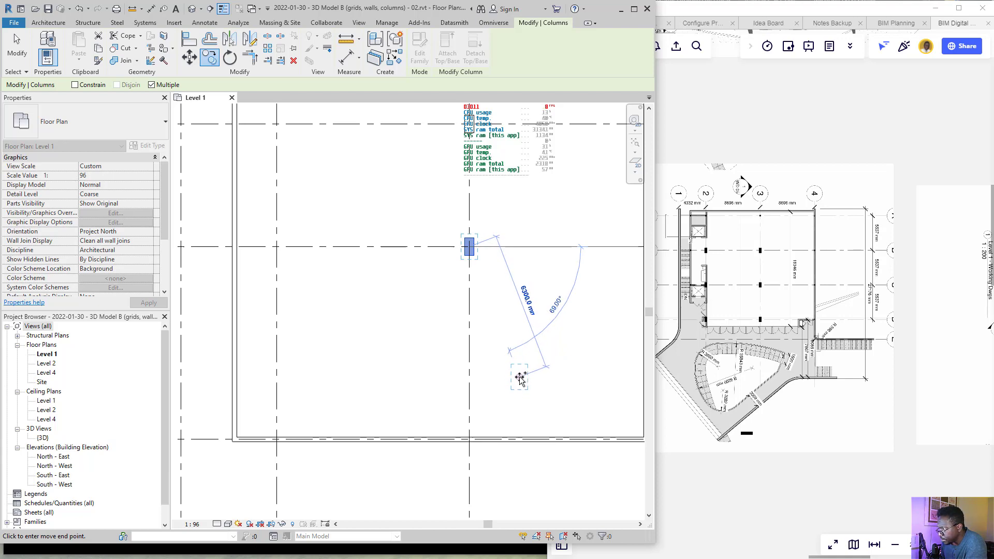
scroll(517, 378, "down", 1)
scroll(668, 368, "down", 4)
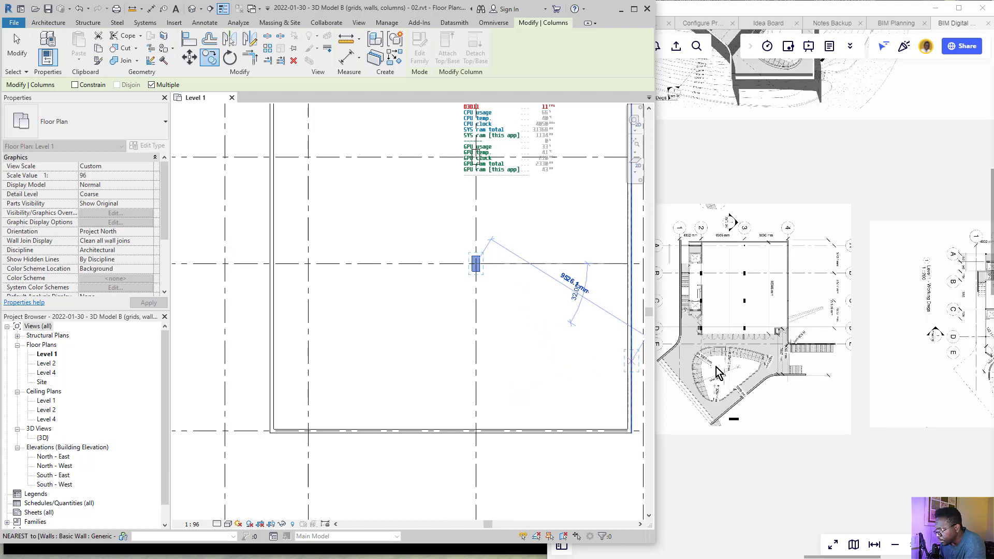
scroll(734, 352, "up", 4)
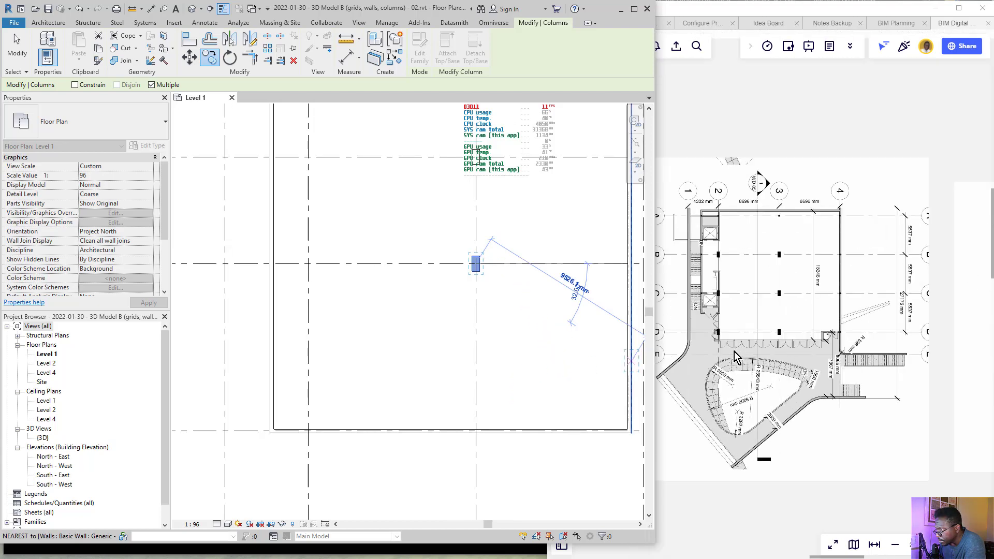
scroll(477, 368, "down", 1)
scroll(477, 368, "down", 1)
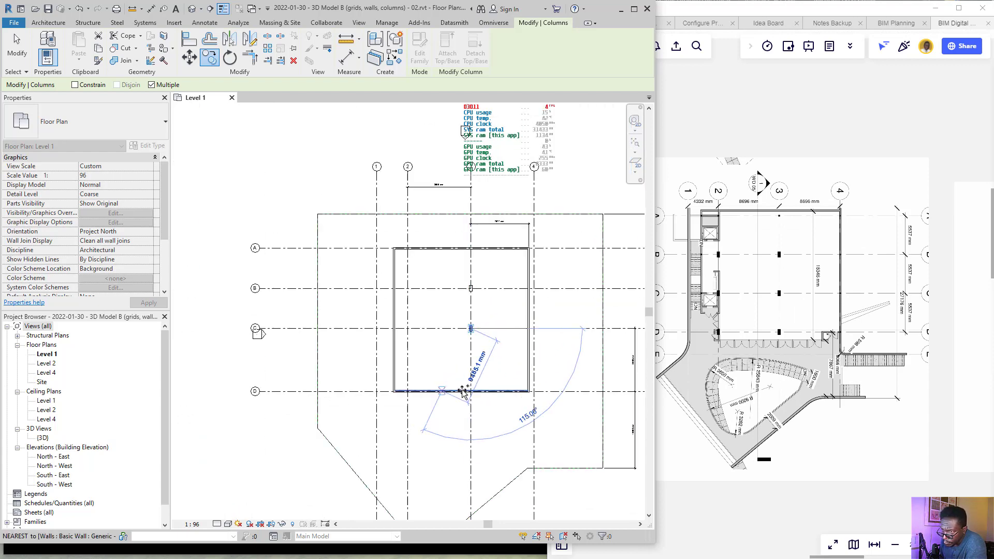
scroll(476, 396, "up", 2)
scroll(477, 398, "up", 3)
left_click(466, 371)
scroll(518, 392, "down", 4)
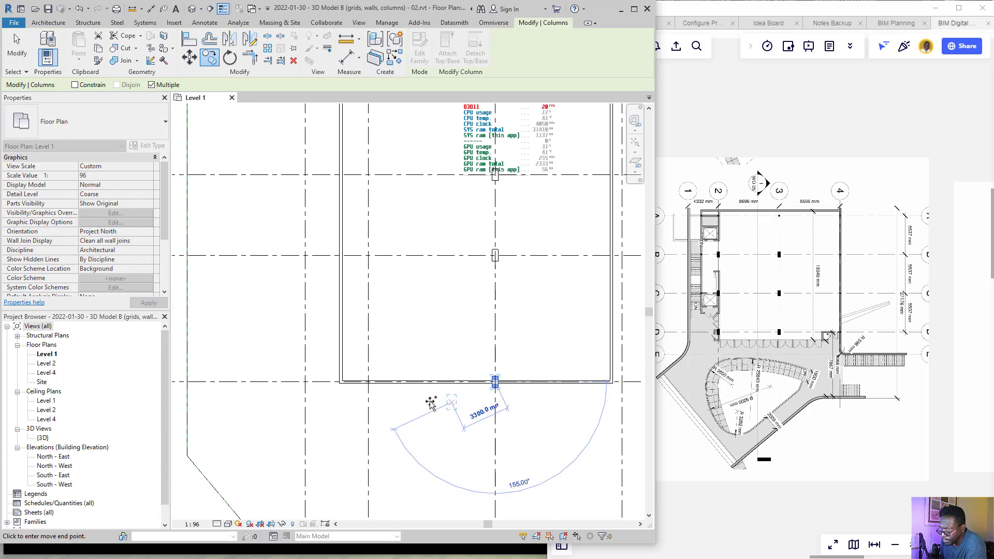
scroll(483, 396, "up", 1)
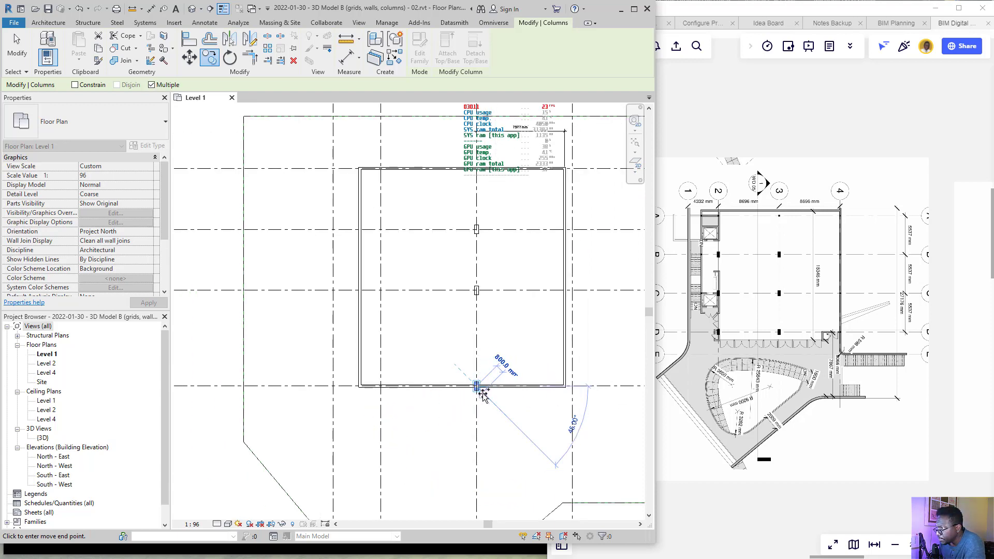
- Copy the column to the D/2, C/2 and B/2 grid intersections and finish the multiple copy
scroll(473, 383, "down", 2)
scroll(414, 393, "up", 6)
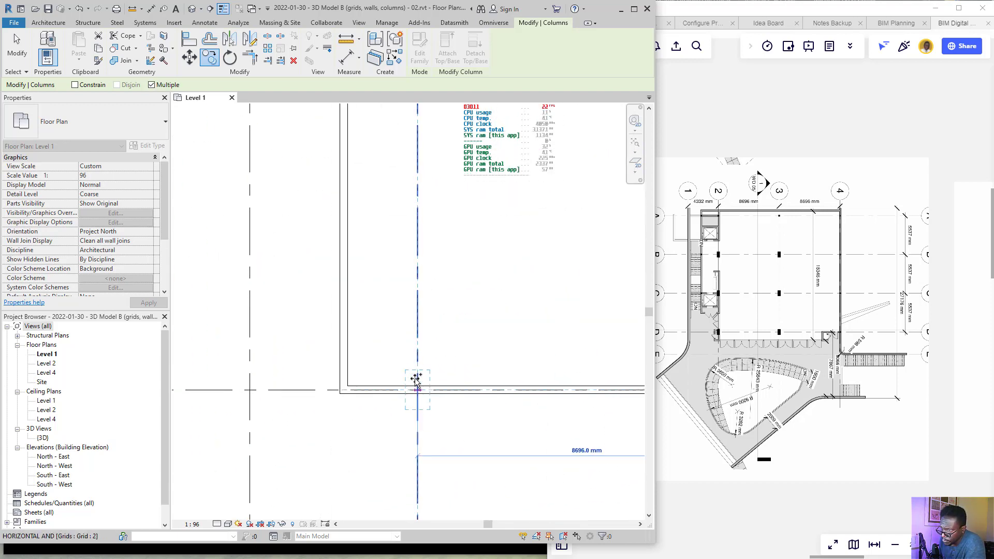
left_click(417, 389)
scroll(444, 376, "down", 1)
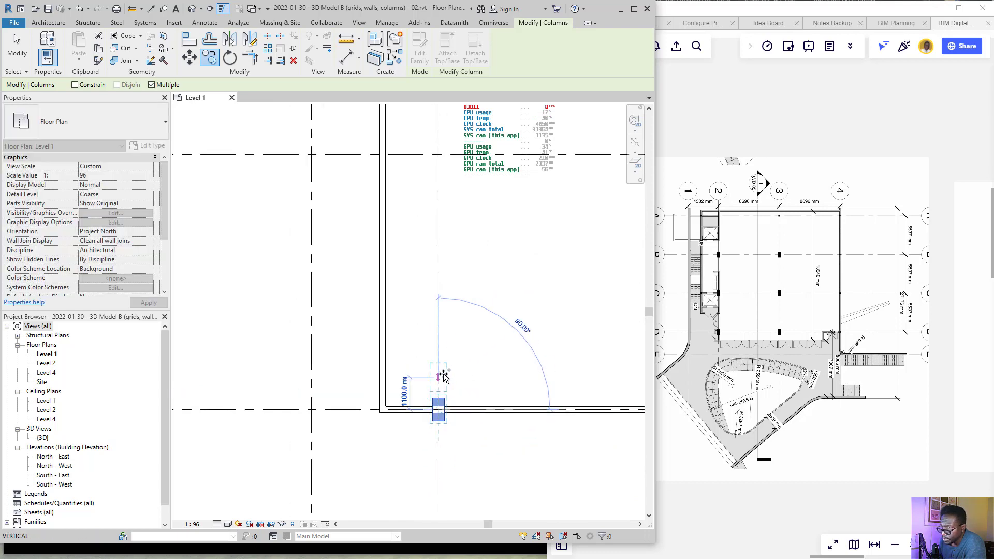
scroll(444, 376, "down", 2)
left_click(438, 235)
scroll(441, 316, "down", 3)
scroll(445, 253, "up", 3)
left_click(422, 275)
scroll(466, 331, "down", 3)
key("Escape")
key("Escape")
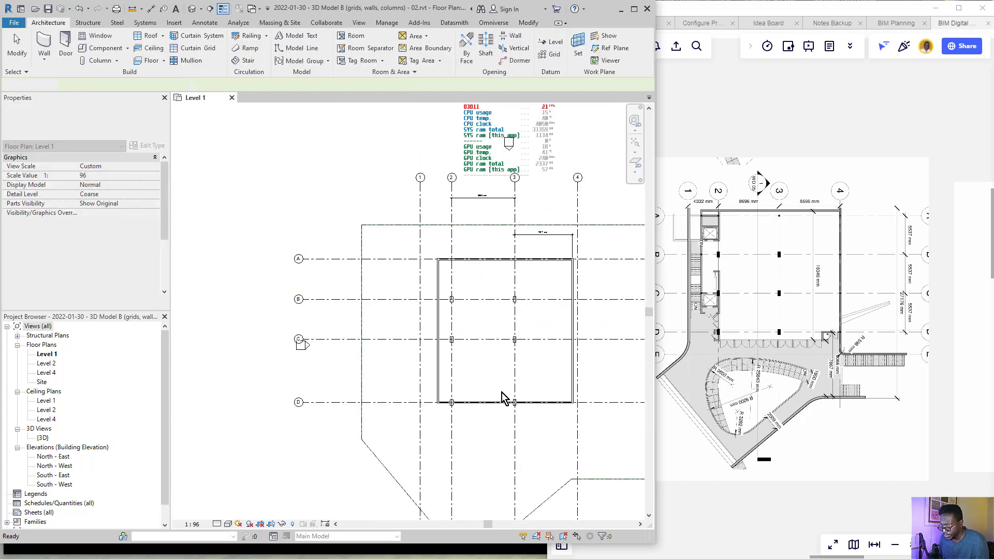
- Compare the columns along grid 2 in the Level 1 view with the Miro Level 1 and Level 2 plans, marking the matching areas
scroll(510, 443, "up", 3)
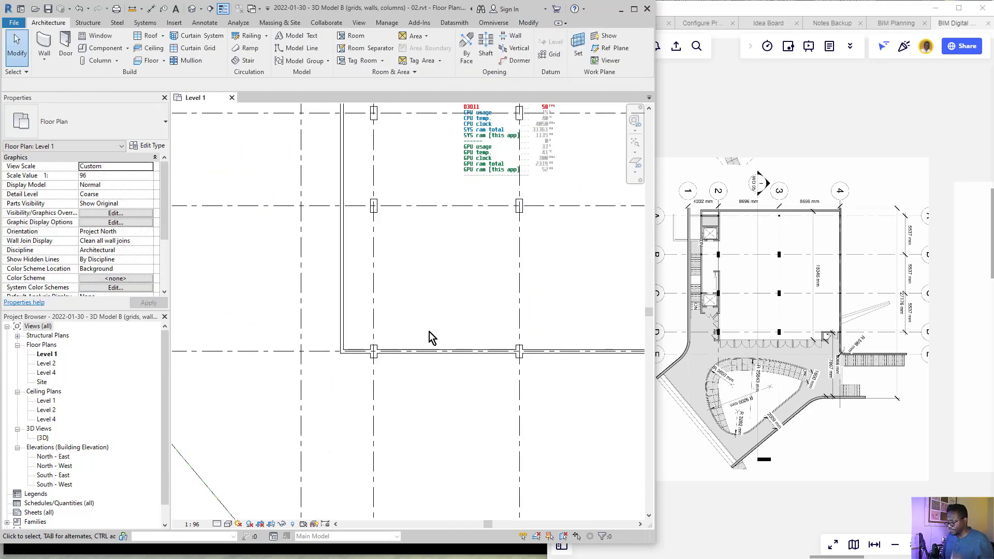
scroll(852, 290, "down", 2)
mouse_move(845, 316)
middle_mouse_down()
mouse_move(623, 302)
mouse_move(574, 312)
mouse_move(744, 309)
mouse_move(699, 309)
middle_mouse_up()
scroll(700, 309, "up", 2)
scroll(702, 309, "up", 3)
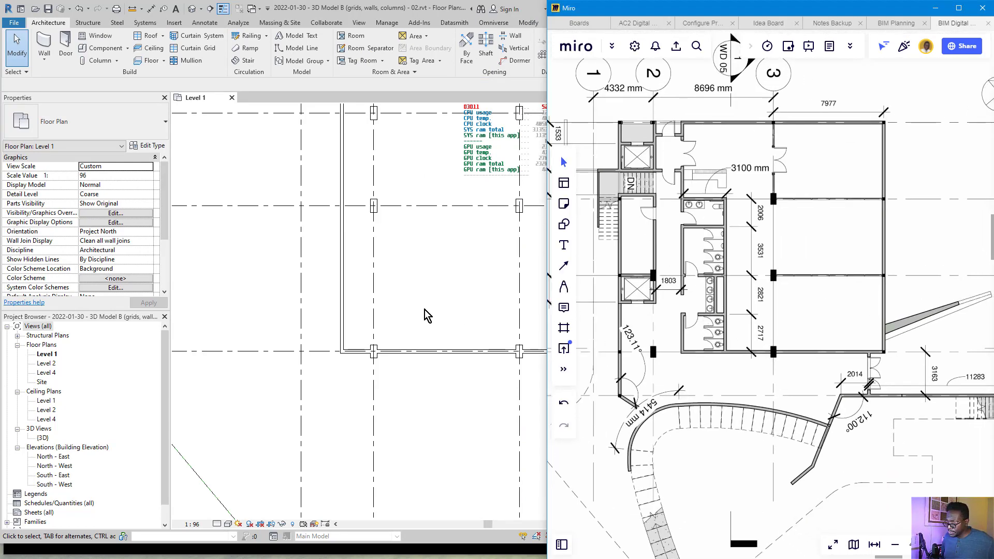
scroll(425, 311, "down", 2)
left_click(420, 333)
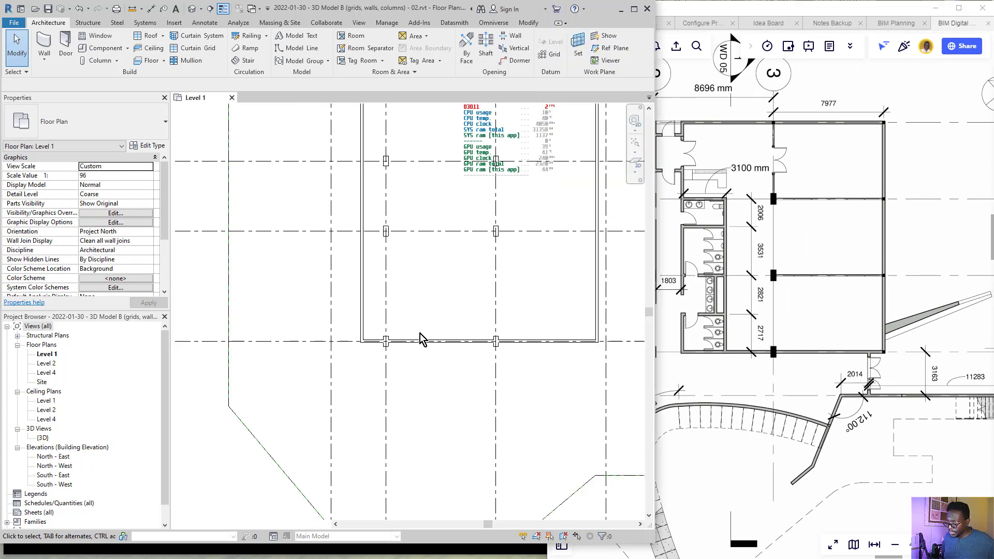
middle_click_drag(417, 340, 403, 372)
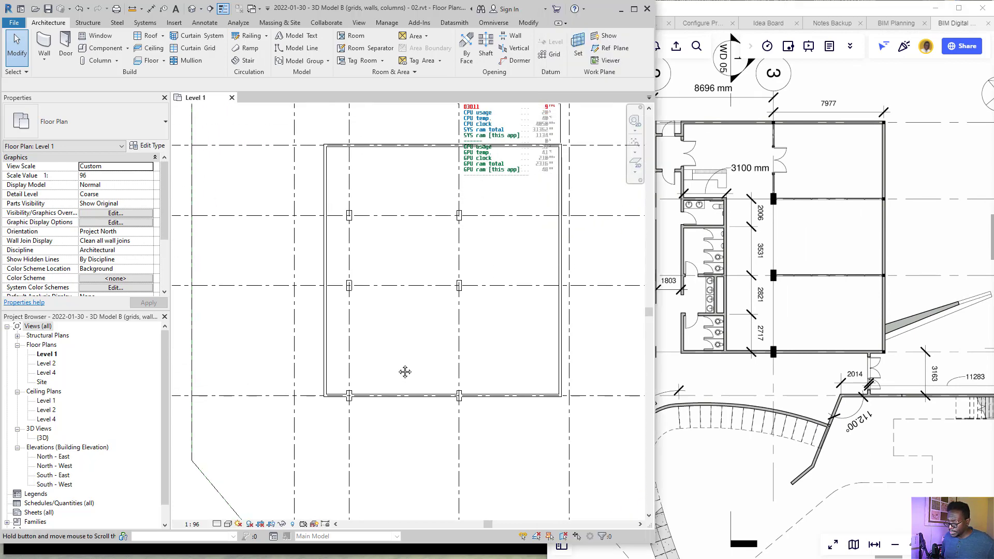
middle_click_drag(781, 331, 846, 318)
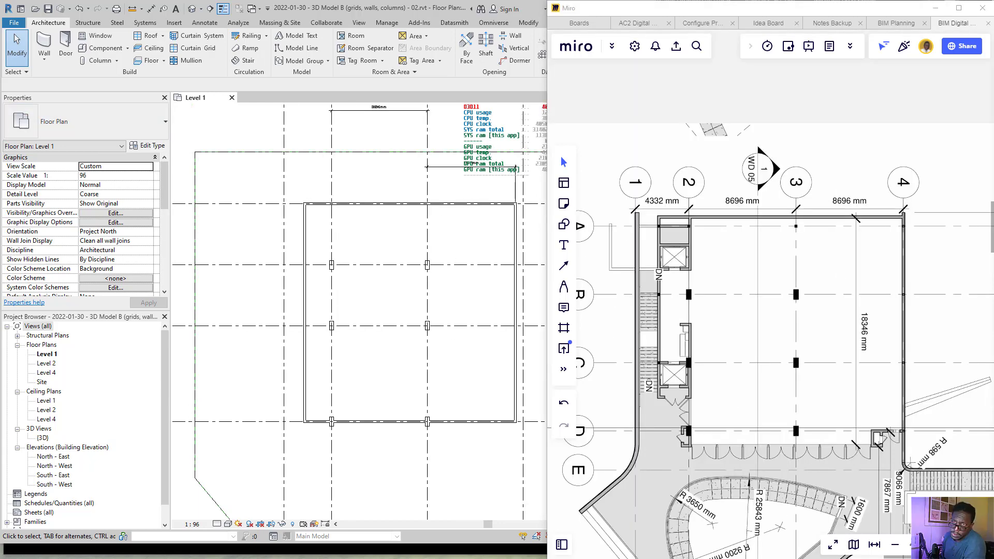
left_click(32, 217)
mouse_move(337, 195)
left_mouse_down()
mouse_move(330, 187)
mouse_move(261, 409)
mouse_move(344, 275)
mouse_move(309, 176)
left_mouse_up()
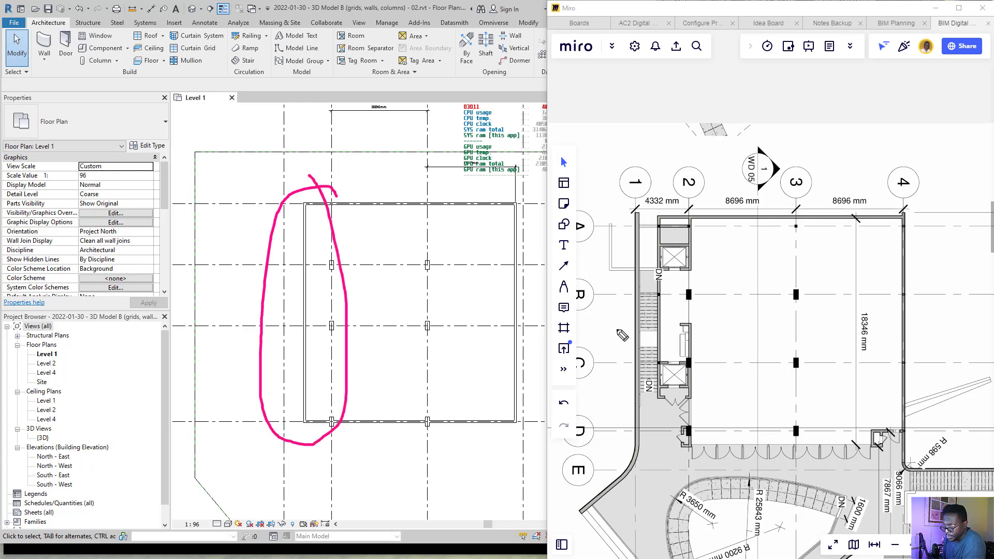
mouse_move(707, 210)
left_mouse_down()
mouse_move(656, 274)
mouse_move(650, 407)
mouse_move(699, 465)
mouse_move(671, 194)
left_mouse_up()
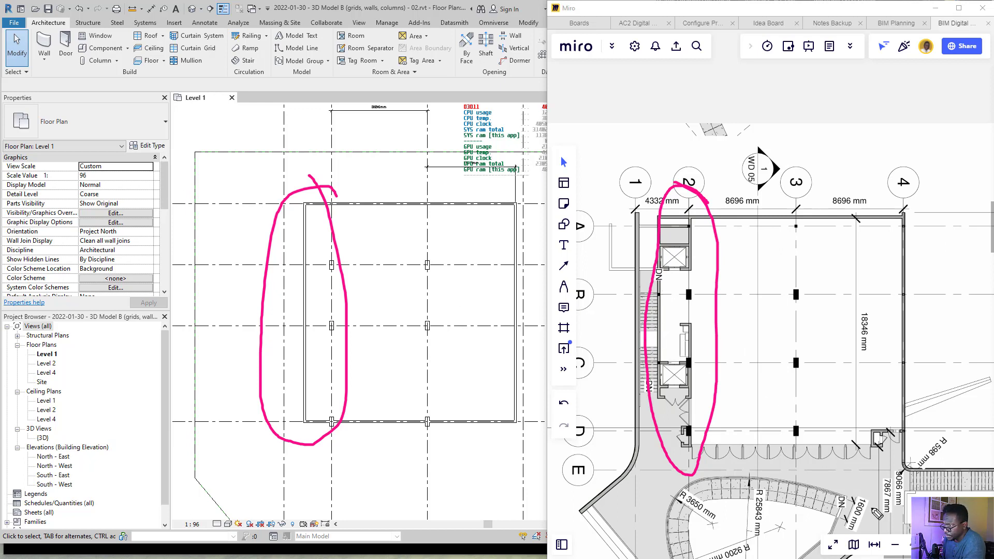
left_click_drag(794, 314, 681, 281)
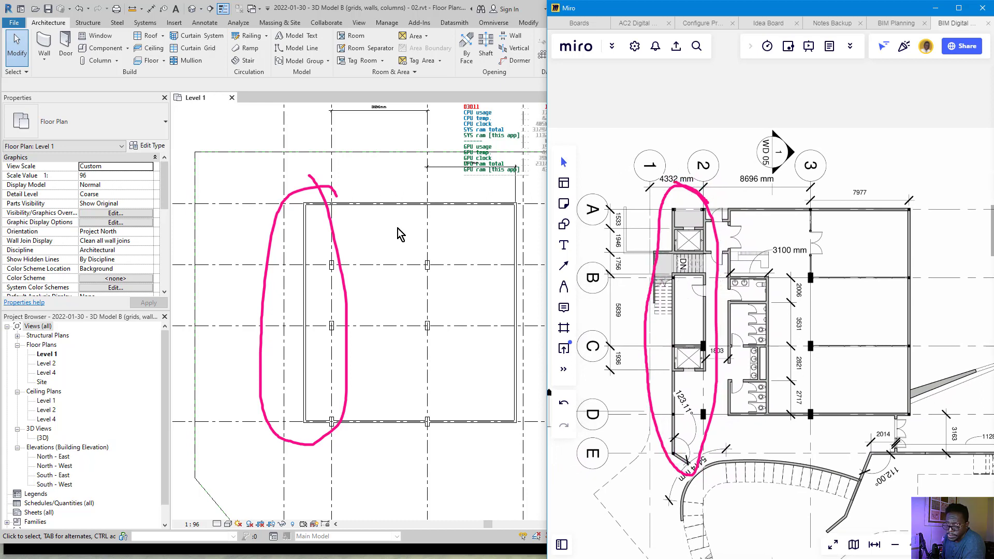
mouse_move(653, 265)
left_mouse_down()
mouse_move(489, 240)
mouse_move(344, 272)
left_mouse_up()
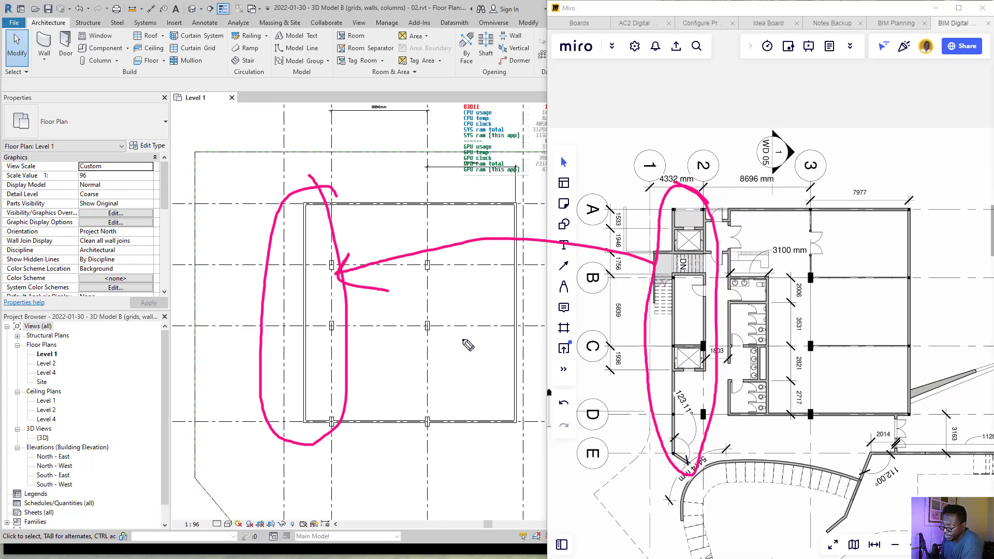
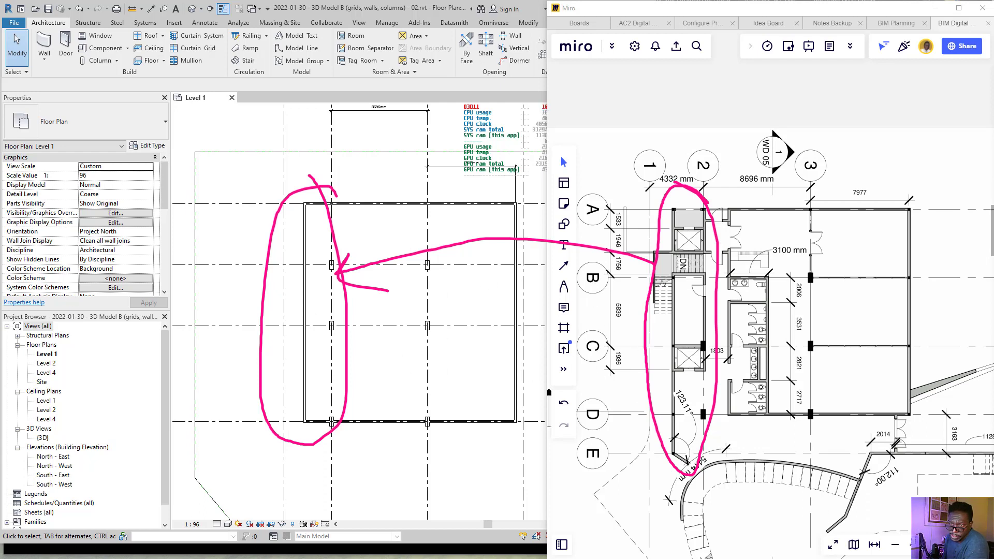
key("Escape")
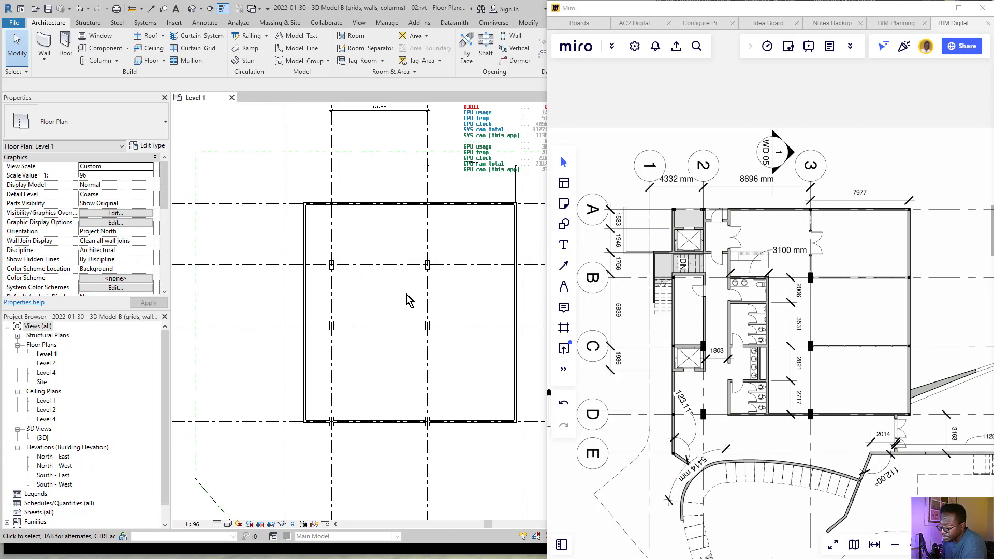
- Place an aligned dimension between grids 1 and 2 beyond the grid A wall
scroll(367, 196, "up", 4)
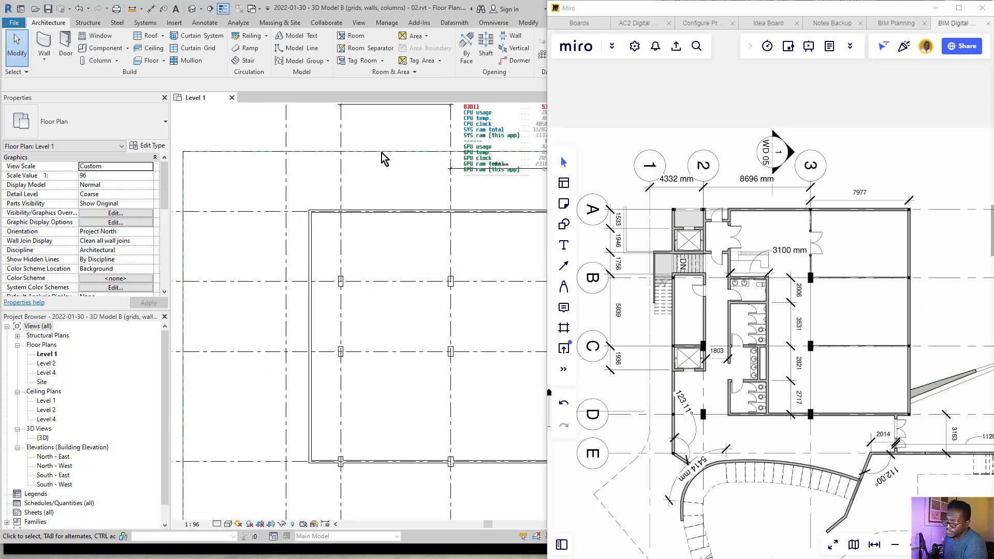
left_click(528, 233)
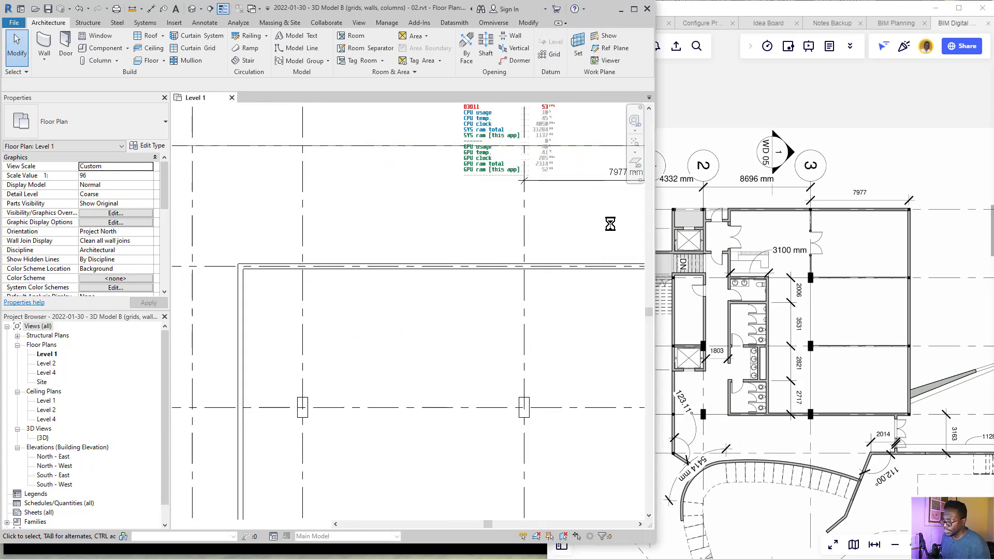
left_click(697, 213)
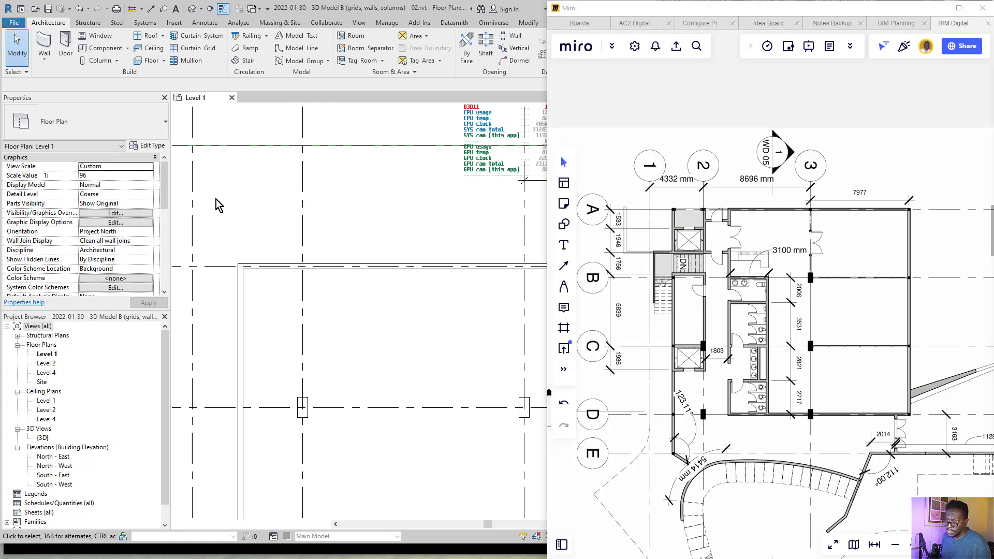
left_click(194, 213)
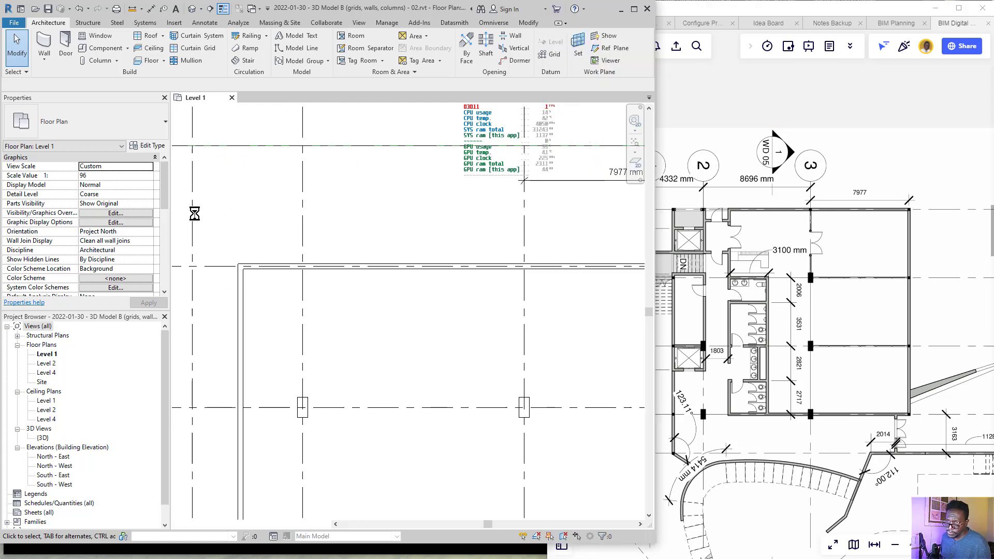
left_click(193, 213)
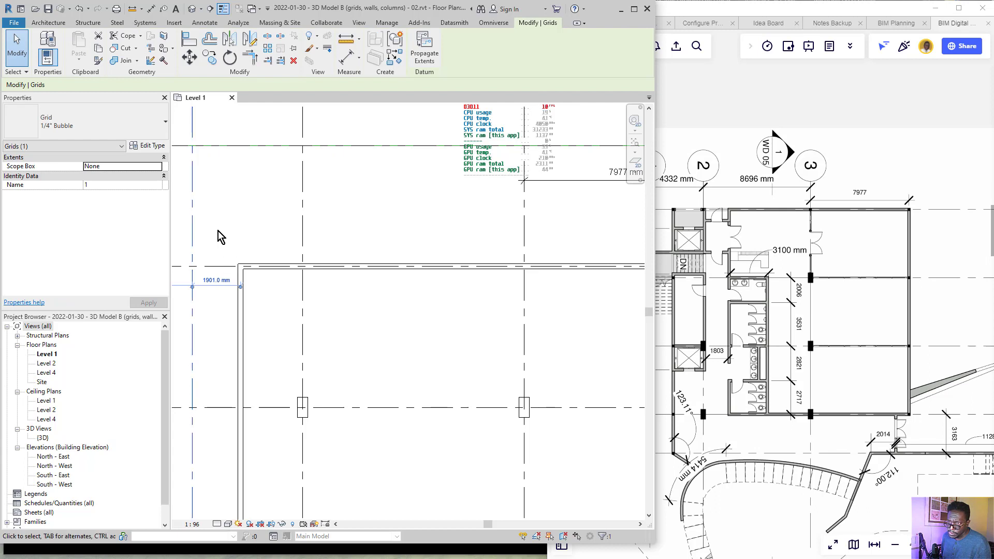
left_click(148, 7)
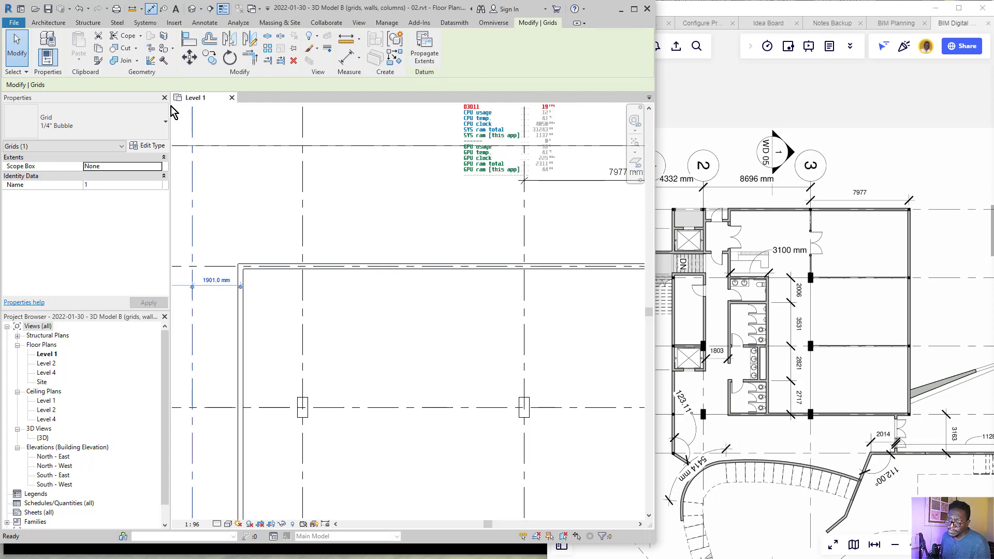
left_click(192, 205)
left_click(301, 207)
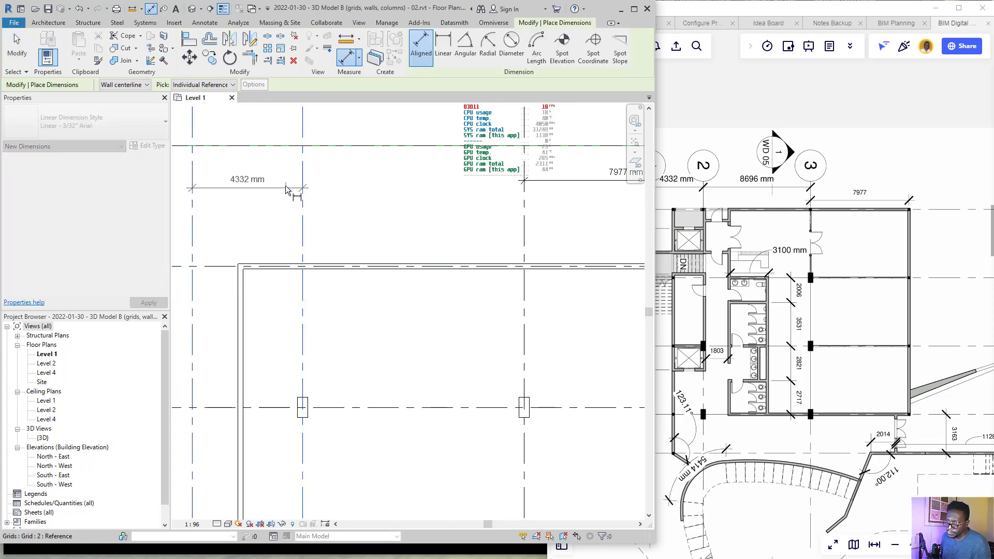
left_click(246, 181)
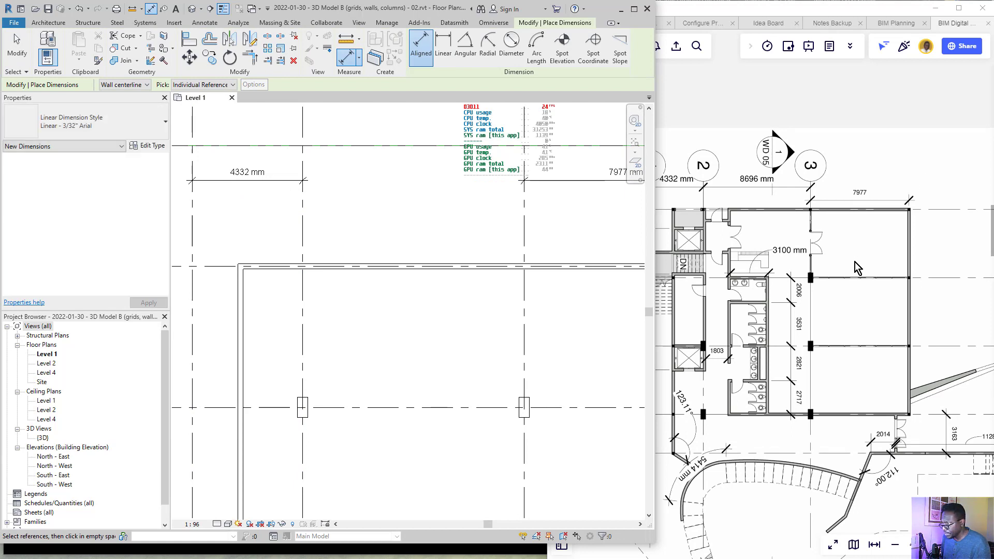
left_click(862, 298)
left_click(414, 364)
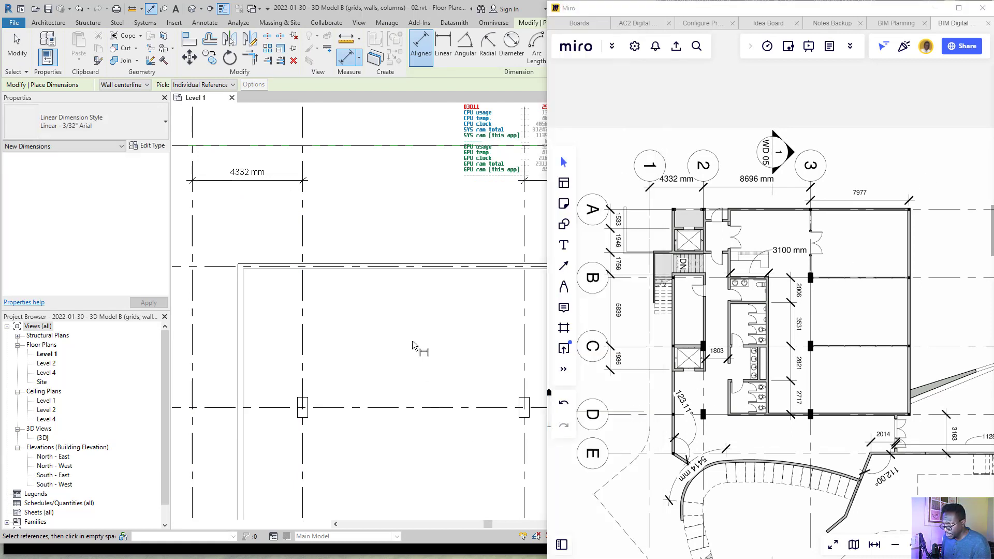
middle_click_drag(381, 355, 681, 332)
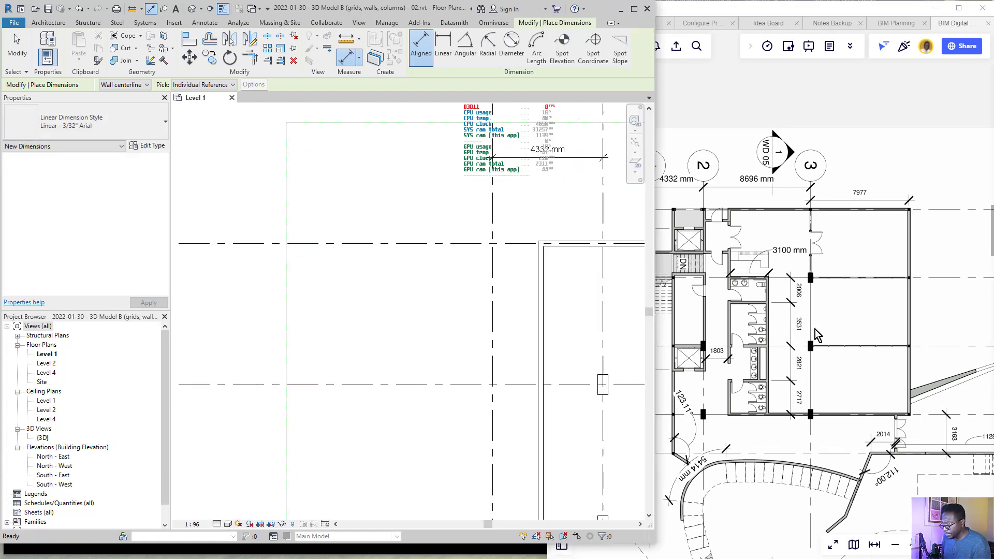
left_click(808, 330)
scroll(434, 284, "down", 4)
scroll(472, 253, "up", 4)
scroll(507, 252, "up", 1)
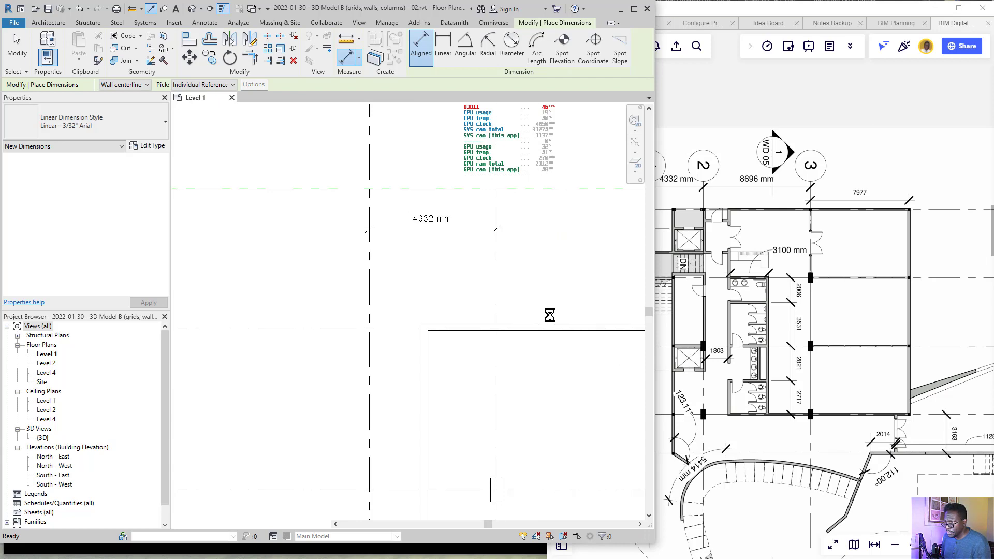
key("Escape")
- Compare the dimensioned spacing between grids 1 and 2 with the same dimension on the Miro Level 1 plan, marking both
scroll(550, 316, "down", 3)
middle_click_drag(551, 317, 419, 286)
scroll(388, 266, "up", 2)
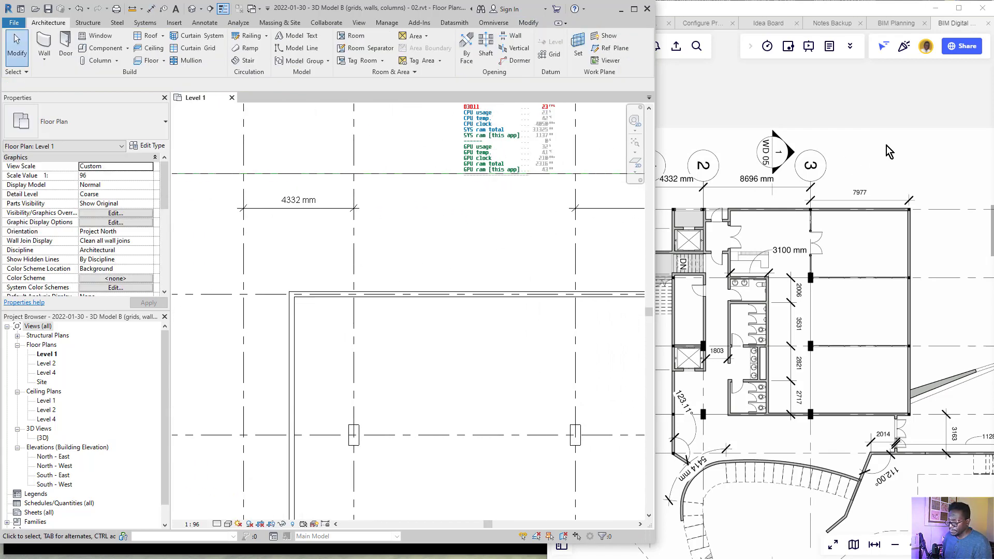
left_click(863, 160)
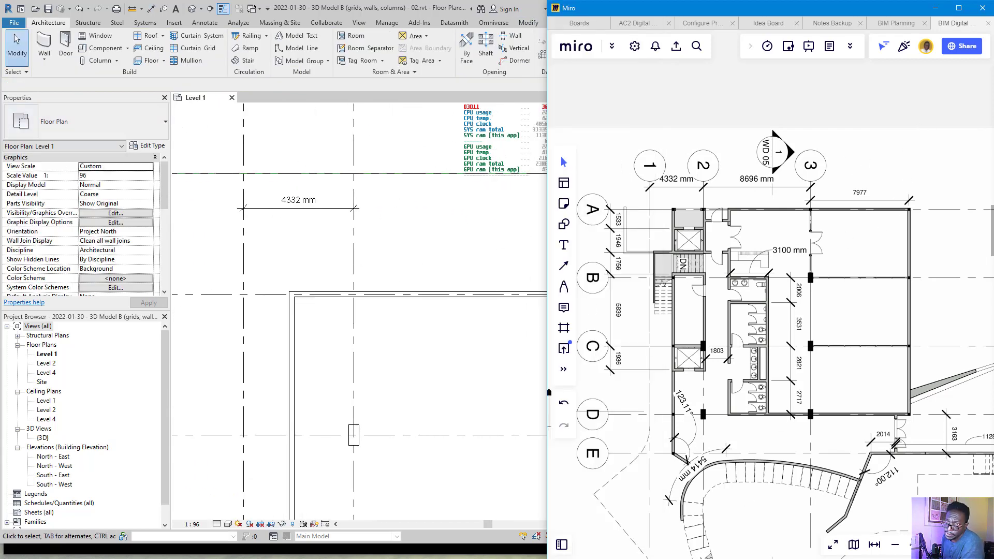
left_click(2, 202)
mouse_move(384, 218)
left_mouse_down()
mouse_move(359, 178)
mouse_move(372, 222)
mouse_move(307, 168)
left_mouse_up()
mouse_move(716, 165)
left_mouse_down()
mouse_move(631, 183)
mouse_move(718, 167)
left_mouse_up()
left_click_drag(337, 201, 580, 176)
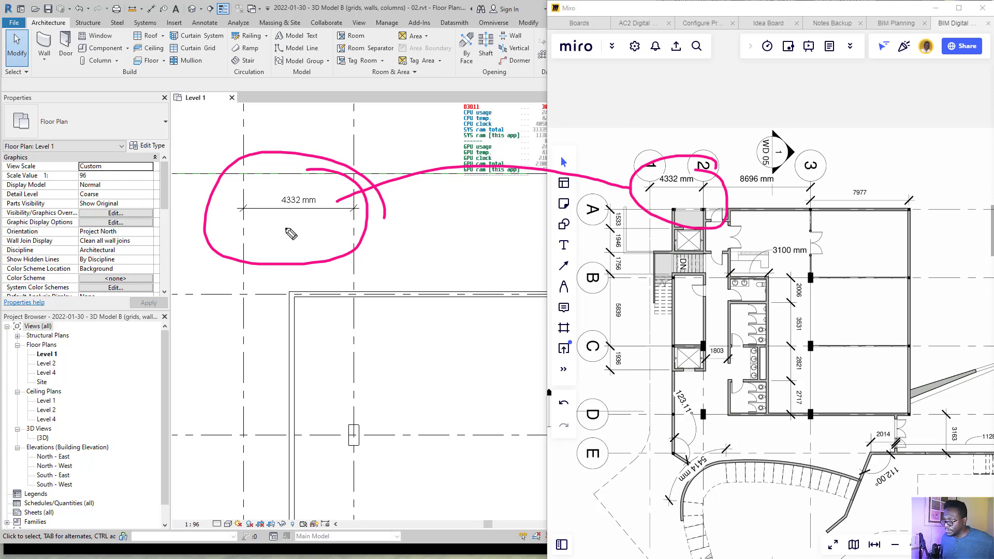
left_click_drag(275, 231, 338, 230)
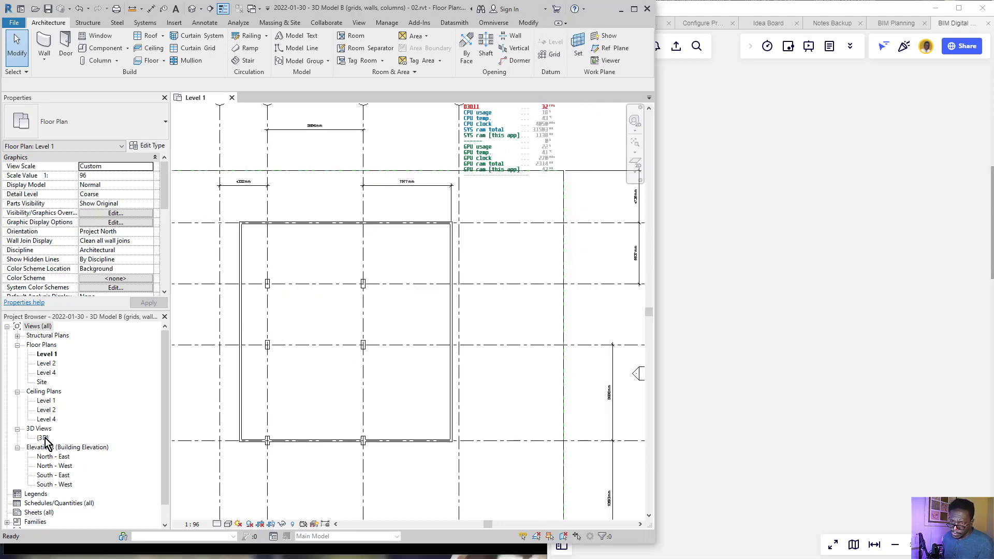
- Open the default 3D view and examine the walls and columns from a raised corner angle
left_click(43, 438)
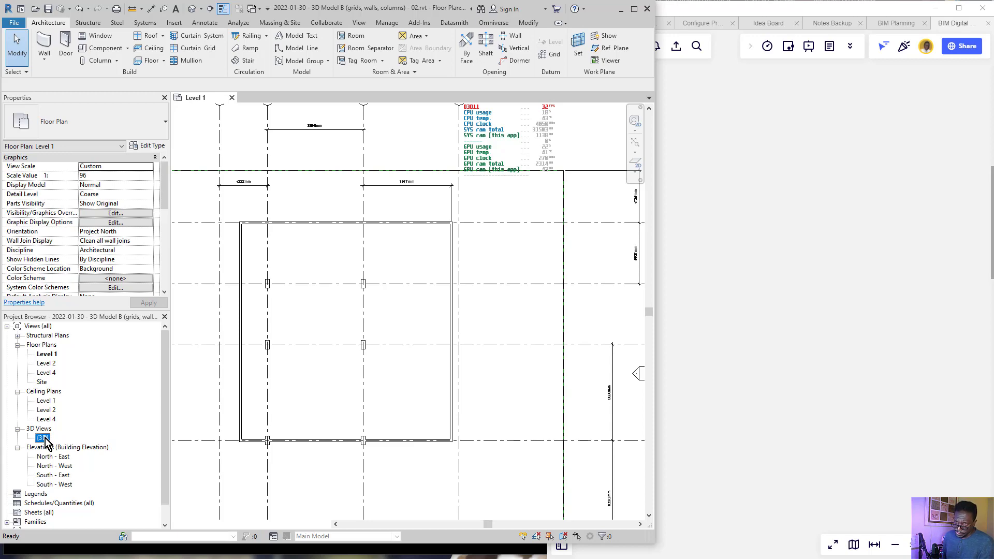
double_click(44, 438)
scroll(409, 308, "up", 3)
mouse_move(475, 325)
middle_mouse_down("shift")
mouse_move(472, 306)
mouse_move(380, 325)
mouse_move(359, 353)
middle_mouse_up("shift")
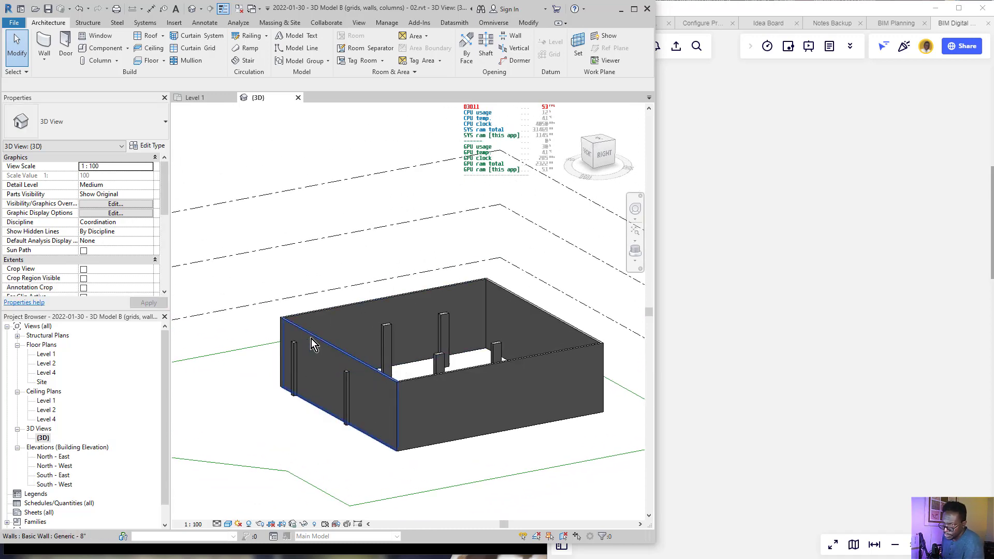
- Find the building section on the Miro board and examine the wall heights and level elevations
left_click(762, 299)
scroll(676, 318, "up", 10)
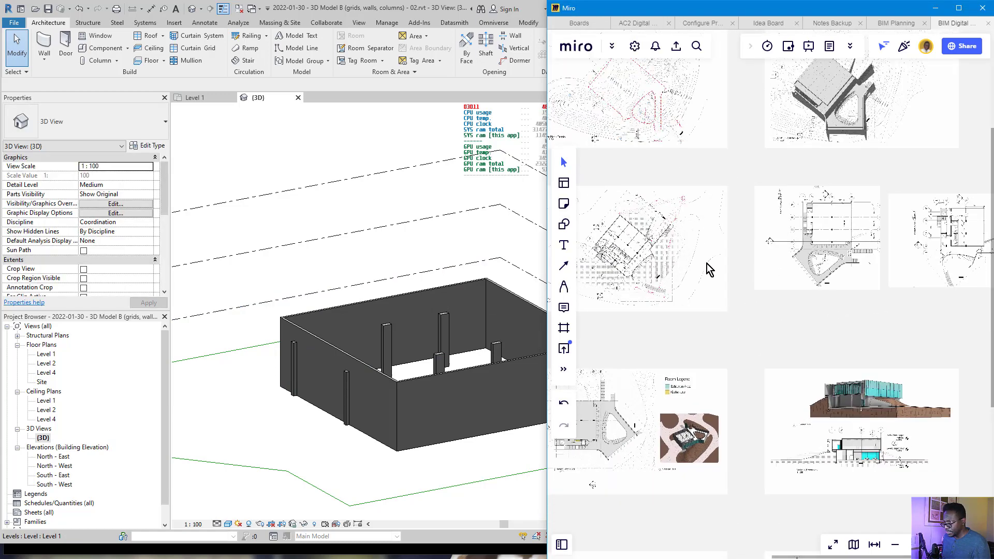
scroll(811, 256, "down", 6)
scroll(838, 446, "up", 3)
scroll(804, 429, "up", 10)
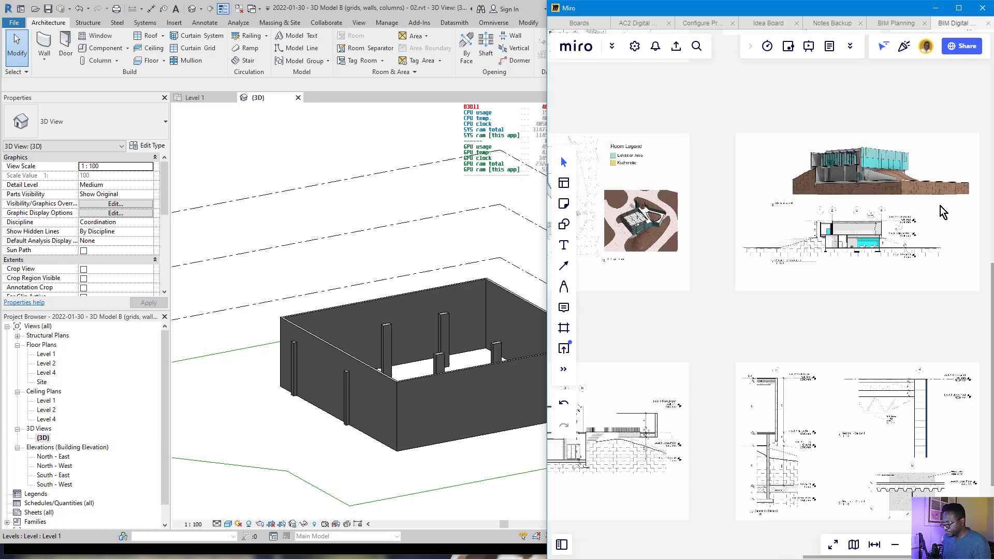
middle_click_drag(756, 253, 696, 255)
mouse_move(819, 254)
middle_mouse_down()
mouse_move(789, 256)
mouse_move(830, 246)
middle_mouse_up()
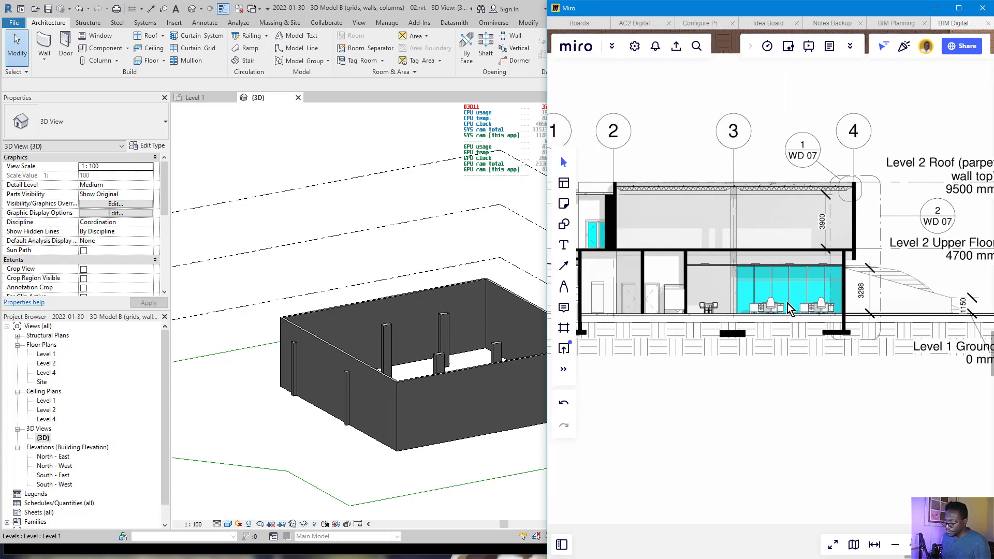
- Constrain the top of all four perimeter walls in the 3D view up to Level 2
left_click(306, 318)
left_click(314, 321)
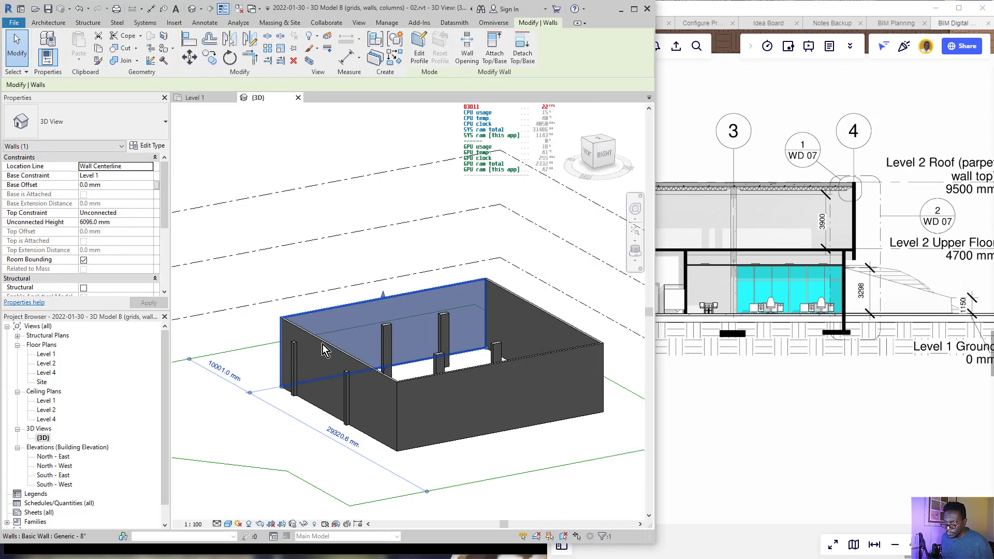
left_click(325, 346, "ctrl")
left_click(460, 376, "ctrl")
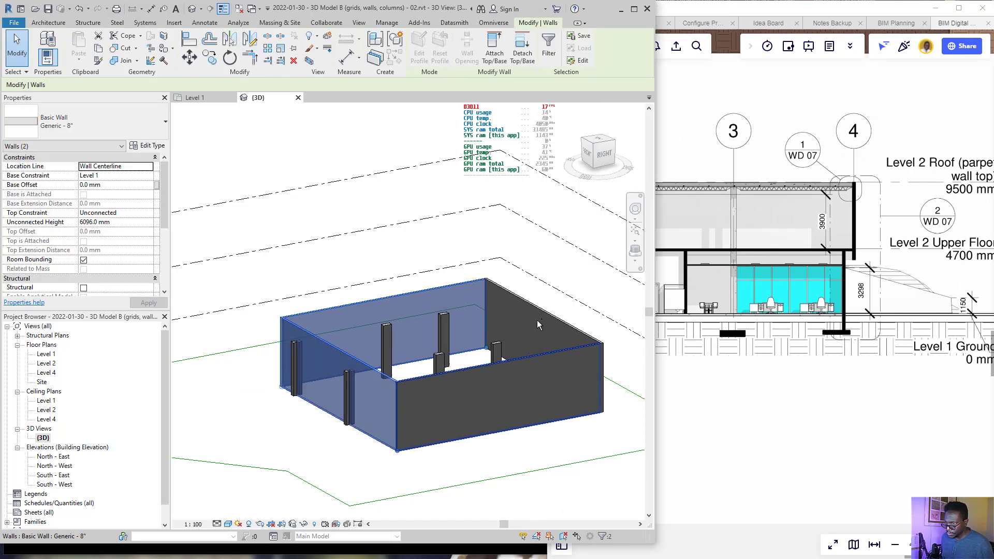
left_click(311, 311, "ctrl")
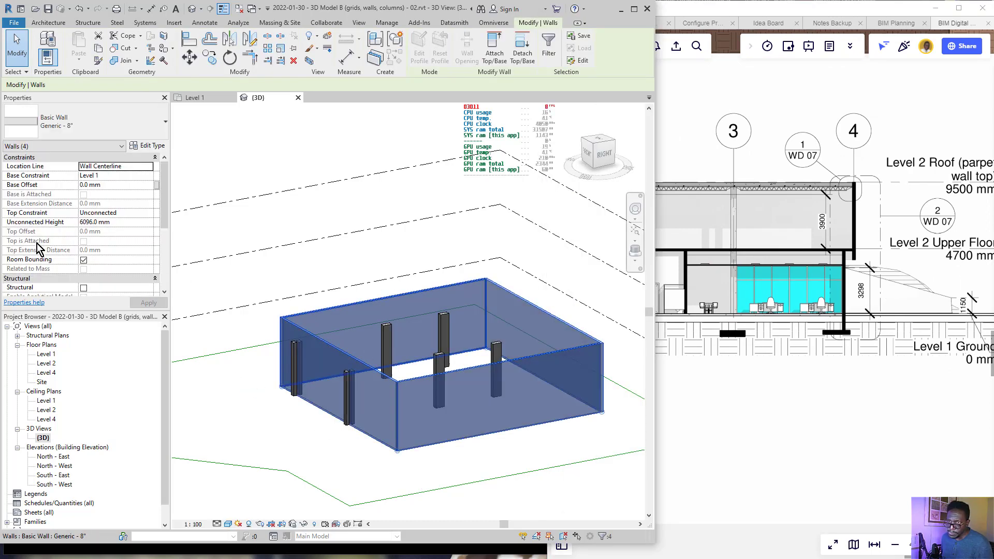
left_click(148, 213)
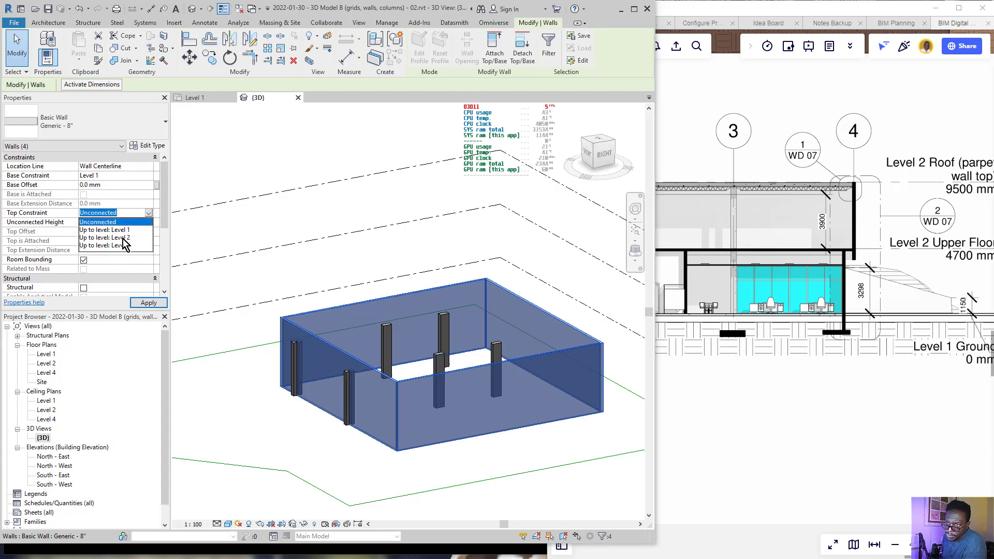
left_click(123, 237)
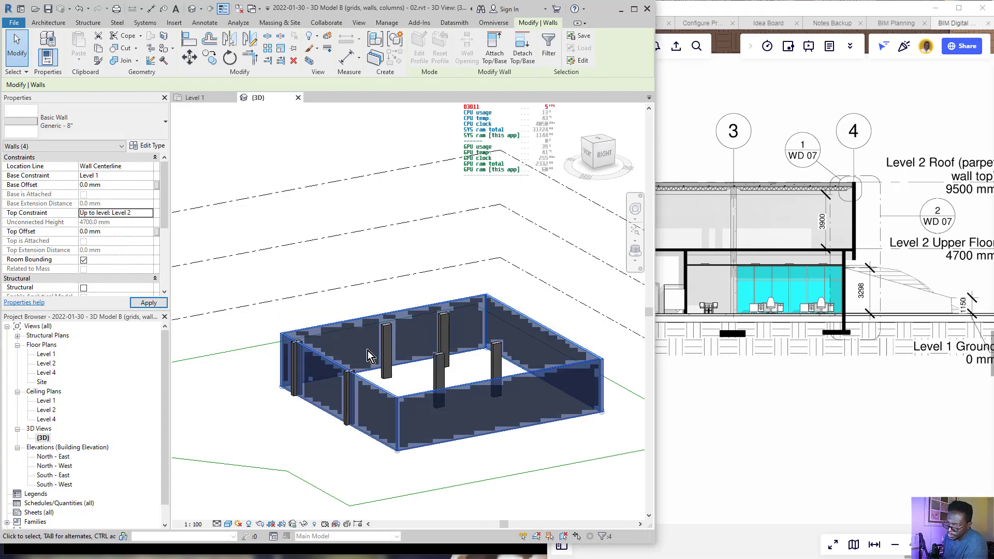
key("Escape")
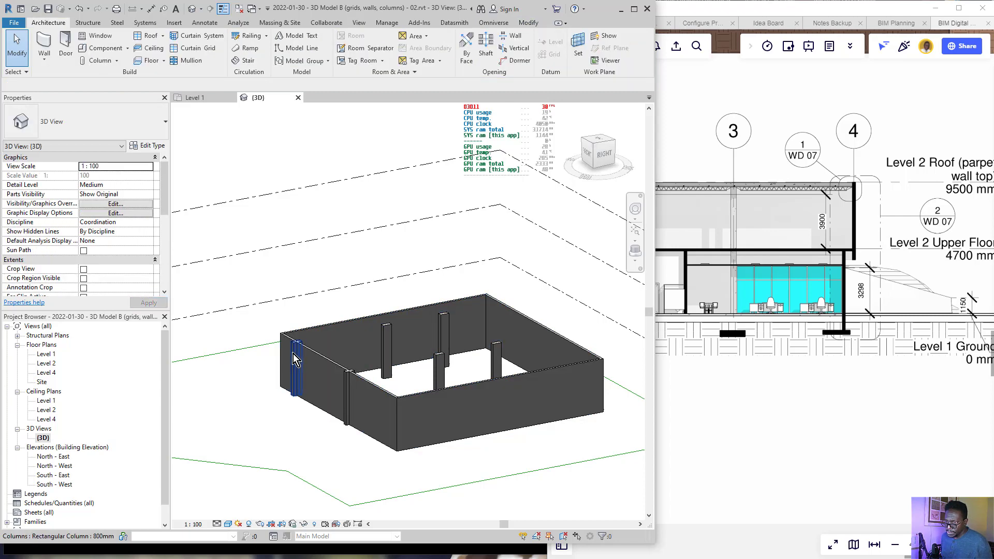
- Set the top level of all six rectangular columns to Level 4
left_click(293, 353)
left_click(347, 386, "ctrl")
left_click(386, 342, "ctrl")
left_click(442, 326, "ctrl")
left_click(438, 370, "ctrl")
left_click(496, 357, "ctrl")
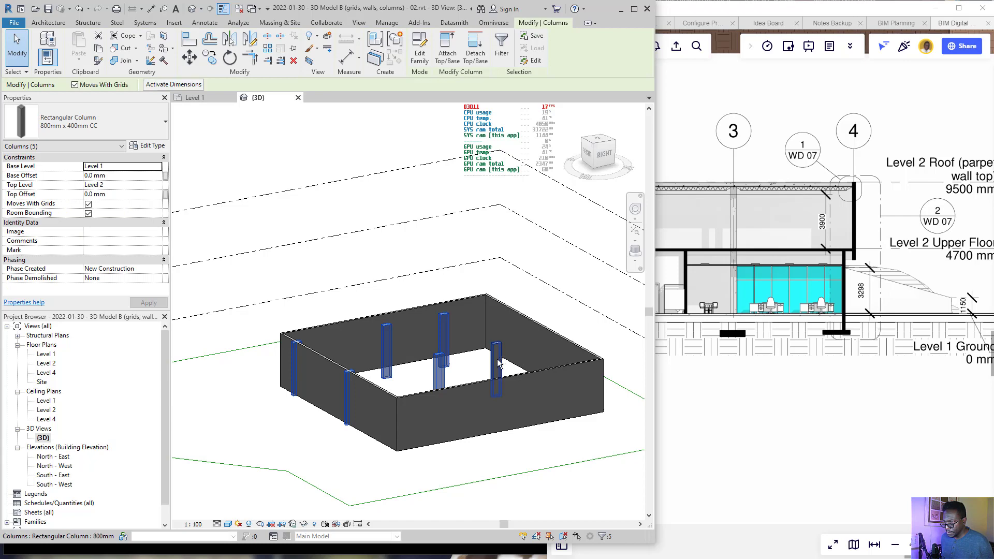
left_click(160, 184)
left_click(159, 184)
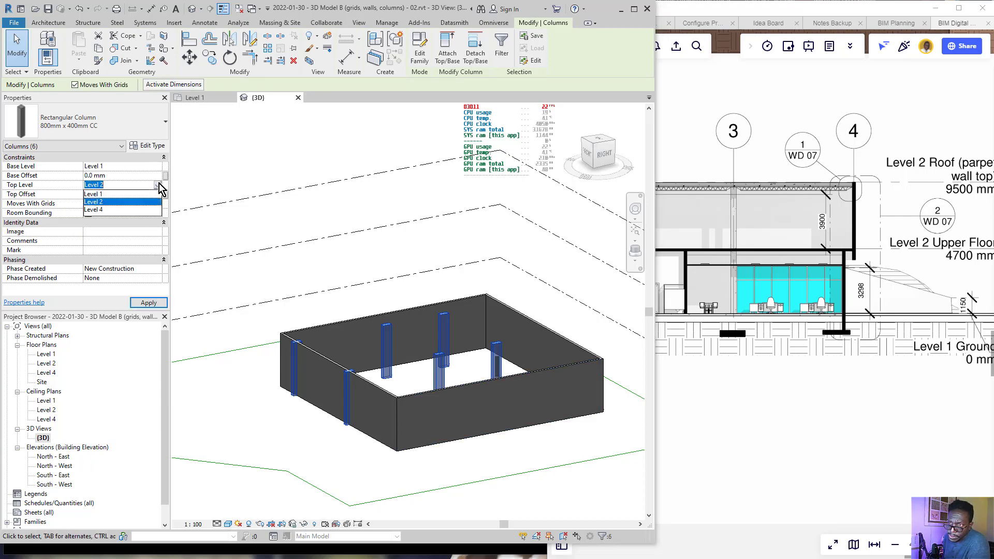
left_click(108, 210)
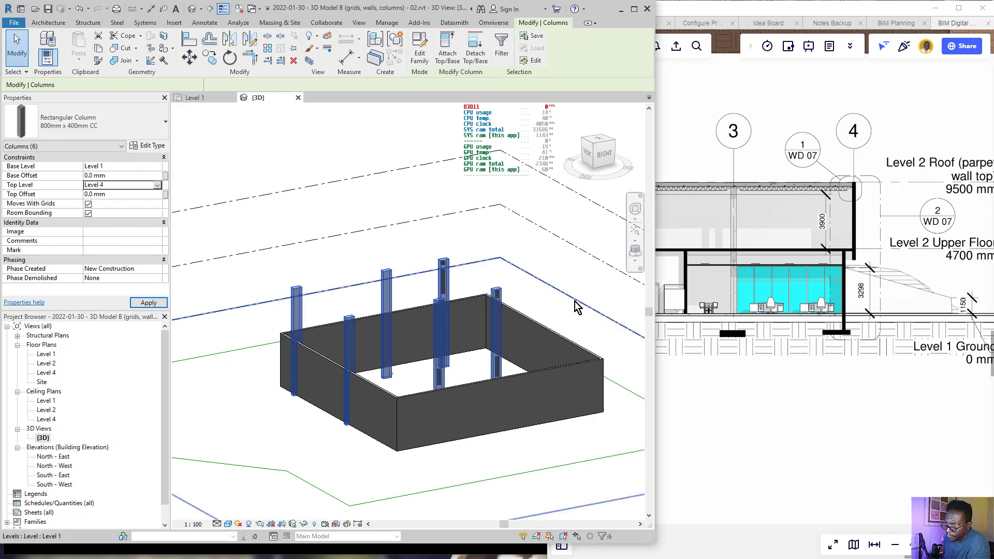
left_click(228, 406)
scroll(502, 331, "down", 3)
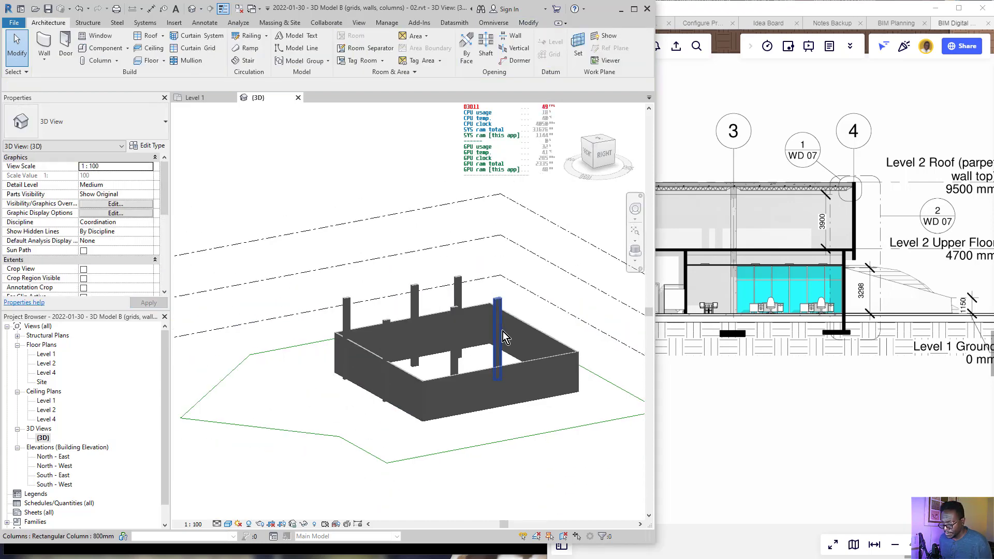
mouse_move(520, 361)
middle_mouse_down("shift")
mouse_move(716, 322)
mouse_move(784, 372)
mouse_move(694, 396)
mouse_move(445, 407)
mouse_move(427, 401)
mouse_move(424, 381)
middle_mouse_up("shift")
scroll(424, 381, "up", 3)
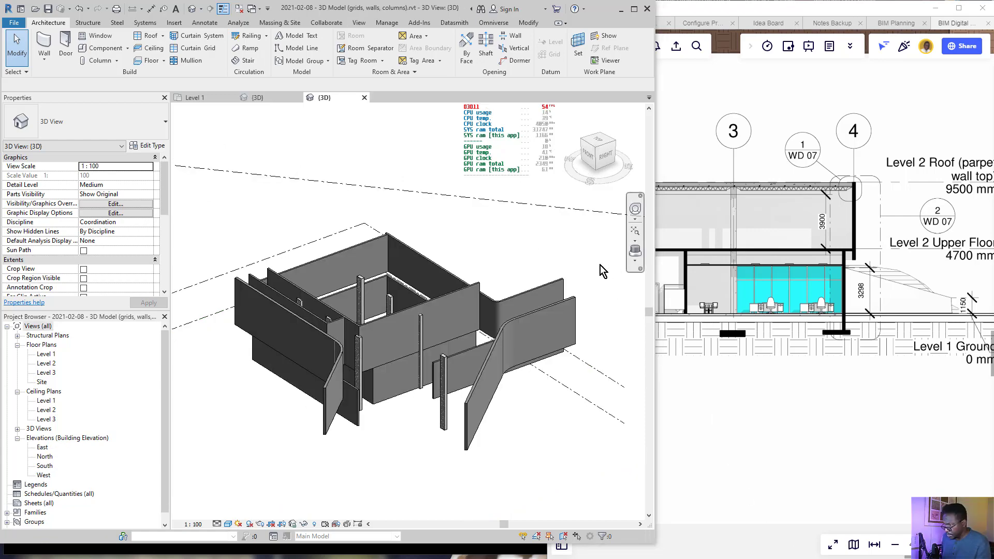
- Examine the walls and columns of the 2021-02-08 reference model in 3D from several angles
mouse_move(466, 297)
middle_mouse_down("shift")
mouse_move(452, 315)
mouse_move(439, 308)
mouse_move(542, 346)
mouse_move(459, 381)
mouse_move(490, 412)
mouse_move(434, 390)
mouse_move(404, 359)
mouse_move(408, 342)
mouse_move(396, 365)
mouse_move(422, 352)
middle_mouse_up("shift")
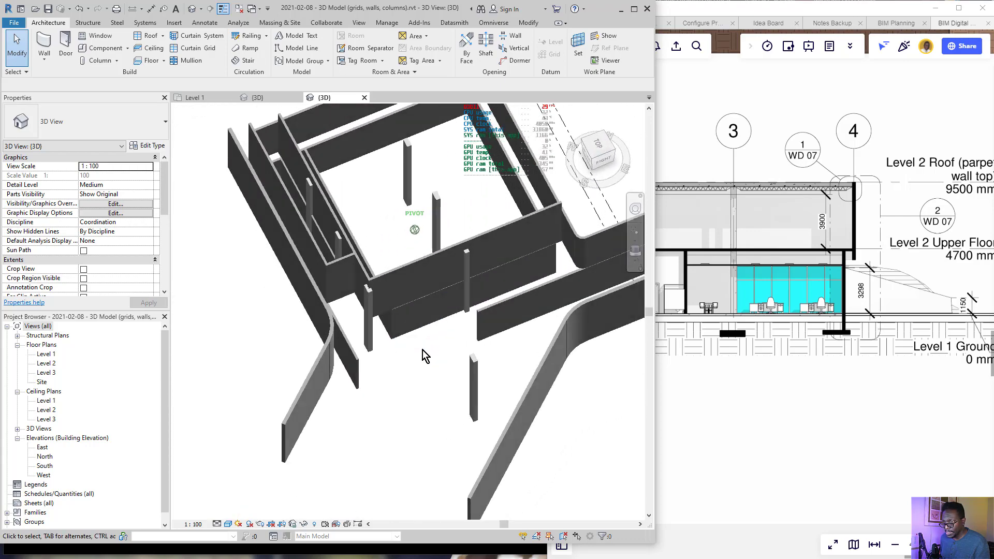
middle_click_drag(336, 343, 322, 318, "shift")
mouse_move(414, 225)
middle_mouse_down("shift")
mouse_move(461, 240)
mouse_move(421, 333)
mouse_move(380, 350)
mouse_move(320, 329)
mouse_move(409, 207)
mouse_move(493, 226)
mouse_move(489, 244)
middle_mouse_up("shift")
scroll(451, 259, "down", 2)
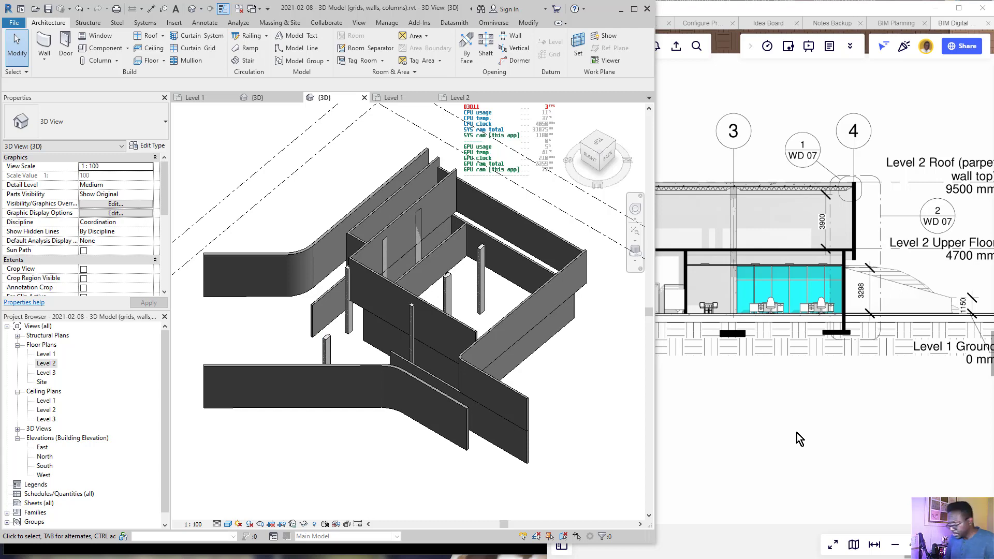
scroll(422, 332, "up", 2)
scroll(417, 330, "up", 3)
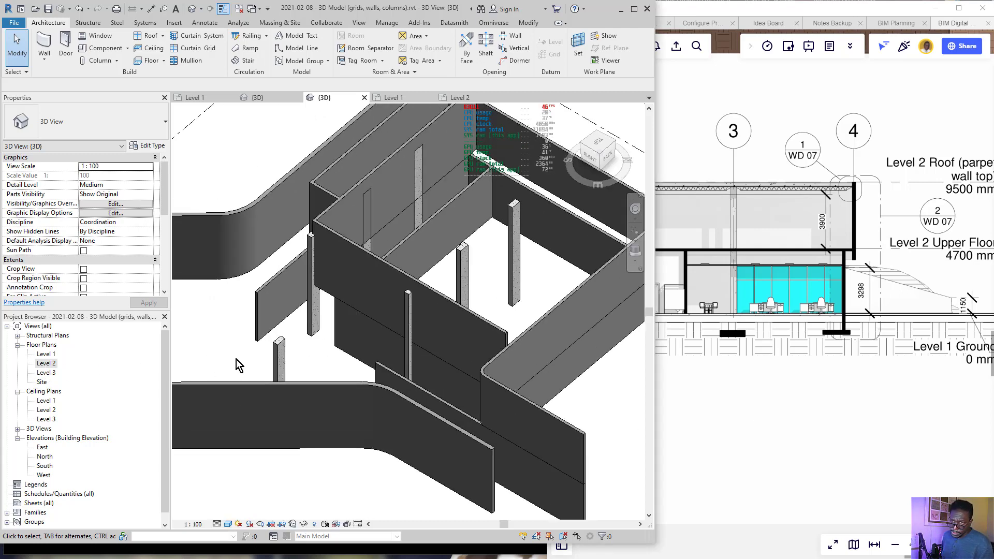
- Inspect the base and top constraints of the straight upper-storey wall beside the rounded corner in the reference model
left_click(454, 308)
middle_click_drag(455, 308, 525, 287, "shift")
left_click(526, 289)
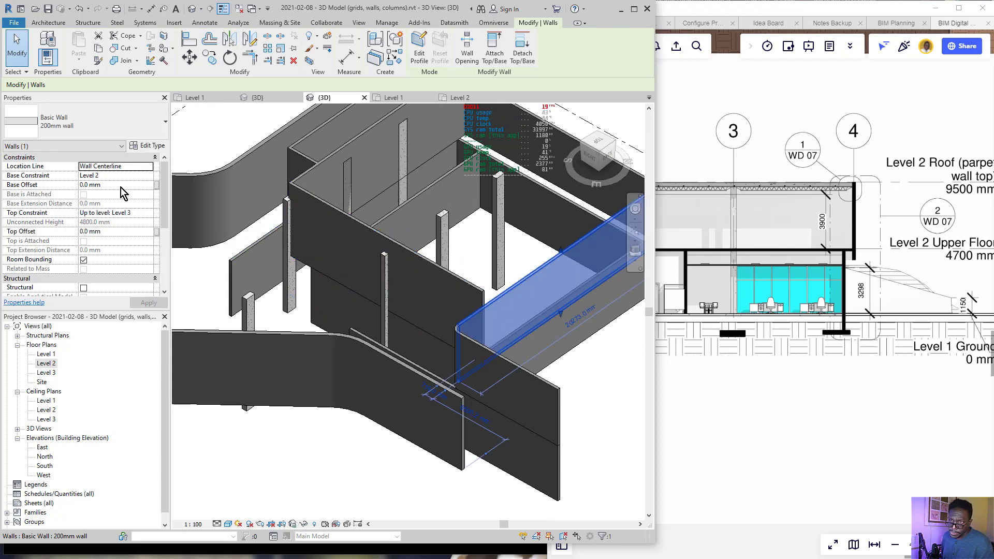
middle_click_drag(470, 327, 362, 186, "shift")
middle_click_drag(599, 375, 597, 326)
scroll(556, 314, "up", 1)
scroll(555, 314, "up", 1)
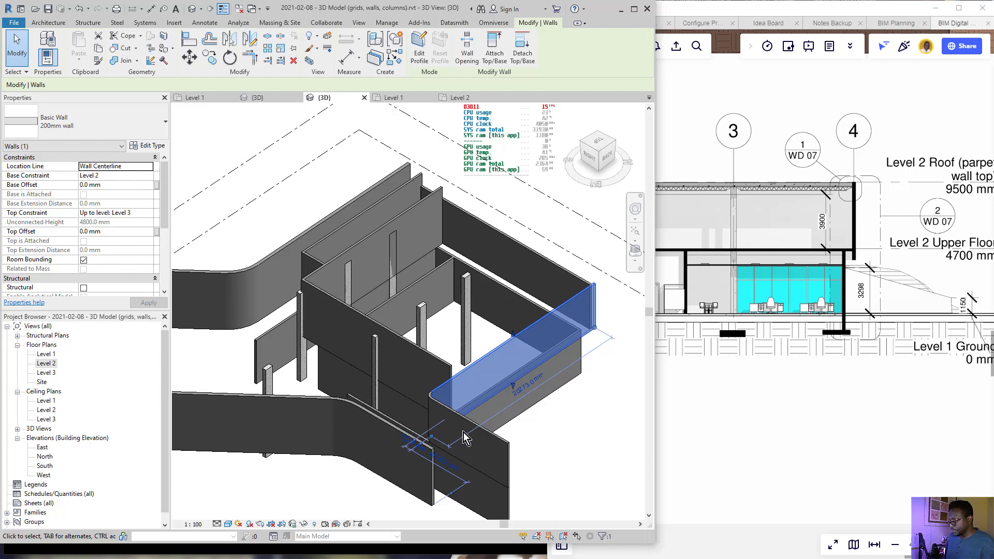
- Switch to Miro, widen its window across the screen, and examine the building elevation's wall heights against the level markers
left_click(683, 390)
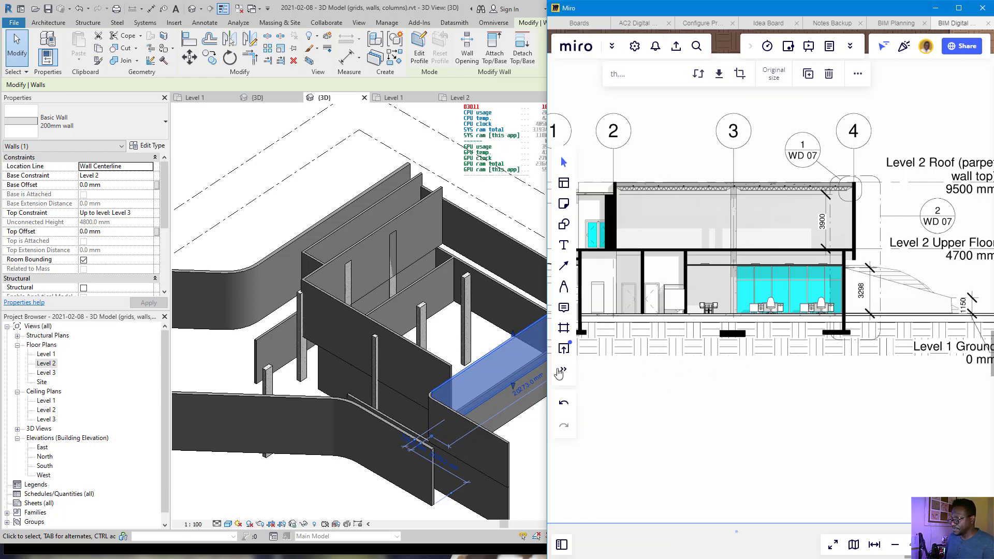
left_click_drag(544, 374, 3, 377)
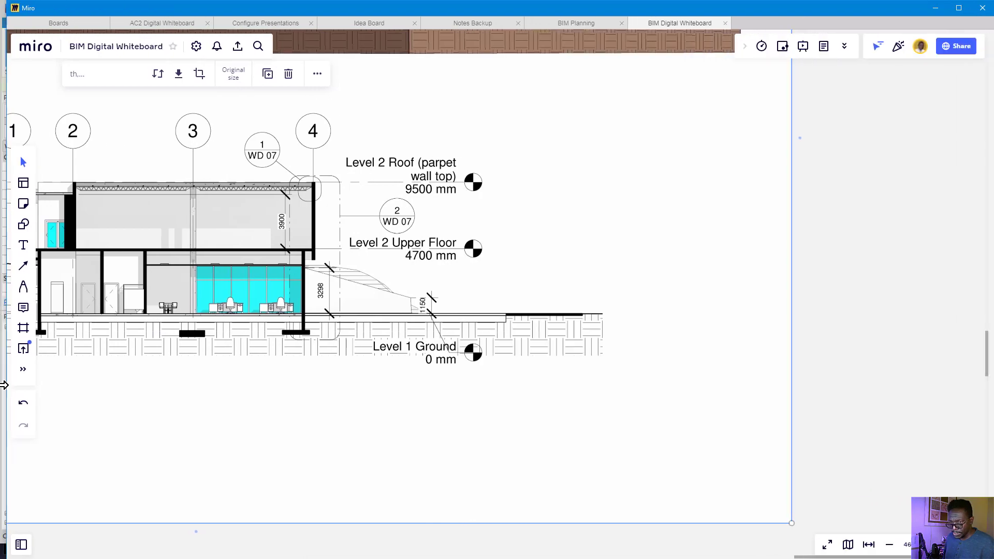
scroll(600, 334, "down", 5)
scroll(600, 334, "down", 5)
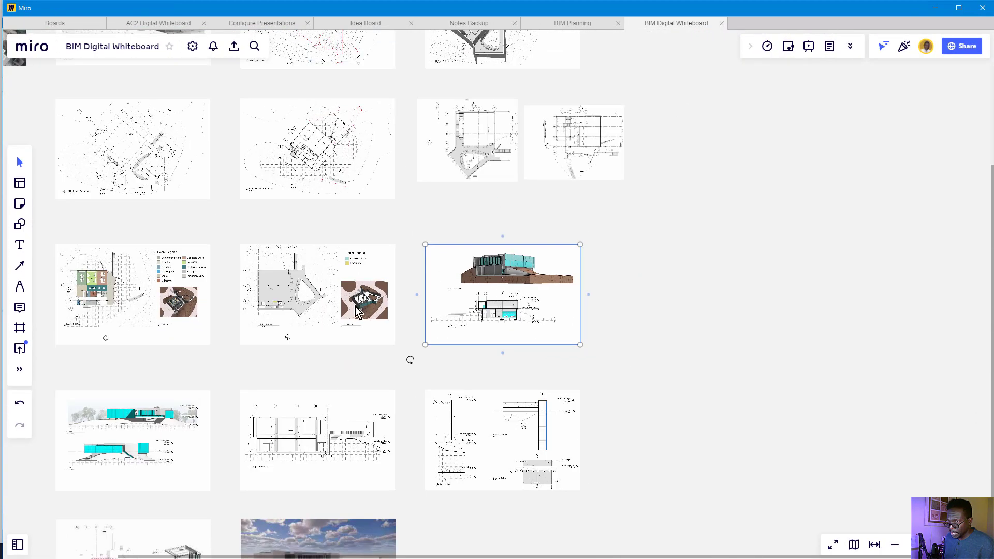
scroll(88, 409, "up", 3)
scroll(115, 447, "up", 10)
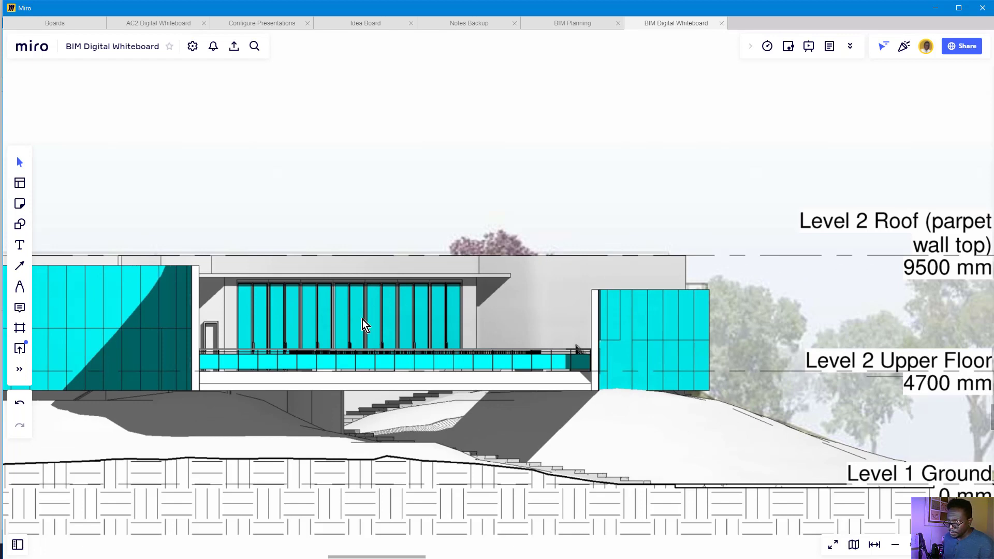
scroll(139, 269, "down", 3)
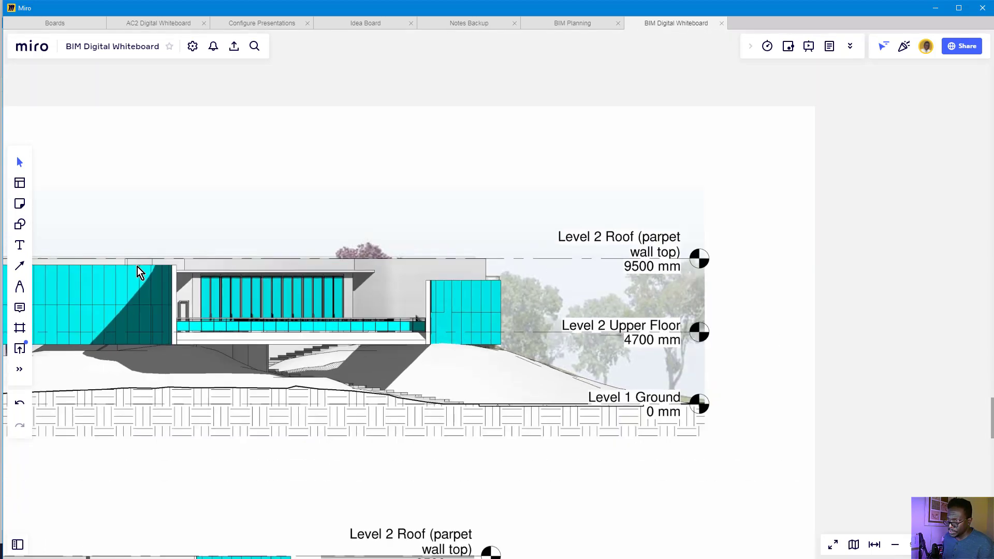
scroll(596, 331, "up", 4)
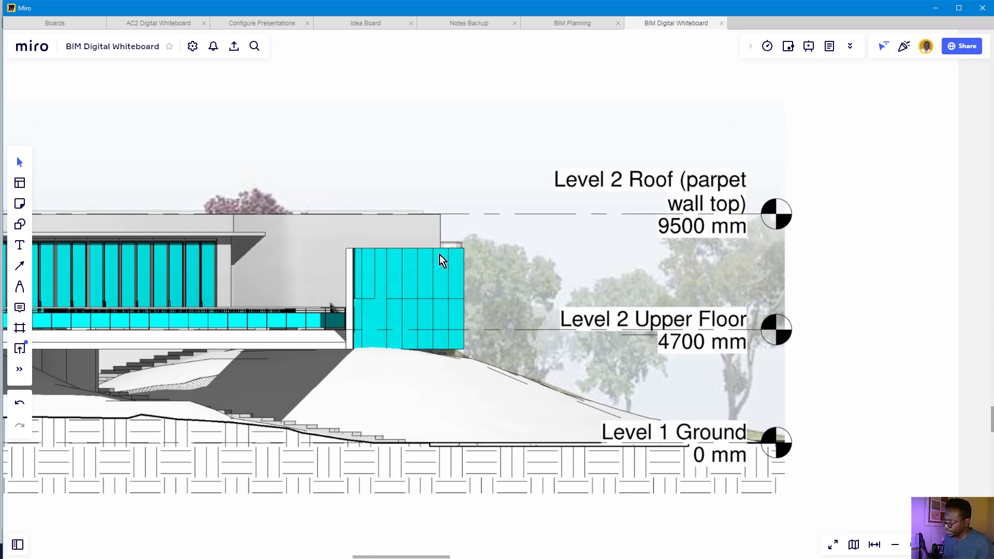
- Survey the working drawing sheets on the board and find the numbered modelling workflow diagram
scroll(439, 260, "down", 10)
scroll(439, 266, "down", 3)
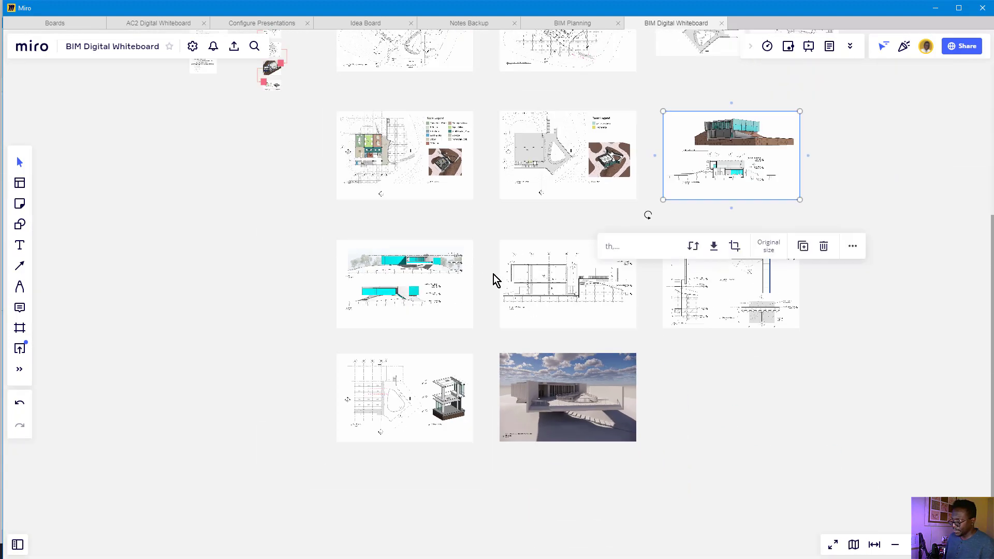
left_click_drag(744, 212, 599, 352)
scroll(598, 340, "down", 2)
scroll(563, 347, "up", 2)
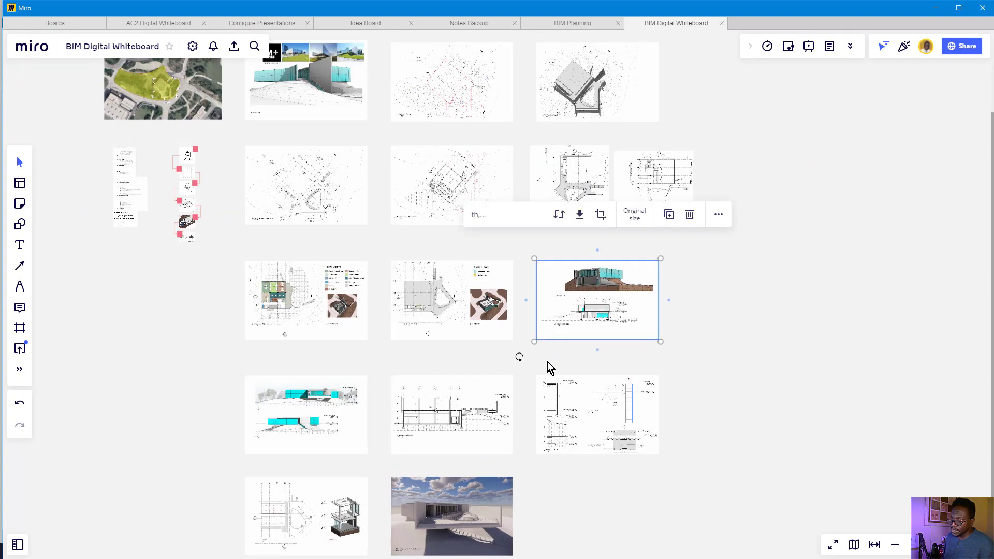
scroll(542, 359, "down", 2)
left_click_drag(541, 360, 530, 328)
scroll(268, 175, "up", 10)
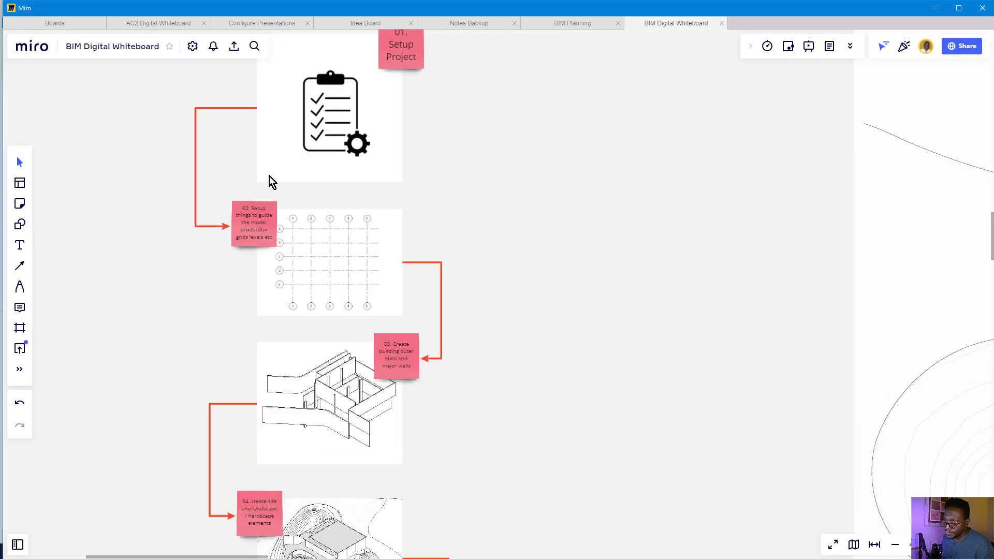
- Examine workflow stages 01 to 03, from project setup through grids and levels to the building outer shell and major walls
left_click_drag(318, 195, 366, 260)
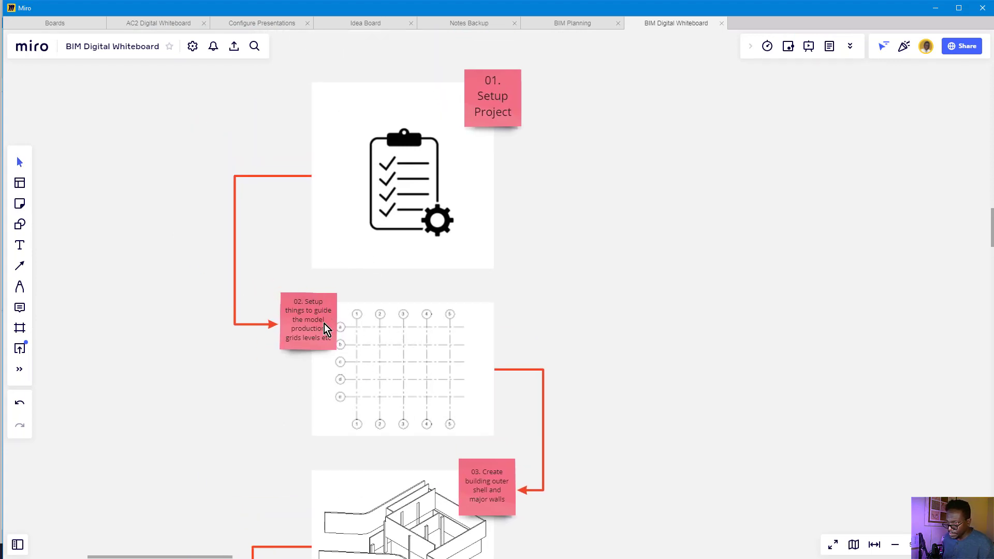
left_click_drag(396, 361, 396, 200)
scroll(462, 344, "up", 3)
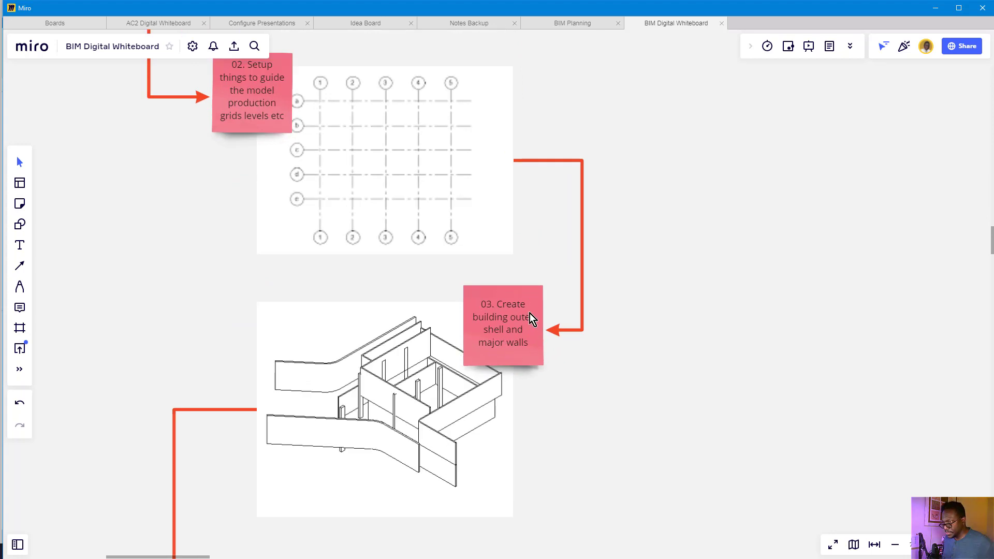
scroll(542, 300, "down", 1)
middle_click_drag(409, 260, 438, 275)
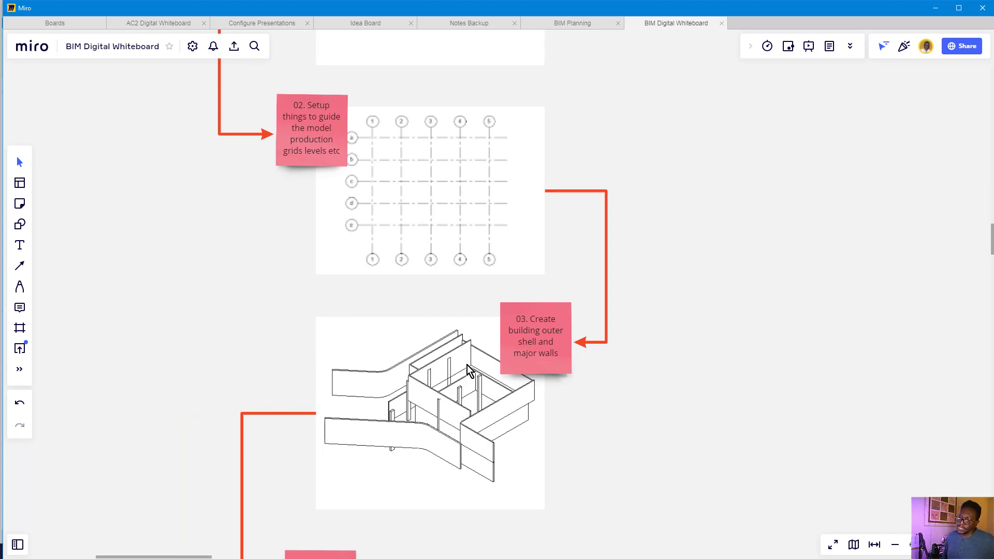
middle_click_drag(563, 316, 601, 317)
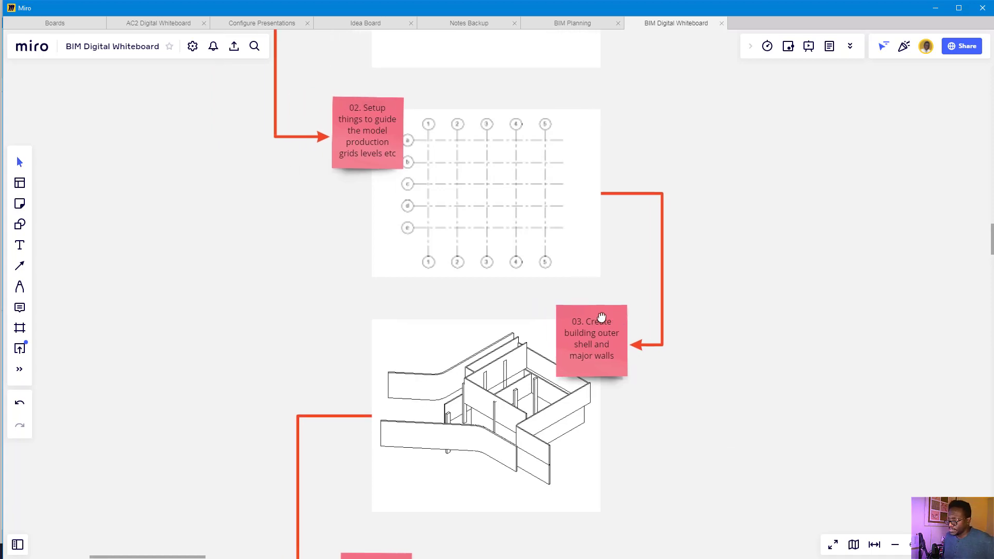